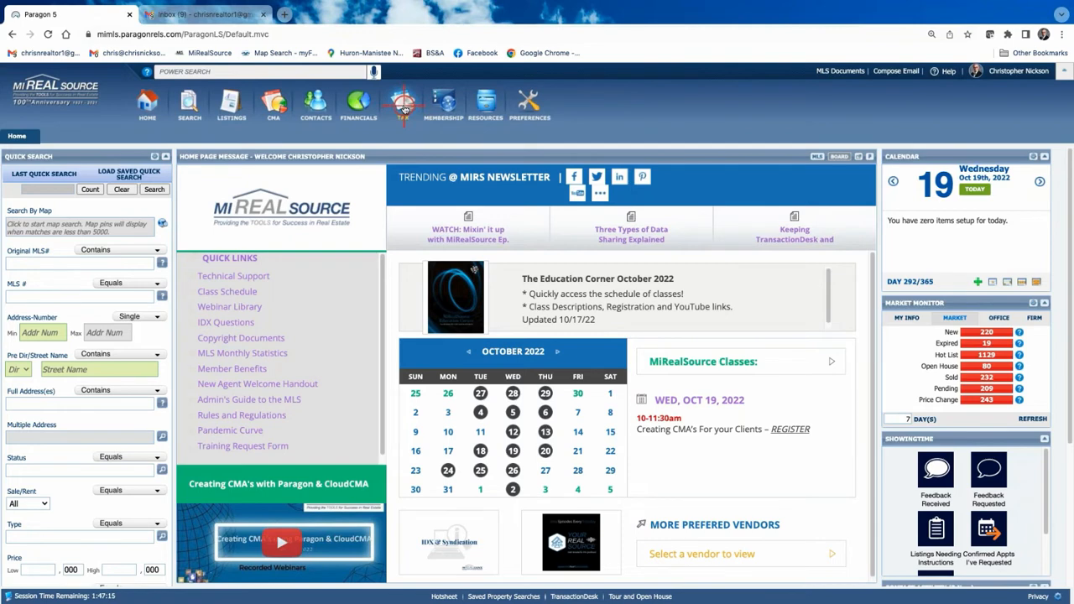
Launch the BS&A Online tax lookup from Paragon's TAX integrations menu.
left_click(404, 109)
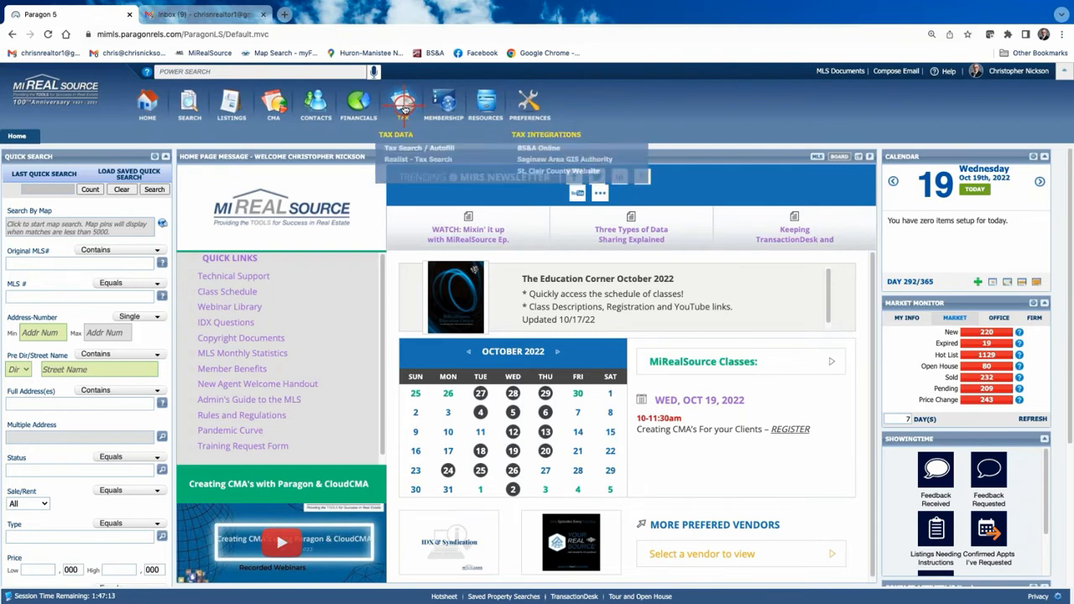
left_click(539, 148)
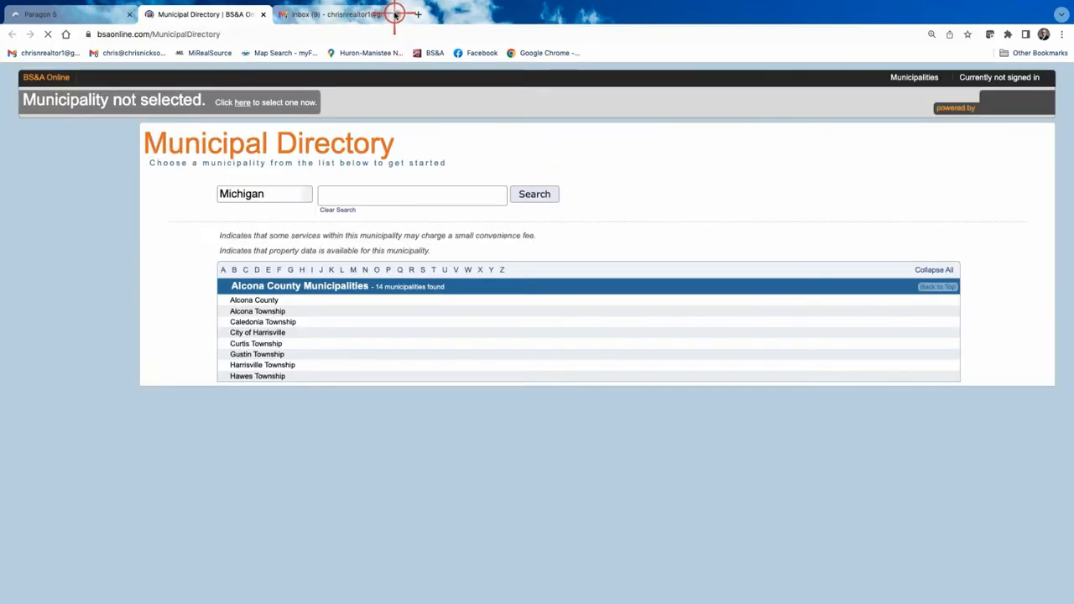
Choose City of Sterling Heights as the BS&A Online municipality.
left_click(394, 14)
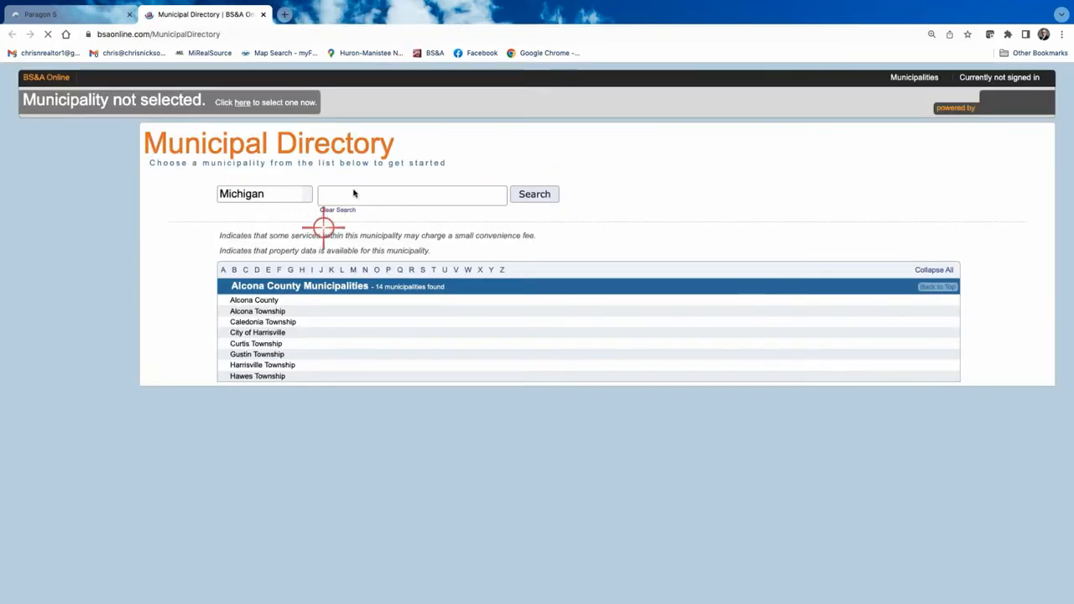
left_click(349, 194)
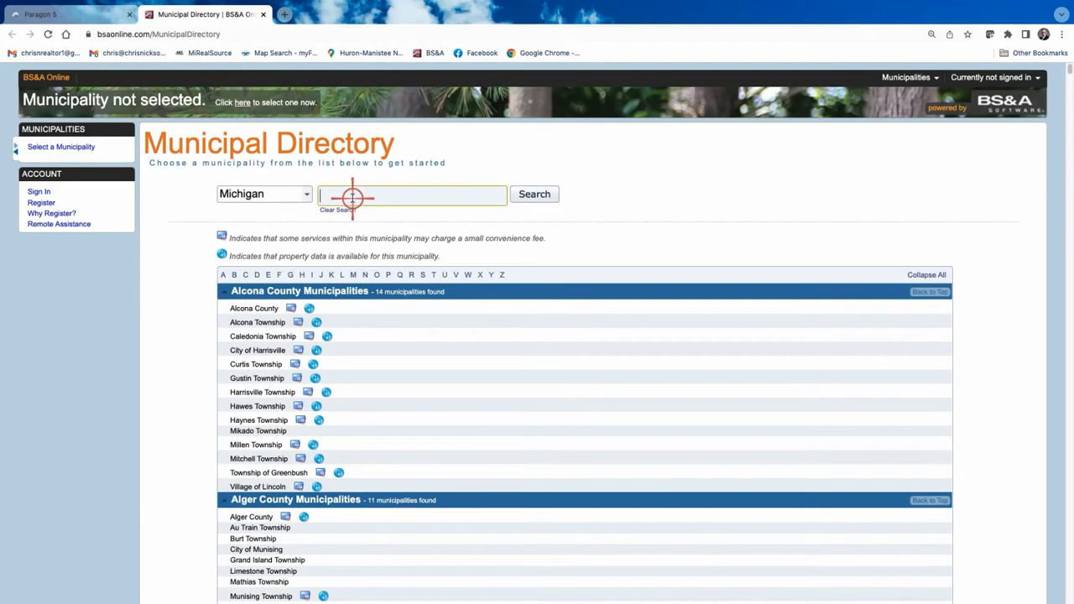
type("sterling height")
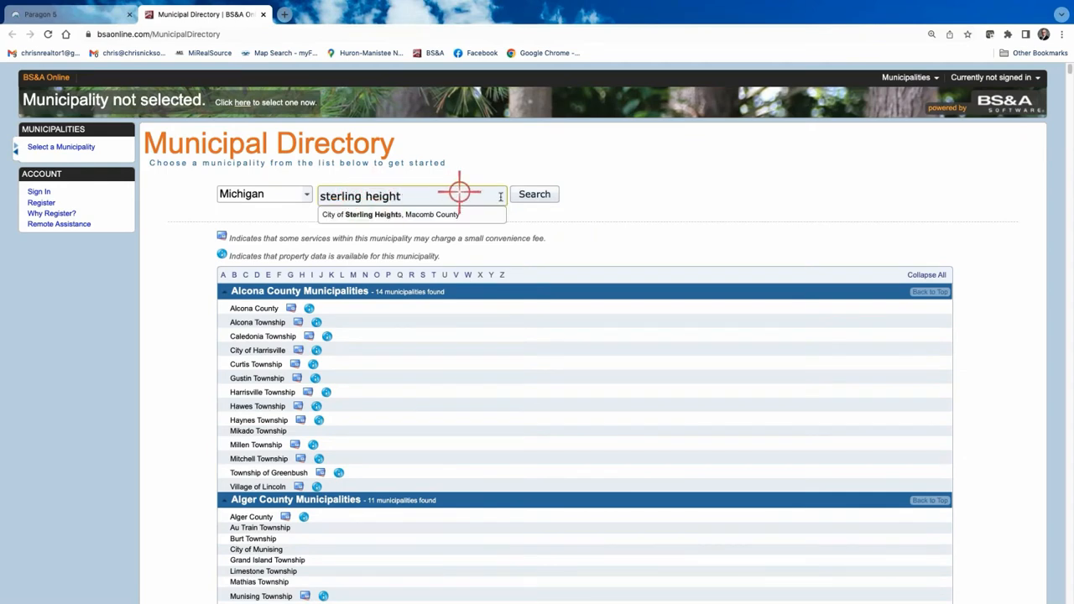
left_click(444, 210)
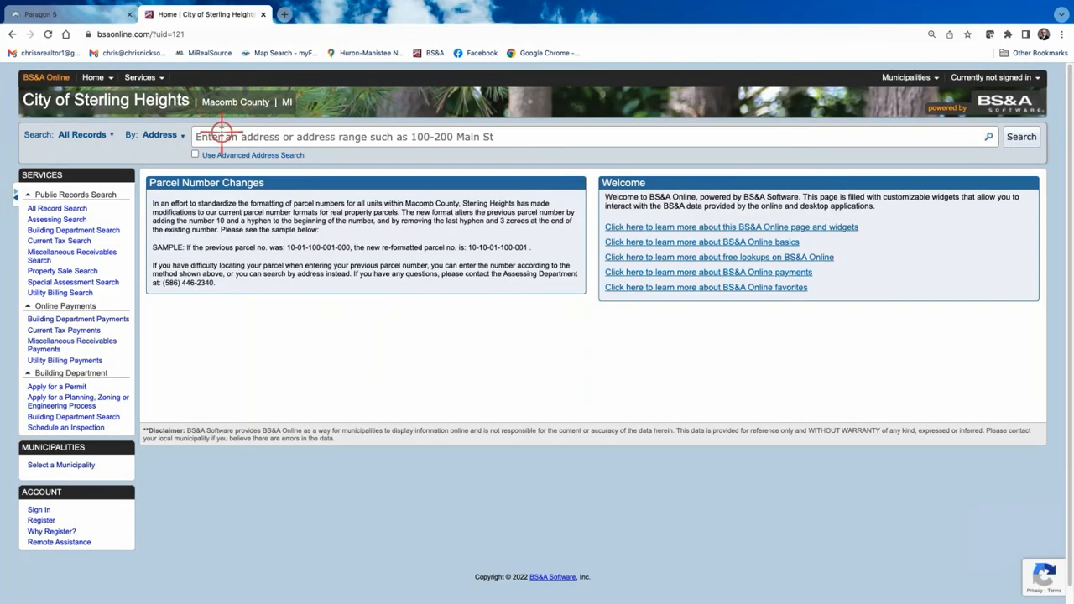
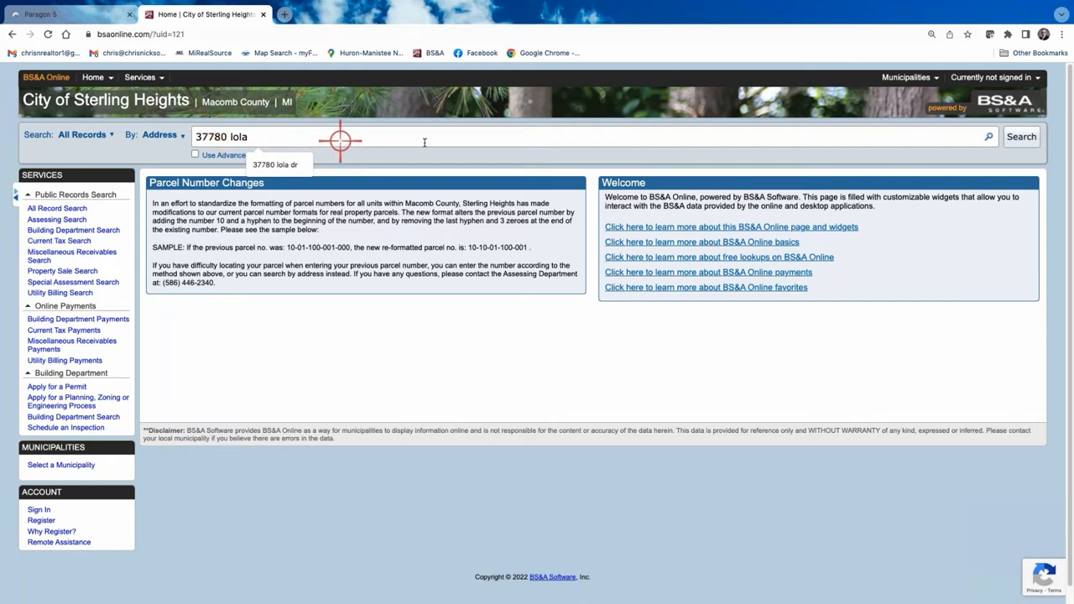
Search the subject property's street address and open its matching property record.
left_click(1010, 137)
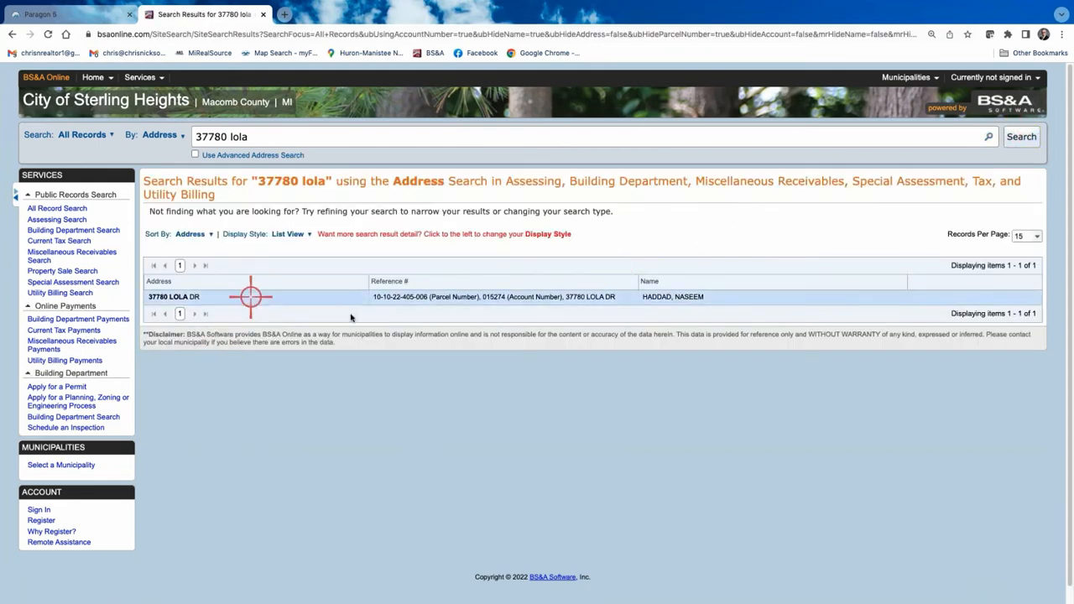
left_click(441, 296)
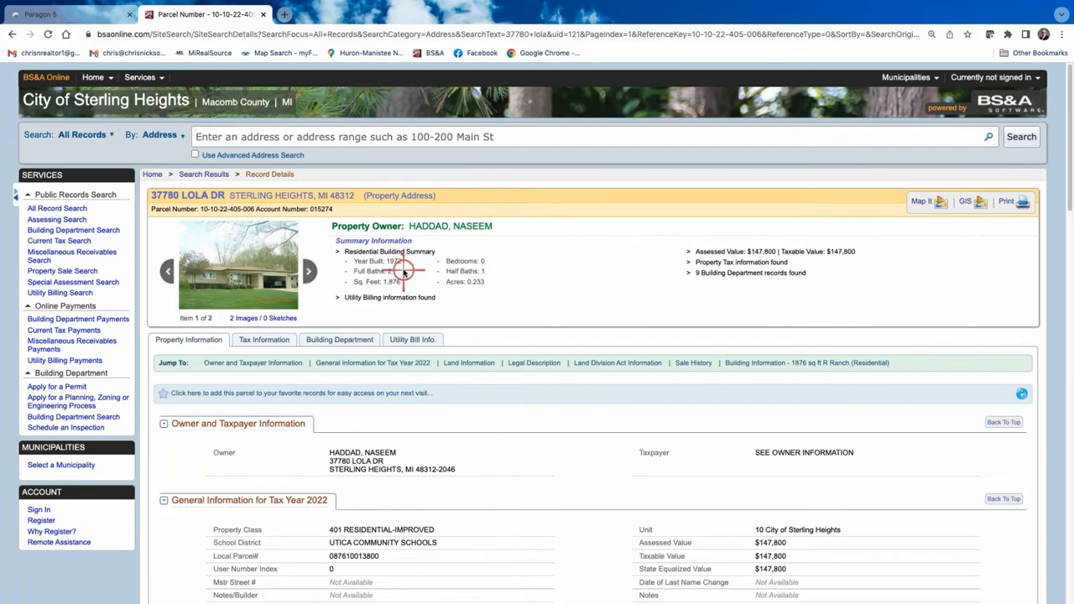
Scroll through the subject property's record details and 2022 tax-year information.
scroll(506, 374, "down", 3)
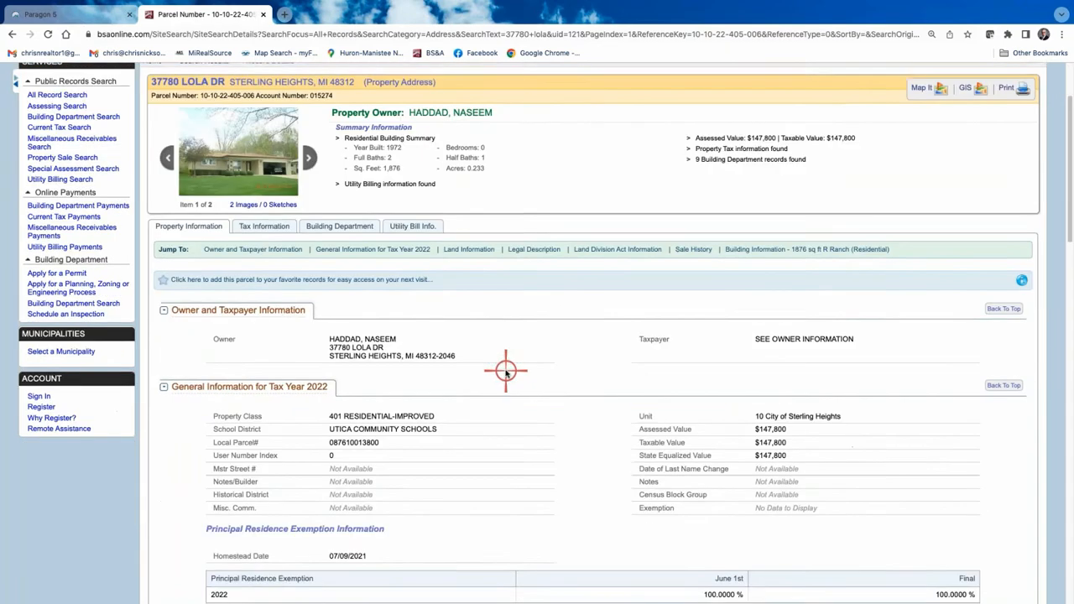
scroll(468, 449, "down", 3)
scroll(458, 328, "up", 1)
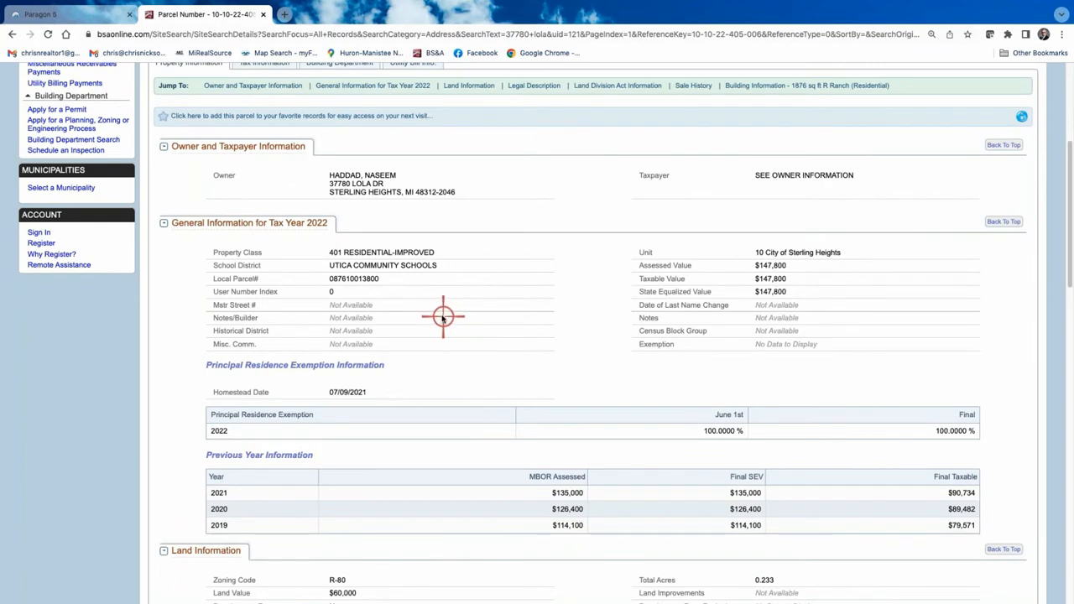
scroll(439, 314, "up", 3)
scroll(442, 315, "up", 1)
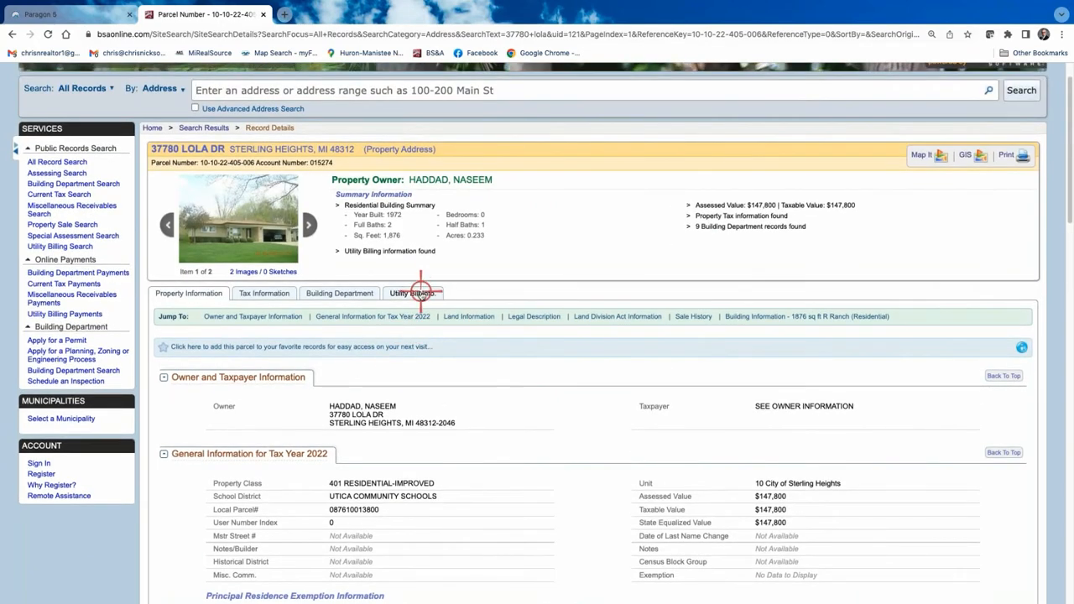
left_click(413, 293)
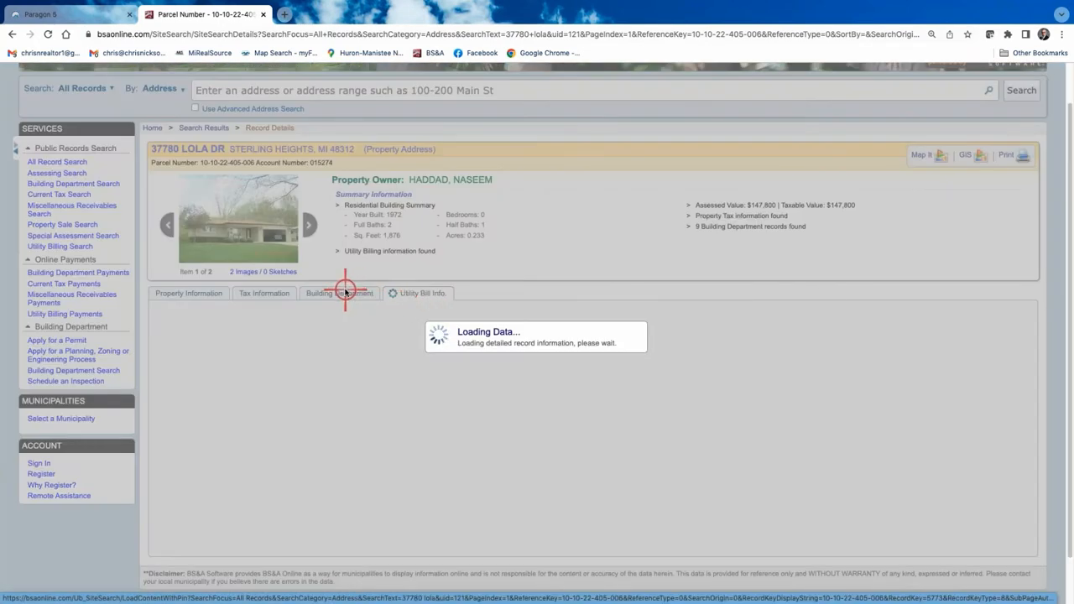
scroll(535, 464, "down", 1)
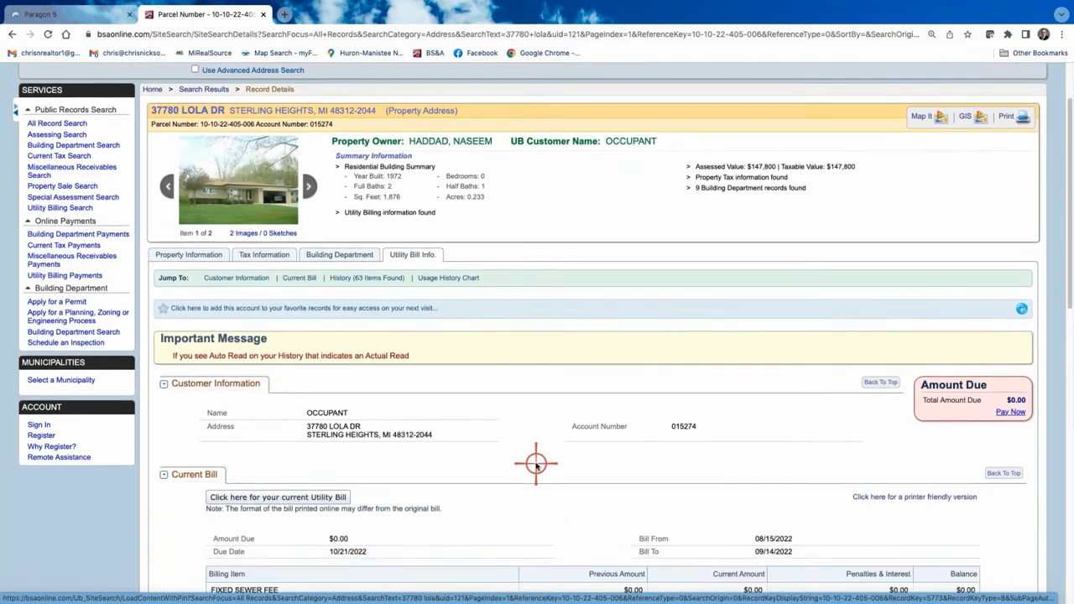
scroll(536, 464, "down", 1)
scroll(434, 360, "up", 3)
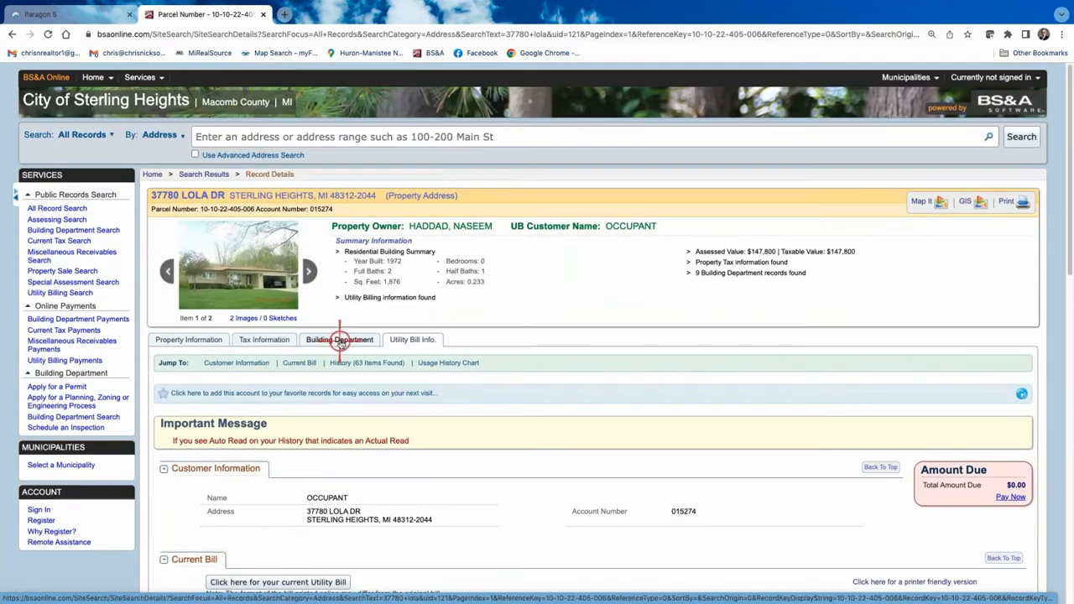
left_click(340, 341)
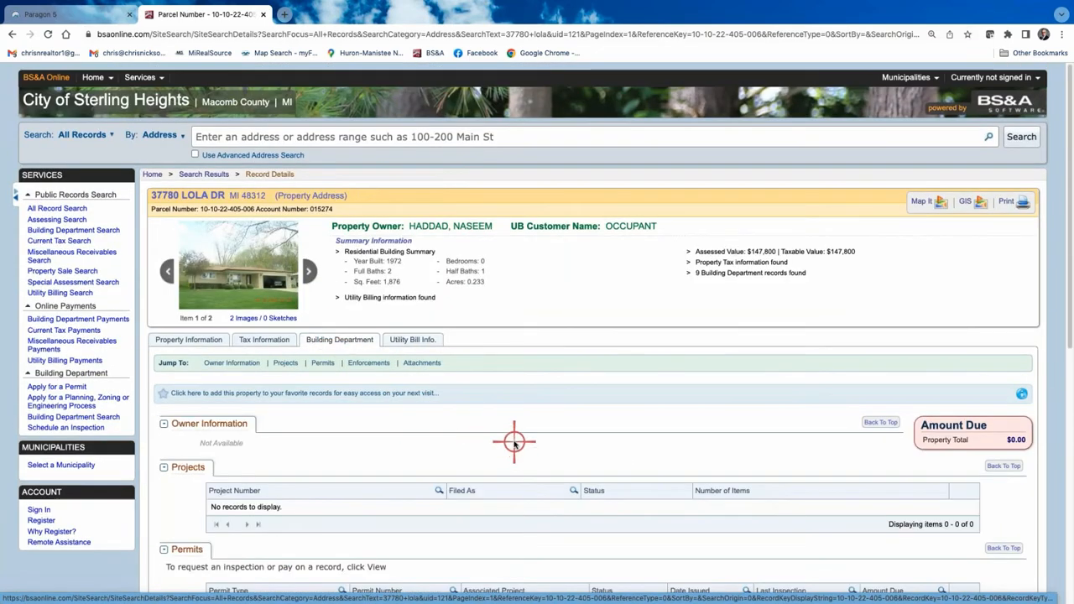
scroll(514, 443, "down", 1)
scroll(515, 443, "down", 4)
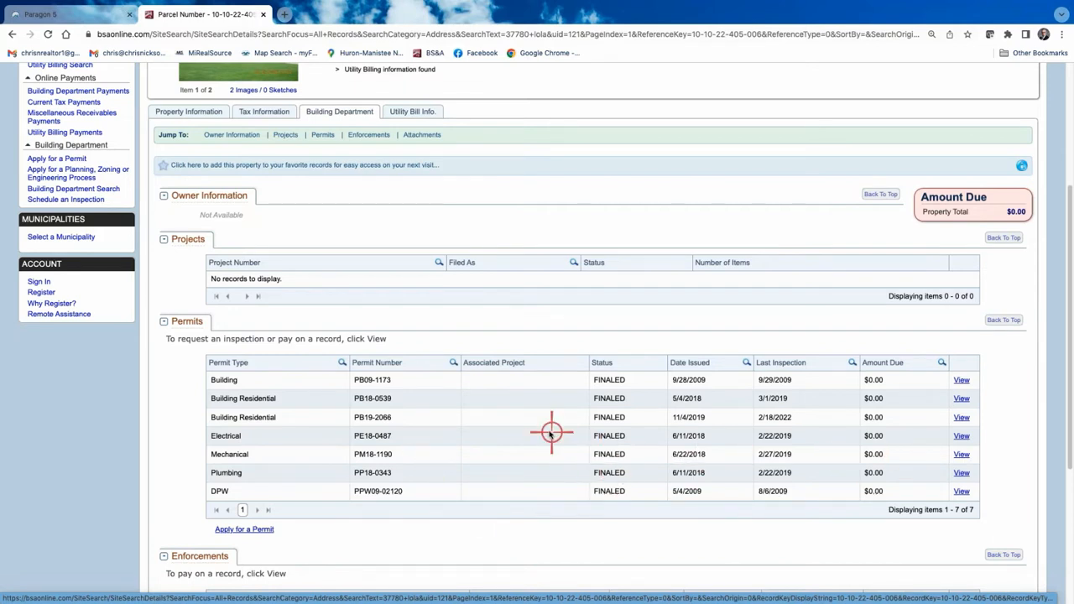
scroll(549, 432, "up", 5)
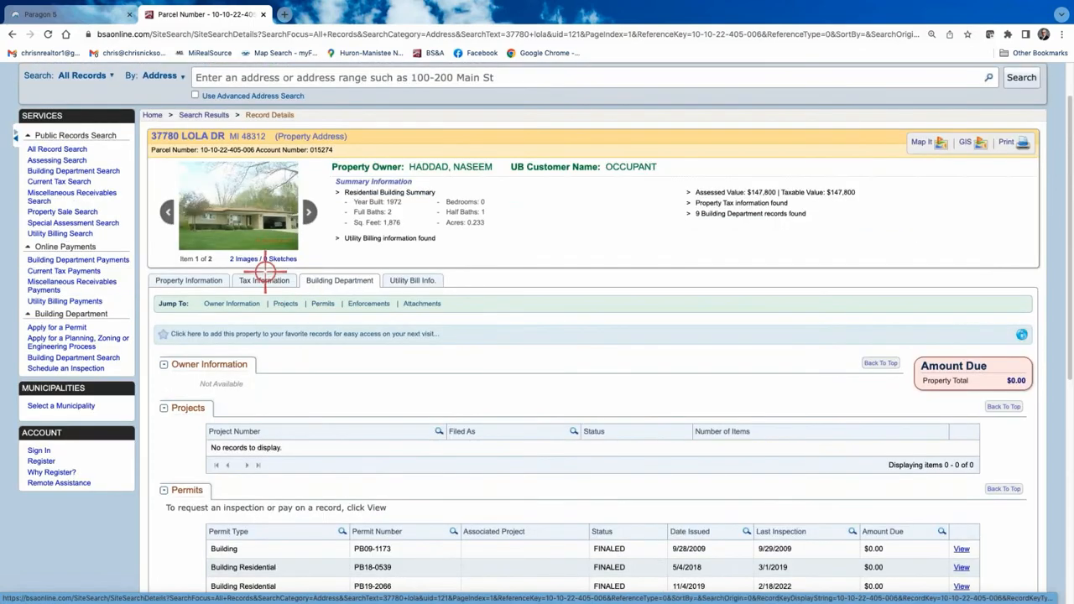
left_click(265, 281)
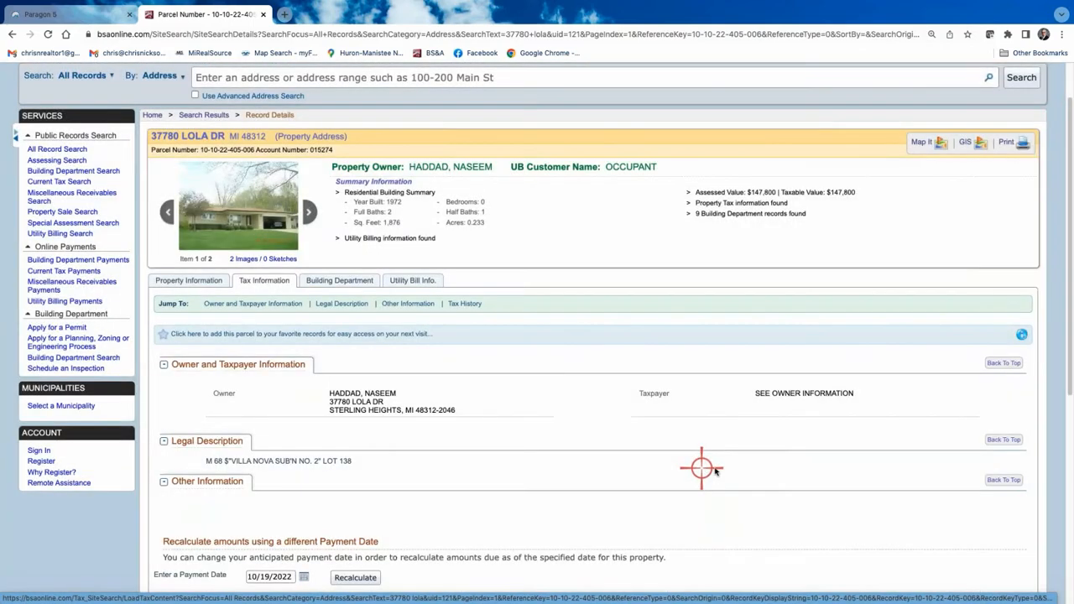
scroll(755, 492, "down", 3)
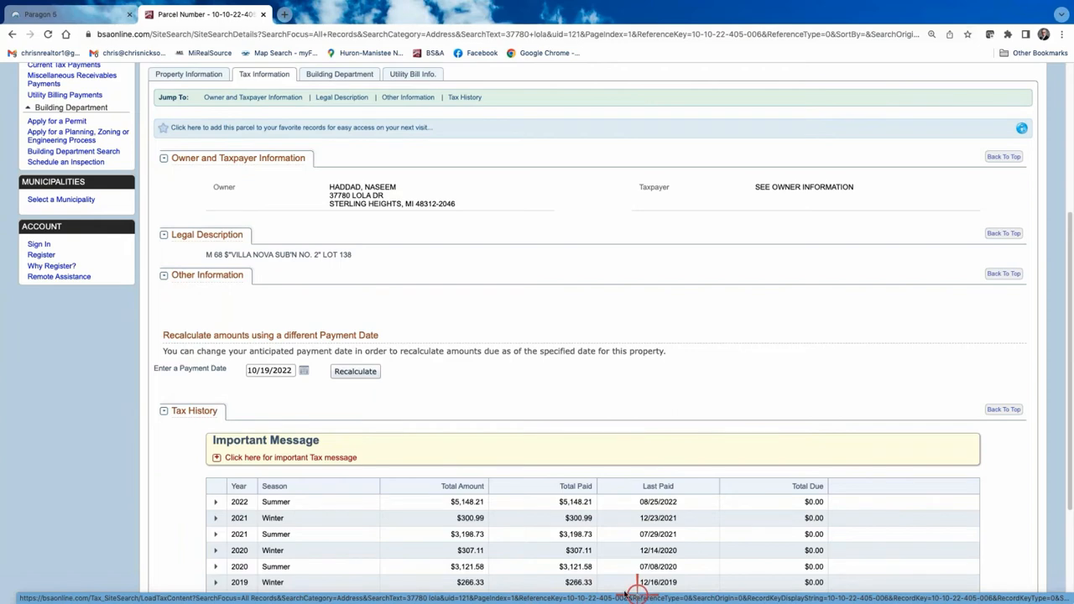
scroll(568, 543, "down", 1)
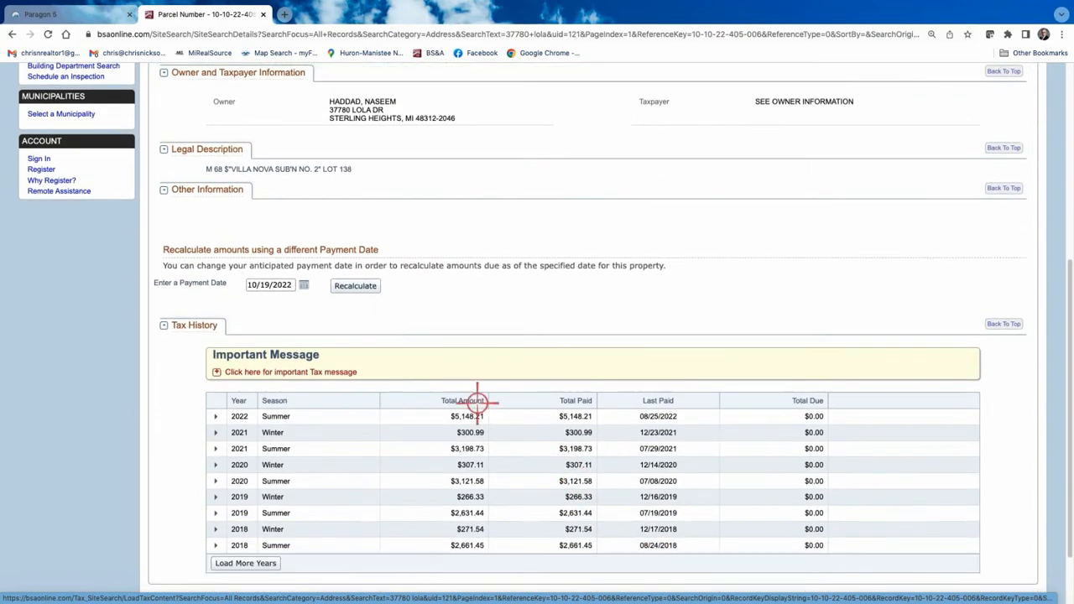
scroll(479, 382, "up", 4)
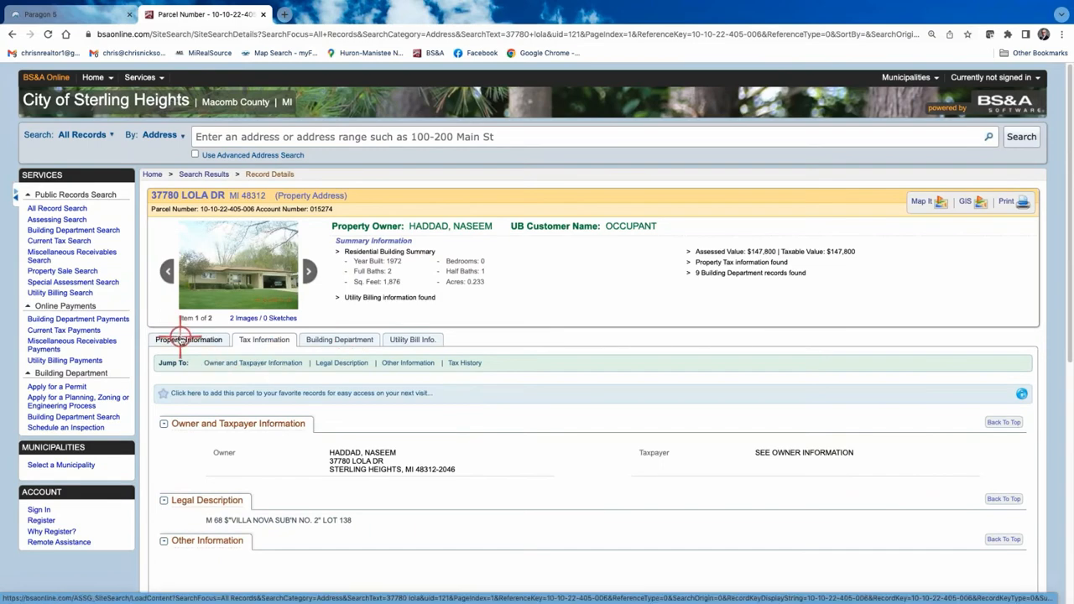
left_click(180, 337)
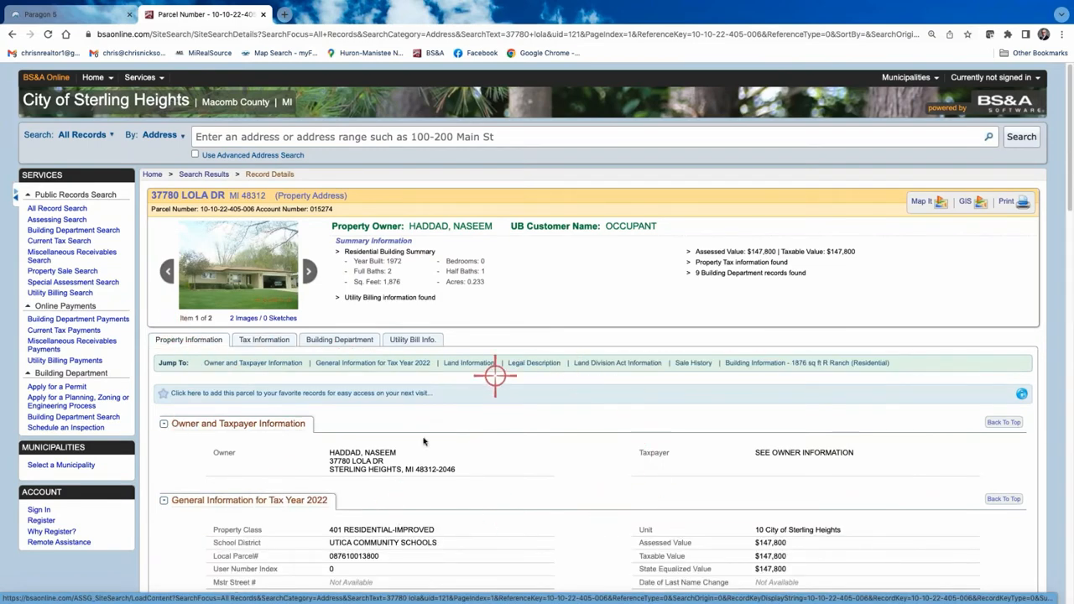
scroll(641, 513, "down", 2)
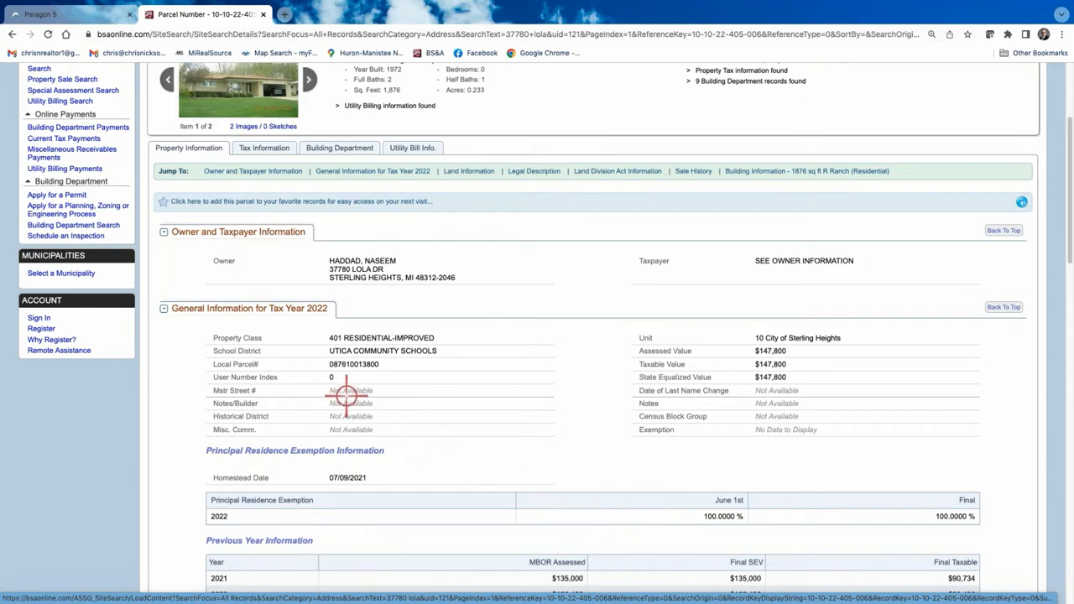
scroll(343, 393, "down", 1)
scroll(352, 352, "up", 5)
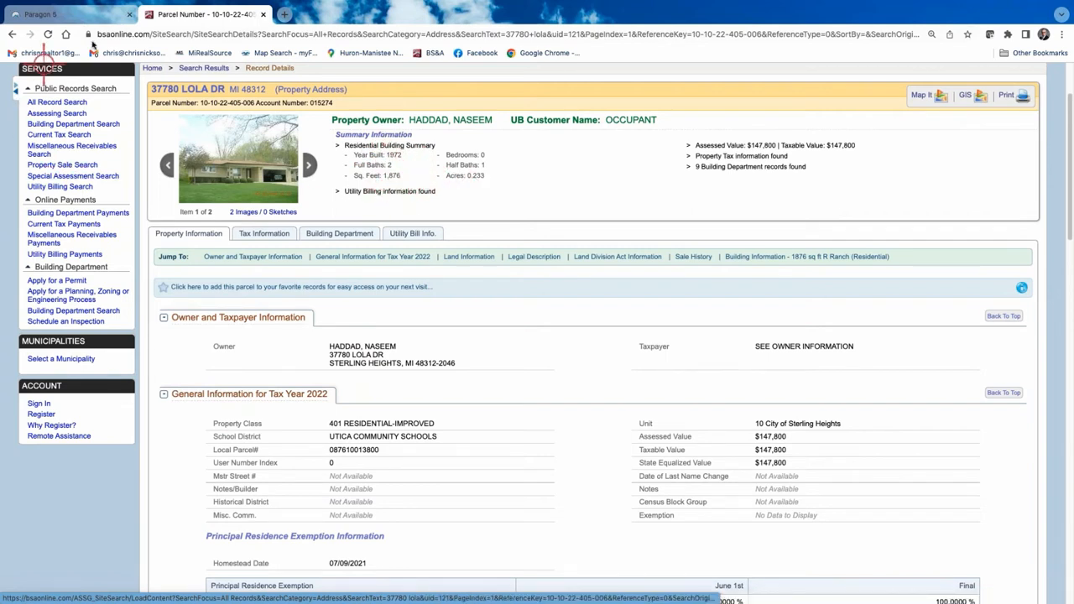
Return to Paragon 5 and start a new Residential listing search.
left_click(93, 13)
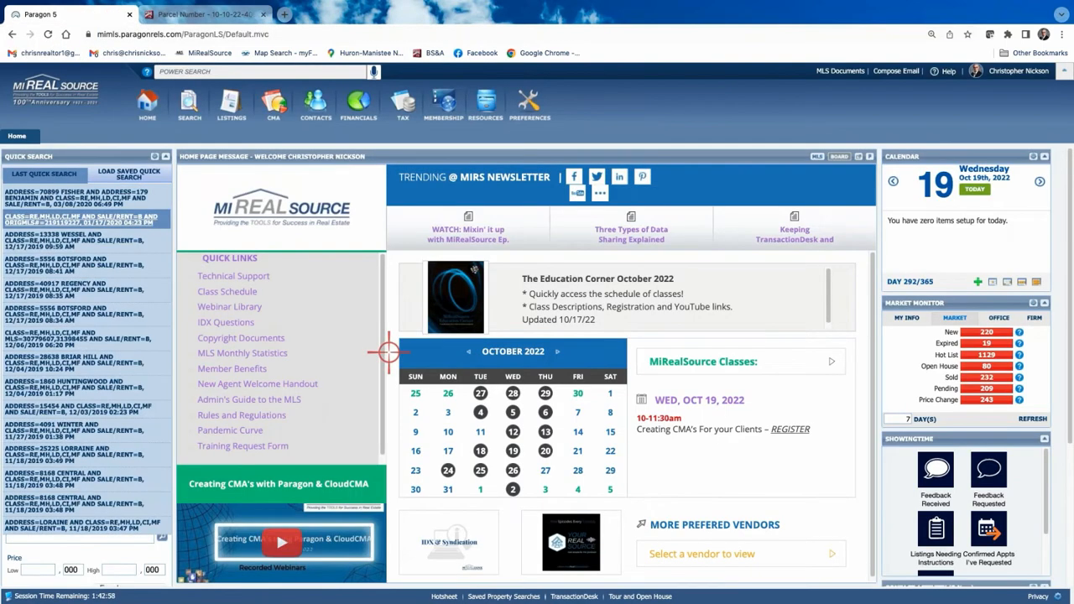
mouse_move(192, 107)
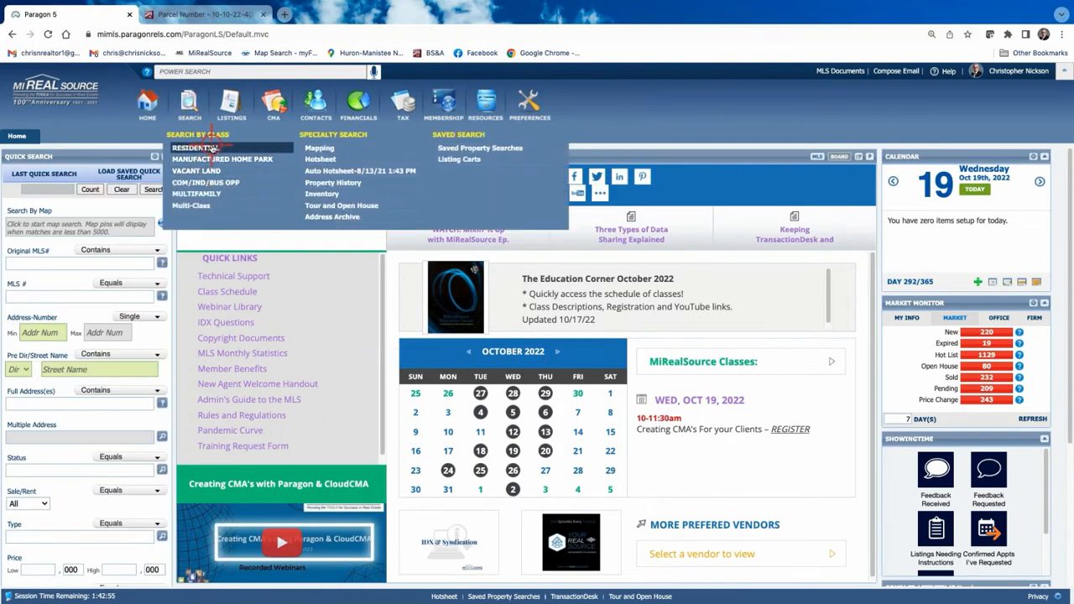
left_click(211, 145)
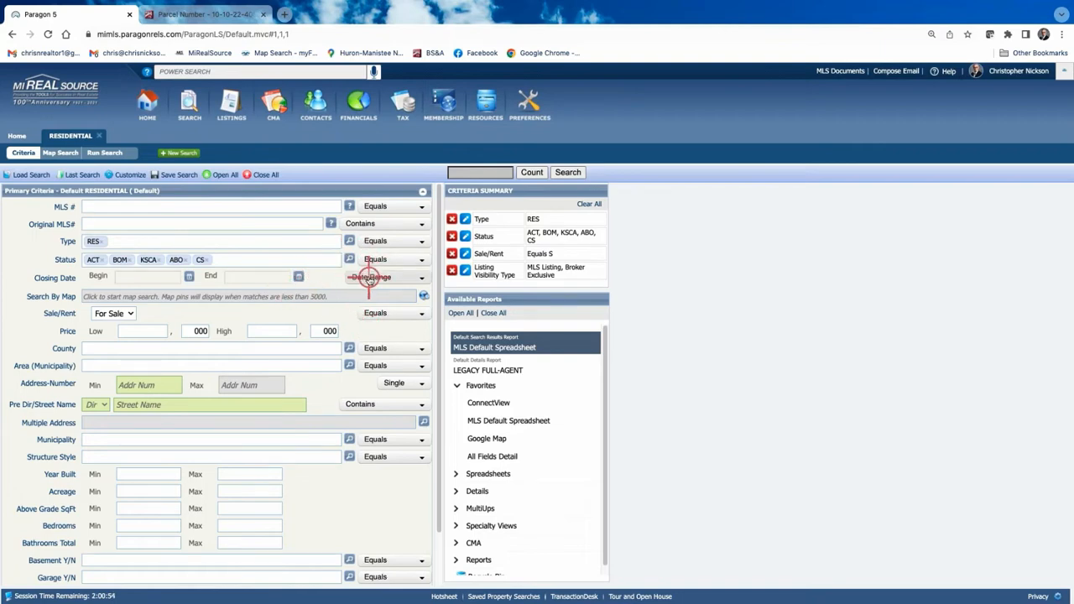
Add 2 - Sold and 3 - Pending to the Status criterion and save.
left_click(350, 259)
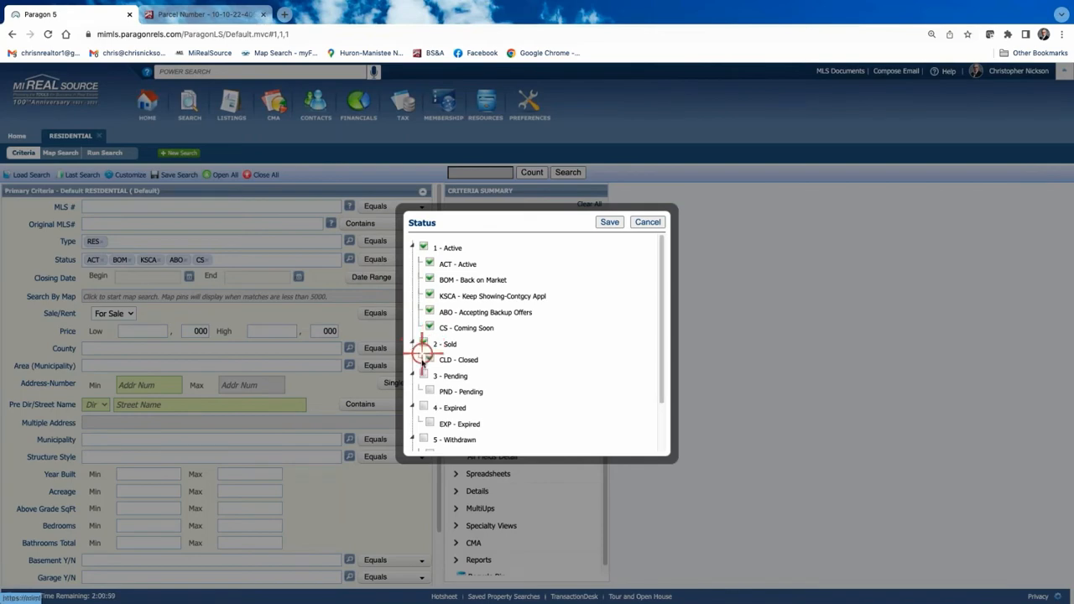
left_click(424, 376)
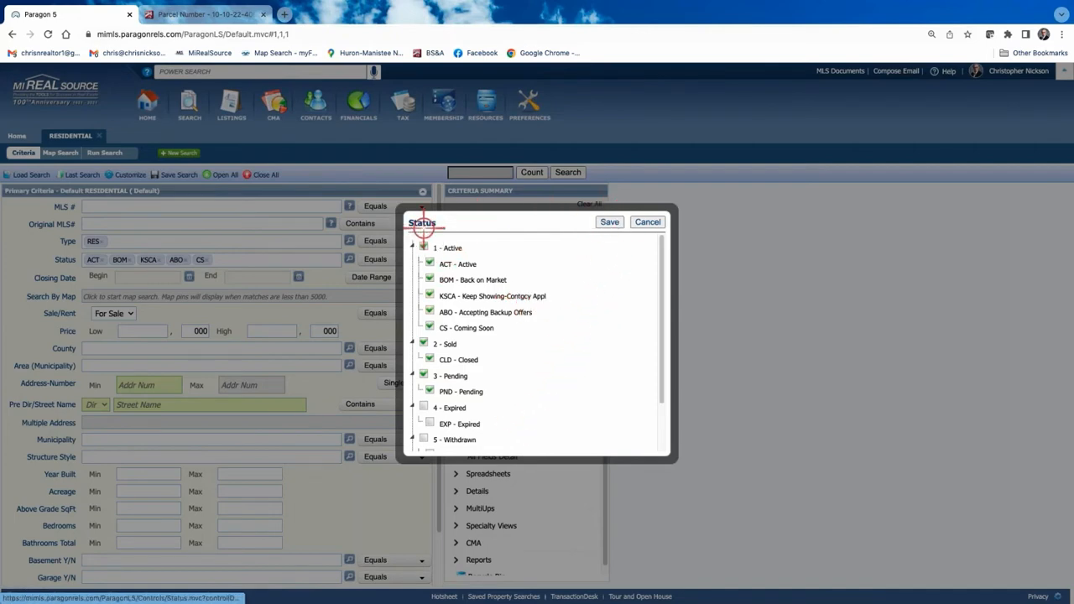
left_click(481, 360)
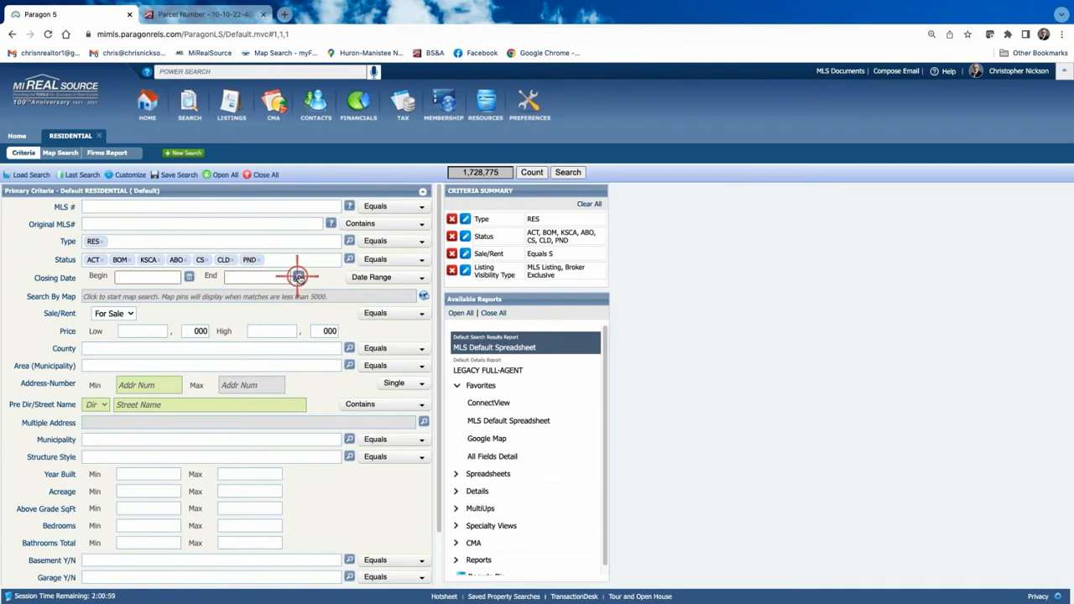
Limit the Closing Date range to 6 Months Back.
left_click(422, 277)
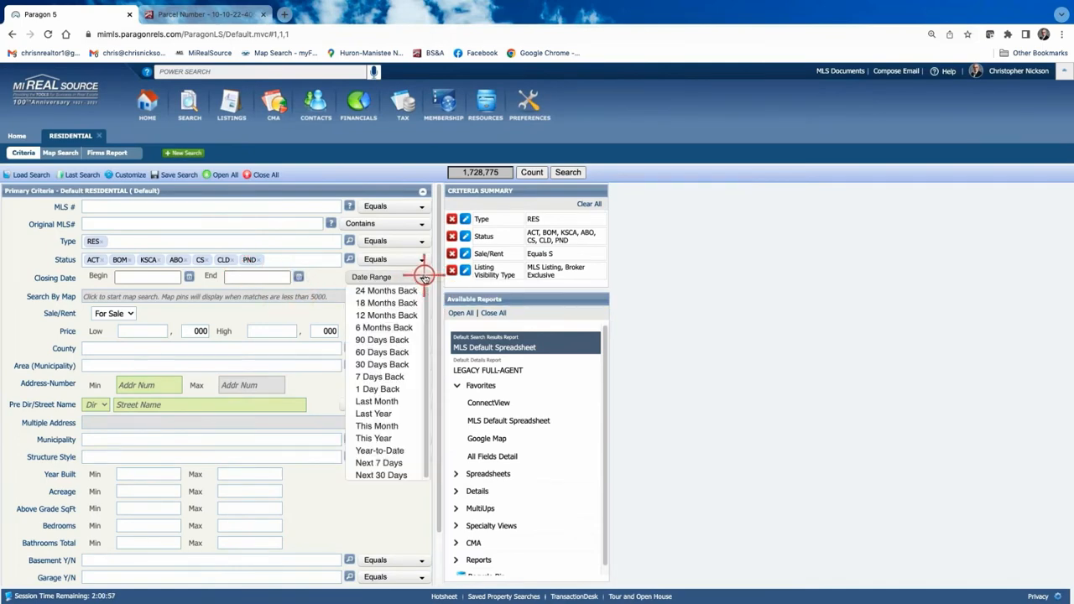
left_click(385, 327)
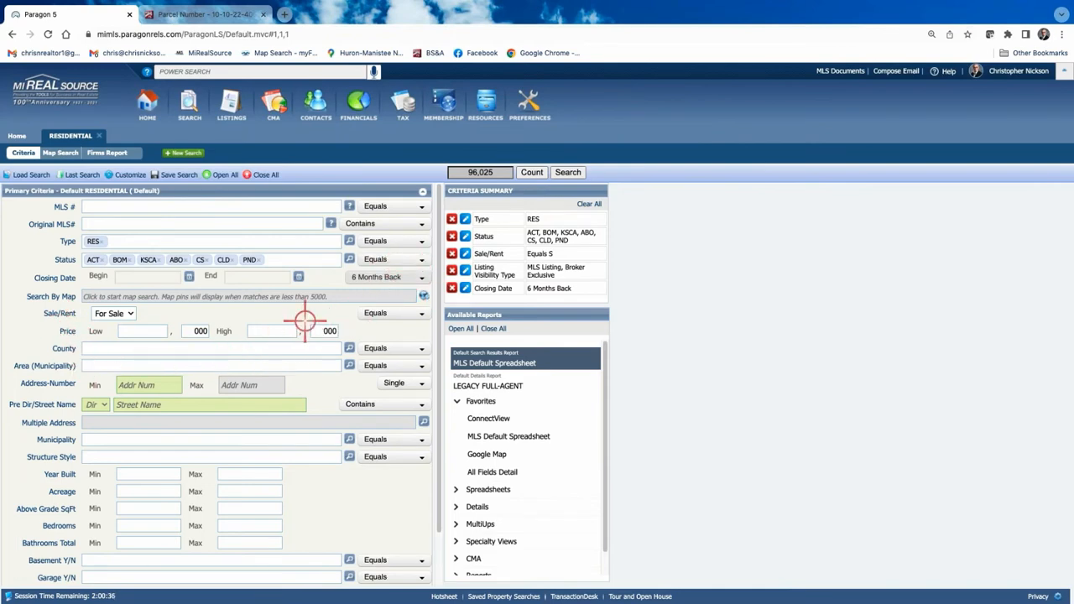
Restrict Structure Style to 1S - 1 Story and save the choice.
left_click(349, 456)
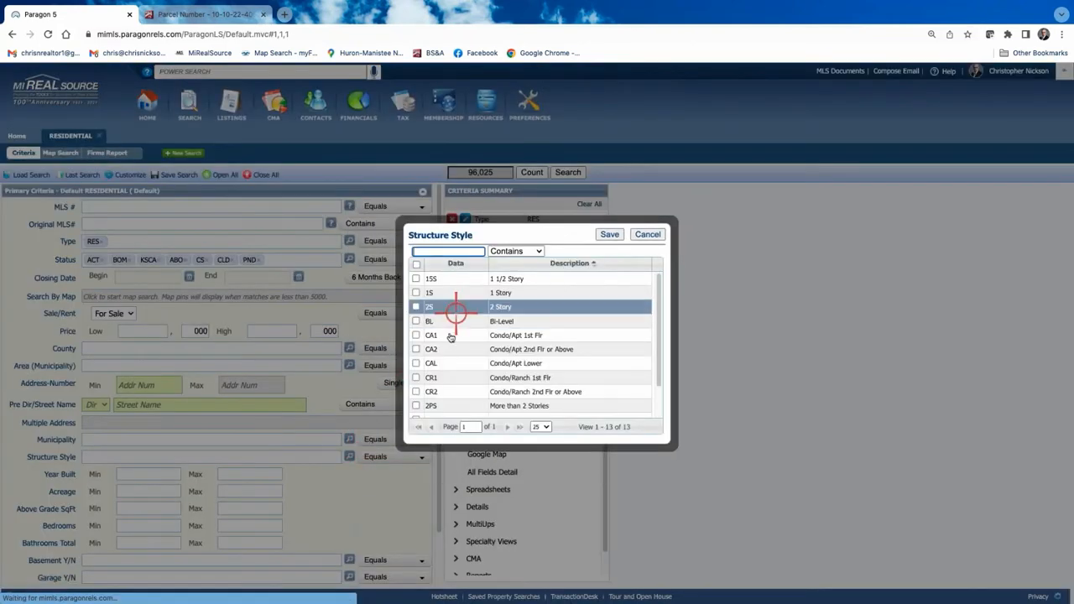
left_click(416, 293)
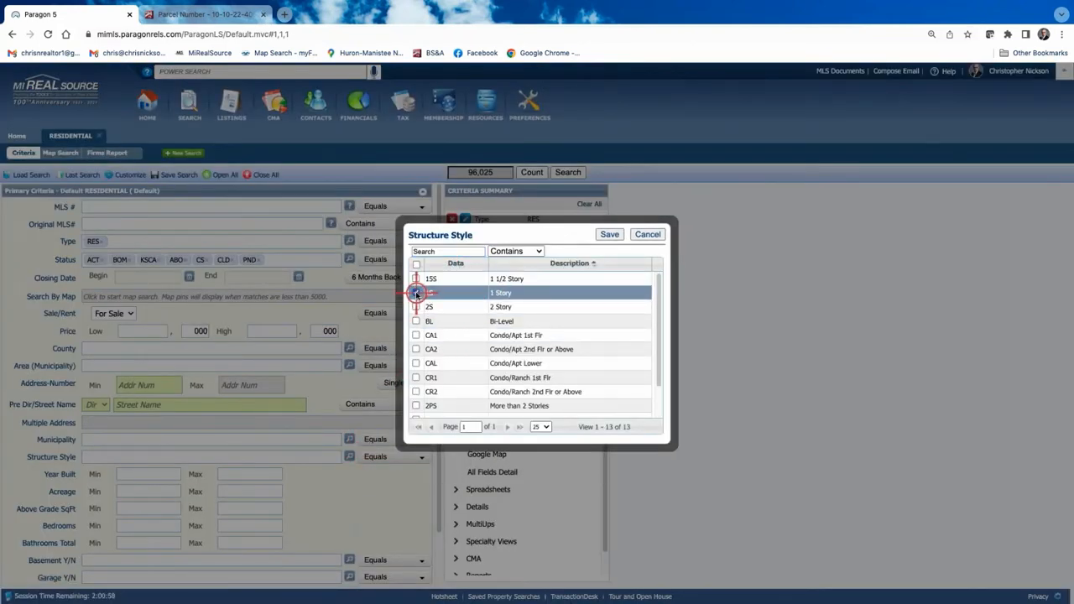
left_click(611, 235)
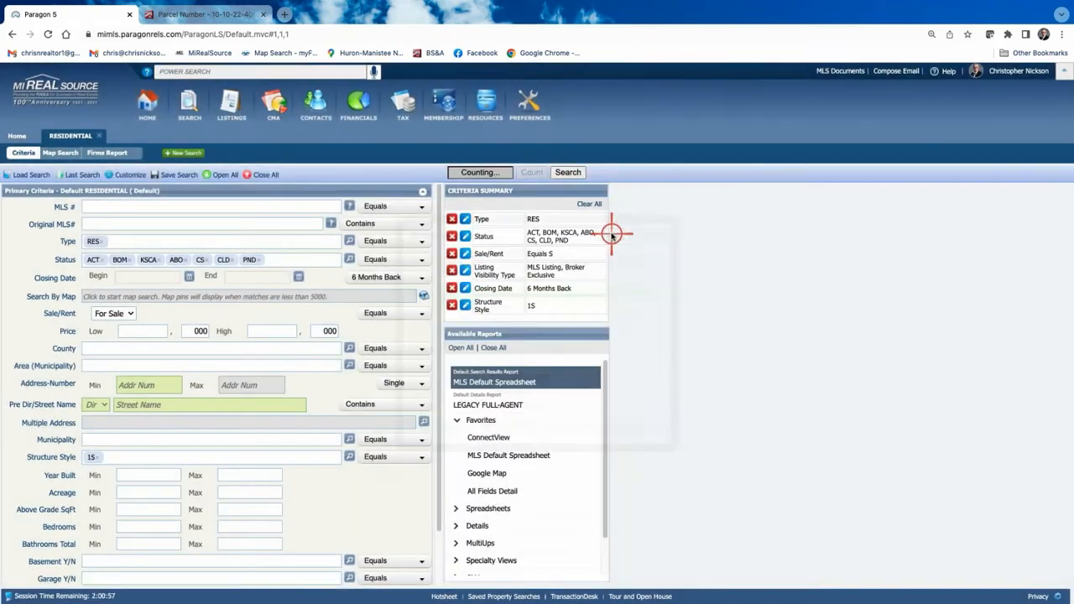
Set Above Grade SqFt to a 1800 minimum and 2000 maximum.
scroll(168, 499, "down", 1)
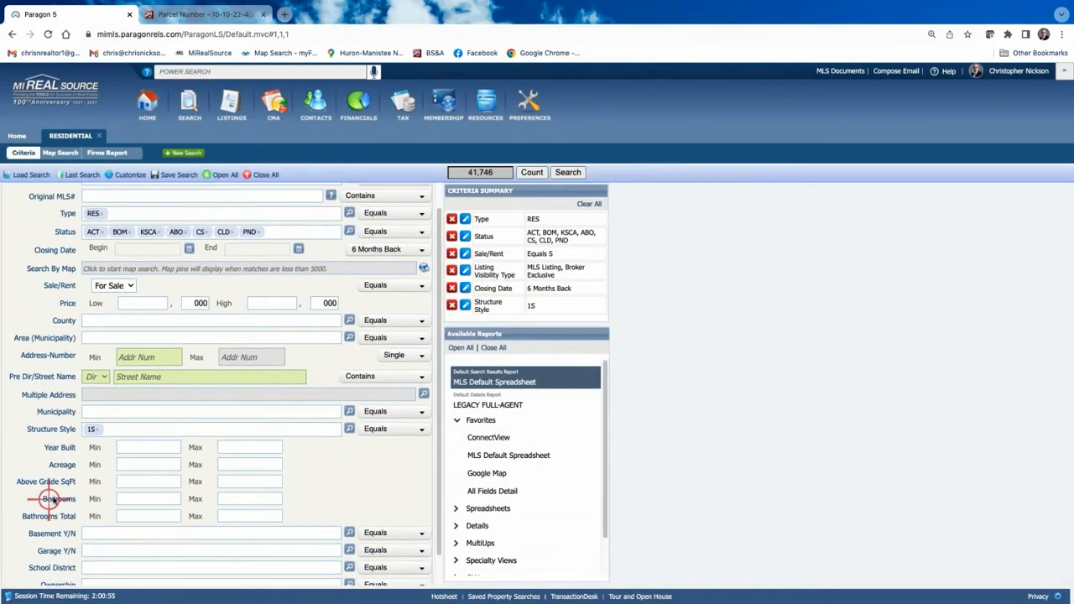
left_click(165, 482)
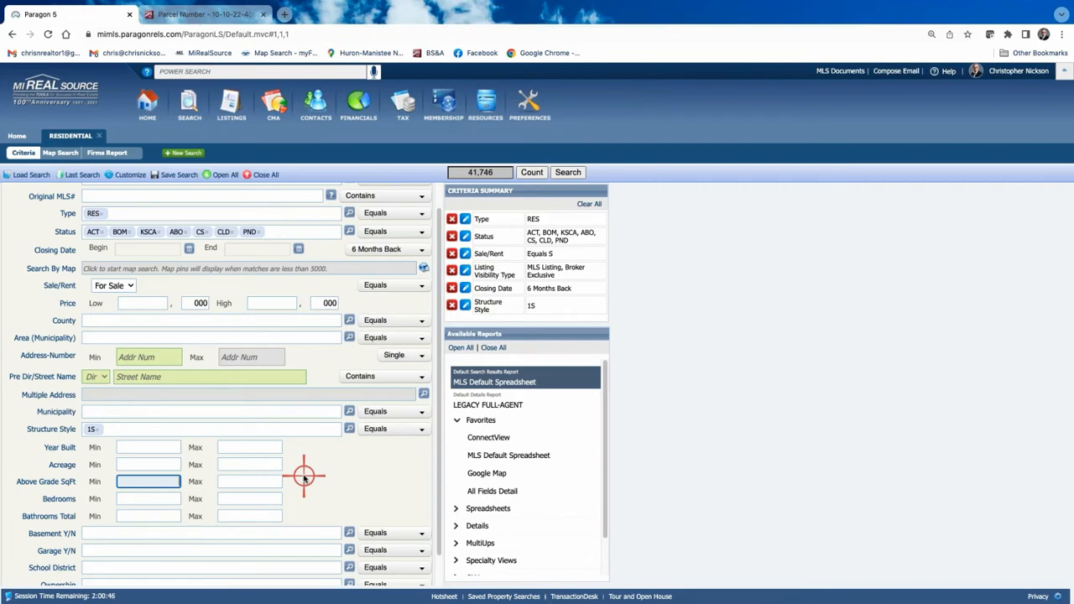
type("1800")
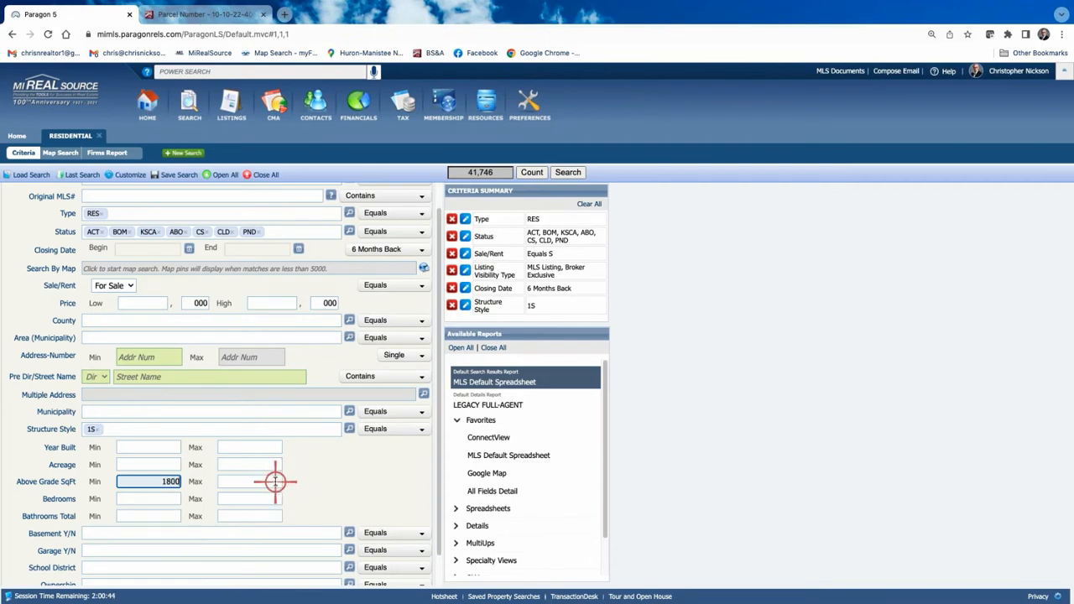
left_click(275, 481)
type("200")
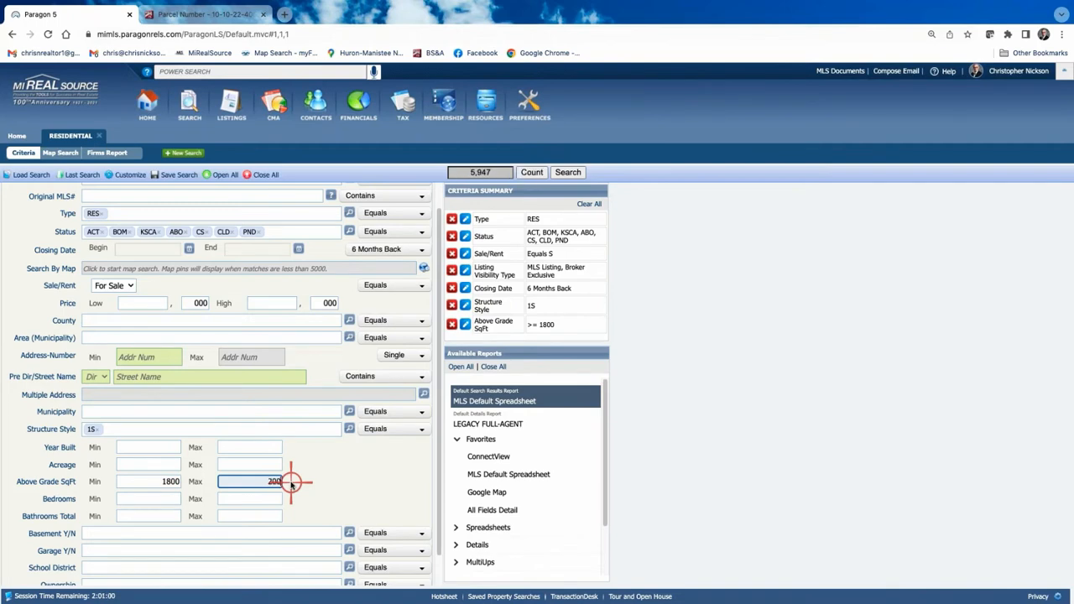
type("0")
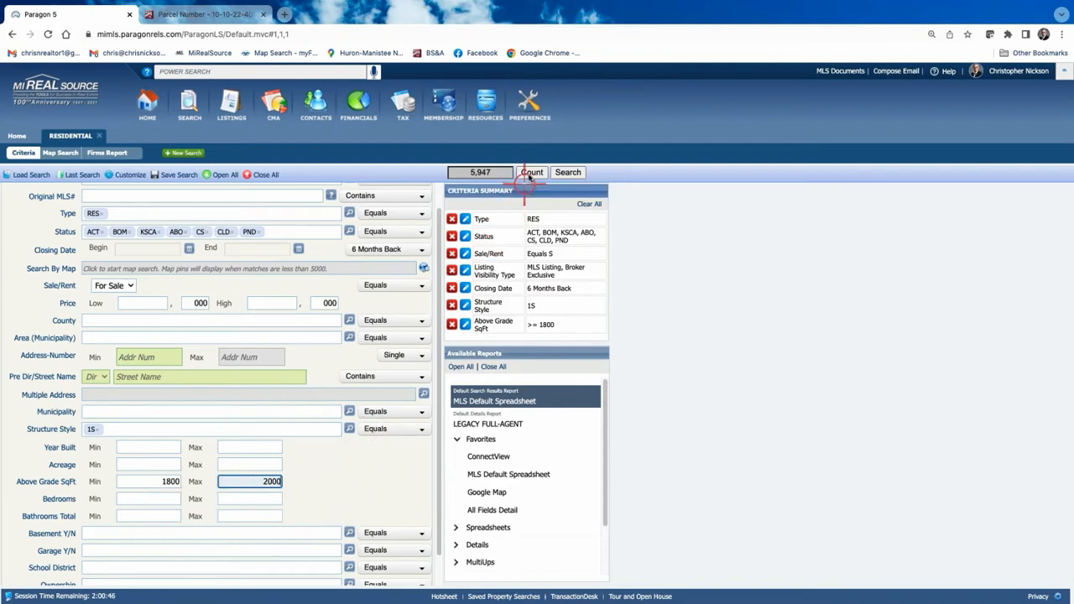
Open Map Search and centre it on the subject property's Sterling Heights address.
left_click(424, 270)
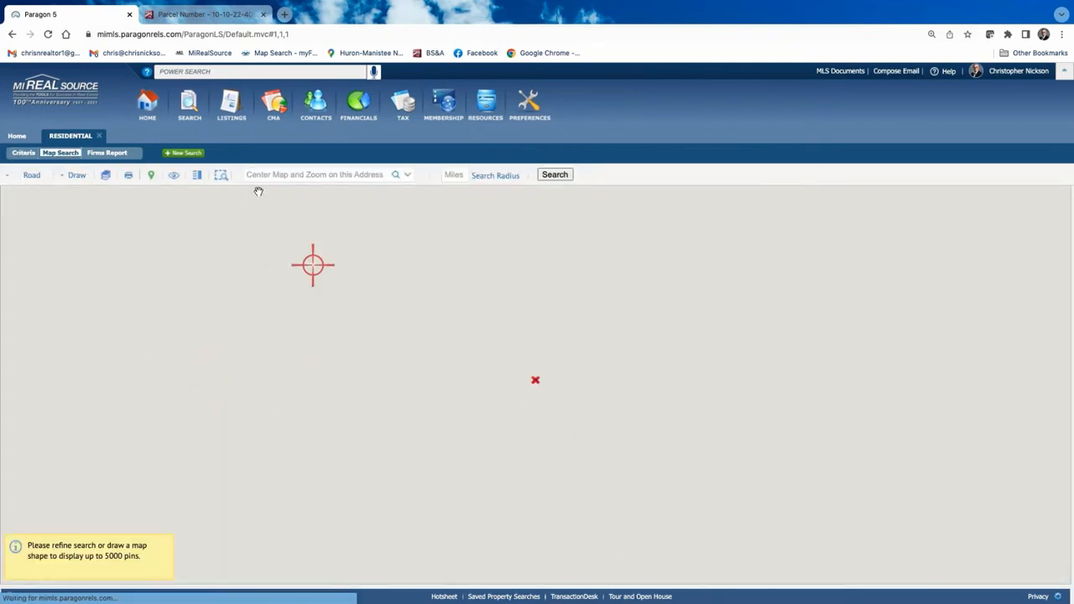
left_click(259, 174)
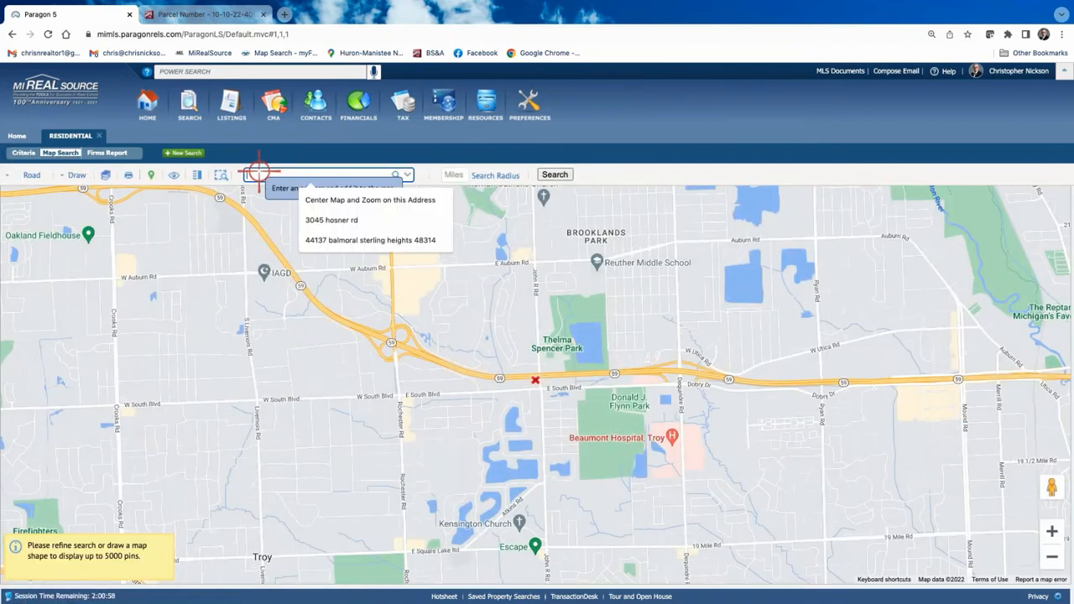
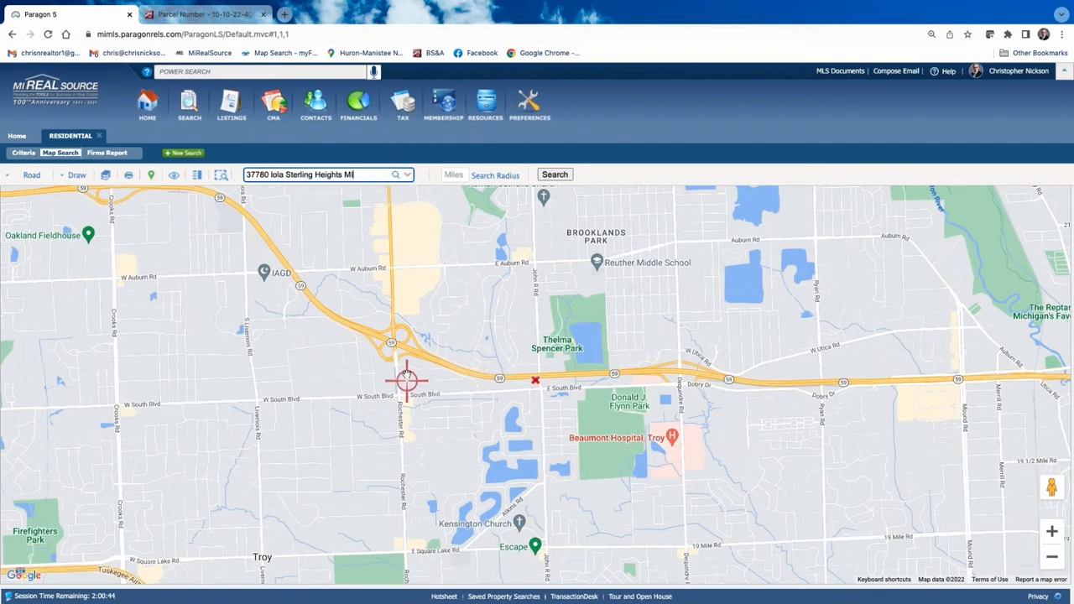
left_click(397, 176)
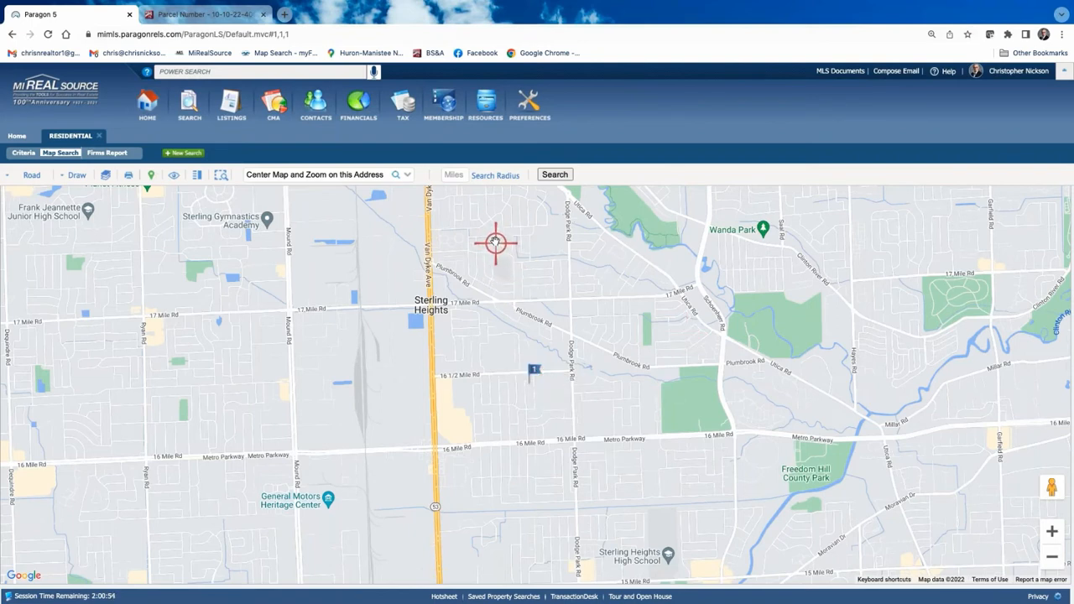
Run a 1.0-mile radius search around the subject property.
left_click(453, 175)
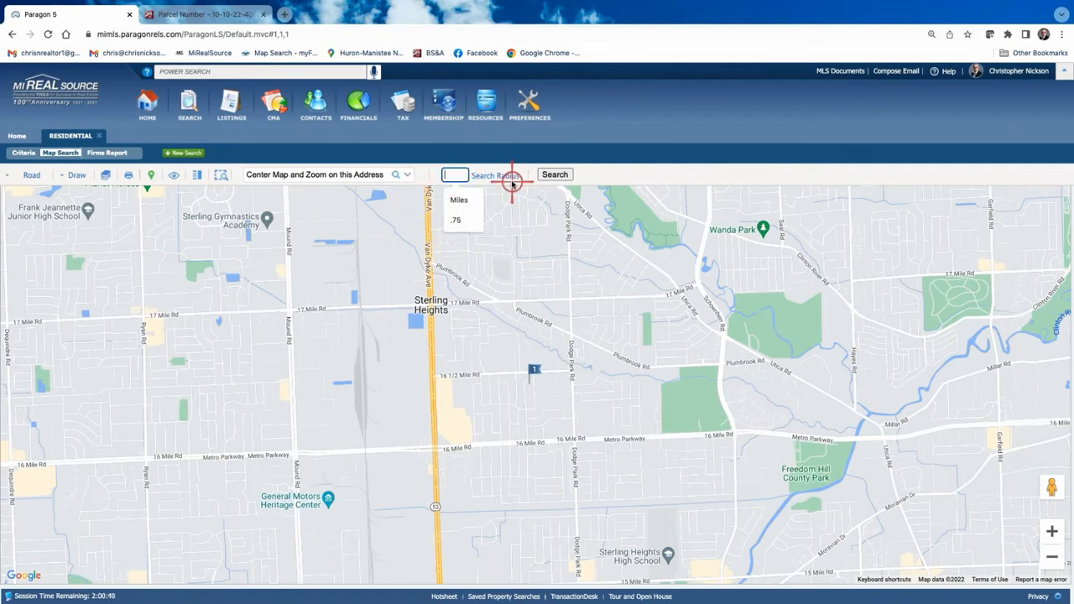
type("1.0")
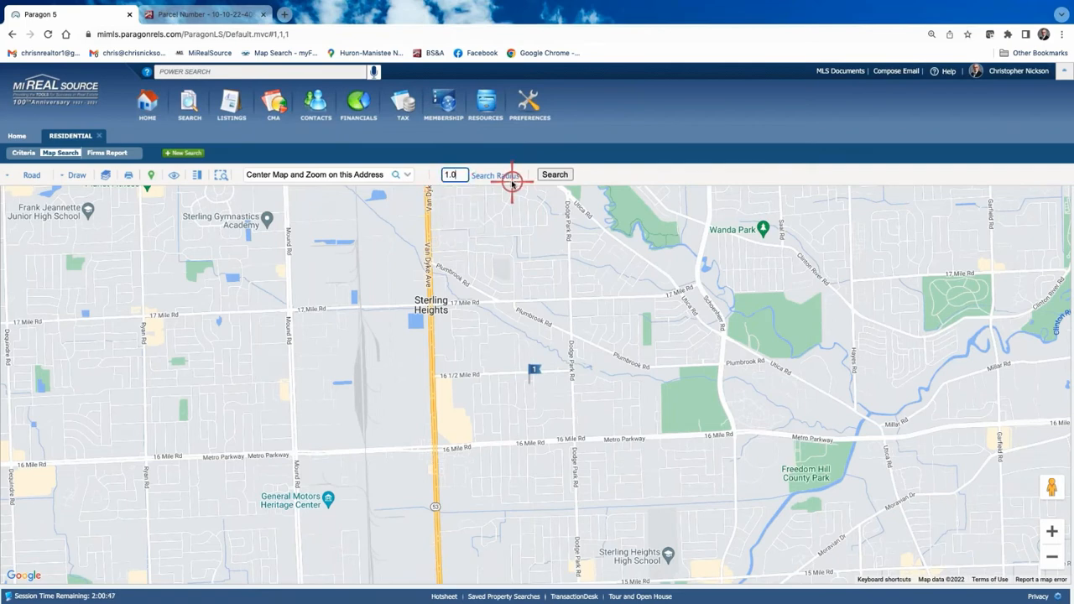
left_click(555, 175)
left_click(499, 177)
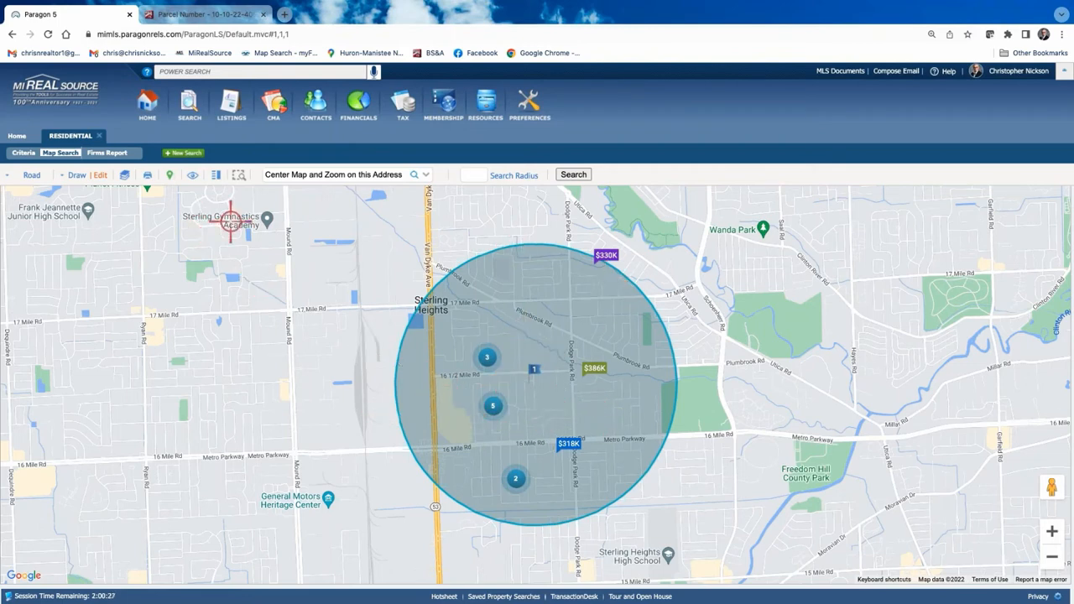
Show the 13 matching listings as a spreadsheet and inspect the duplicate listings in rows 5 and 6.
left_click(109, 154)
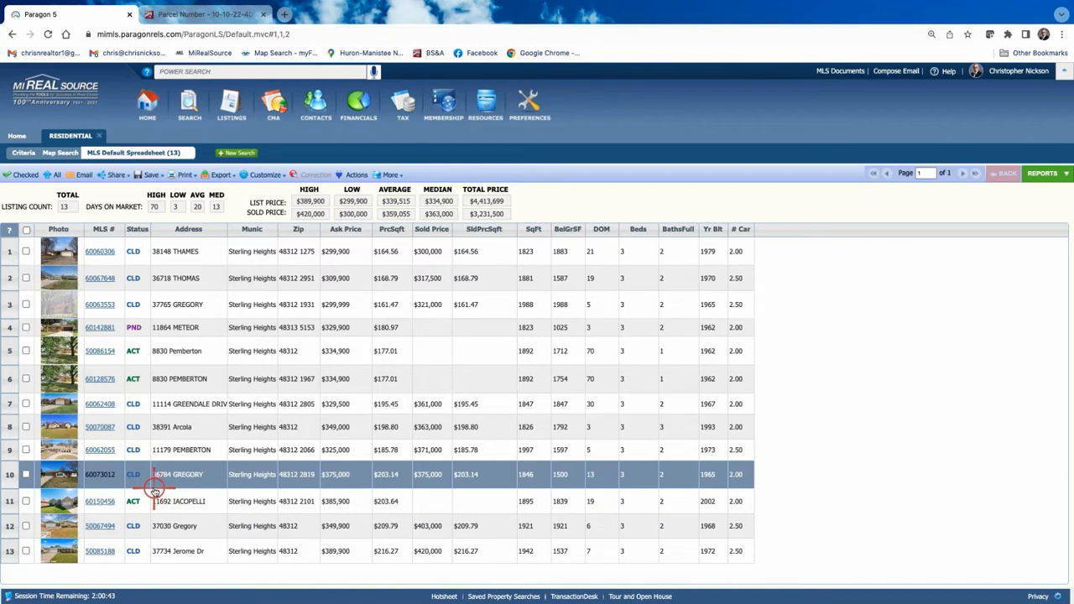
left_click(156, 351)
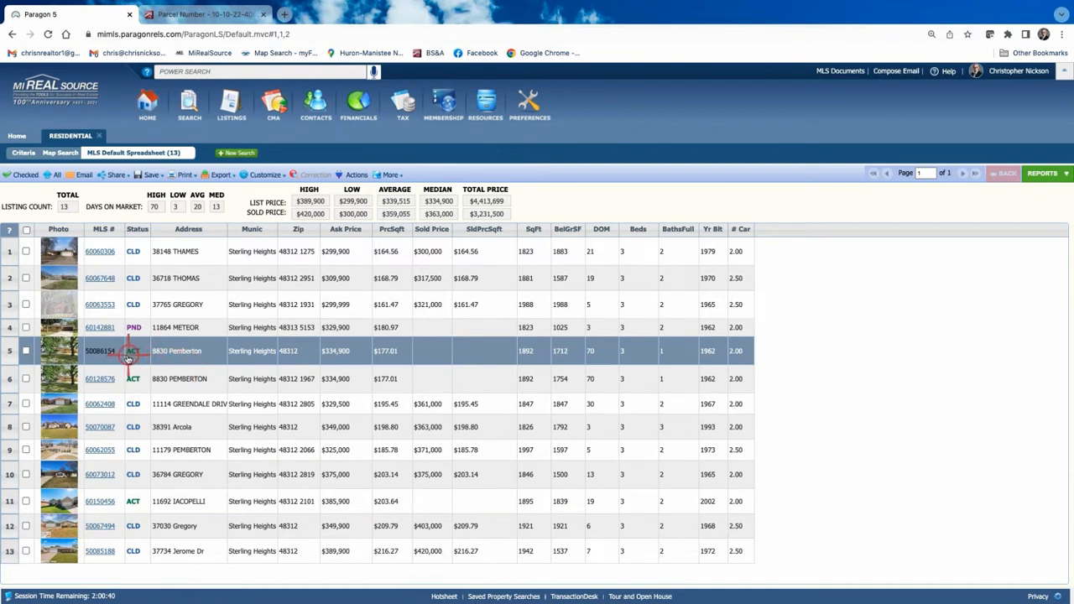
left_click(180, 378)
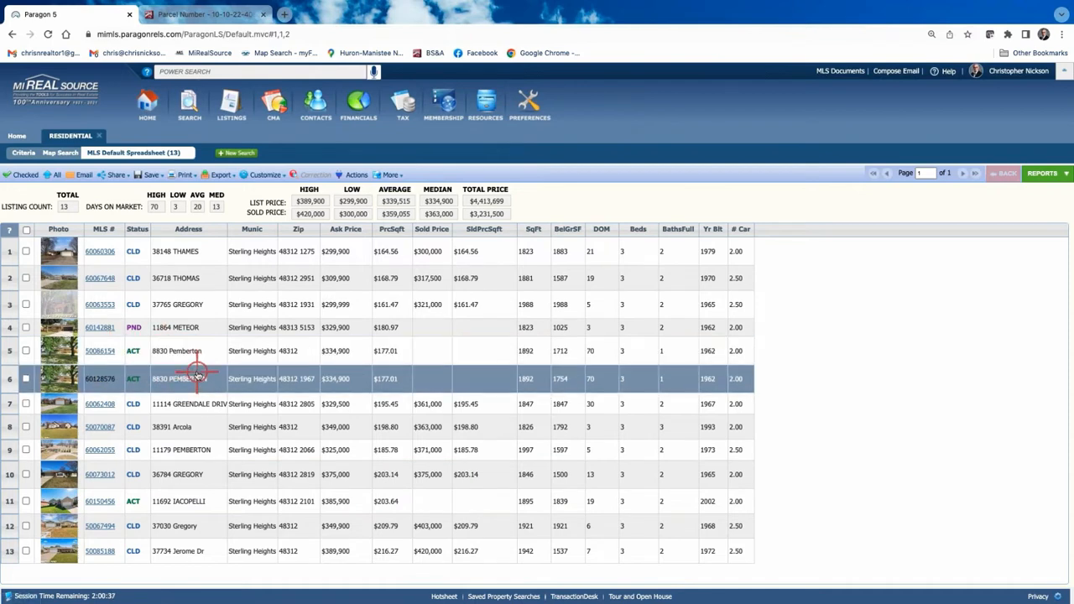
left_click(98, 353)
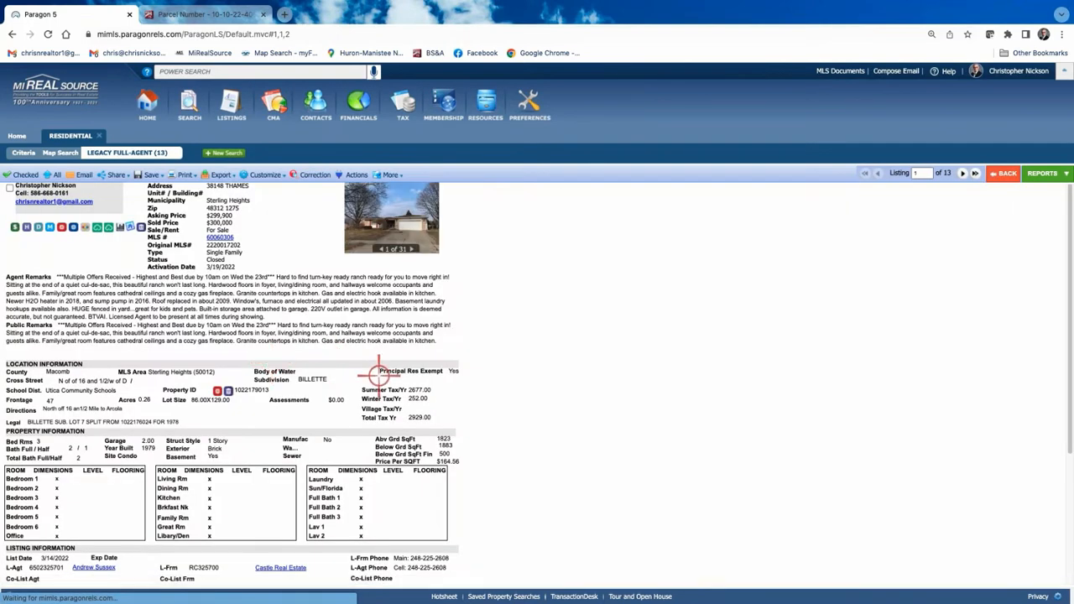
left_click(412, 227)
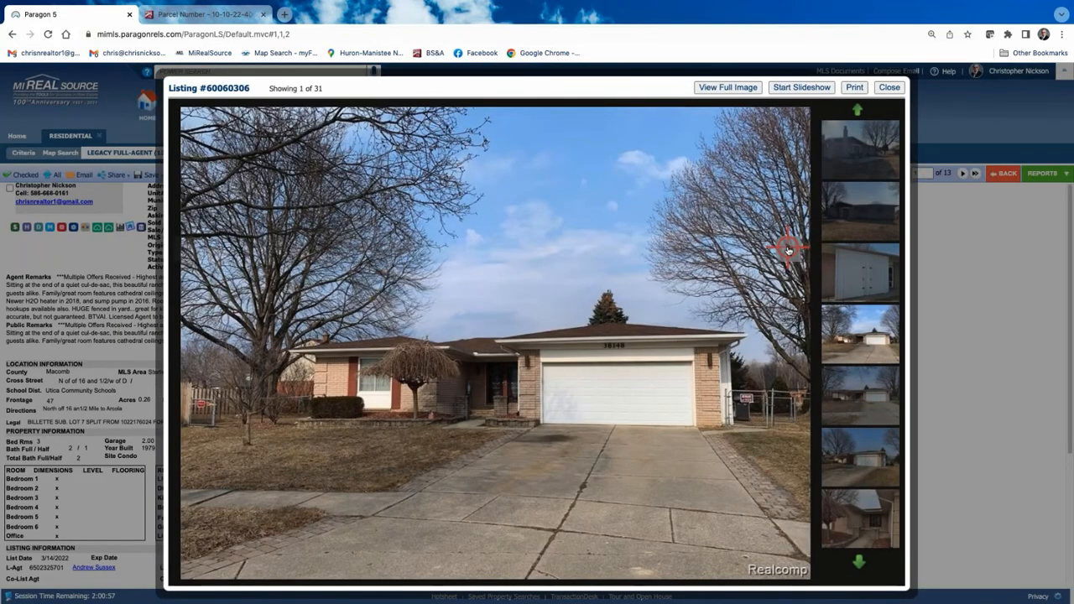
left_click(788, 249)
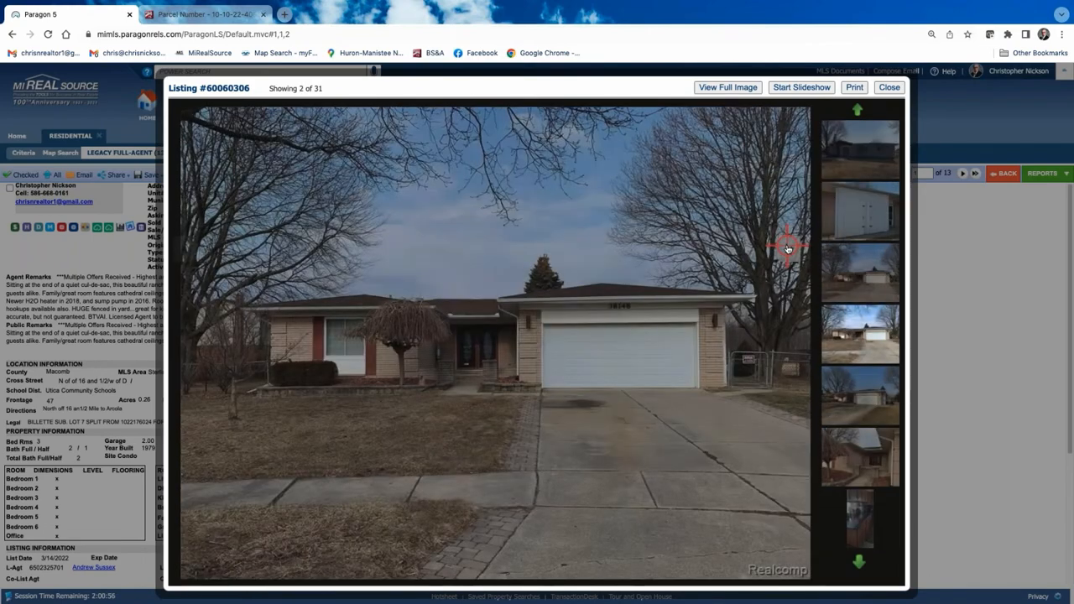
left_click(788, 249)
left_click(788, 249)
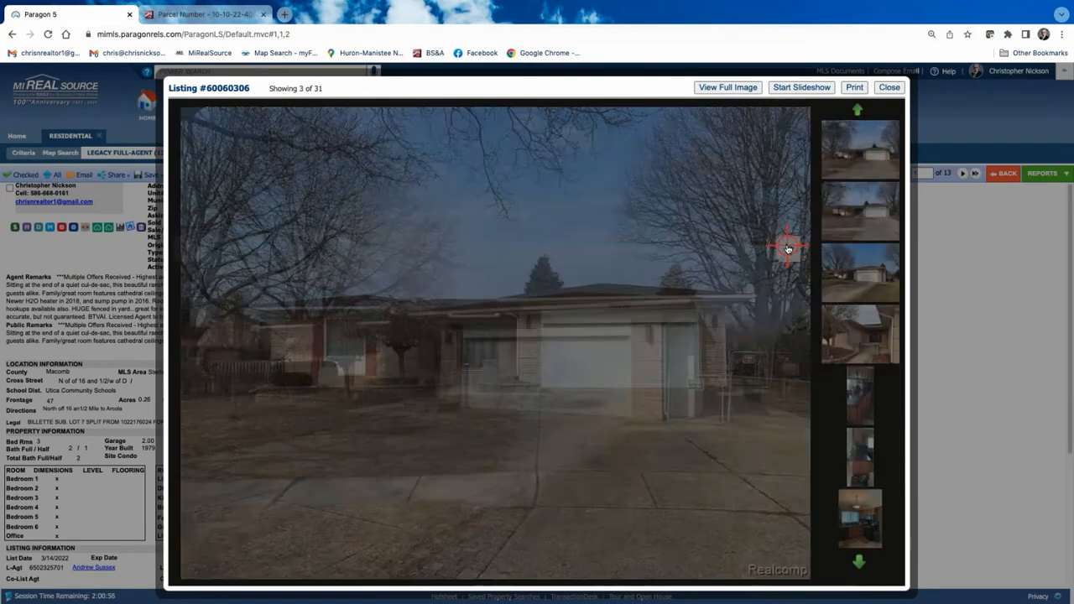
left_click(789, 250)
left_click(788, 250)
left_click(788, 250)
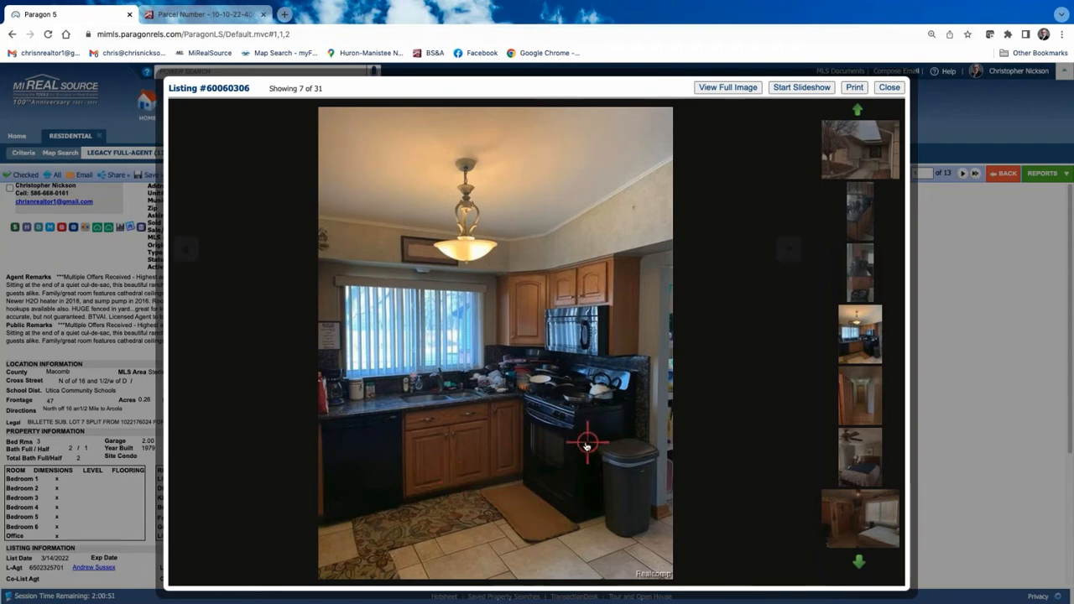
left_click(890, 87)
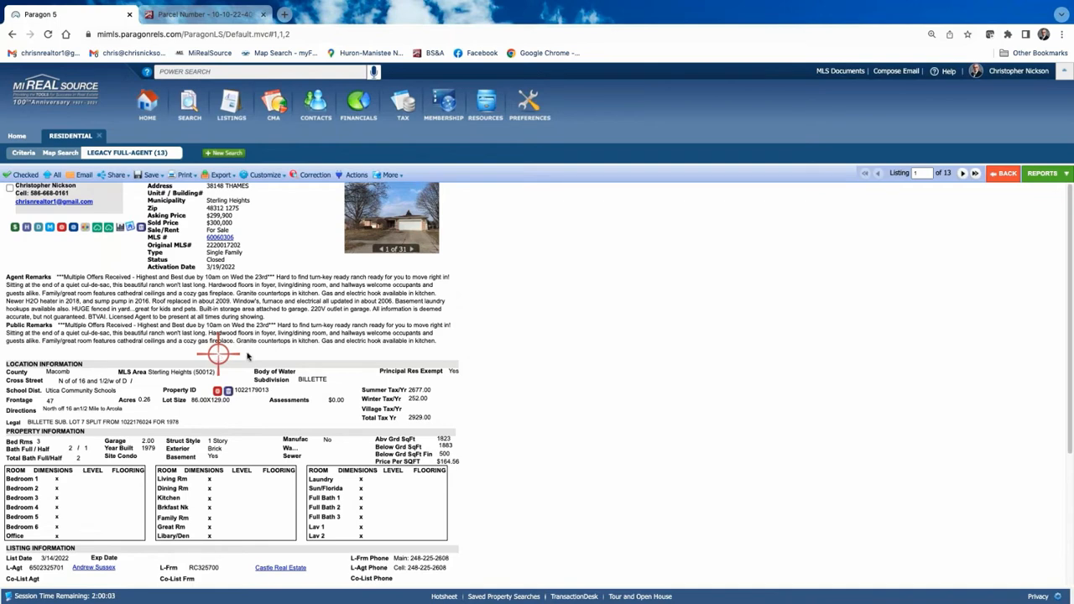
Review listings 2 through 4, including listing 2's photos, then return to the 13-listing spreadsheet.
left_click(963, 173)
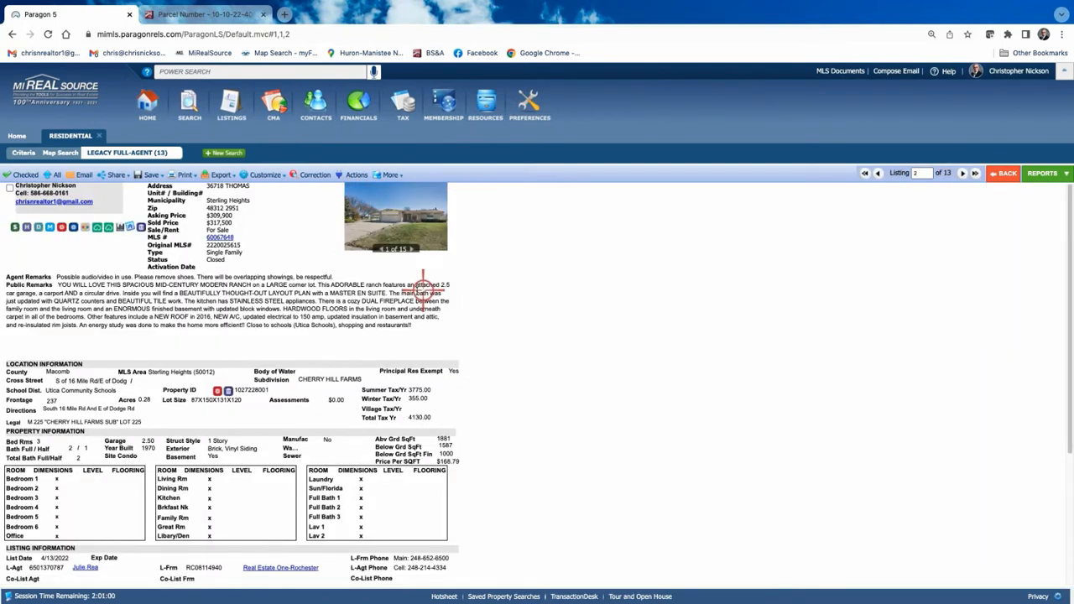
left_click(401, 209)
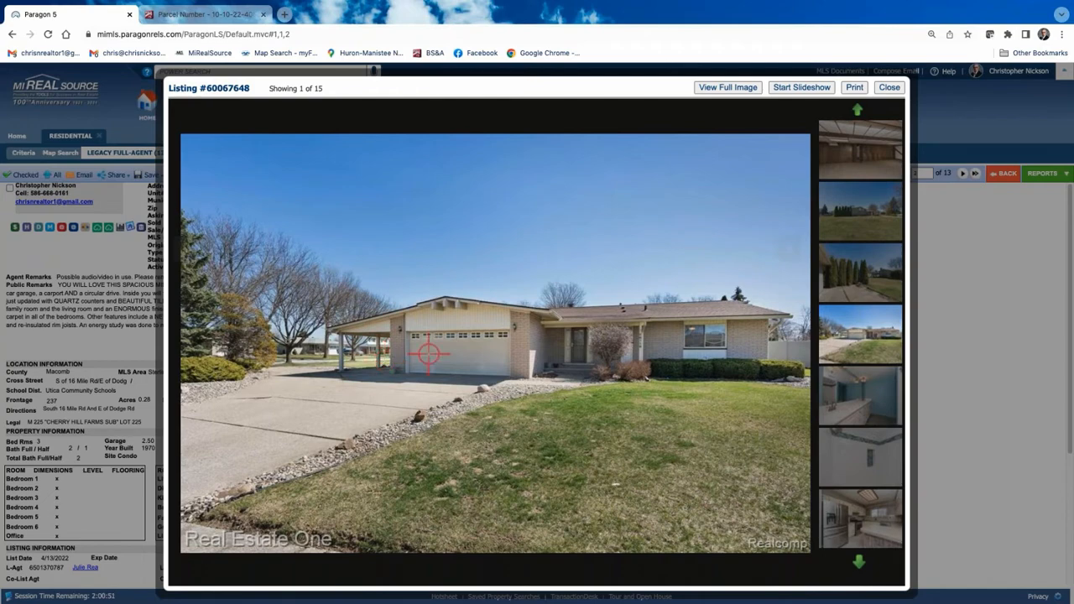
left_click(890, 87)
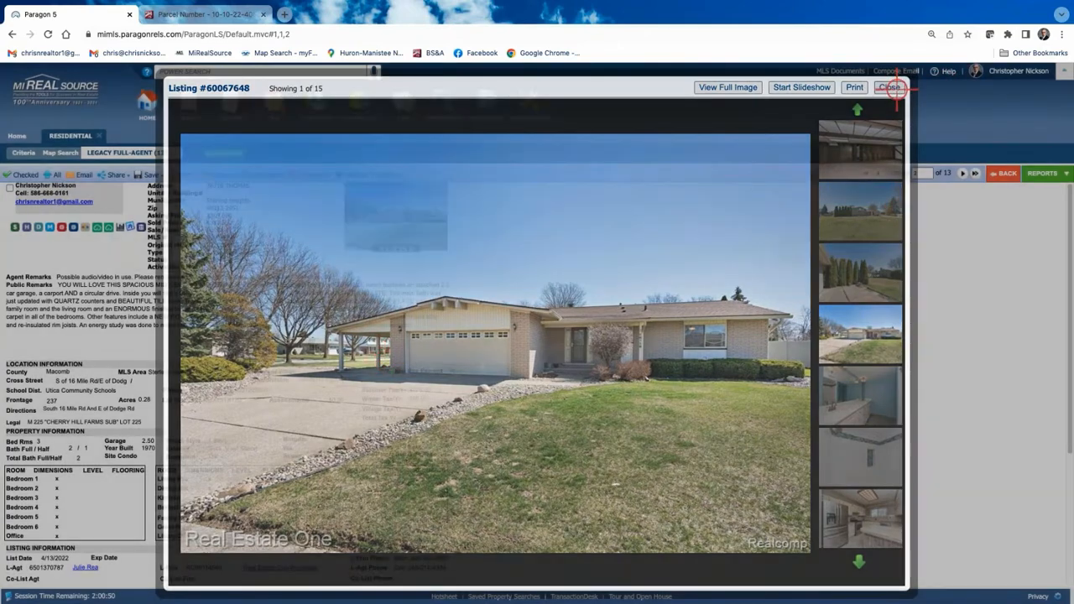
left_click(963, 173)
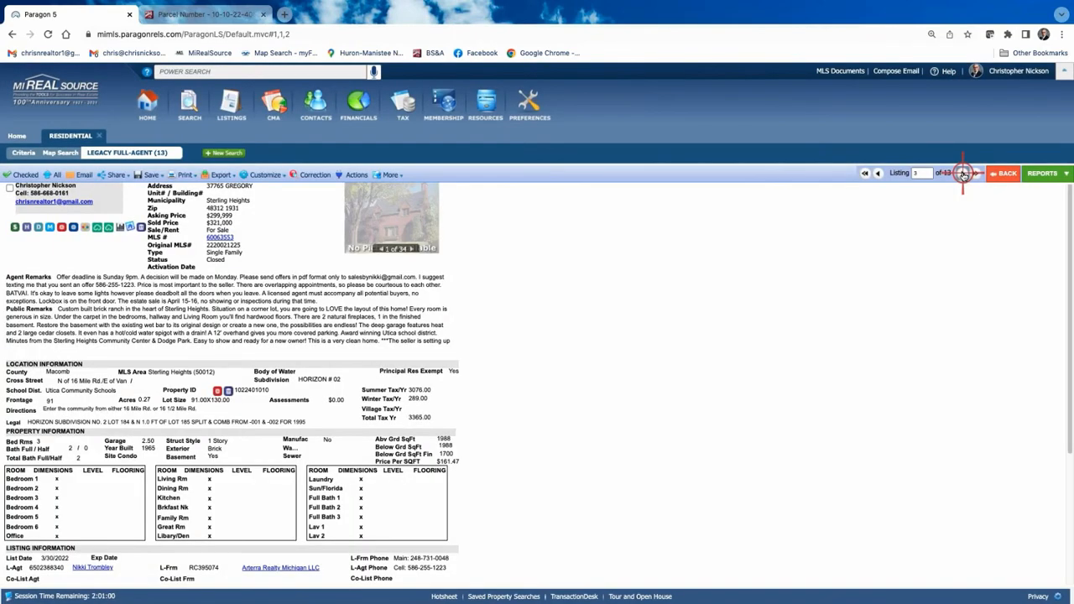
left_click(963, 173)
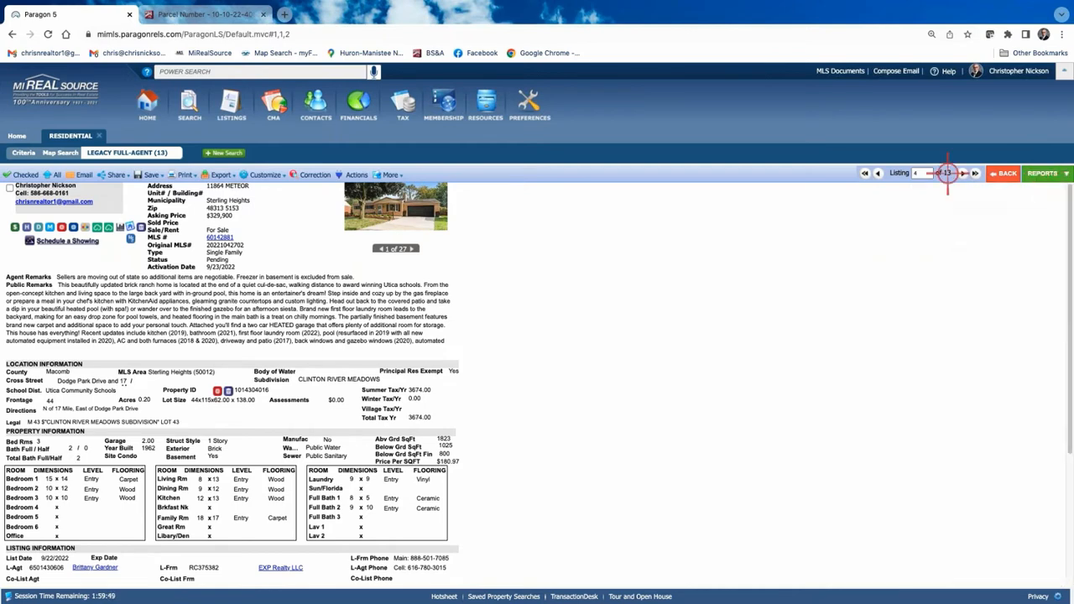
left_click(1004, 173)
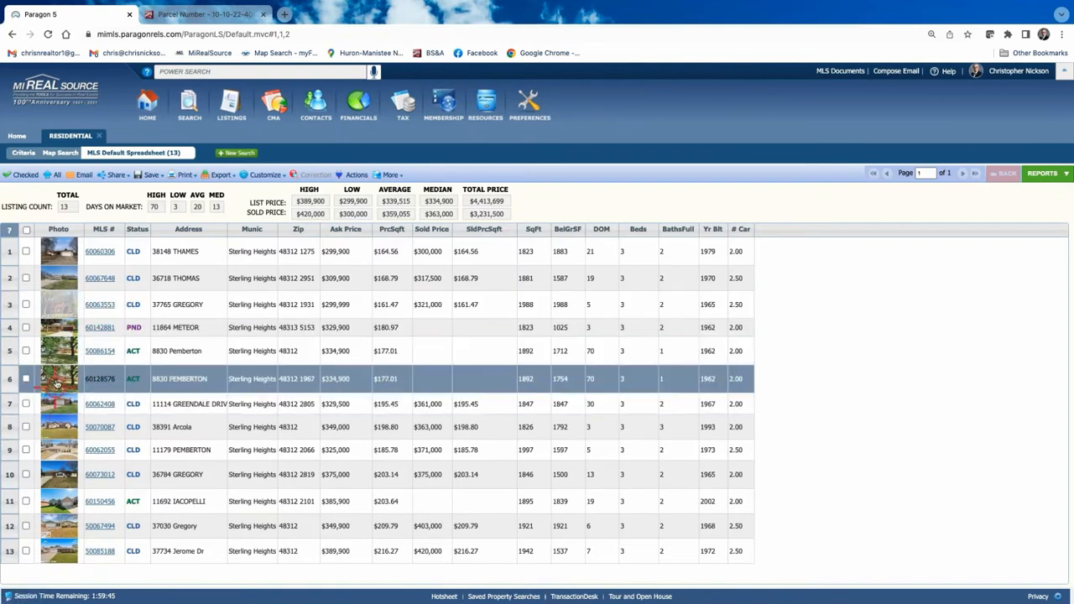
left_click(26, 327)
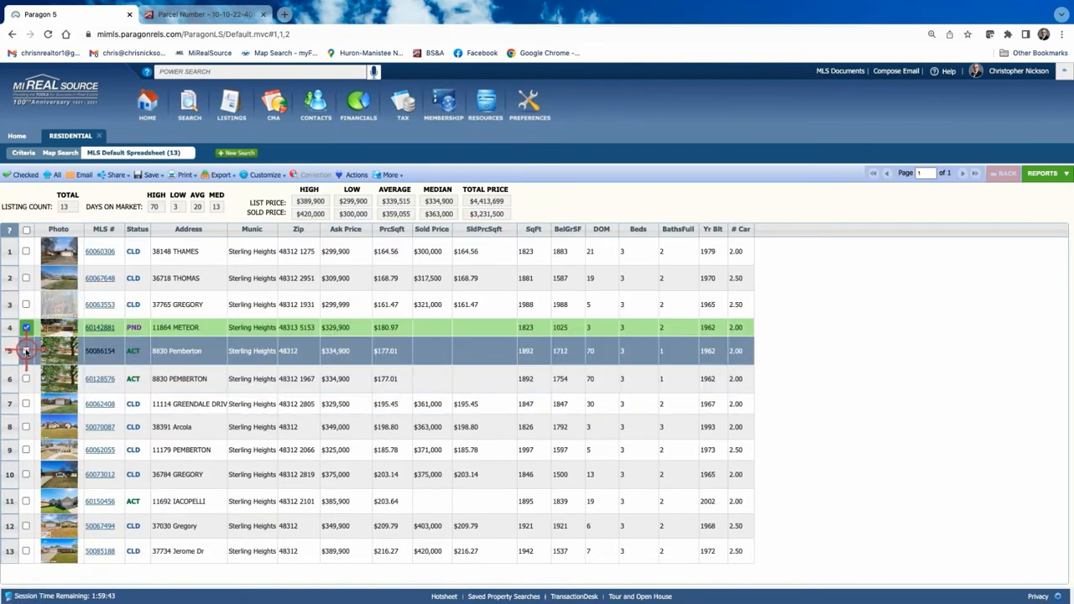
left_click(26, 351)
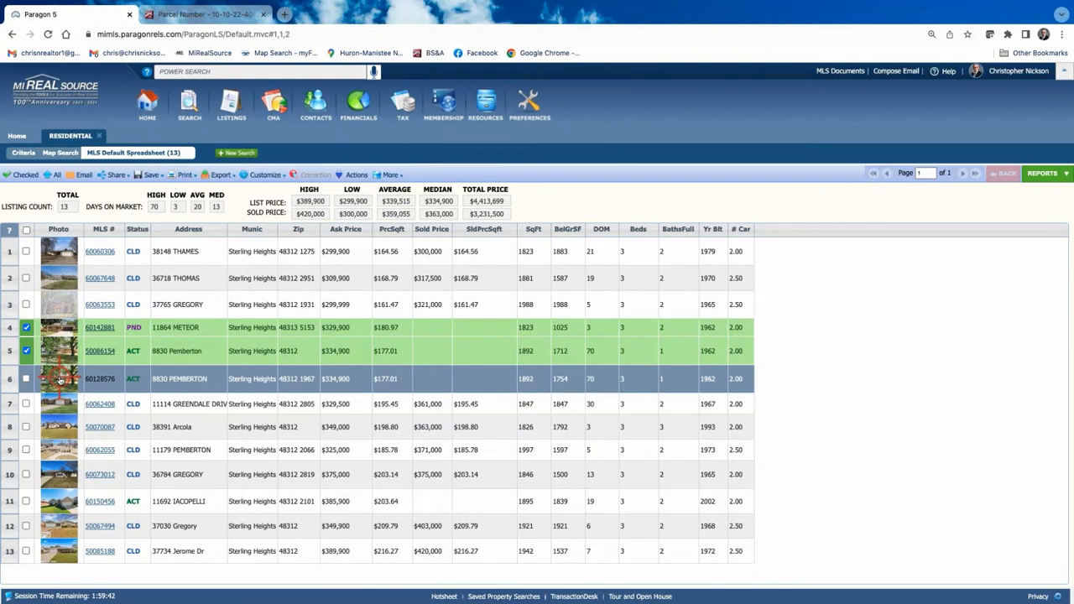
left_click(26, 502)
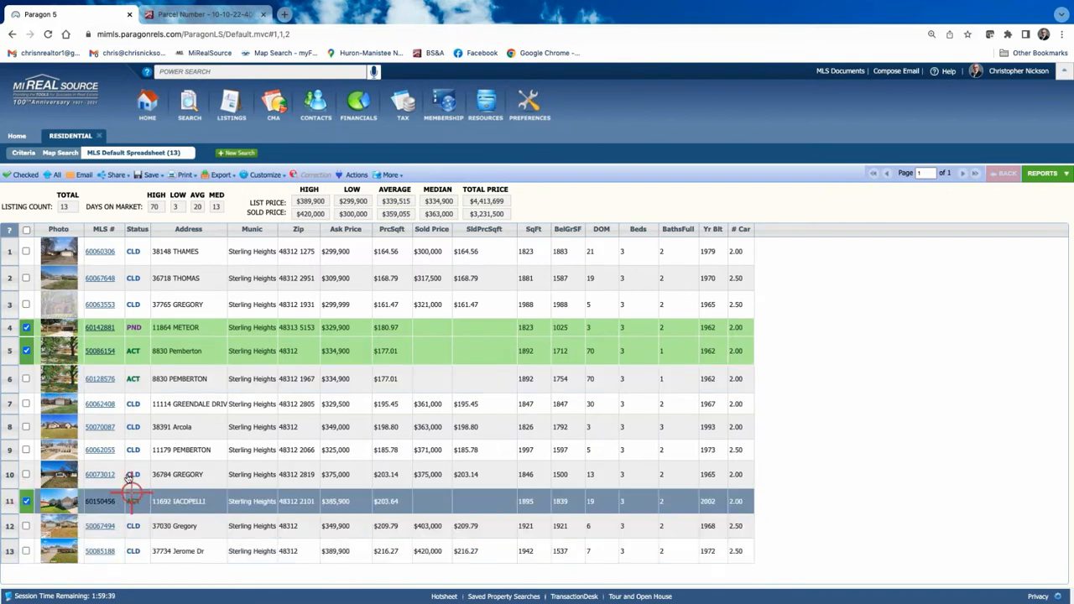
left_click(26, 427)
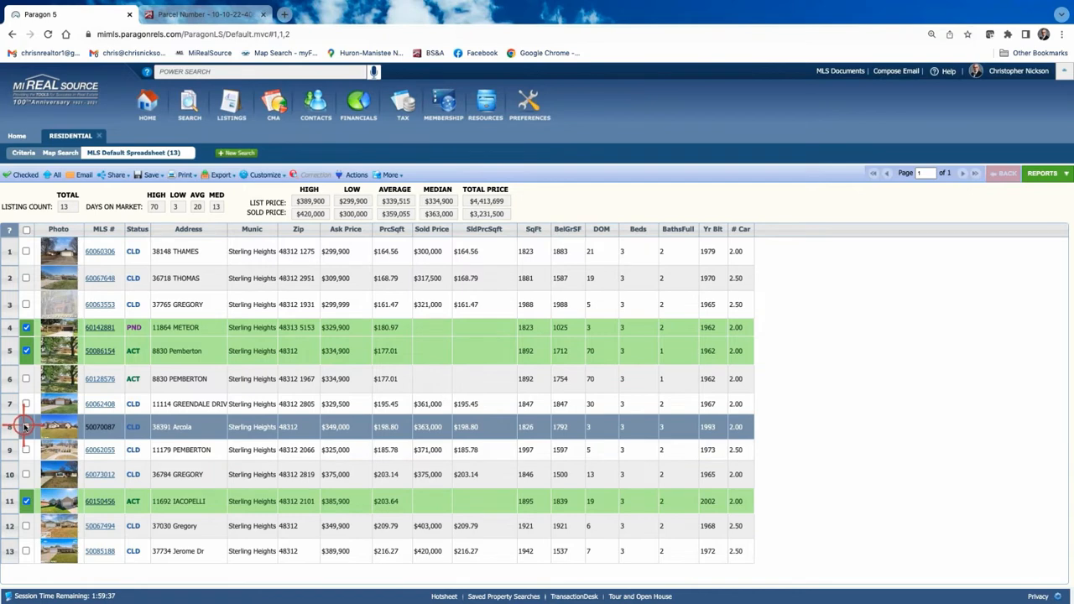
left_click(26, 252)
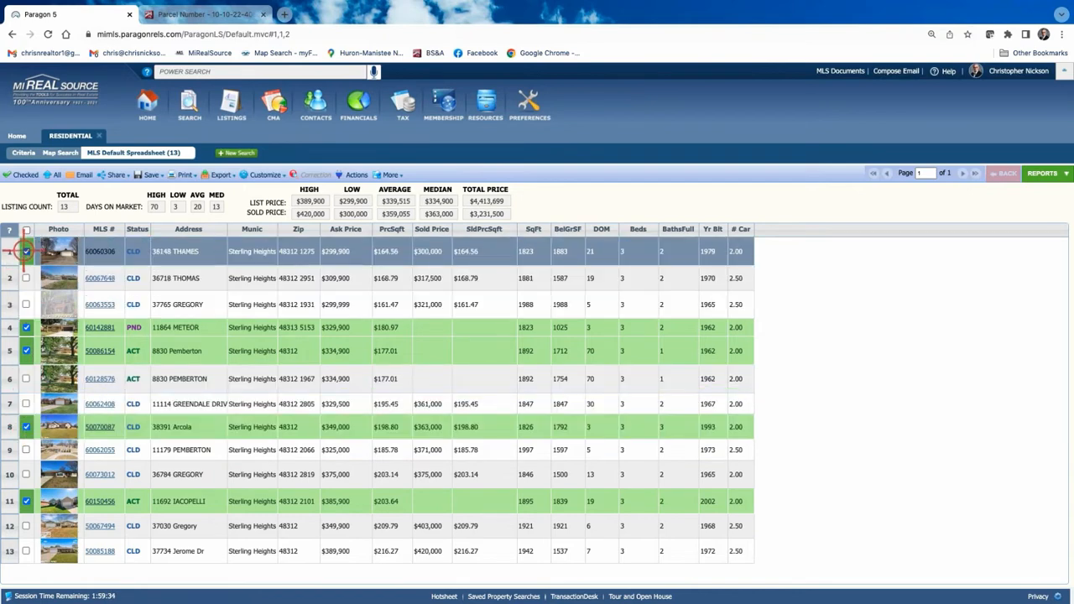
left_click(27, 551)
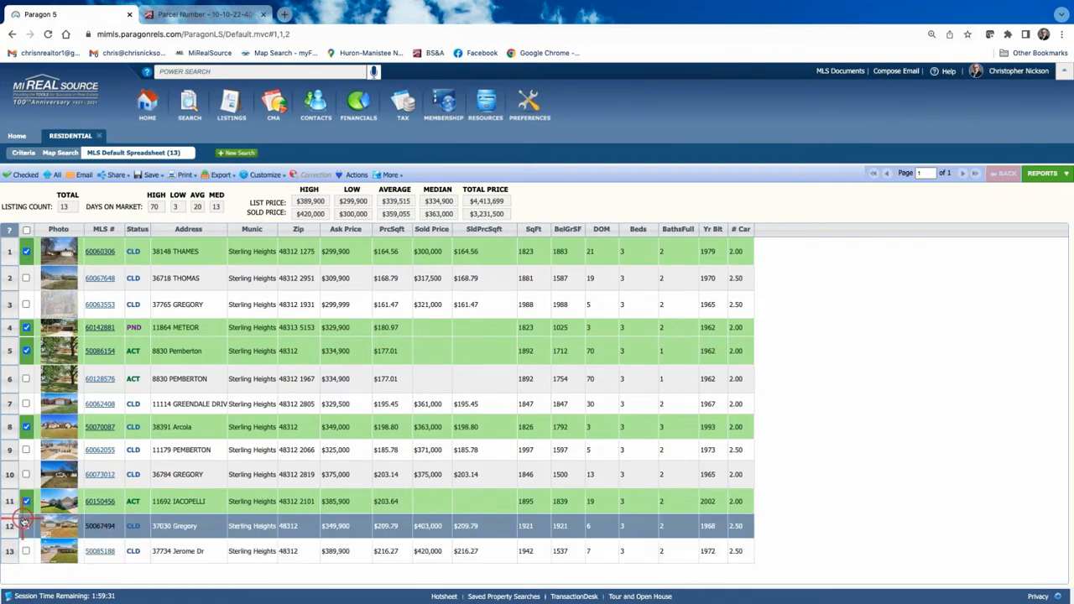
left_click(27, 526)
left_click(27, 551)
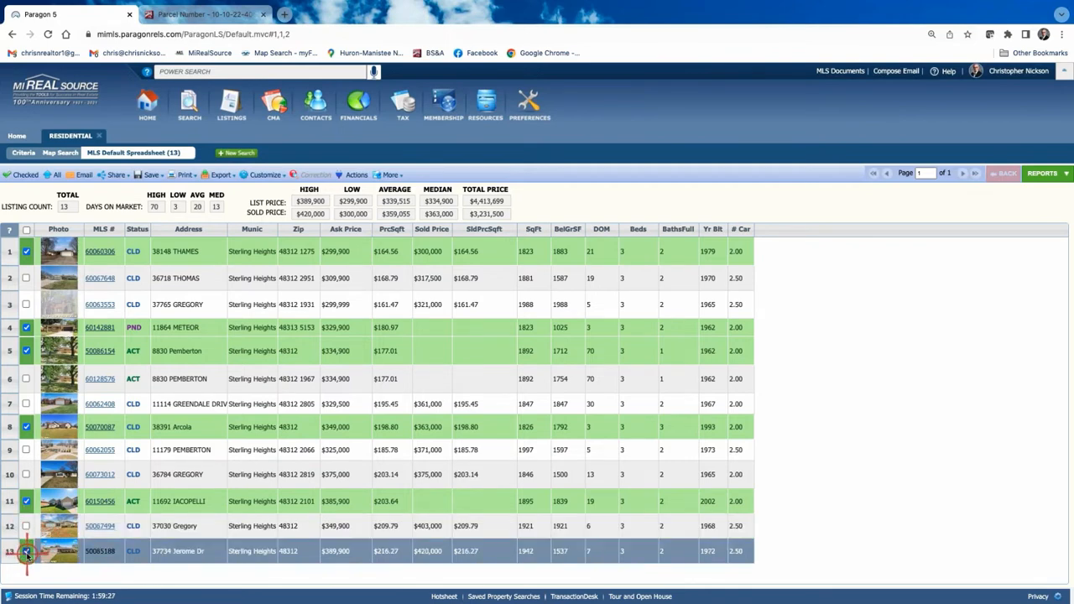
left_click(28, 279)
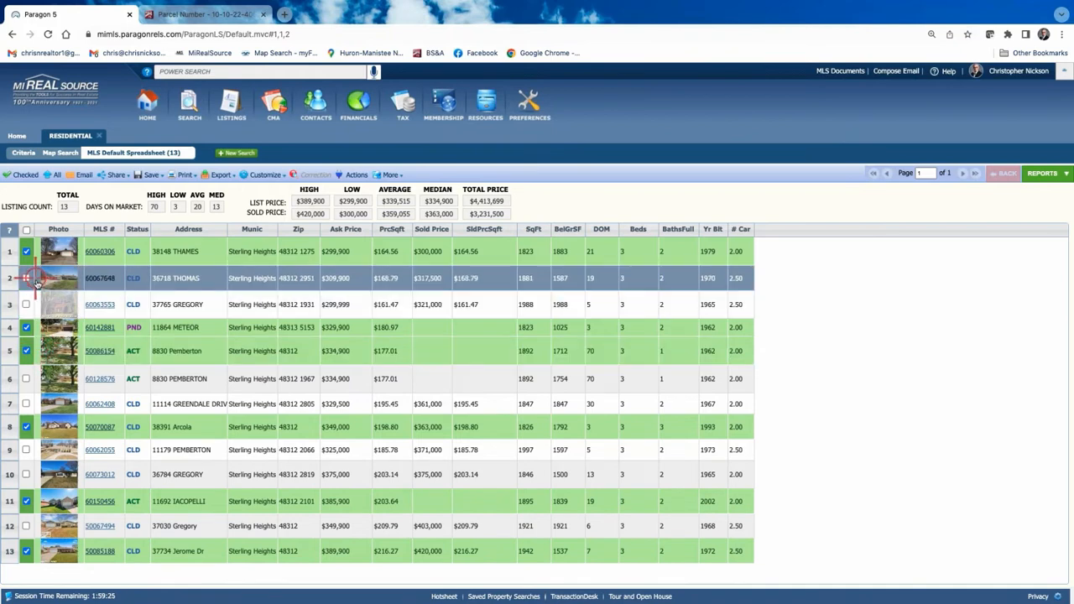
left_click(25, 380)
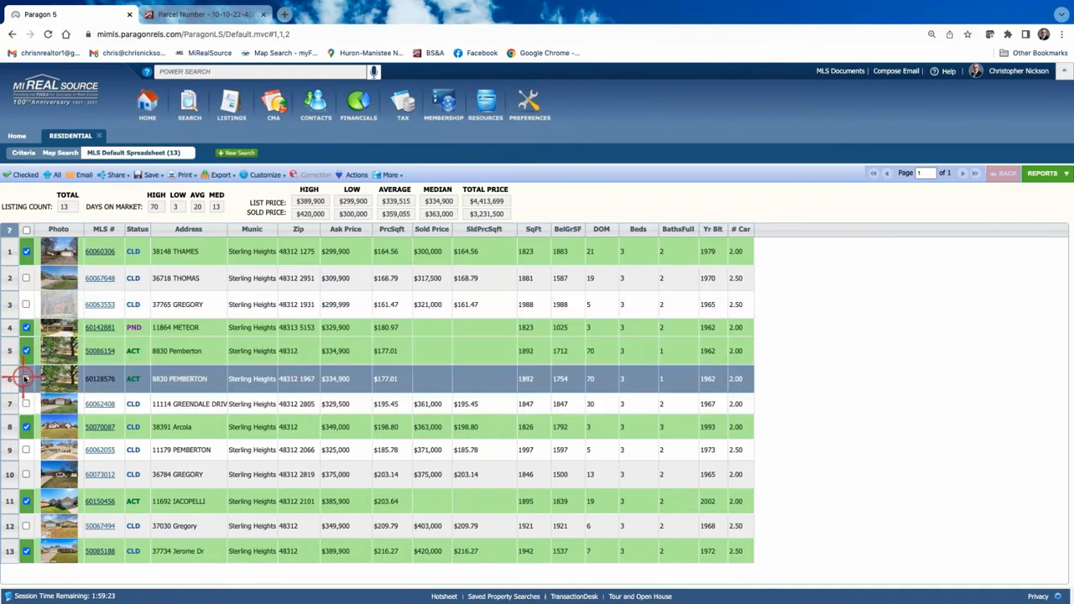
left_click(303, 401)
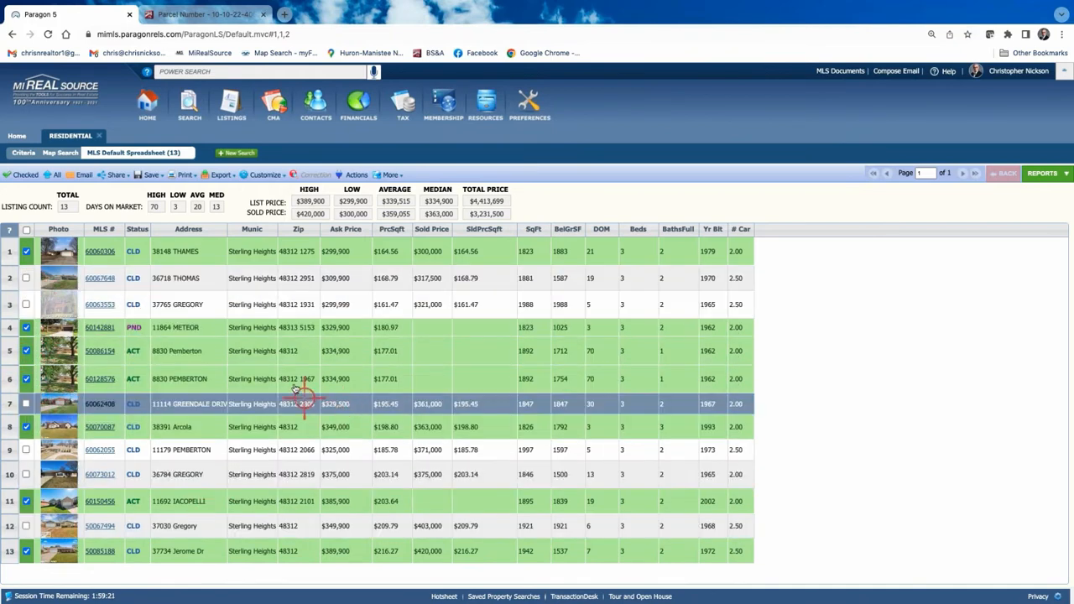
left_click(238, 249)
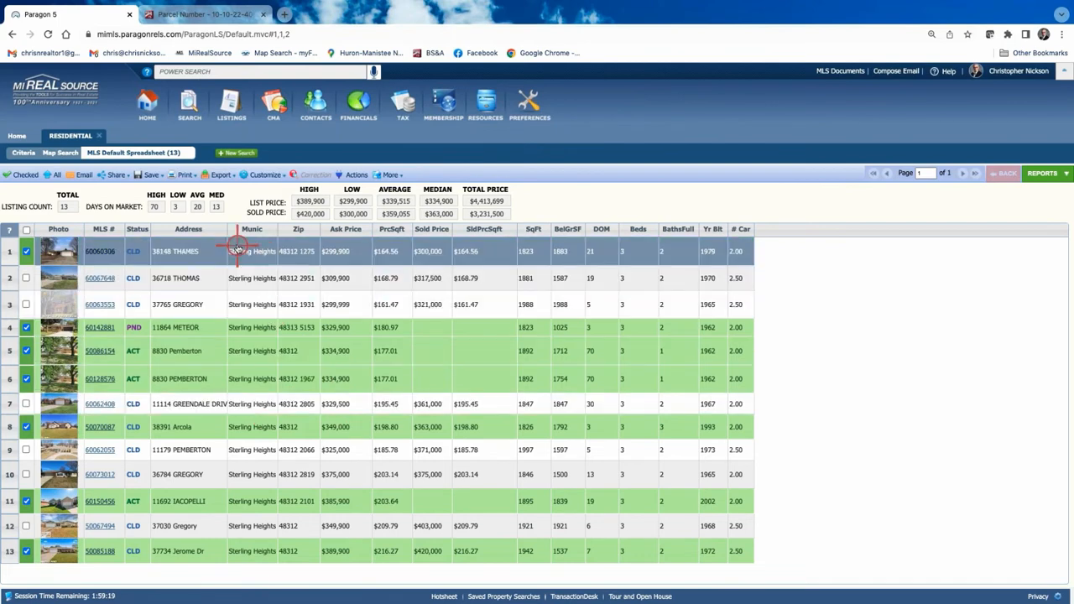
left_click(214, 358)
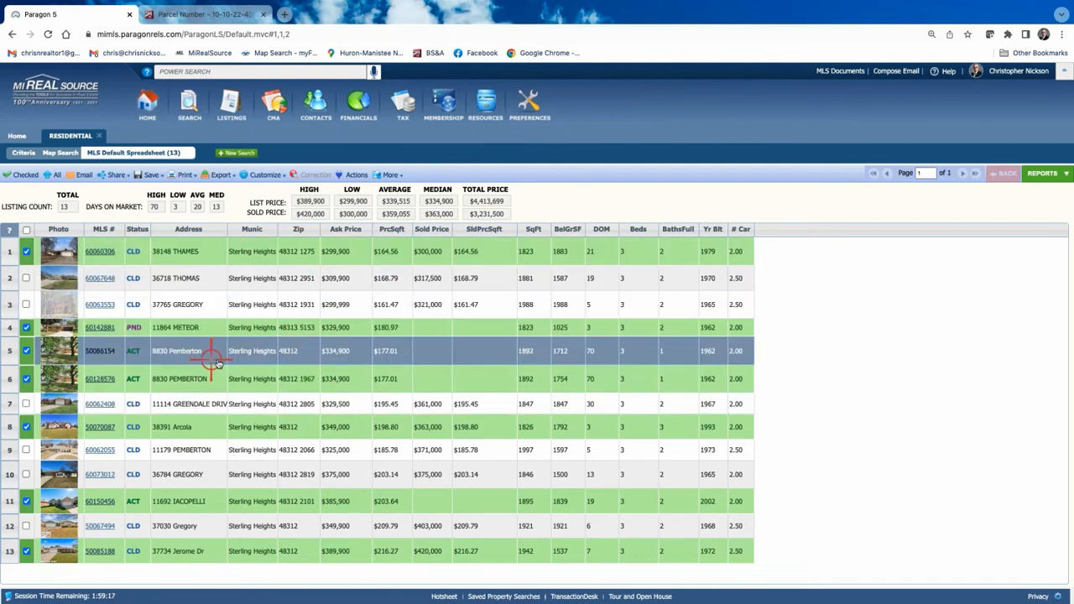
left_click(290, 371)
left_click(294, 400)
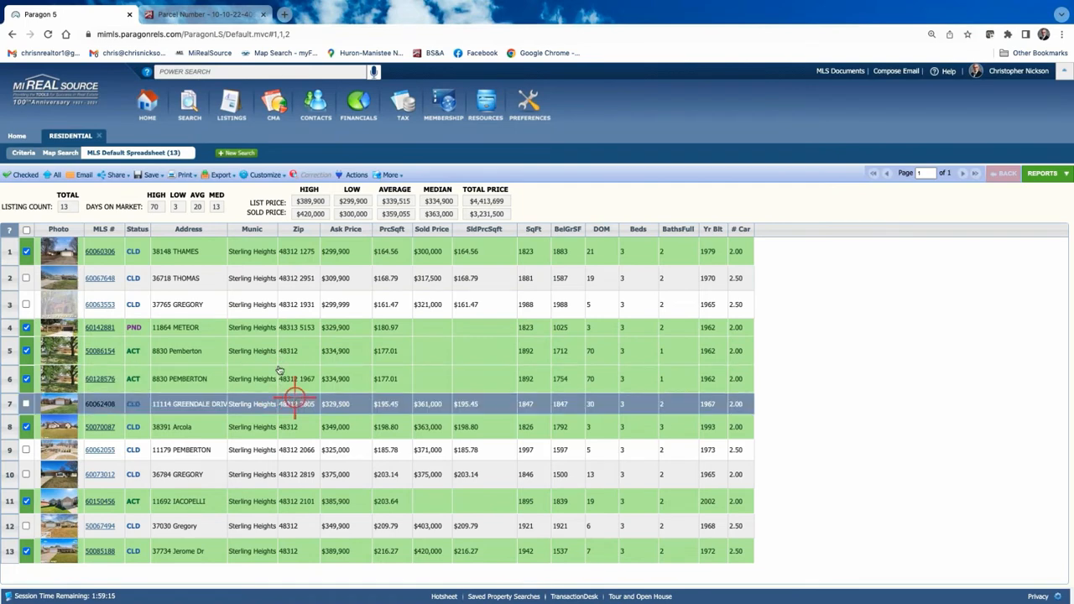
left_click(23, 174)
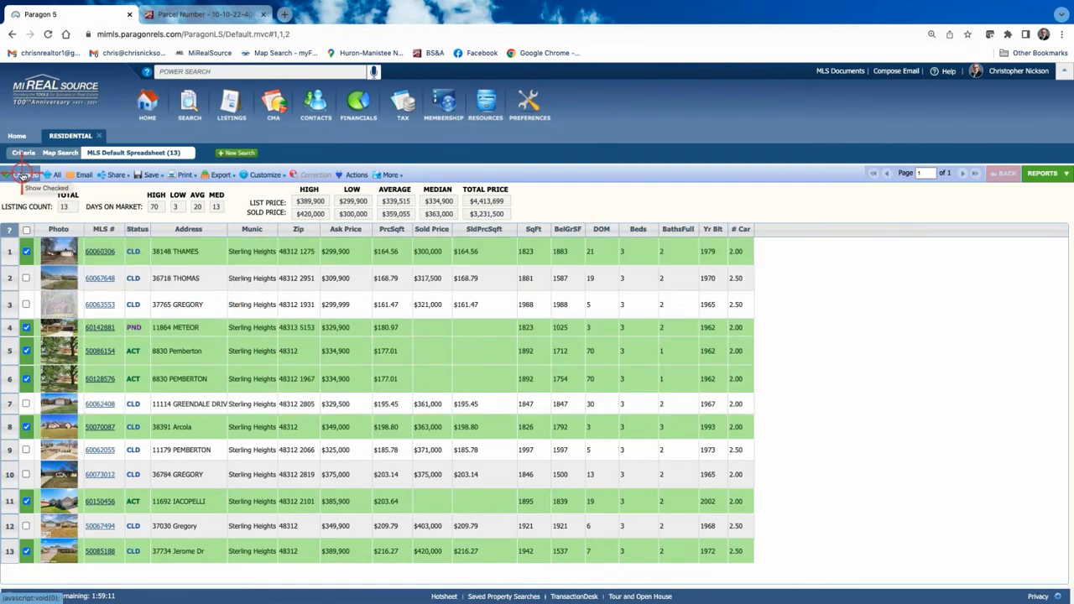
left_click(24, 175)
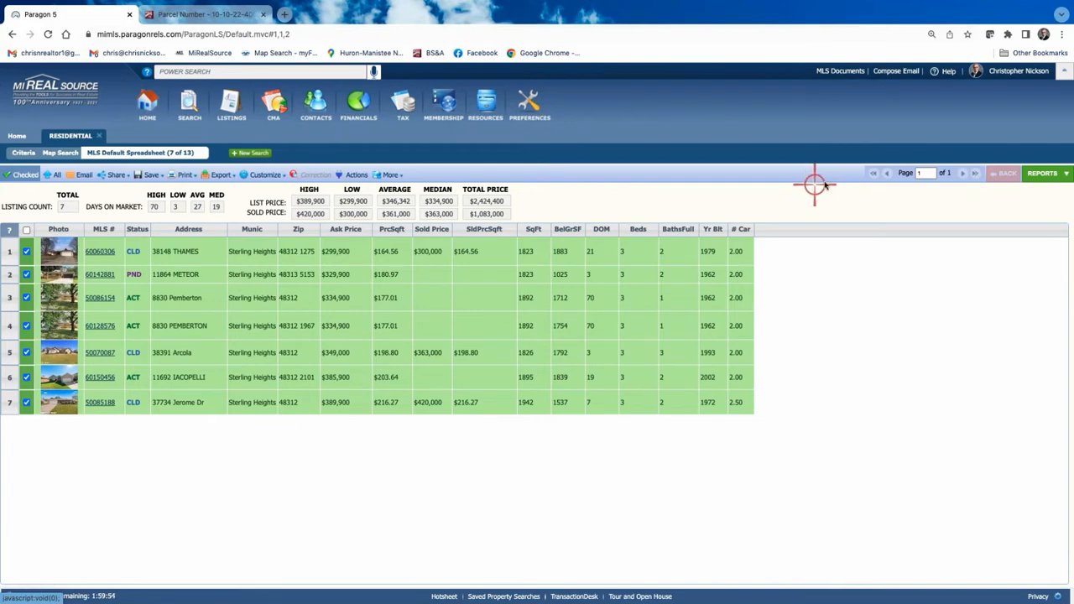
View both pages of the CMA Quick View report for the 7 comparables, then return to the spreadsheet.
left_click(1045, 174)
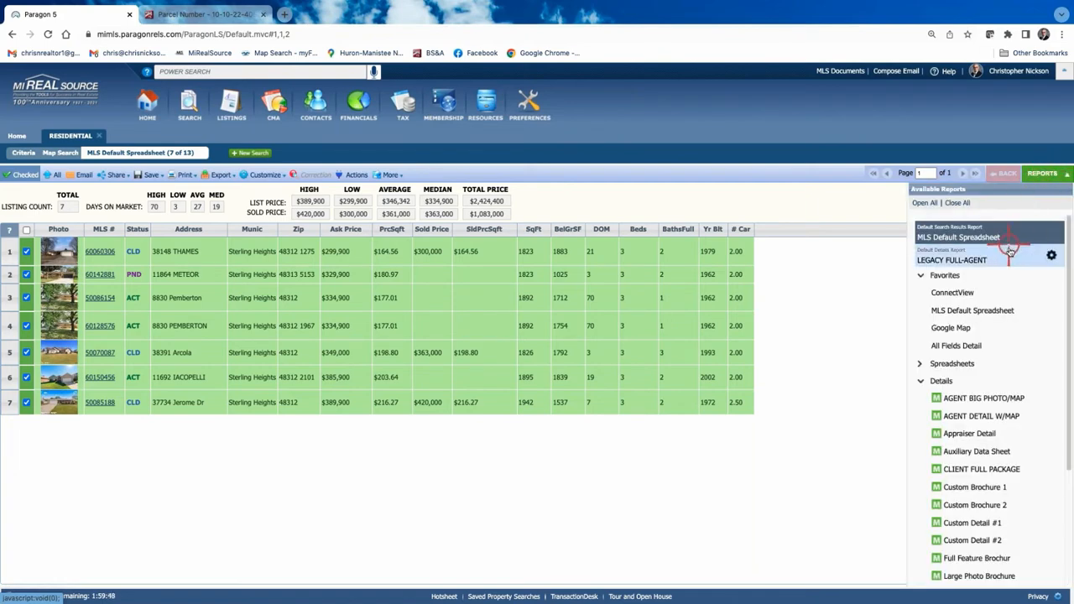
left_click(920, 382)
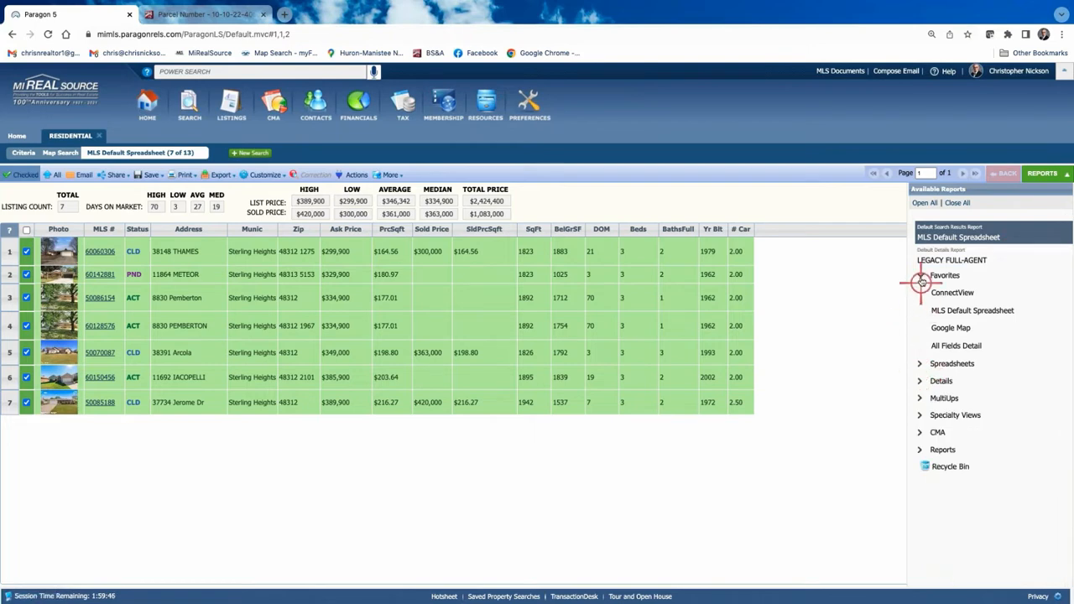
left_click(920, 276)
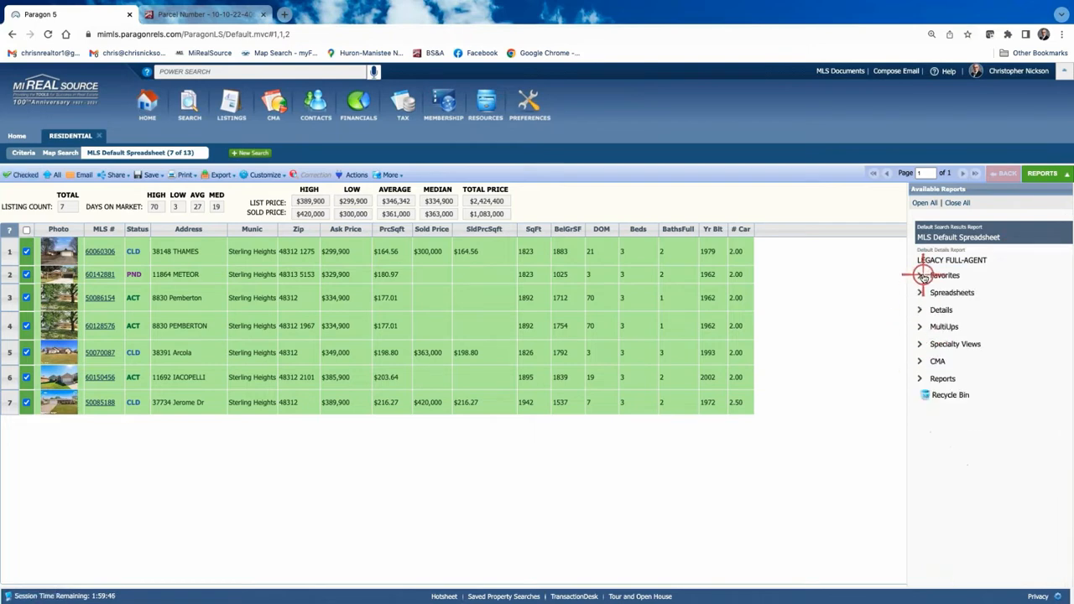
left_click(922, 361)
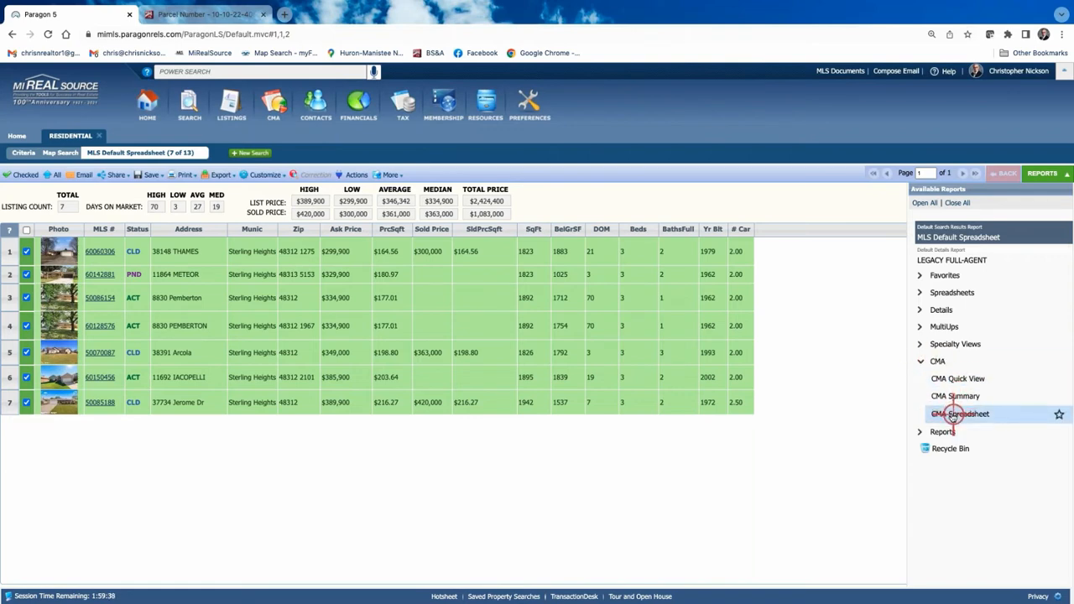
left_click(957, 380)
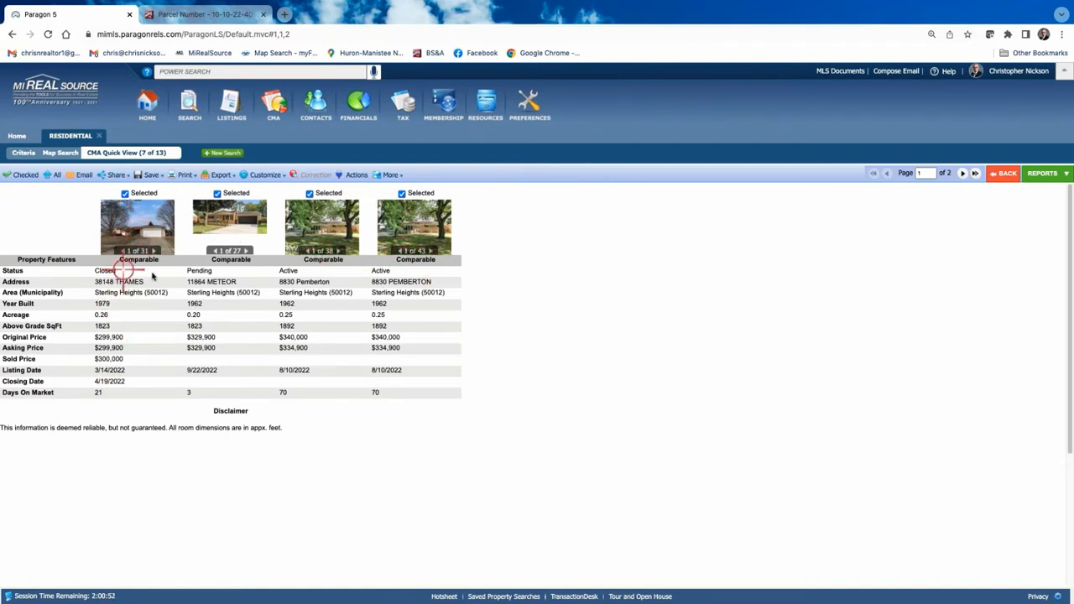
left_click(963, 173)
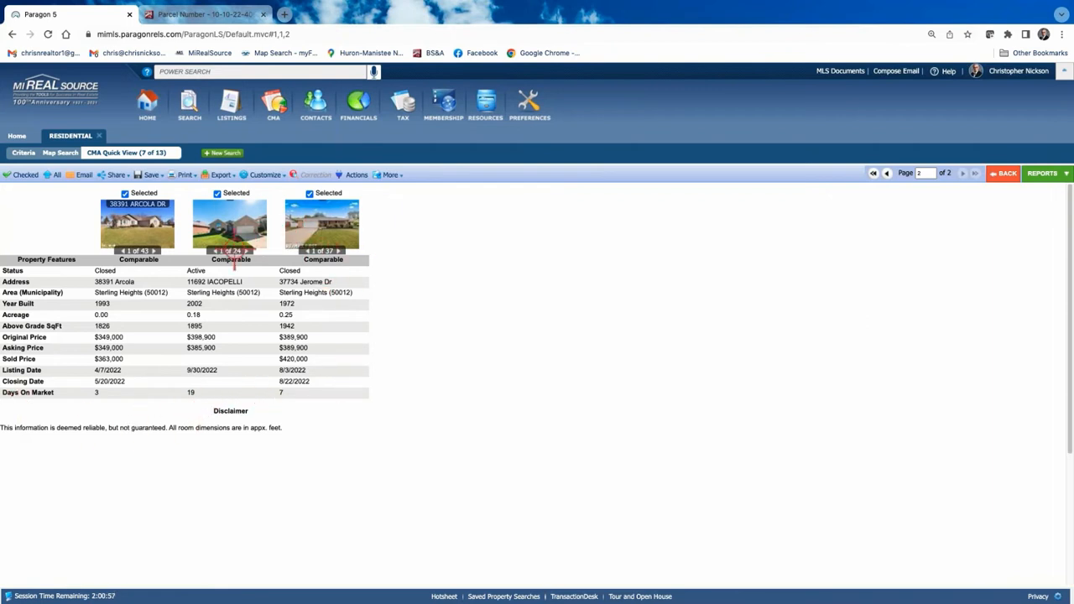
left_click(1003, 173)
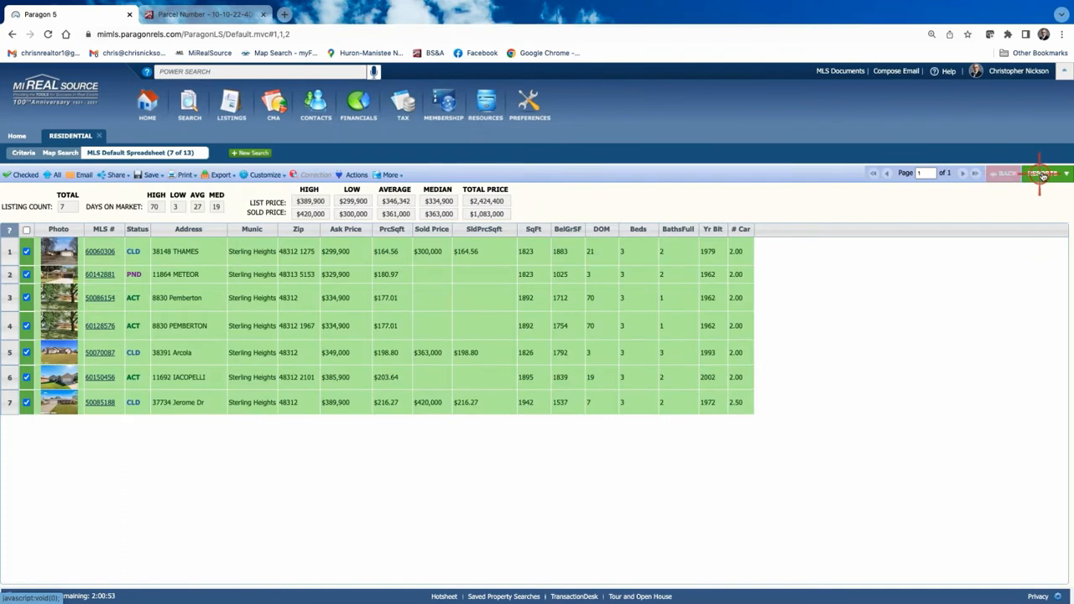
Display the 7 comparables in the CMA Spreadsheet report with list dates and original prices.
left_click(1043, 173)
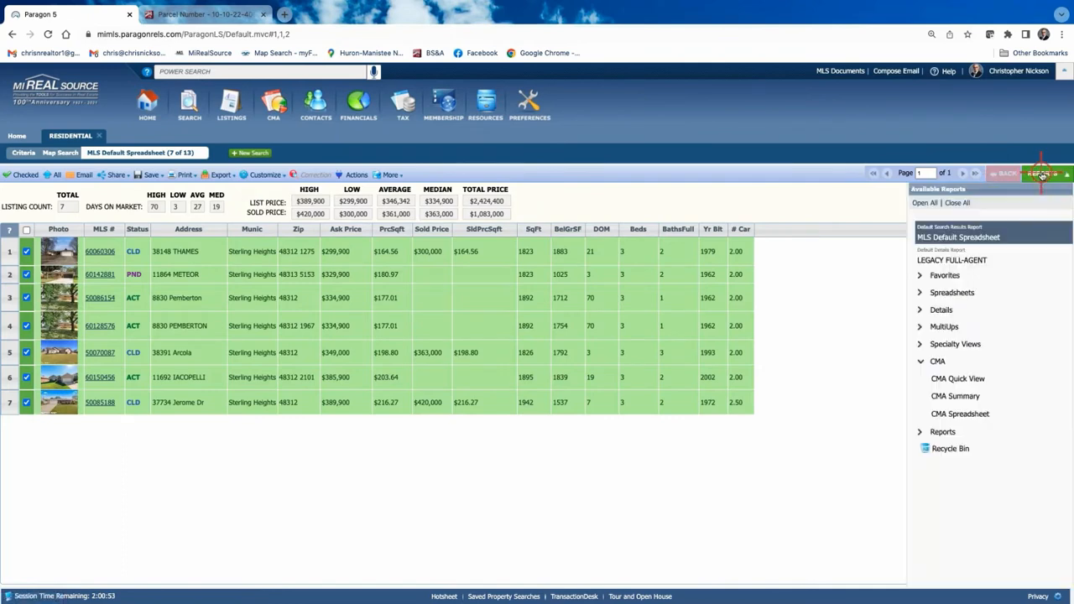
left_click(964, 414)
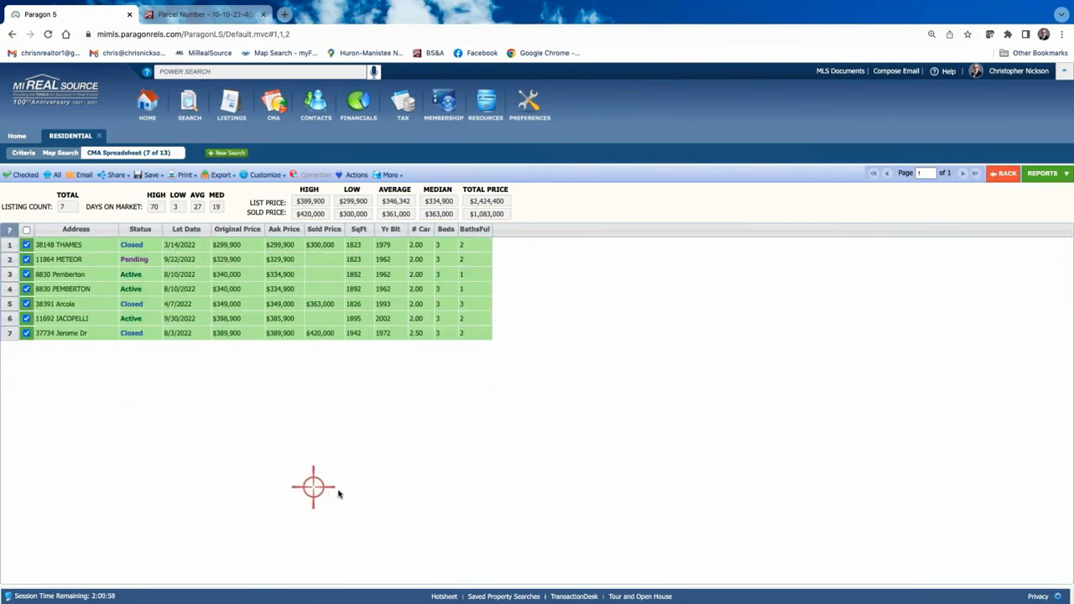
left_click(1050, 175)
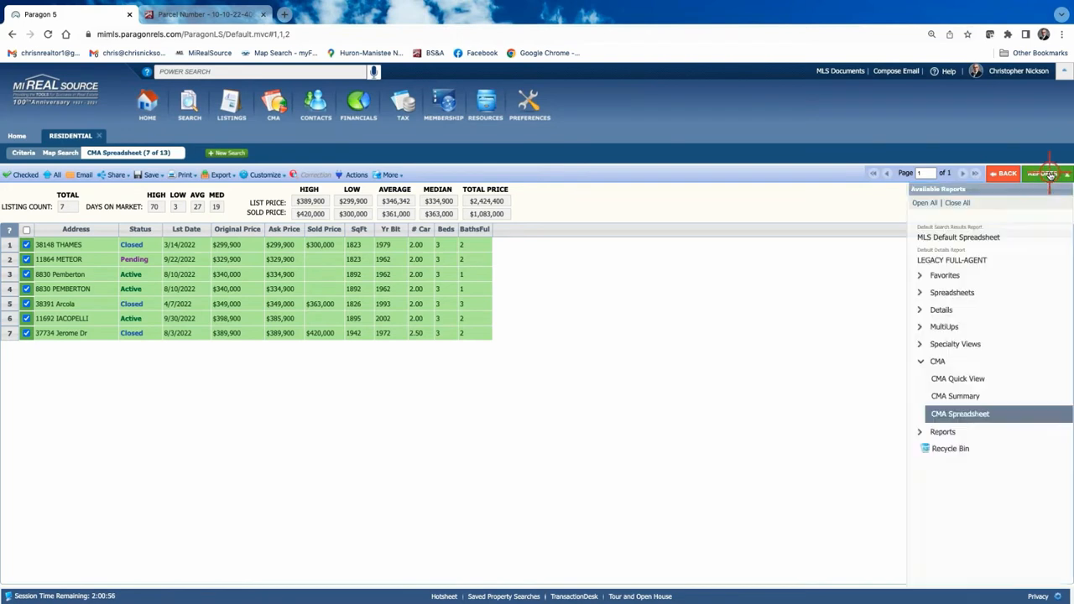
left_click(955, 398)
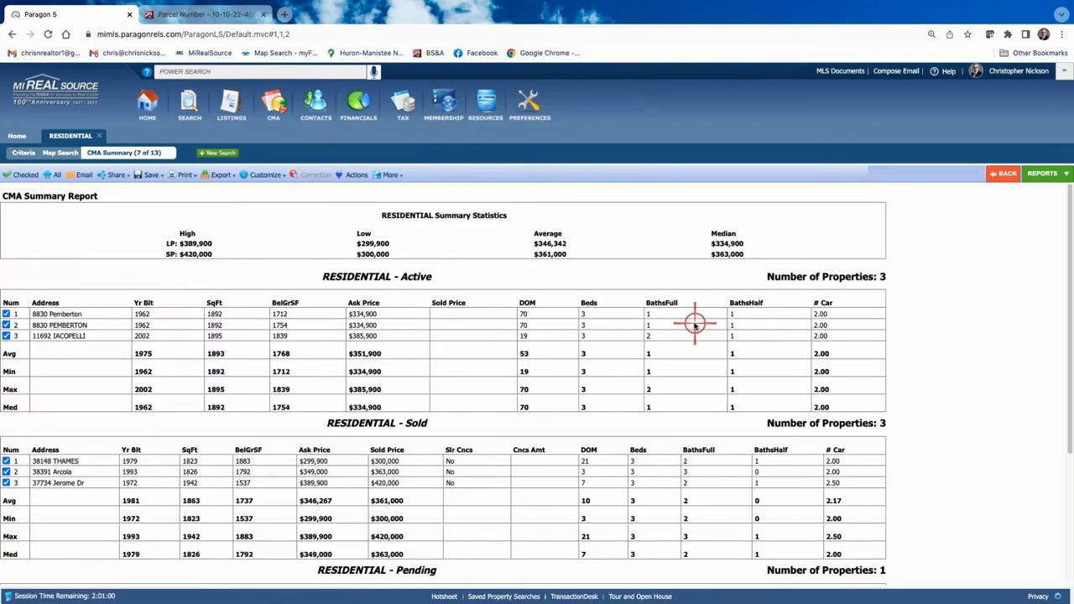
scroll(511, 369, "down", 3)
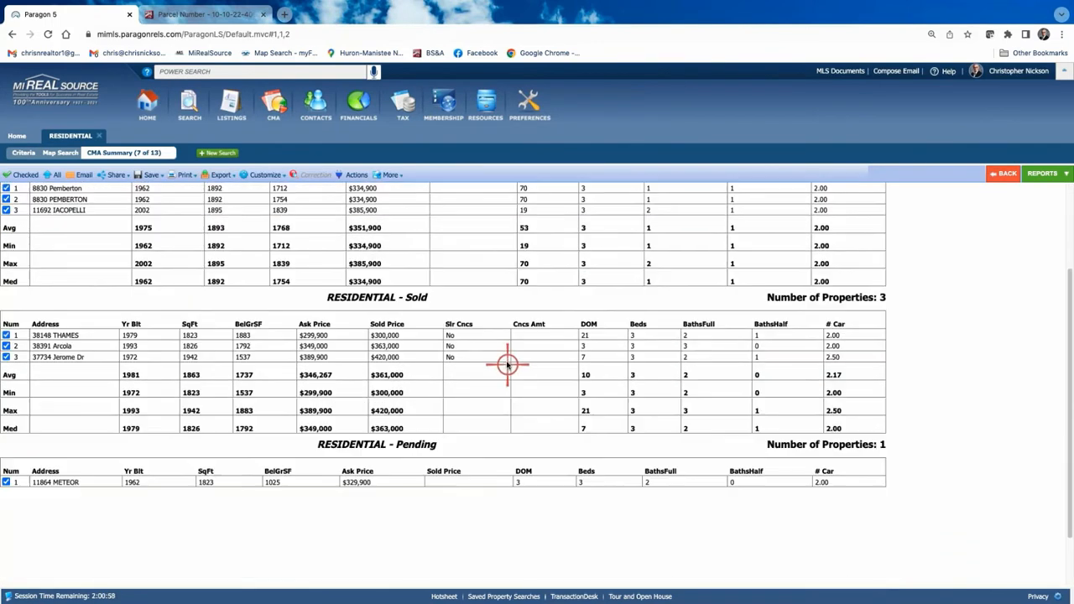
scroll(470, 328, "up", 3)
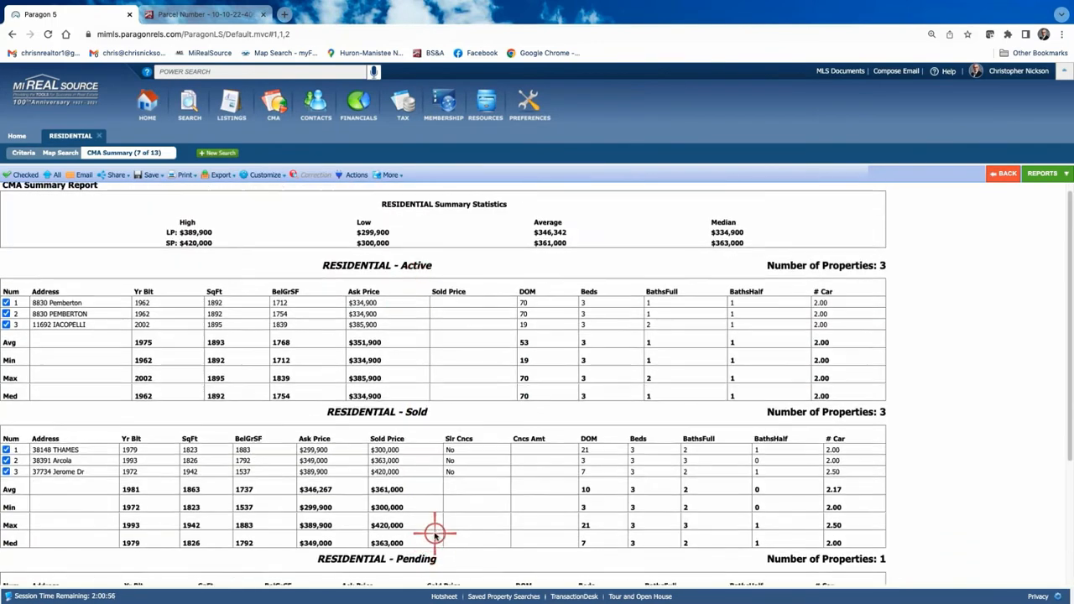
scroll(435, 534, "down", 1)
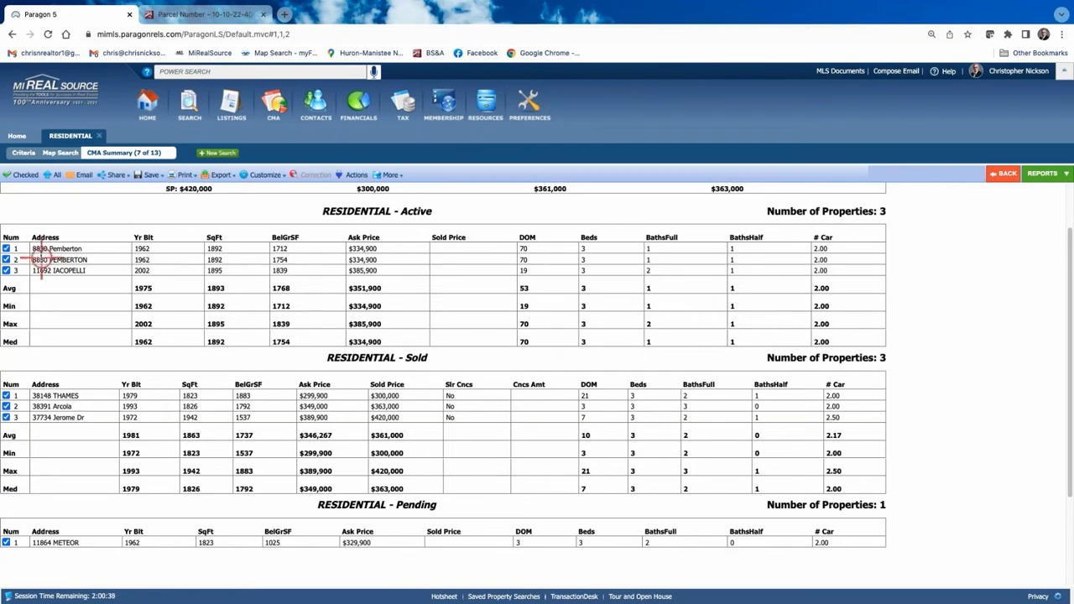
left_click(1008, 174)
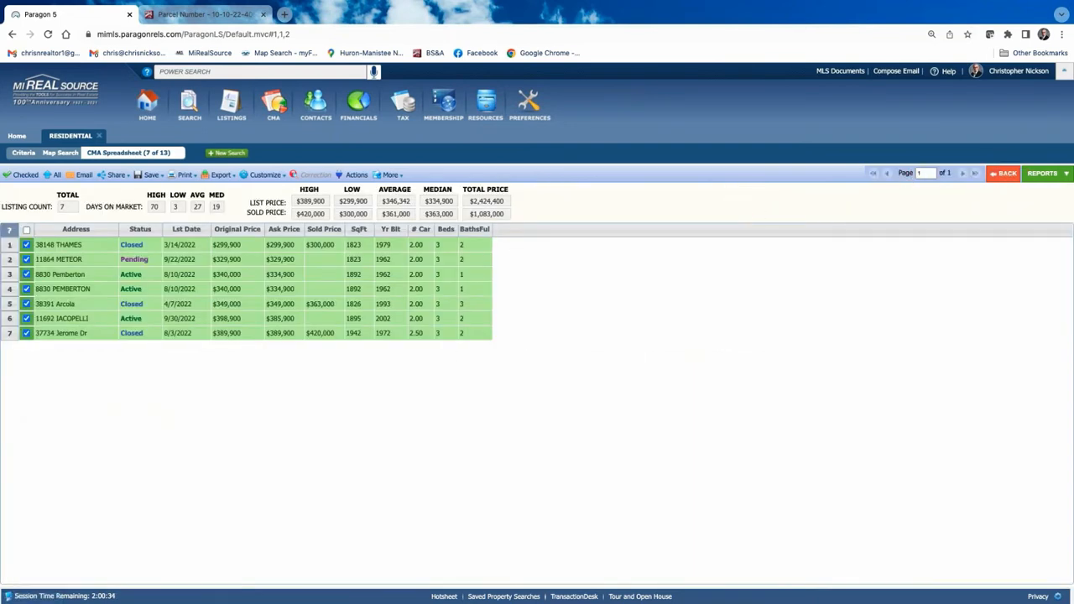
left_click(1045, 174)
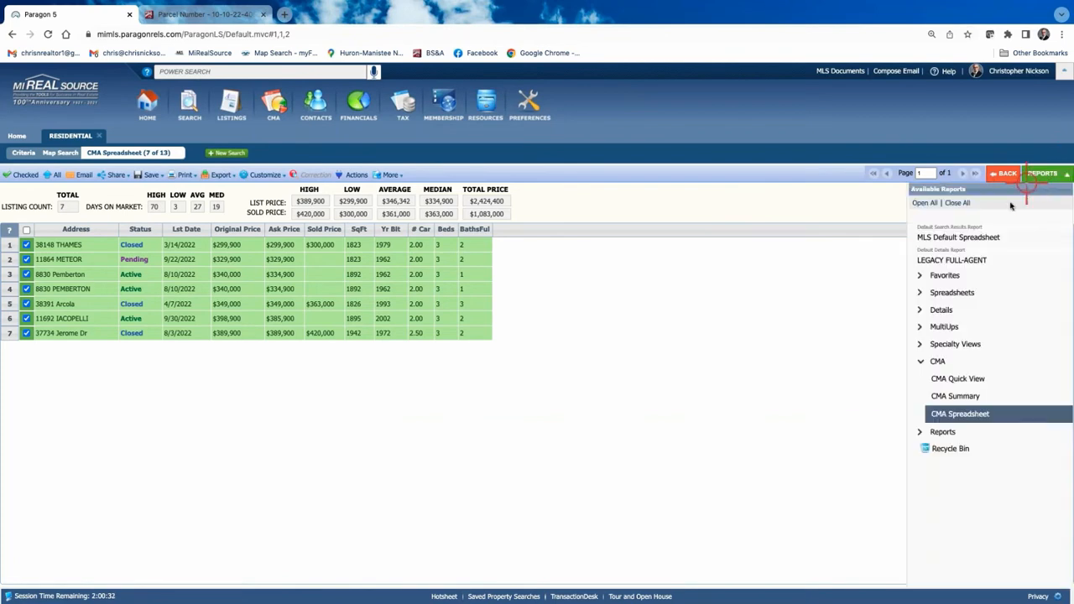
left_click(949, 238)
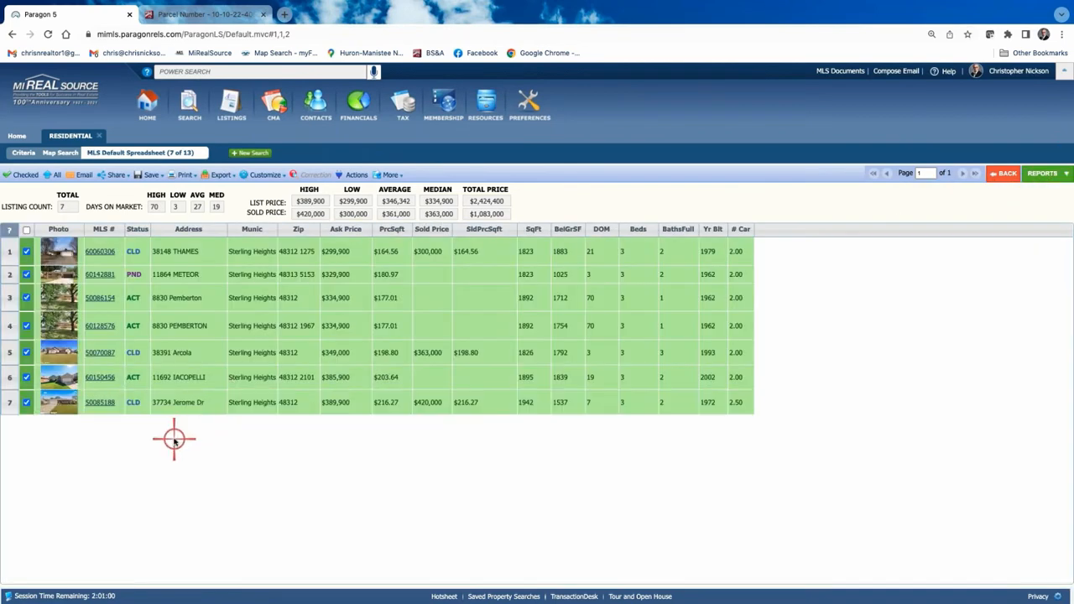
left_click(27, 326)
left_click(13, 173)
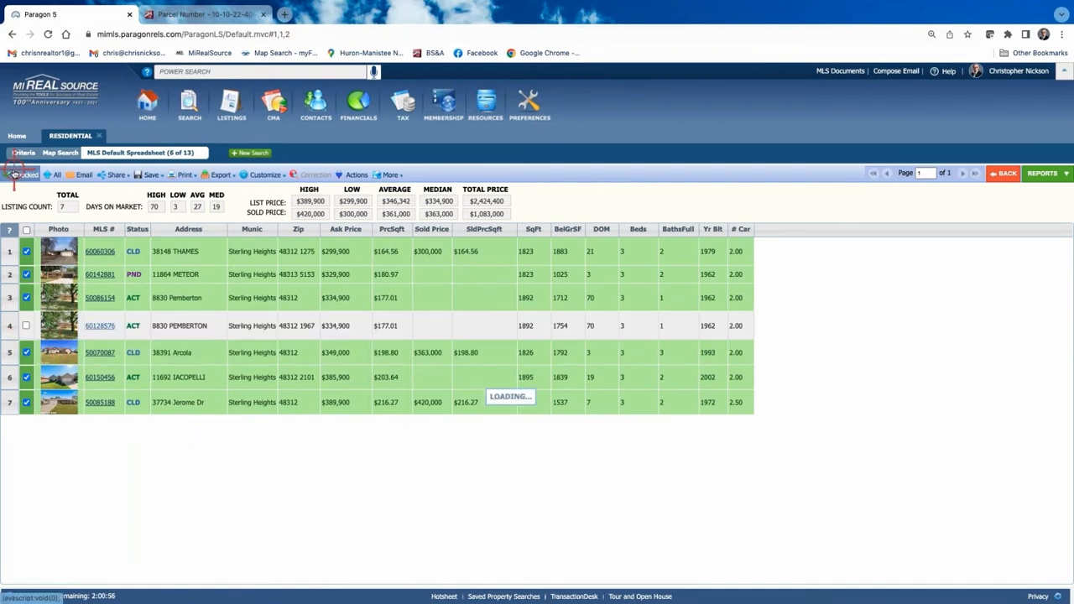
left_click(1043, 174)
left_click(969, 401)
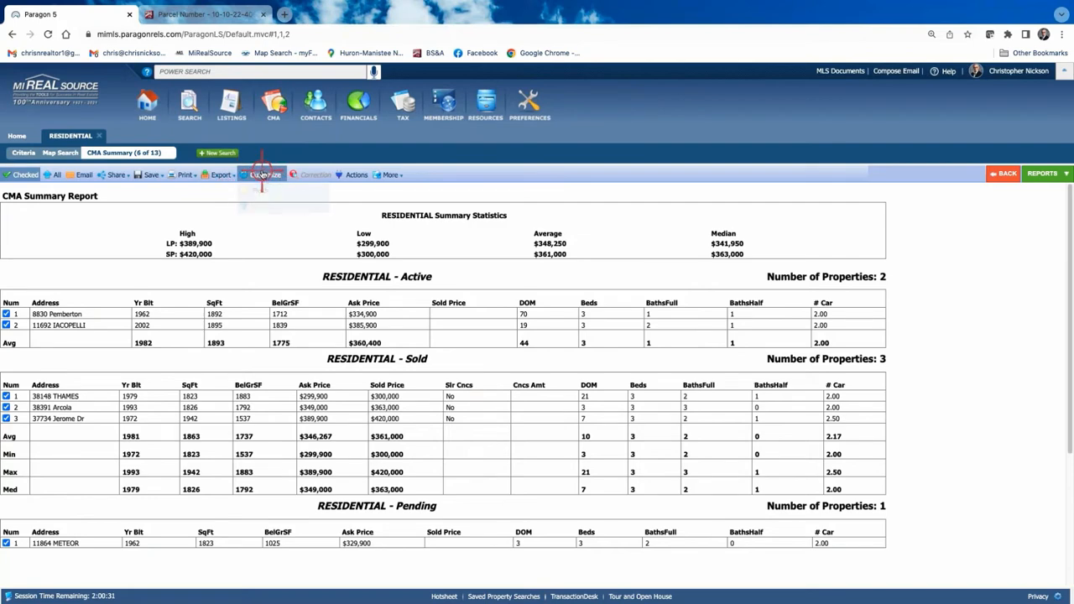
Add the Acreage field, found by searching 'ac', to the Active section of the CMA Summary.
left_click(262, 175)
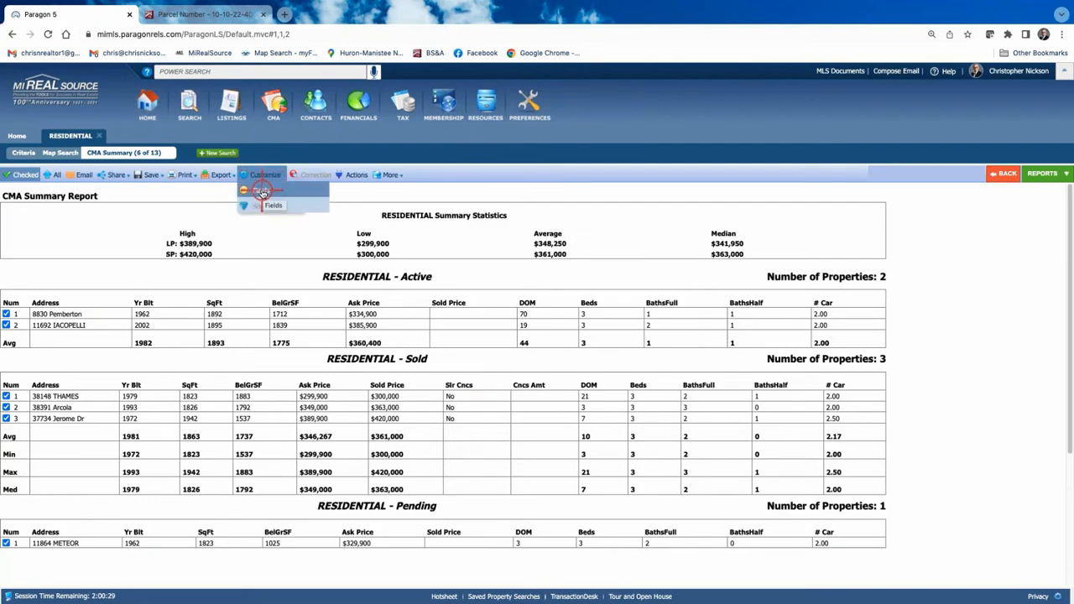
left_click(262, 192)
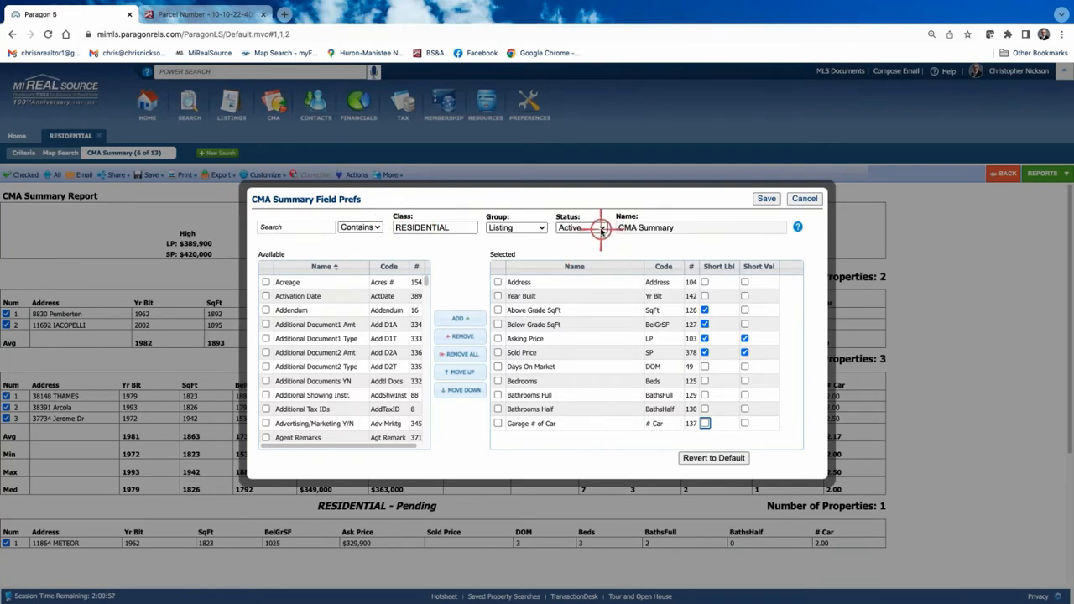
left_click(804, 199)
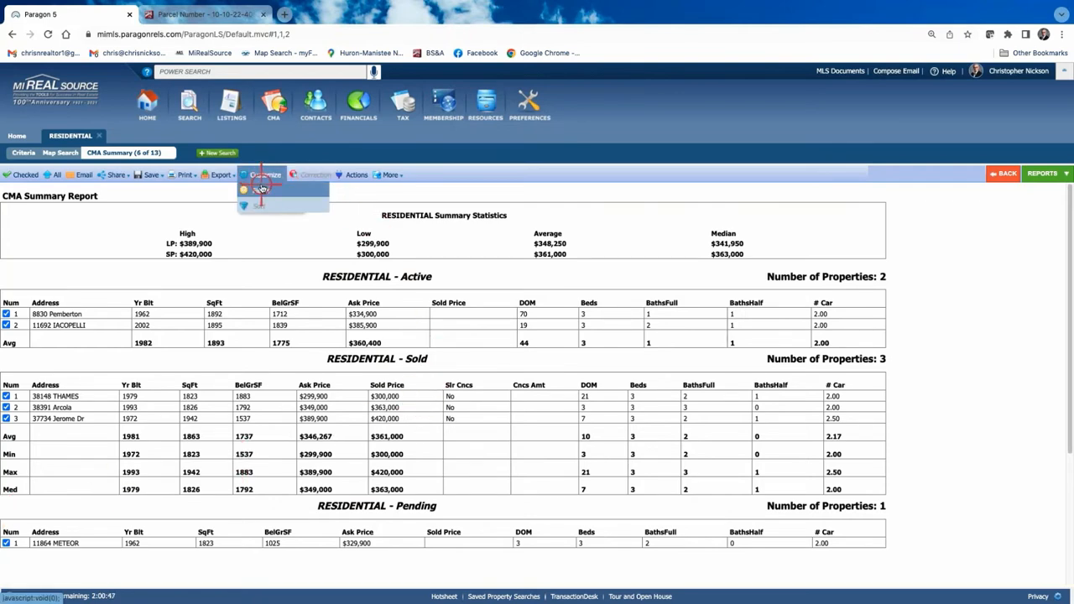
left_click(261, 188)
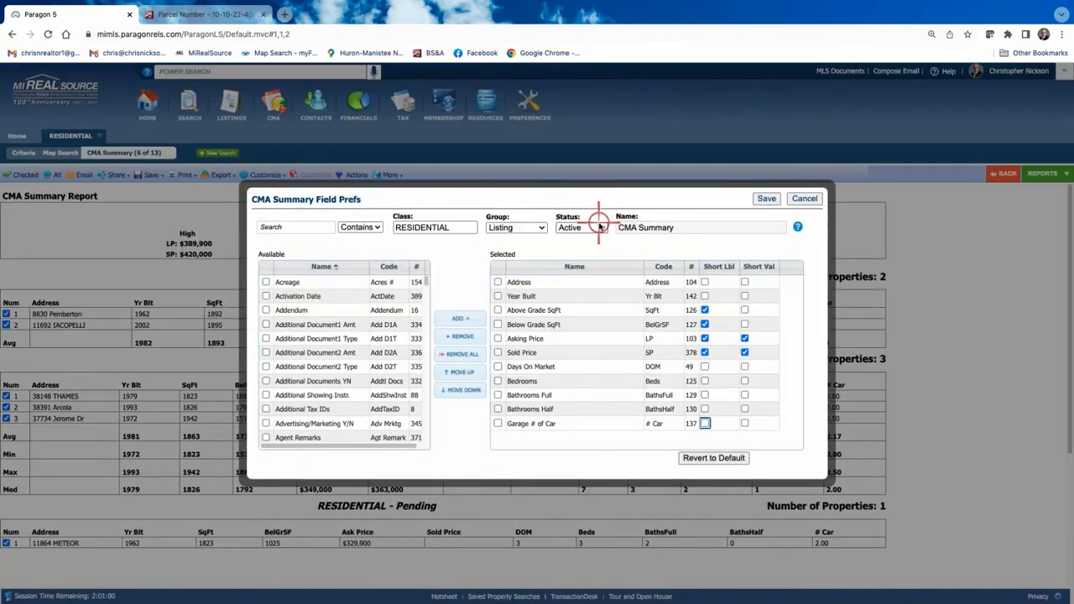
left_click(283, 227)
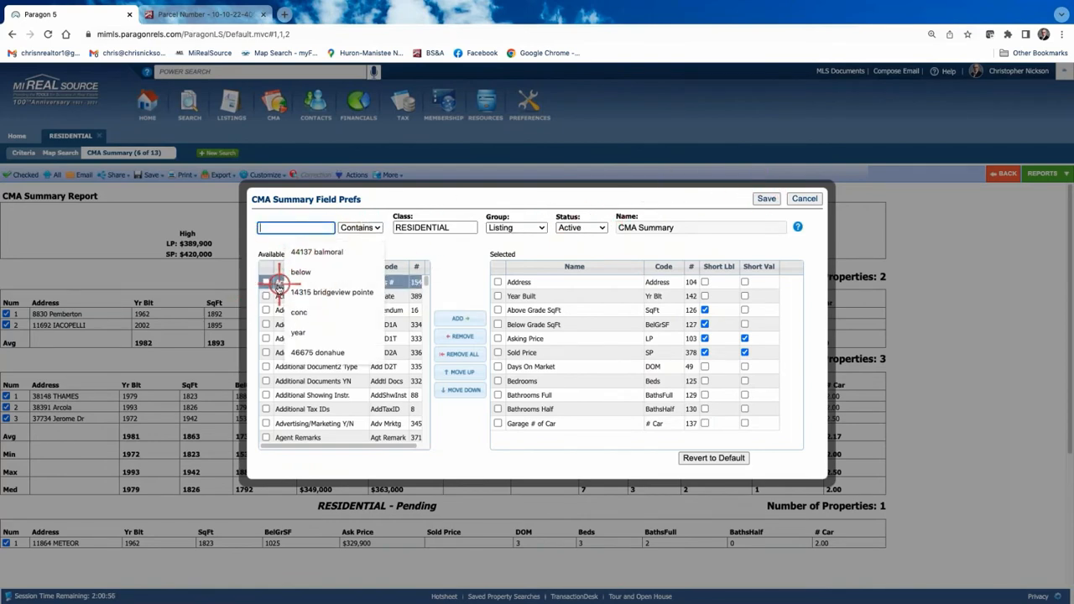
type("ac")
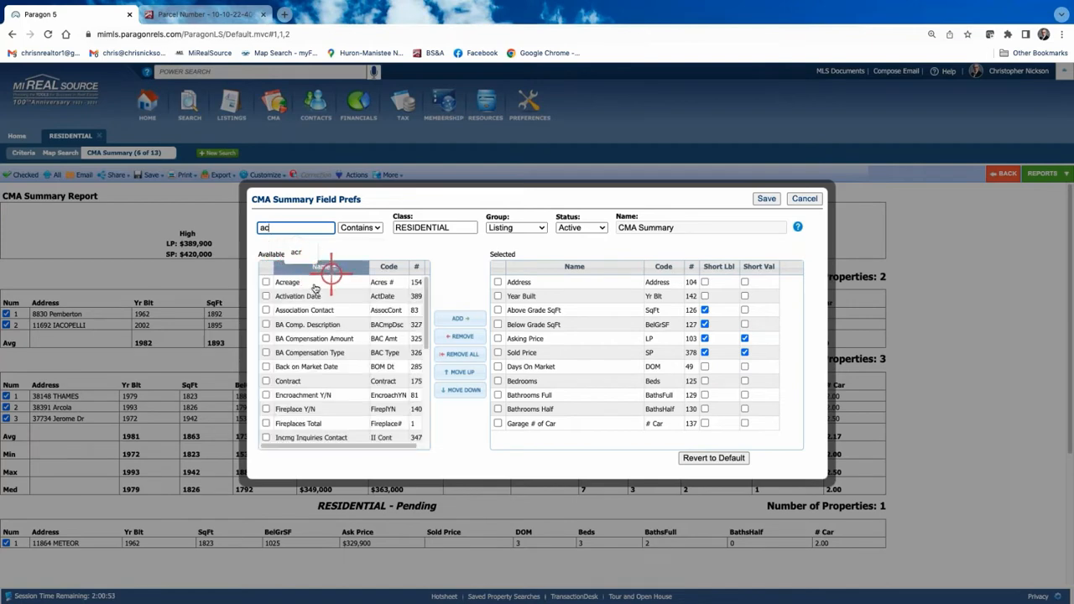
left_click(266, 282)
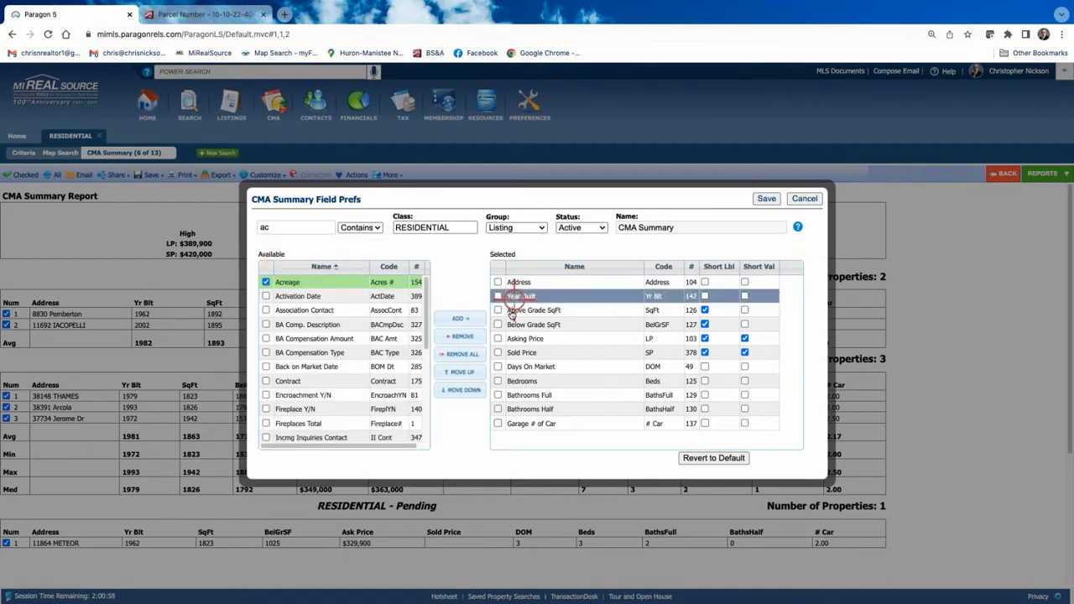
left_click(455, 320)
left_click(546, 437)
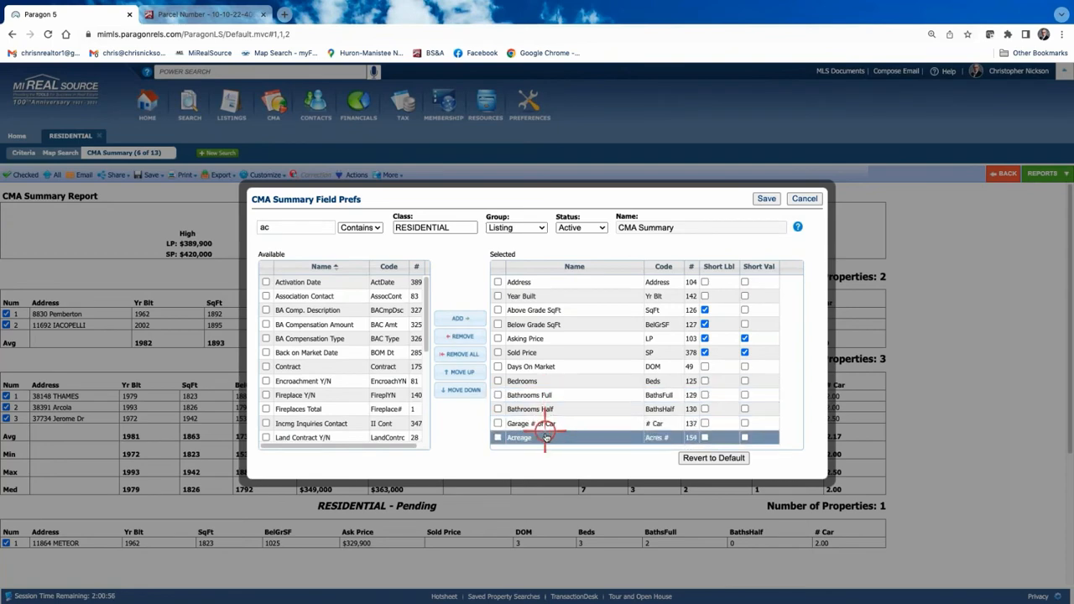
left_click(768, 199)
Add the Acreage field to the Sold section of the CMA Summary.
left_click(216, 175)
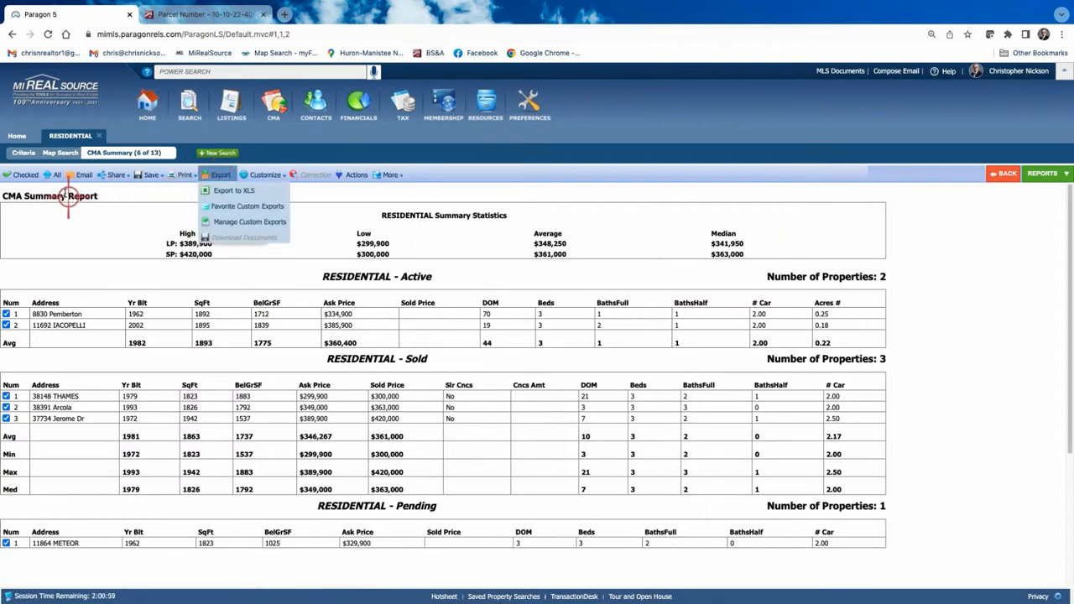
left_click(261, 175)
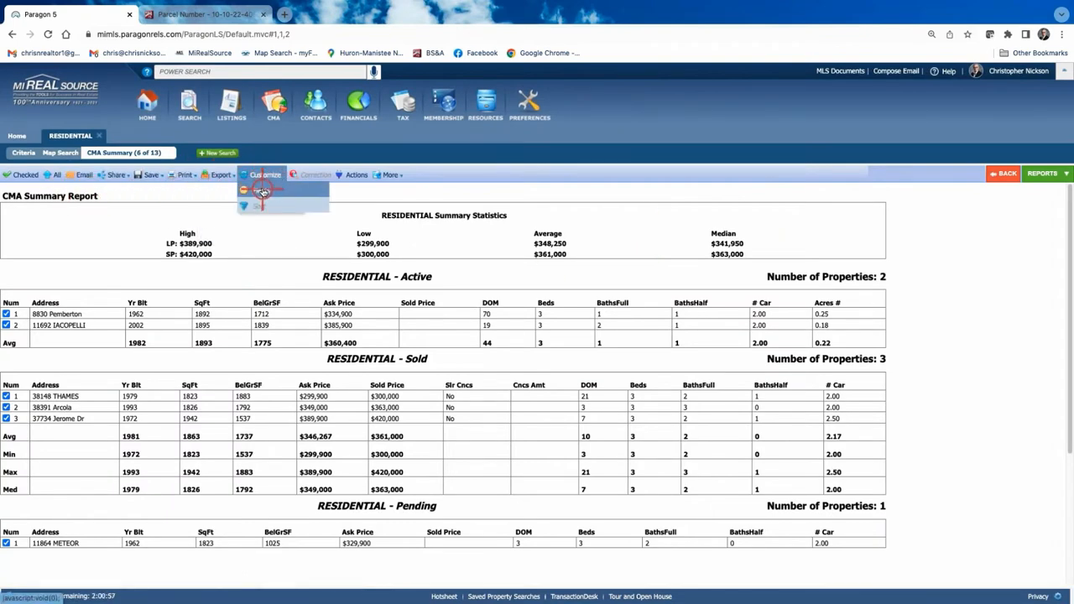
left_click(261, 191)
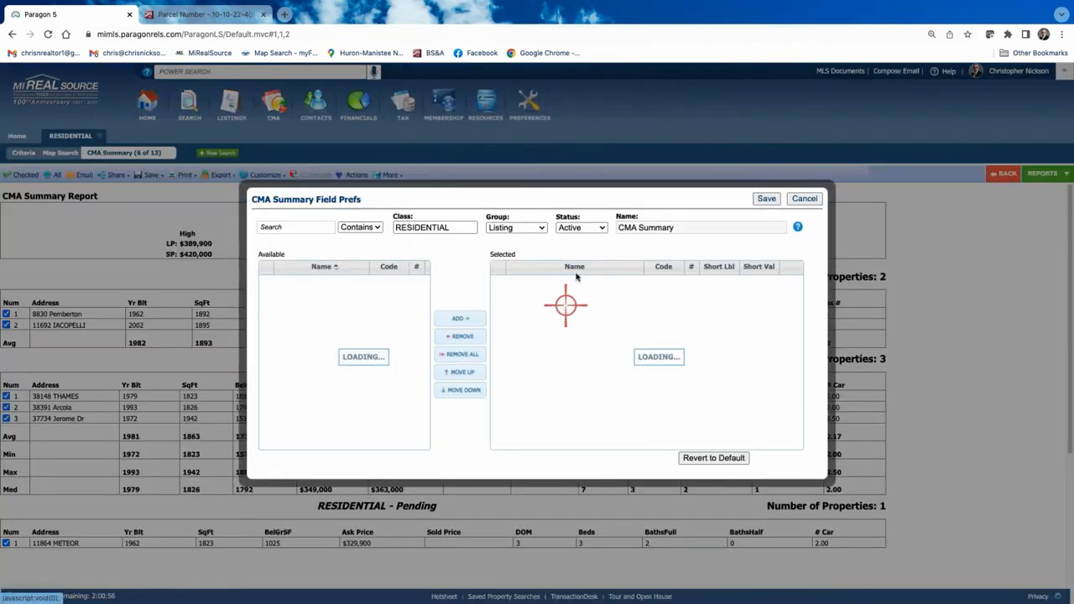
left_click(602, 229)
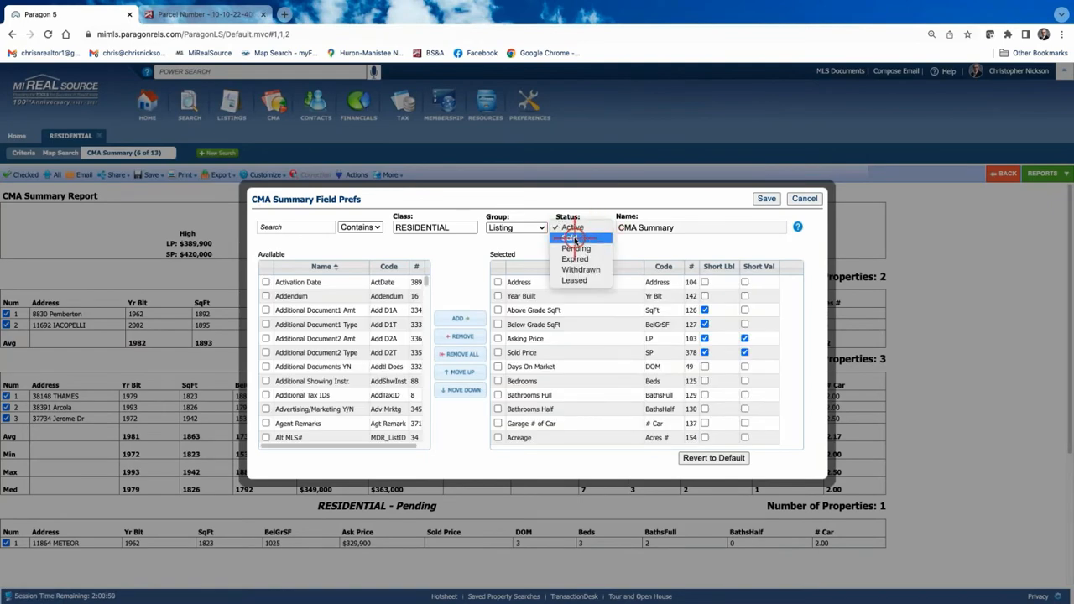
left_click(575, 238)
left_click(261, 282)
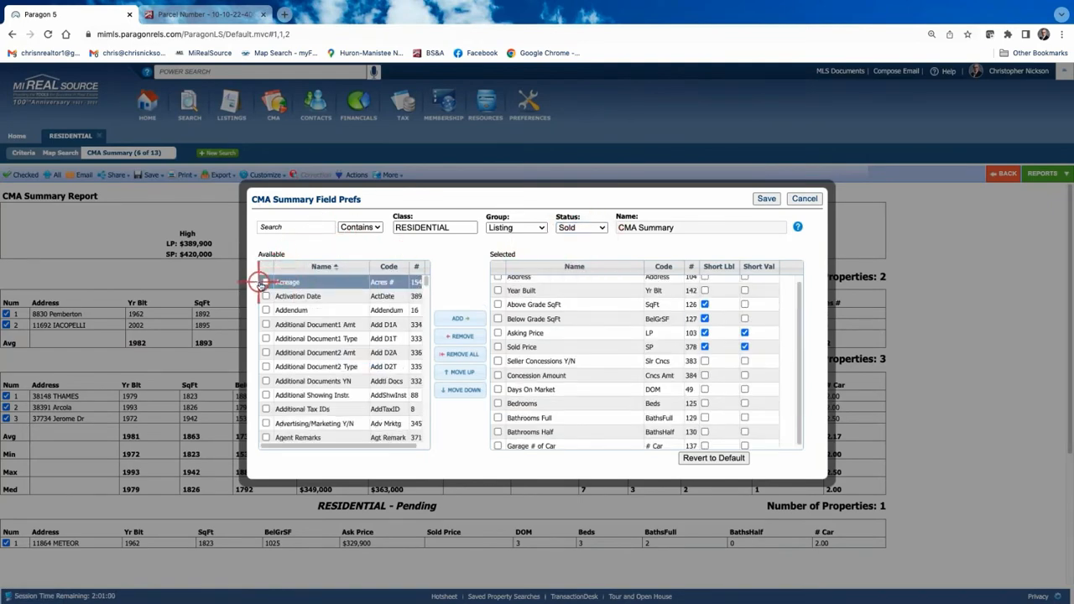
left_click(457, 318)
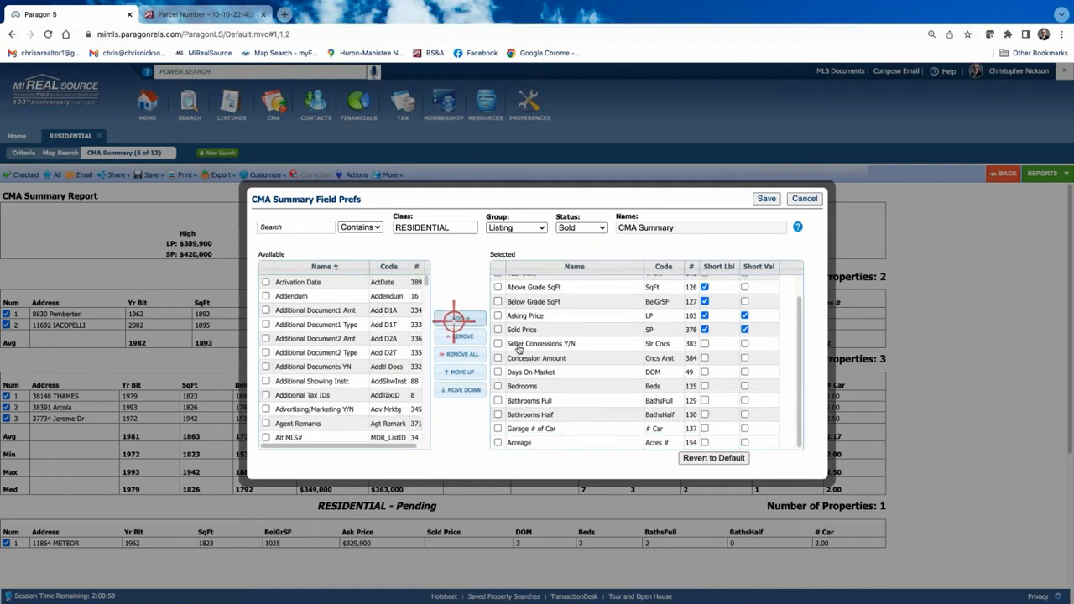
left_click(764, 202)
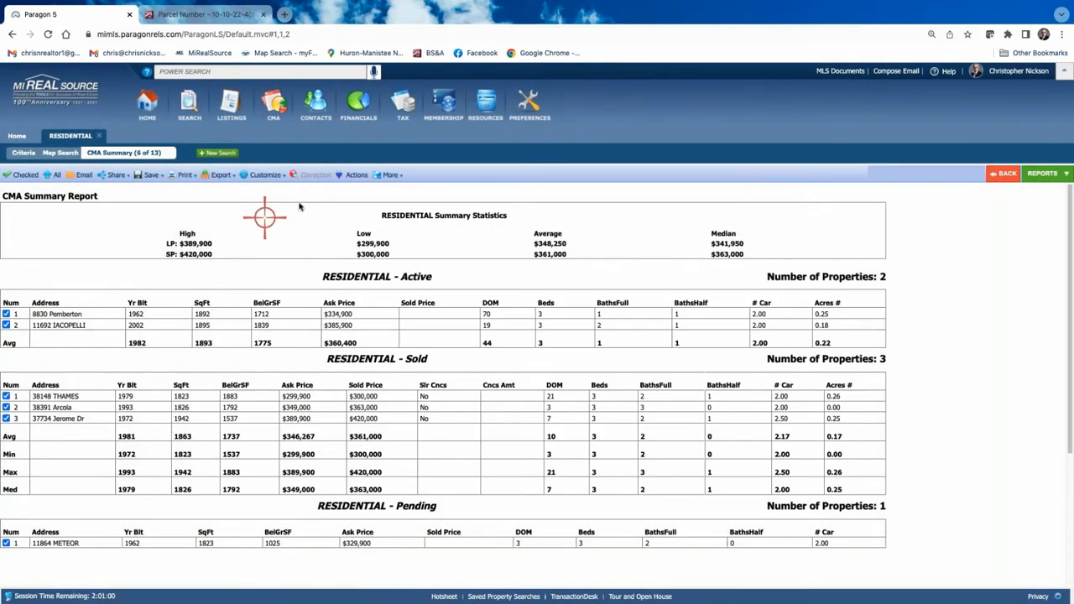
Add the Acreage field to the Pending section of the CMA Summary as well.
left_click(271, 175)
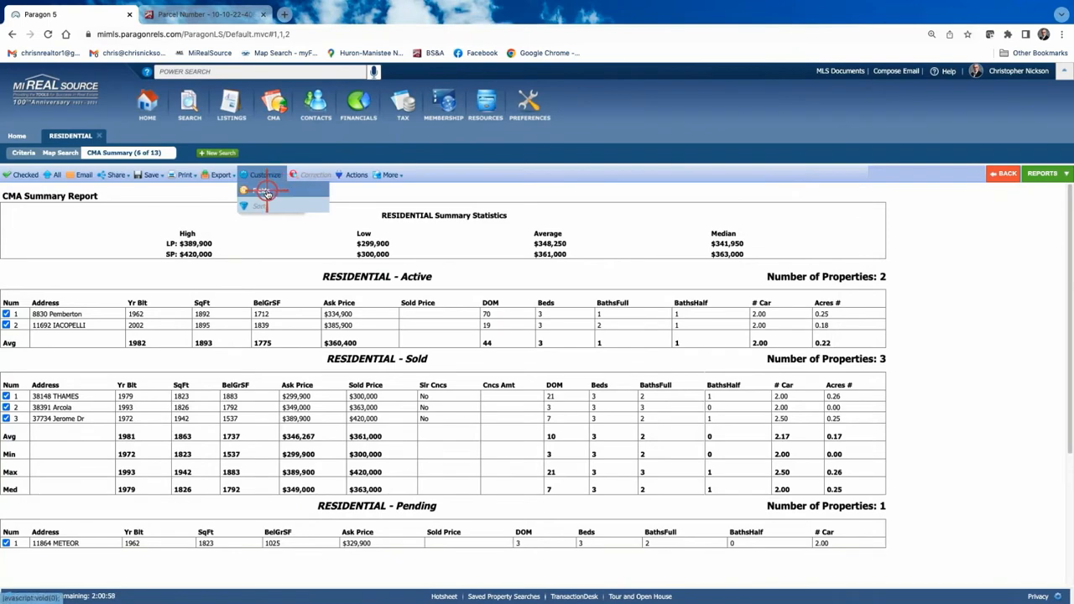
left_click(265, 192)
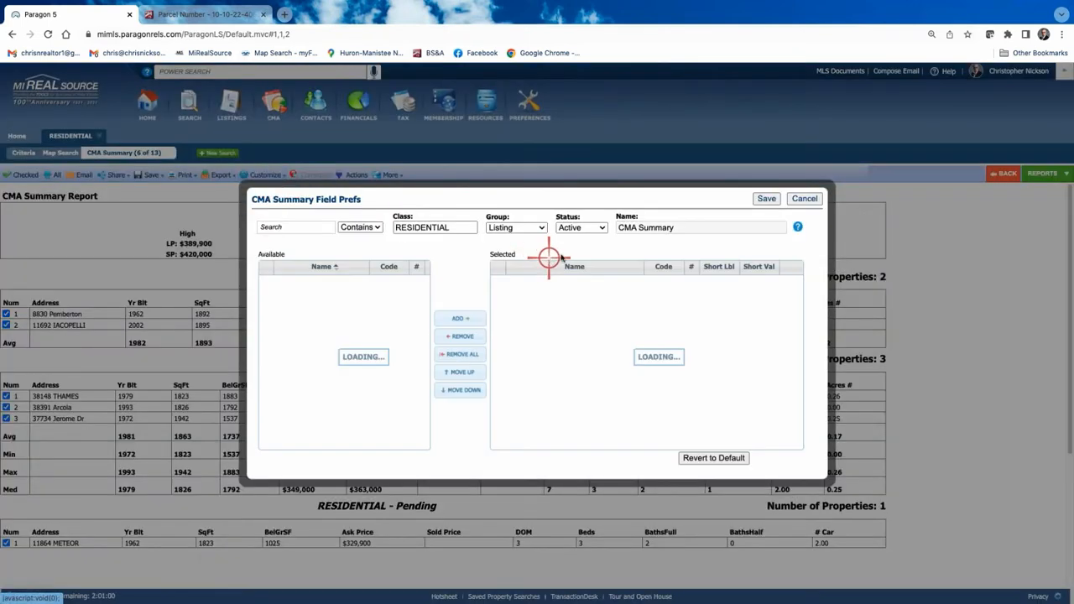
left_click(603, 227)
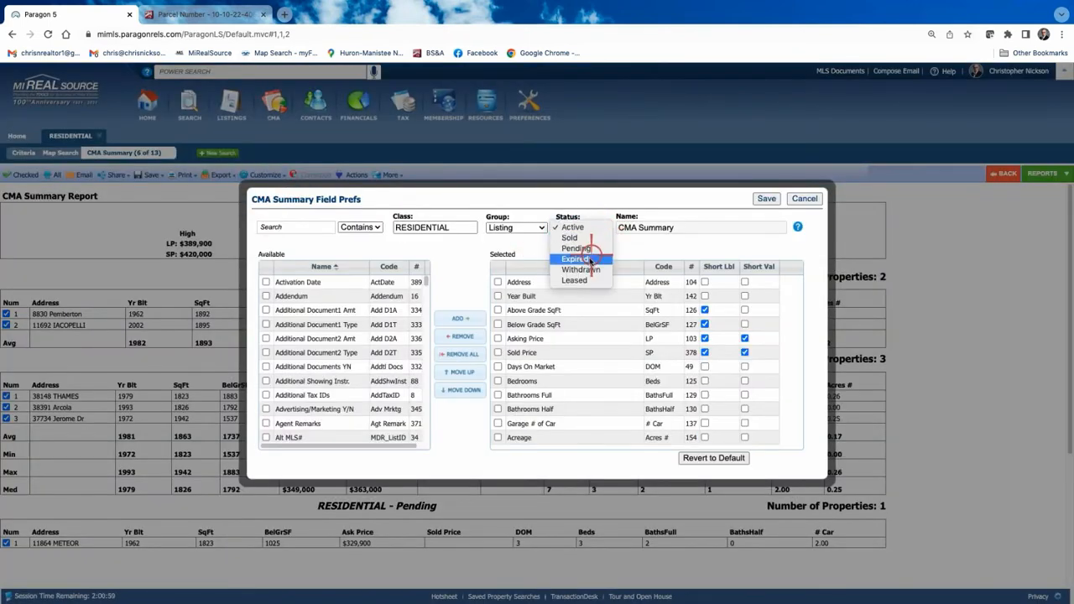
left_click(578, 249)
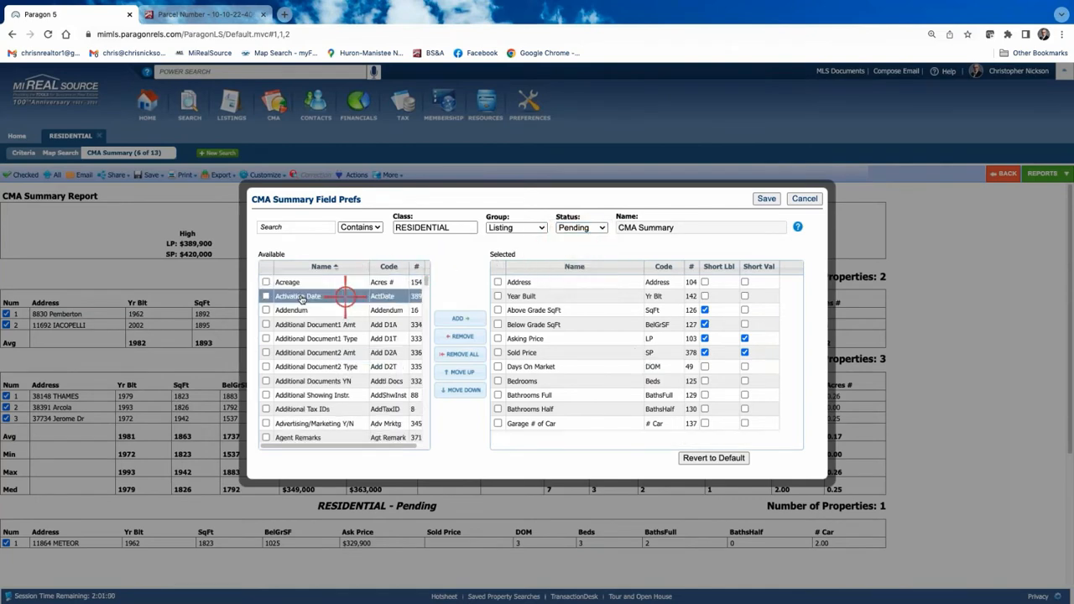
left_click(266, 282)
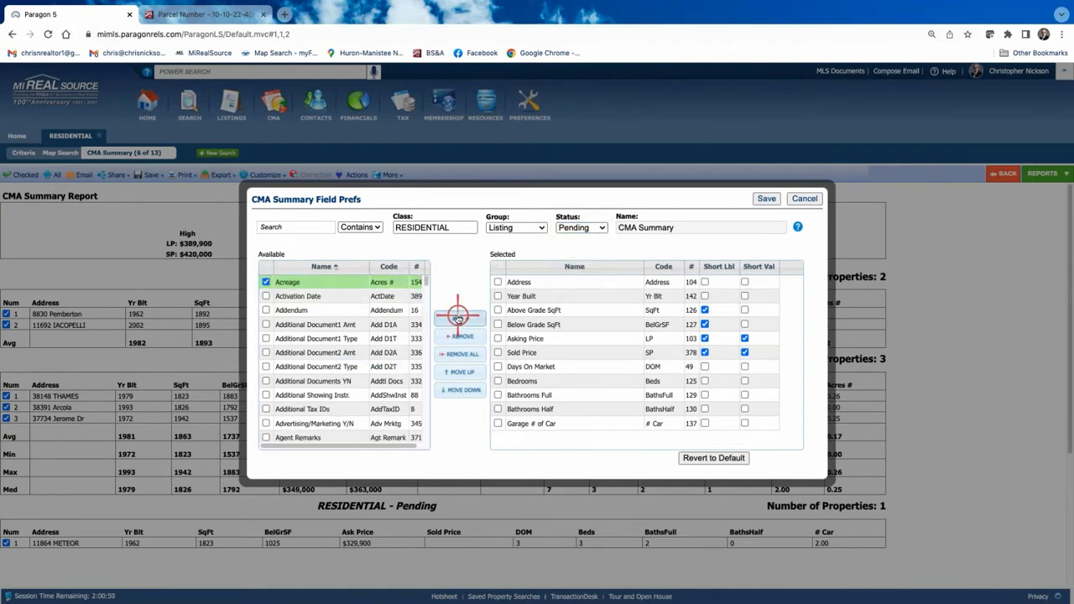
left_click(457, 319)
left_click(769, 199)
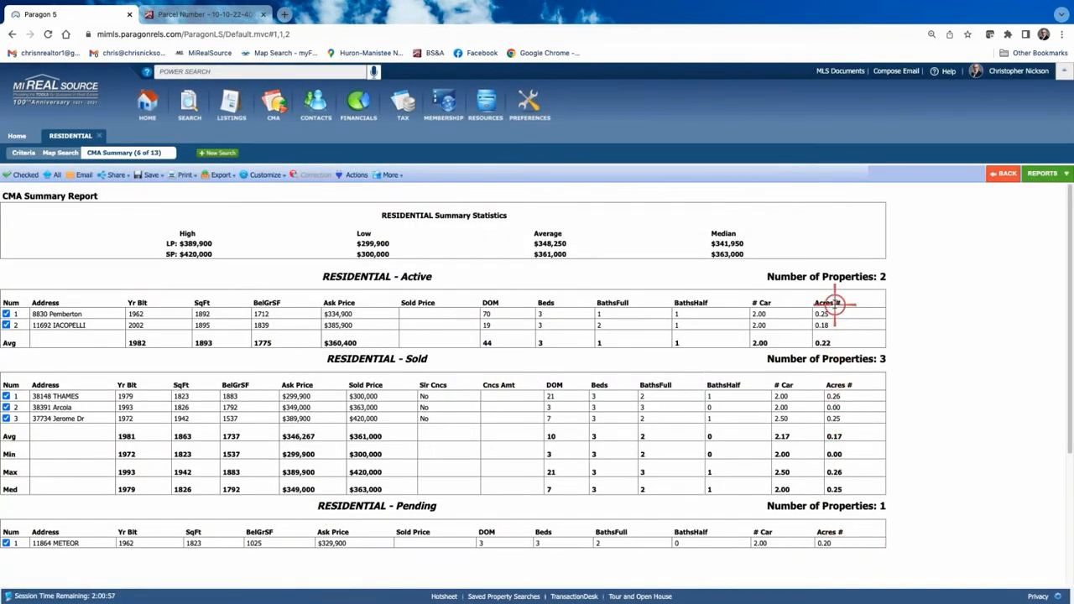
Move Acreage up to third place, right after Year Built, in the Active field list.
left_click(268, 176)
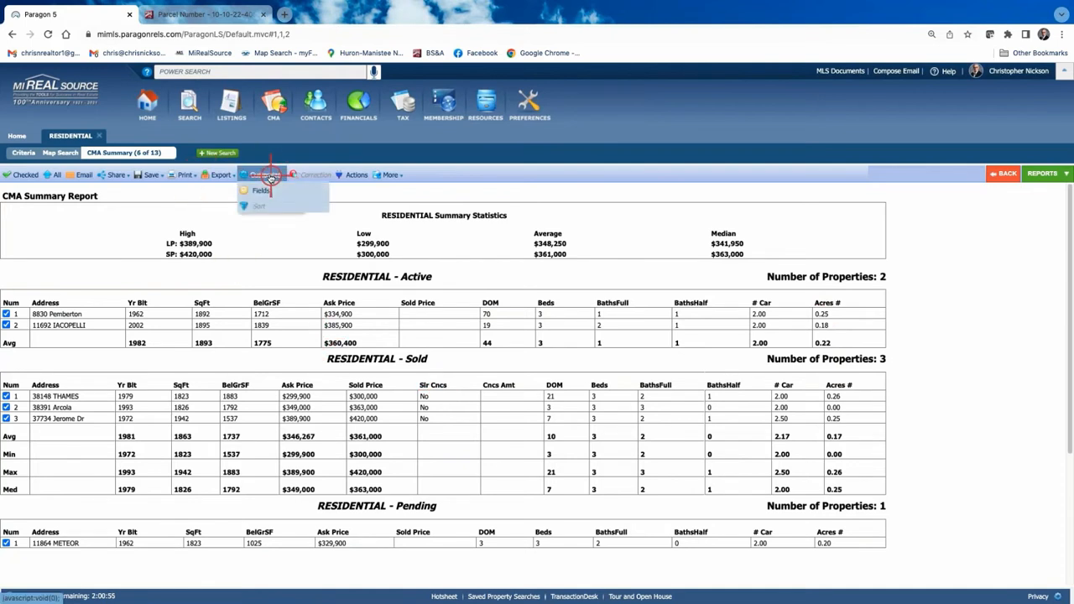
left_click(261, 191)
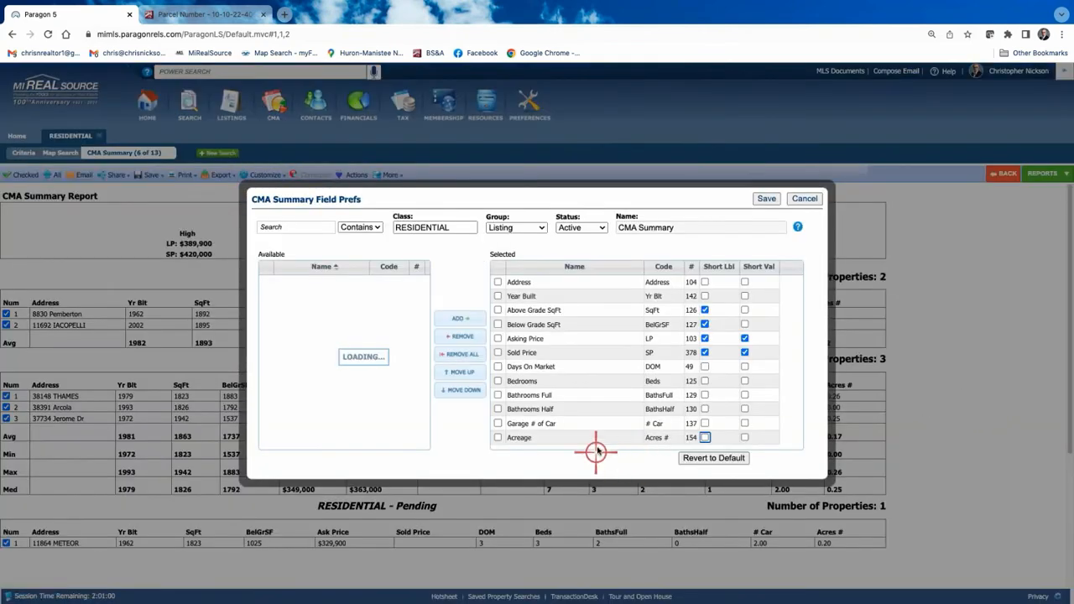
left_click(567, 443)
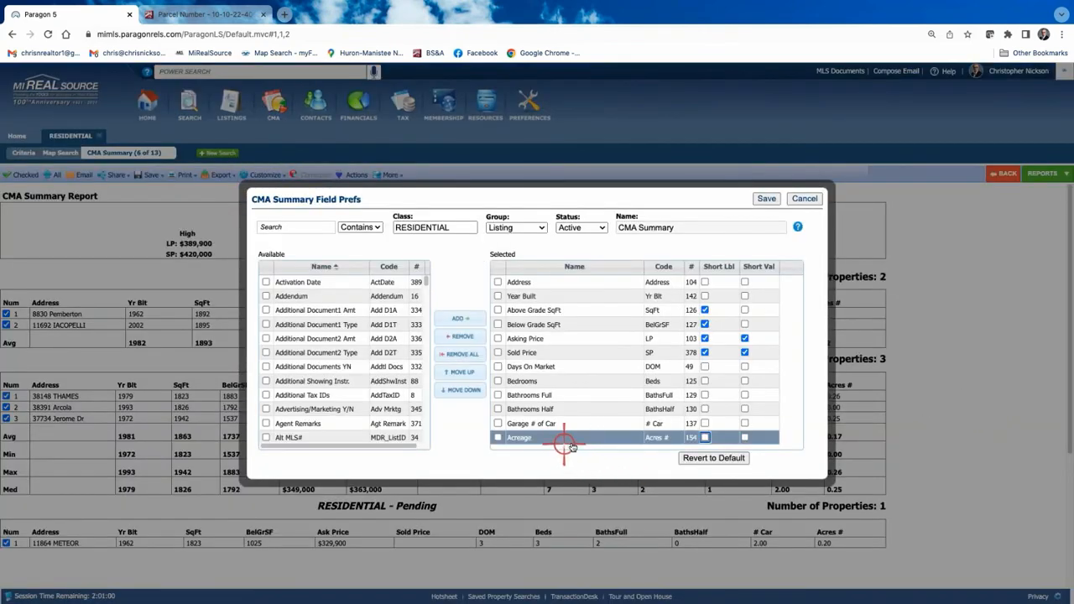
left_click(575, 308)
left_click(554, 436)
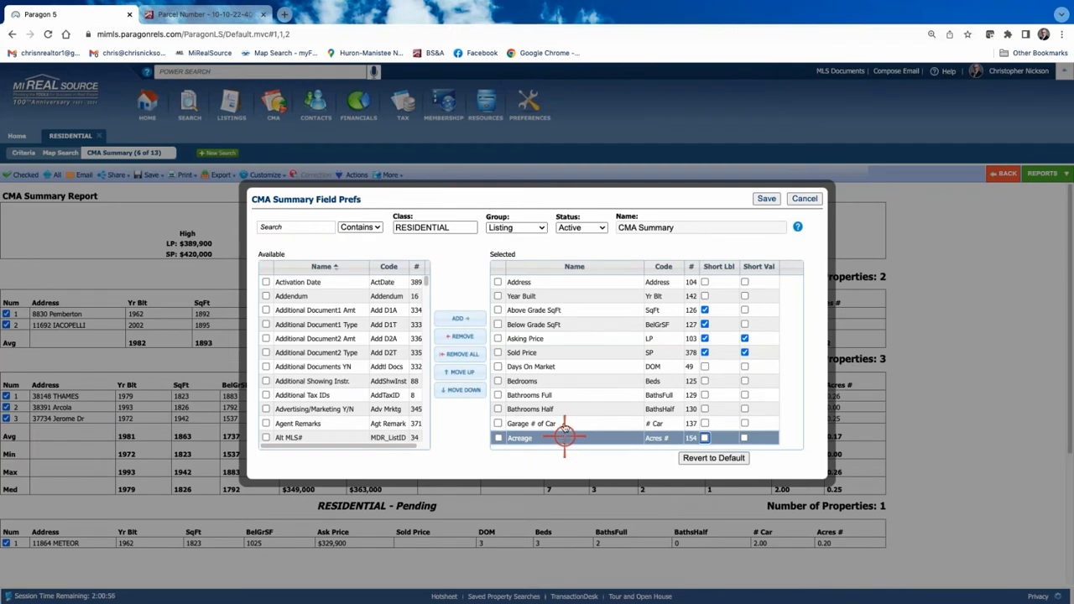
left_click_drag(564, 433, 558, 310)
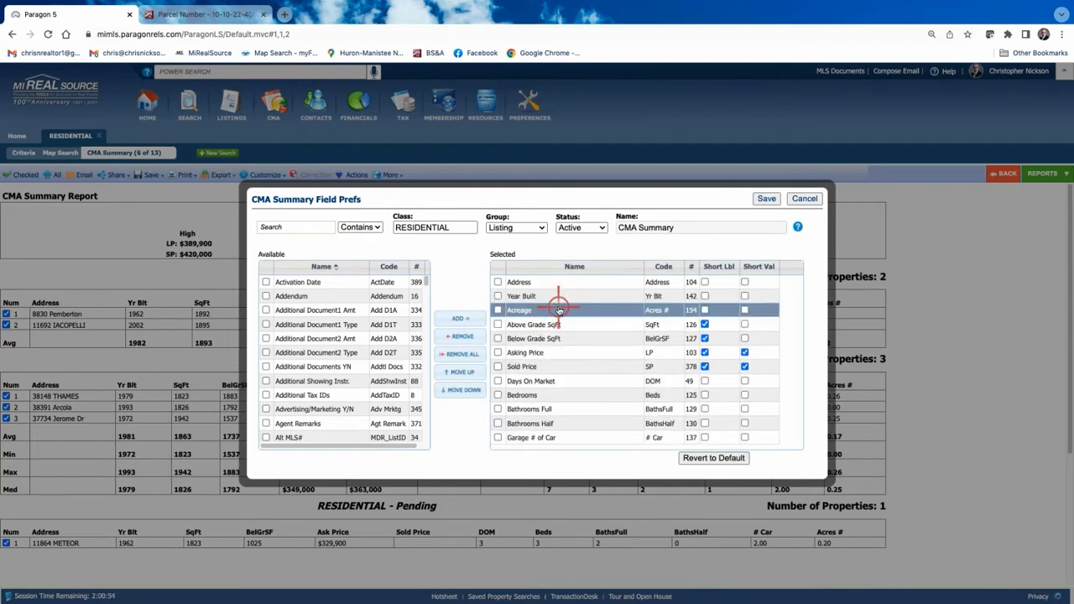
left_click(767, 198)
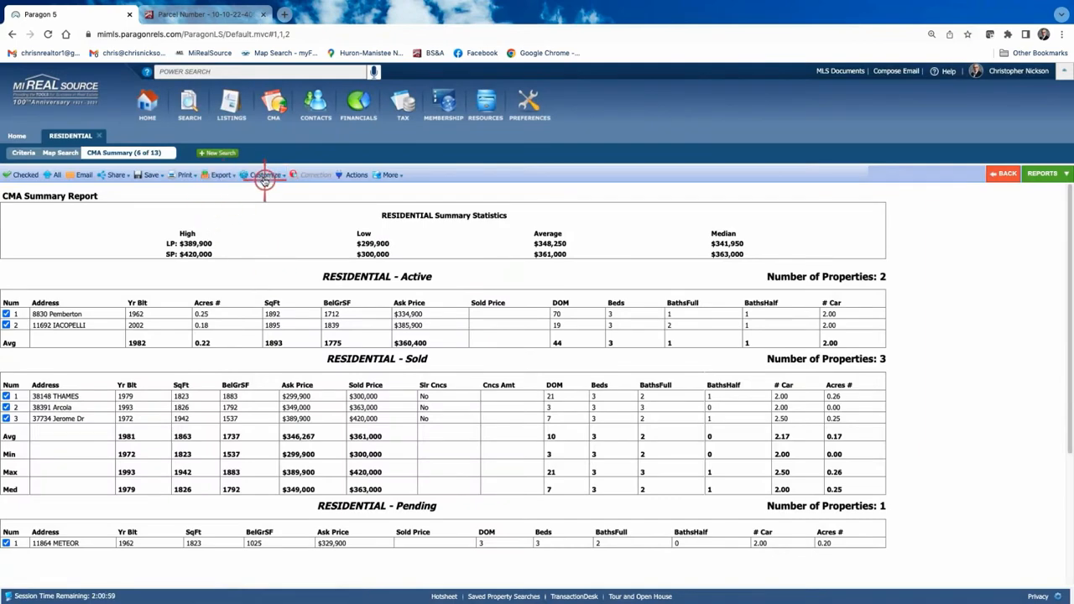
Reorder the Sold section's fields so Acreage sits third, right after Year Built.
left_click(265, 179)
left_click(261, 192)
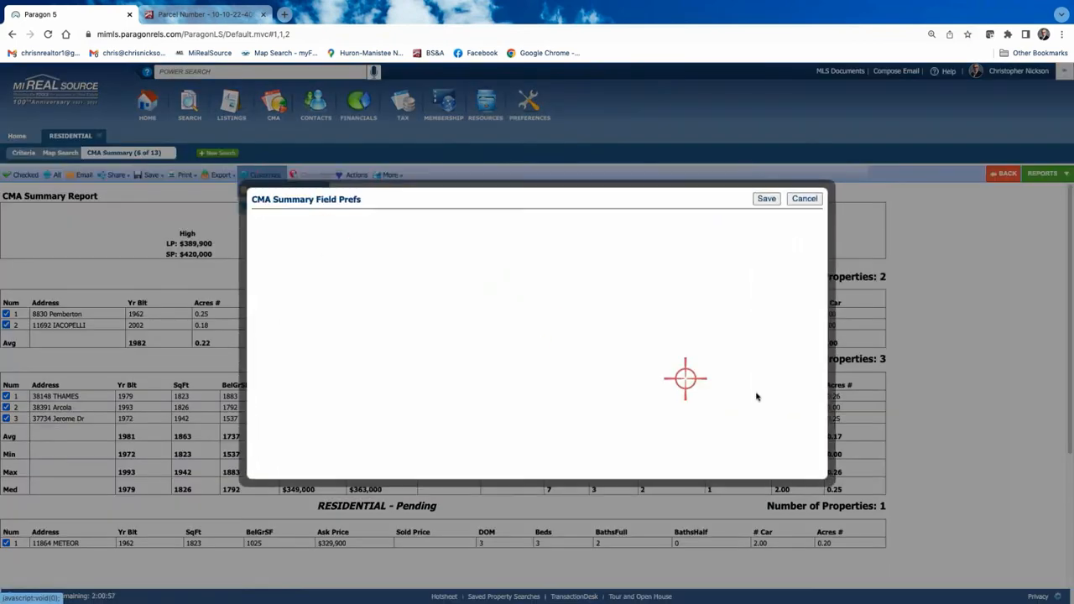
left_click(604, 228)
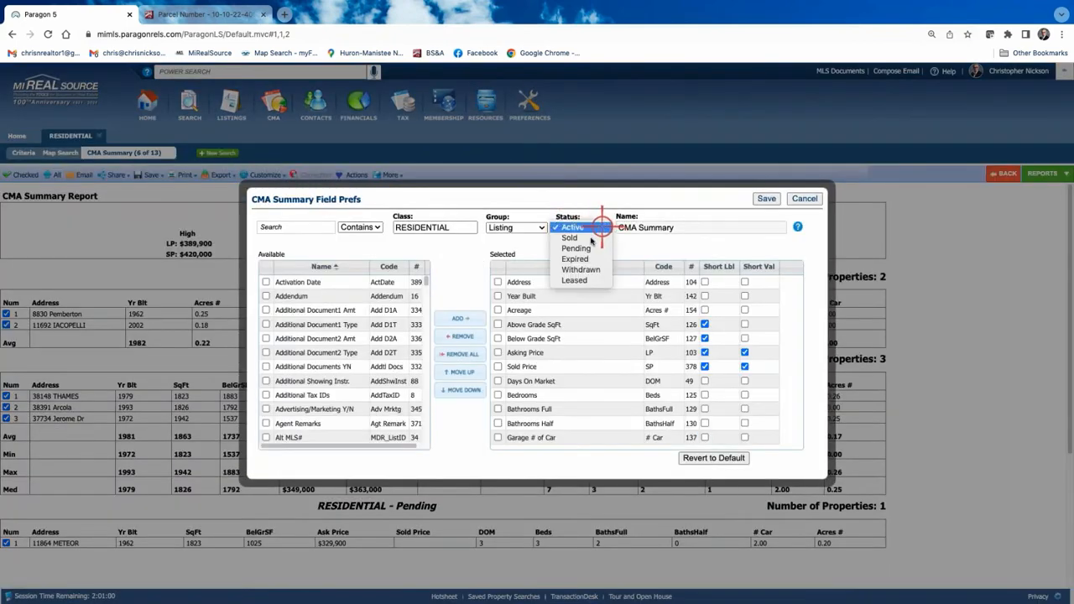
left_click(575, 235)
scroll(607, 429, "down", 2)
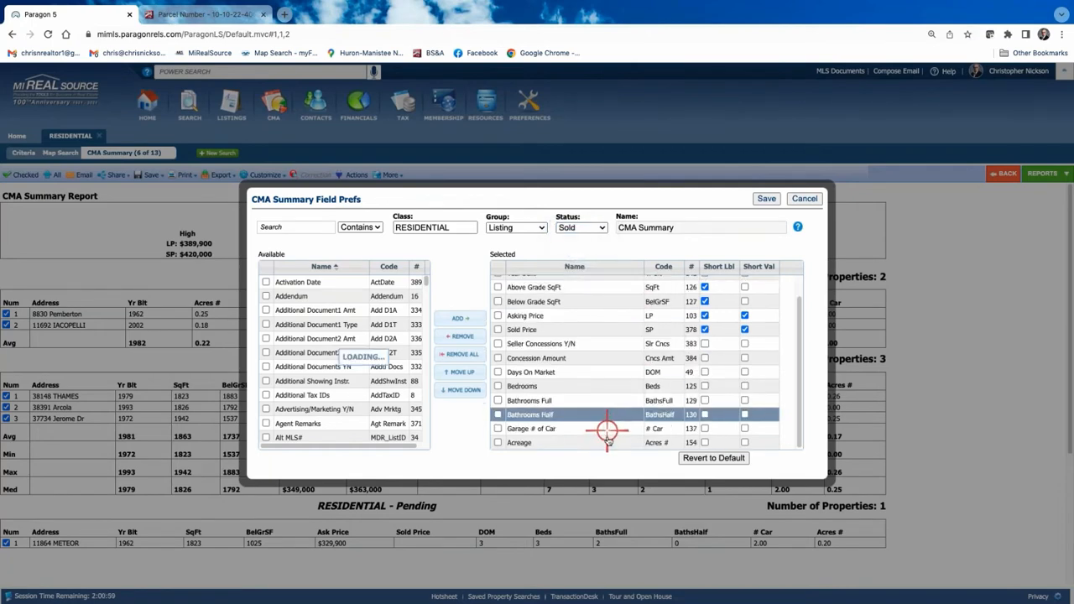
left_click_drag(602, 441, 619, 328)
left_click(623, 298)
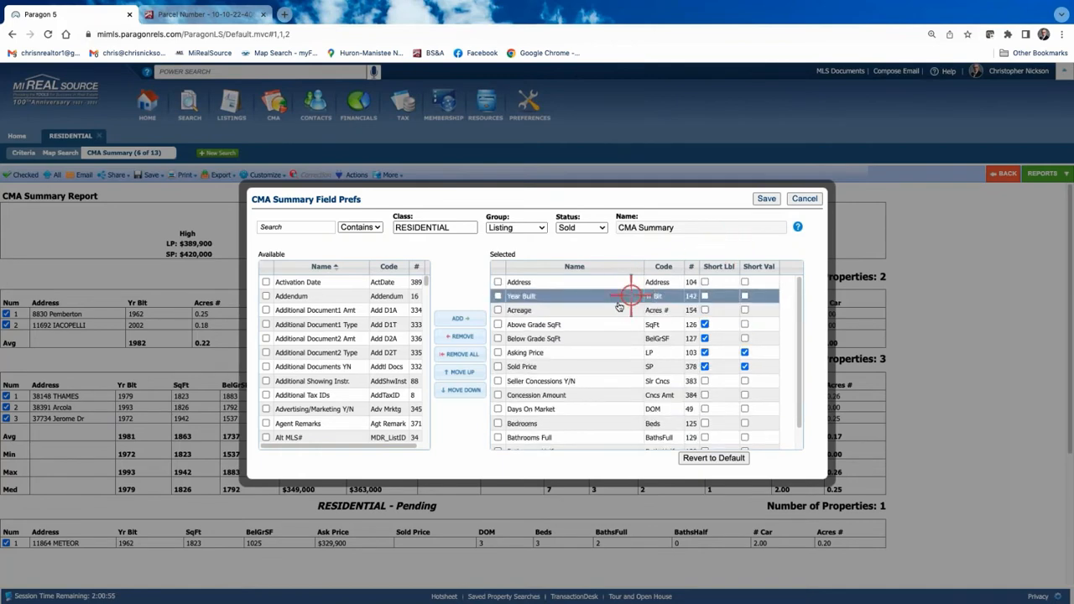
left_click(764, 199)
left_click(265, 175)
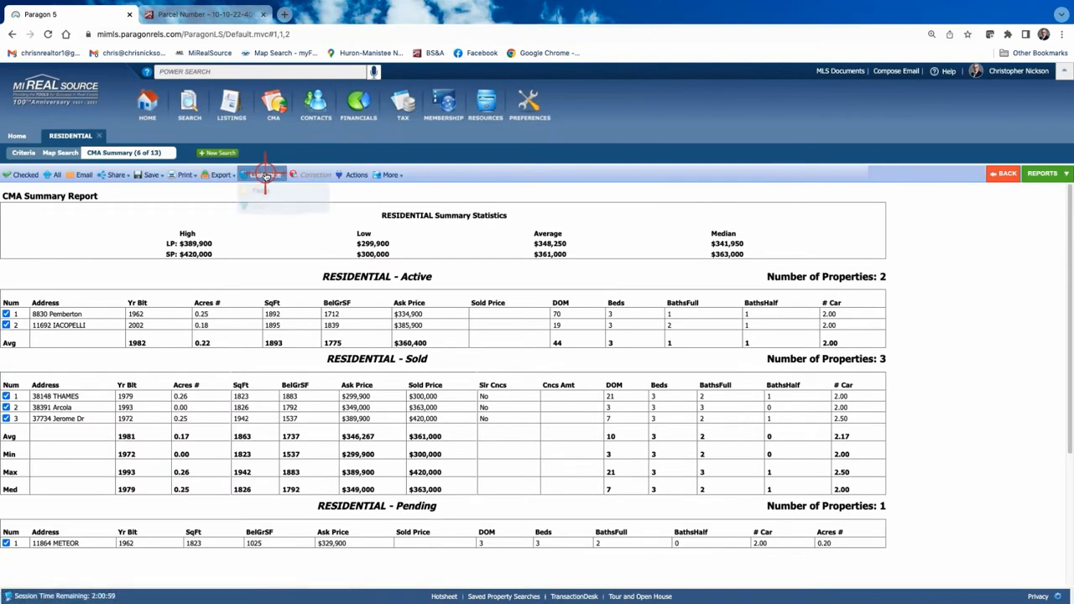
In the Pending field list, move Acreage directly below Year Built and save.
left_click(261, 191)
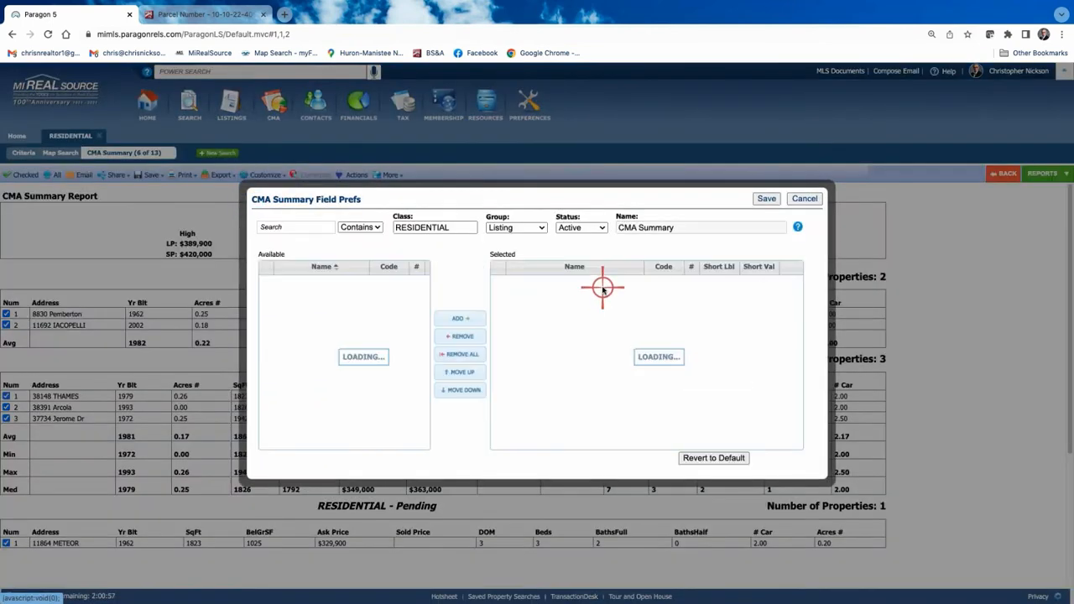
left_click(594, 228)
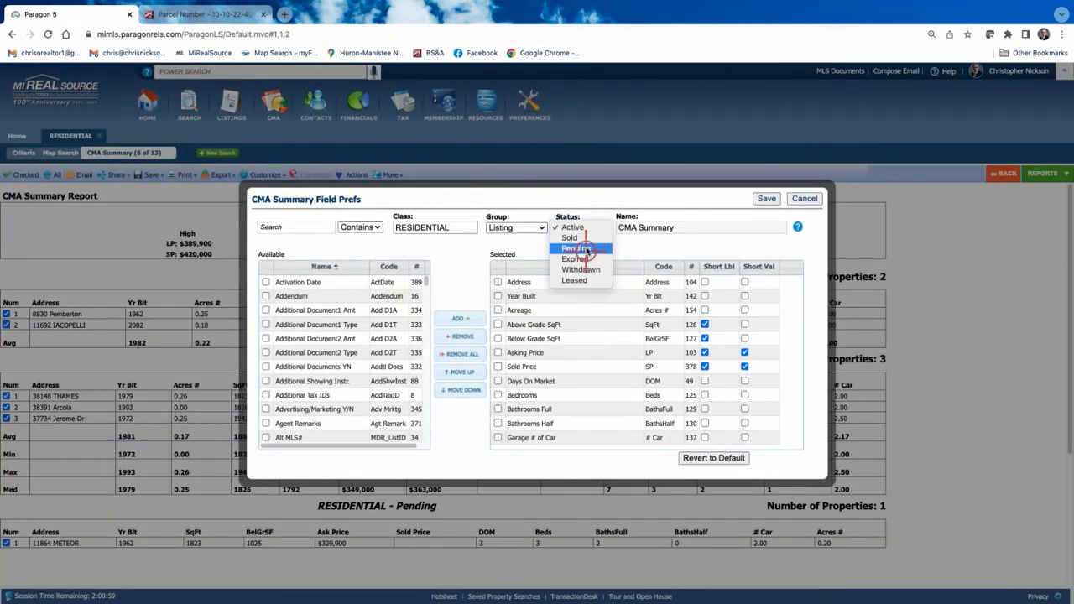
left_click(588, 249)
left_click_drag(585, 310, 618, 308)
left_click(764, 198)
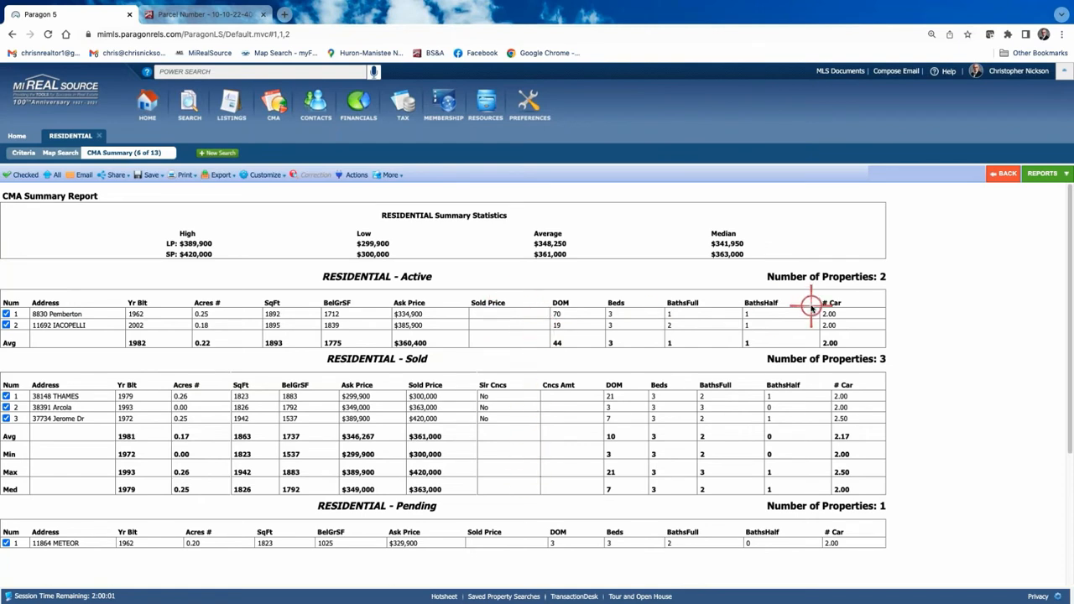
Remove the Acreage field from the Active report fields and save.
left_click(264, 174)
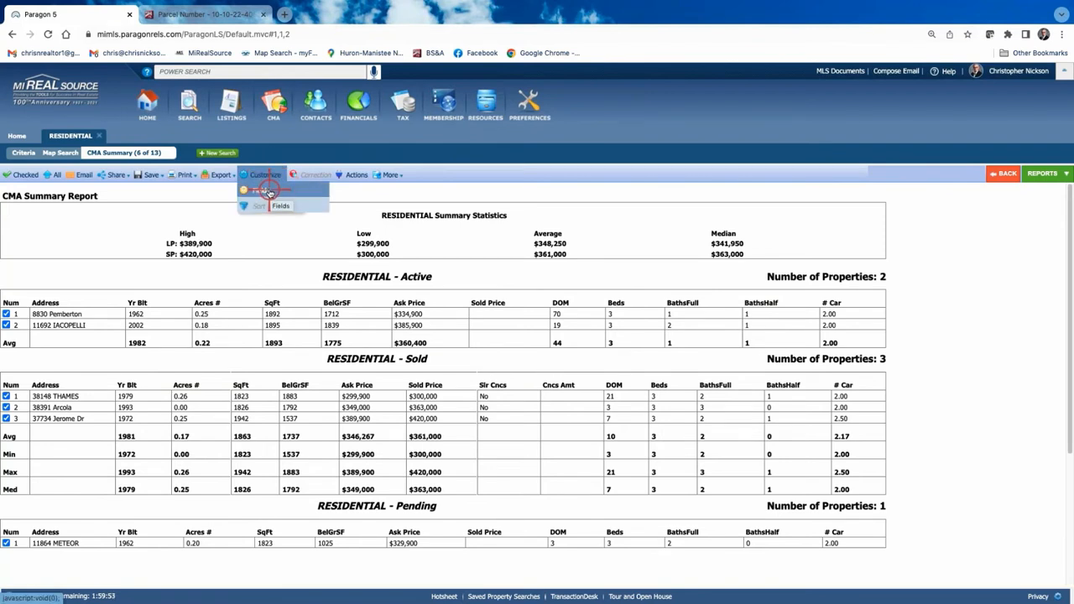
left_click(269, 193)
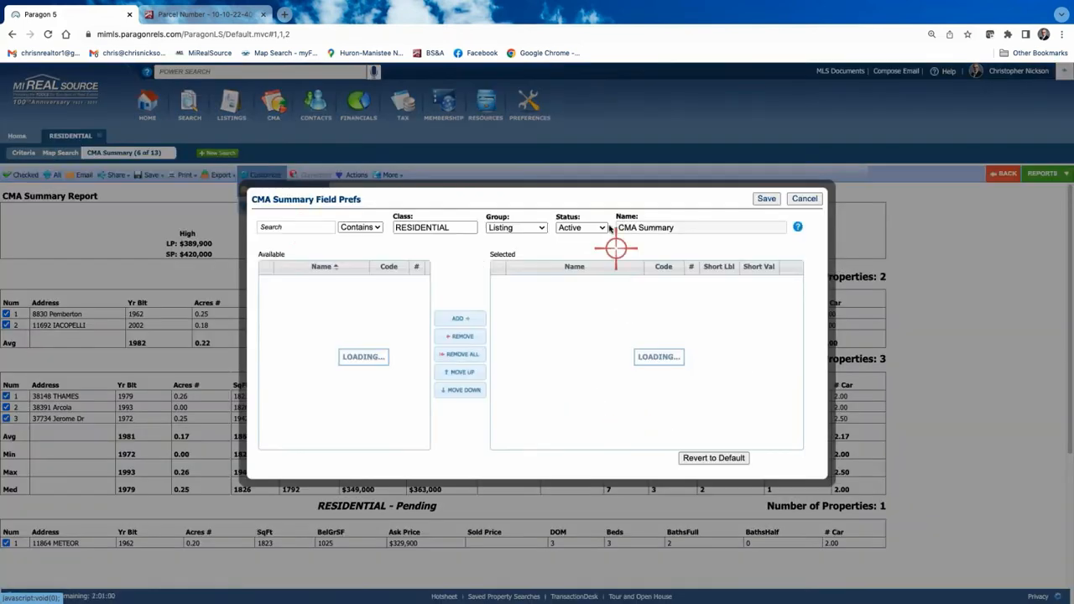
left_click(498, 309)
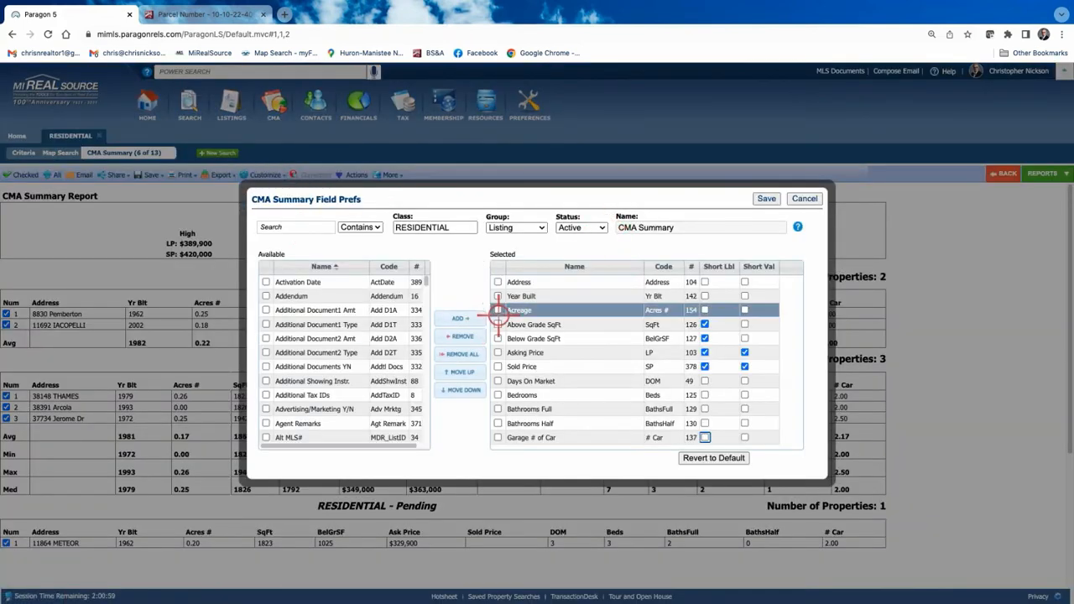
left_click(457, 337)
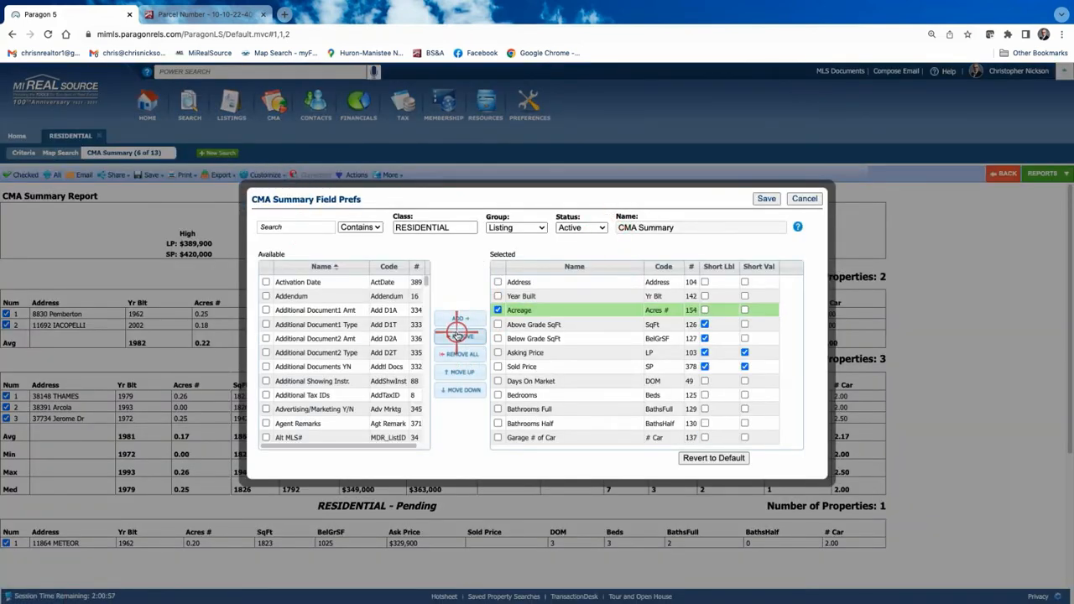
left_click(767, 199)
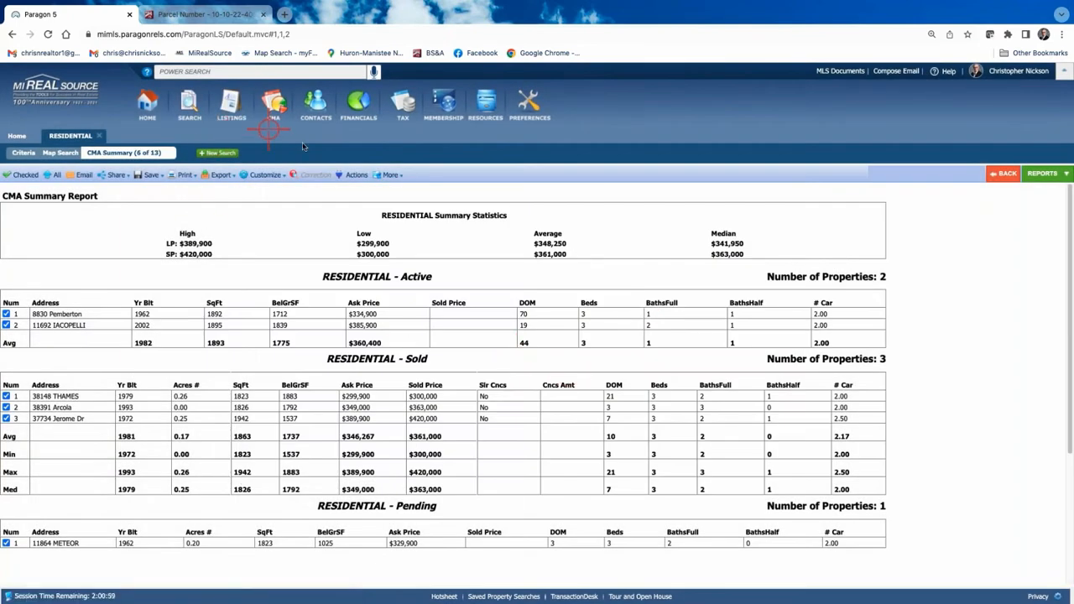
Remove the Acreage field from the Sold report fields and save.
left_click(273, 178)
left_click(262, 191)
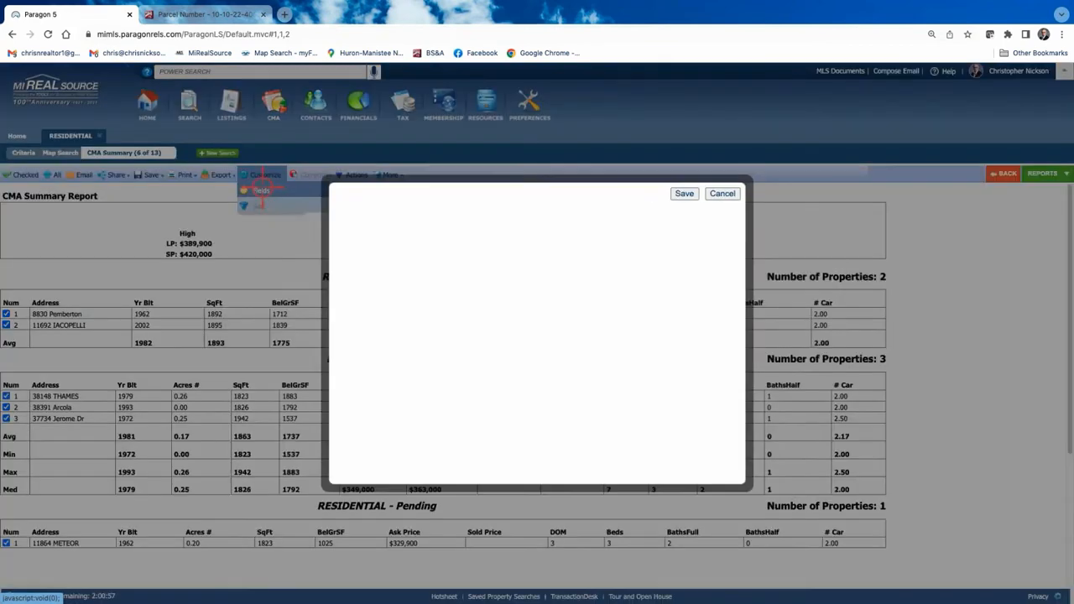
left_click(592, 228)
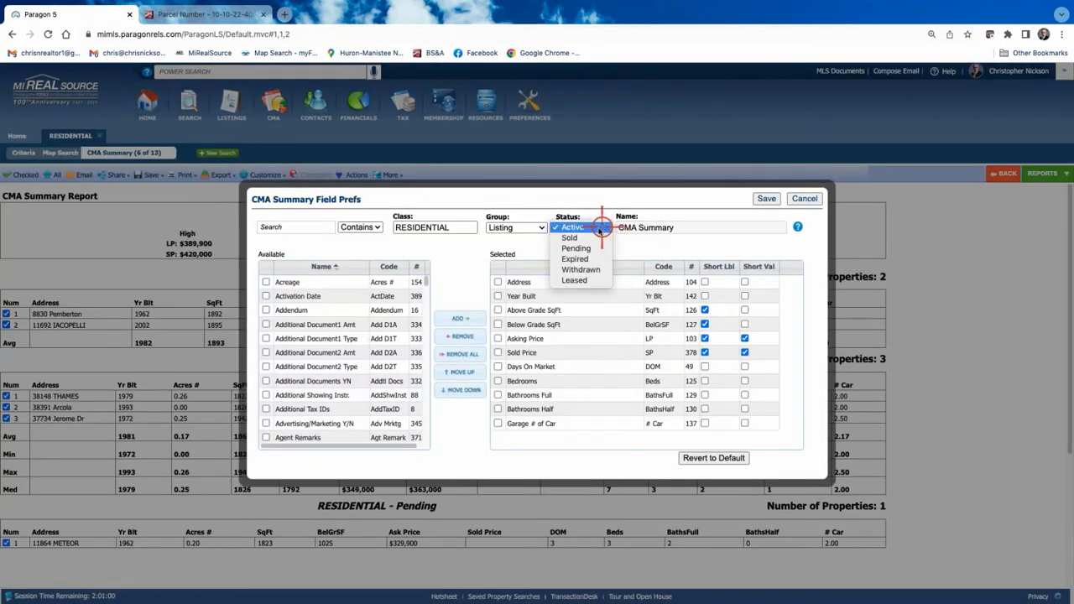
left_click(585, 239)
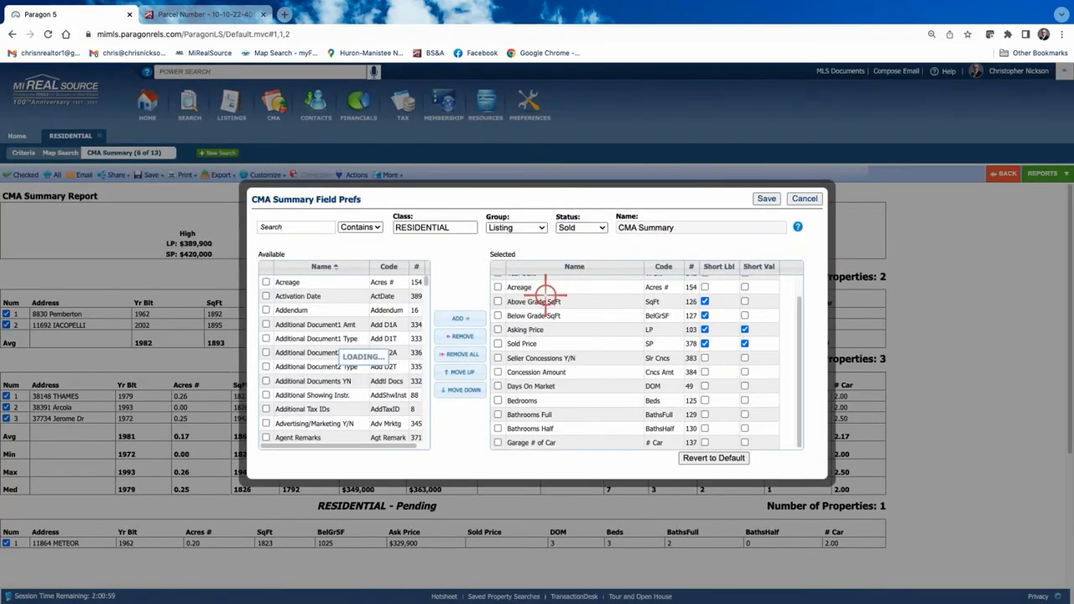
left_click(500, 287)
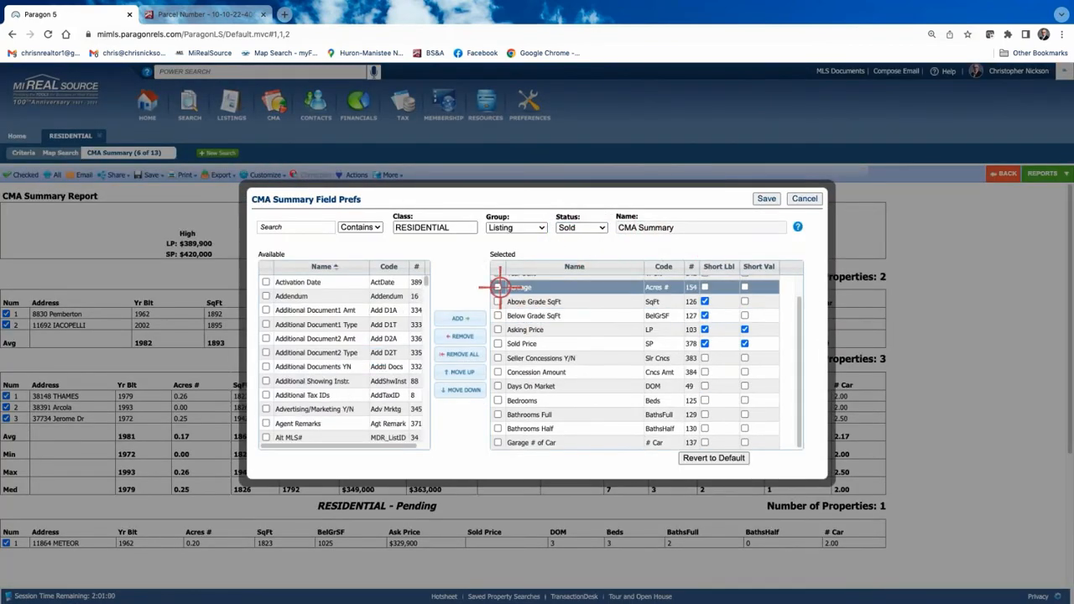
left_click(462, 336)
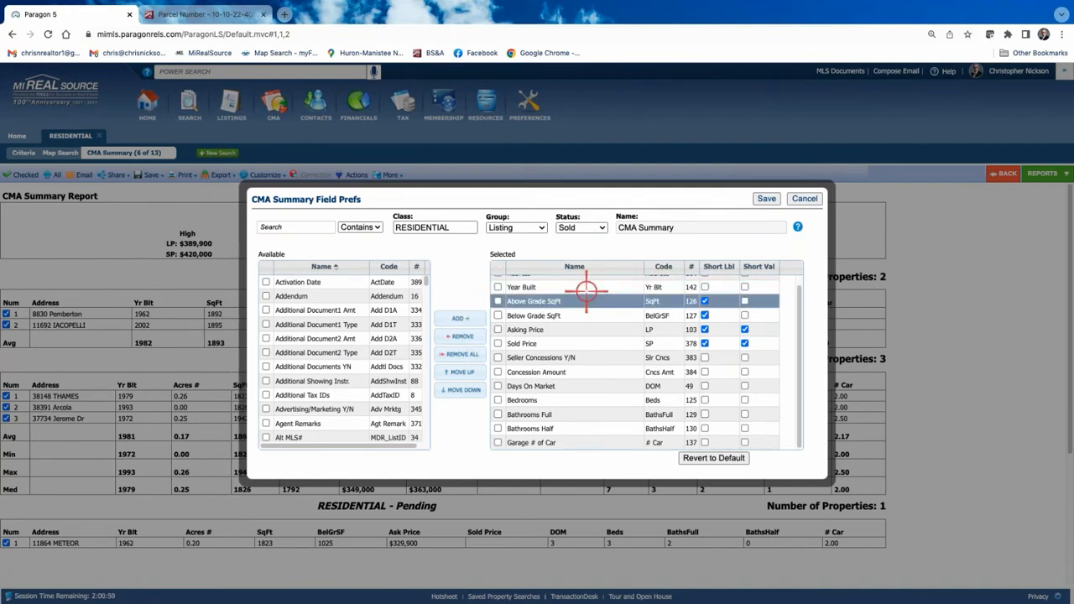
left_click(766, 199)
left_click(265, 175)
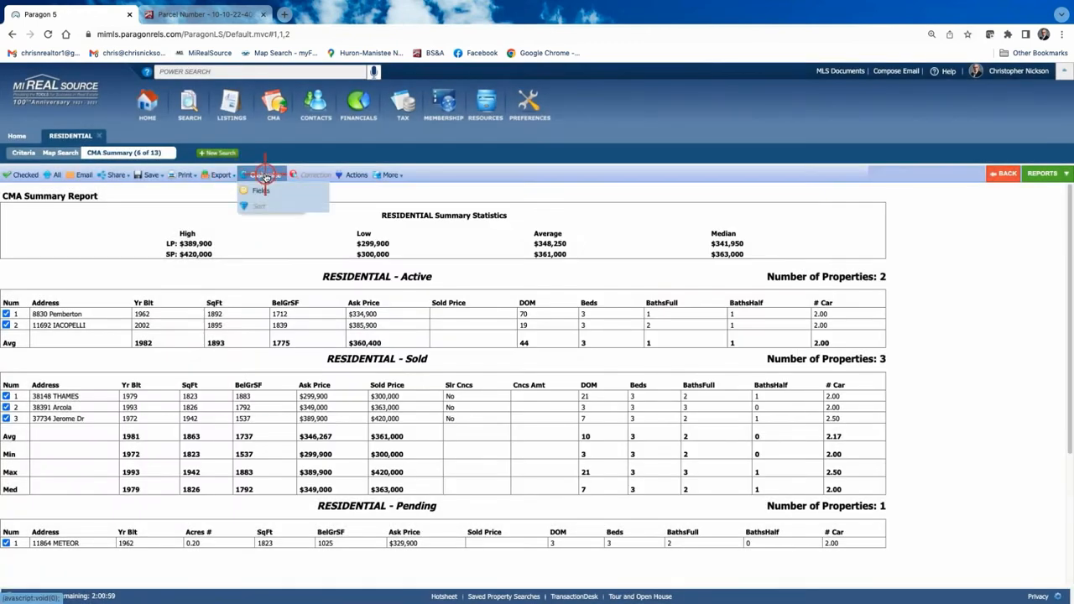
Remove the Address field from the Pending report fields and save.
left_click(260, 191)
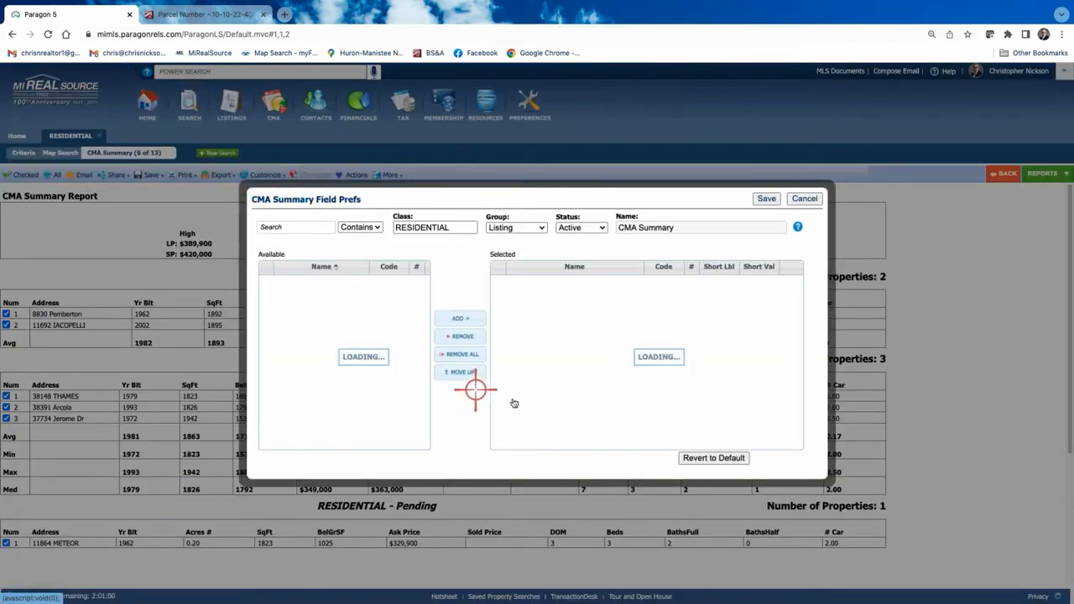
left_click(533, 227)
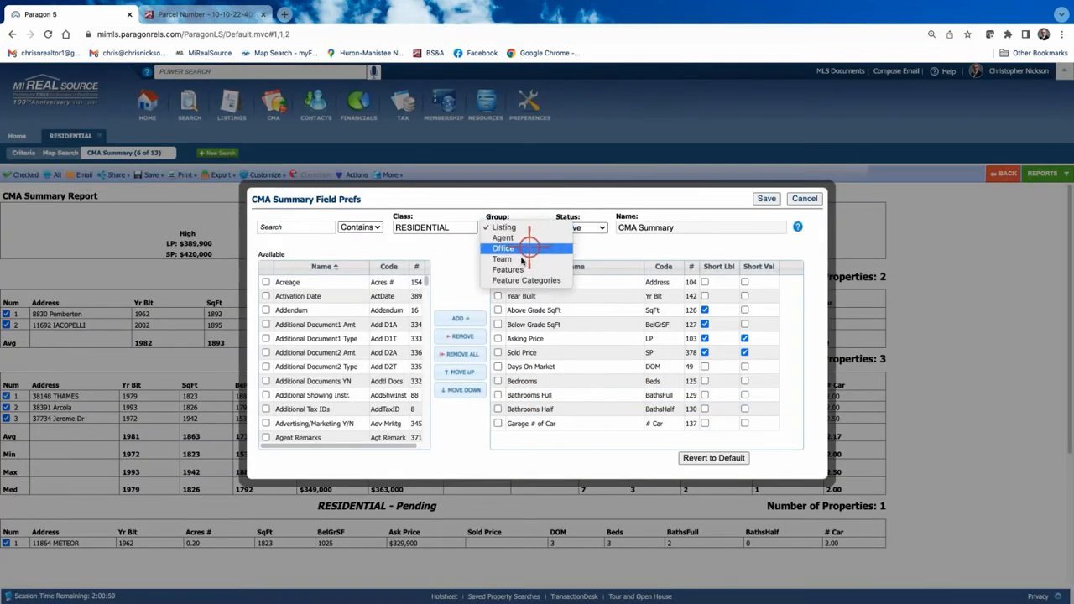
left_click(583, 225)
left_click(582, 226)
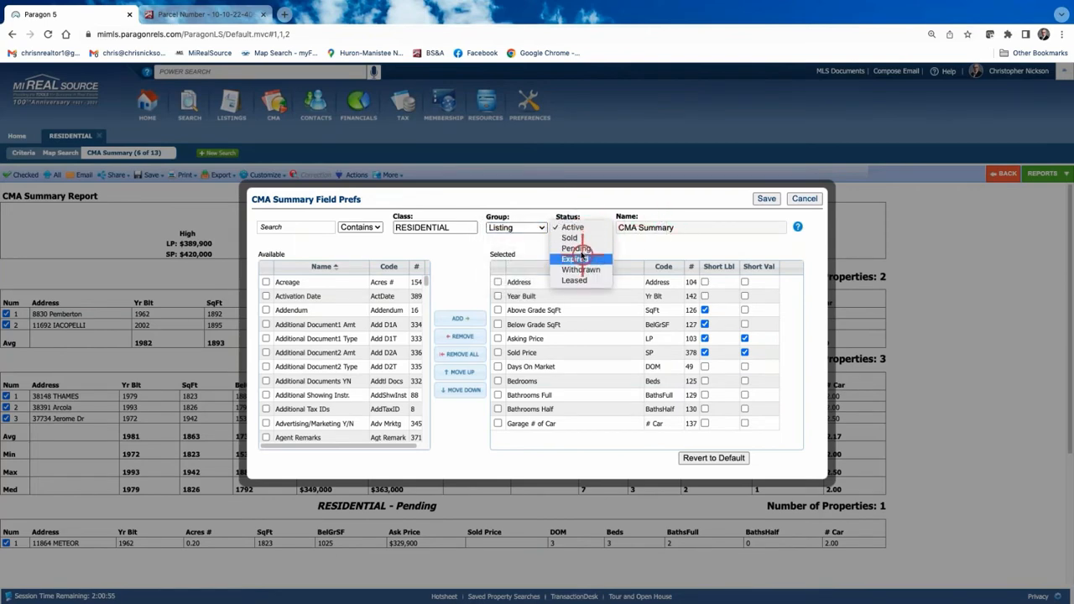
left_click(577, 248)
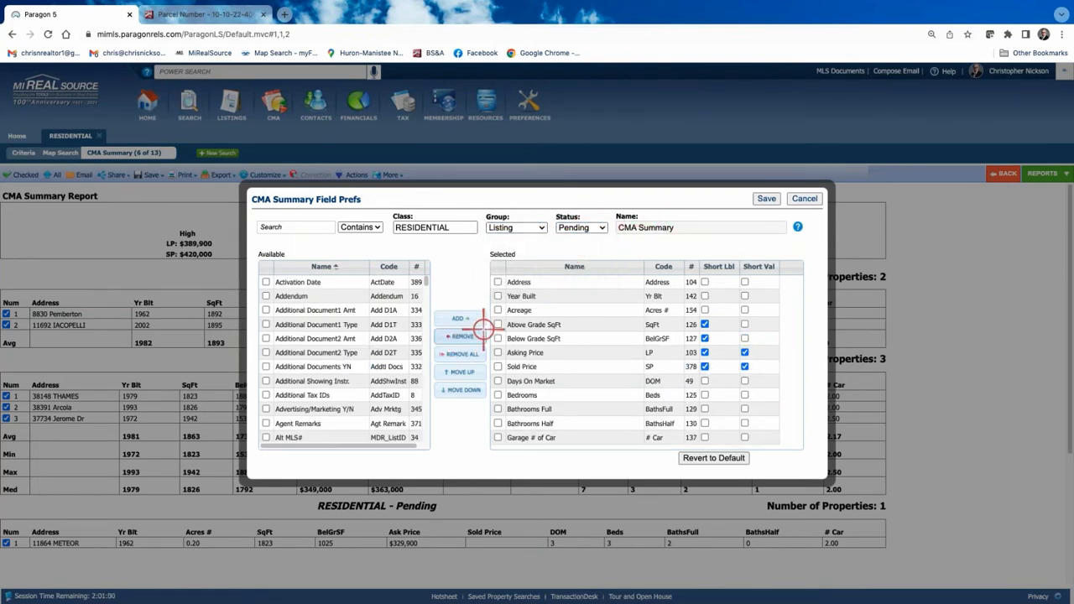
left_click(498, 282)
left_click(458, 336)
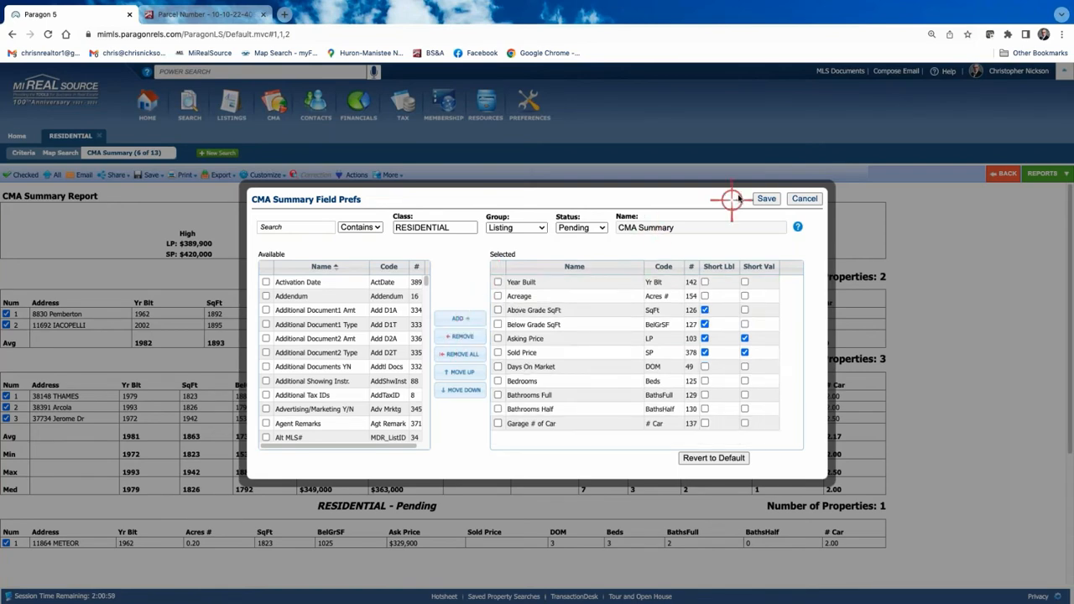
left_click(766, 198)
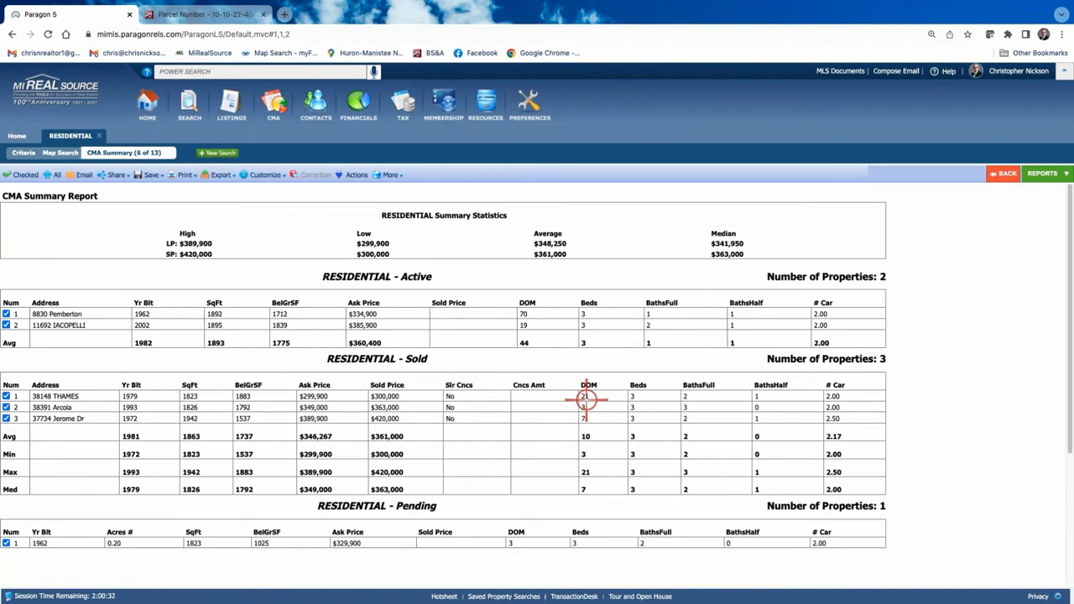
Show the Available Reports panel, including the CMA reports group.
left_click(1047, 176)
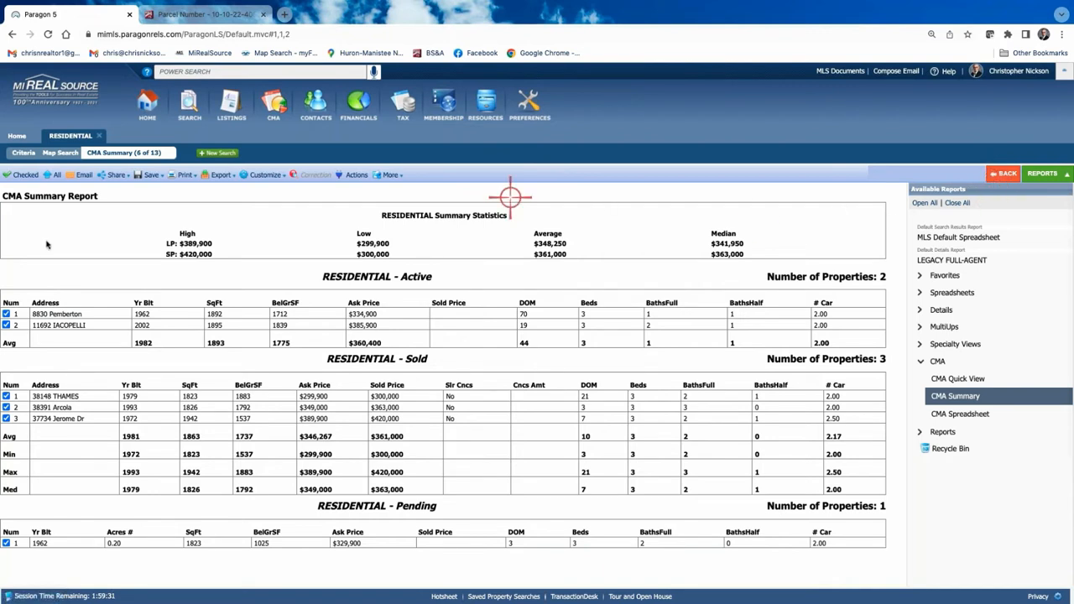
Return to the MLS Default Spreadsheet and review the Jerome Dr, Thames and Arcola comparables.
left_click(1003, 174)
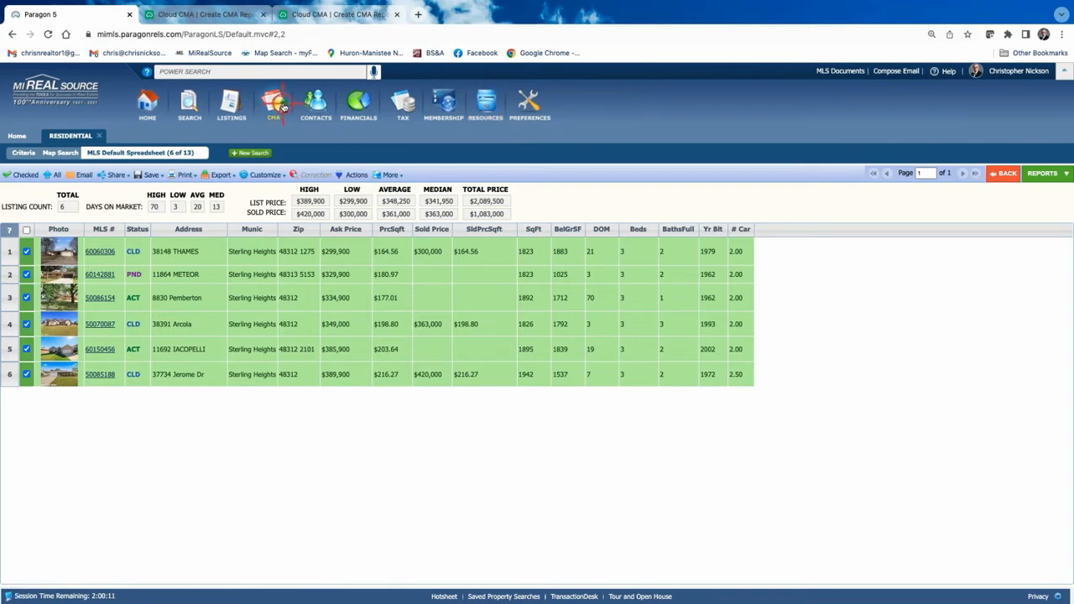
left_click(164, 376)
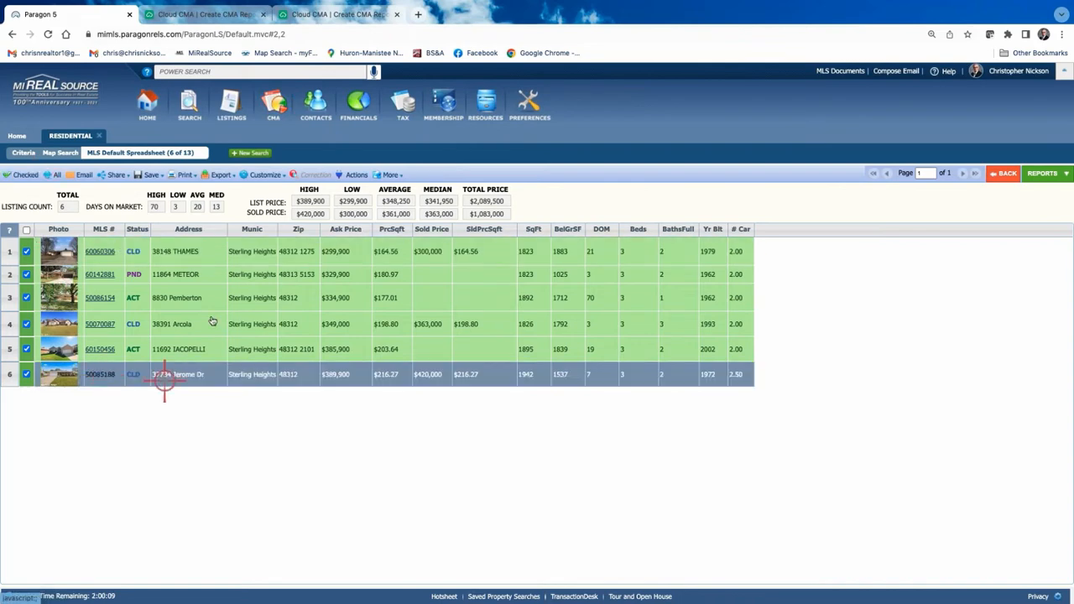
left_click(199, 252)
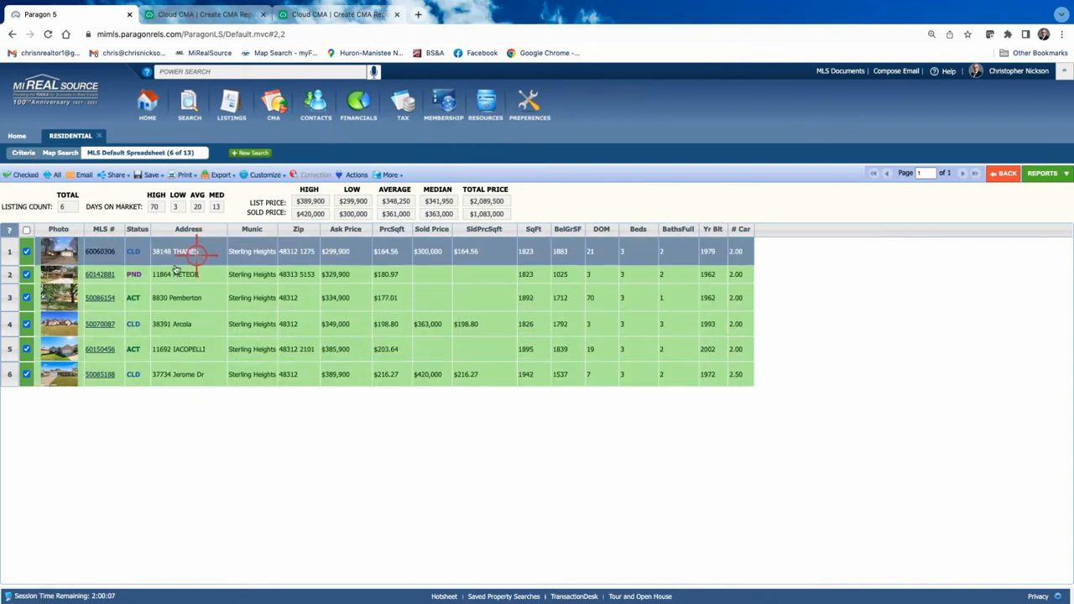
left_click(126, 319)
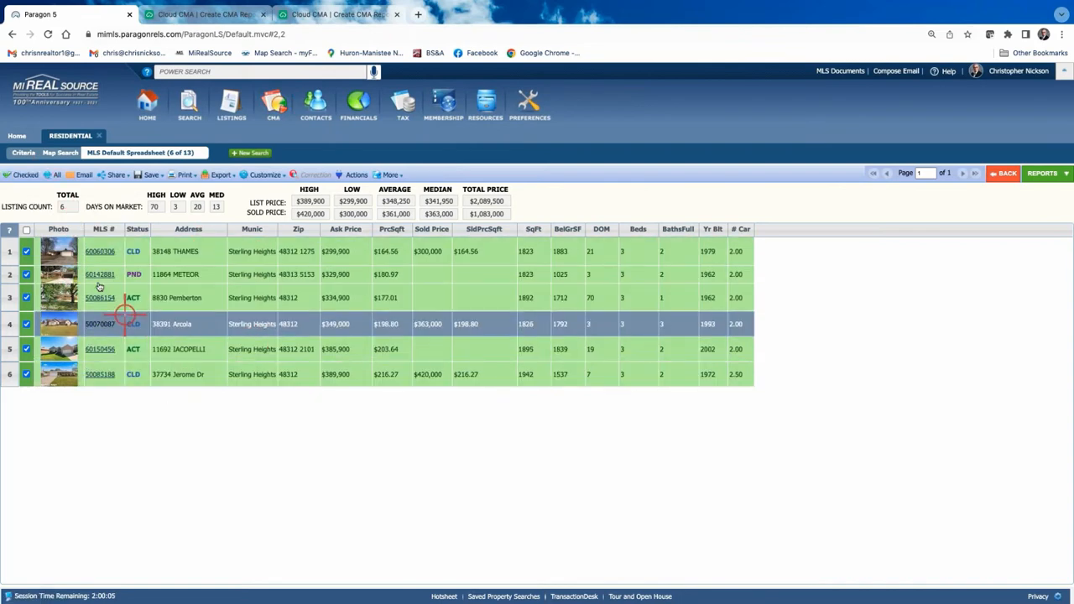
left_click(185, 376)
left_click(353, 175)
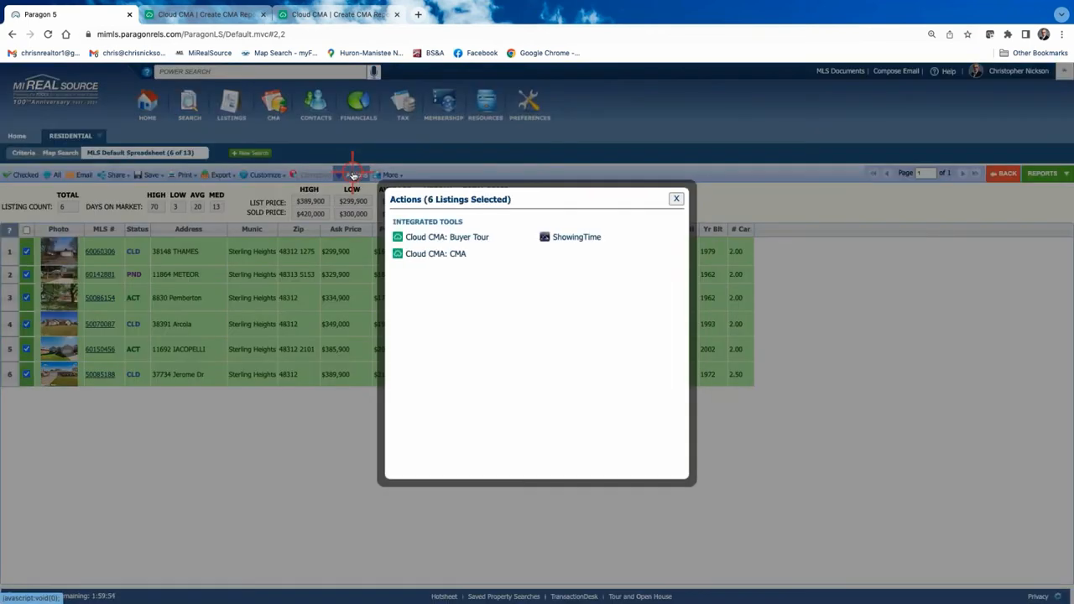
Send the six comparables to Cloud CMA: CMA to start a new report.
left_click(437, 255)
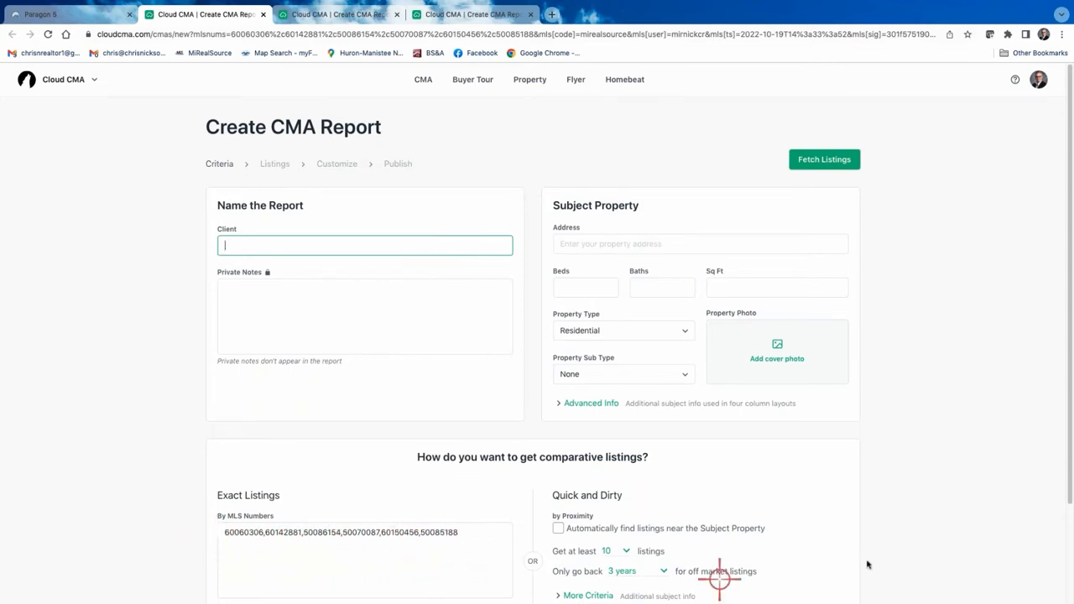
Enter the client's full name in the report's Client field.
scroll(994, 489, "down", 3)
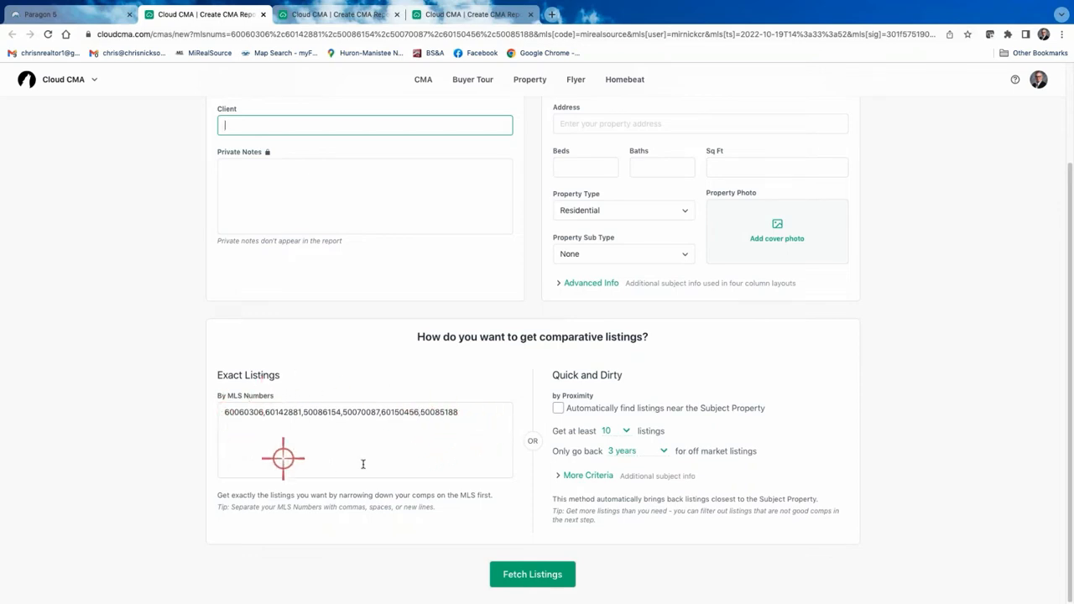
scroll(424, 417, "up", 2)
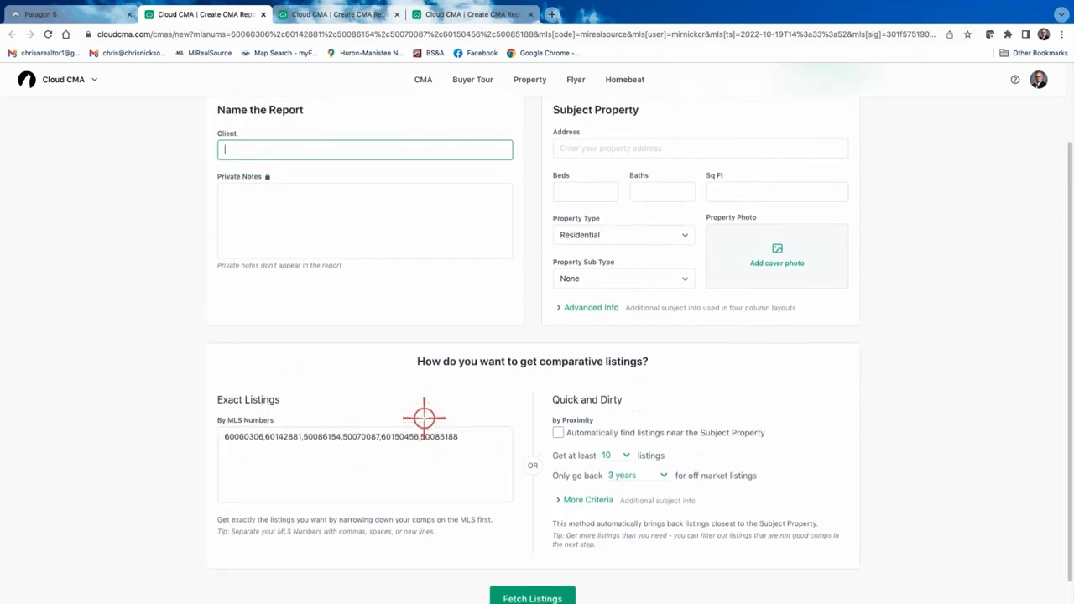
scroll(334, 467, "up", 1)
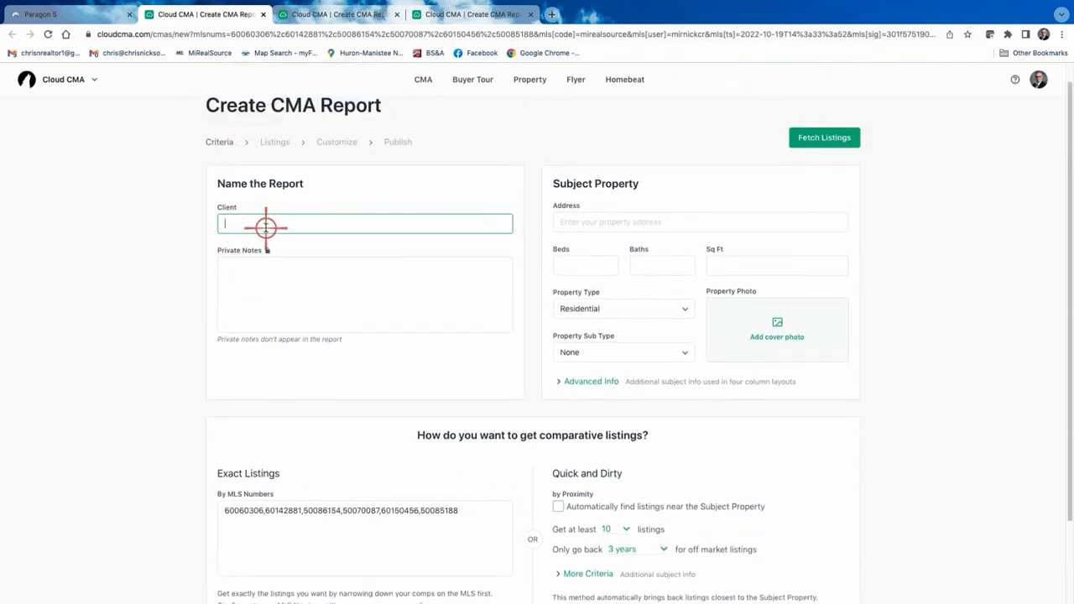
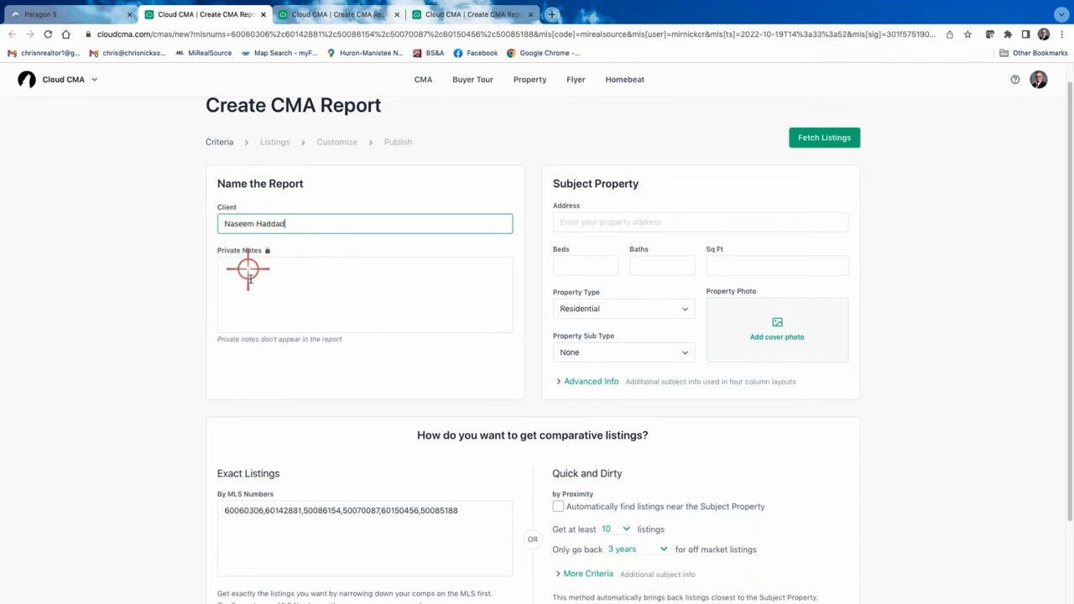
left_click(263, 281)
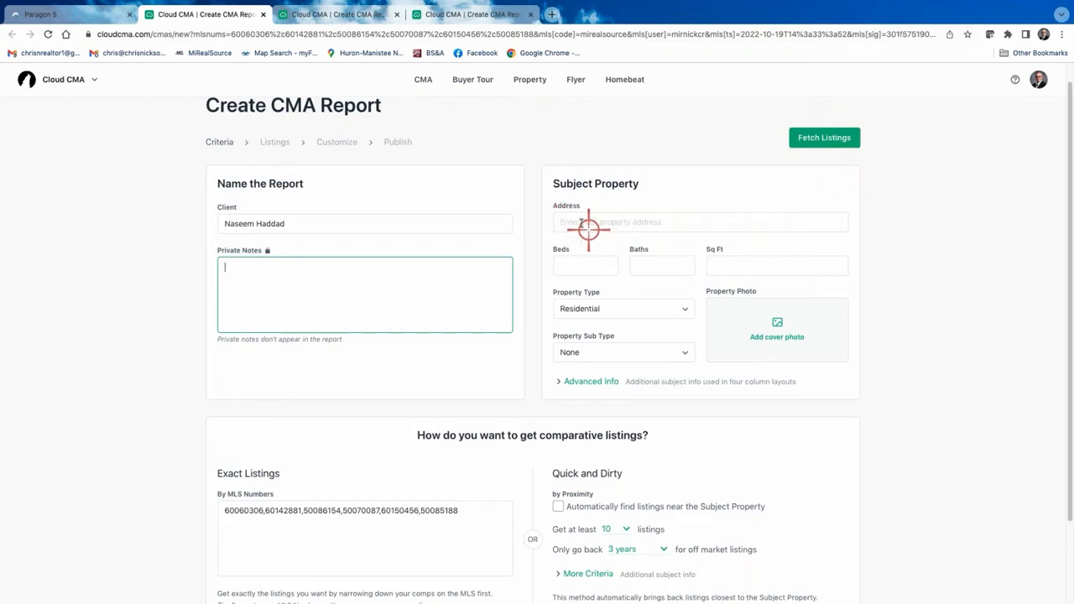
left_click(582, 222)
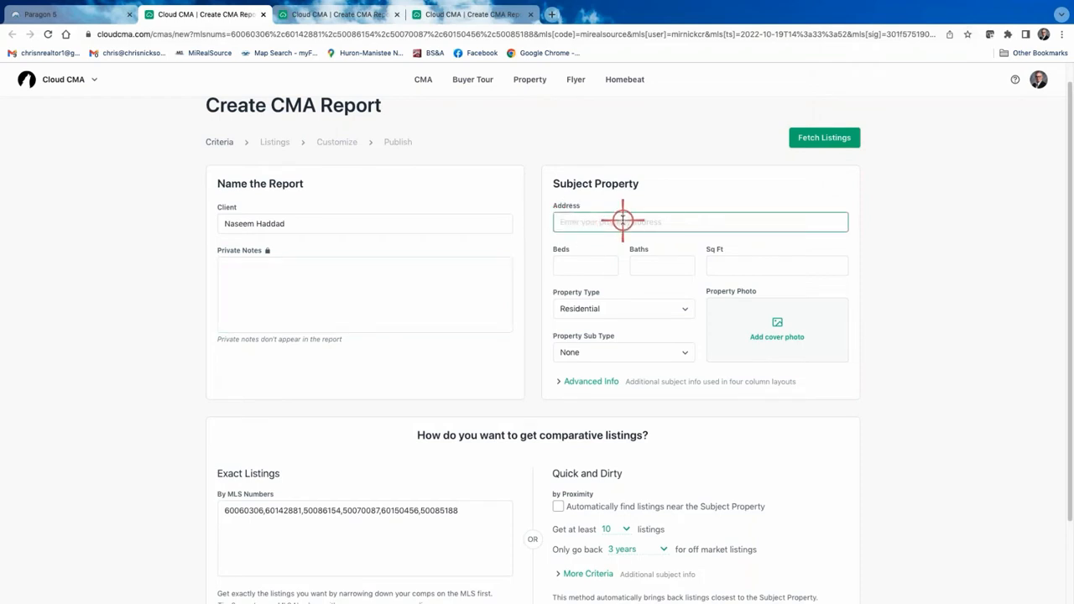
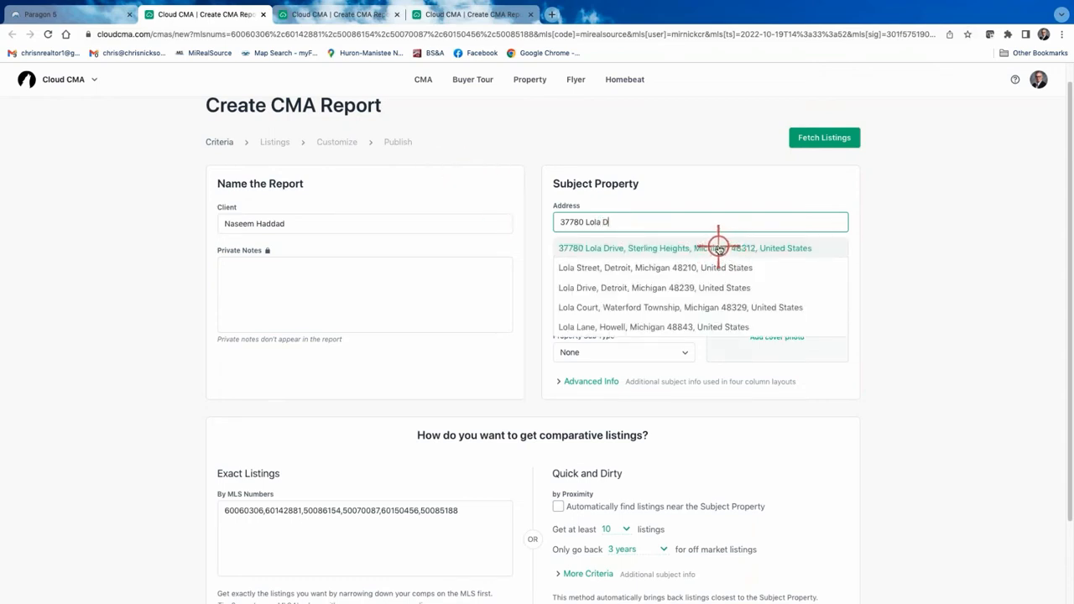
left_click(719, 248)
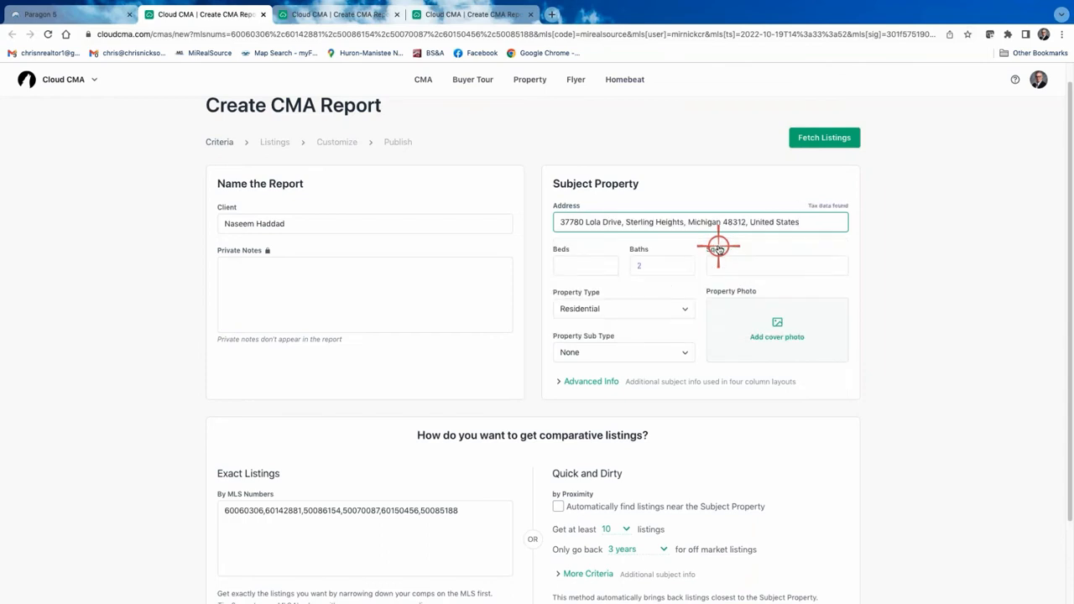
left_click(588, 265)
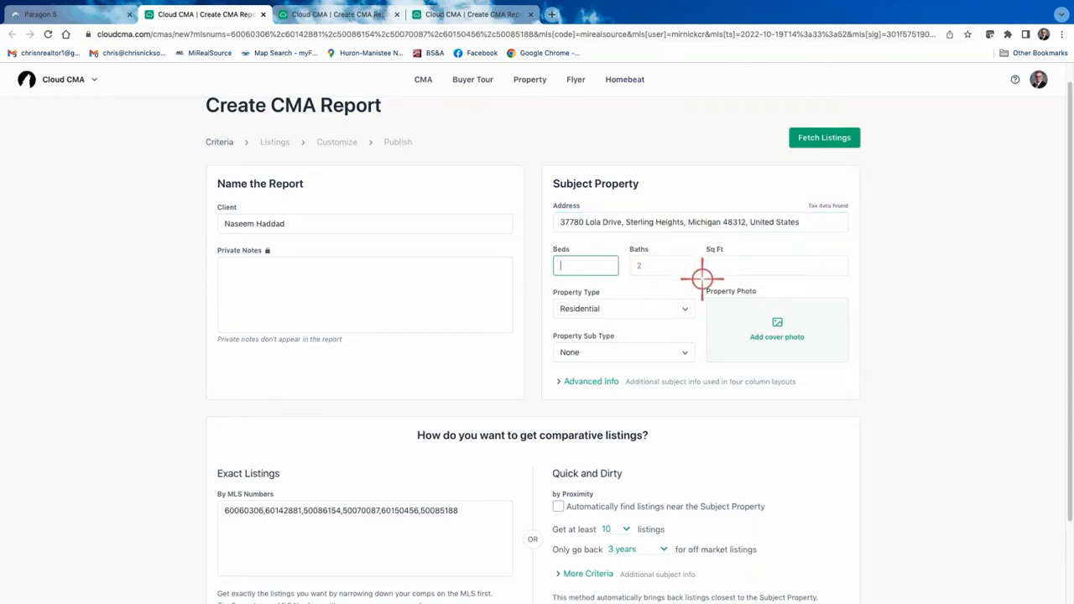
type("3")
left_click(738, 265)
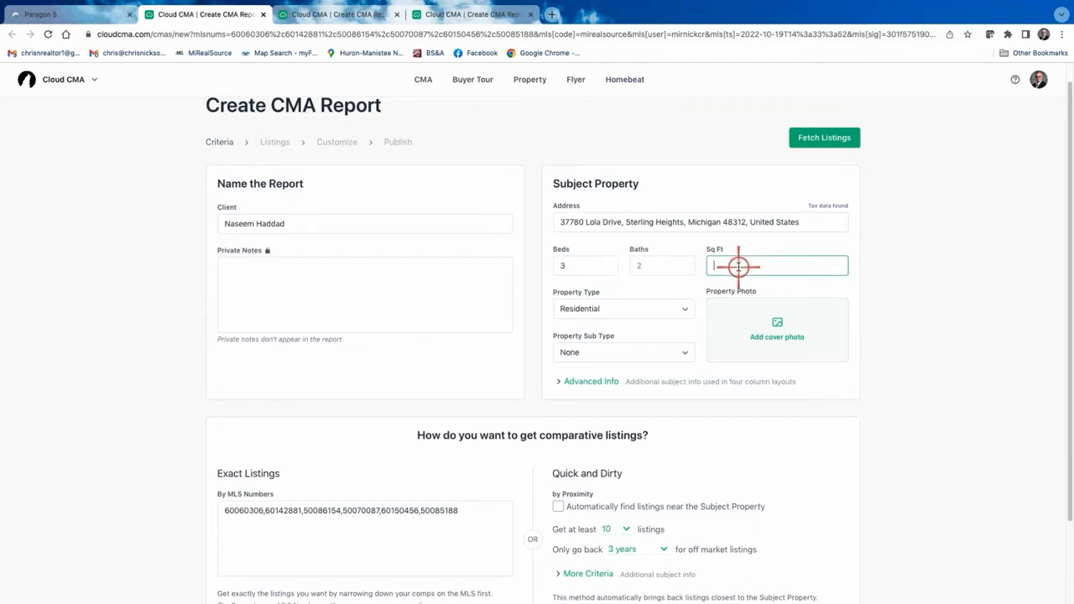
type("1876")
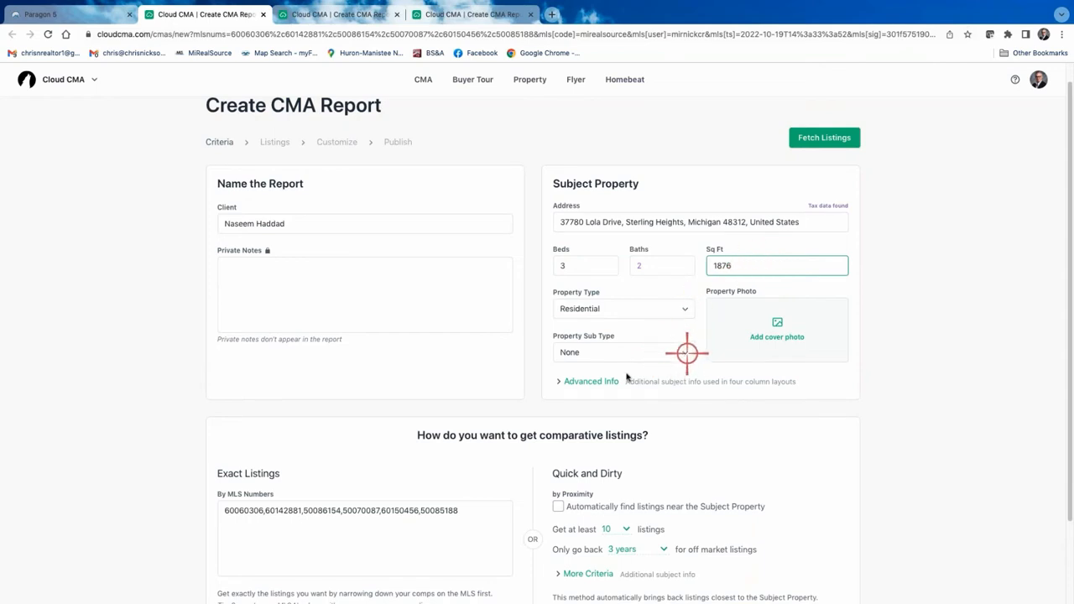
left_click(591, 383)
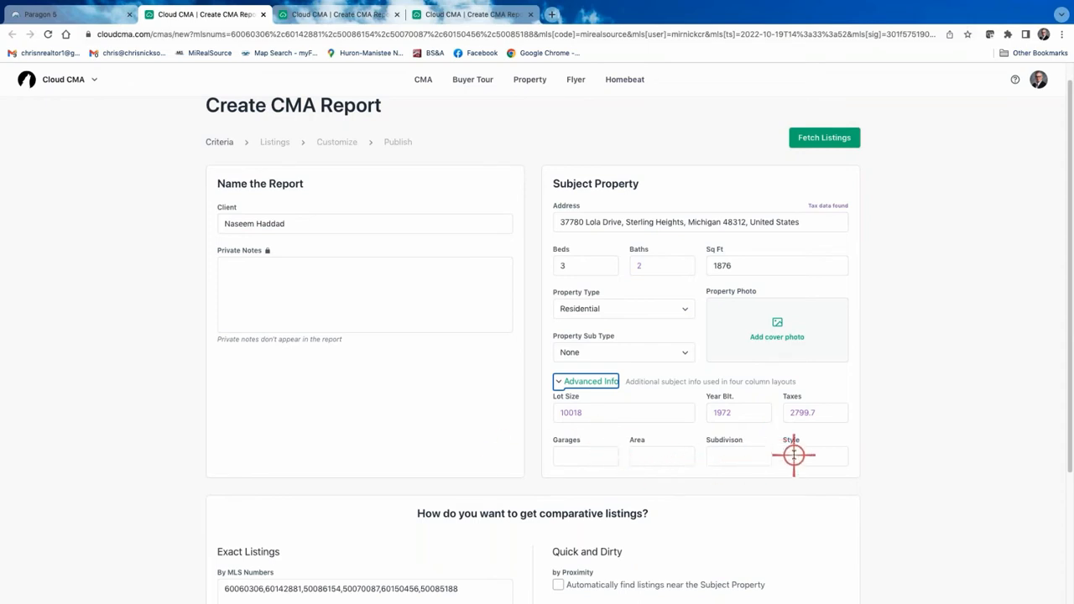
Record 2 garages and Ranch style in the subject property's advanced info.
left_click(599, 458)
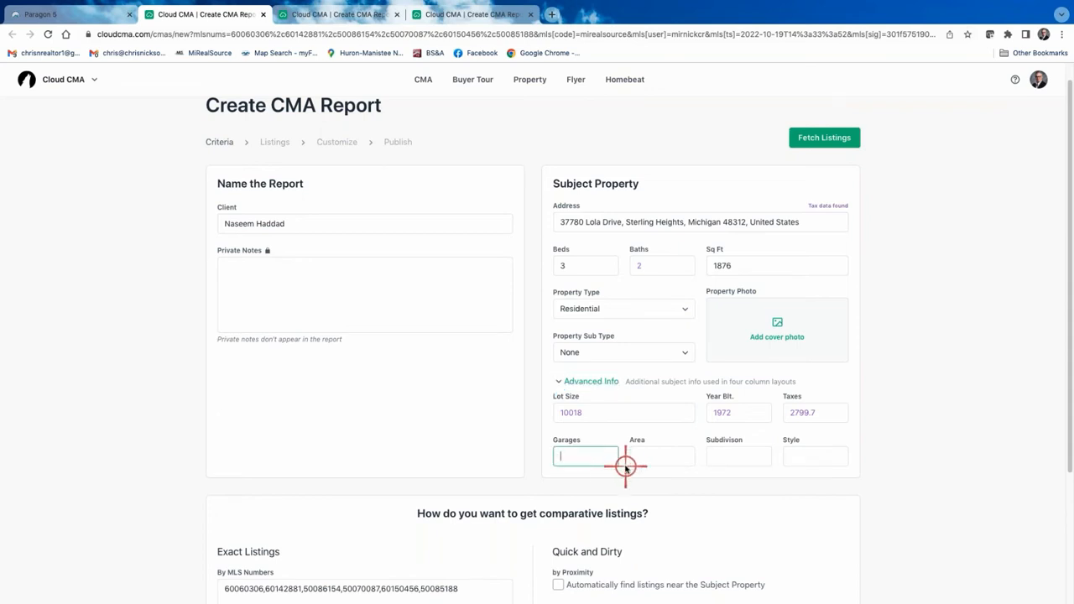
type("2")
left_click(808, 457)
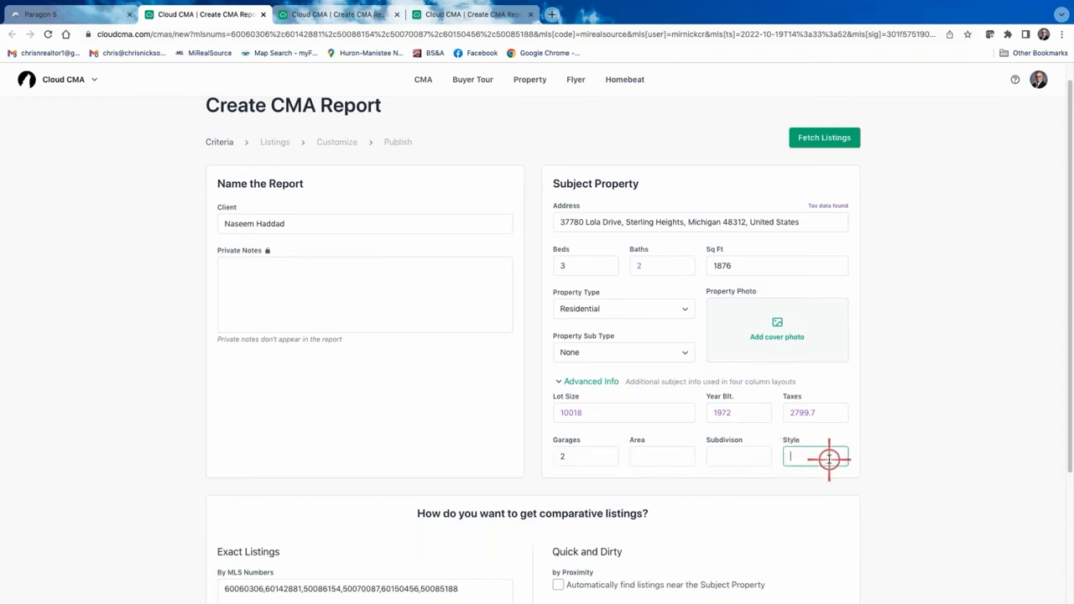
type("Ranch")
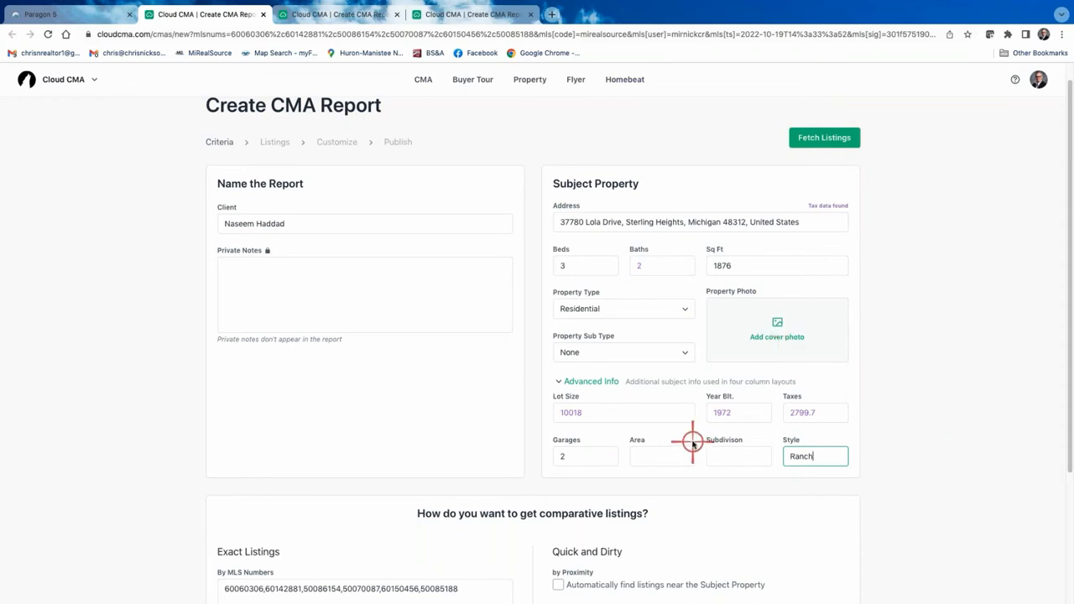
scroll(694, 443, "down", 1)
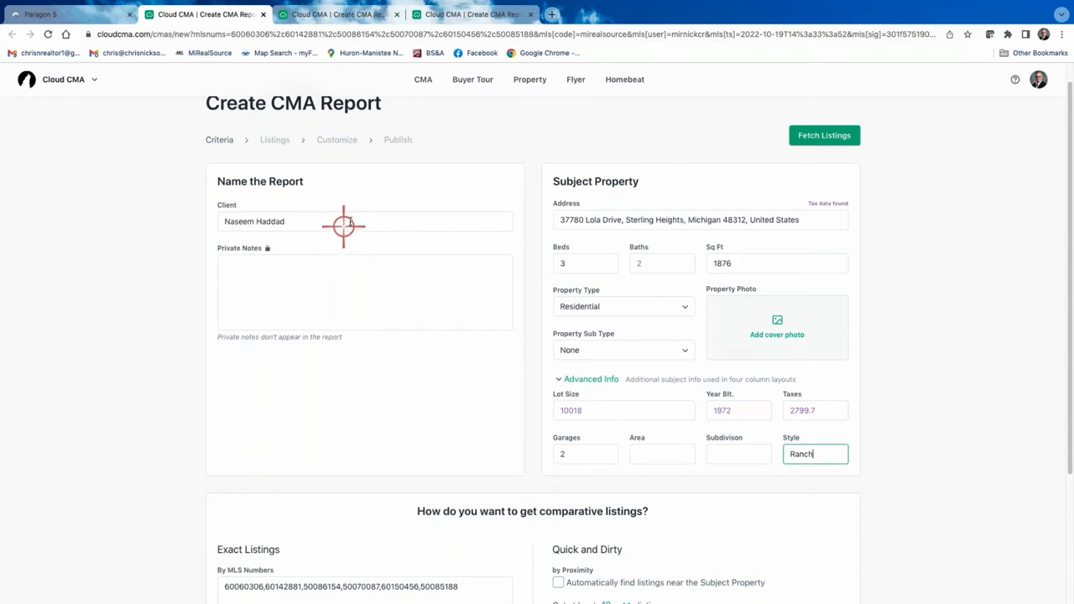
scroll(360, 521, "down", 2)
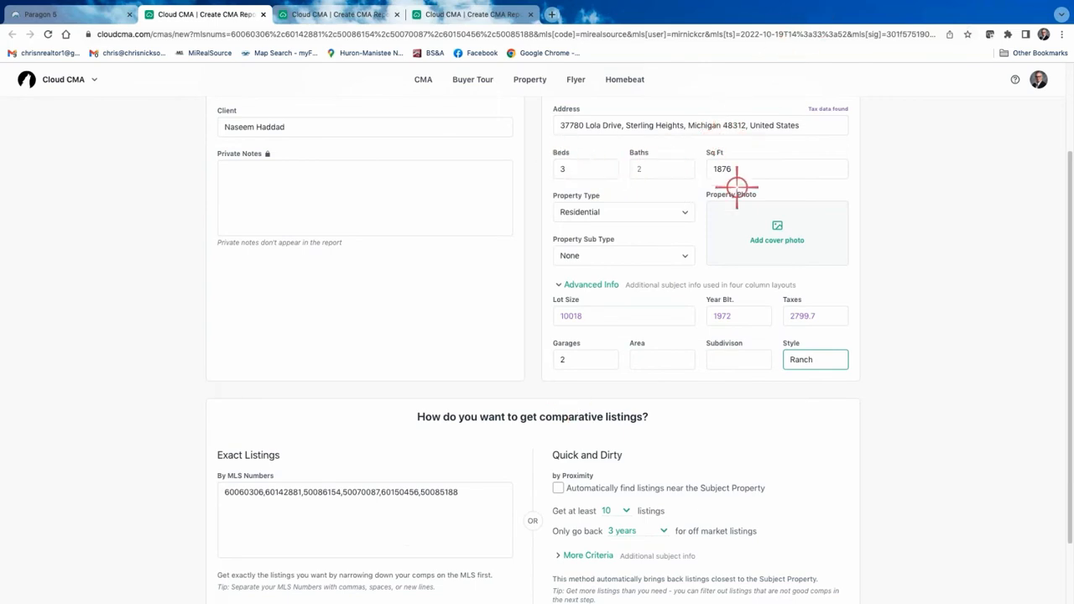
scroll(708, 370, "up", 3)
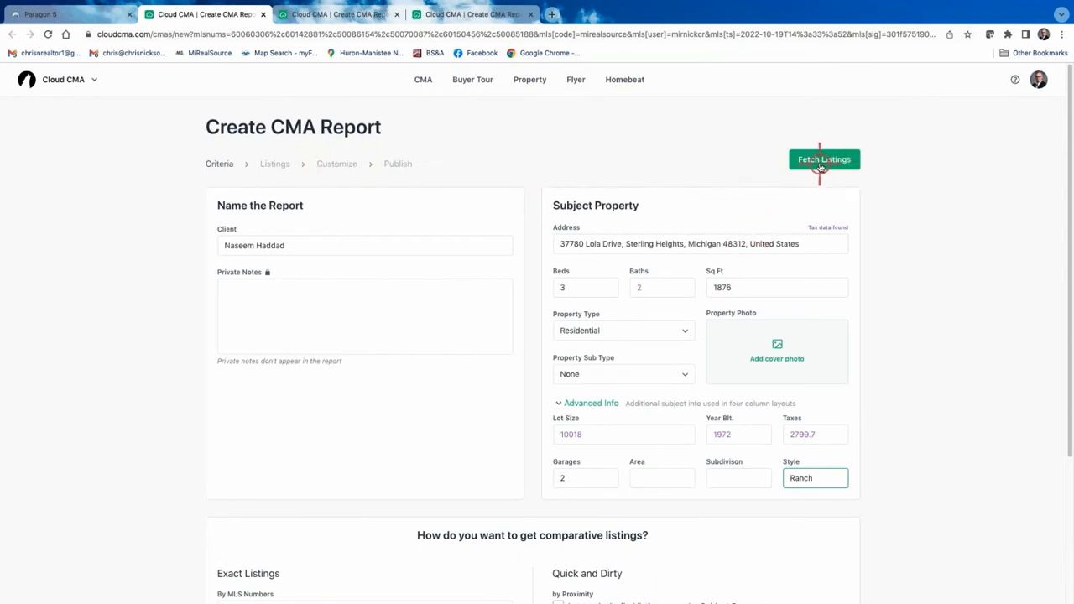
scroll(522, 585, "down", 5)
scroll(697, 377, "up", 3)
Fetch the comparable listings and sort them by price, lowest first.
left_click(828, 160)
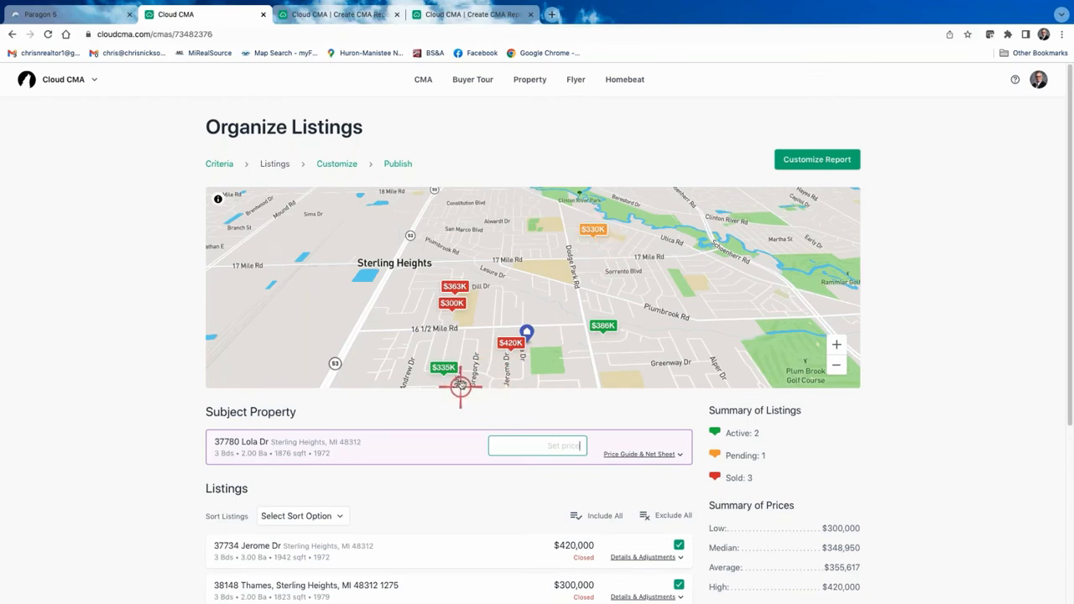
scroll(81, 384, "down", 2)
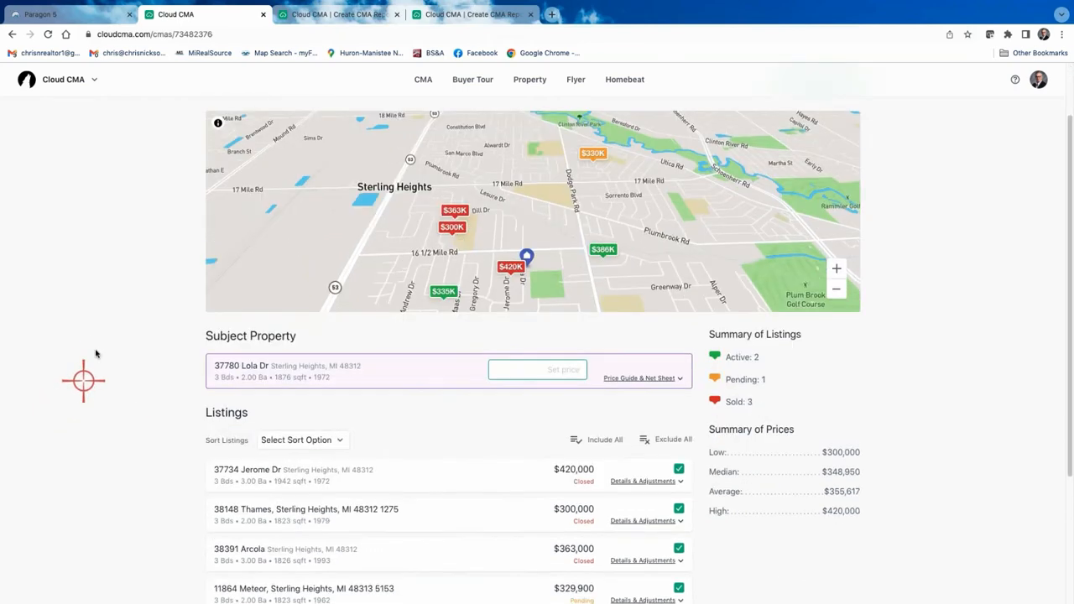
scroll(97, 354, "down", 3)
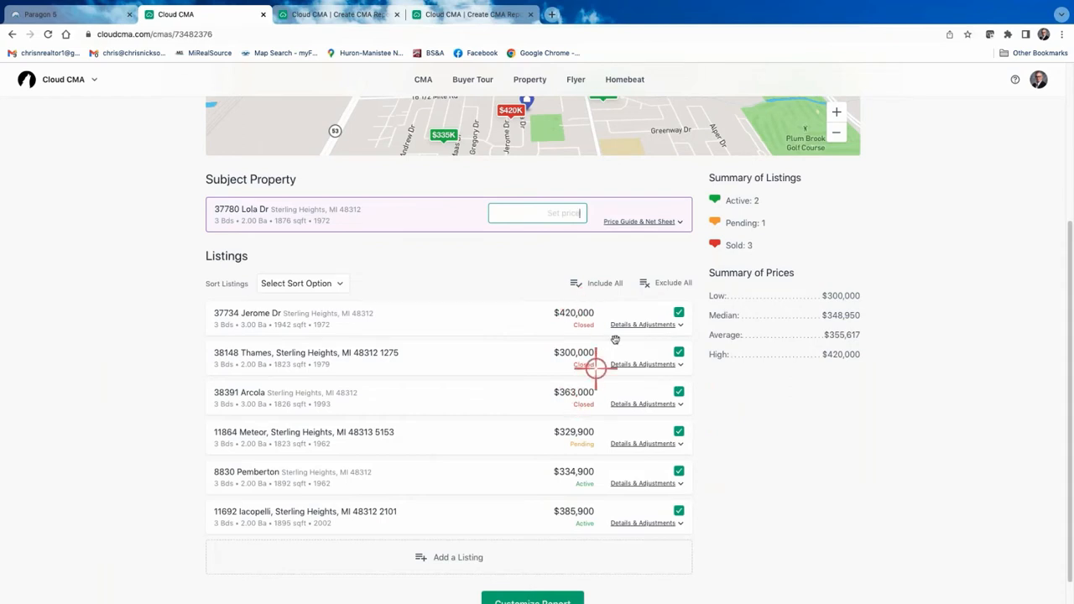
left_click(341, 285)
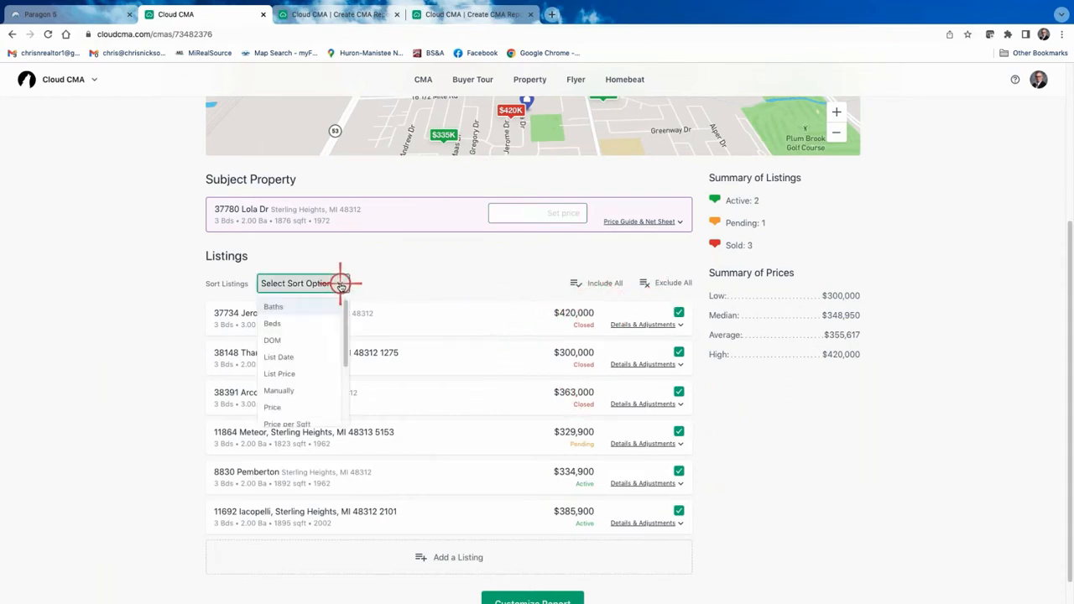
left_click(277, 389)
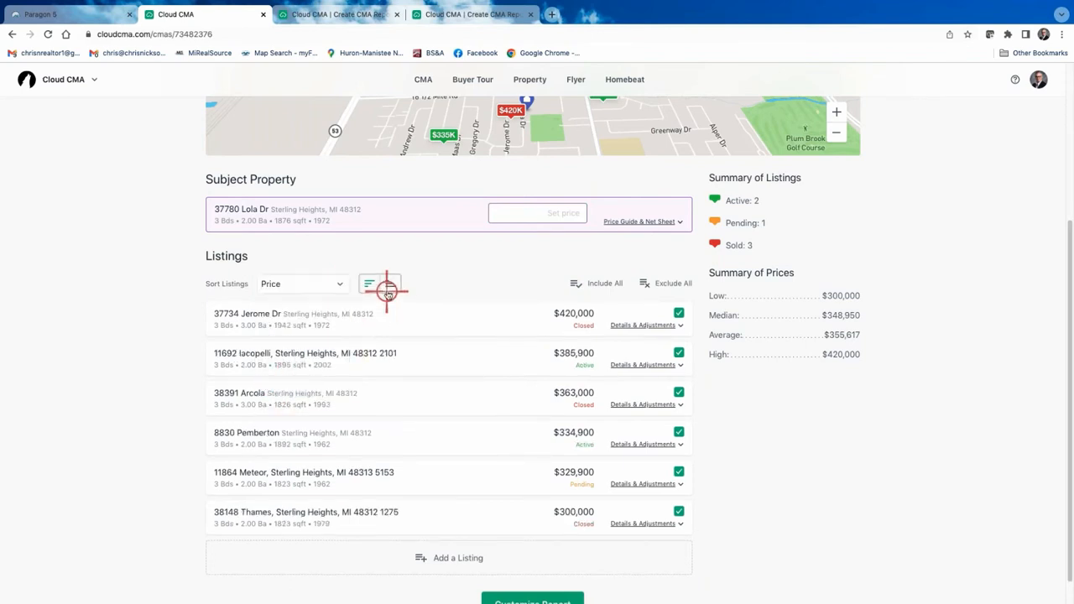
left_click(392, 283)
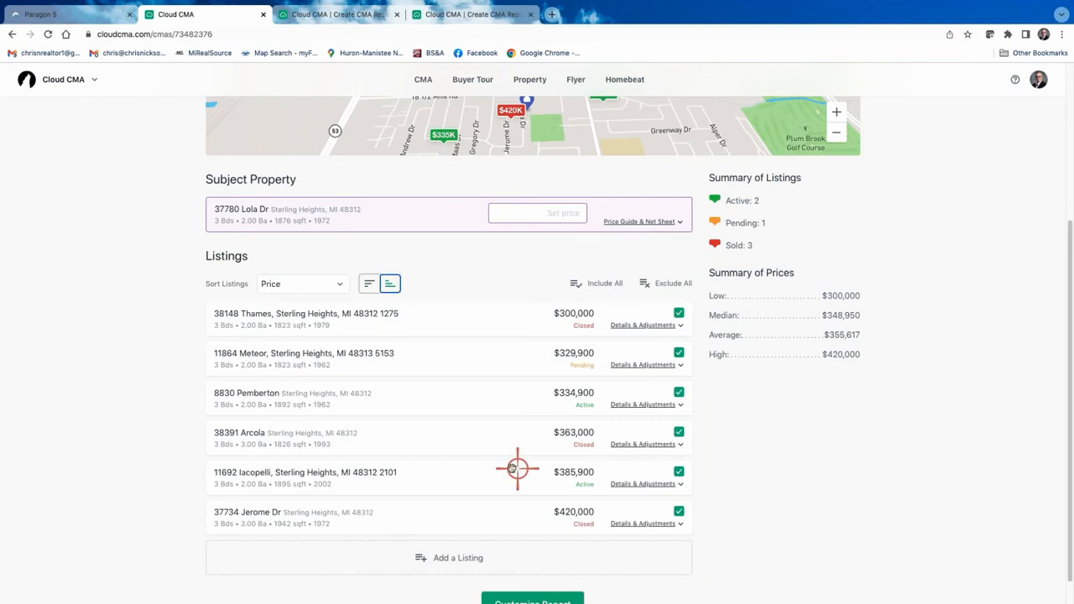
Re-sort the comparables by status, reversed so closed sales come first.
left_click(337, 283)
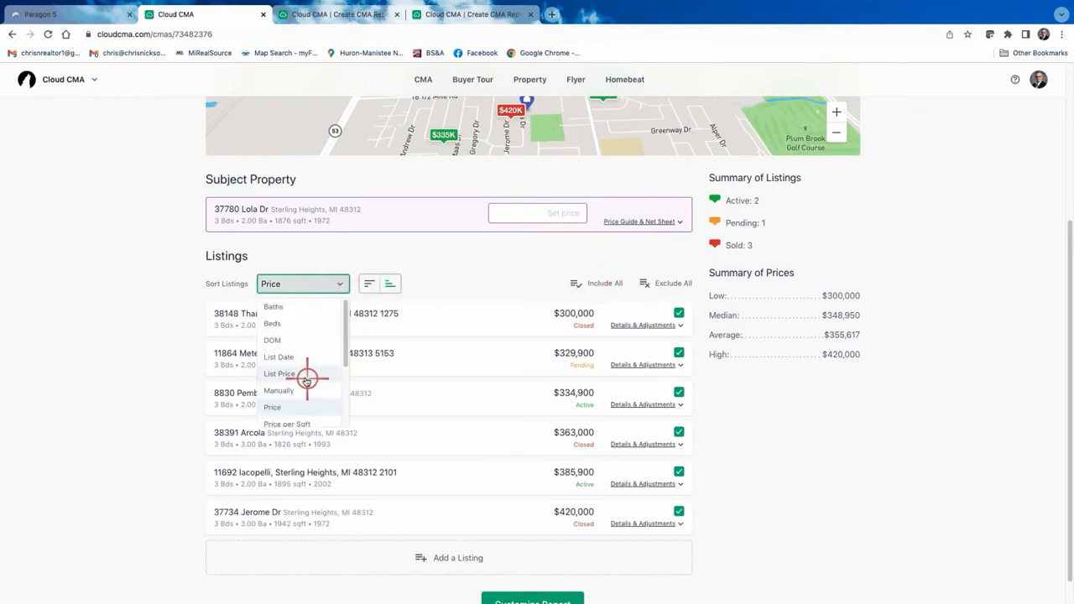
scroll(308, 377, "up", 1)
scroll(335, 407, "down", 1)
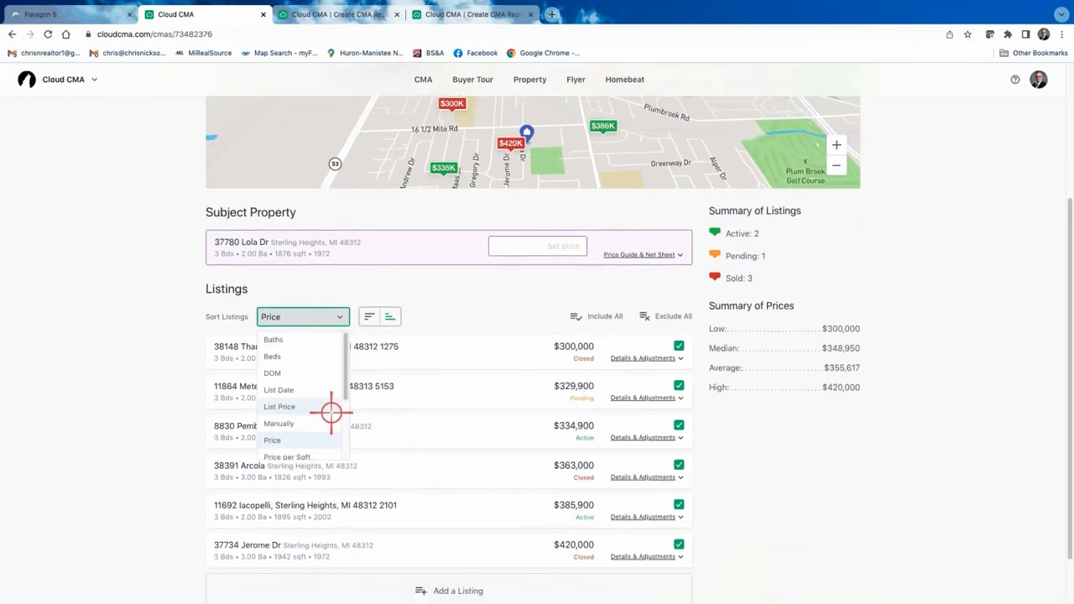
left_click_drag(347, 360, 345, 425)
left_click(280, 423)
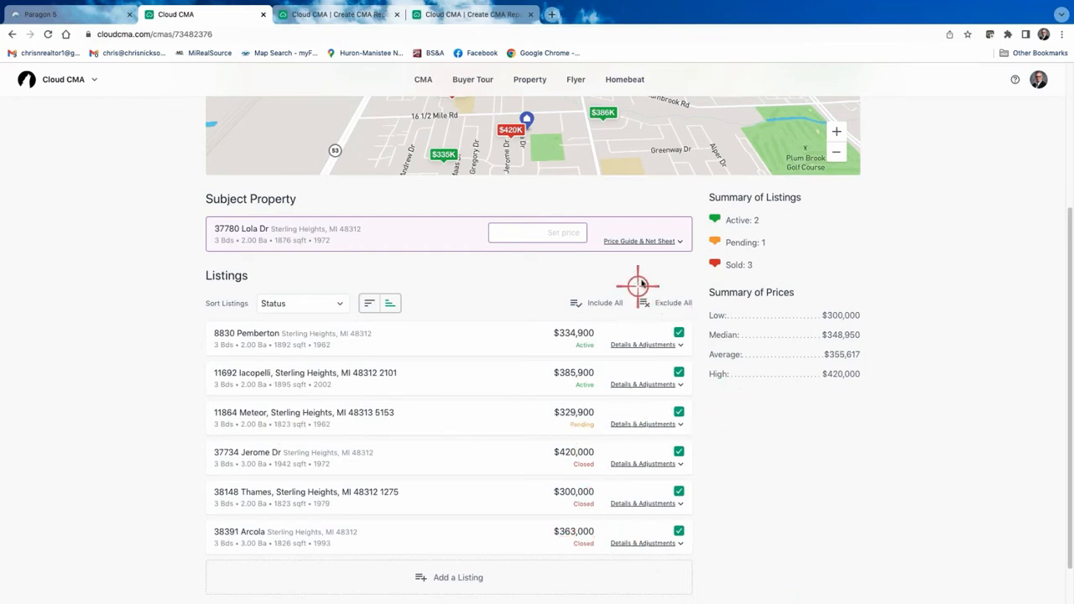
left_click(367, 305)
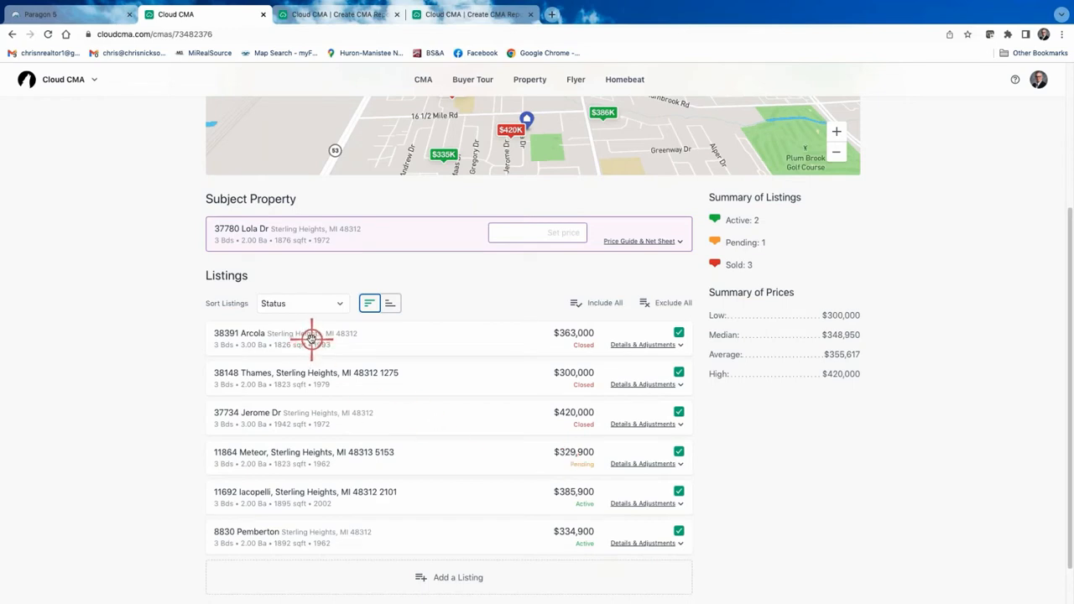
mouse_move(312, 338)
left_mouse_down()
mouse_move(295, 383)
mouse_move(309, 383)
mouse_move(312, 341)
left_mouse_up()
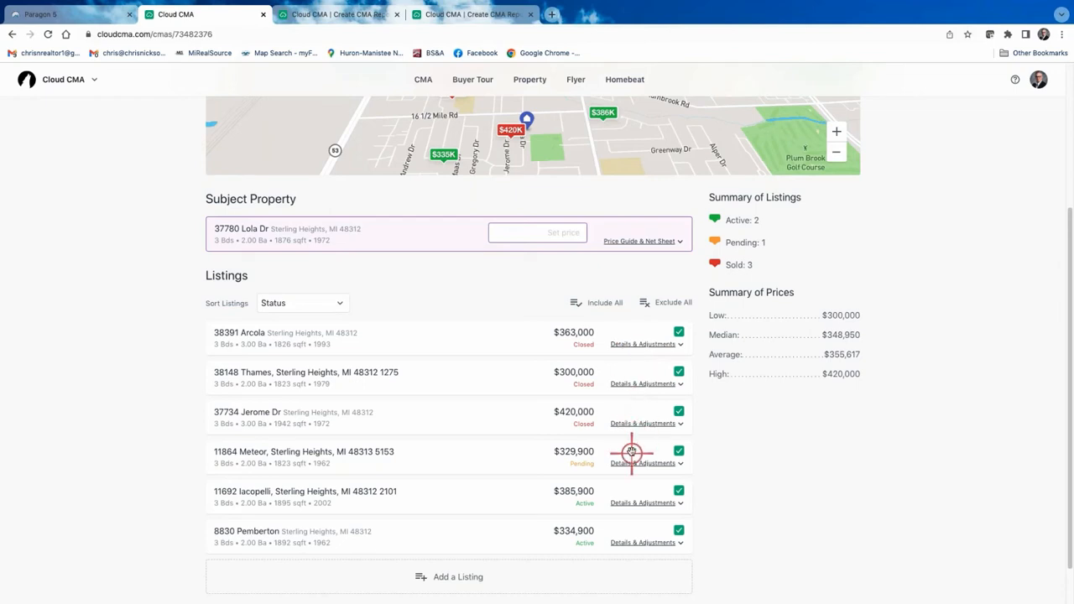
left_click(636, 384)
scroll(583, 446, "down", 5)
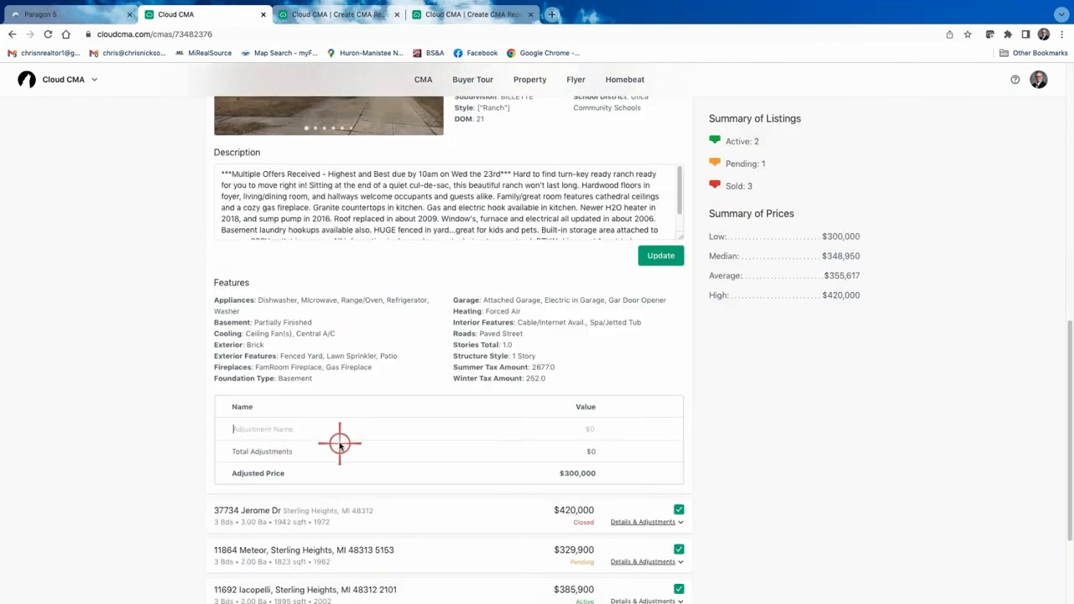
type("Finished Basement")
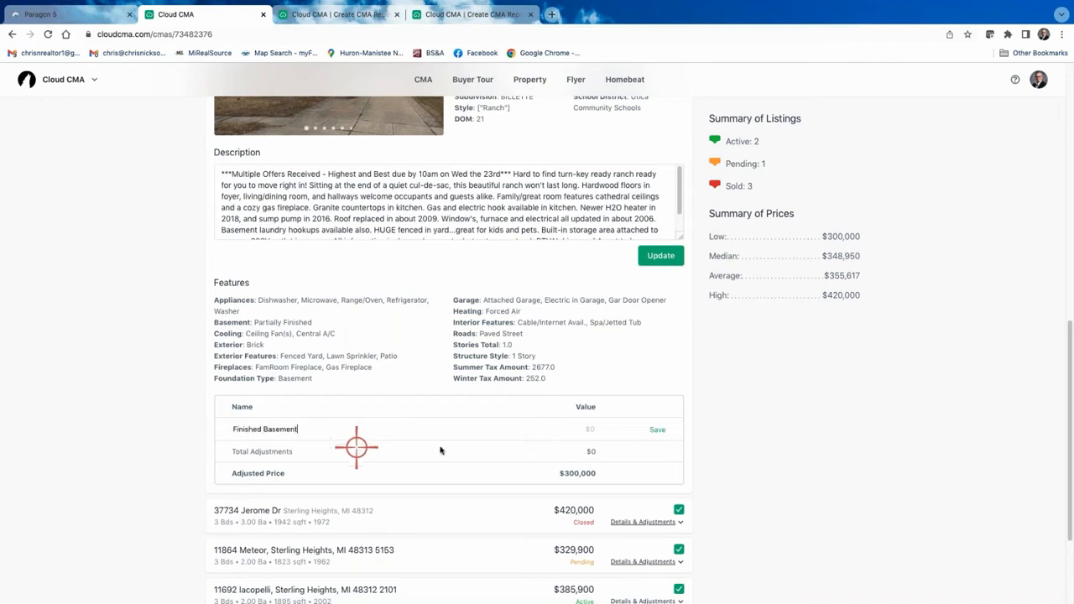
type("100000")
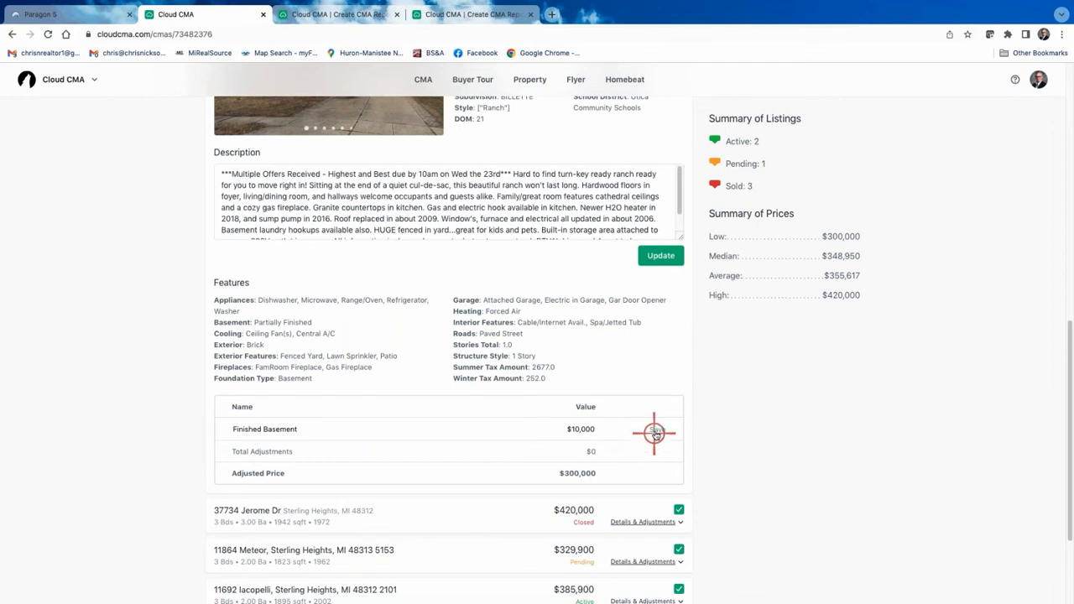
left_click(655, 431)
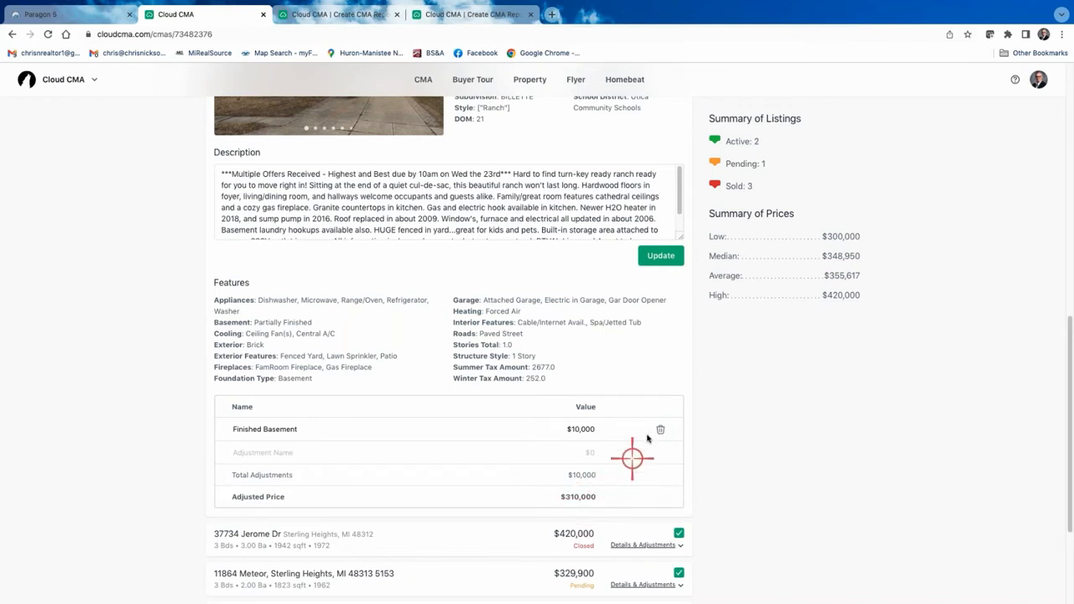
left_click(663, 432)
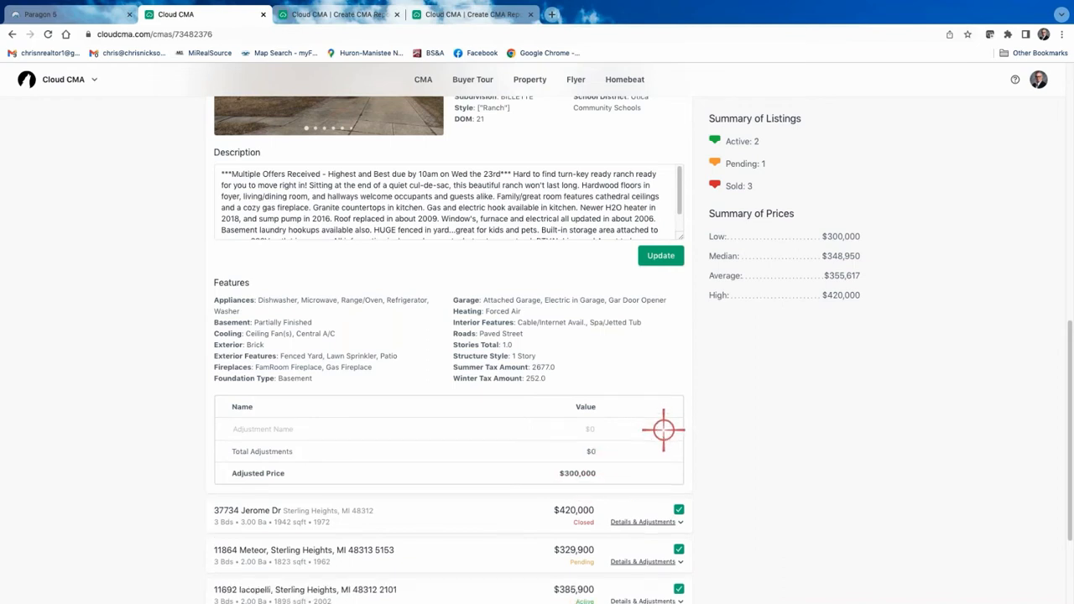
scroll(639, 327, "up", 5)
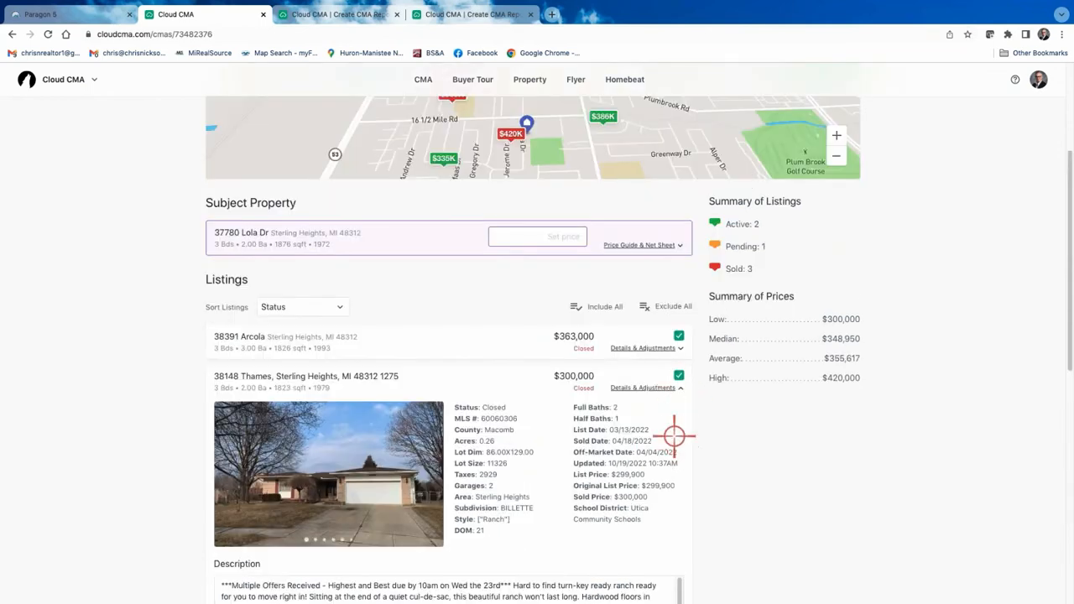
scroll(679, 452, "down", 2)
left_click(684, 256)
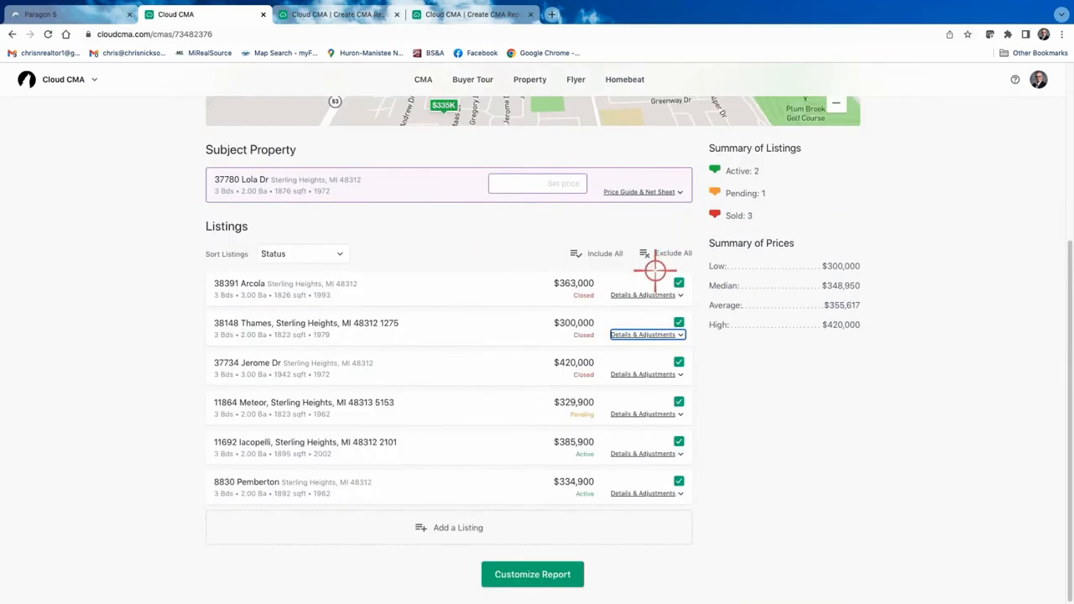
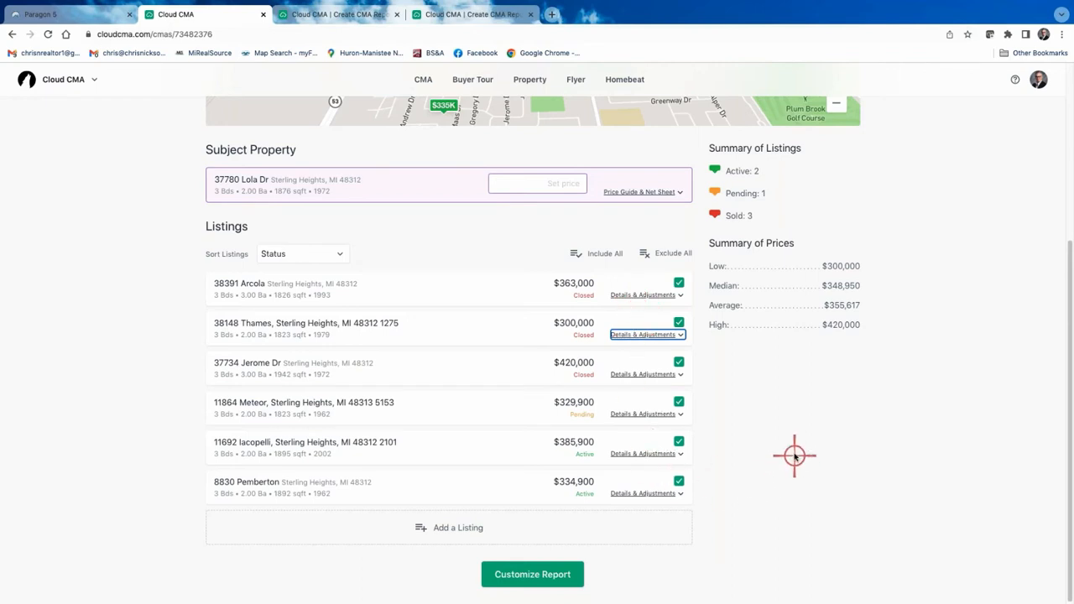
Leave the Organize Listings page for the Customize CMA Report page.
scroll(791, 446, "up", 3)
scroll(787, 440, "down", 1)
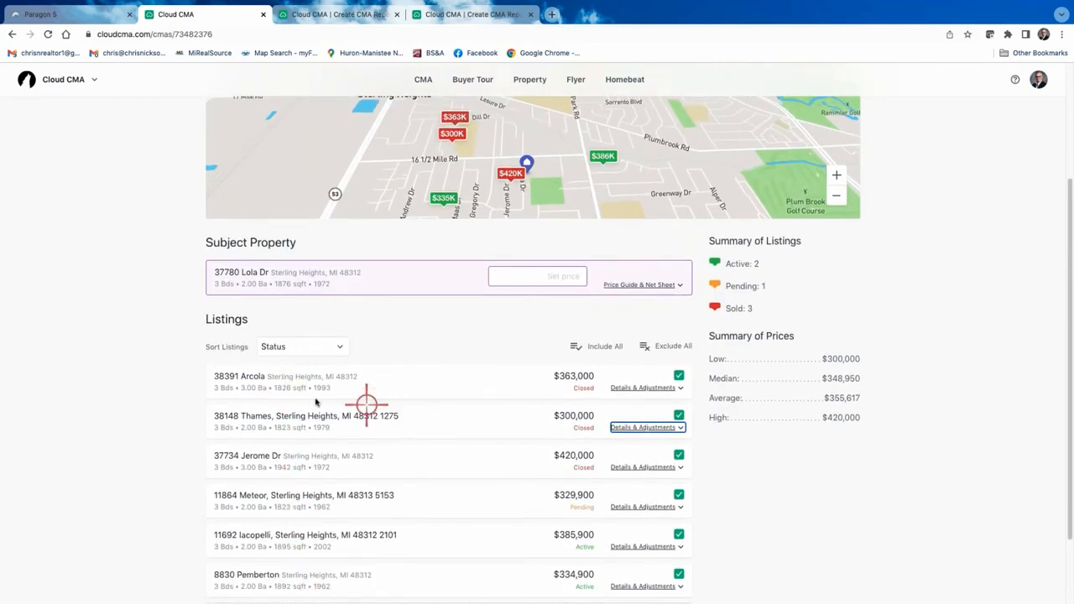
scroll(419, 390, "down", 2)
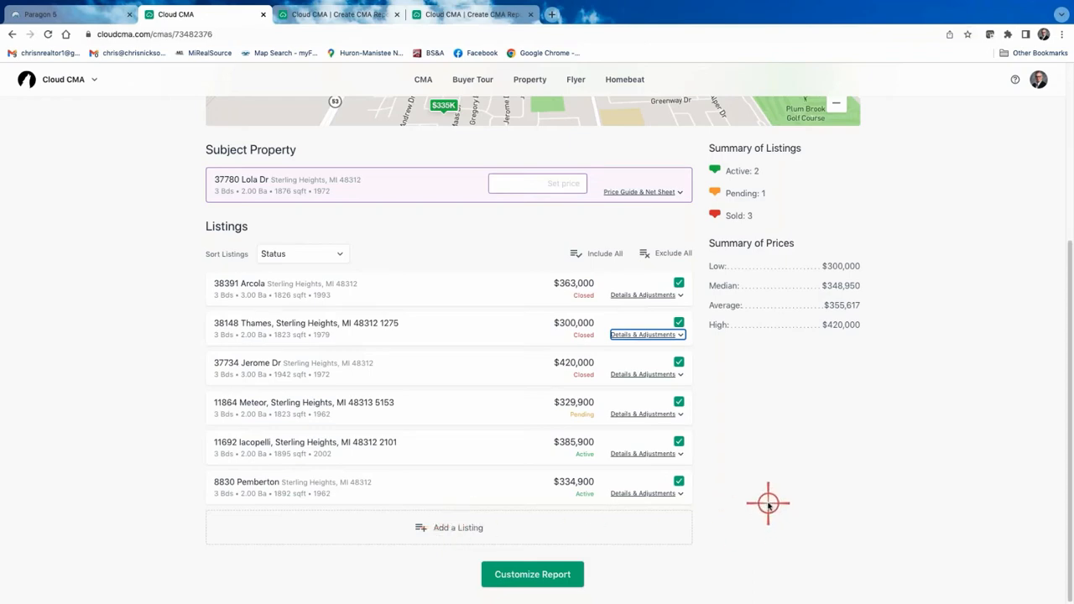
scroll(768, 504, "up", 5)
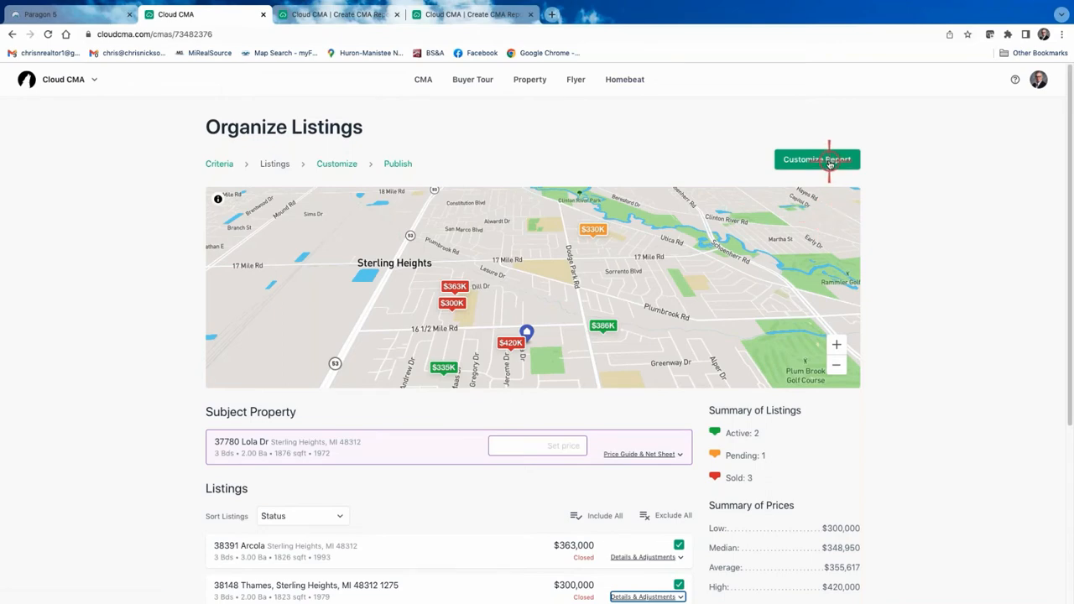
scroll(499, 512, "down", 5)
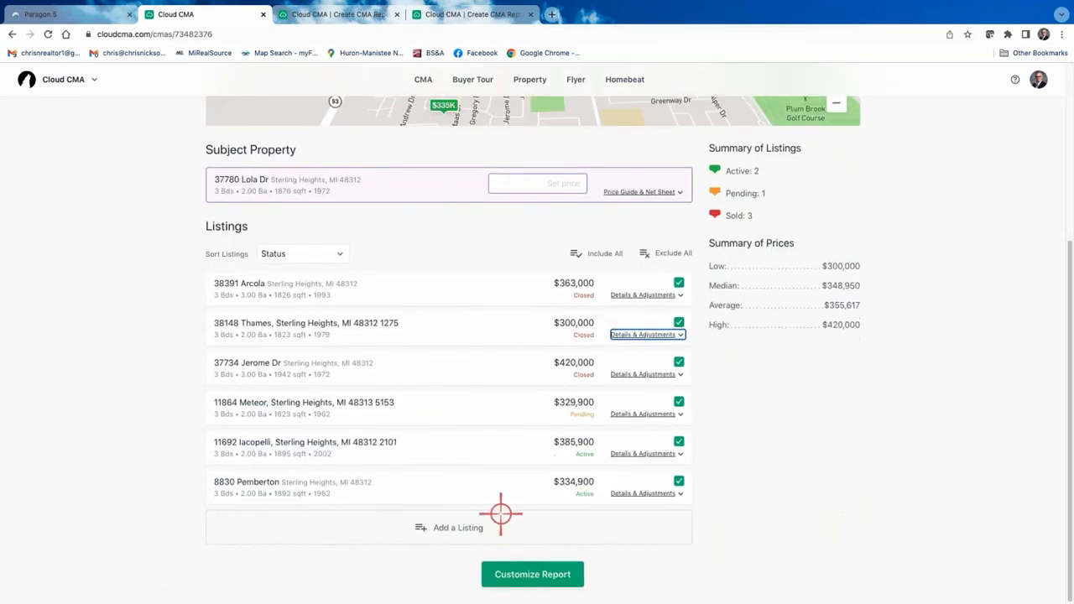
scroll(448, 411, "up", 5)
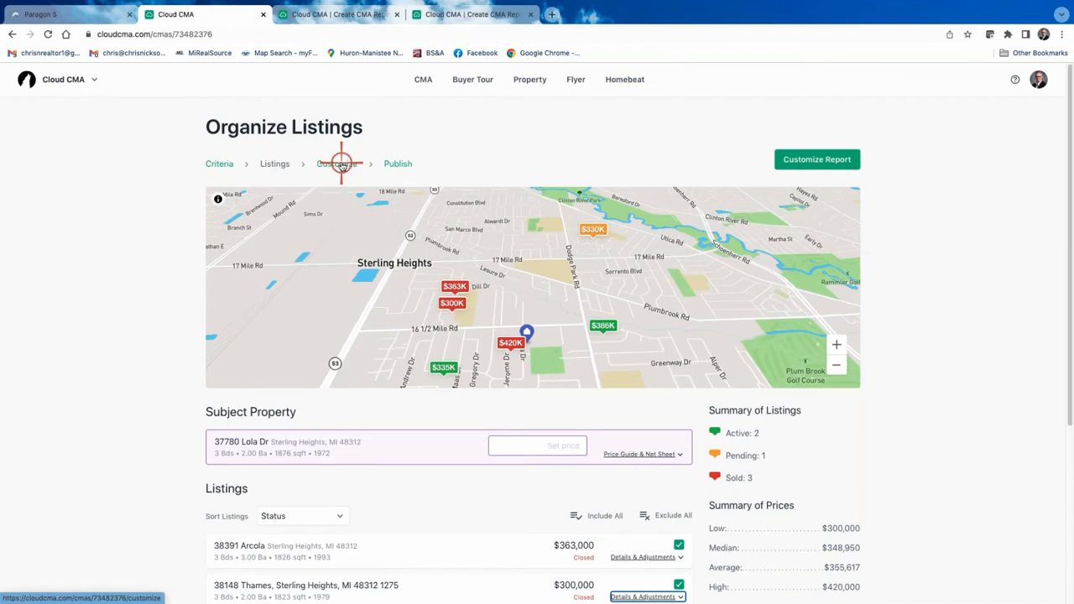
left_click(828, 159)
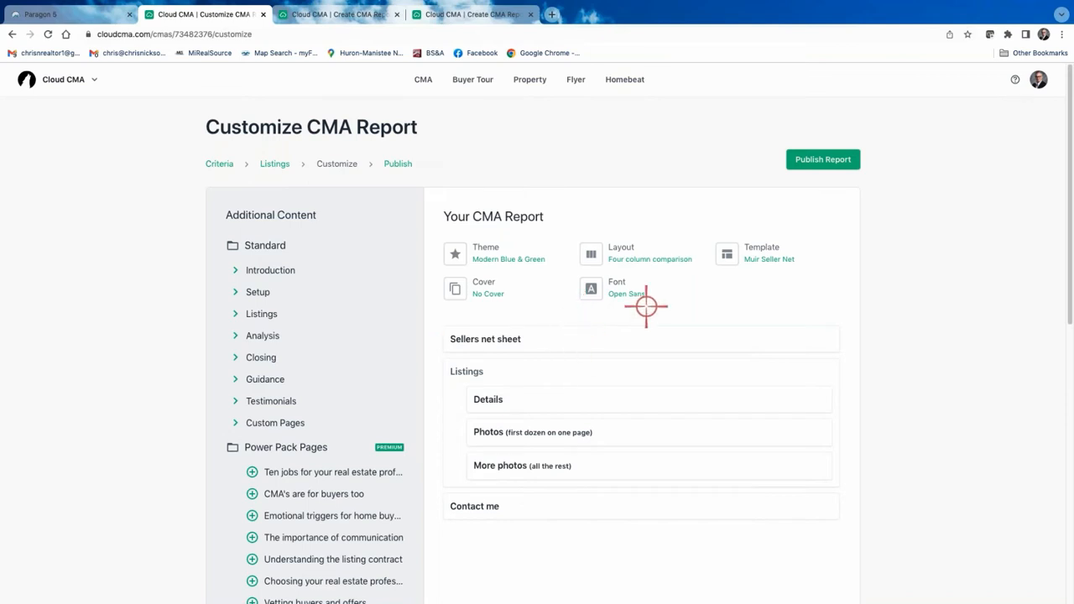
Browse the theme list and reapply Modern Blue & Green, resetting to Default Template and Default Font.
left_click(495, 251)
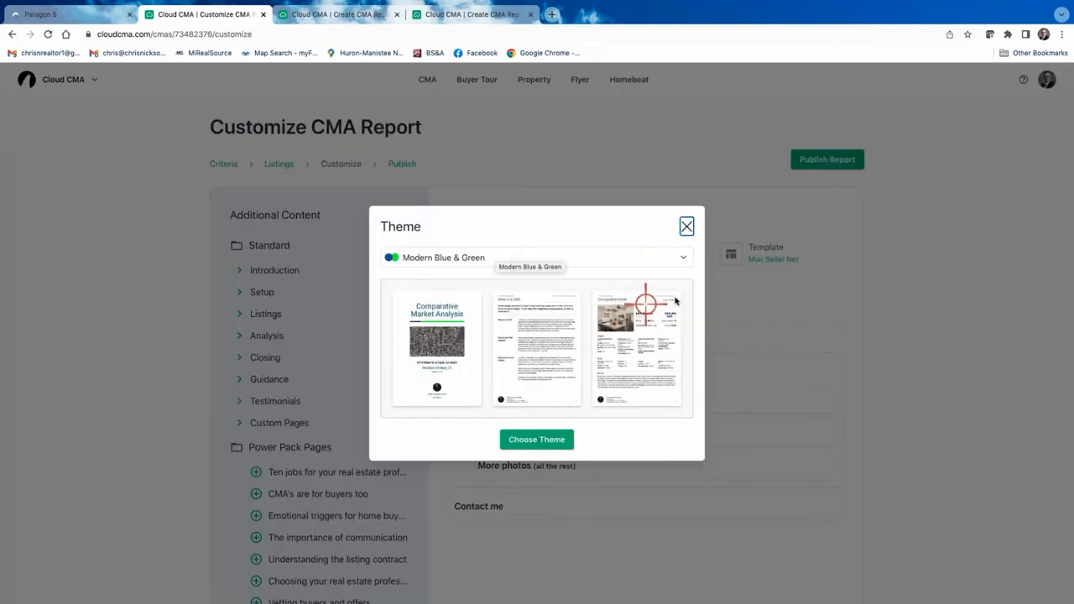
left_click(685, 259)
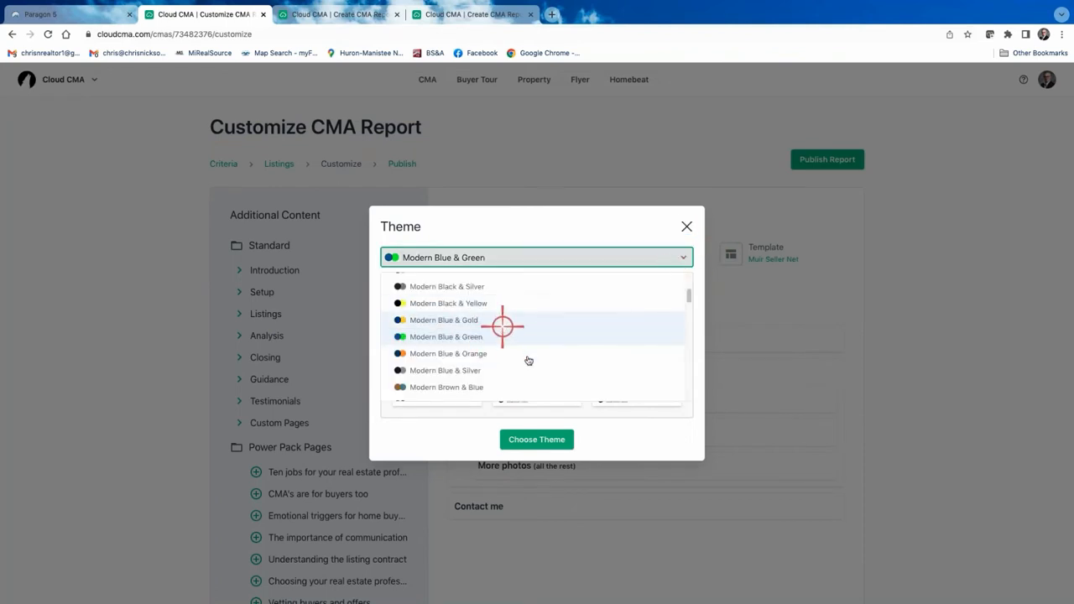
scroll(458, 353, "down", 2)
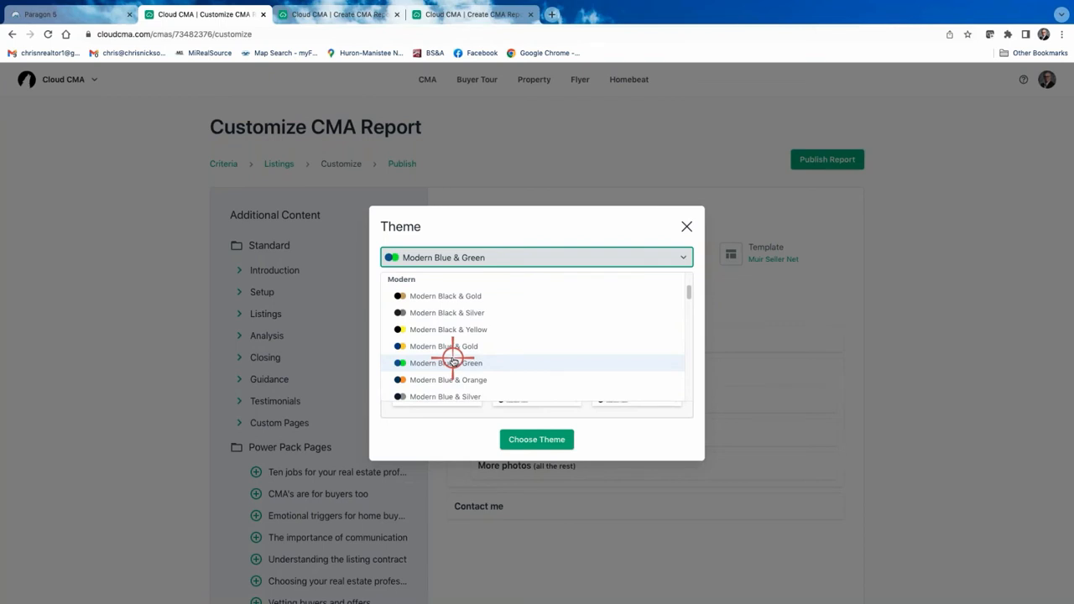
scroll(453, 361, "down", 4)
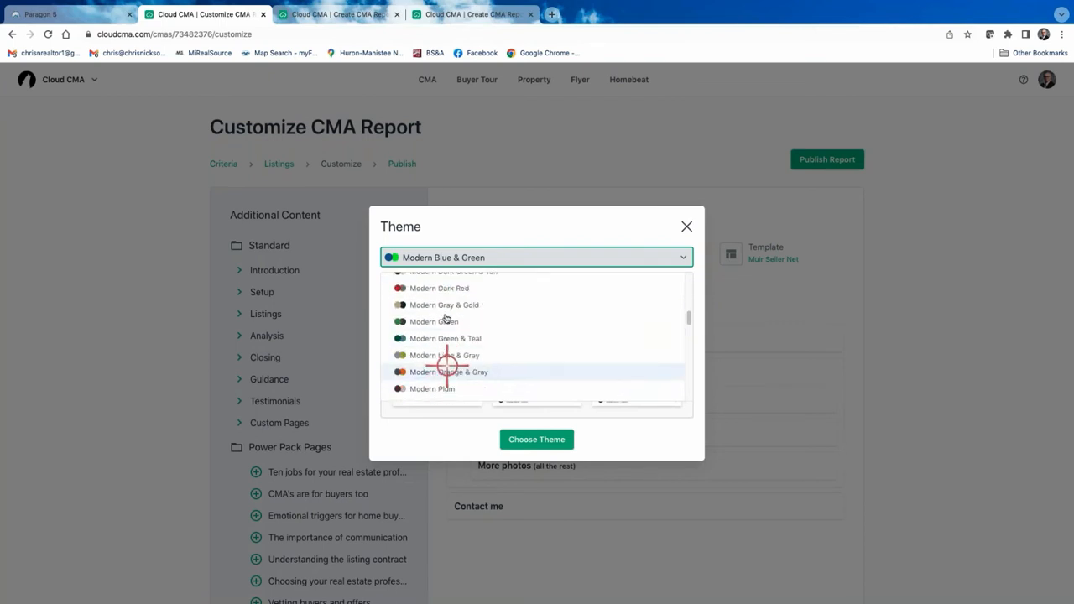
scroll(441, 356, "down", 5)
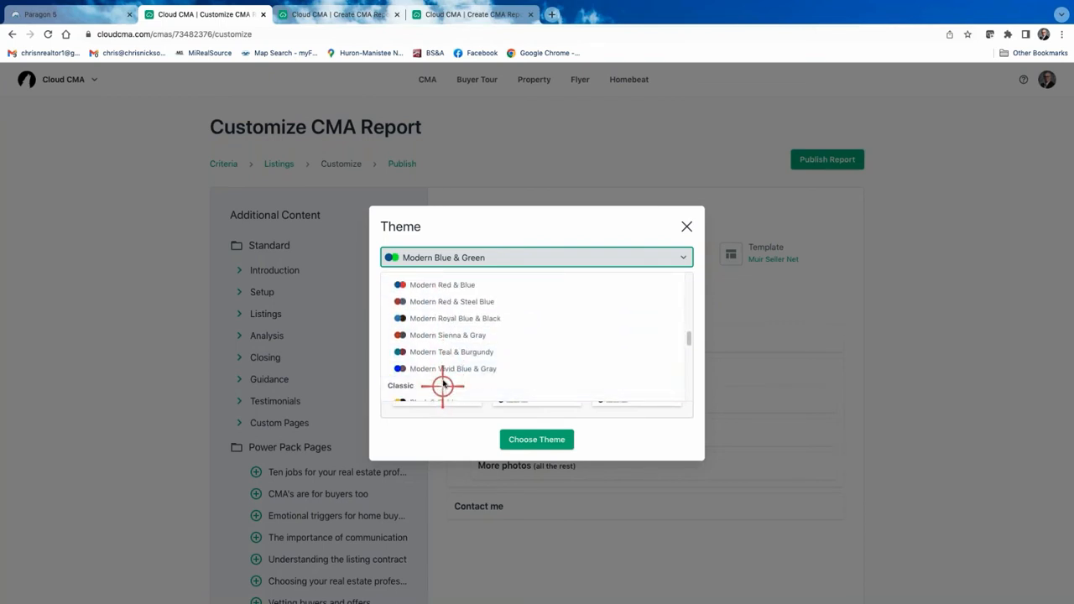
scroll(443, 385, "down", 4)
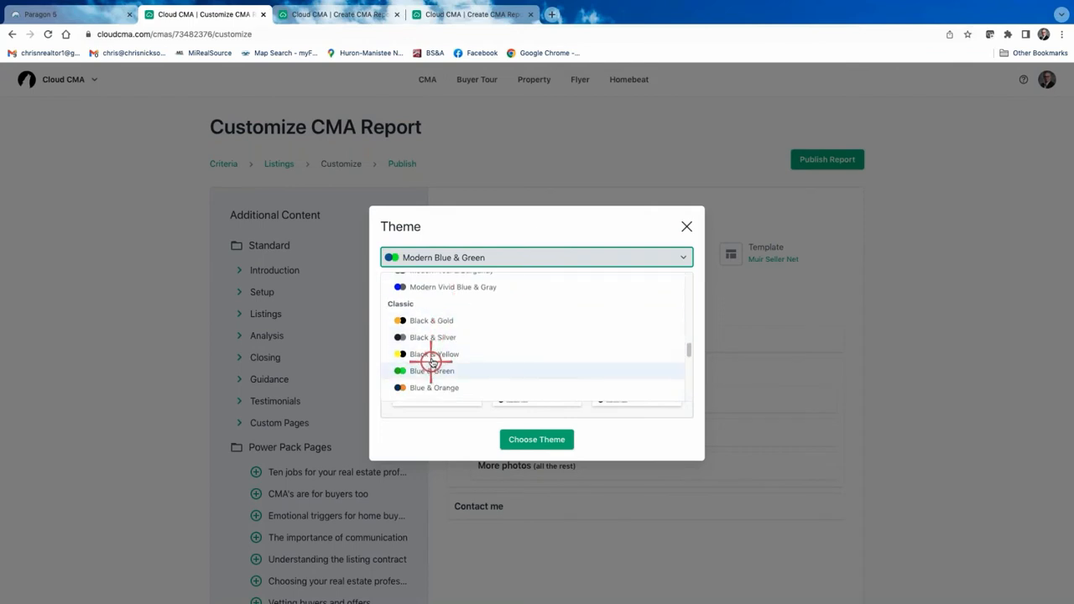
scroll(432, 360, "down", 5)
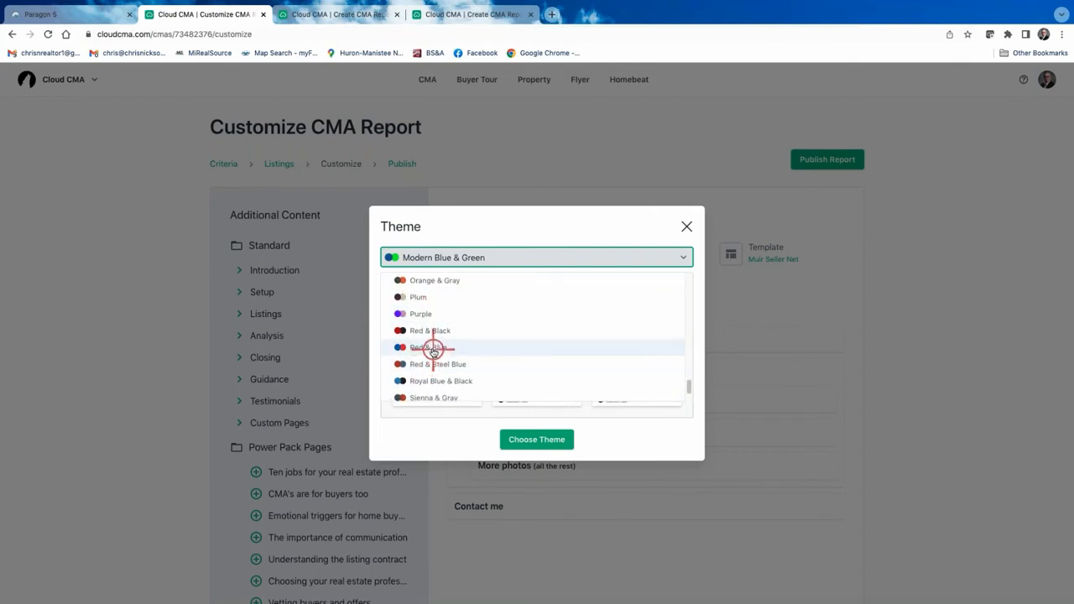
scroll(433, 350, "up", 10)
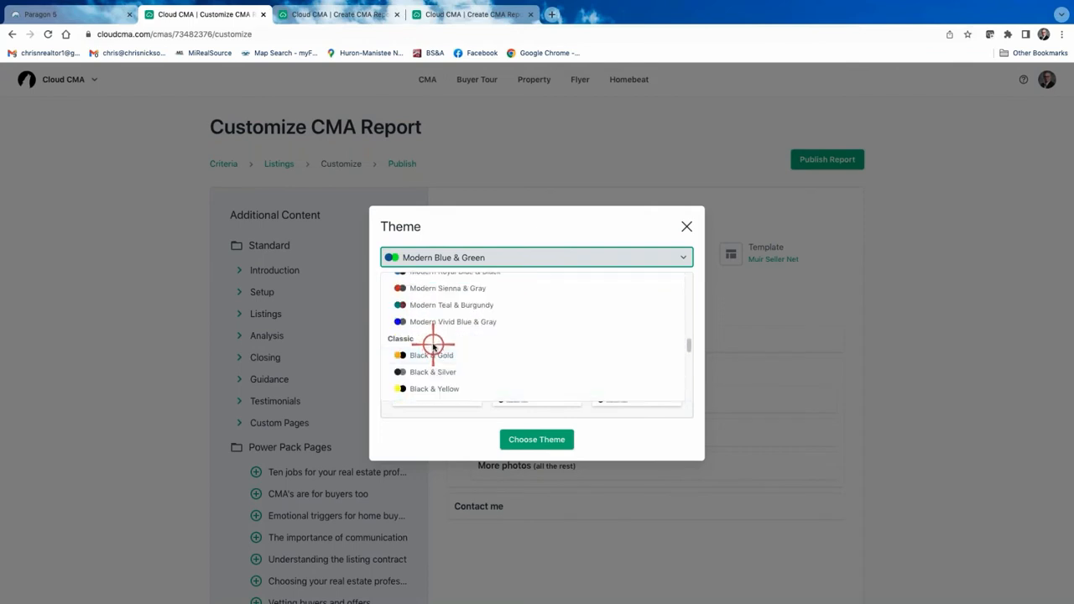
scroll(433, 346, "up", 10)
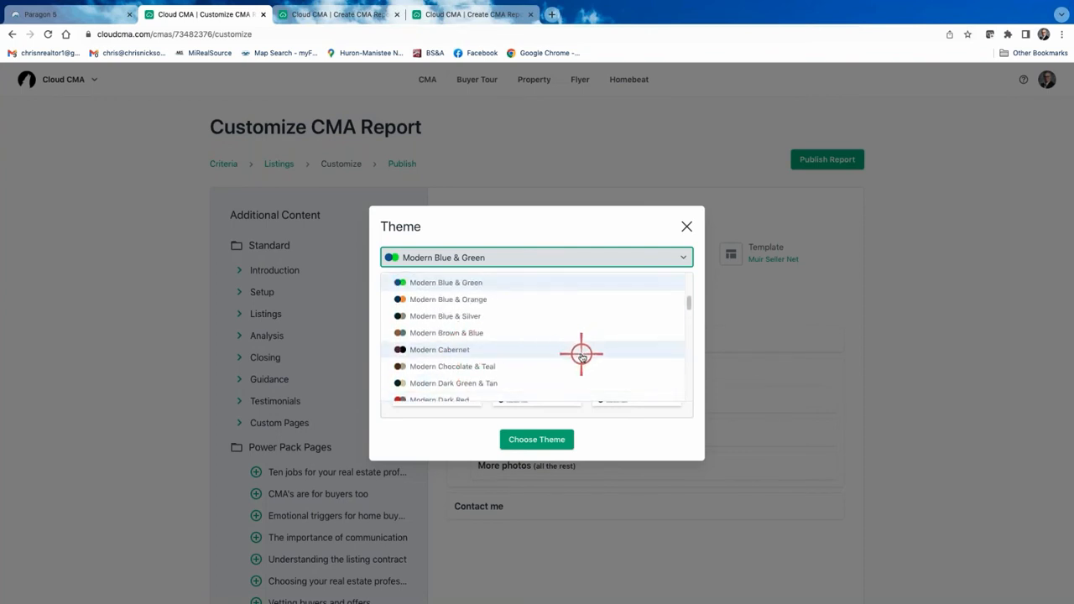
scroll(535, 319, "up", 4)
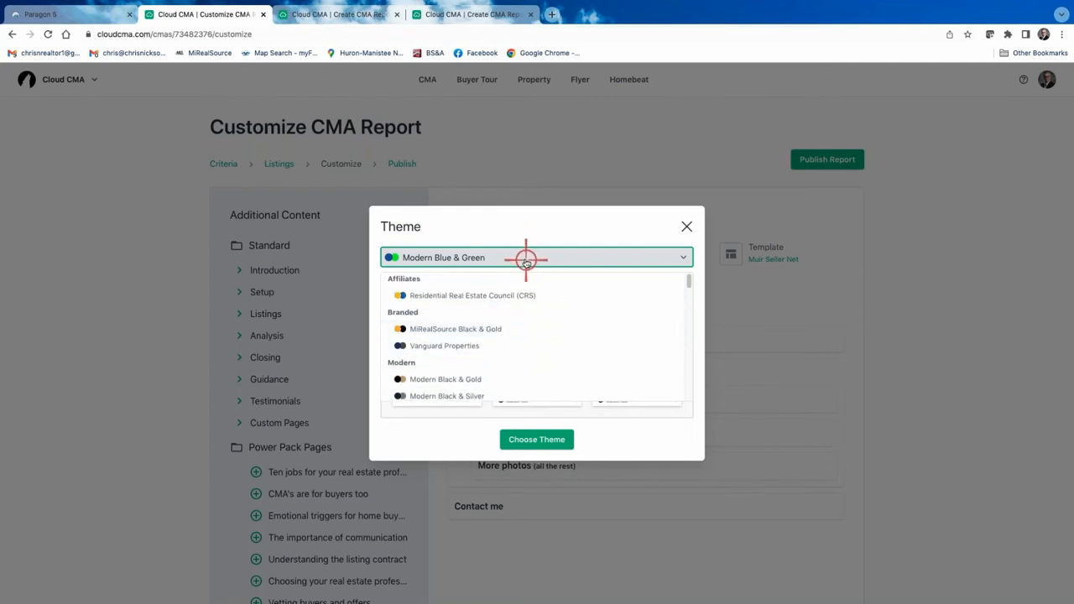
left_click(541, 442)
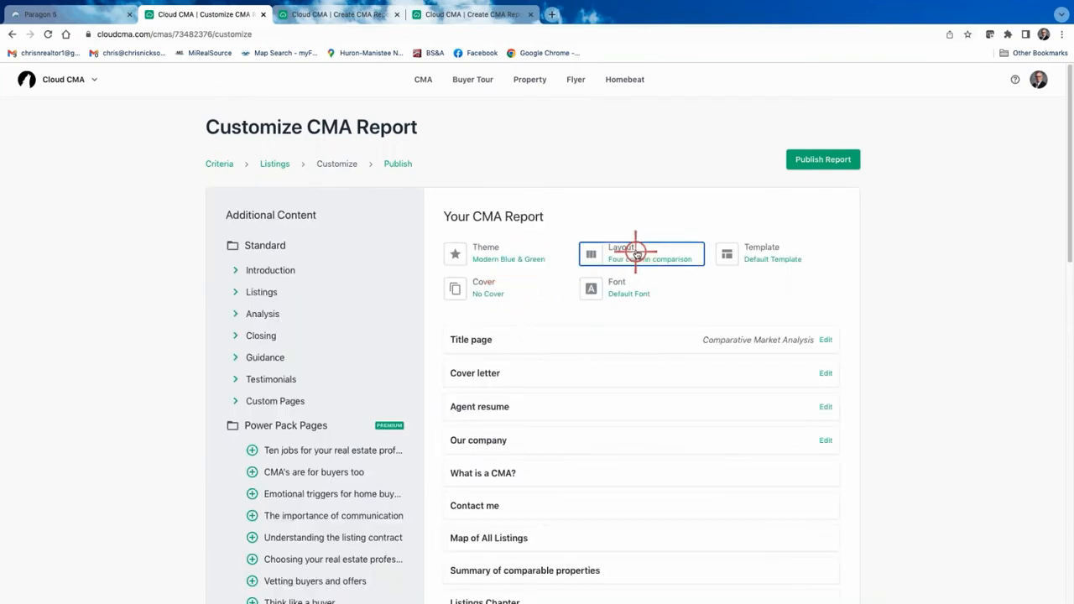
Switch the report layout from Four column comparison to Two photos.
left_click(636, 251)
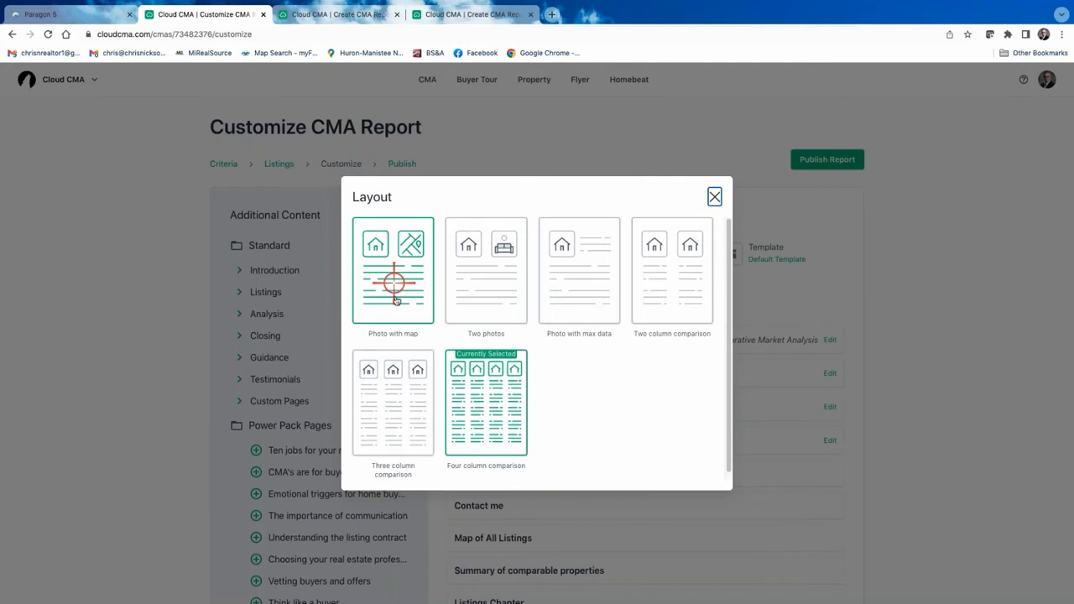
left_click(478, 277)
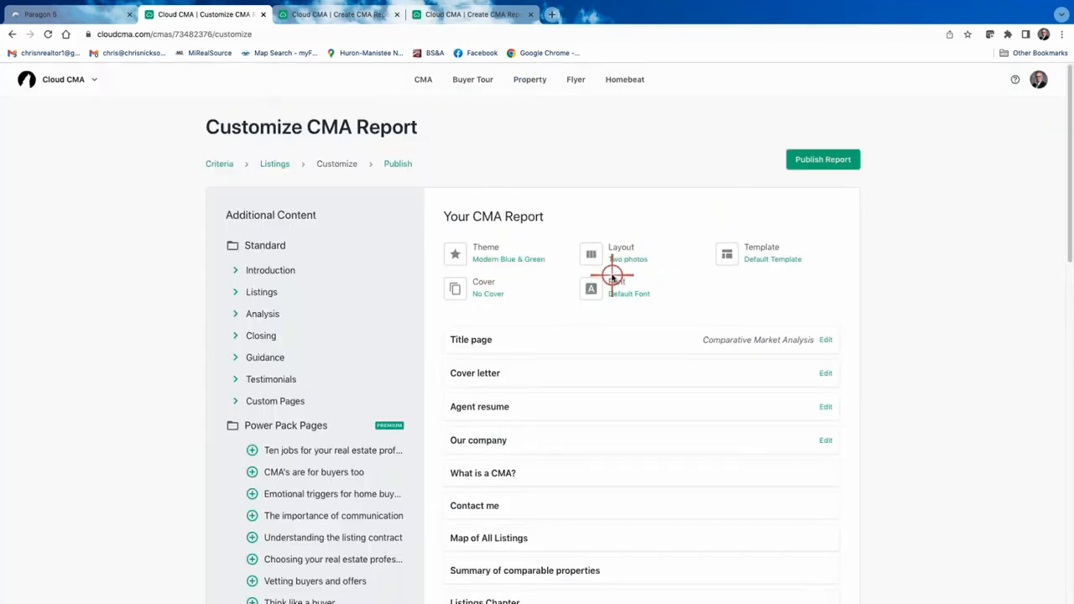
left_click(483, 285)
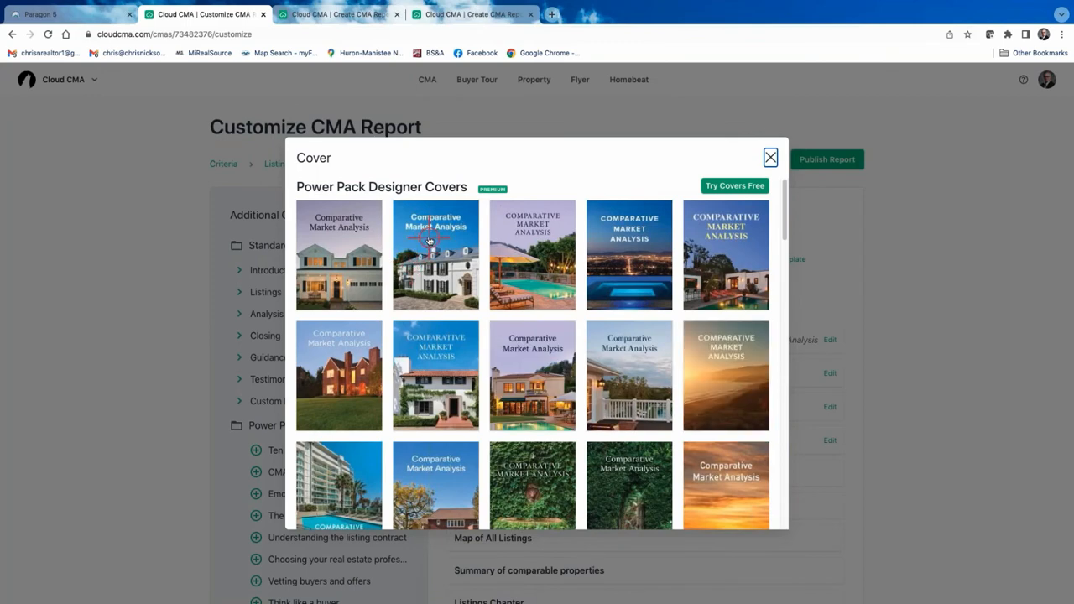
scroll(487, 252, "down", 1)
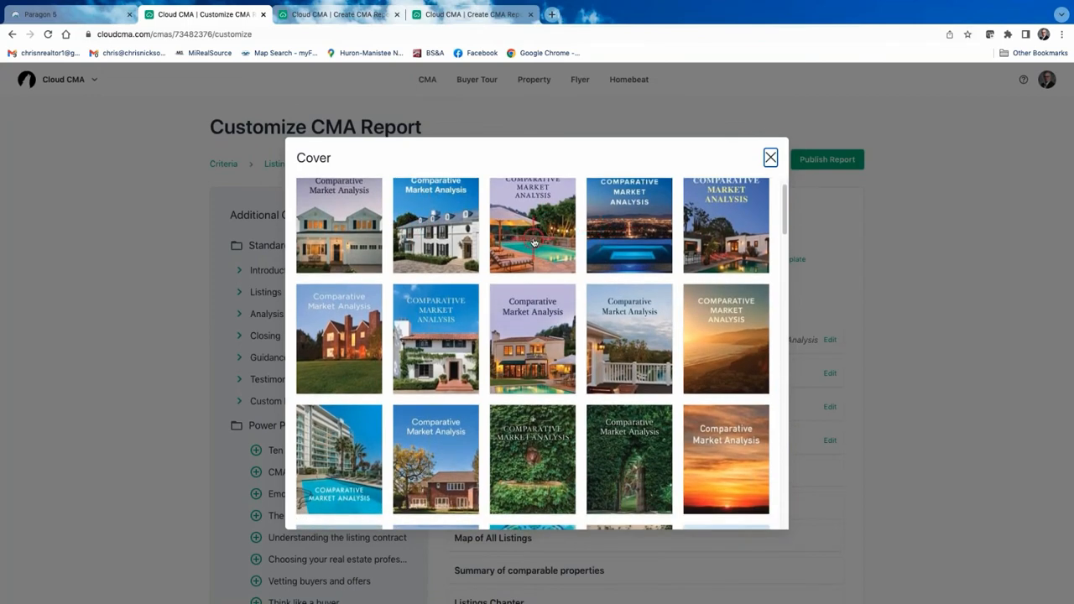
scroll(550, 268, "down", 2)
scroll(546, 262, "up", 3)
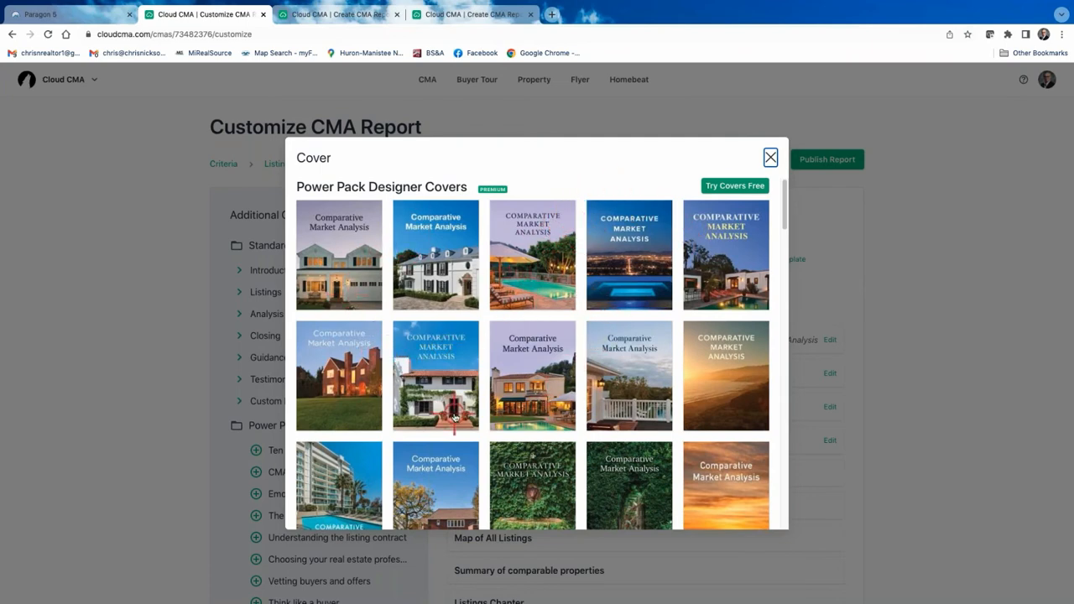
scroll(445, 369, "down", 2)
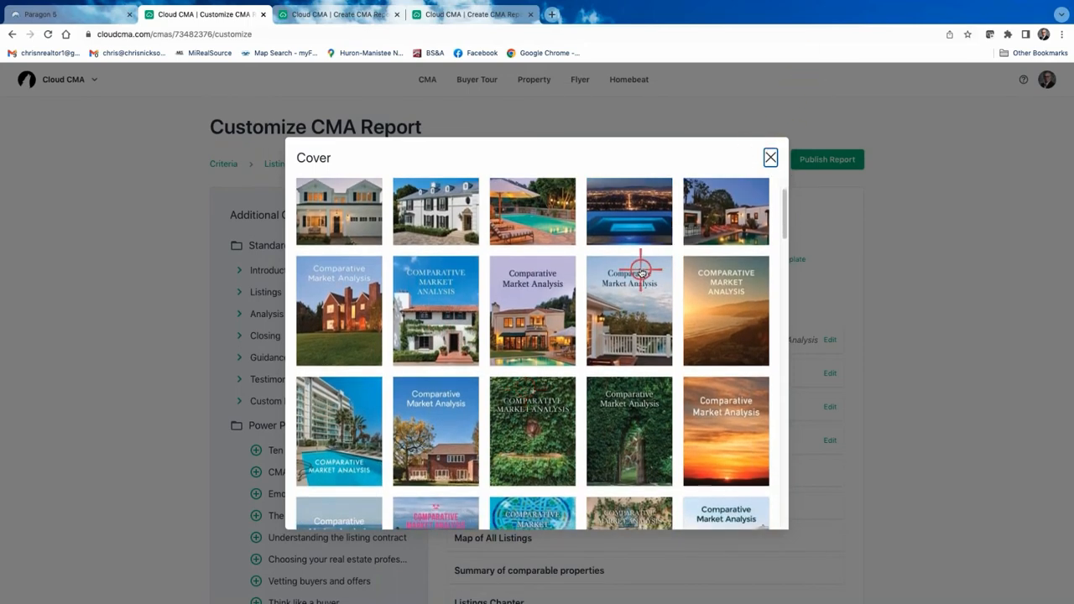
scroll(640, 276, "down", 2)
left_click(770, 157)
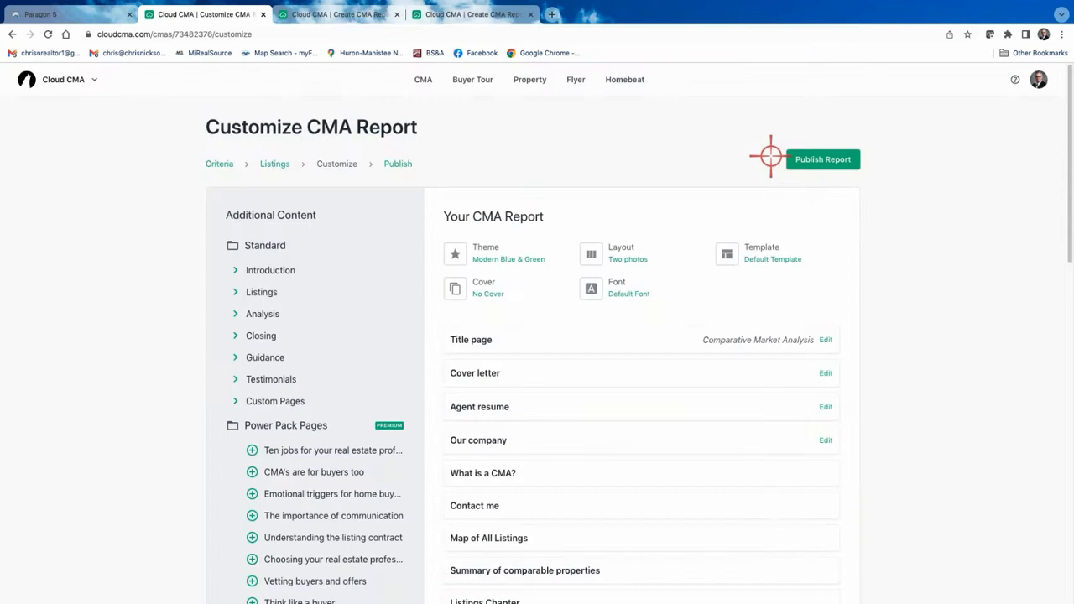
Change the report font from Default Font to Montserrat.
left_click(624, 286)
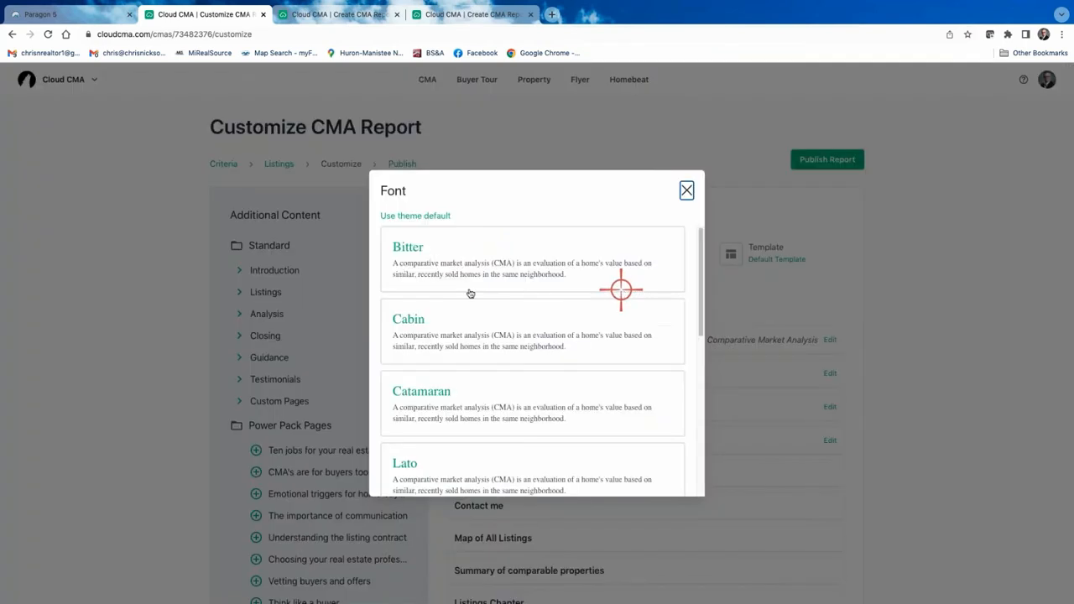
scroll(472, 277, "down", 3)
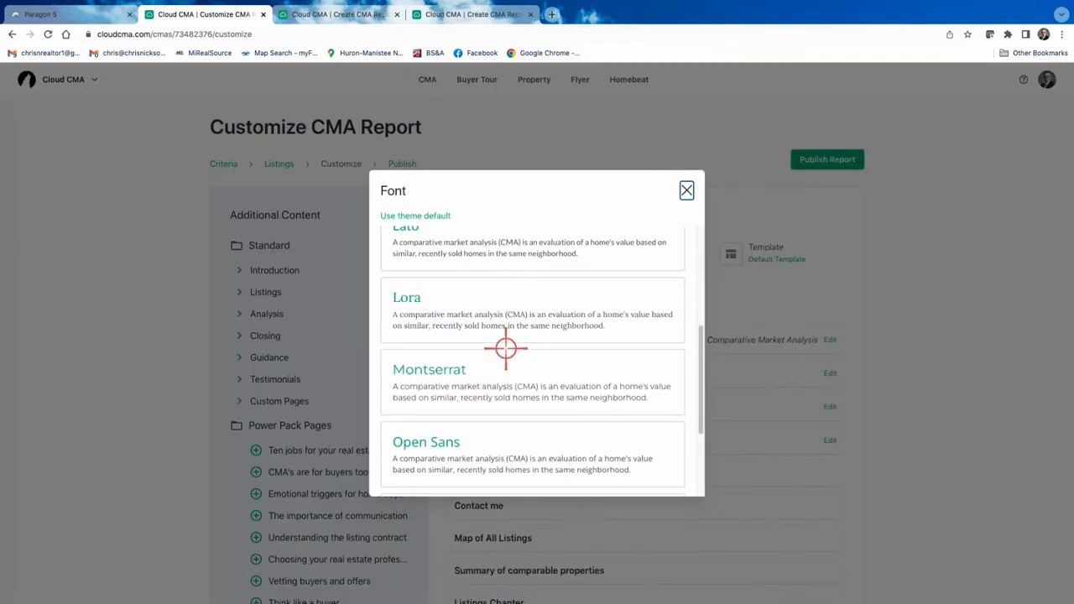
scroll(531, 372, "up", 1)
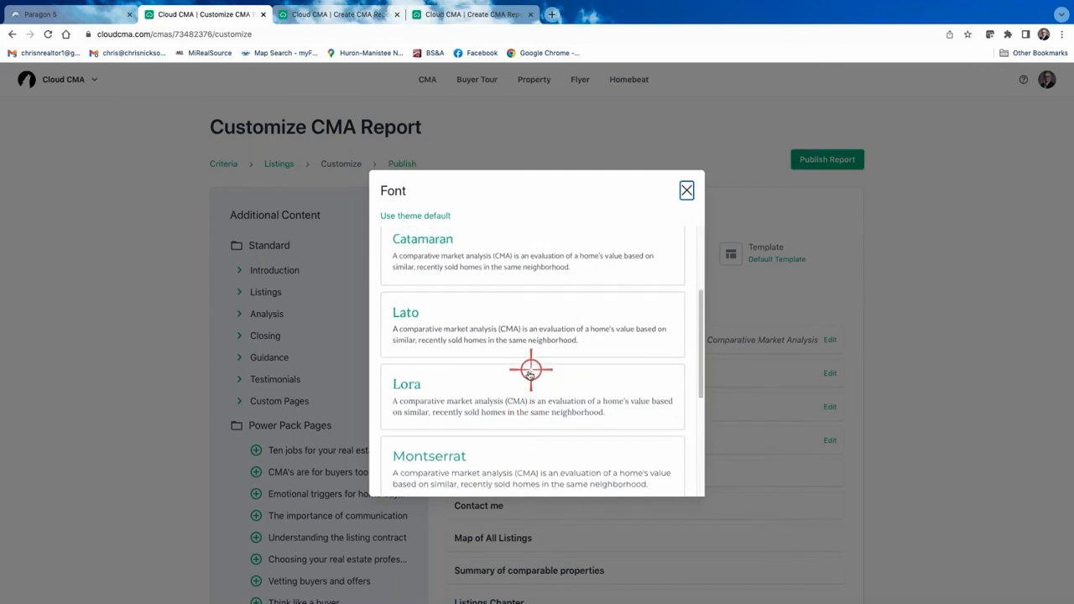
scroll(506, 386, "down", 1)
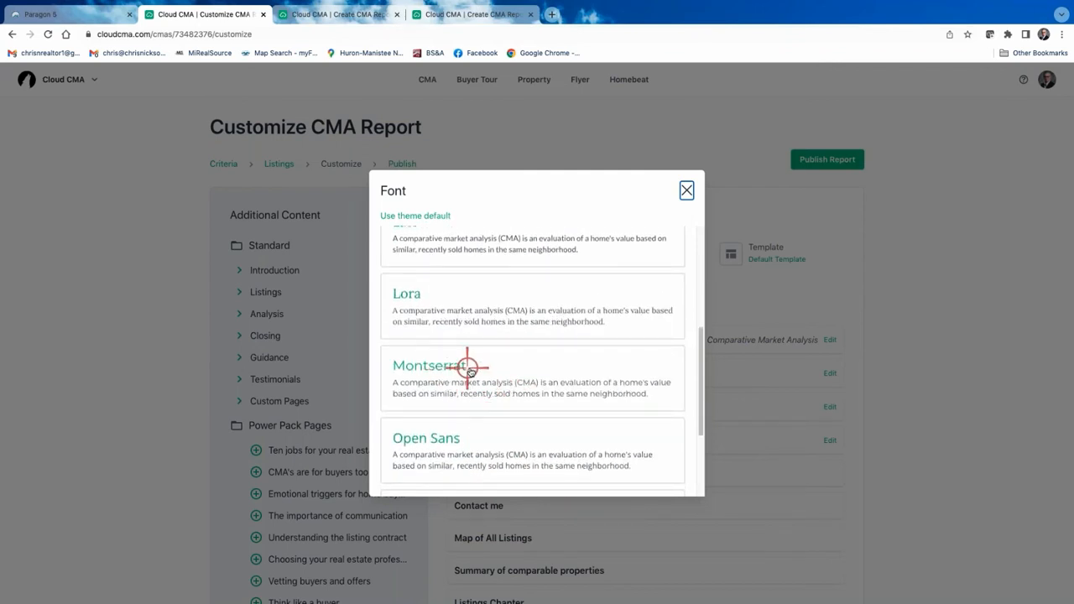
left_click(449, 370)
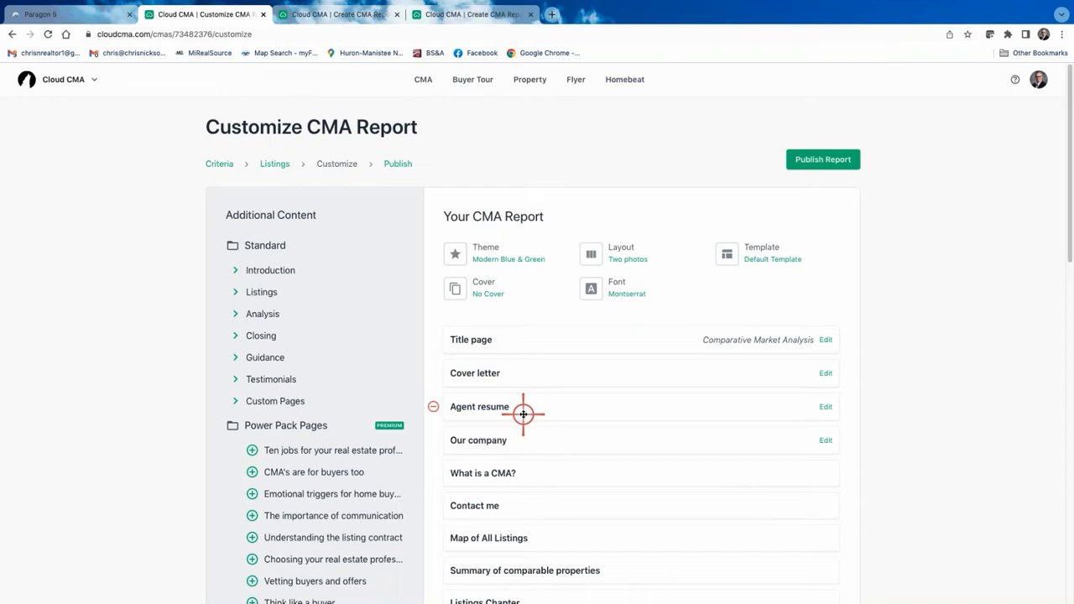
scroll(524, 386, "down", 3)
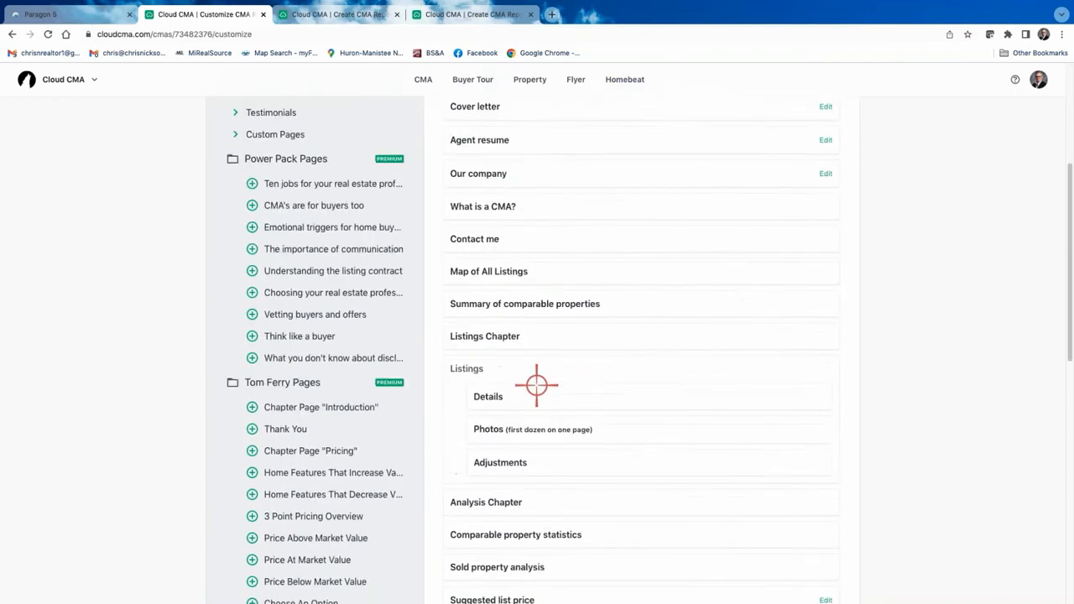
scroll(537, 385, "down", 7)
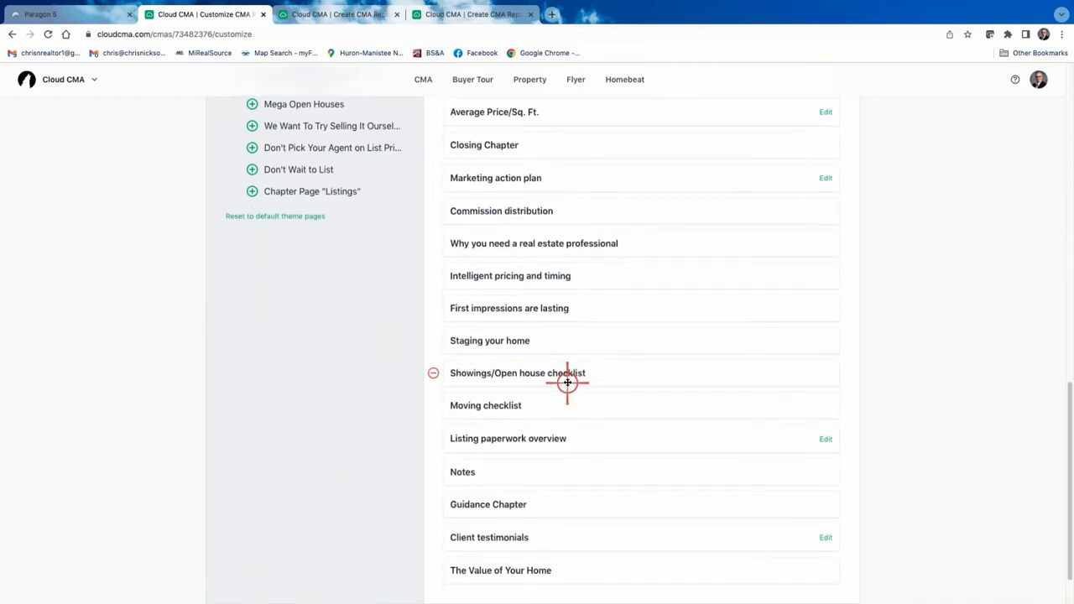
scroll(567, 382, "down", 1)
scroll(567, 382, "up", 15)
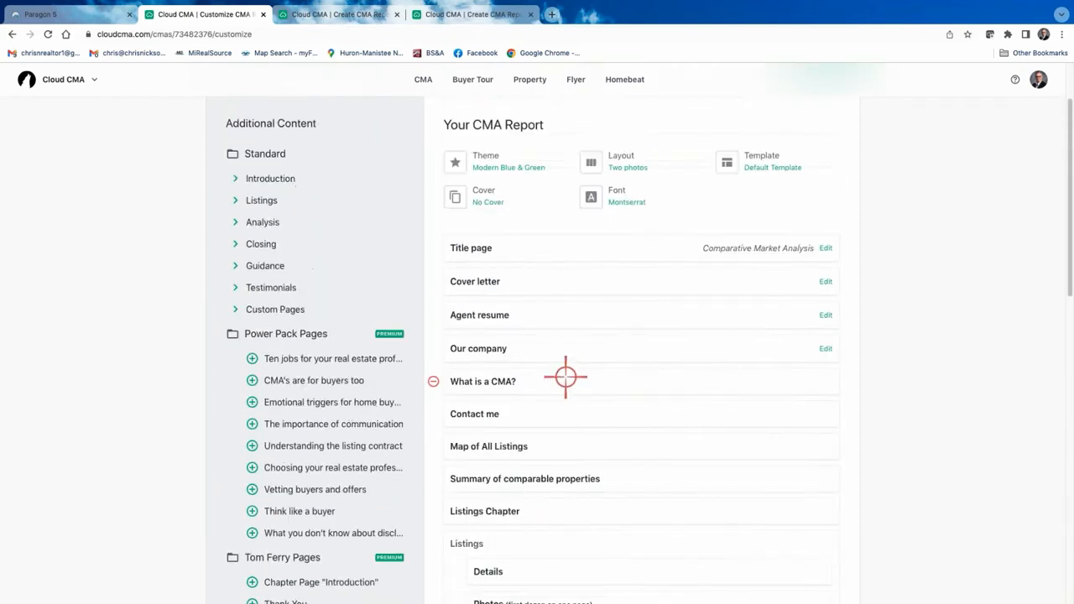
scroll(420, 335, "up", 2)
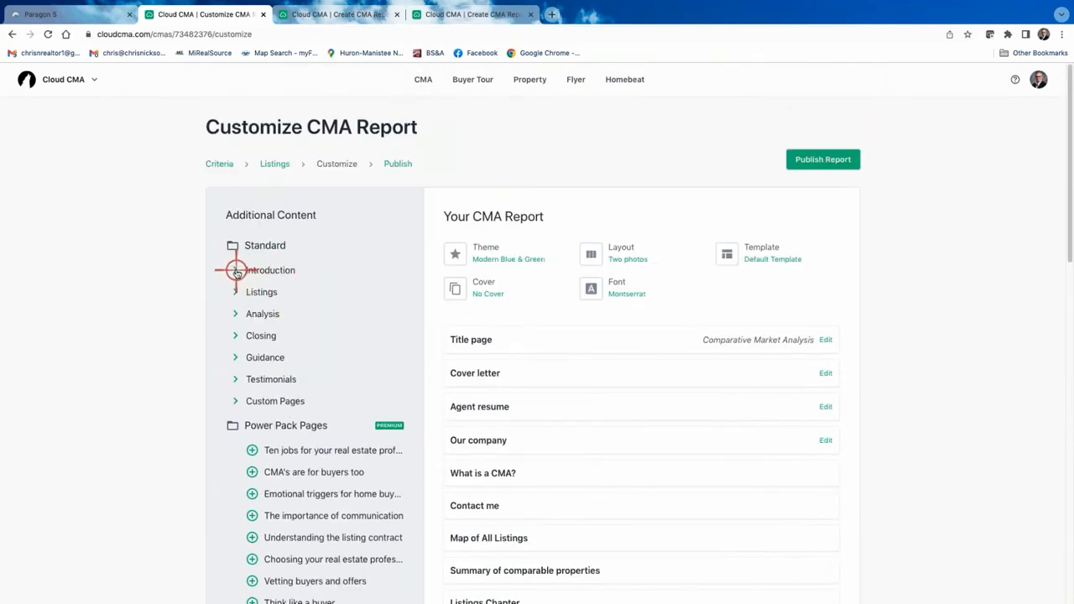
left_click(236, 271)
left_click(233, 334)
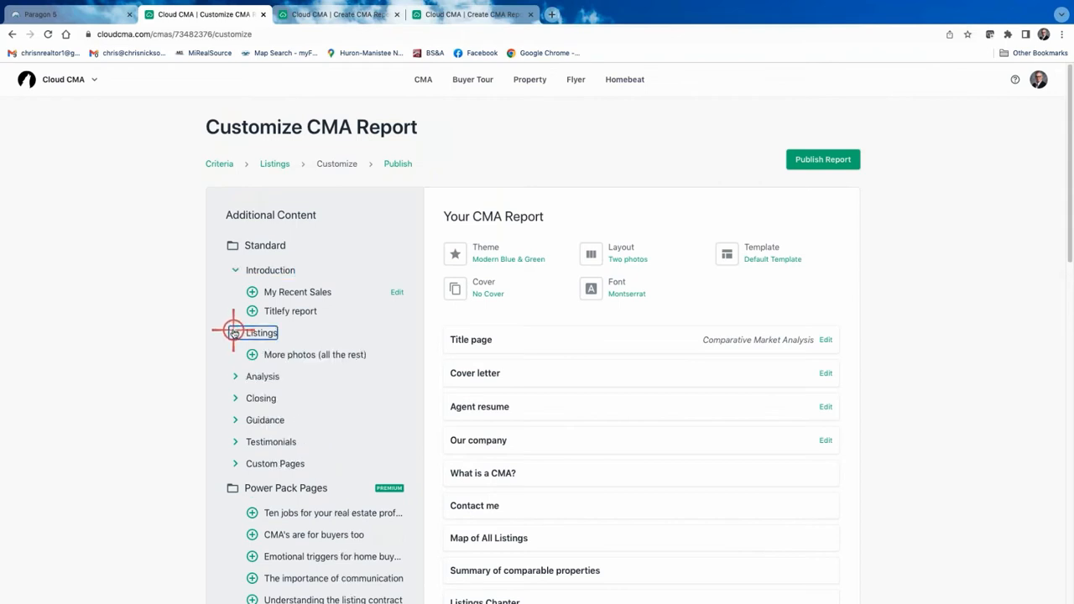
left_click(233, 333)
left_click(236, 270)
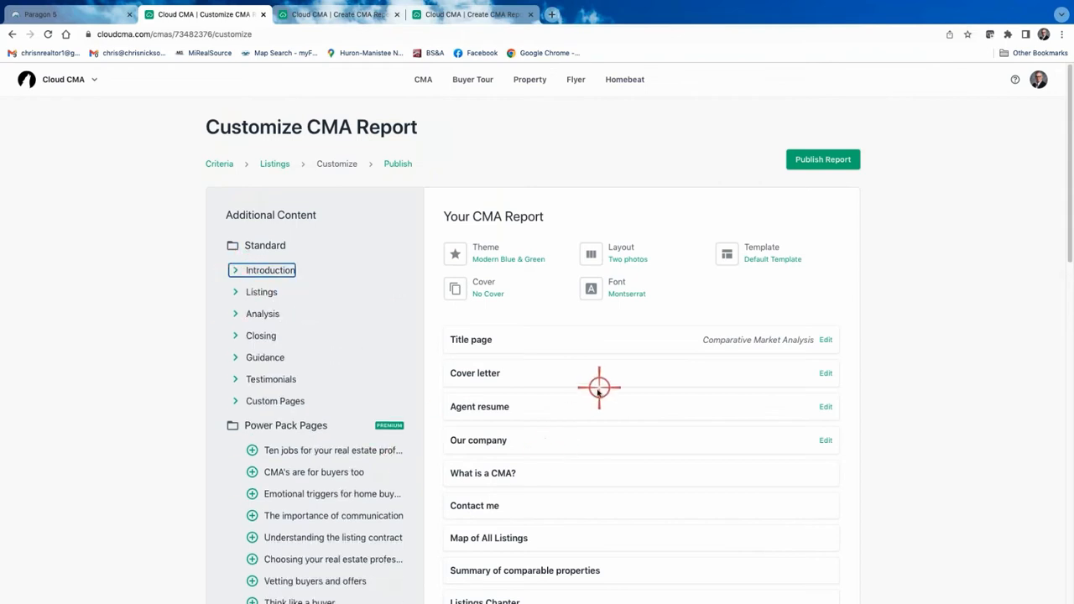
Remove the Cover letter, Agent resume and Our company pages from the report.
scroll(571, 445, "down", 1)
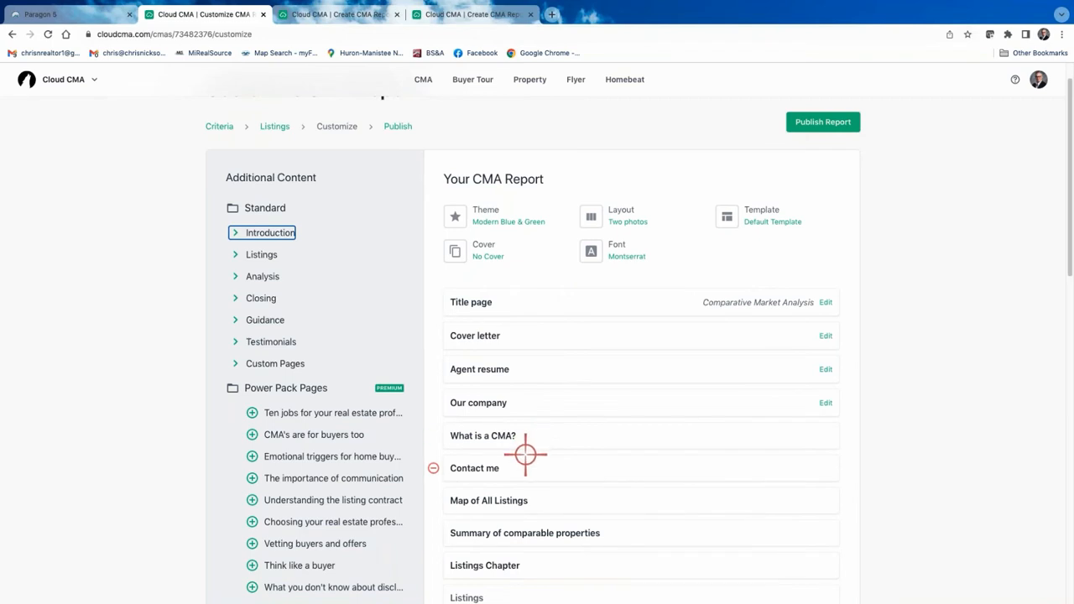
scroll(525, 454, "down", 1)
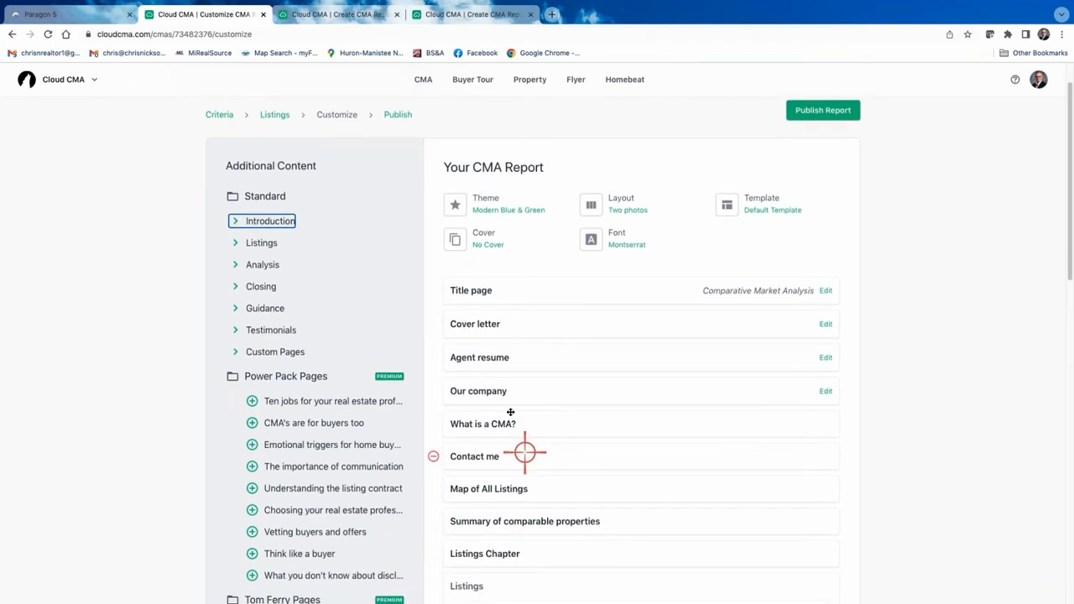
left_click(430, 319)
left_click(433, 320)
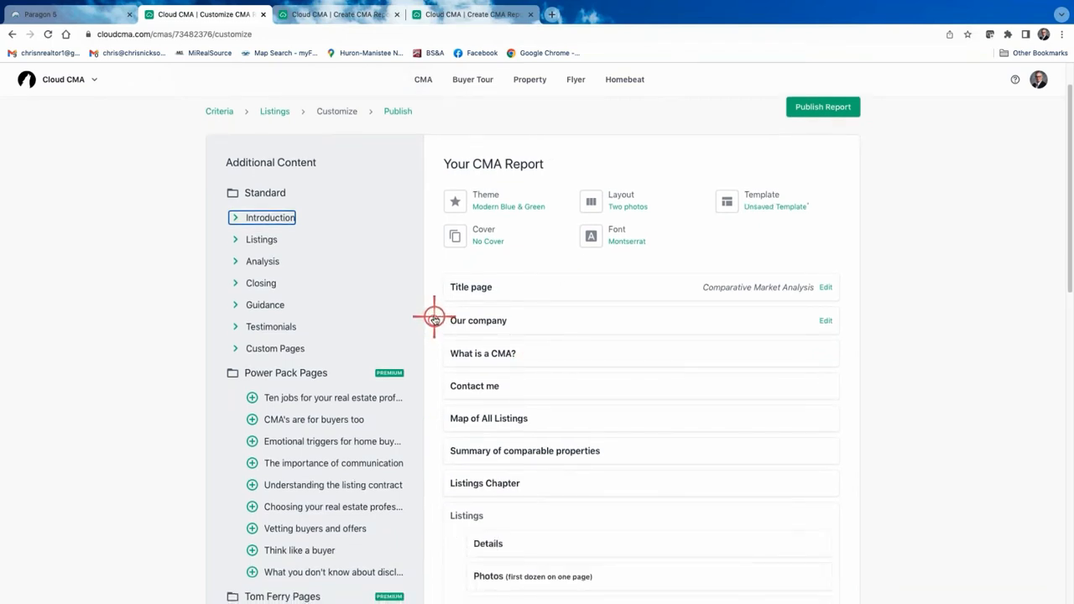
left_click(433, 319)
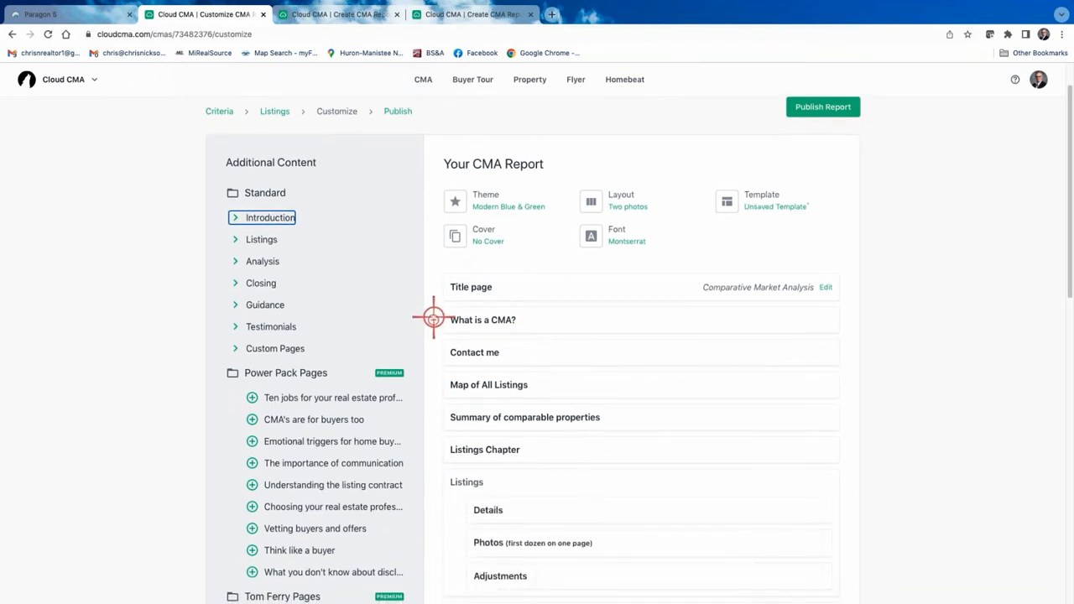
Preview the What is a CMA? page, switch the font to Cabin, and preview it again.
left_click(489, 319)
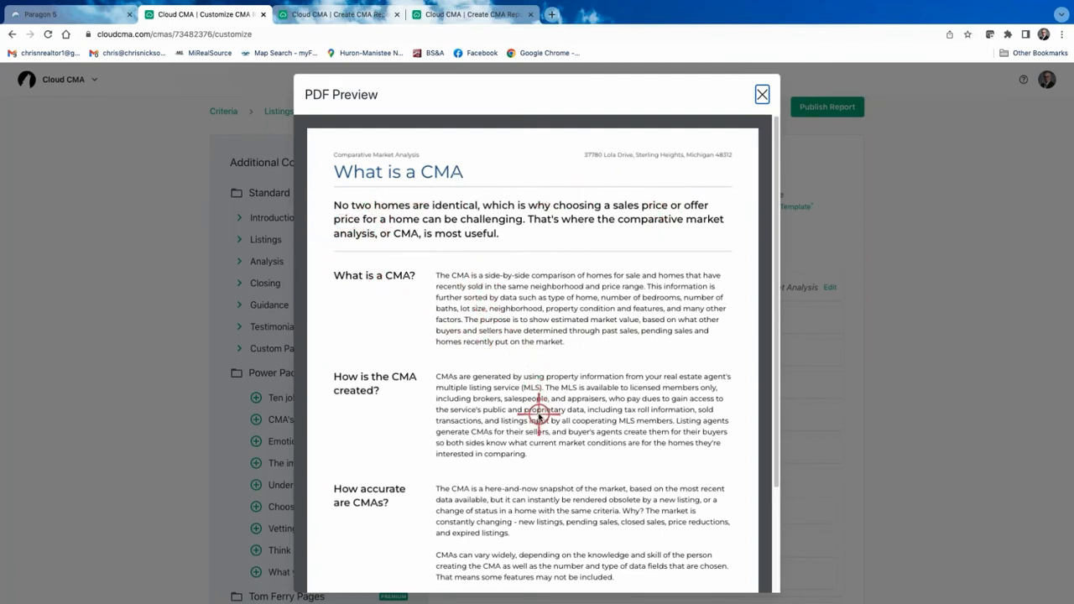
left_click(762, 95)
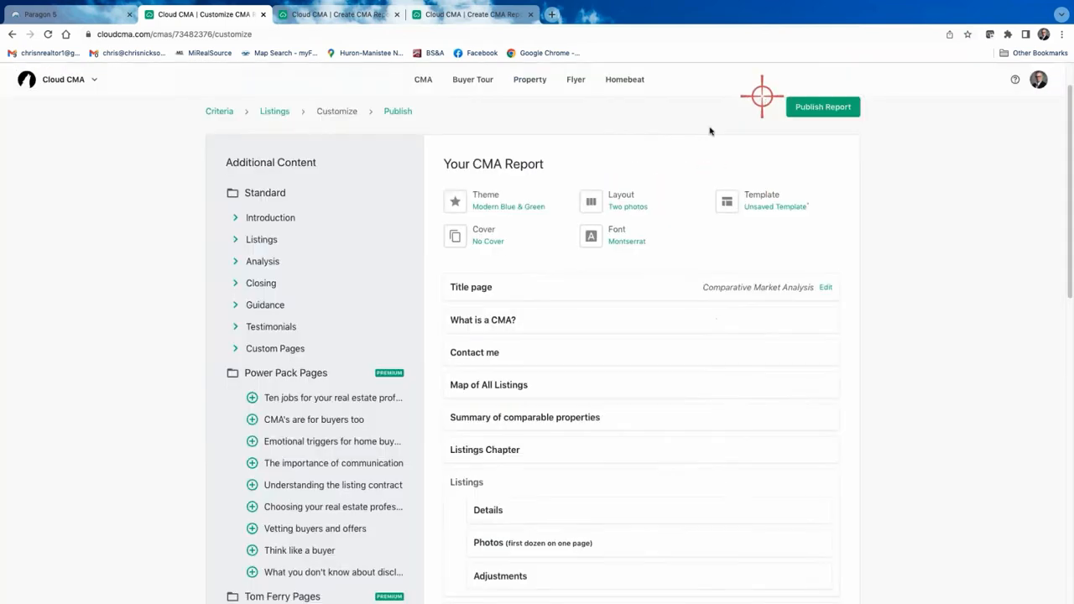
left_click(617, 238)
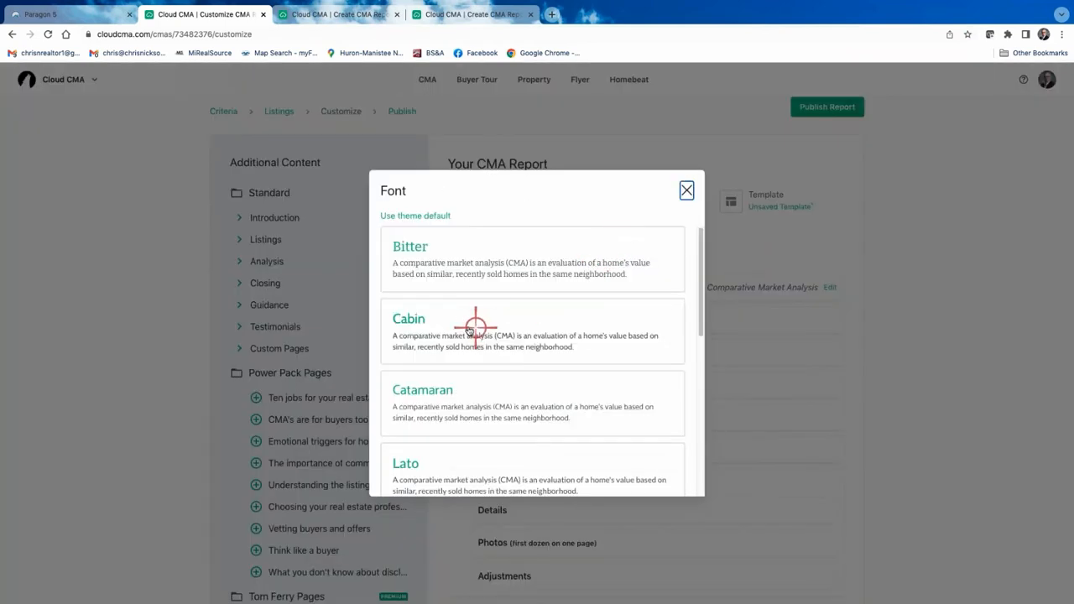
left_click(415, 319)
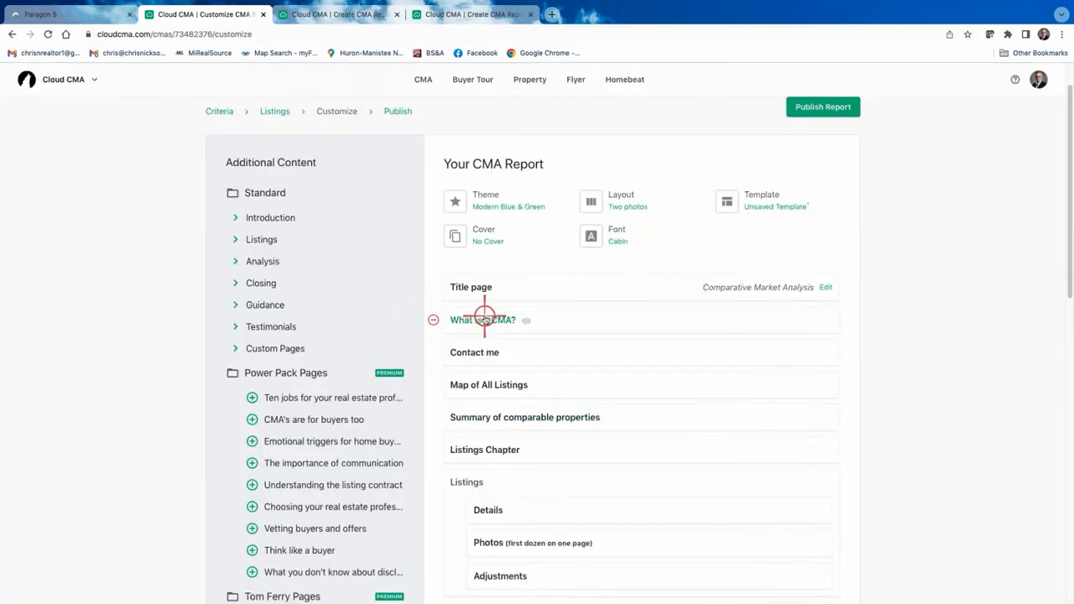
left_click(485, 320)
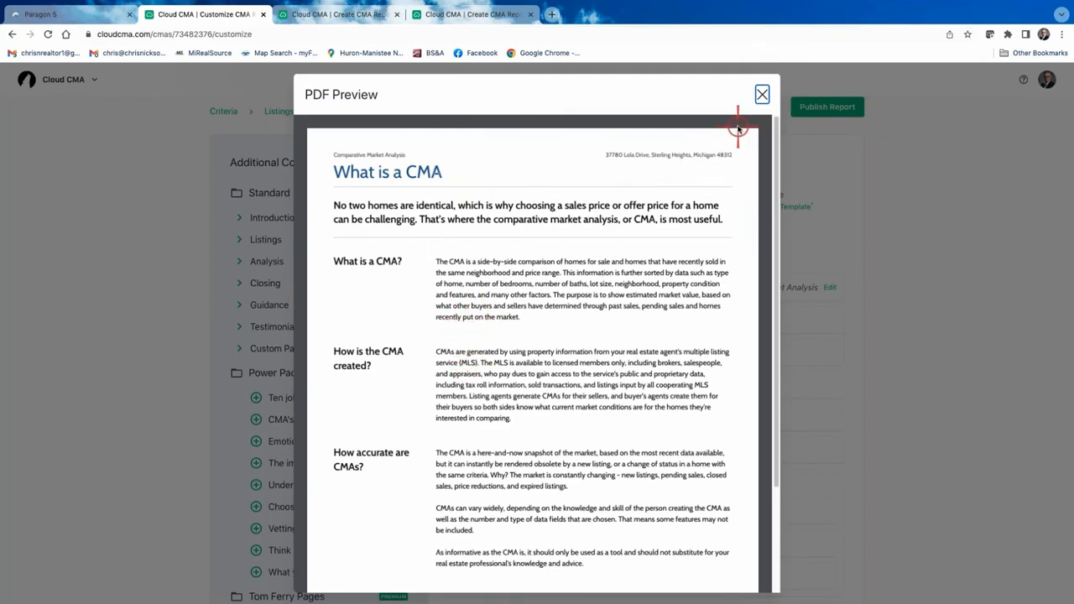
Scroll through the What is a CMA? preview to check its text in Cabin.
scroll(594, 316, "down", 1)
scroll(586, 328, "down", 3)
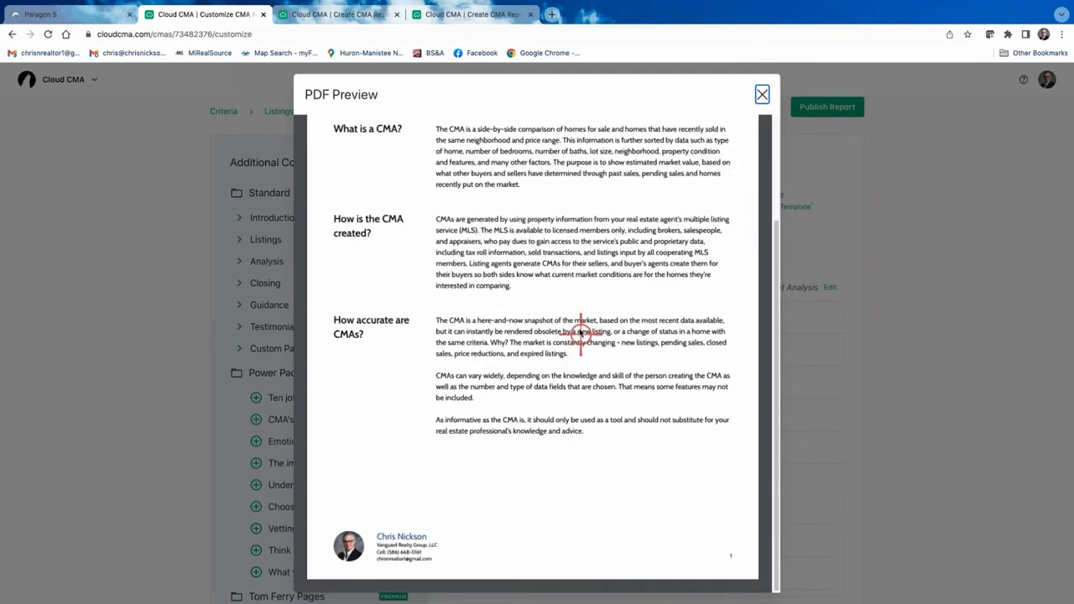
scroll(577, 336, "up", 3)
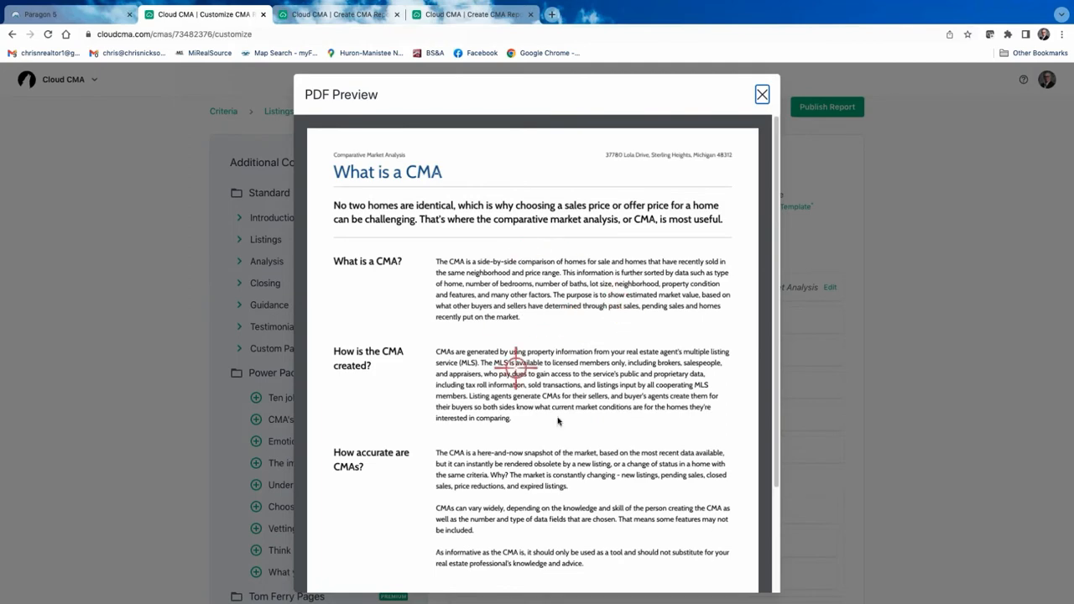
scroll(578, 405, "down", 2)
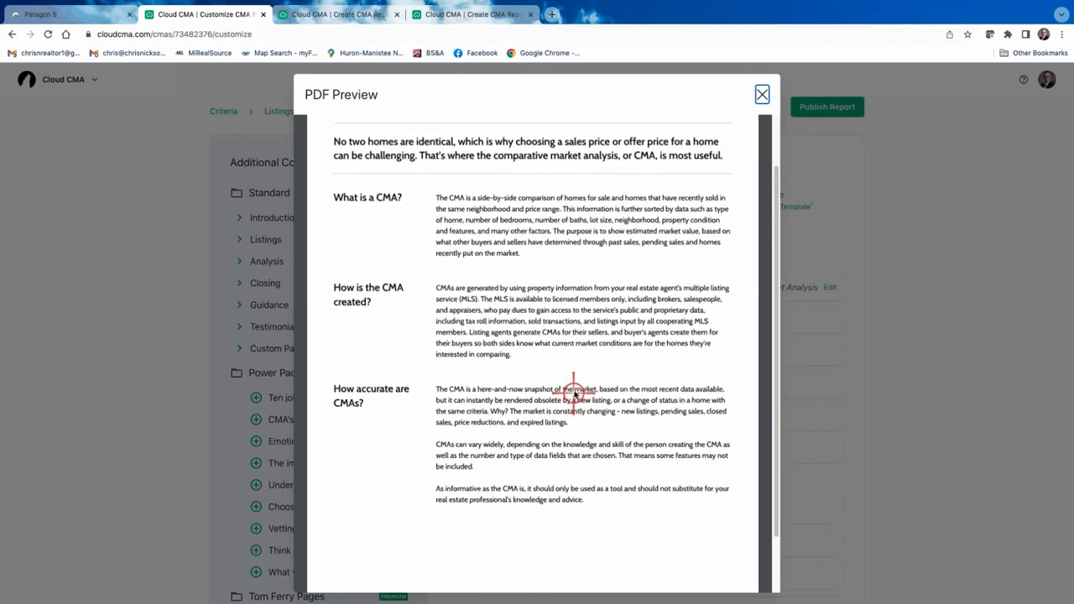
scroll(577, 394, "down", 2)
scroll(572, 373, "up", 4)
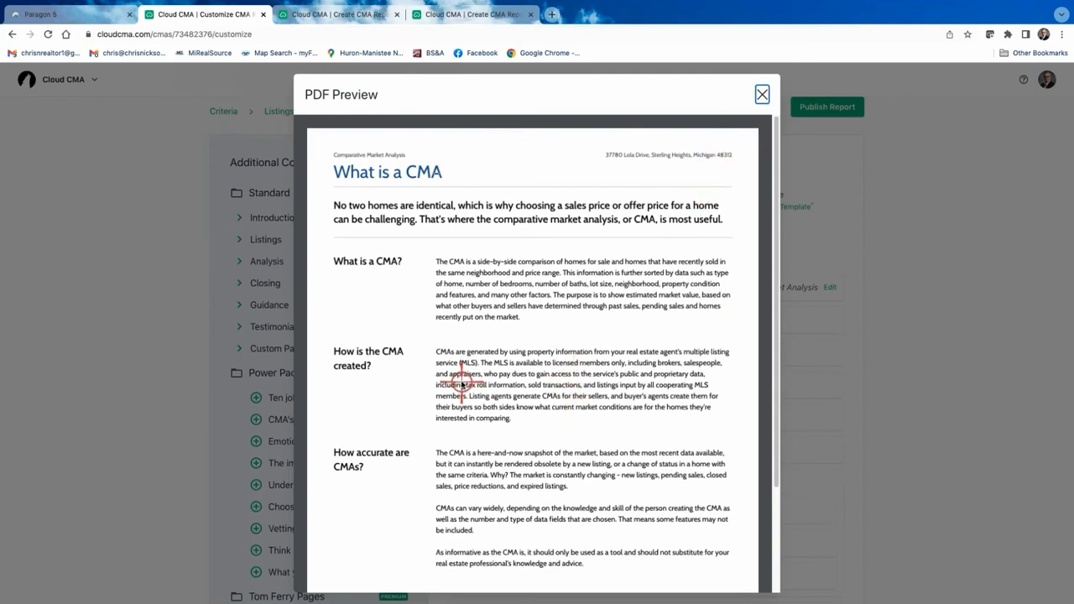
scroll(456, 372, "down", 1)
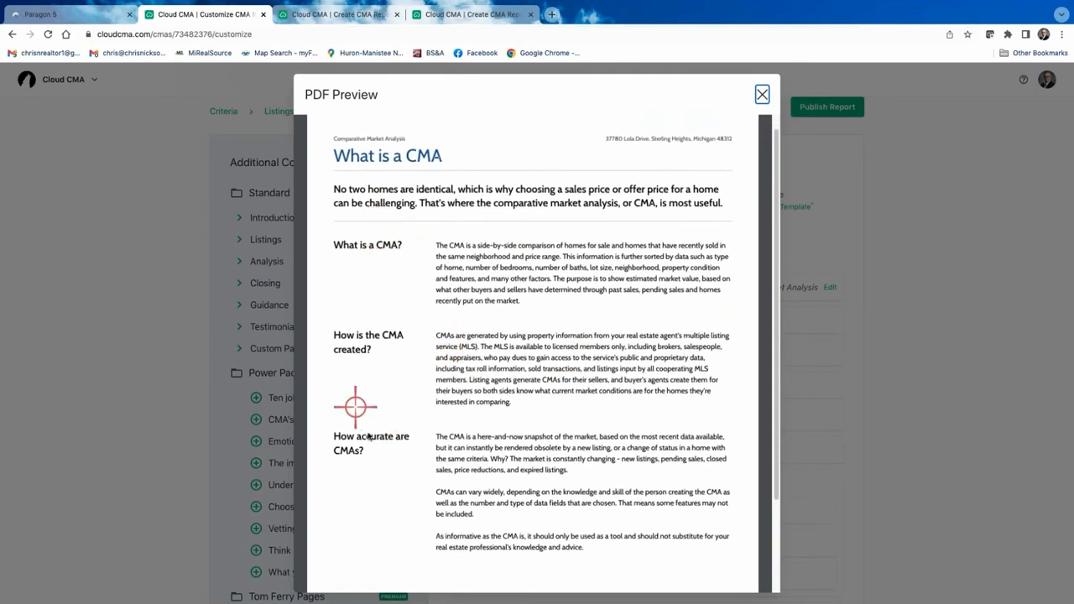
scroll(481, 457, "down", 1)
scroll(480, 461, "down", 1)
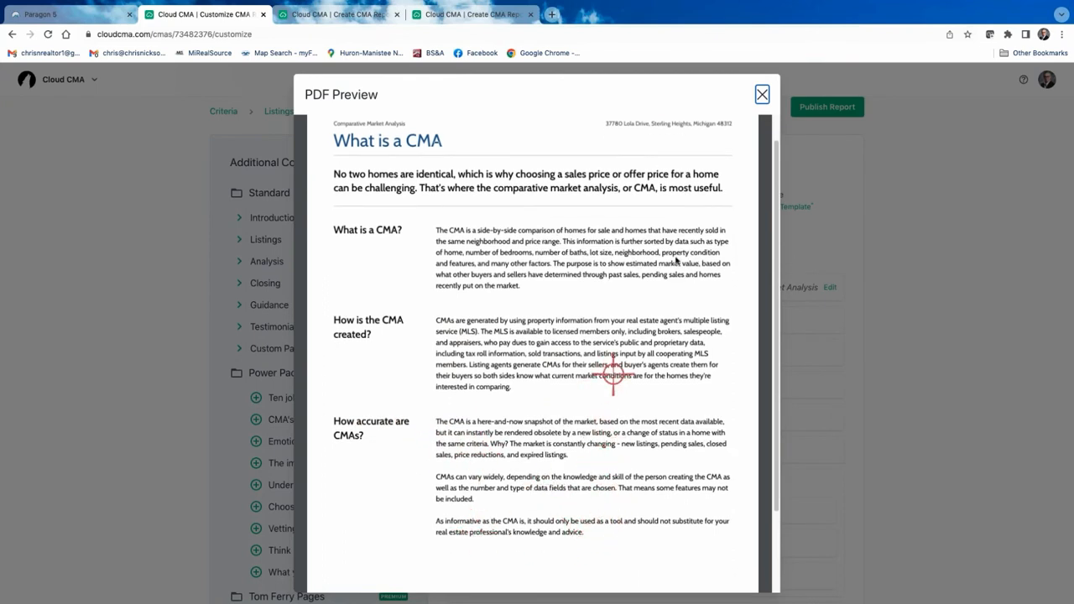
scroll(634, 182, "up", 2)
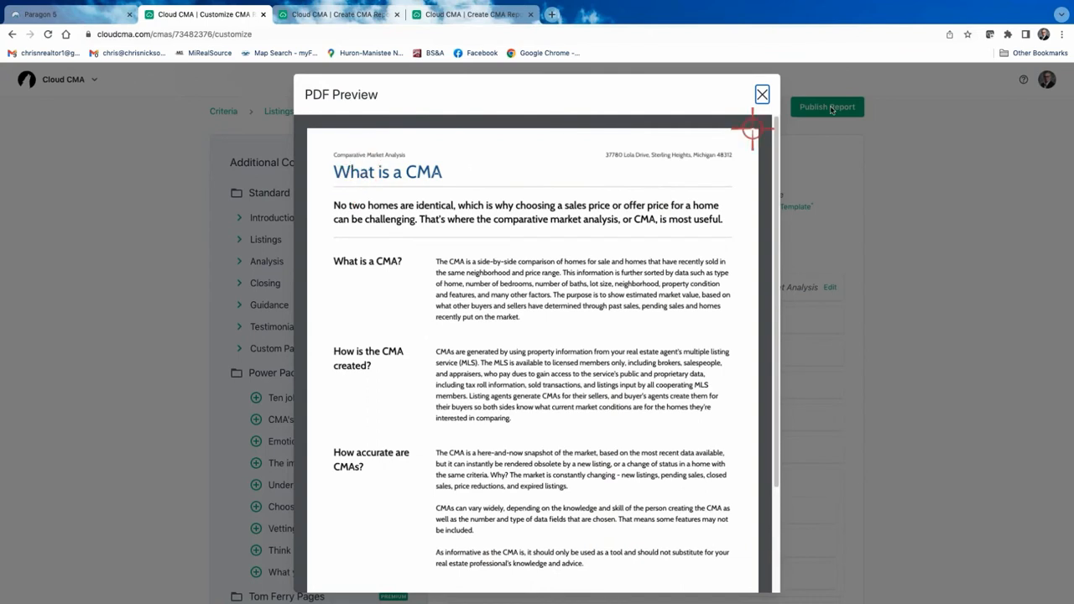
Close the preview and remove the Adjustments page from the listings section.
left_click(759, 94)
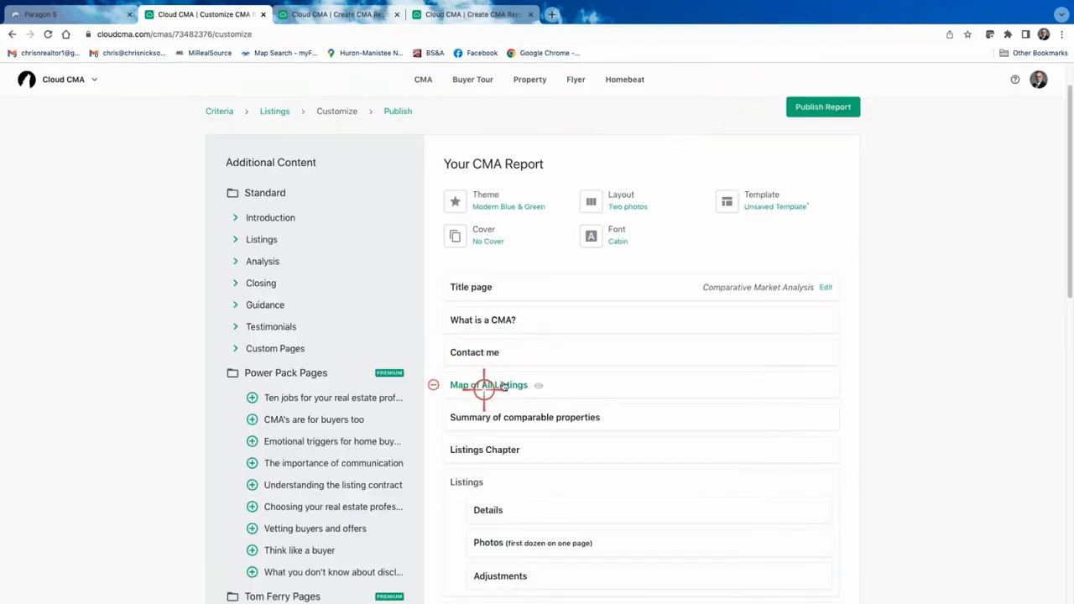
scroll(526, 397, "down", 2)
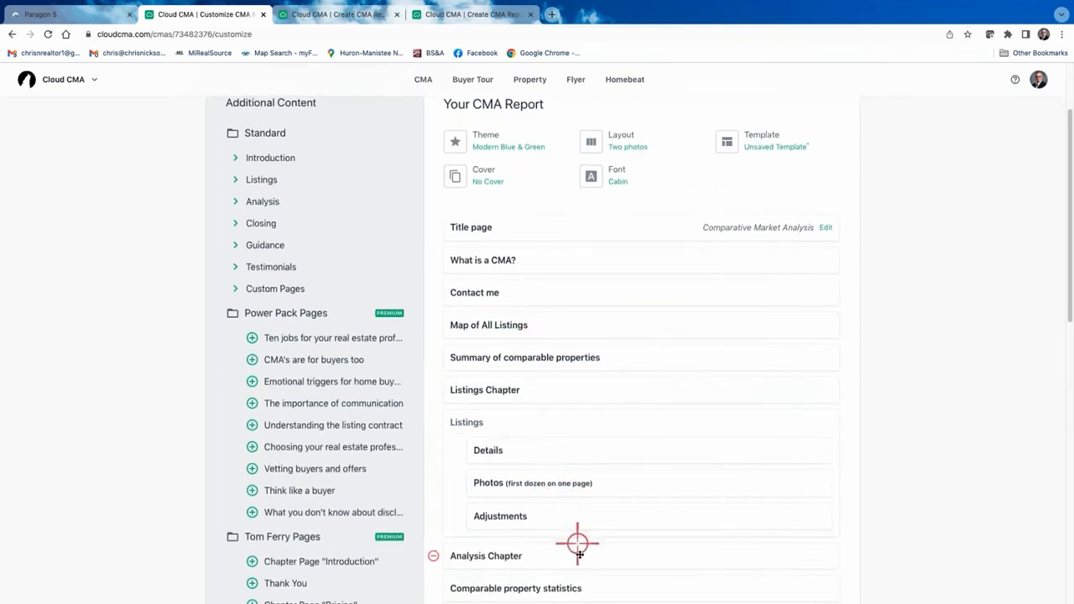
scroll(626, 410, "down", 3)
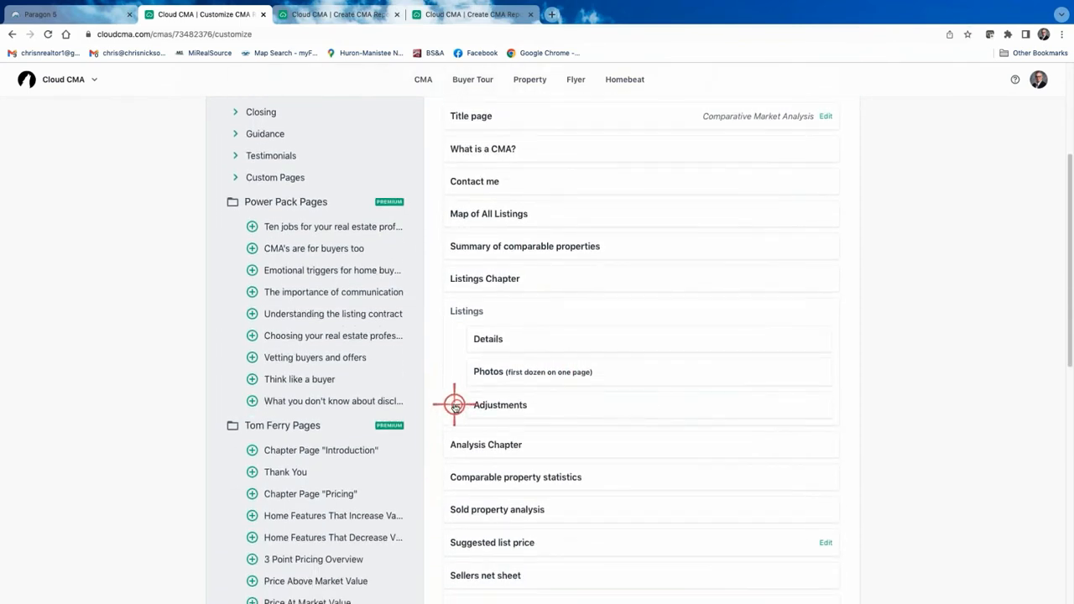
left_click(454, 405)
Remove The Value of Your Home, Guidance Chapter, Notes, Listing paperwork overview and Client testimonials pages.
scroll(659, 461, "down", 2)
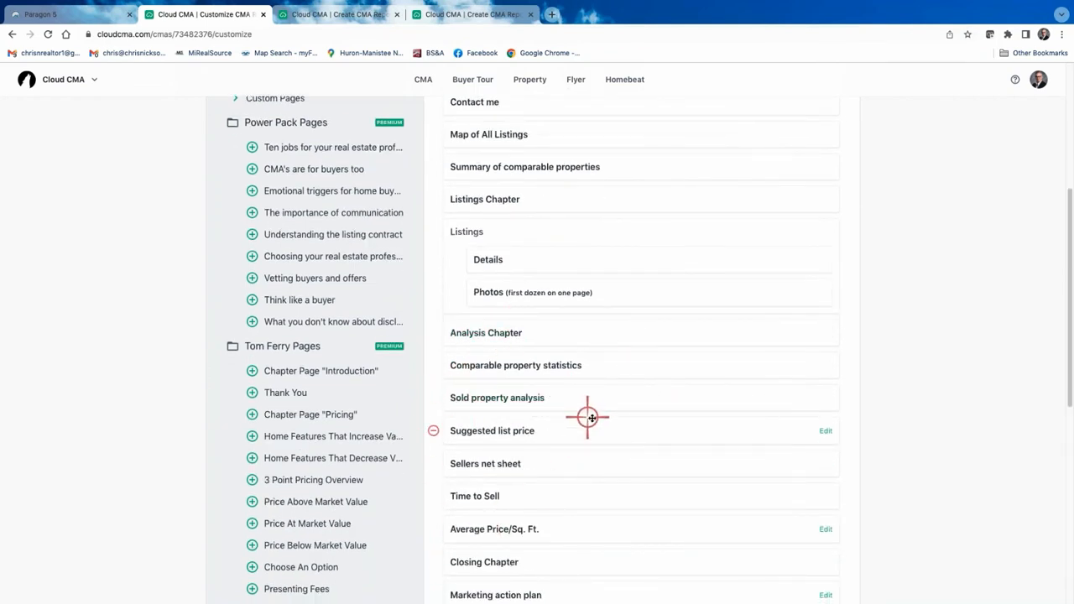
scroll(592, 417, "down", 10)
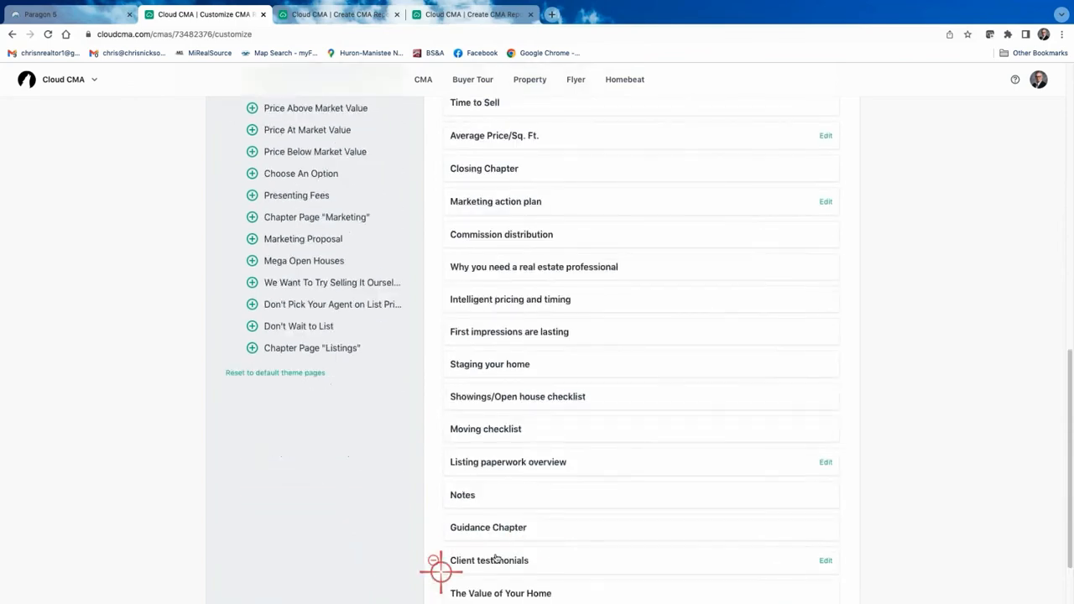
scroll(501, 537, "down", 2)
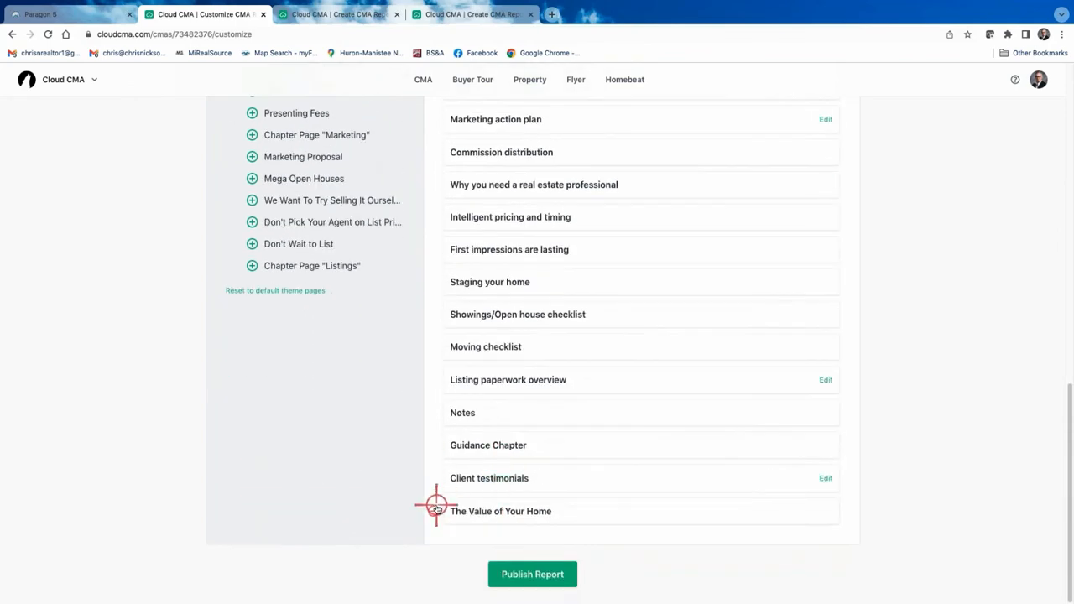
left_click(436, 507)
left_click(434, 478)
left_click(434, 475)
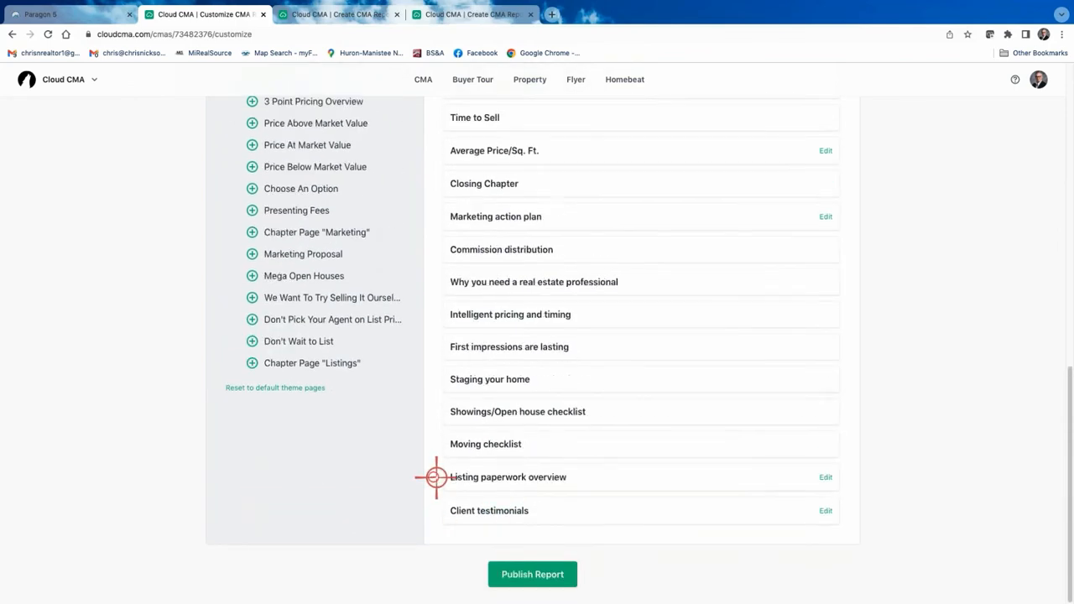
left_click(435, 477)
left_click(434, 510)
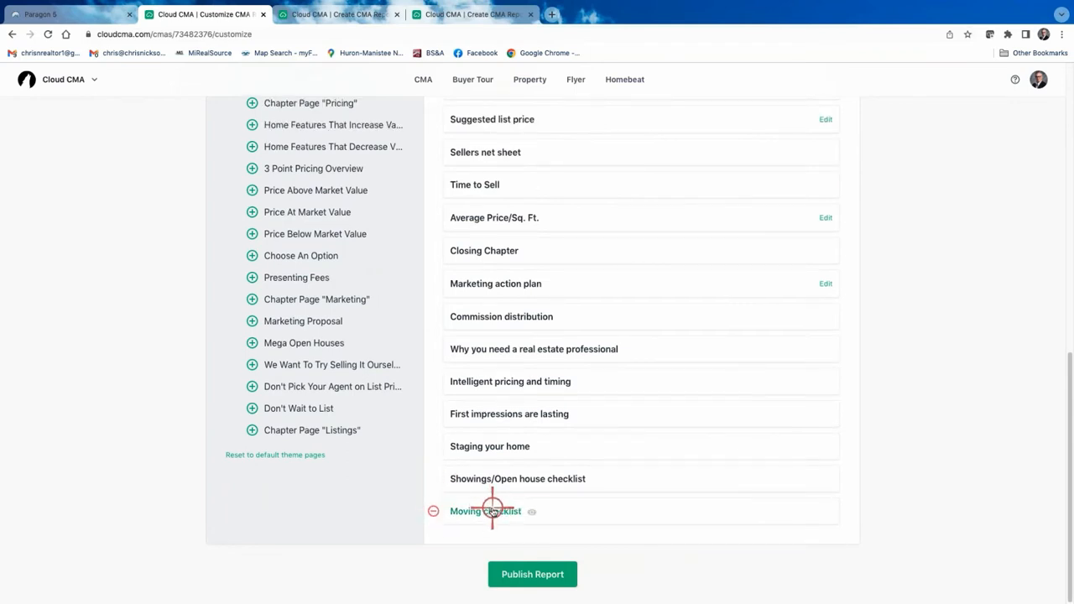
left_click(493, 509)
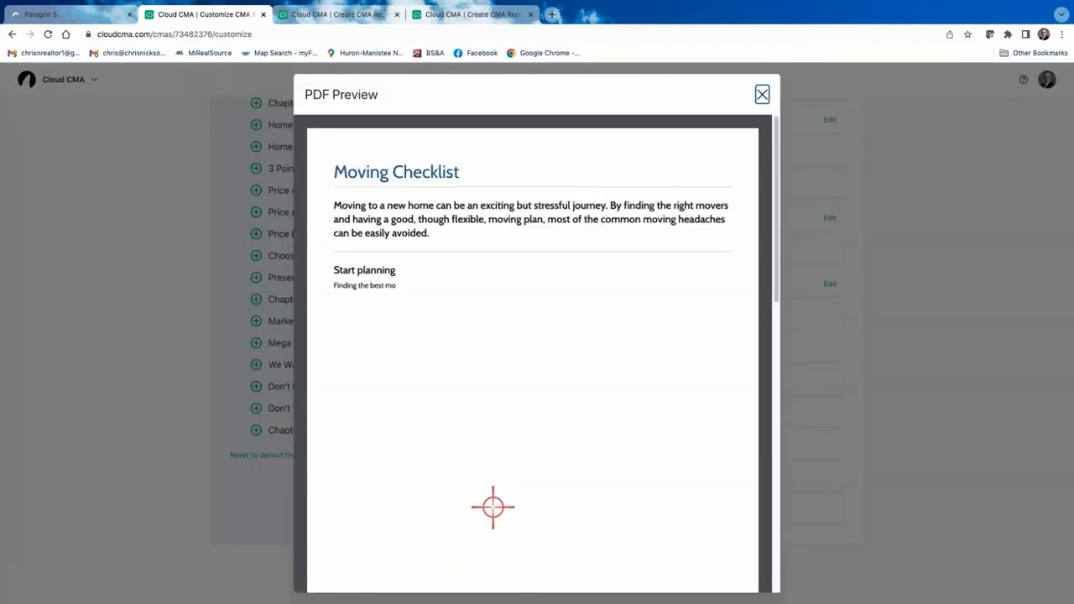
Close the Moving checklist preview and remove the Moving checklist and Showings/Open house checklist pages.
scroll(507, 461, "down", 12)
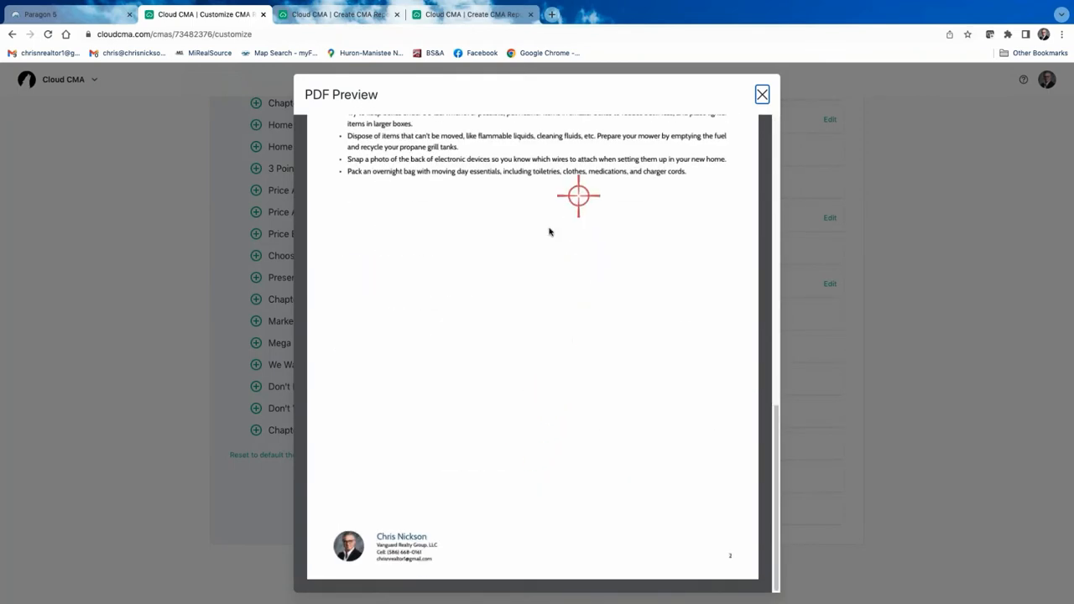
scroll(549, 230, "up", 12)
left_click(763, 94)
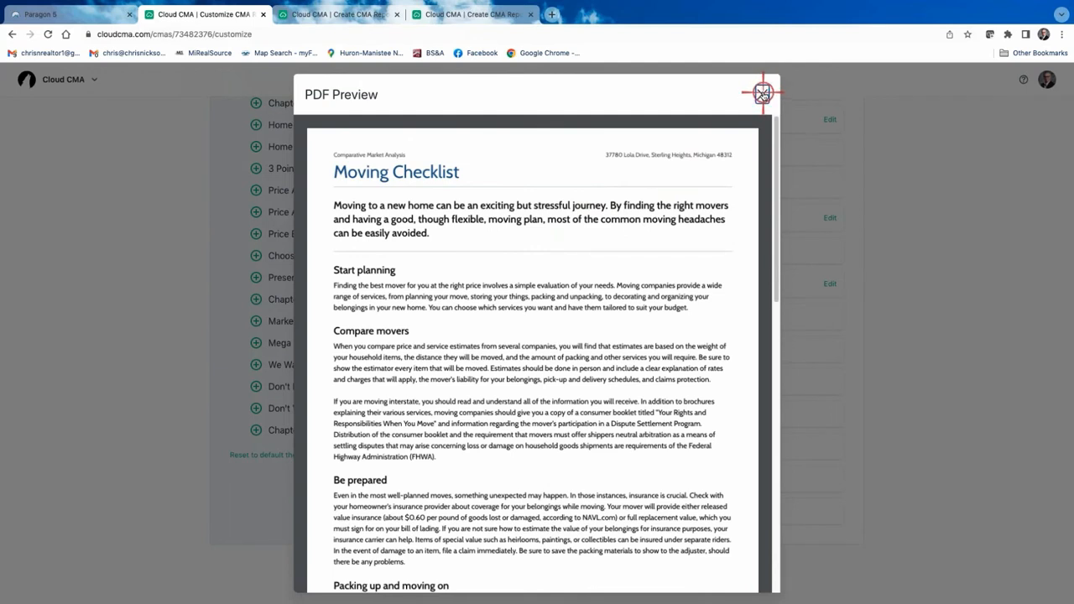
left_click(763, 94)
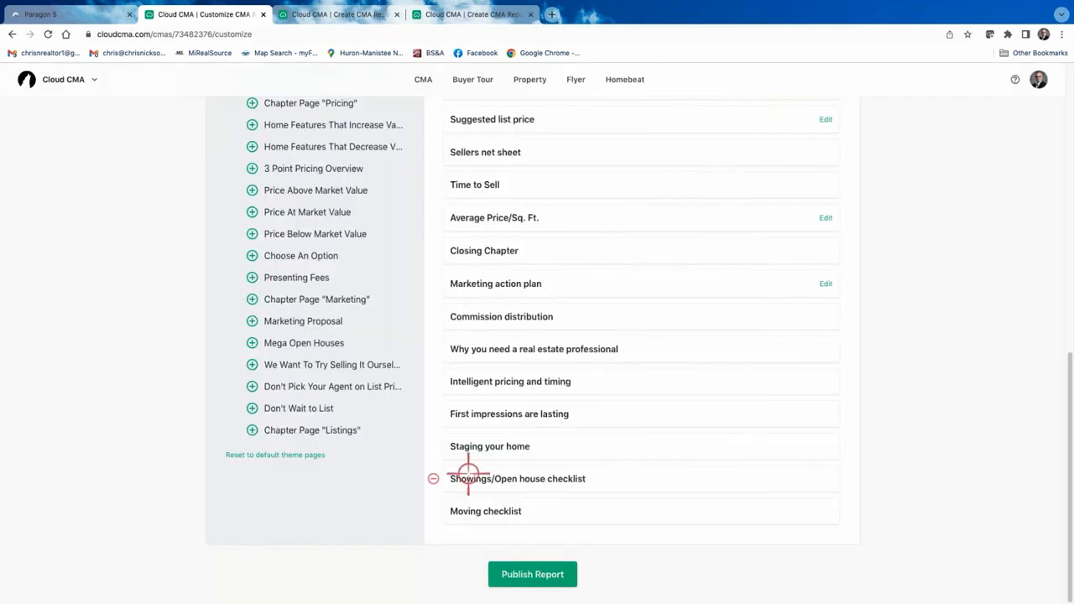
left_click(433, 511)
left_click(433, 509)
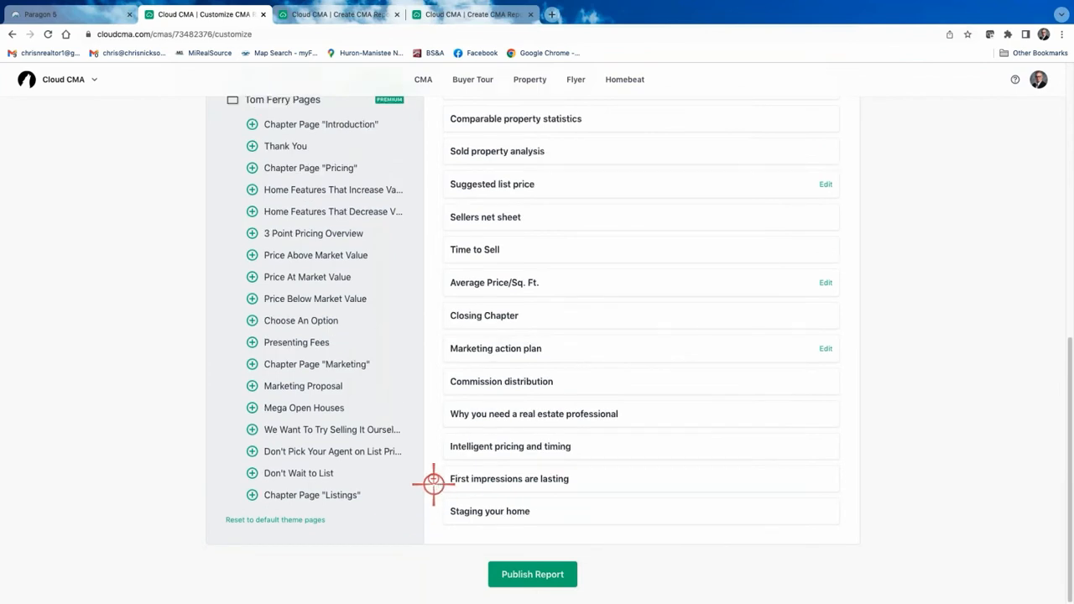
Remove Staging your home, First impressions, Intelligent pricing and Why you need a real estate professional.
left_click(505, 513)
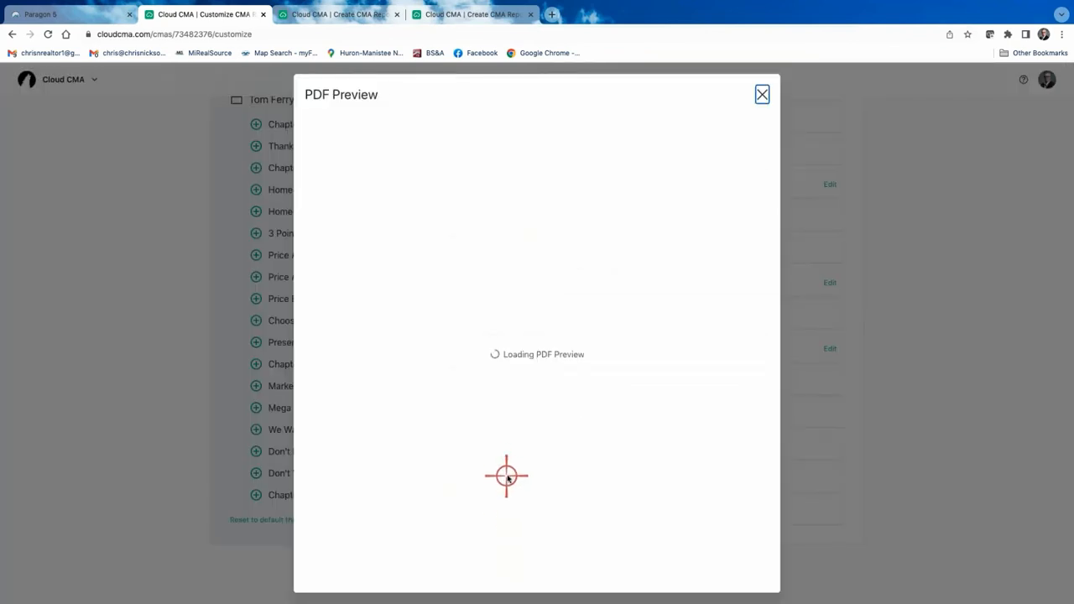
left_click(761, 94)
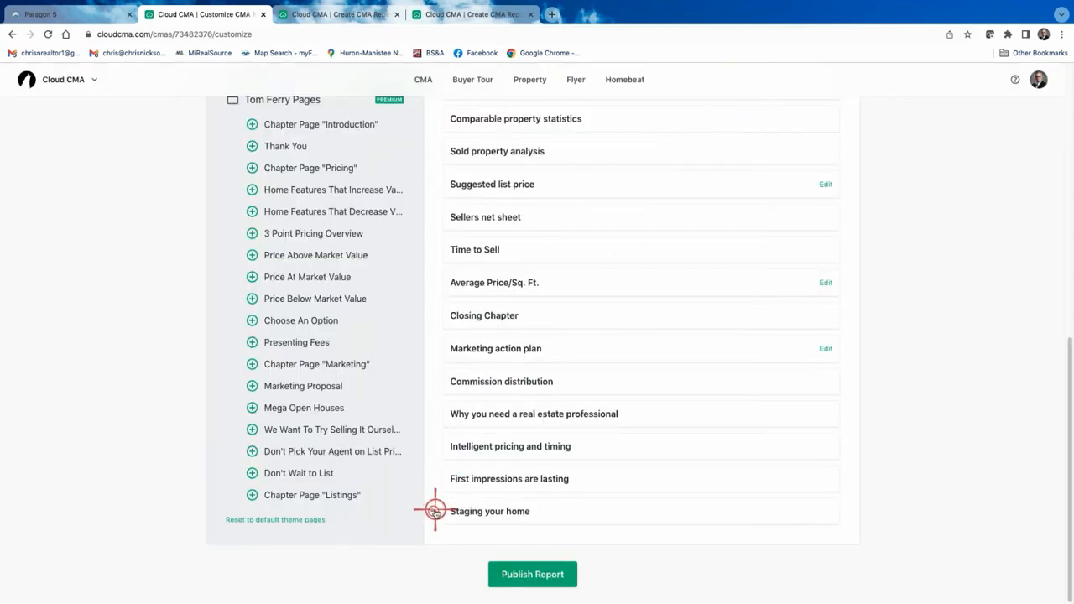
left_click(435, 510)
left_click(436, 481)
left_click(436, 448)
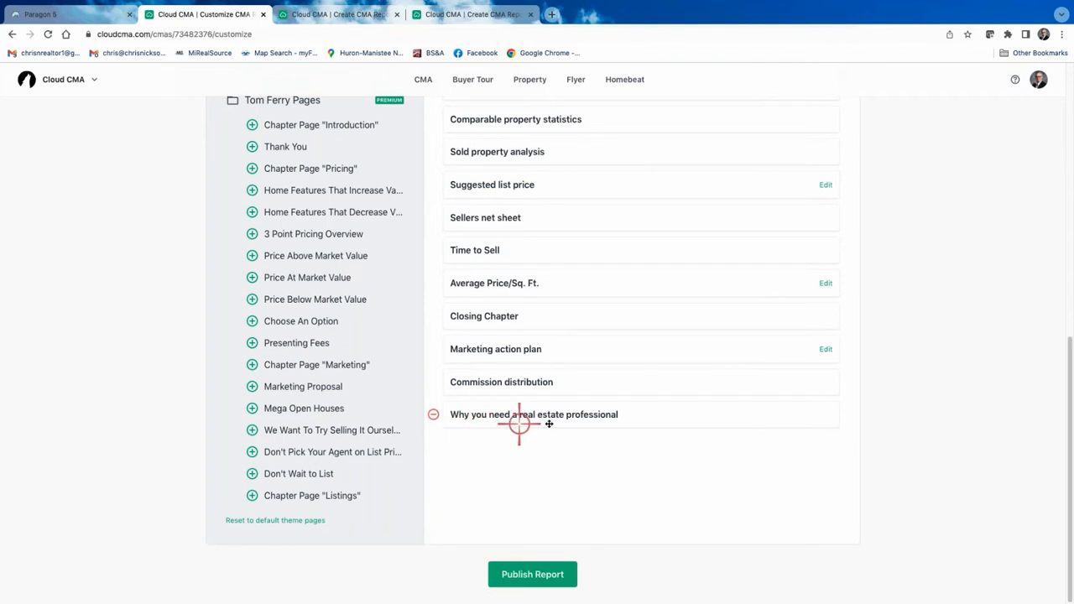
left_click(436, 414)
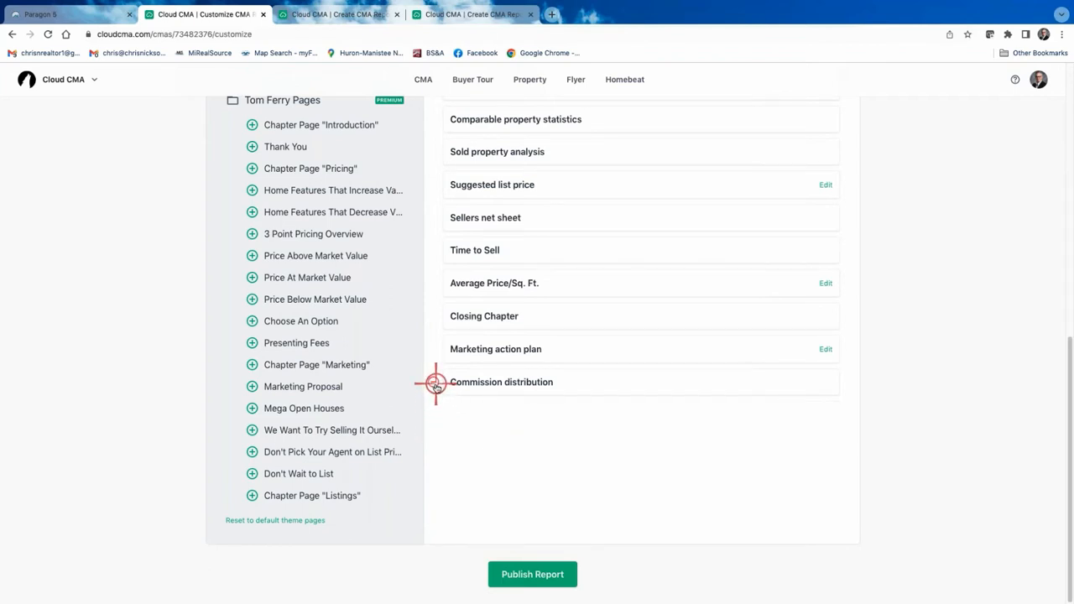
Preview the Commission distribution page as a PDF.
left_click(521, 385)
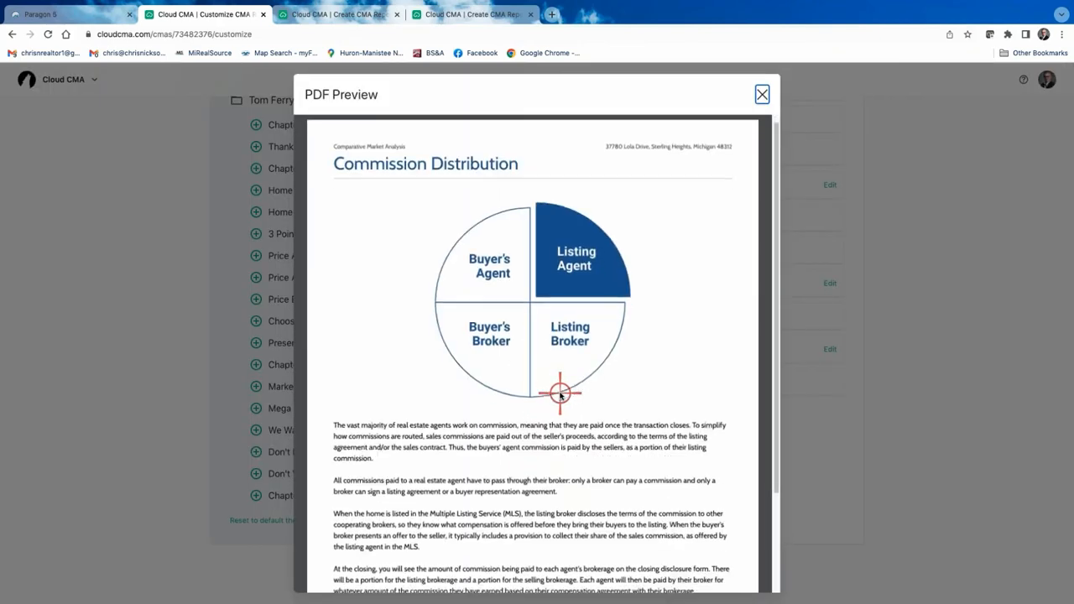
scroll(561, 393, "down", 3)
scroll(560, 393, "up", 3)
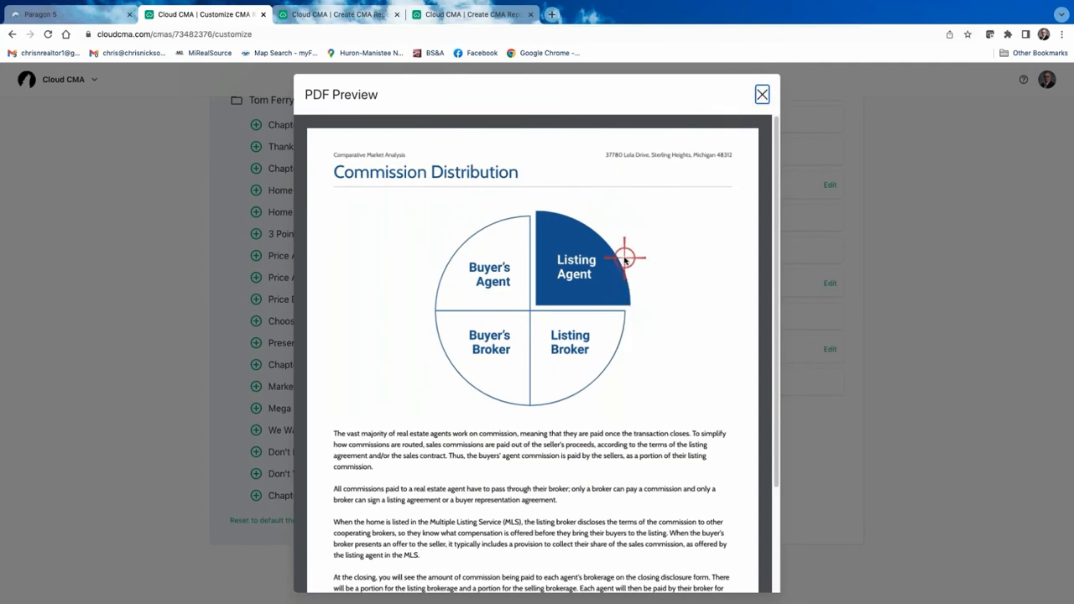
Scroll through the Commission Distribution preview explaining how commissions are paid at closing.
scroll(624, 261, "down", 3)
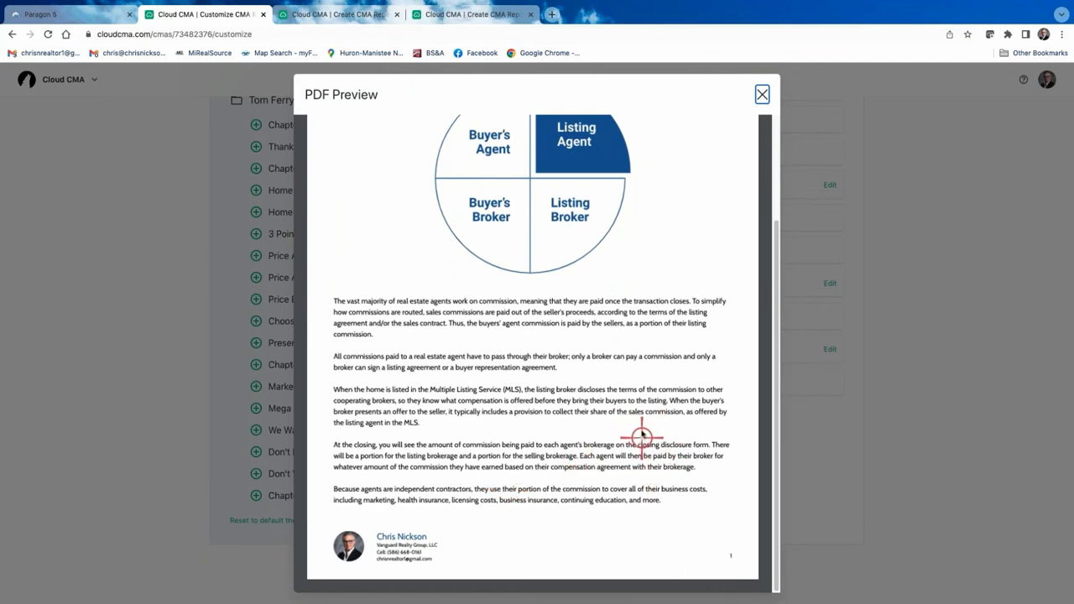
scroll(658, 218, "up", 1)
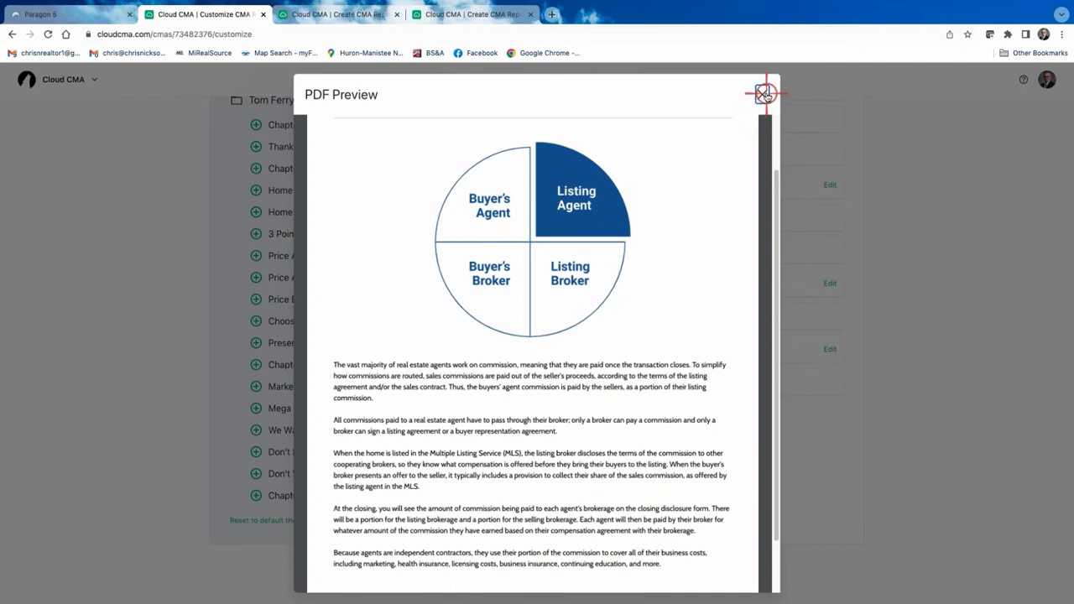
Remove the Commission distribution, Marketing action plan, Closing Chapter and Suggested list price pages from the report.
left_click(764, 94)
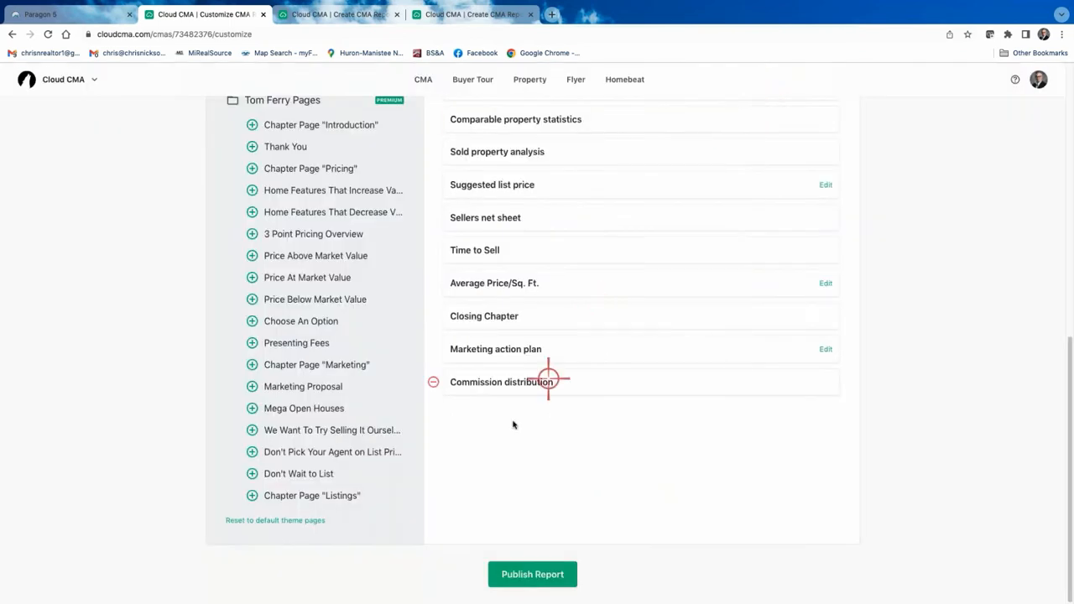
left_click(434, 382)
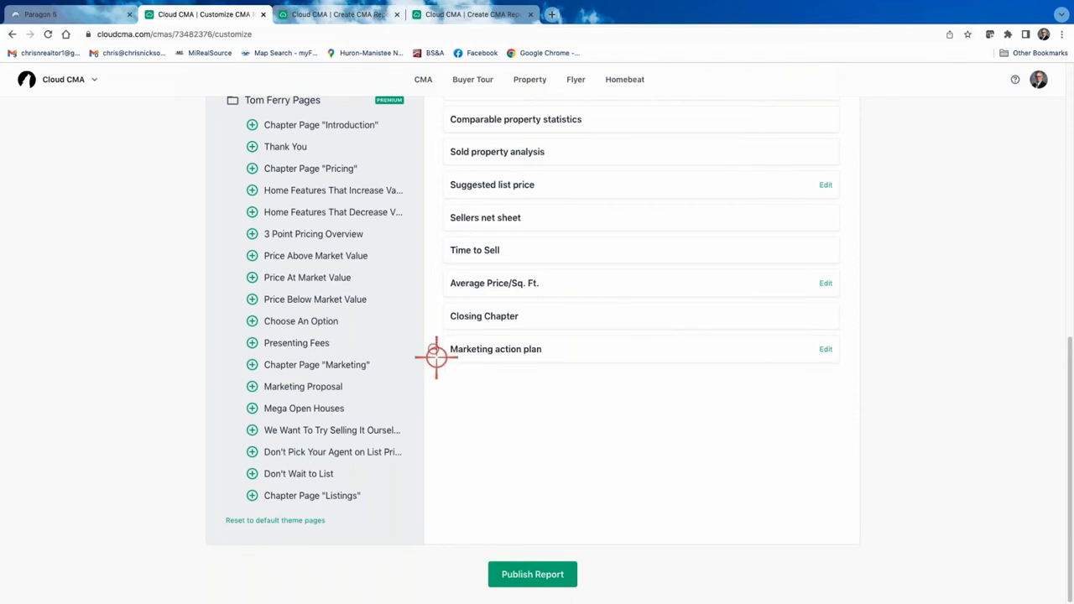
left_click(434, 349)
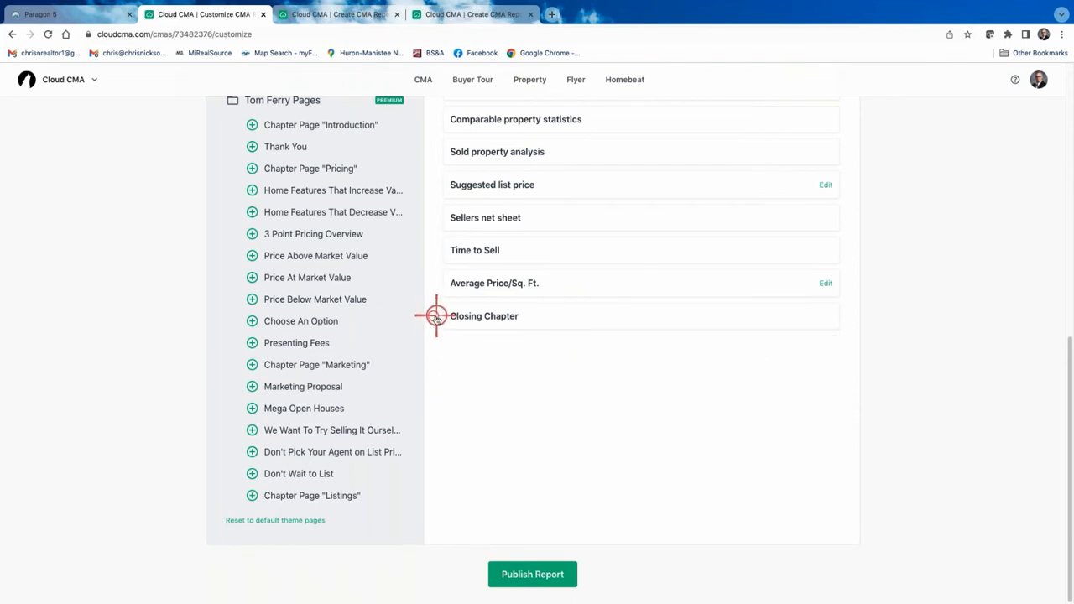
left_click(434, 314)
scroll(461, 286, "up", 2)
scroll(463, 286, "up", 1)
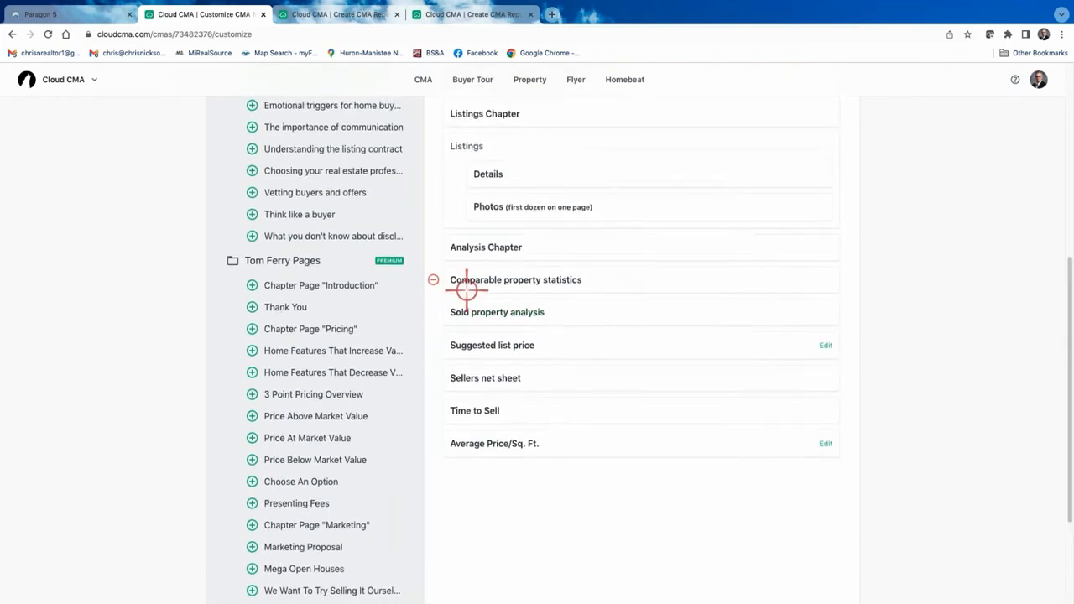
scroll(548, 477, "up", 2)
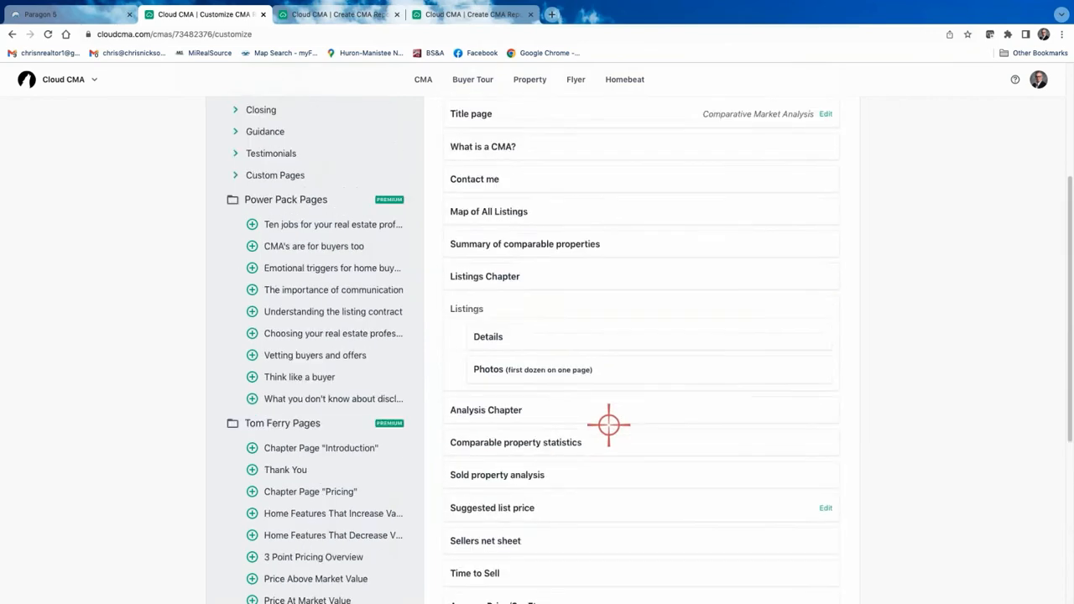
left_click(433, 509)
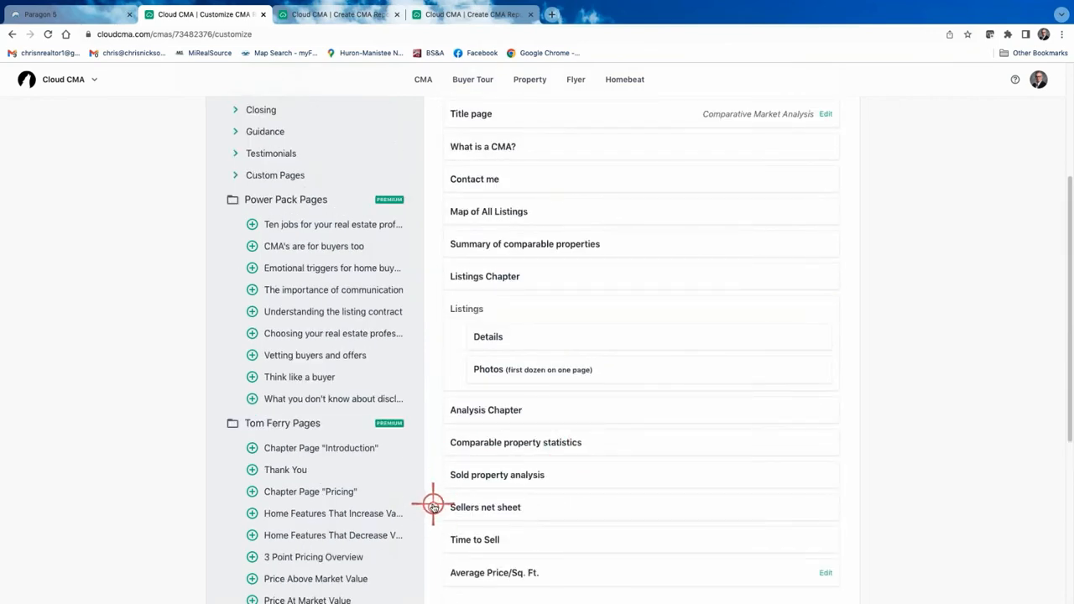
scroll(537, 453, "up", 3)
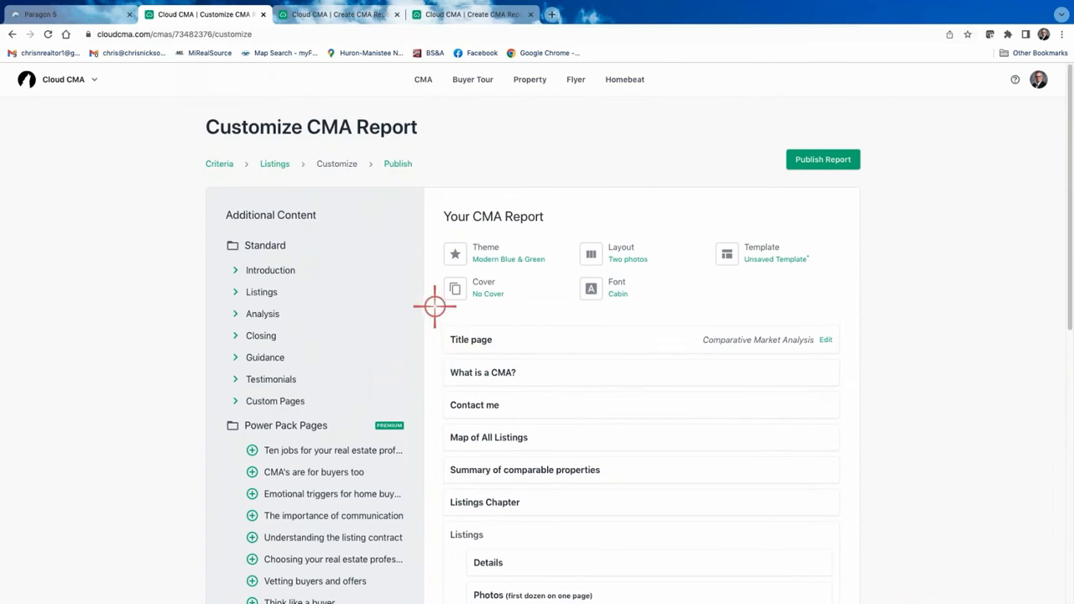
scroll(568, 463, "down", 1)
scroll(567, 462, "up", 1)
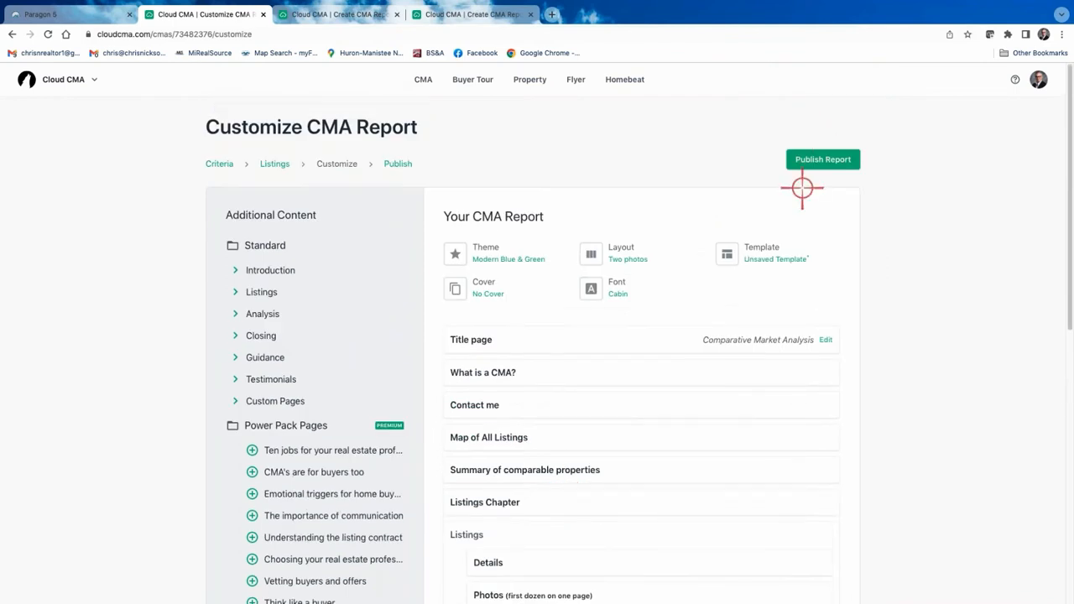
left_click(760, 259)
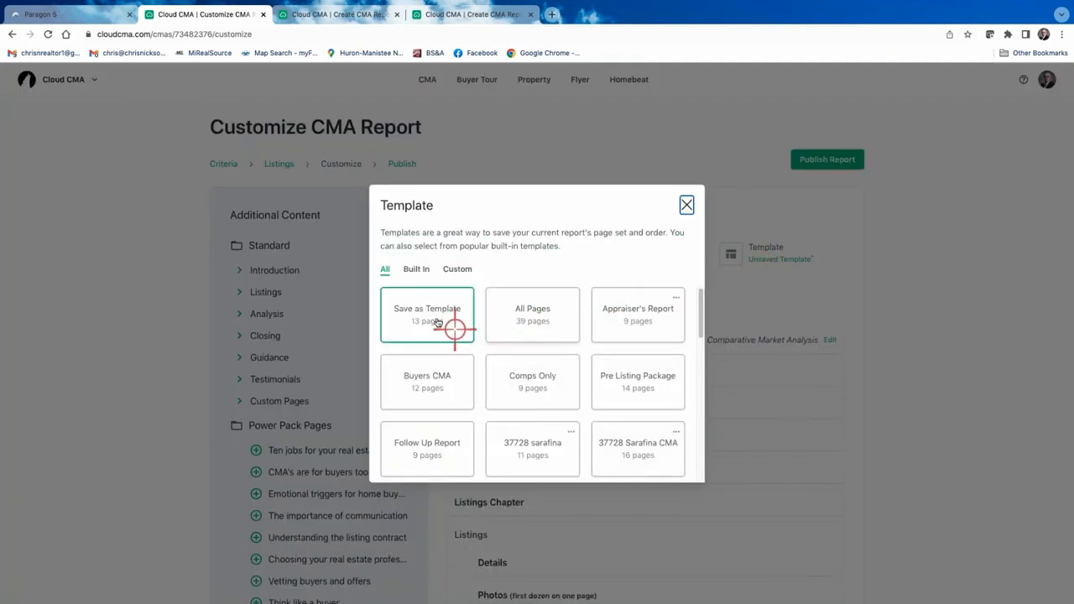
left_click(429, 309)
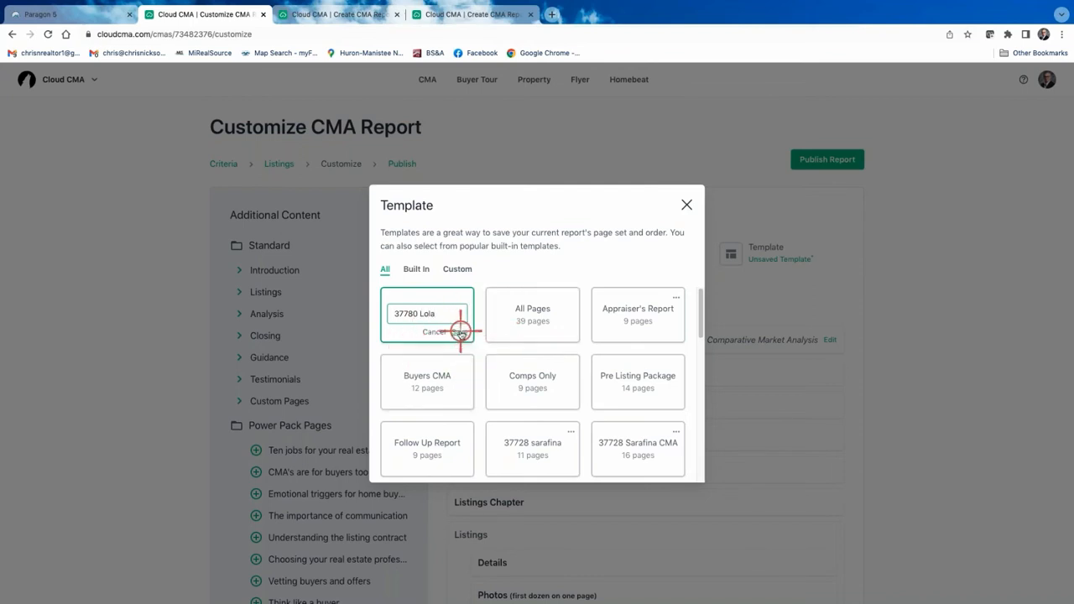
left_click(461, 333)
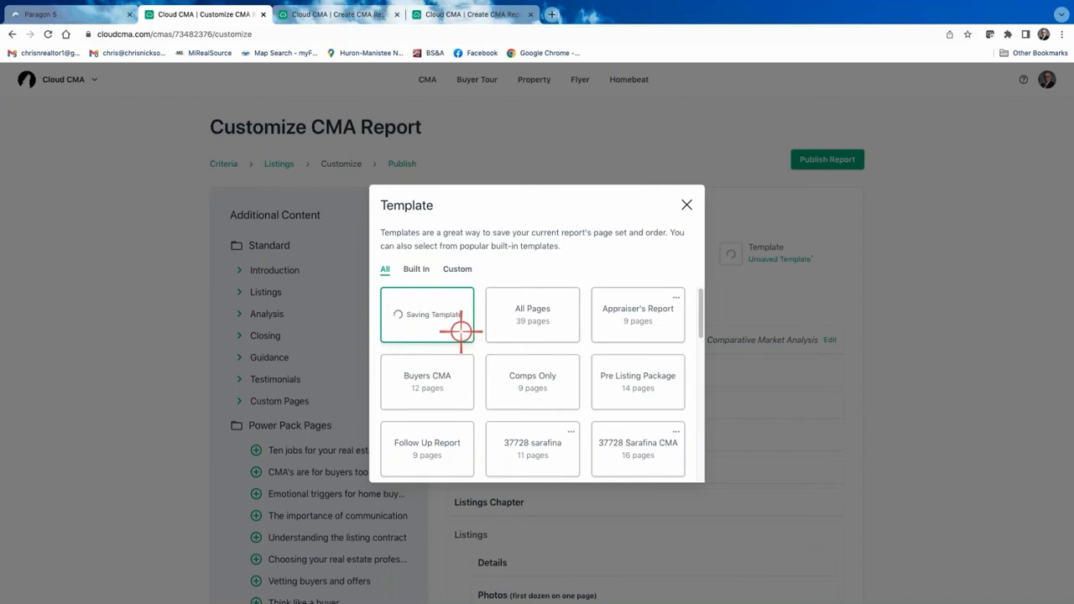
left_click(687, 205)
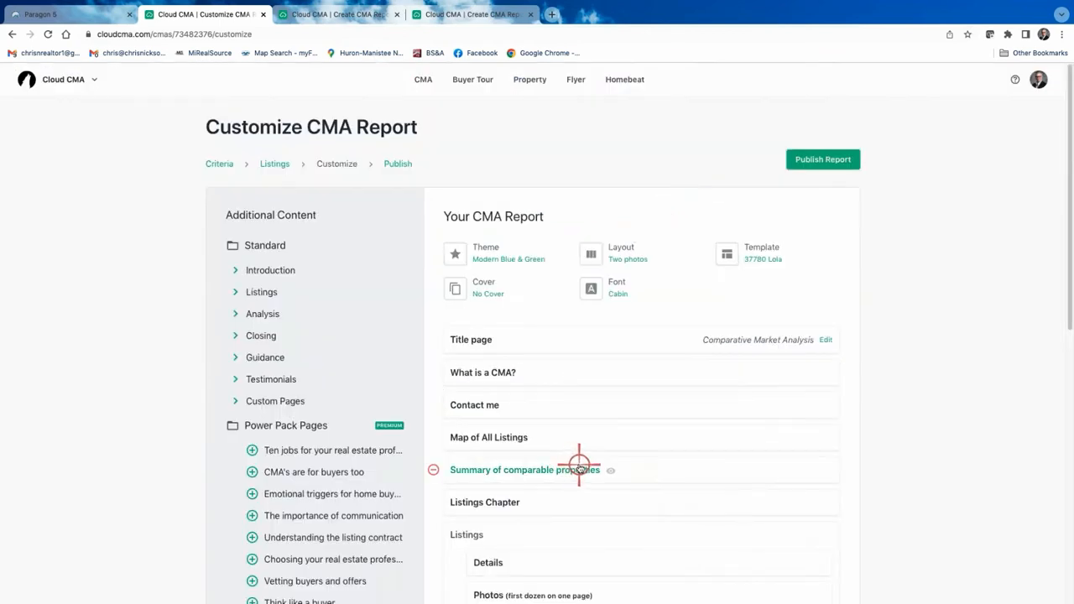
Publish the customized report and view it as a PDF.
left_click(823, 159)
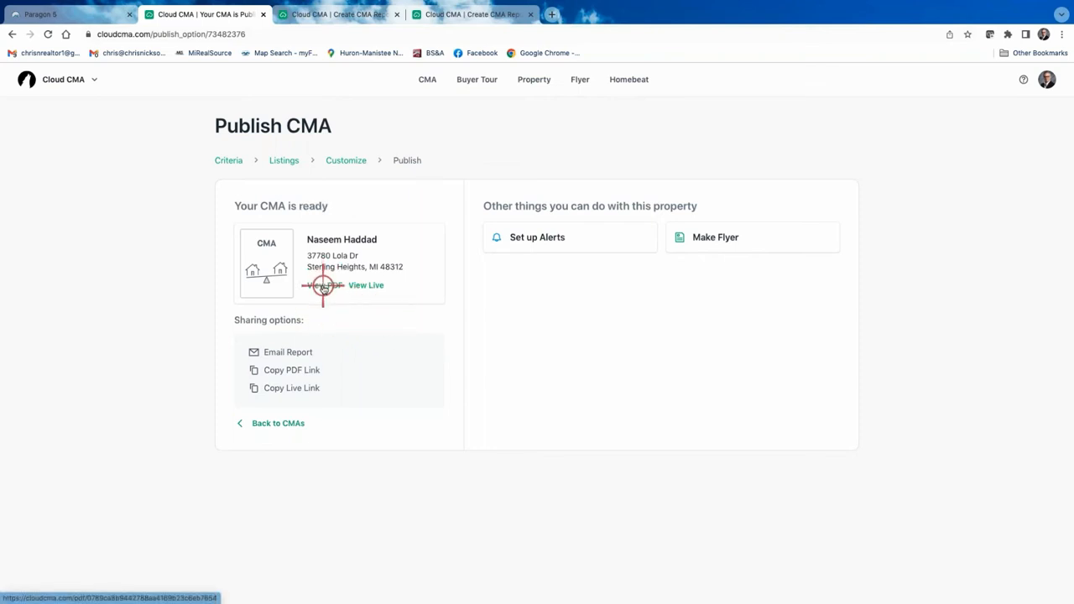
left_click(323, 287)
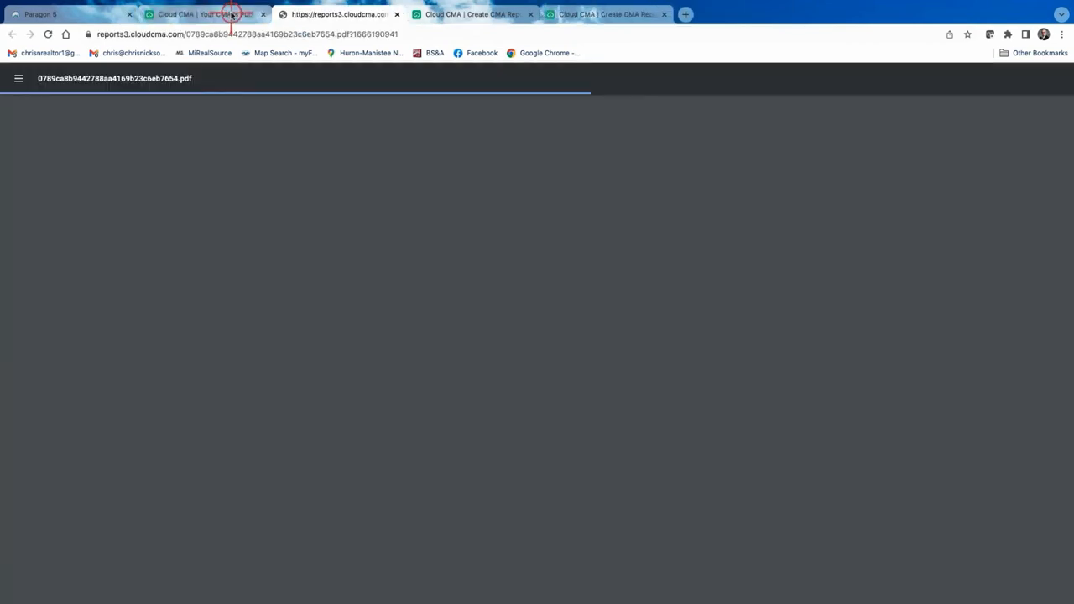
scroll(532, 391, "down", 20)
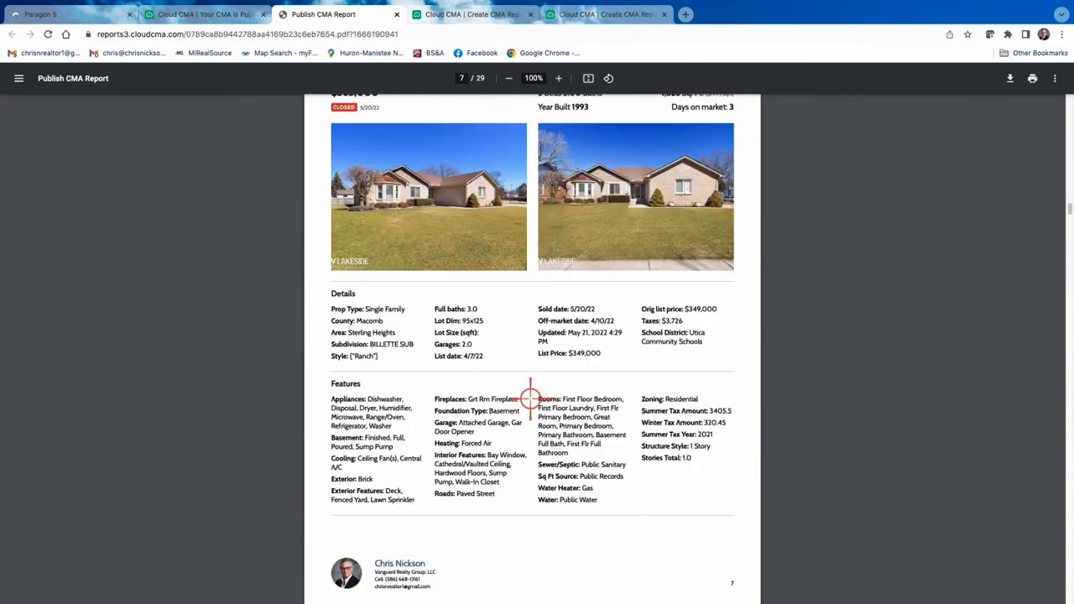
scroll(531, 397, "down", 12)
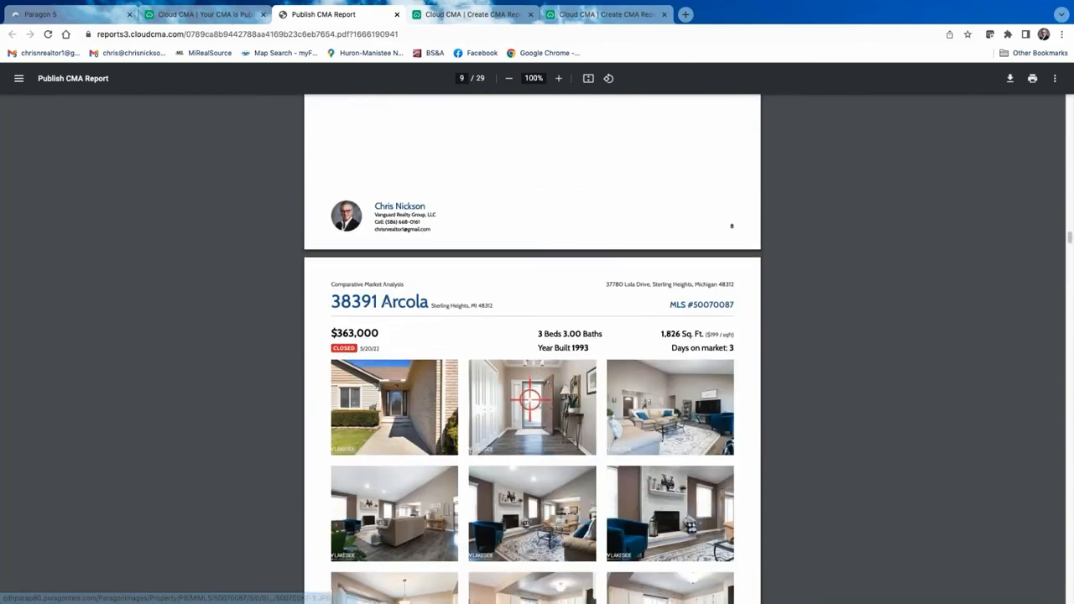
scroll(531, 399, "down", 12)
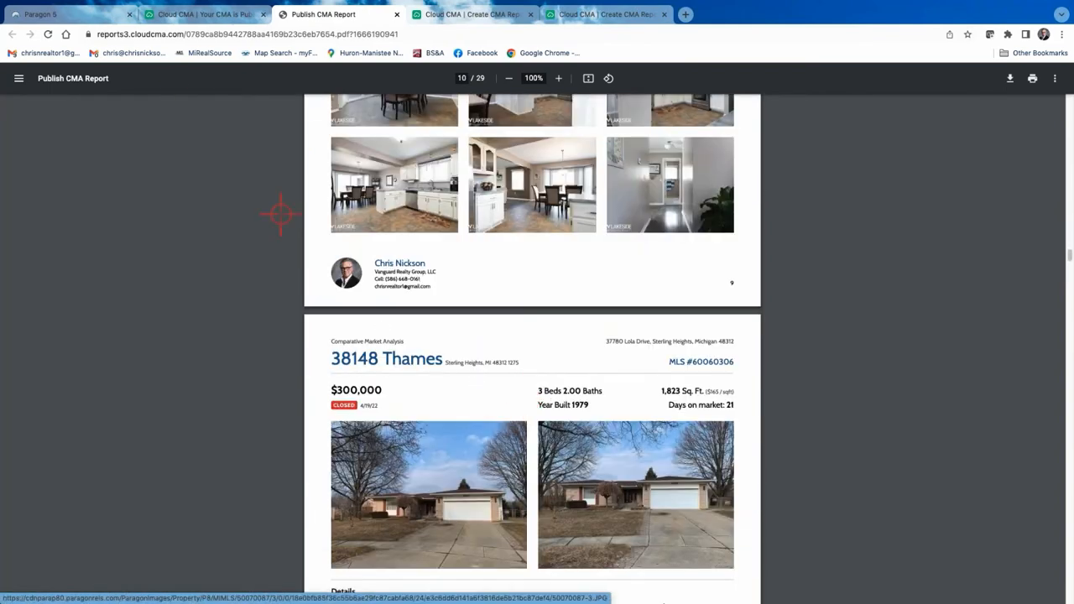
left_click(206, 14)
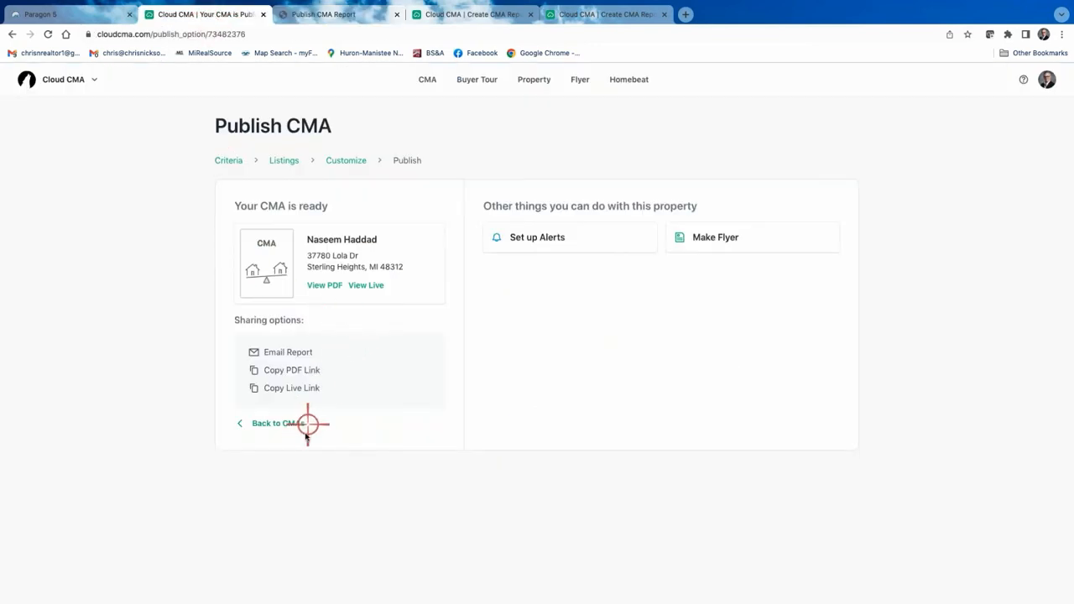
left_click(281, 424)
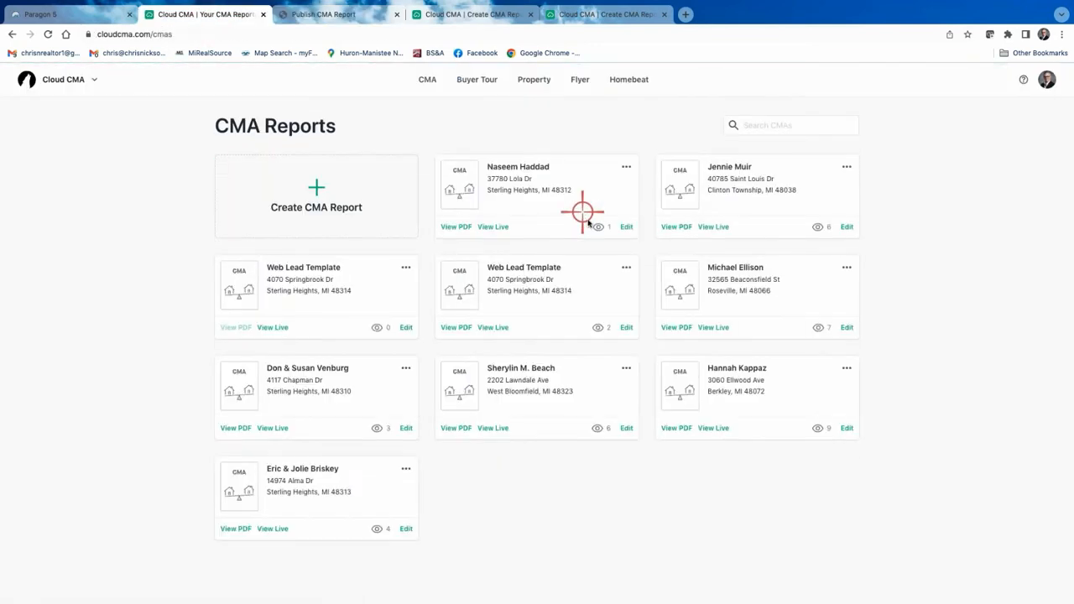
left_click(627, 227)
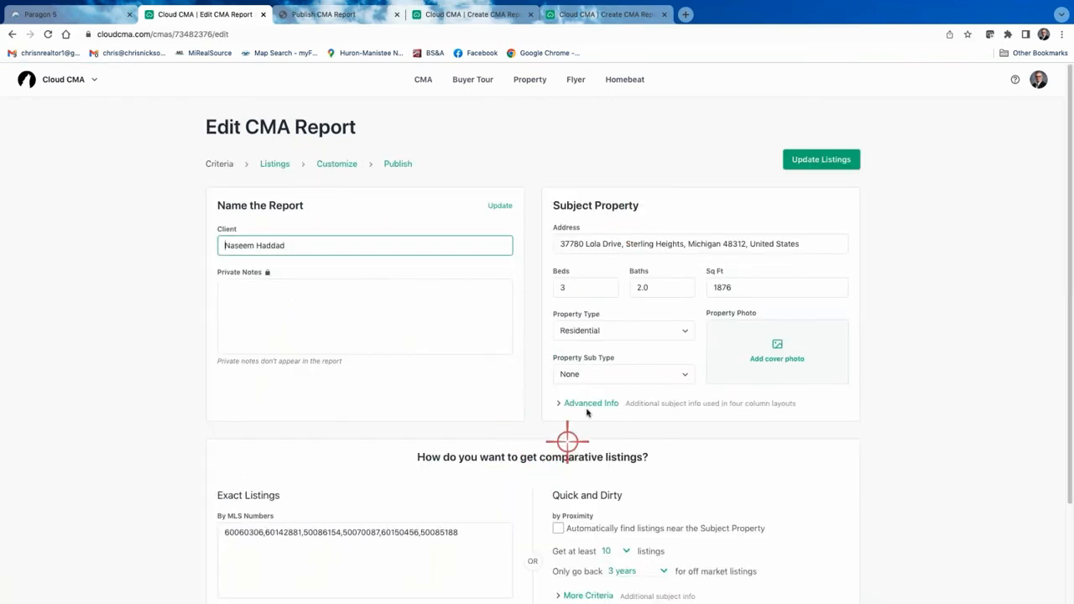
left_click(343, 163)
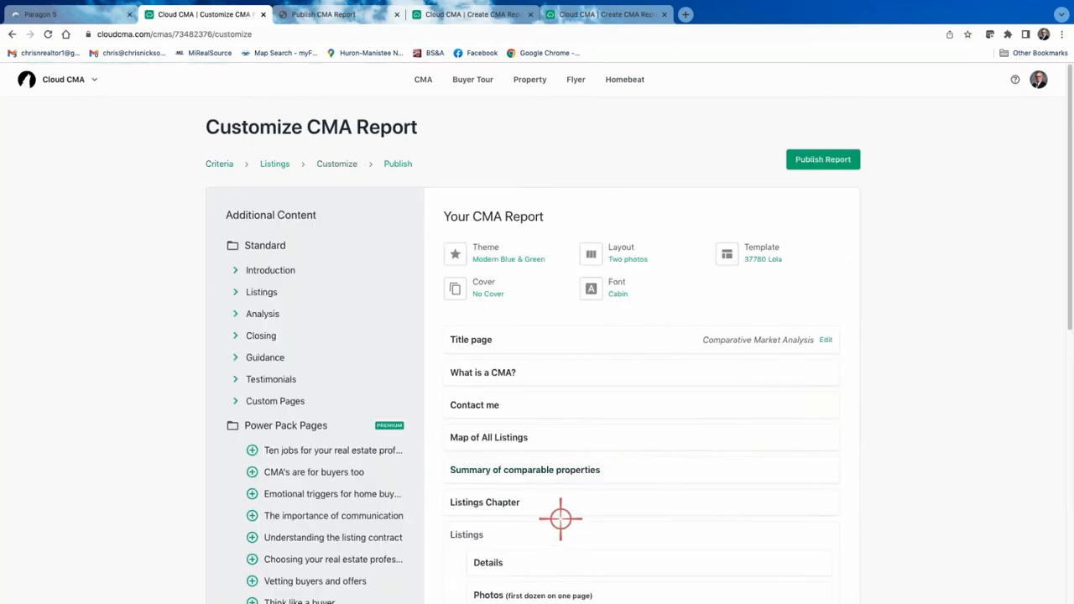
Add the More photos (all the rest) page under Listings and bring up the template options.
scroll(559, 513, "down", 2)
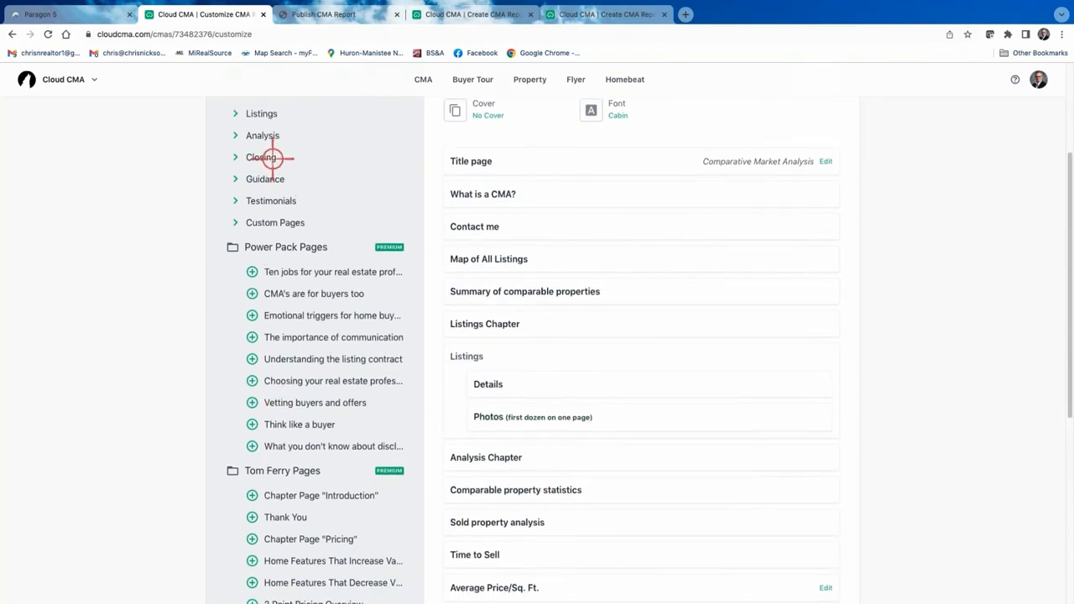
scroll(261, 161, "up", 1)
left_click(240, 144)
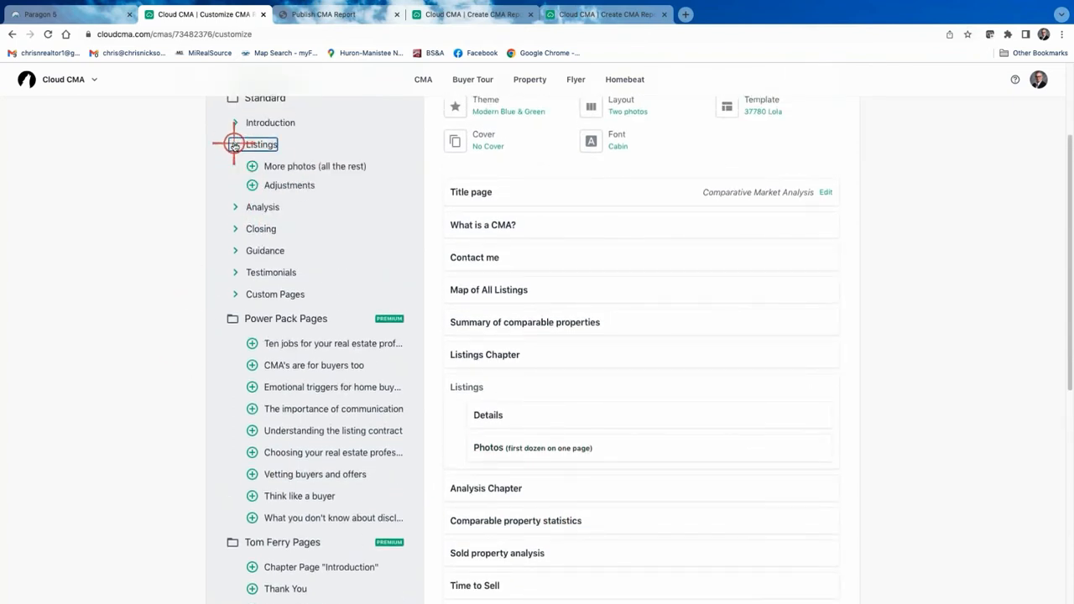
left_click(252, 167)
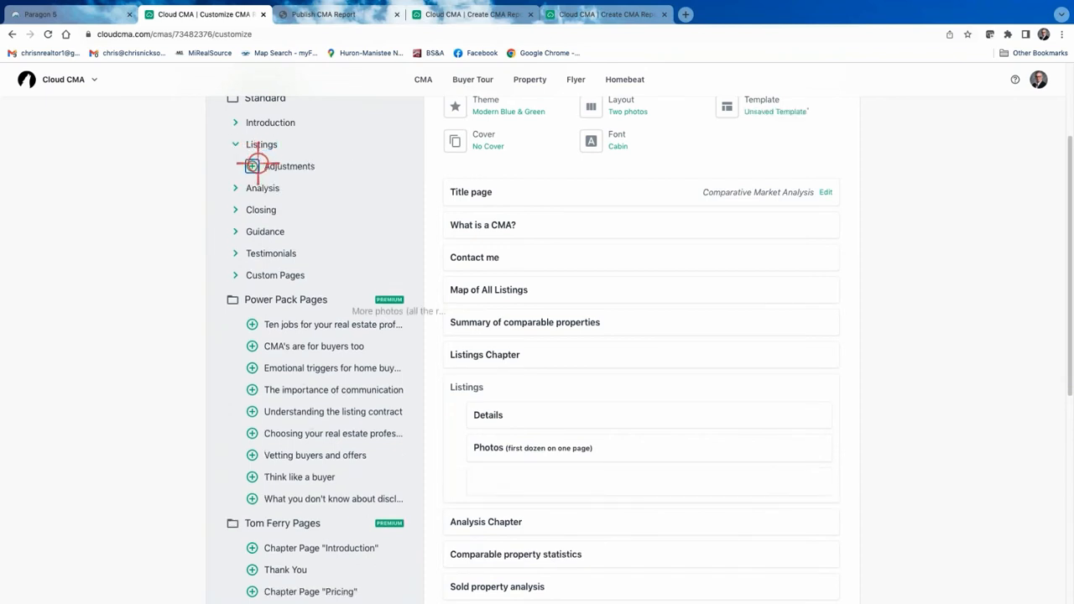
scroll(604, 364, "up", 3)
left_click(760, 260)
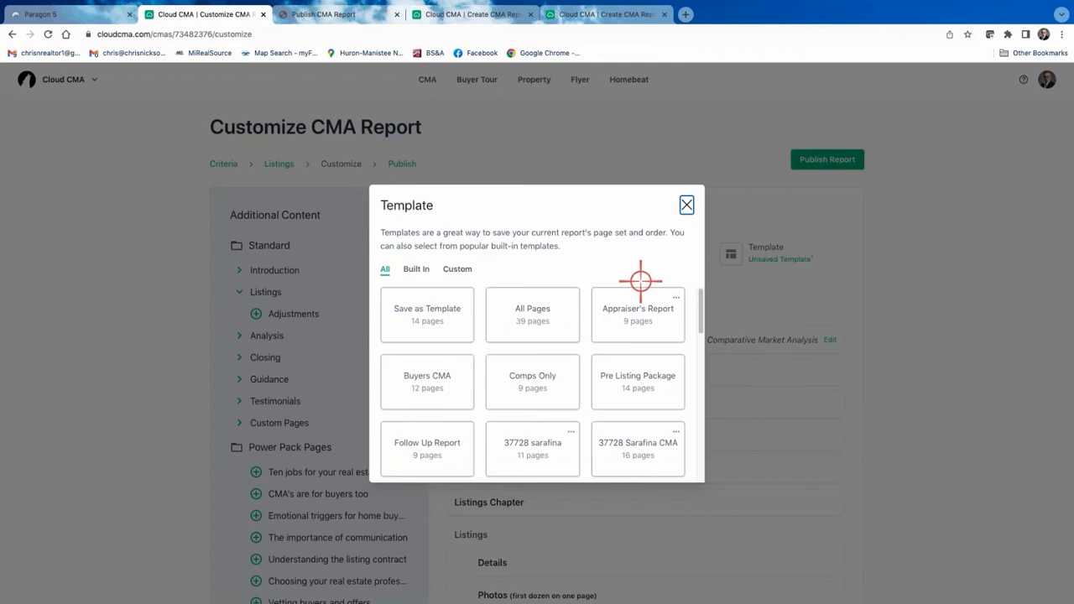
left_click(424, 312)
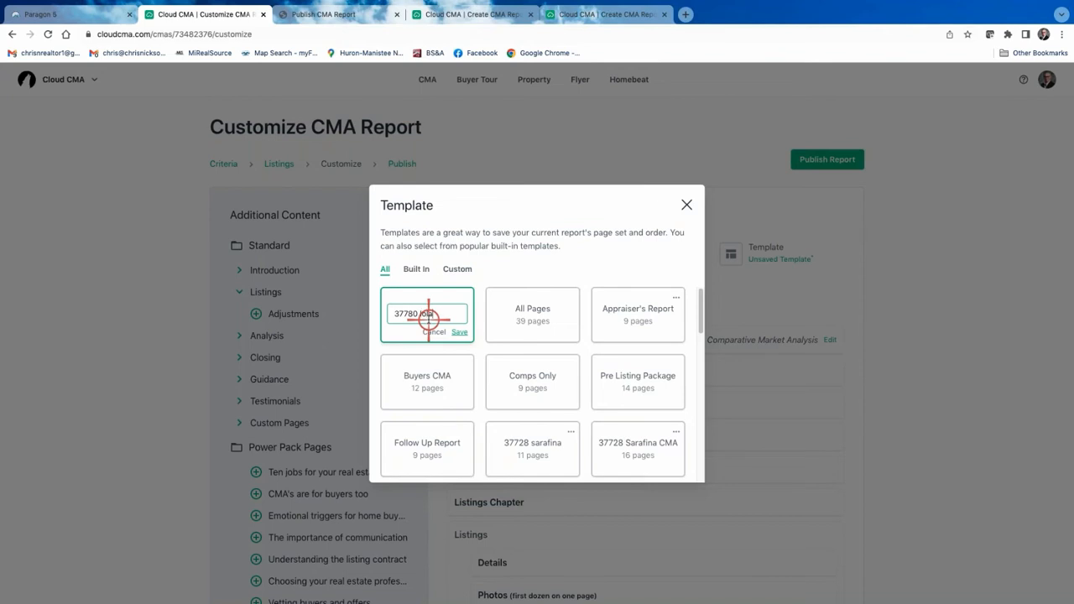
left_click(460, 332)
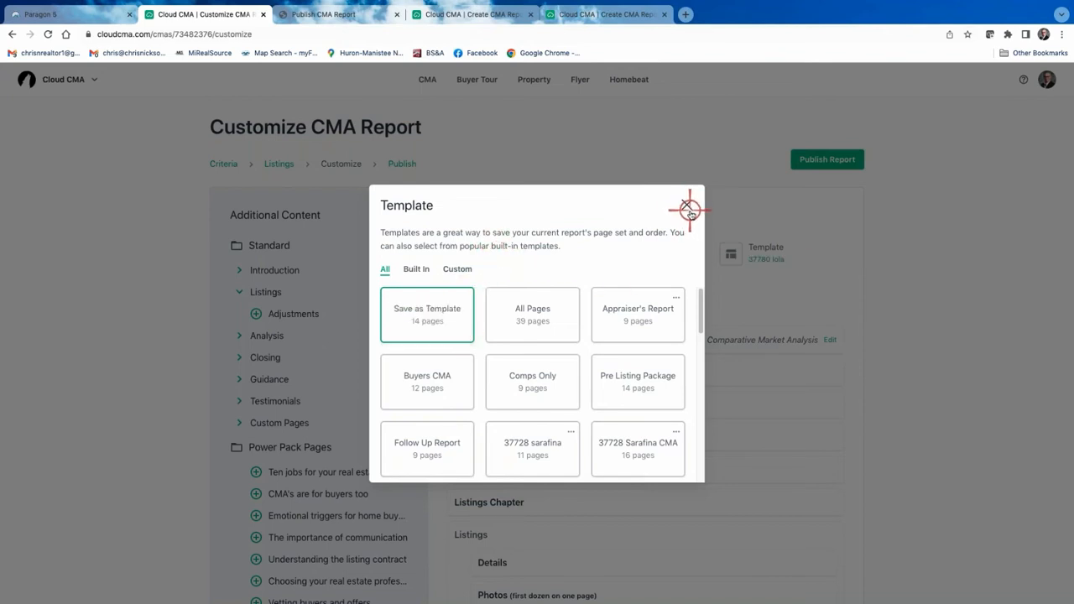
Publish the updated report and close the old PDF tab and both leftover Create CMA Report tabs.
left_click(687, 208)
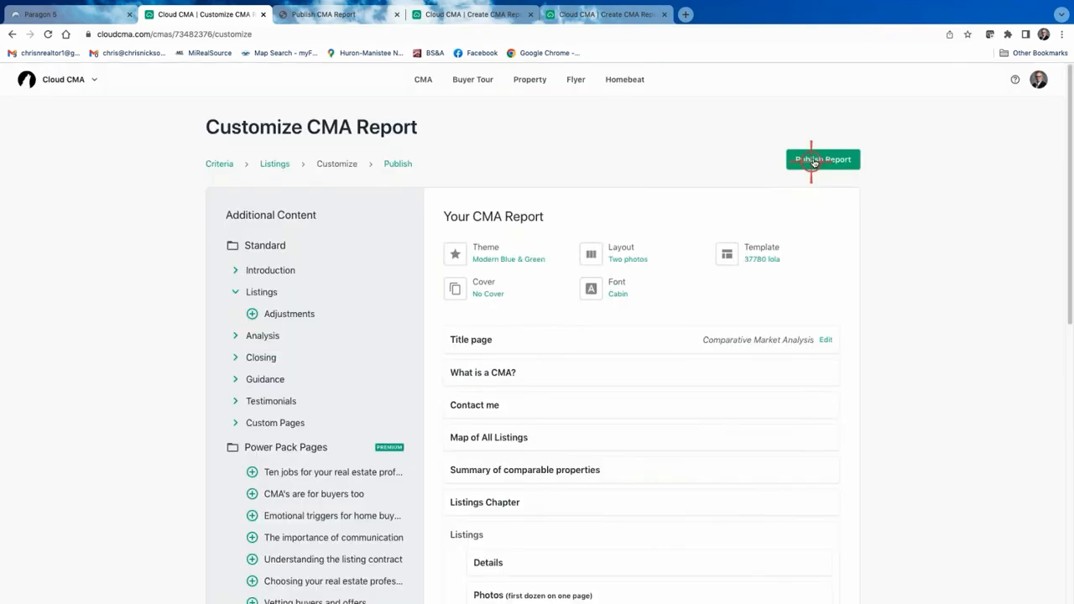
left_click(812, 160)
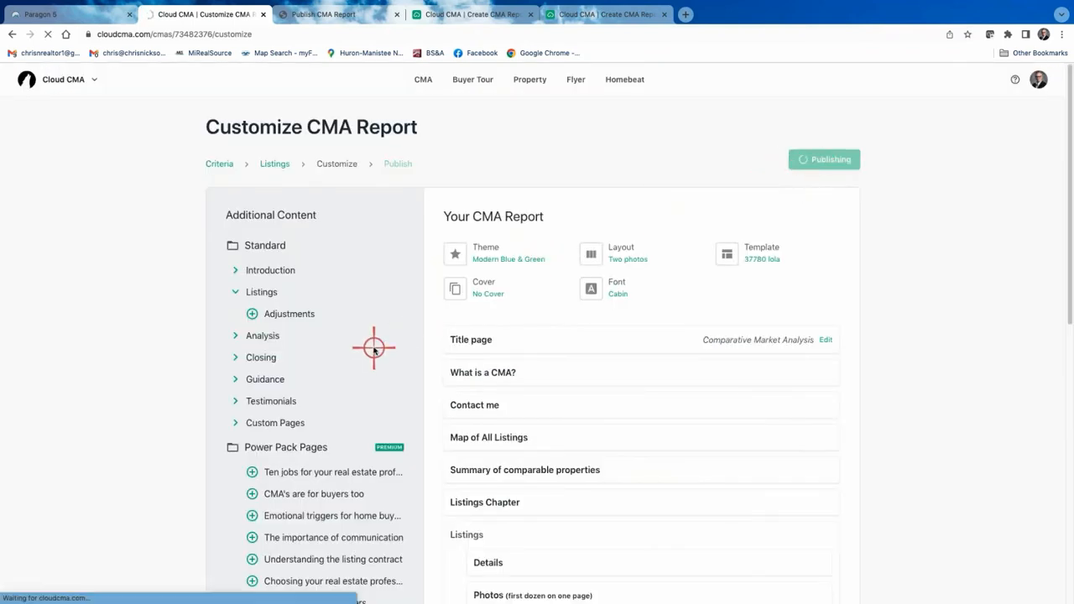
left_click(396, 14)
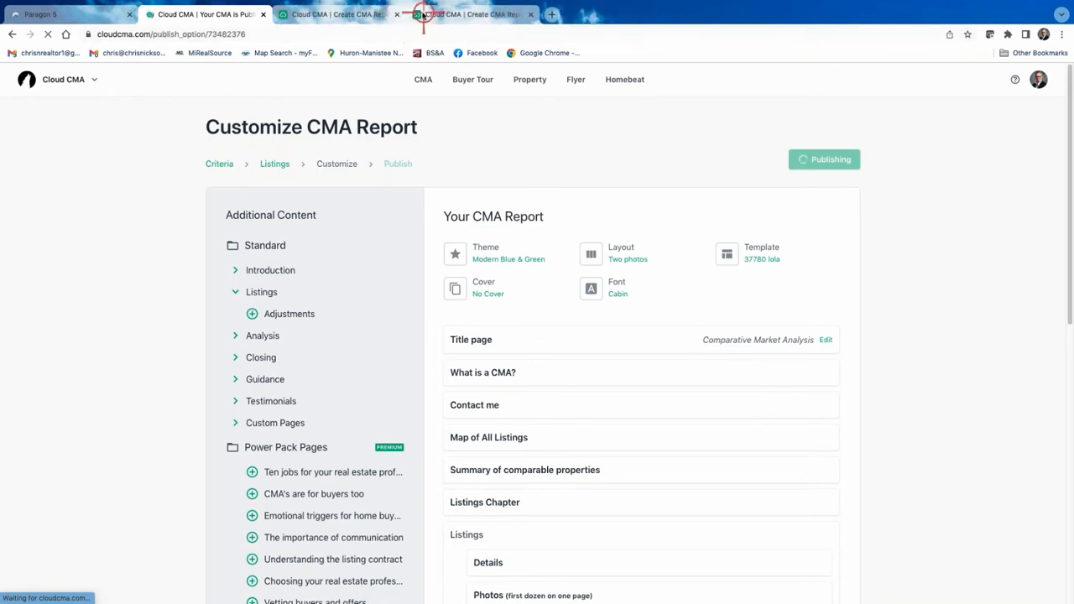
left_click(396, 15)
left_click(396, 14)
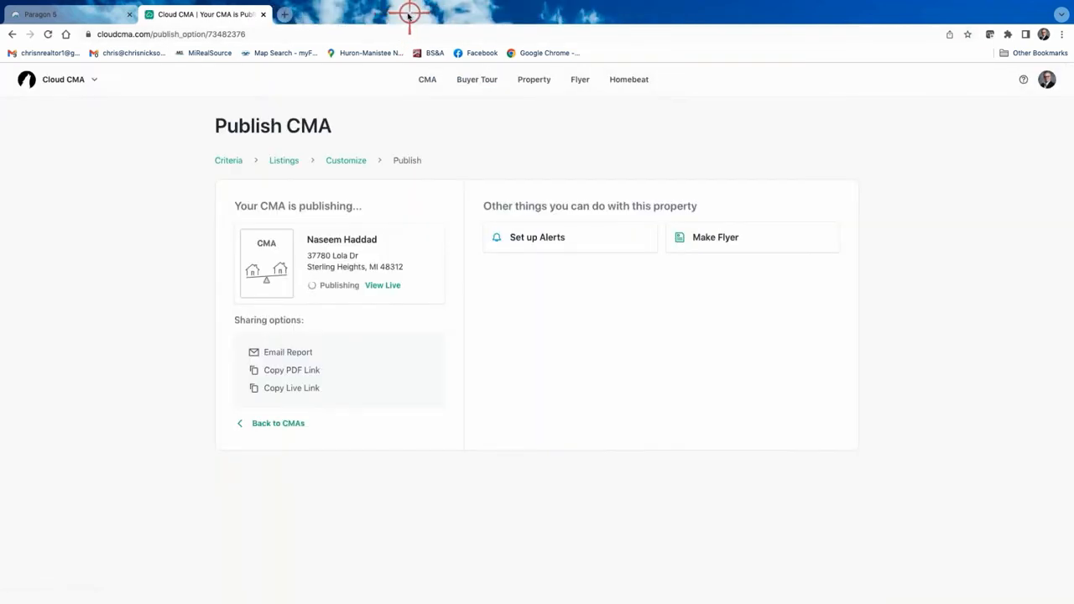
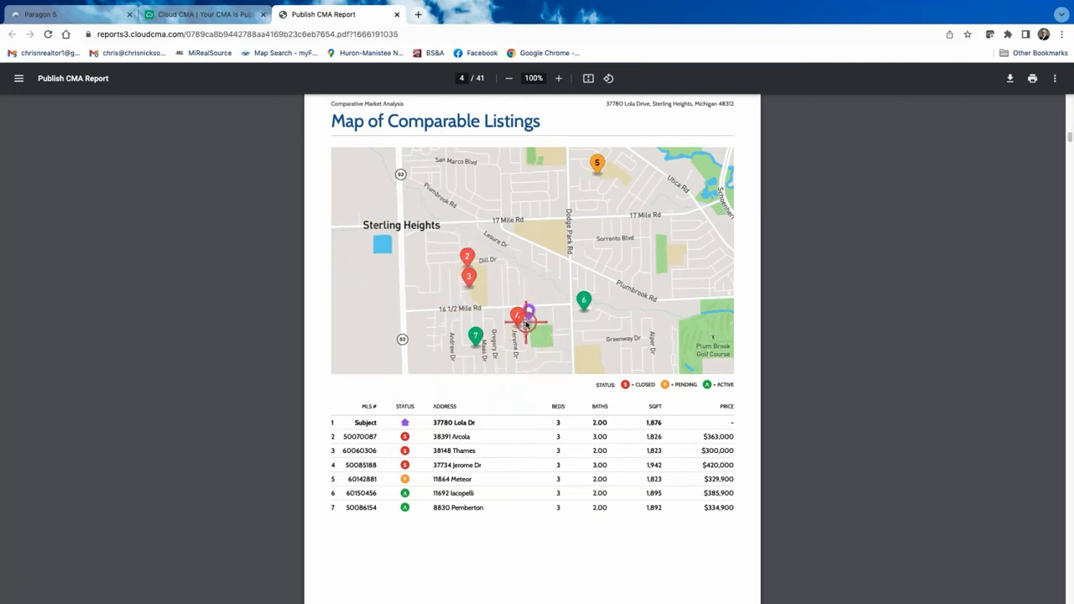
Scroll the PDF from the page 4 comparables map past the summary and Listings divider.
scroll(526, 323, "down", 5)
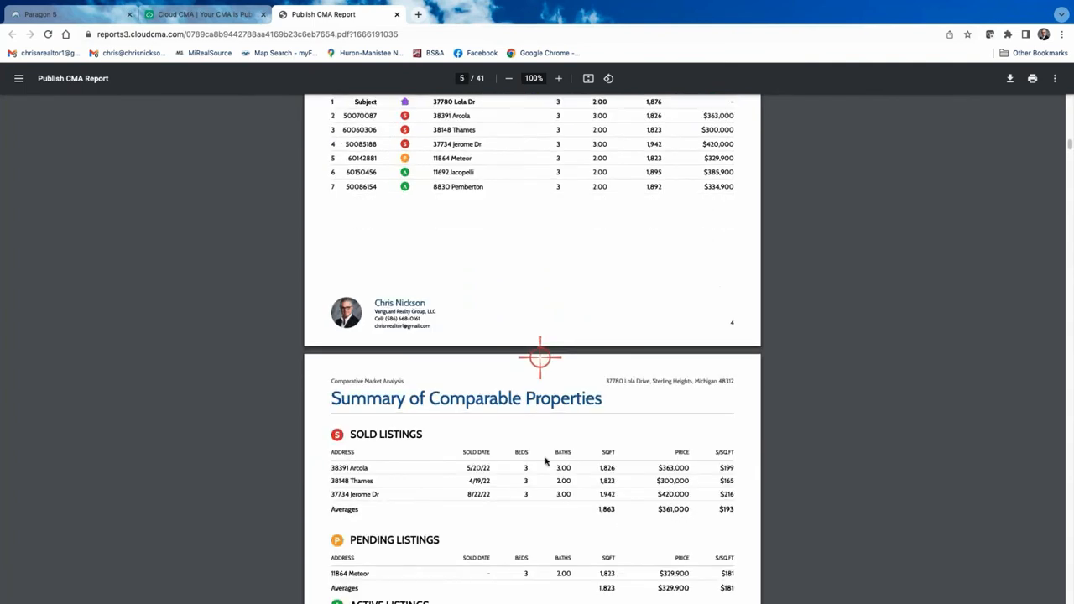
scroll(503, 453, "down", 4)
scroll(542, 408, "down", 1)
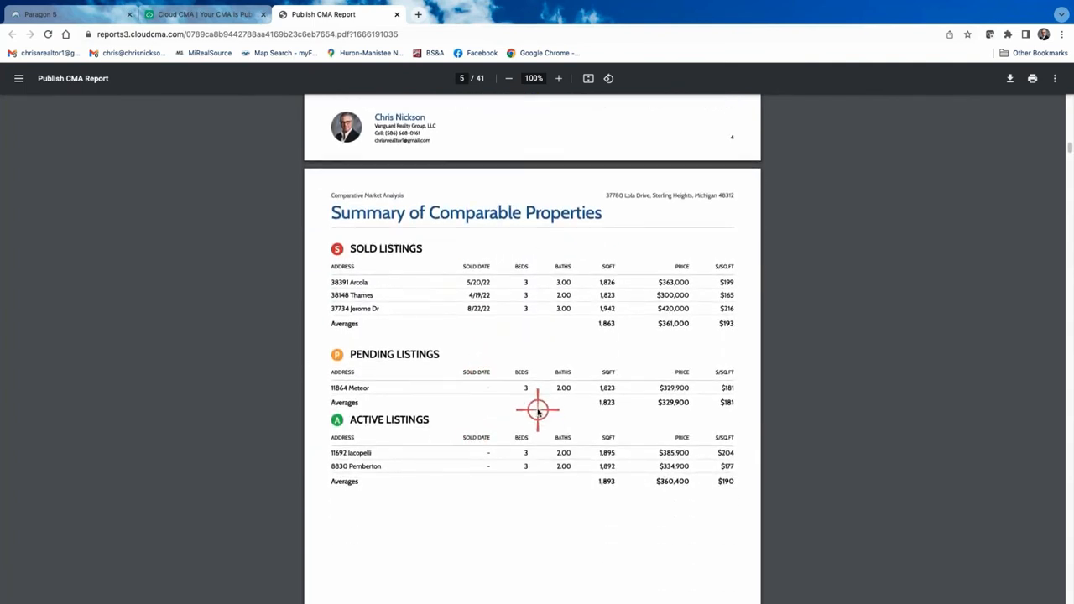
scroll(538, 412, "down", 1)
scroll(536, 413, "down", 10)
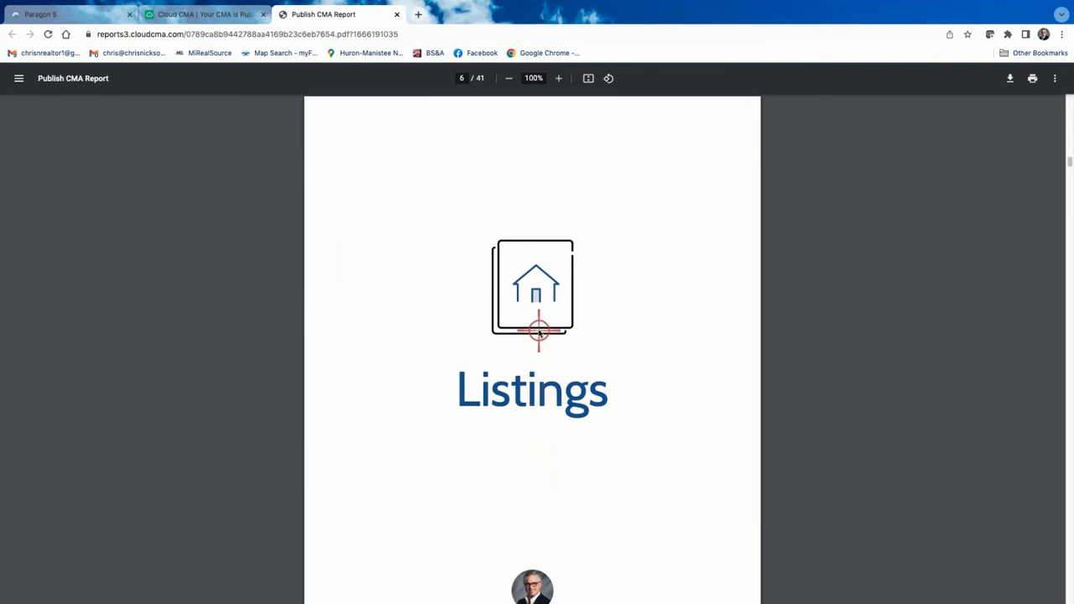
scroll(539, 332, "down", 1)
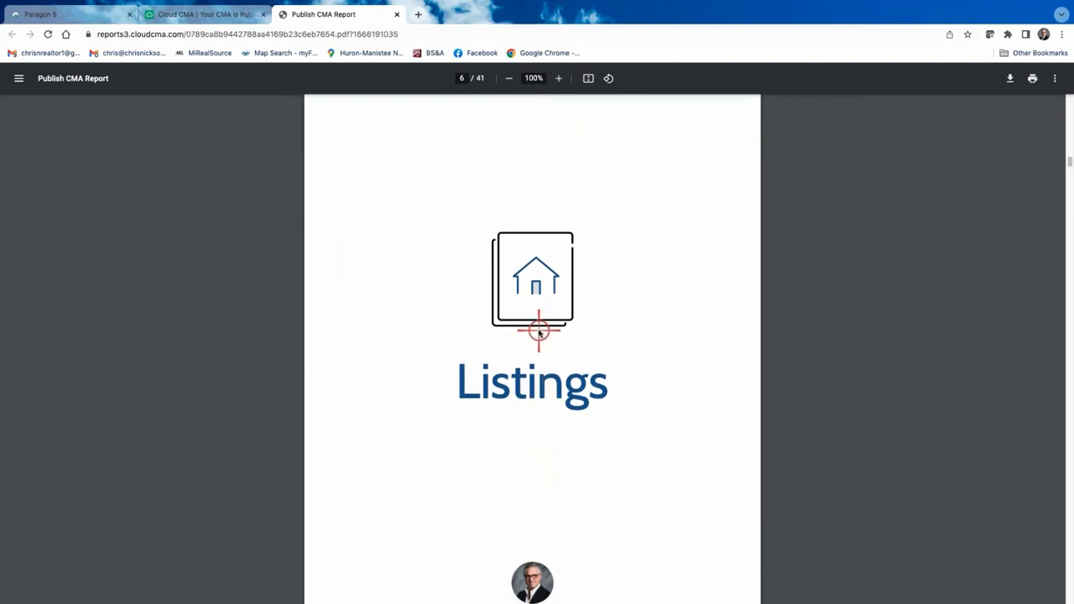
scroll(539, 332, "down", 1)
scroll(539, 333, "down", 5)
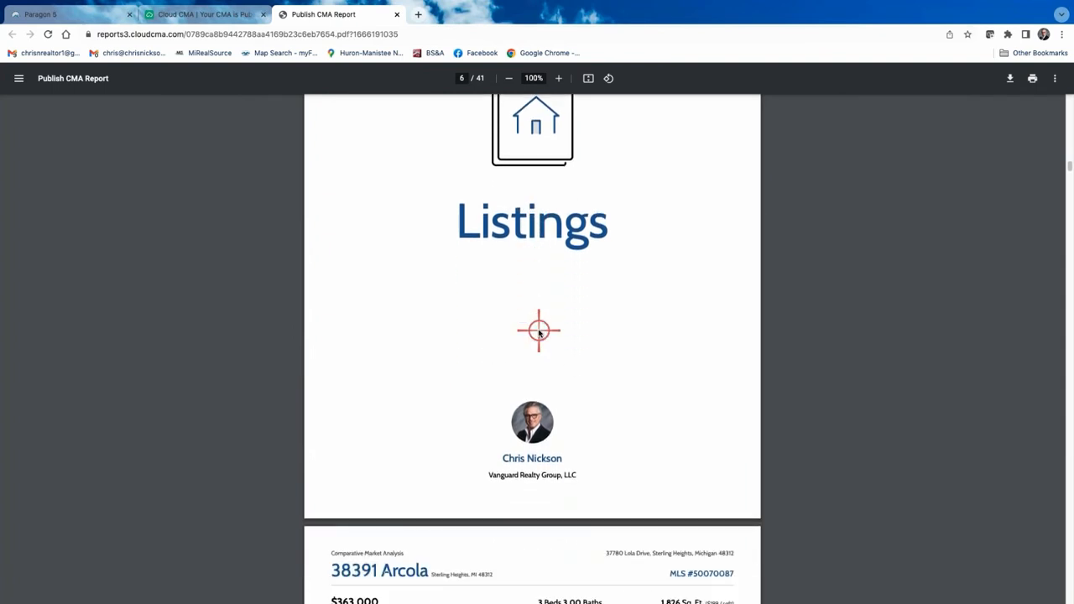
scroll(539, 332, "down", 2)
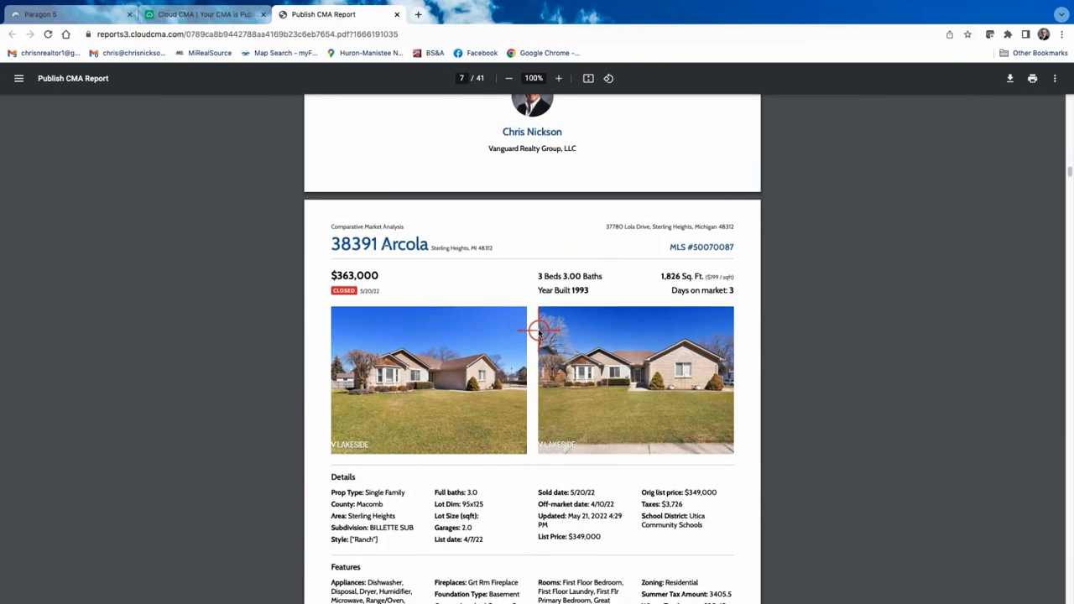
scroll(446, 361, "down", 2)
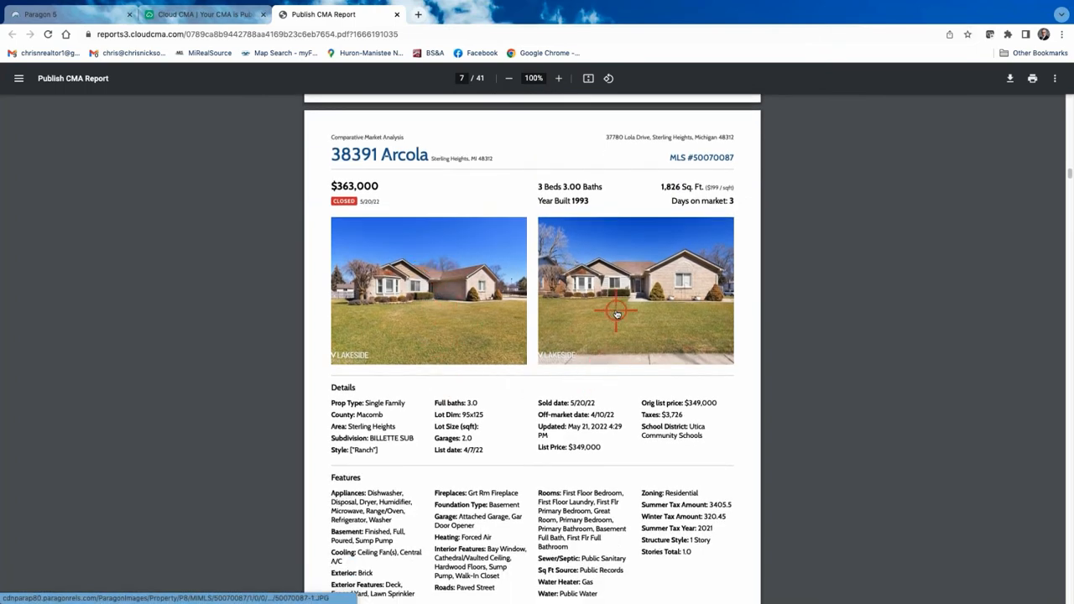
scroll(470, 336, "down", 1)
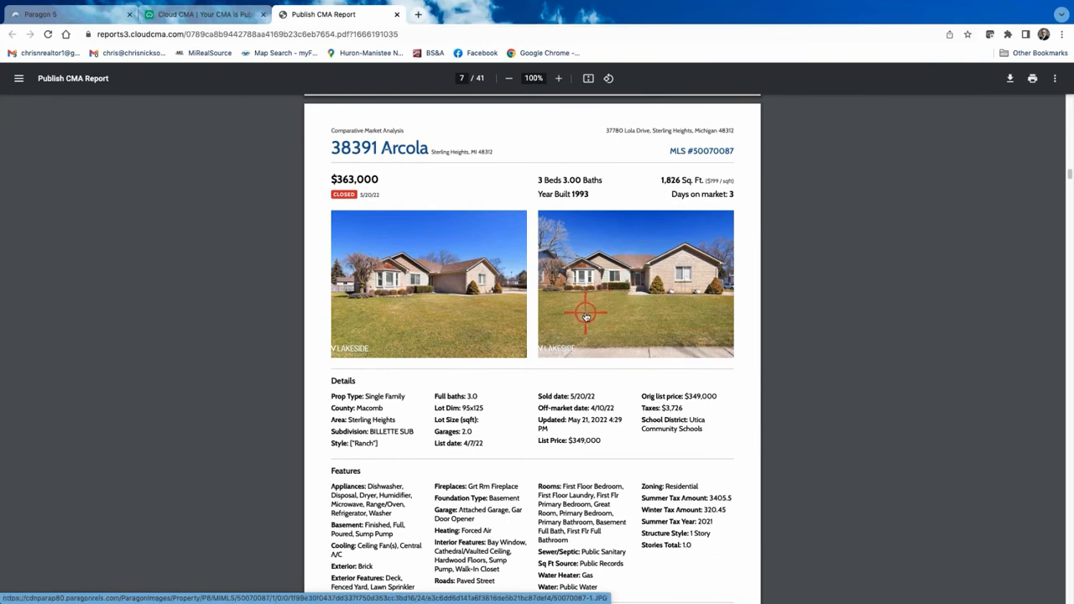
scroll(470, 290, "down", 1)
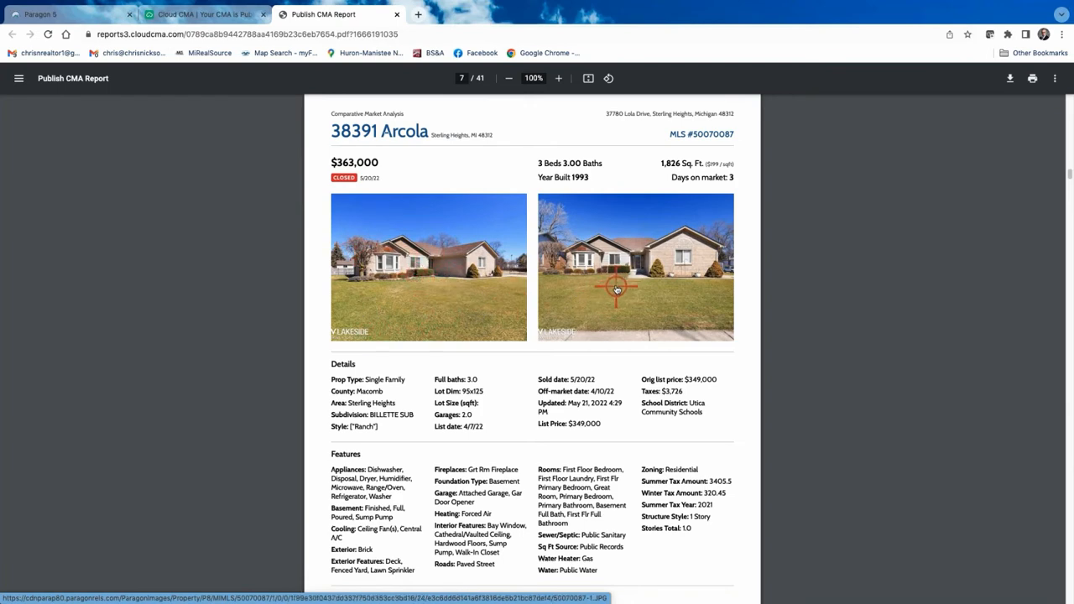
scroll(617, 290, "down", 5)
scroll(609, 280, "up", 3)
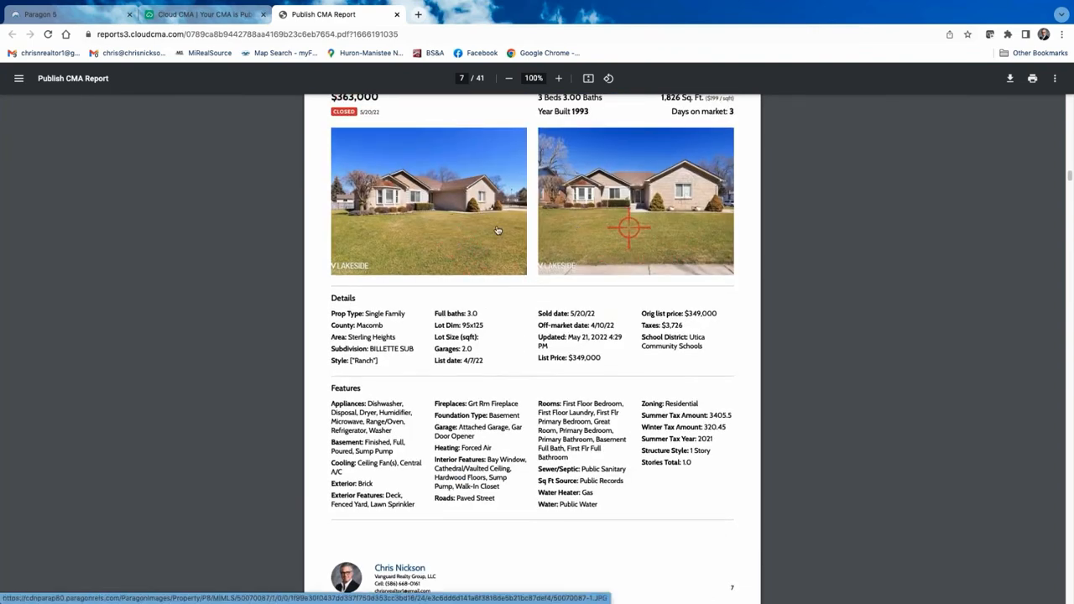
scroll(632, 248, "down", 10)
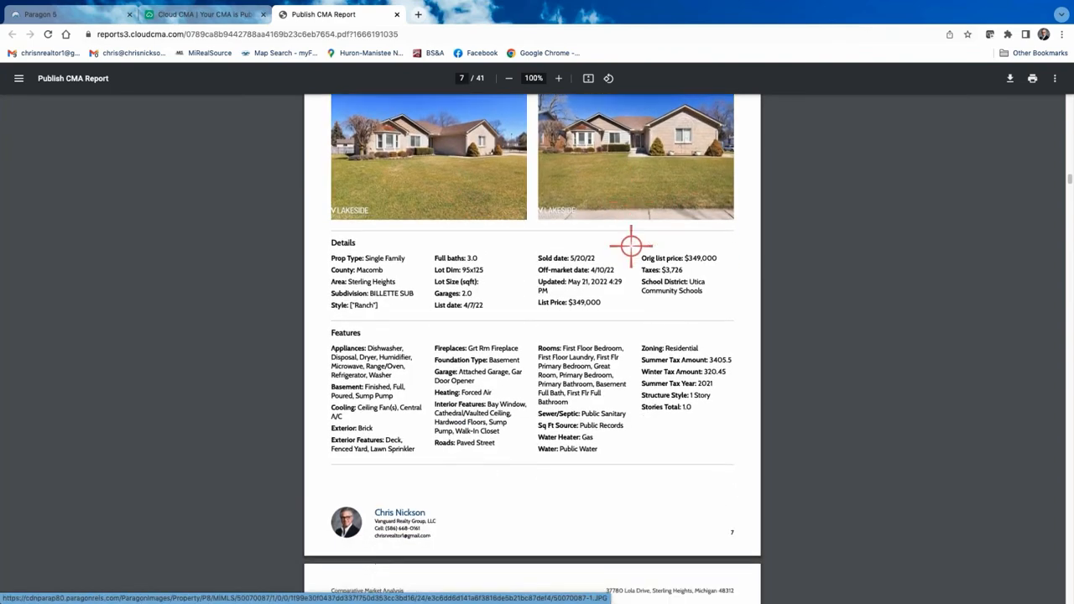
scroll(618, 324, "down", 7)
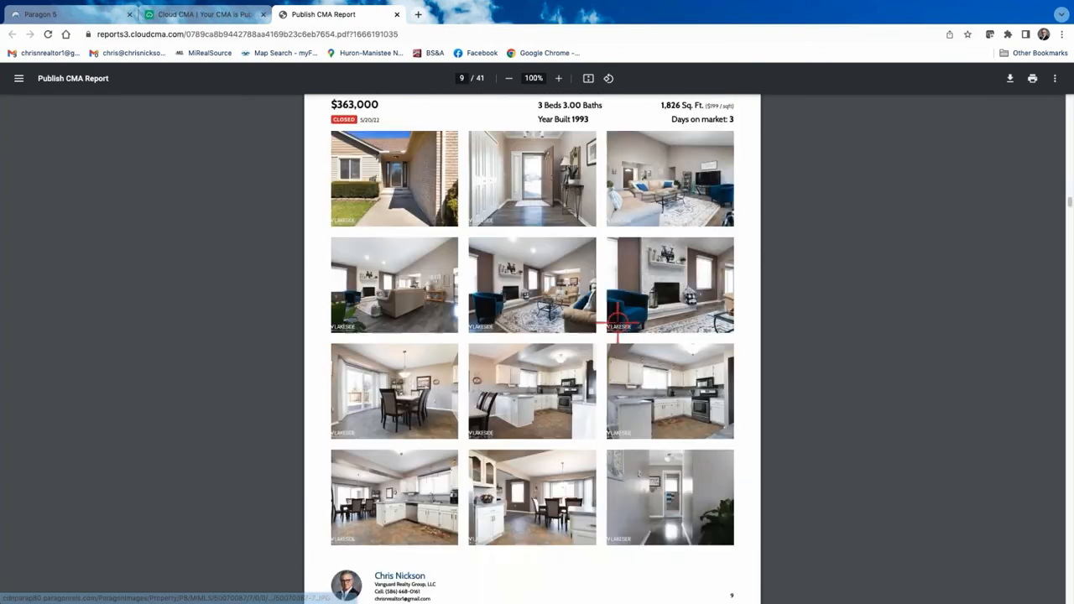
scroll(614, 317, "up", 4)
scroll(614, 317, "down", 3)
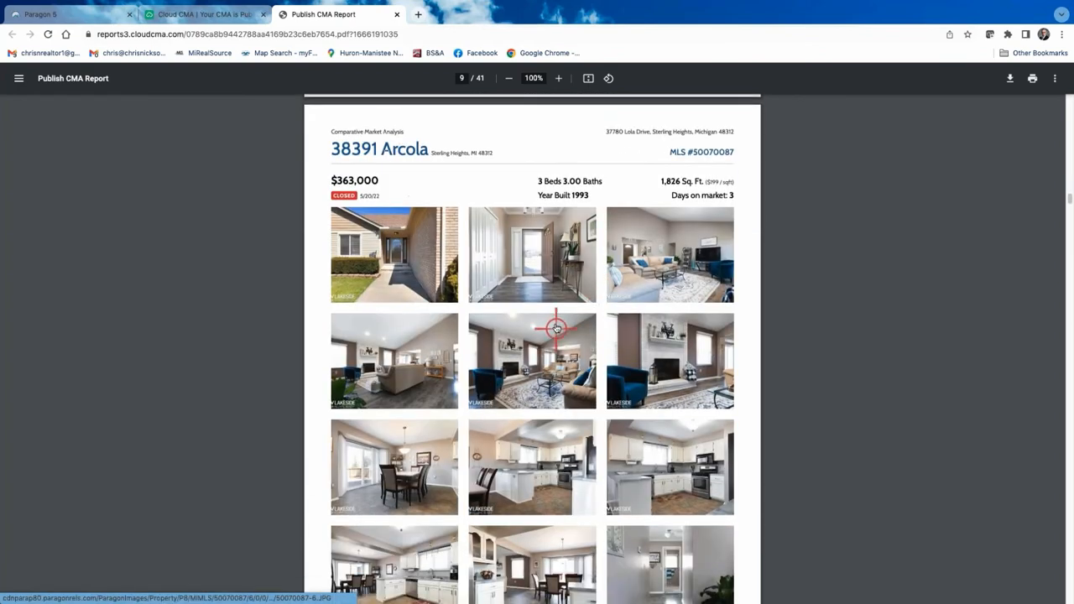
scroll(557, 321, "down", 2)
scroll(481, 282, "up", 2)
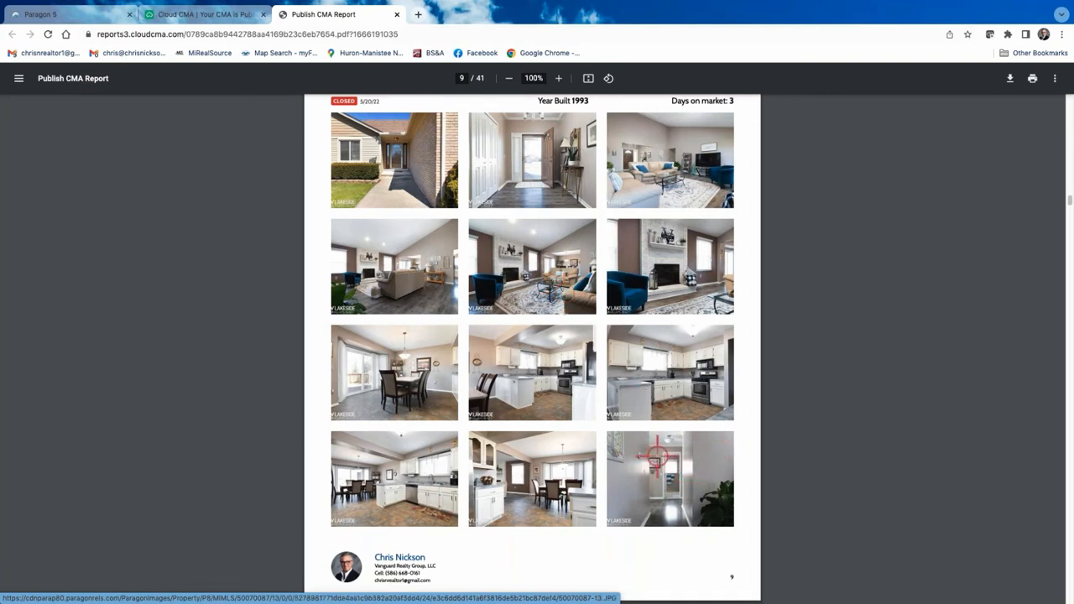
scroll(609, 351, "down", 5)
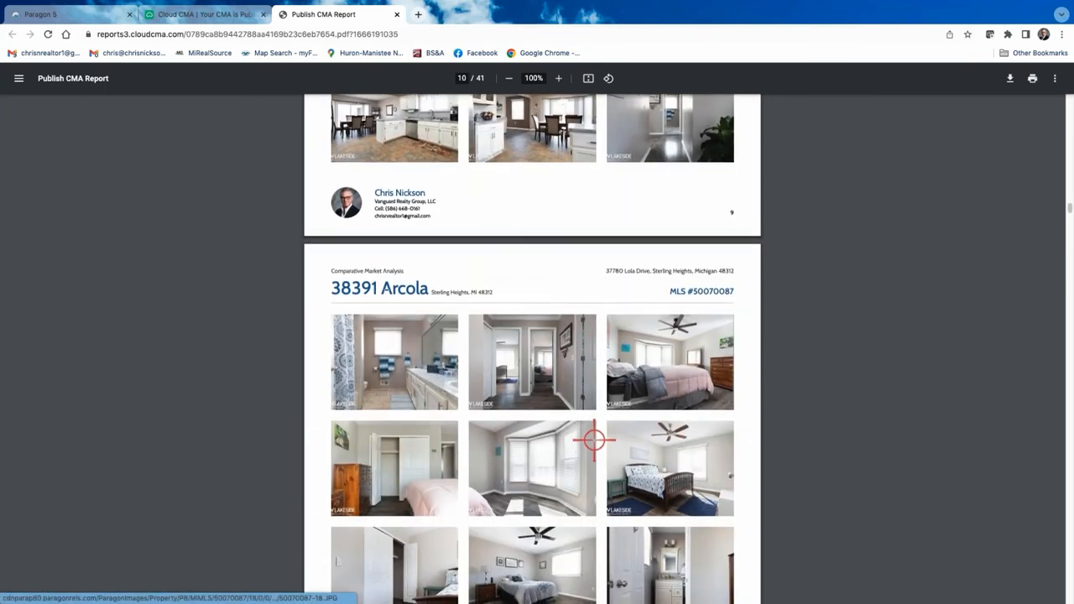
scroll(599, 438, "down", 2)
scroll(599, 429, "down", 2)
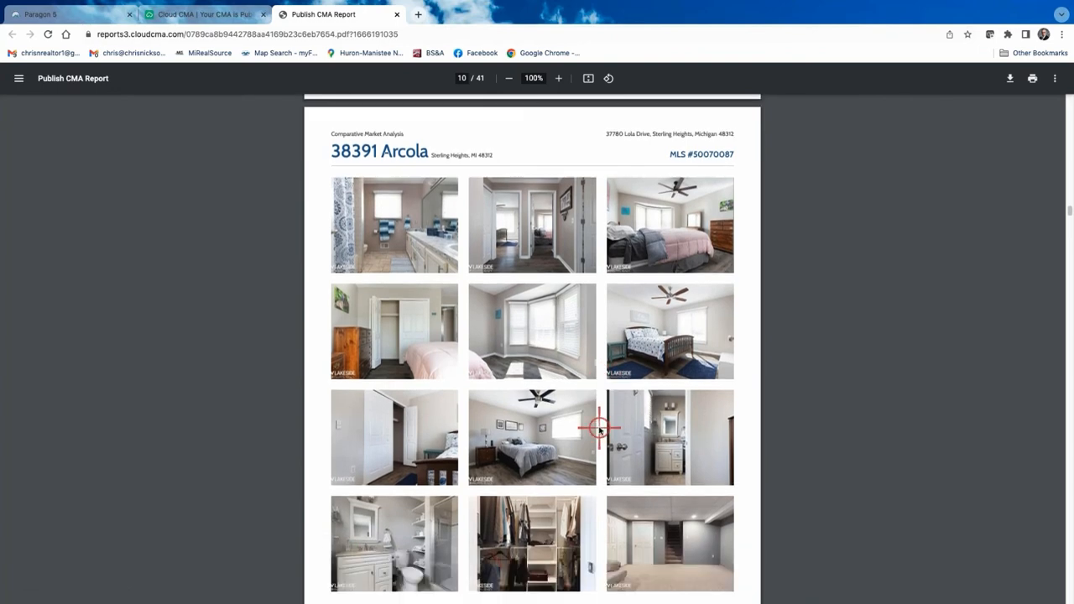
scroll(599, 429, "down", 4)
scroll(600, 429, "down", 6)
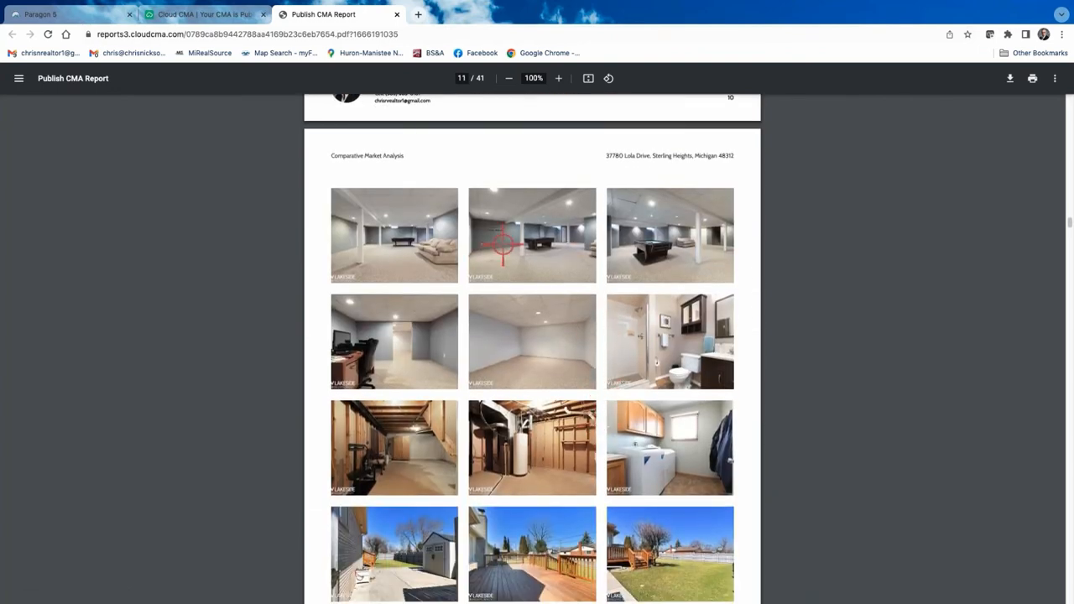
scroll(571, 398, "down", 9)
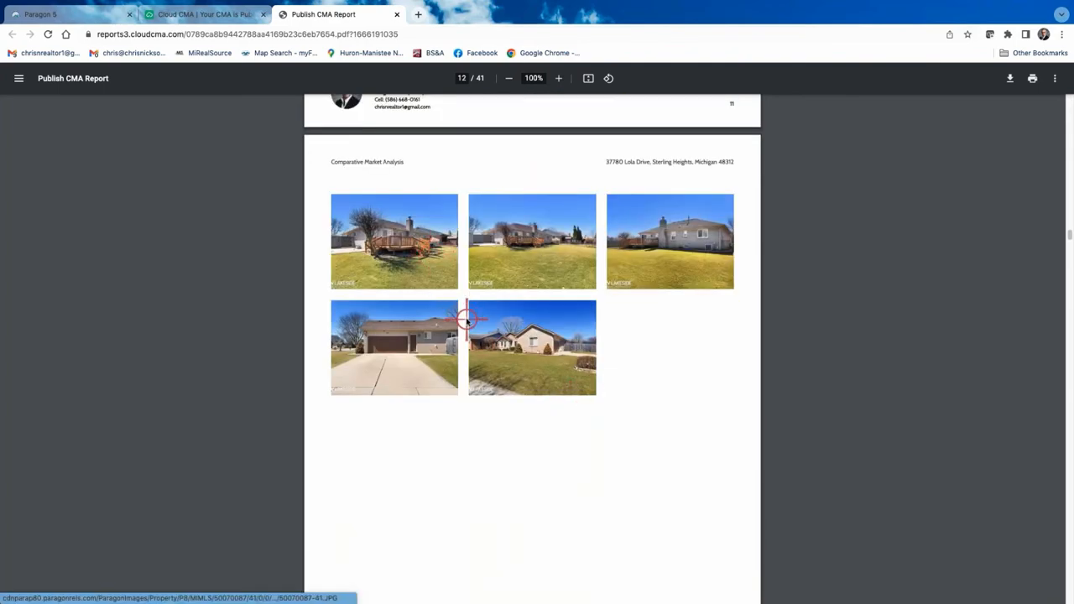
scroll(468, 312, "down", 5)
scroll(468, 320, "down", 5)
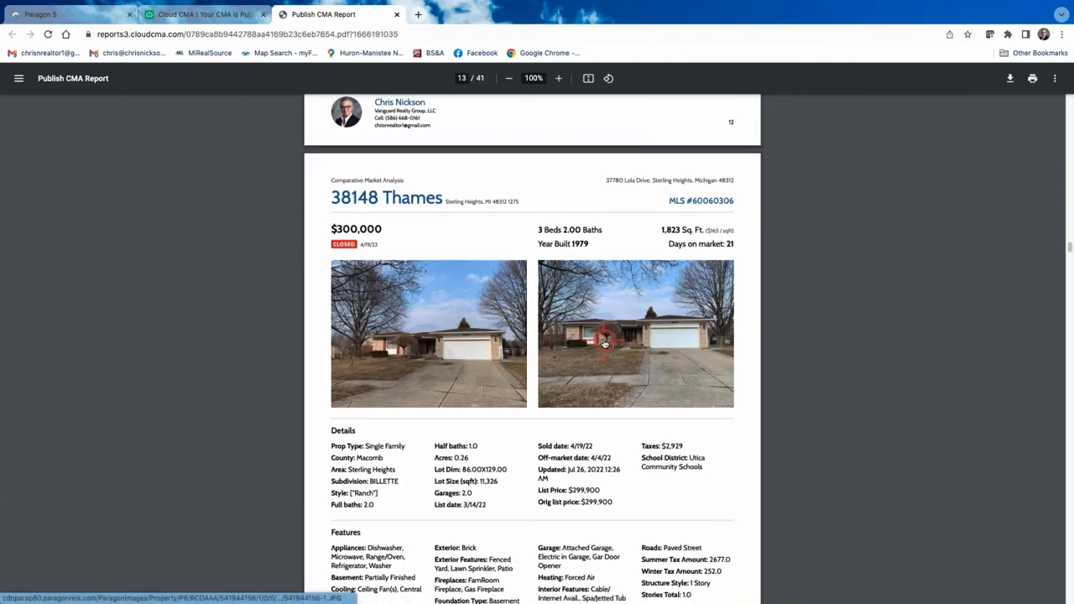
scroll(604, 342, "down", 7)
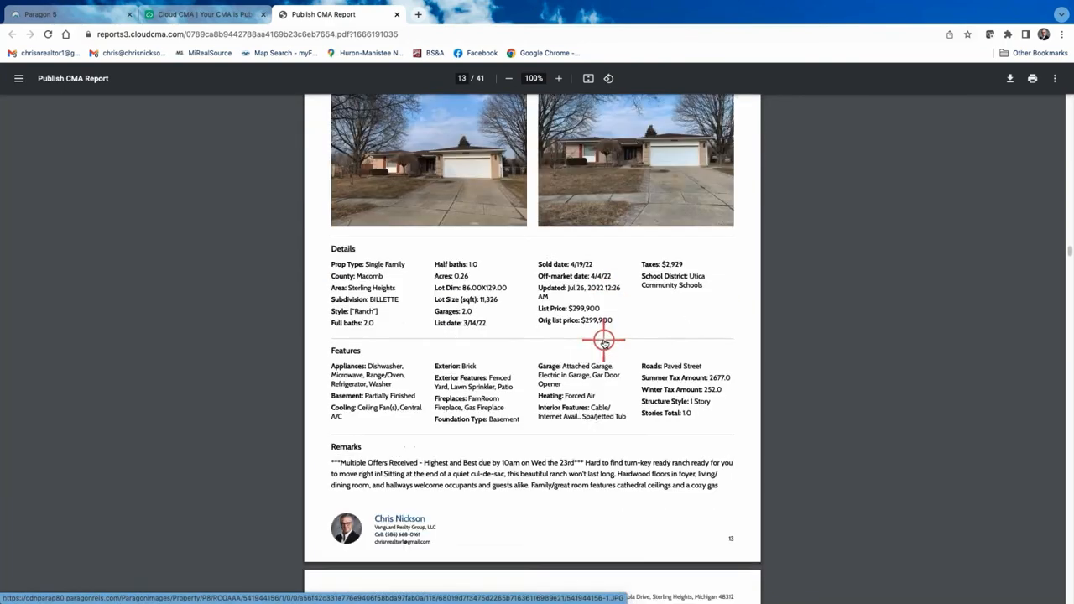
scroll(604, 342, "down", 10)
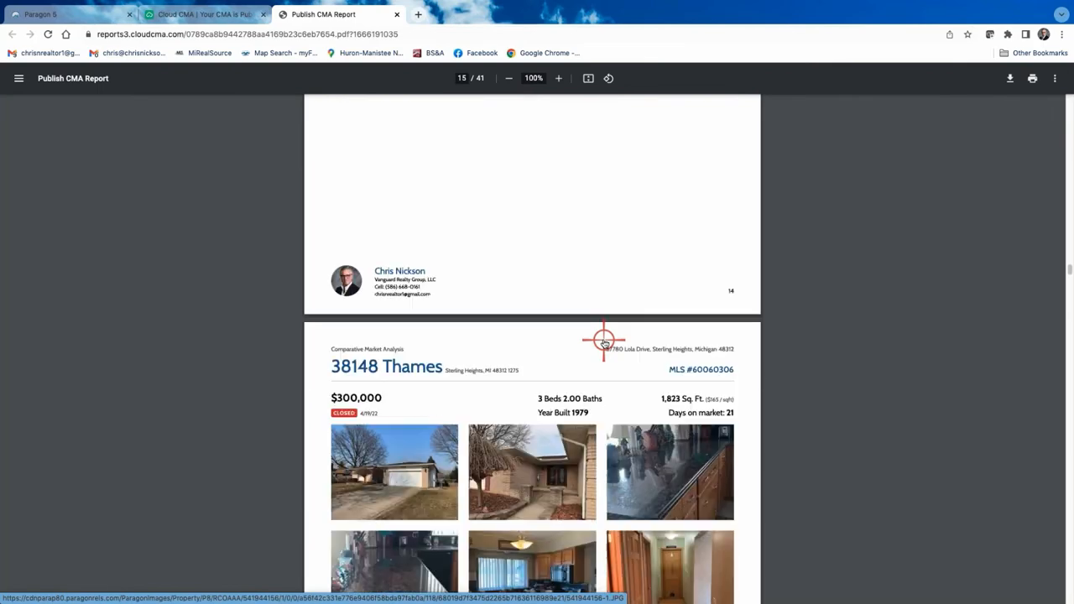
scroll(604, 342, "down", 6)
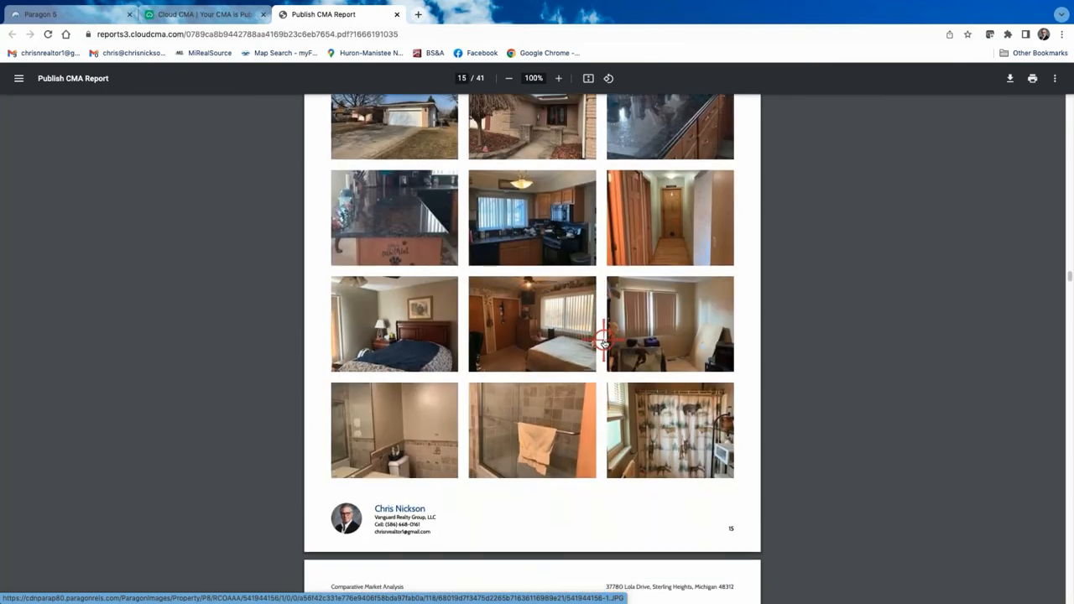
scroll(605, 342, "down", 5)
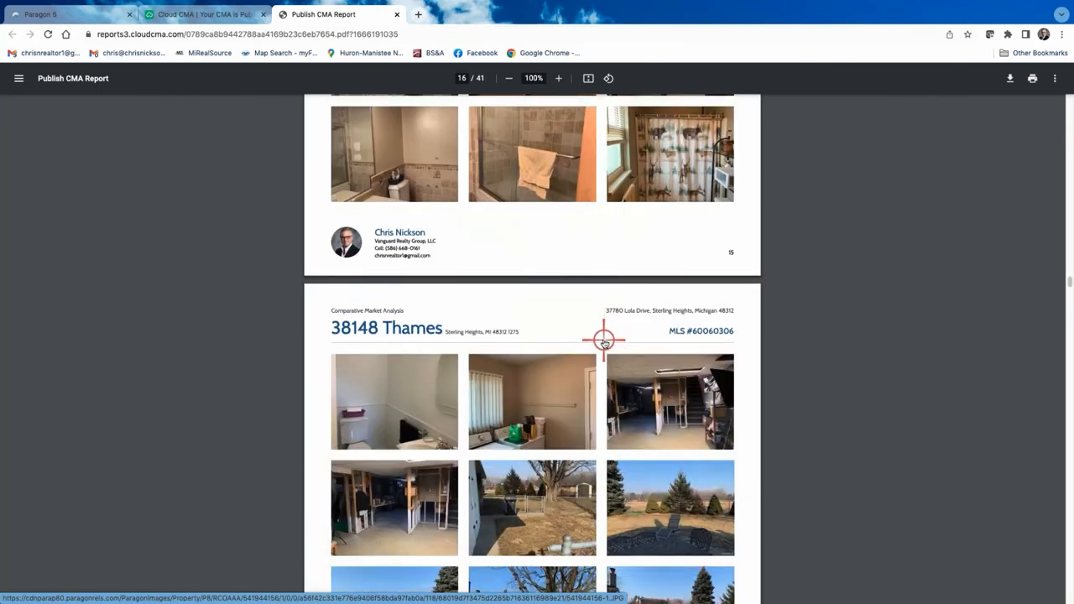
scroll(604, 342, "down", 10)
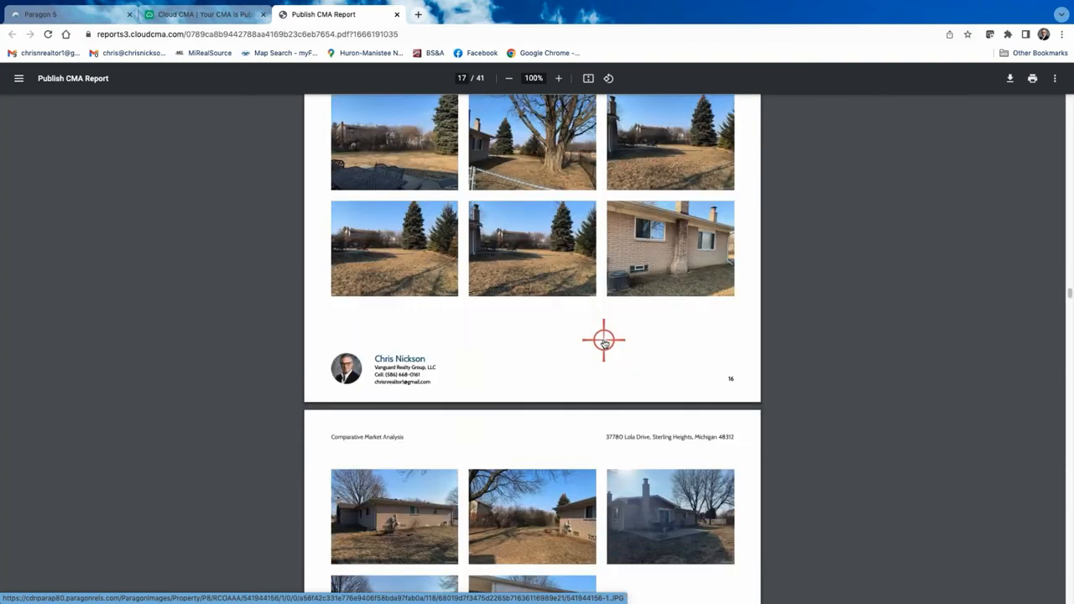
scroll(604, 342, "down", 10)
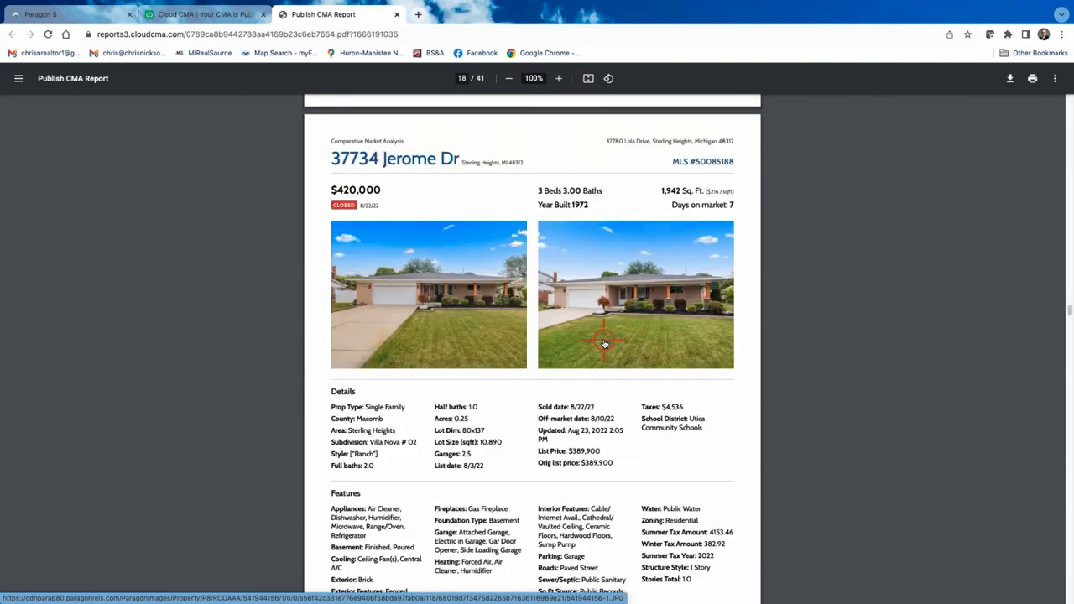
scroll(794, 304, "down", 12)
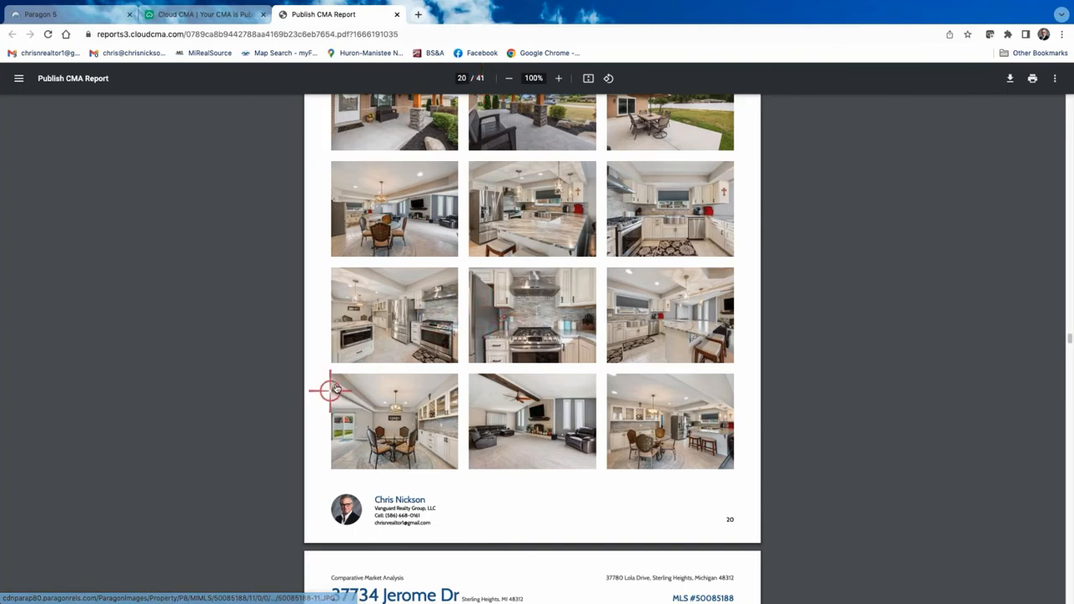
scroll(520, 283, "up", 4)
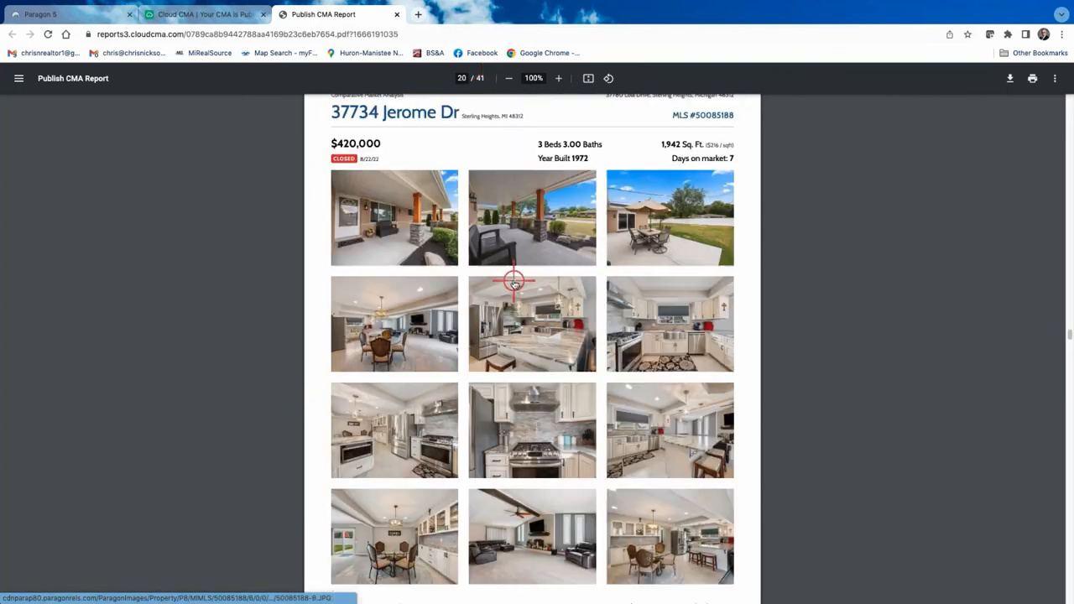
scroll(495, 326, "up", 3)
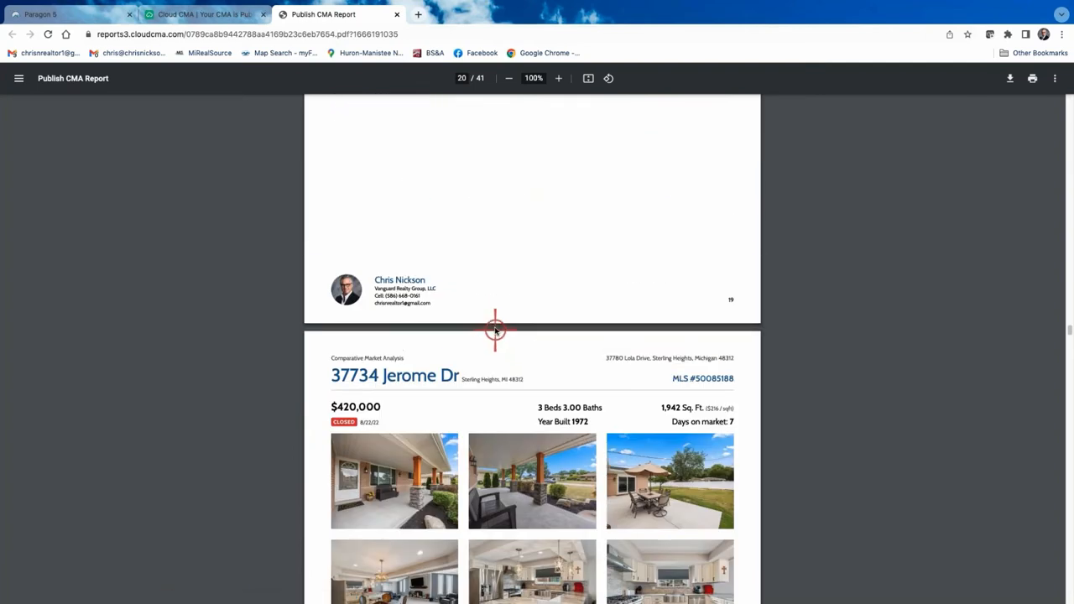
scroll(483, 350, "down", 5)
scroll(487, 350, "down", 1)
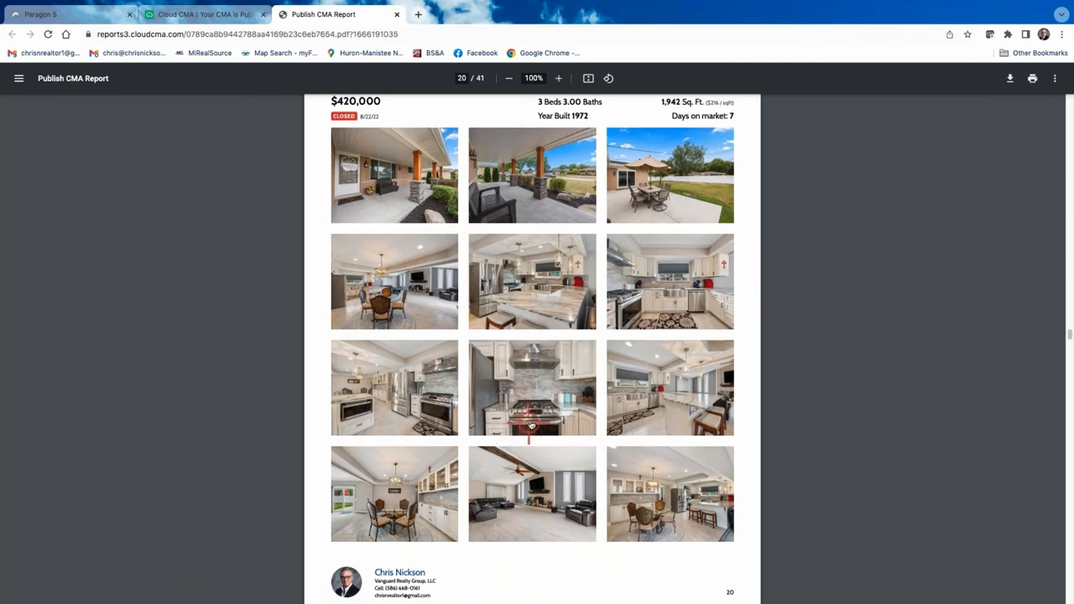
scroll(497, 388, "up", 3)
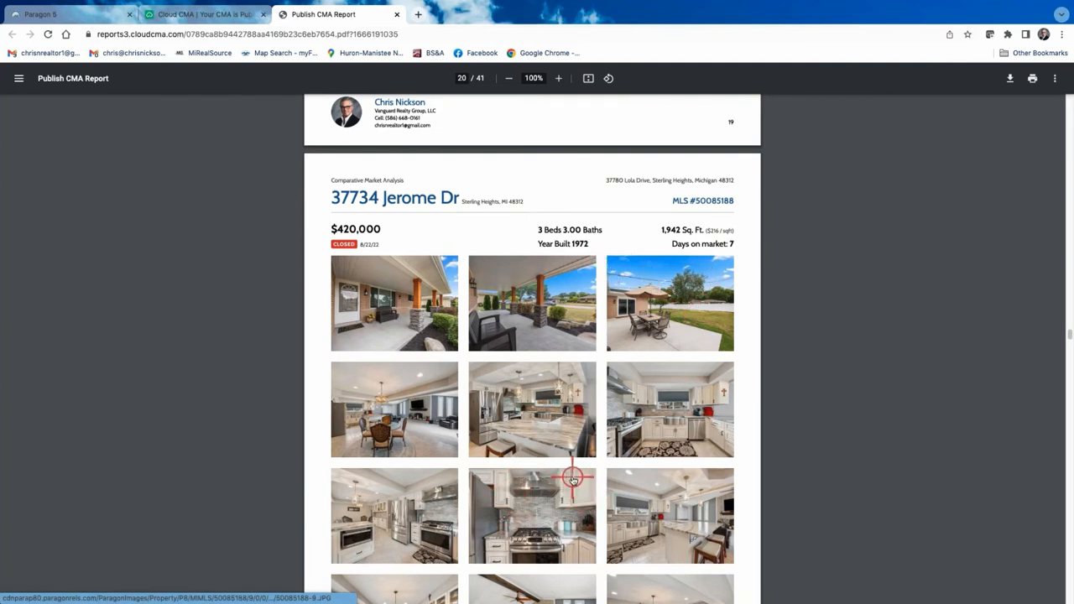
scroll(573, 479, "down", 3)
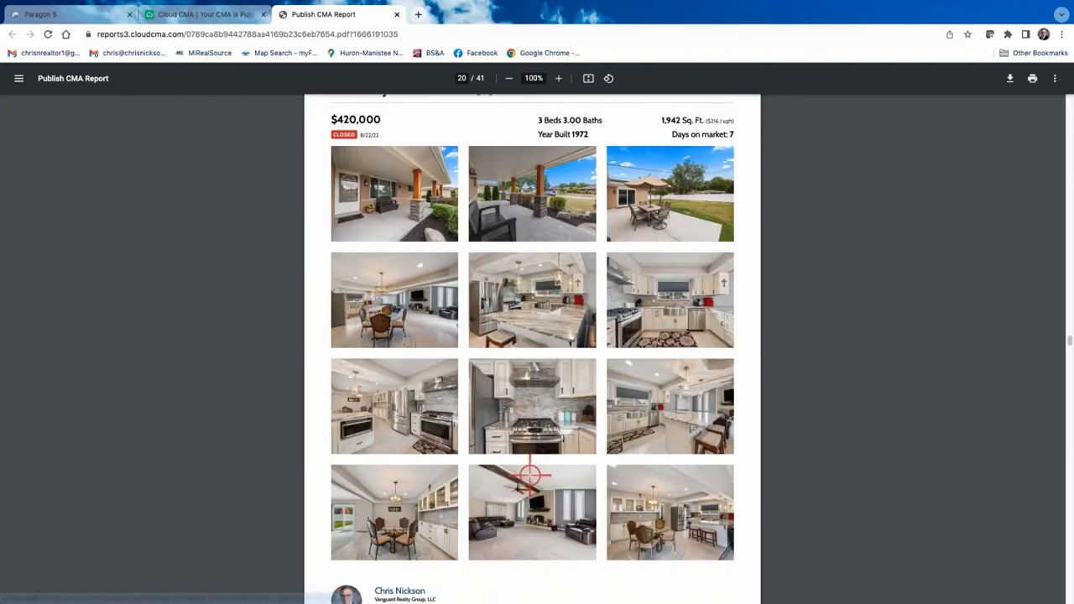
scroll(529, 475, "down", 5)
scroll(530, 476, "down", 10)
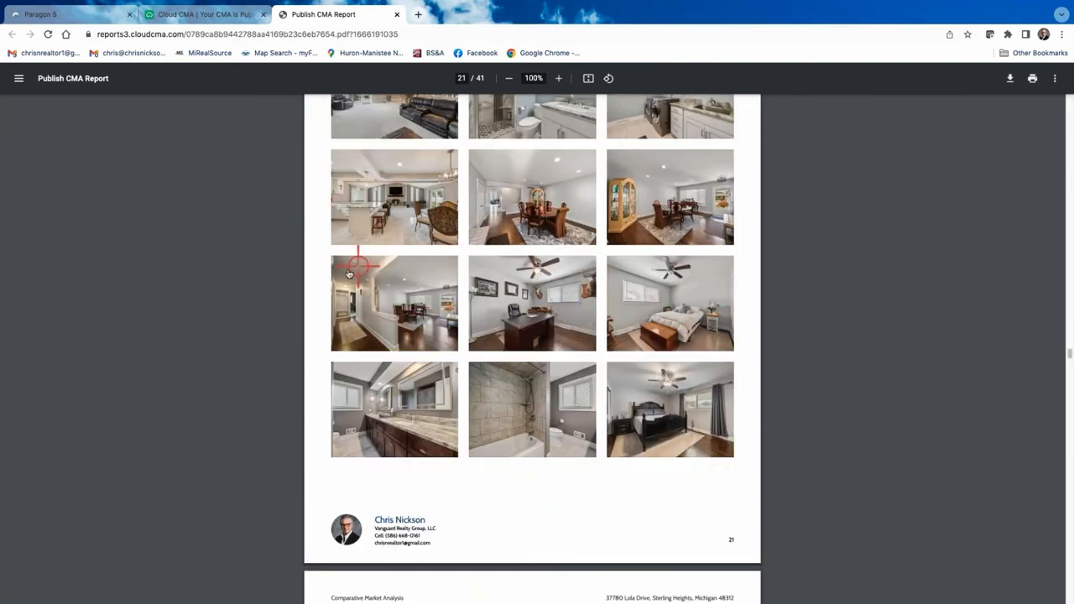
scroll(416, 308, "down", 4)
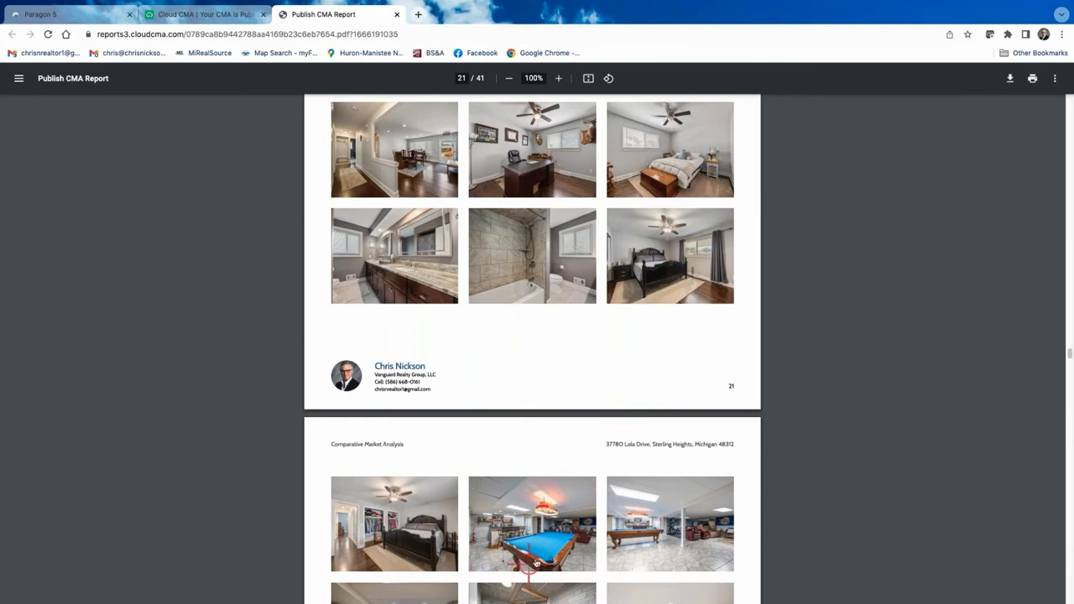
scroll(593, 507, "down", 2)
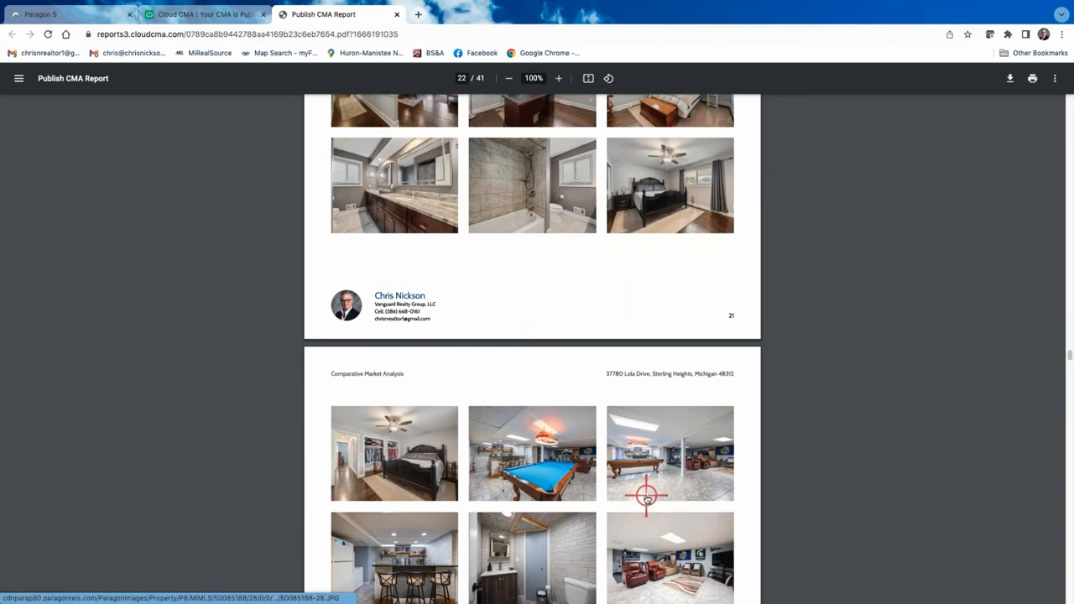
scroll(598, 475, "up", 5)
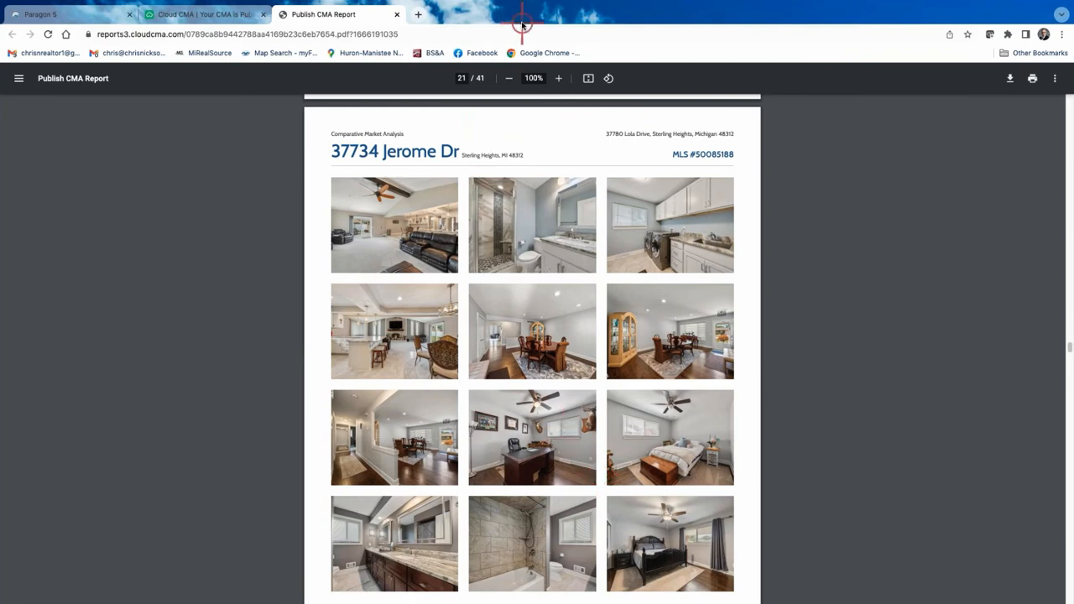
left_click(396, 14)
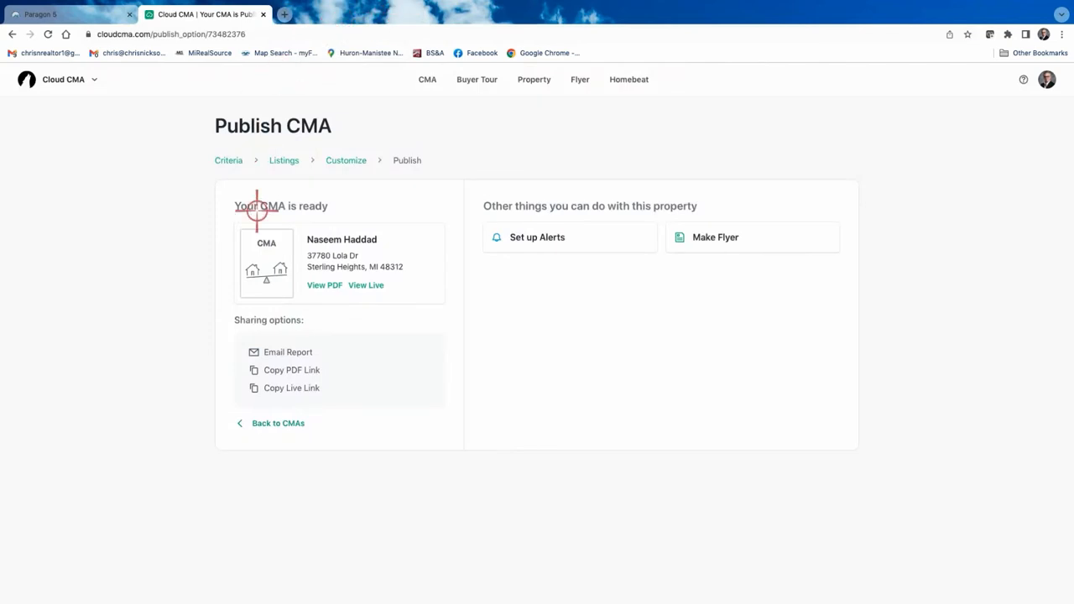
left_click(266, 424)
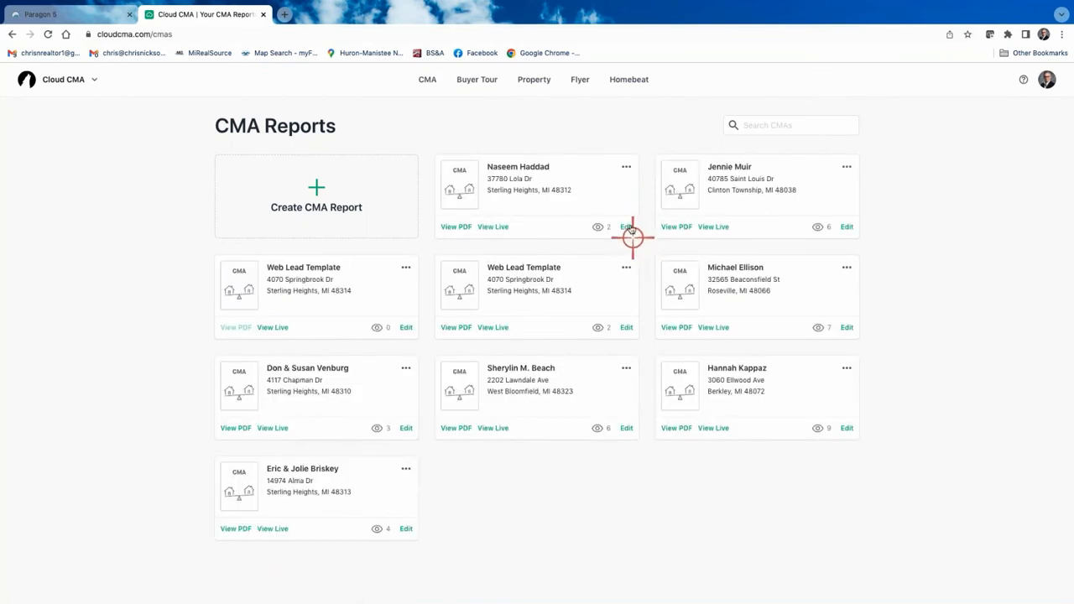
left_click(627, 226)
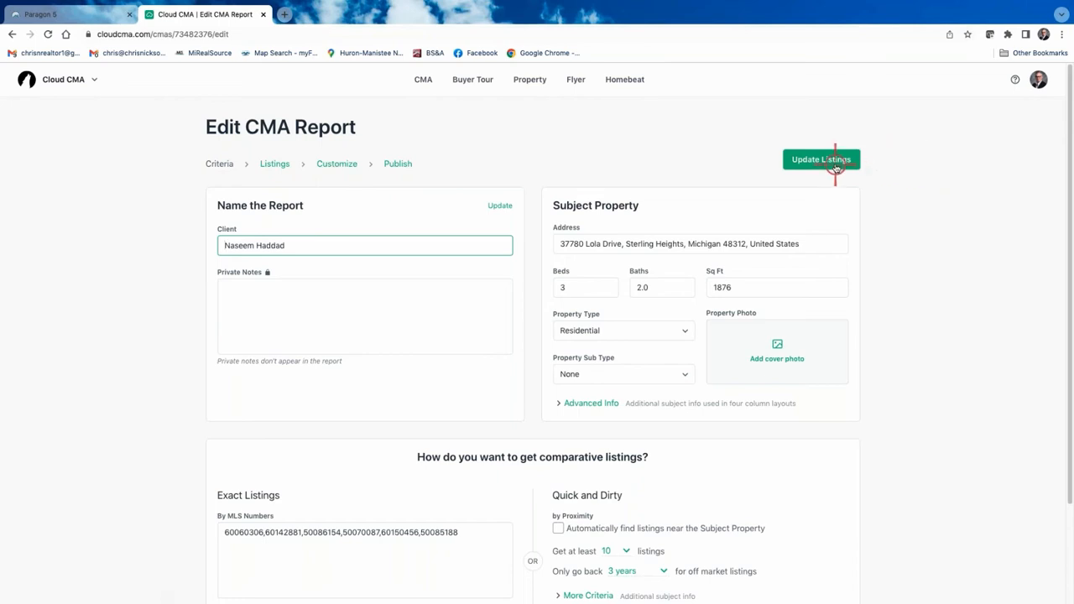
left_click(332, 166)
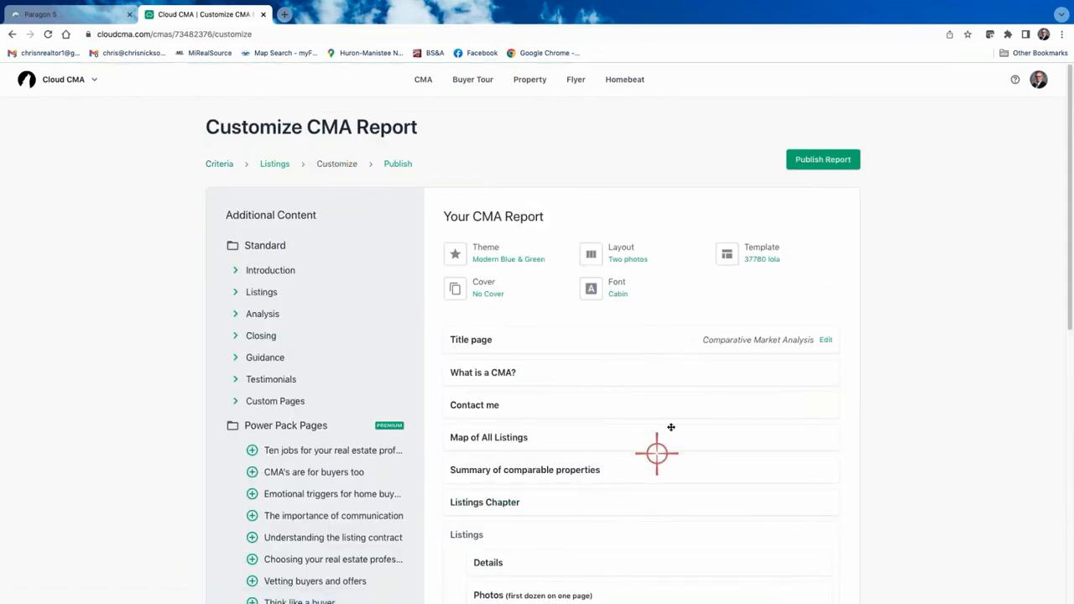
Change the report theme from Modern Blue & Green to Modern Vivid Blue & Gray.
left_click(493, 252)
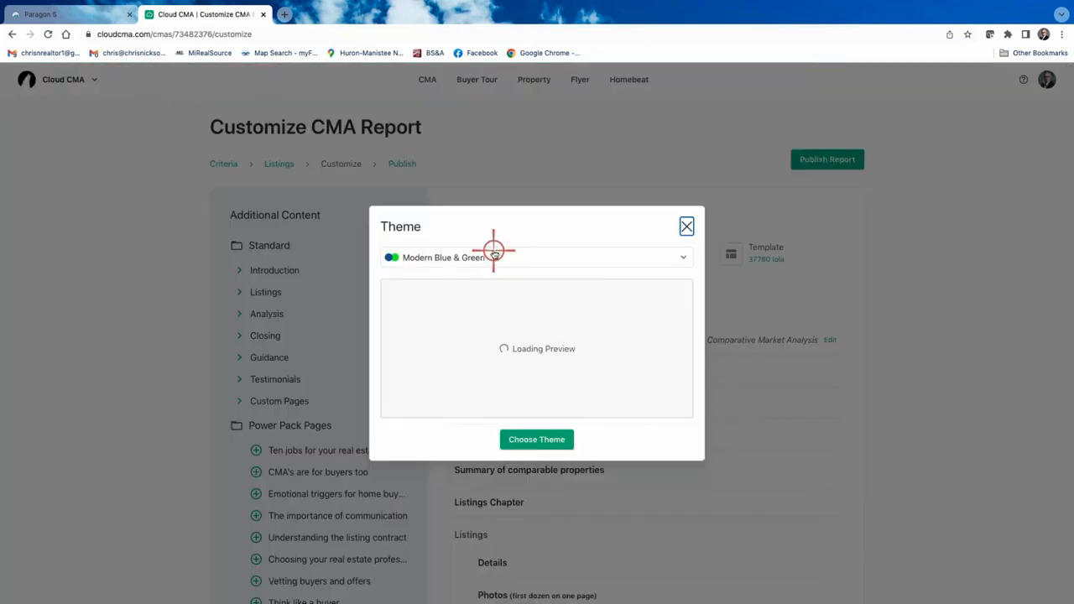
left_click(547, 441)
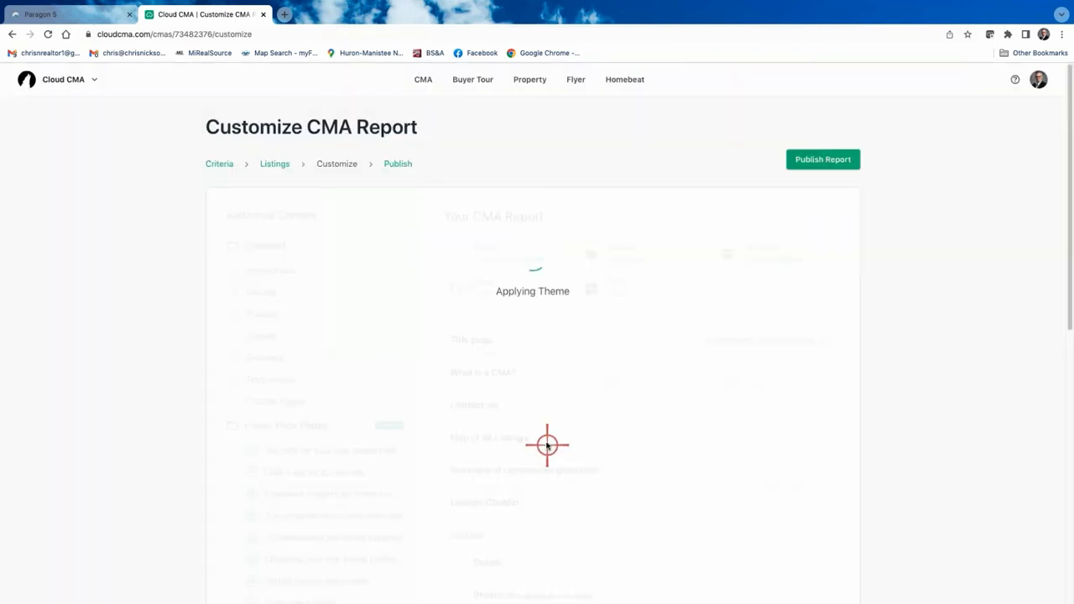
left_click(500, 254)
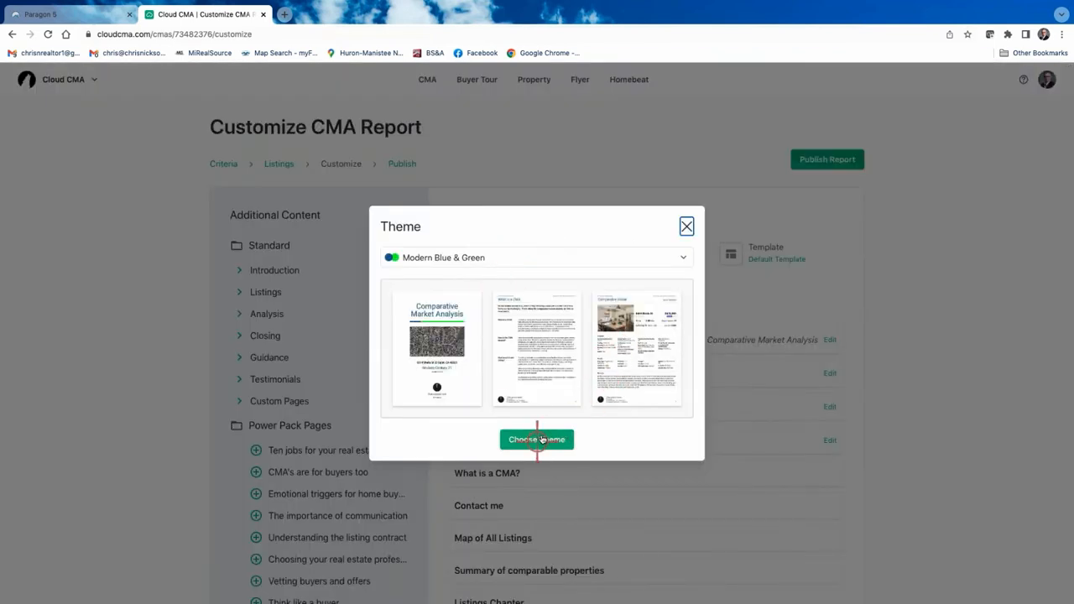
left_click(680, 258)
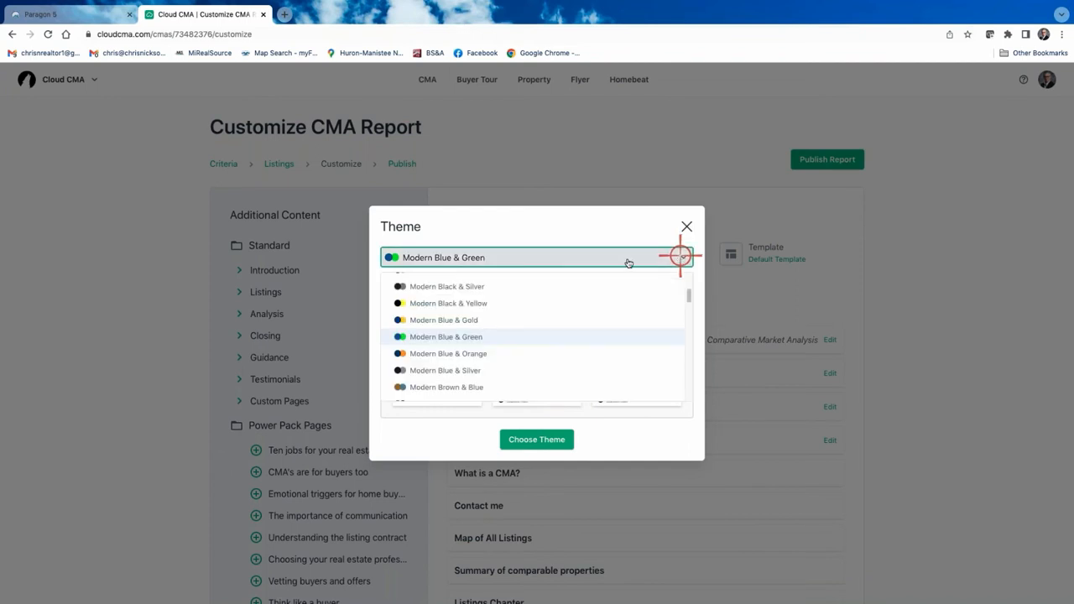
scroll(467, 370, "down", 1)
scroll(467, 367, "down", 1)
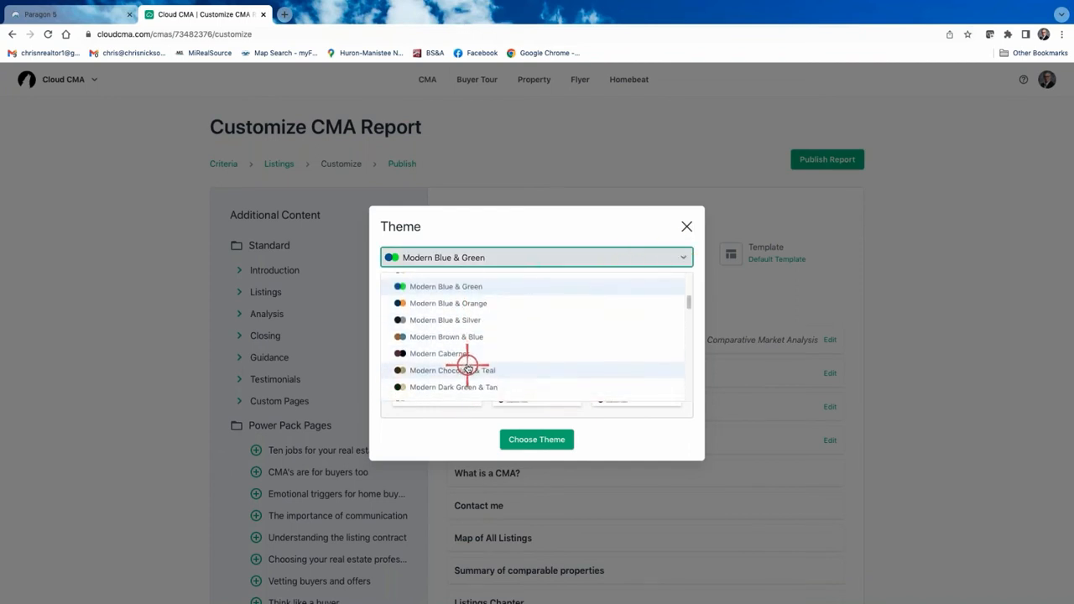
scroll(460, 357, "up", 5)
scroll(461, 359, "down", 5)
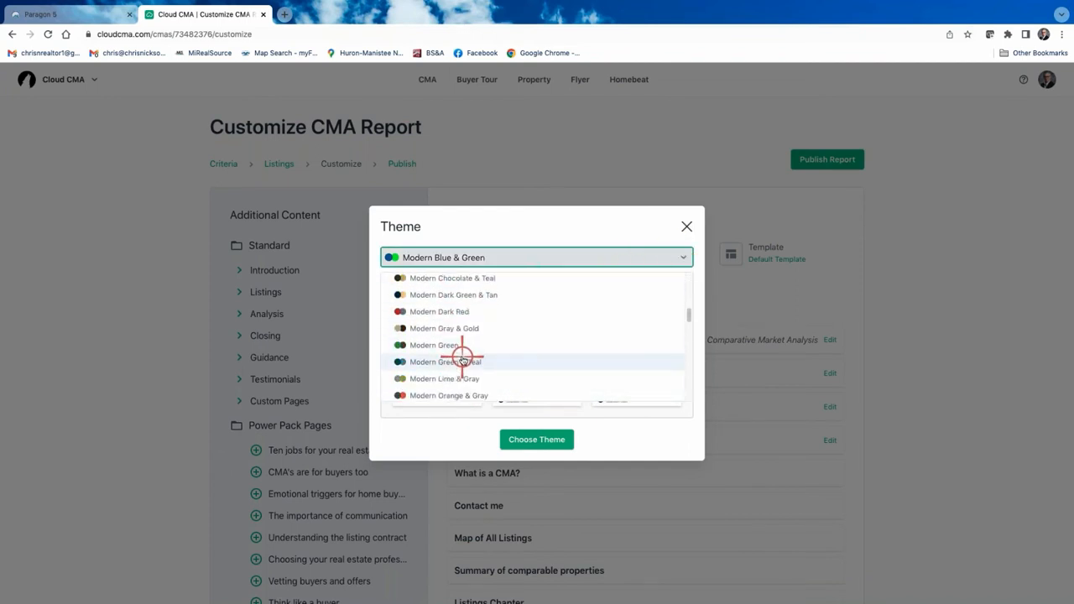
scroll(509, 330, "down", 5)
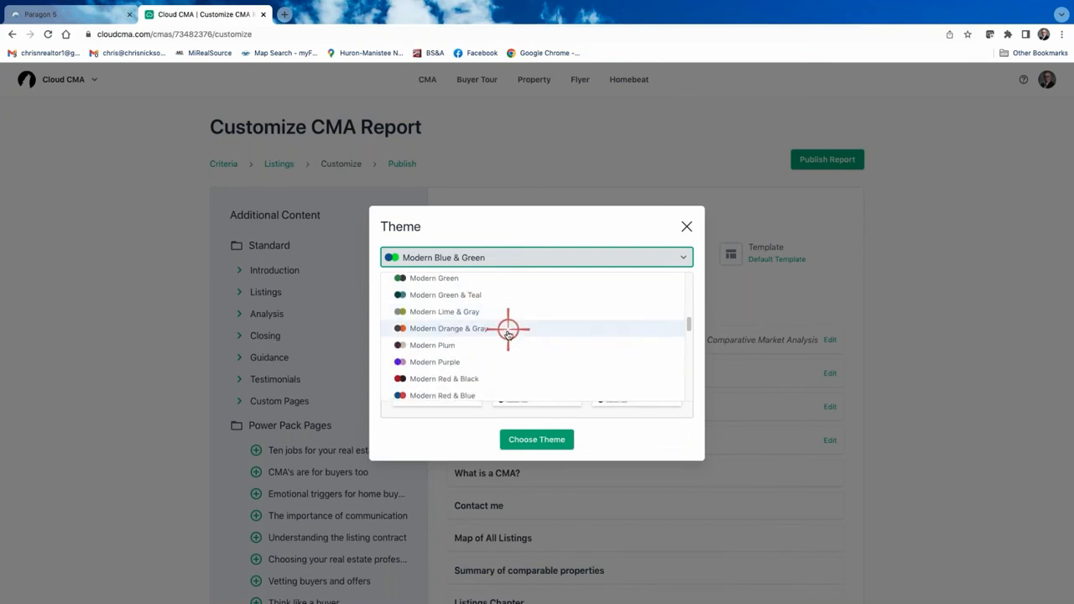
scroll(487, 369, "down", 2)
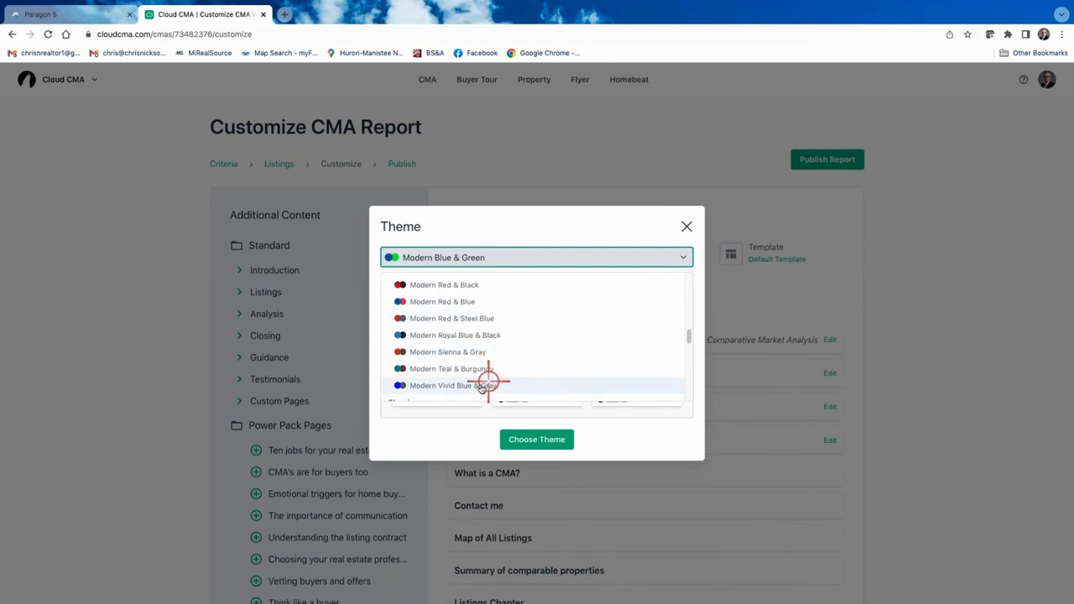
left_click(477, 390)
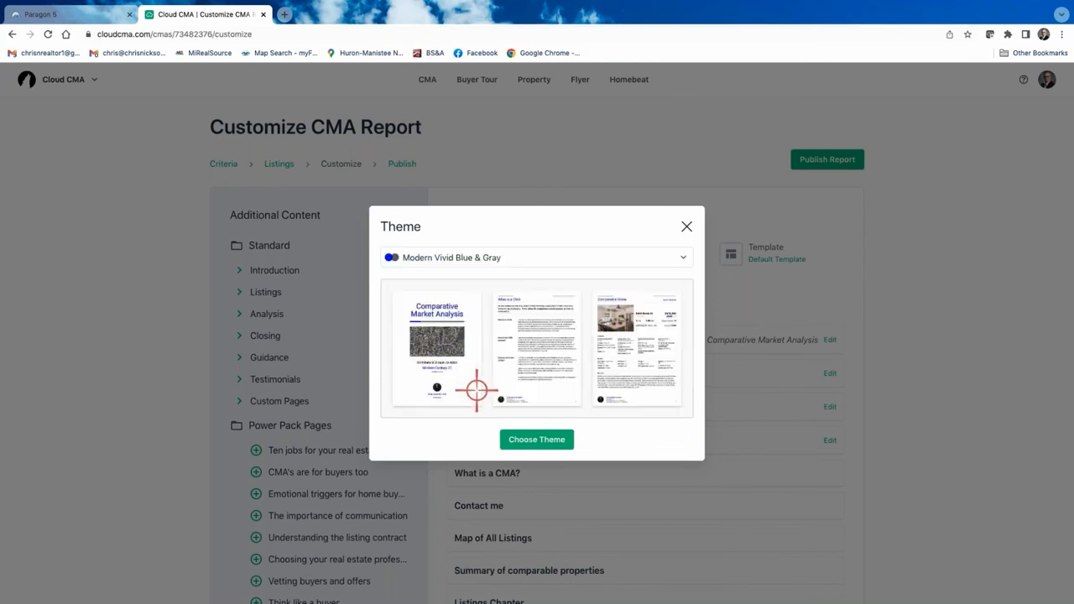
left_click(537, 440)
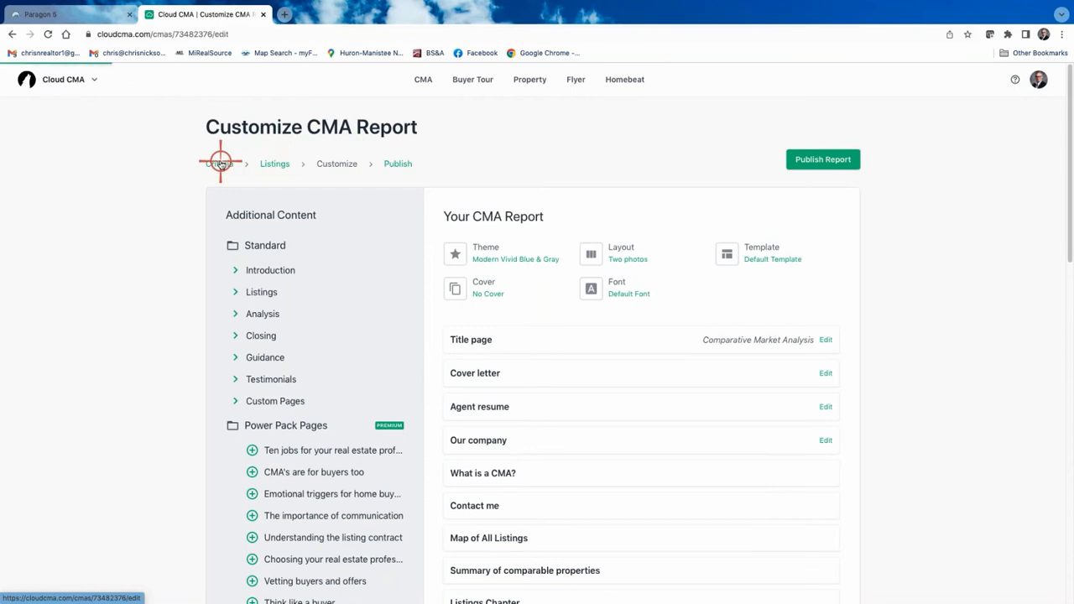
left_click(220, 164)
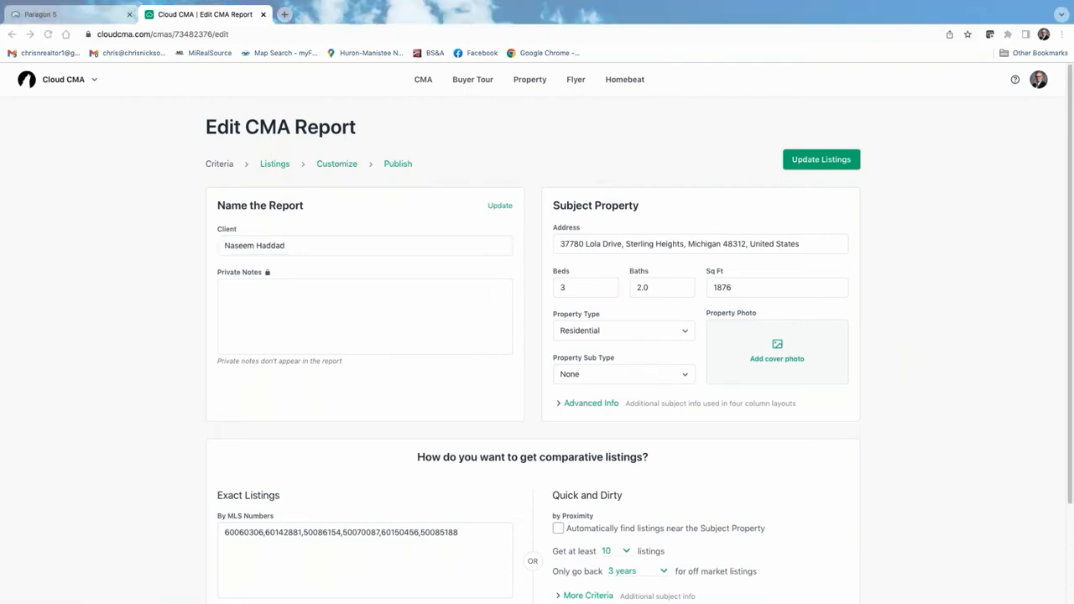
left_click(775, 349)
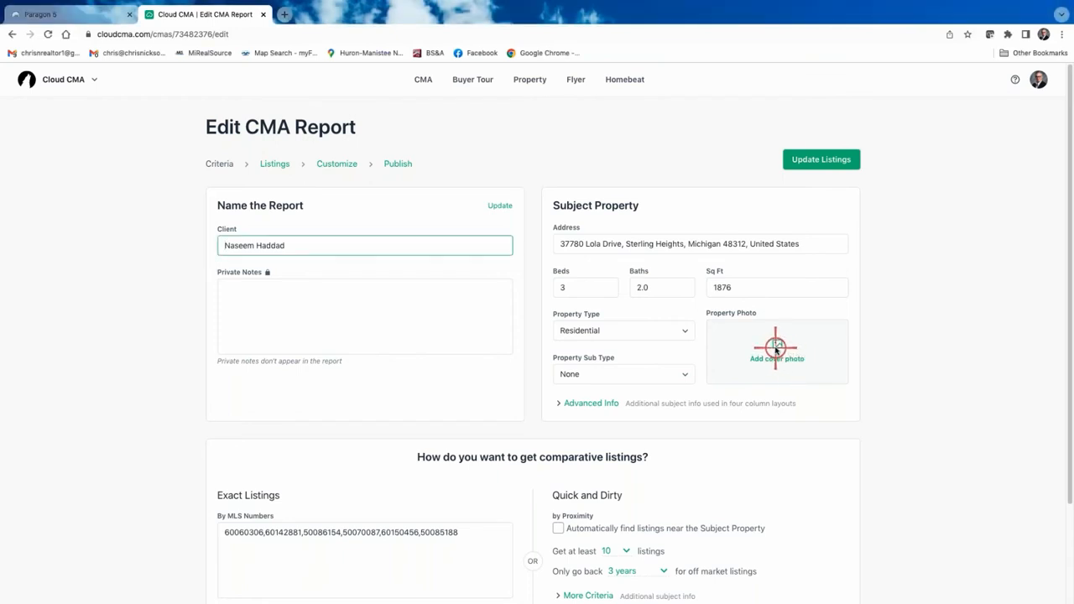
left_click(777, 348)
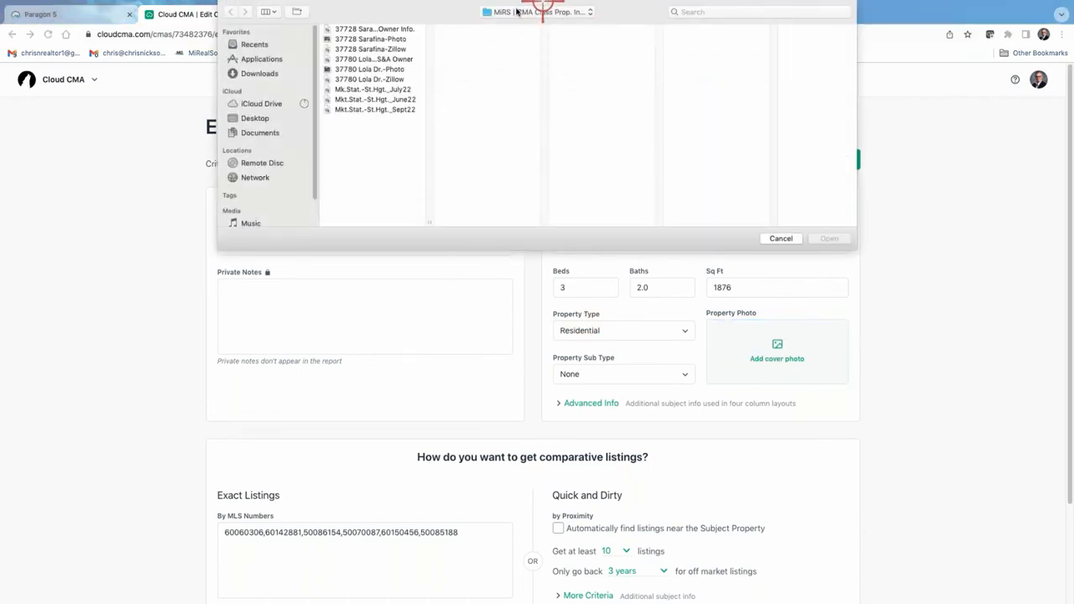
left_click(363, 72)
left_click(831, 240)
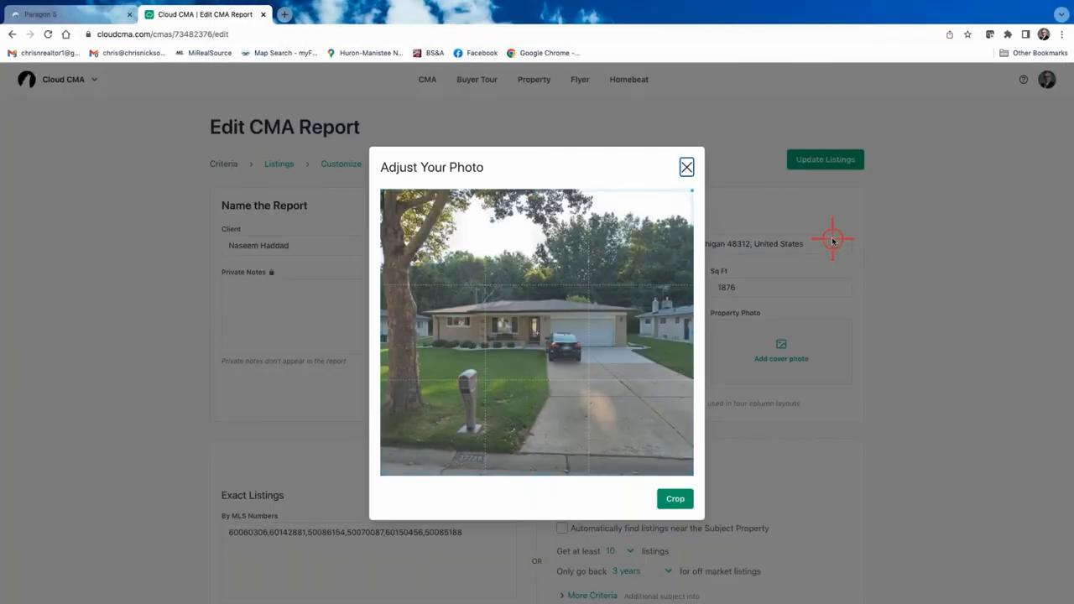
left_click(660, 500)
left_click_drag(692, 473, 673, 434)
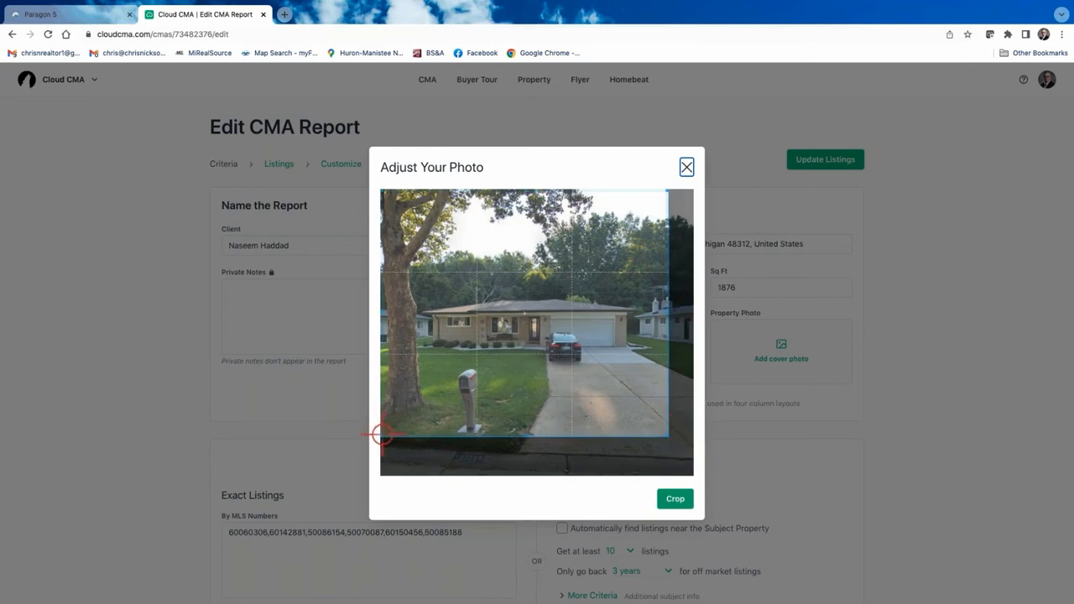
left_click_drag(380, 435, 414, 428)
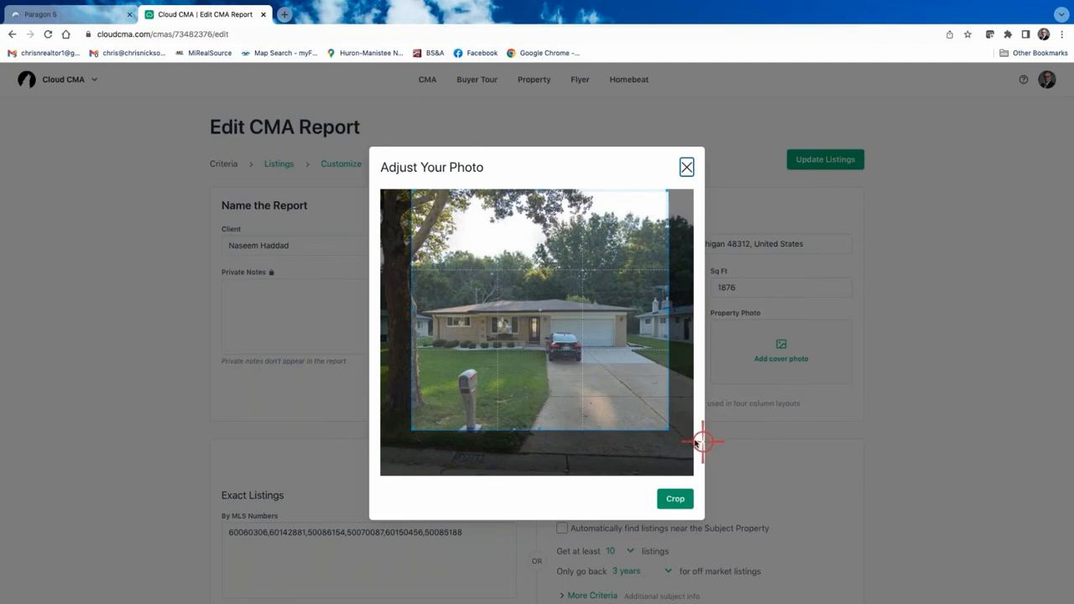
left_click(675, 501)
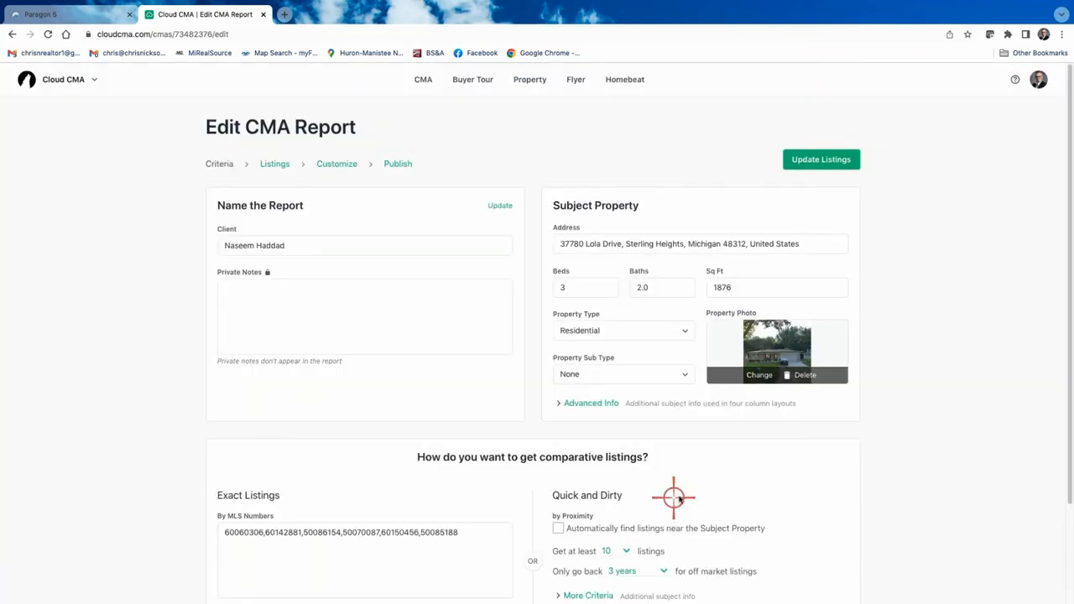
left_click(816, 157)
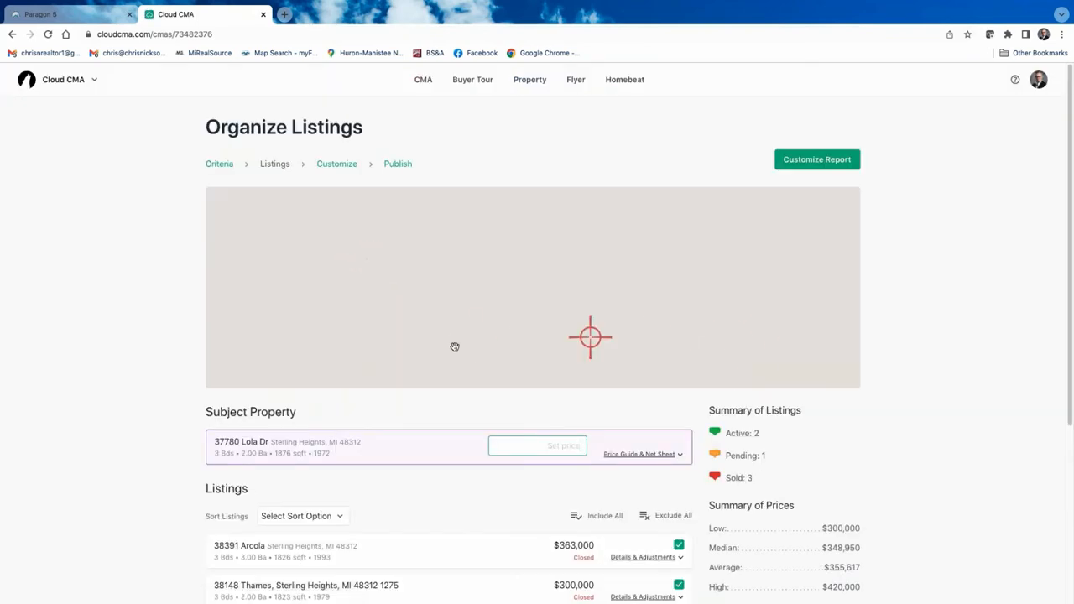
Go from the Organize Listings comparables map to the Customize CMA Report page.
left_click(337, 164)
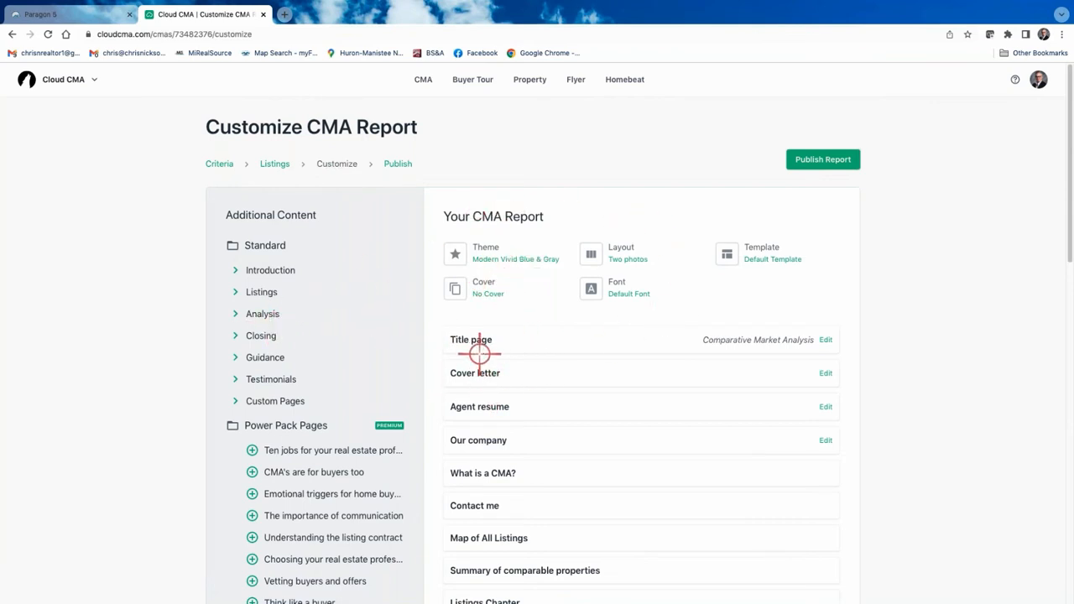
Remove the Cover letter, Agent resume and Our company pages from the report.
left_click(440, 374)
left_click(436, 374)
left_click(437, 375)
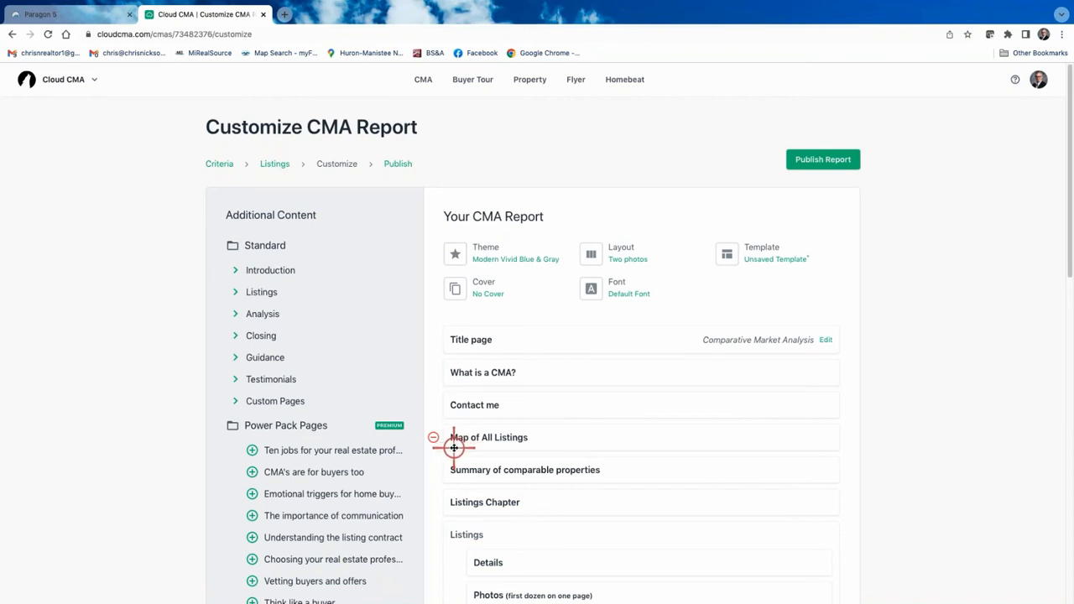
scroll(604, 491, "down", 2)
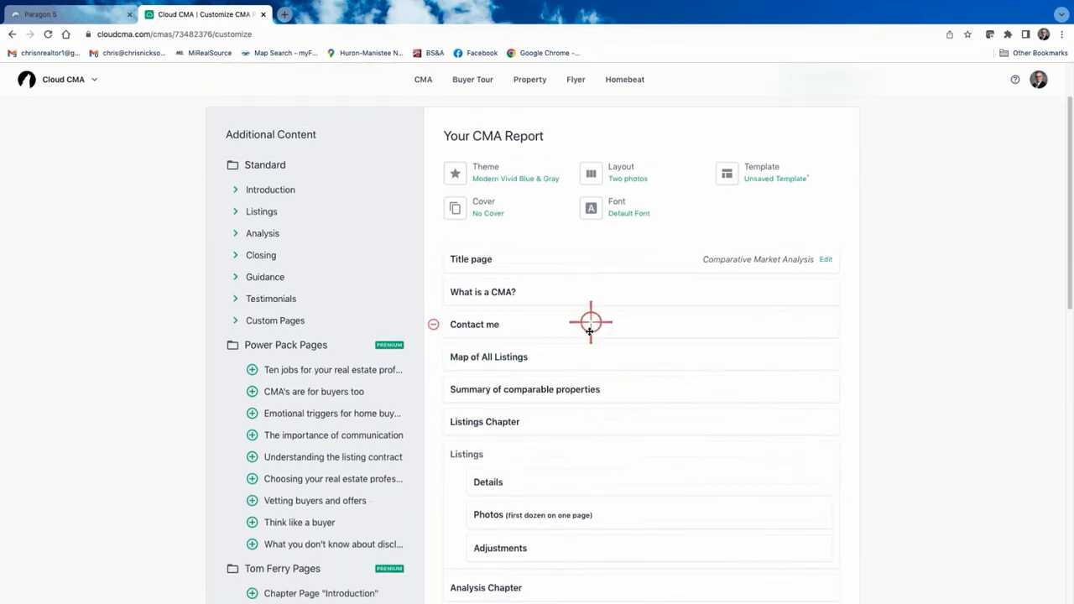
scroll(621, 321, "down", 1)
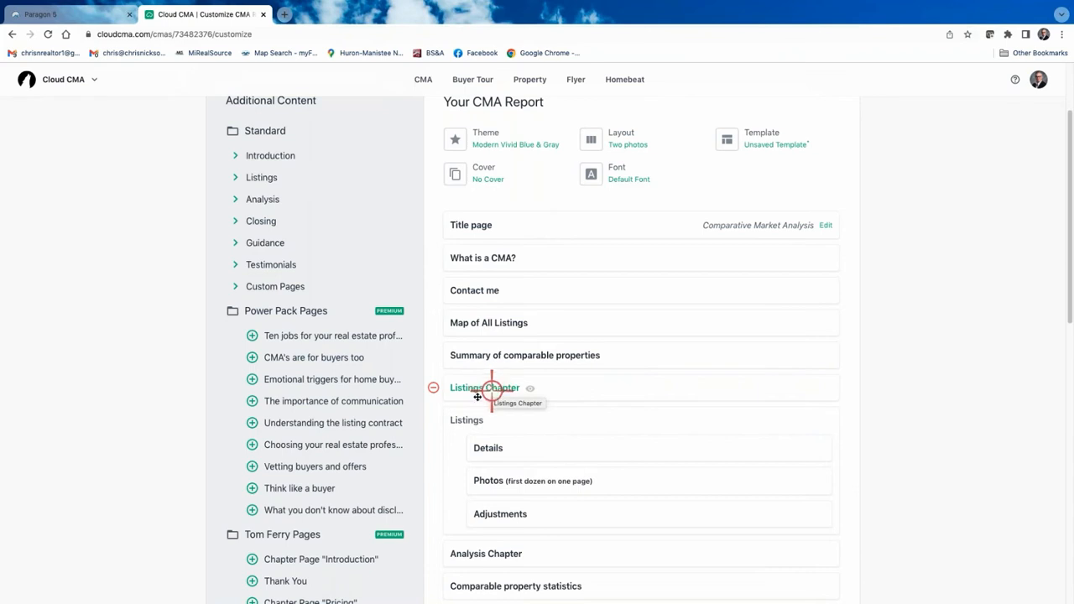
Remove the Listings Chapter and Adjustments pages, leaving Listings with only Details and Photos.
left_click(432, 387)
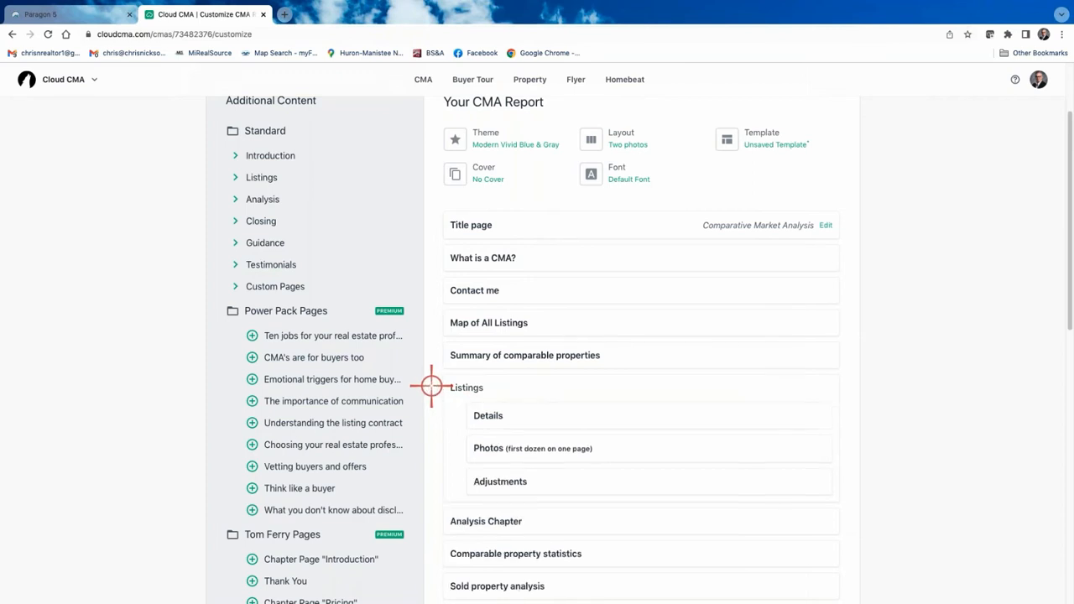
left_click(239, 156)
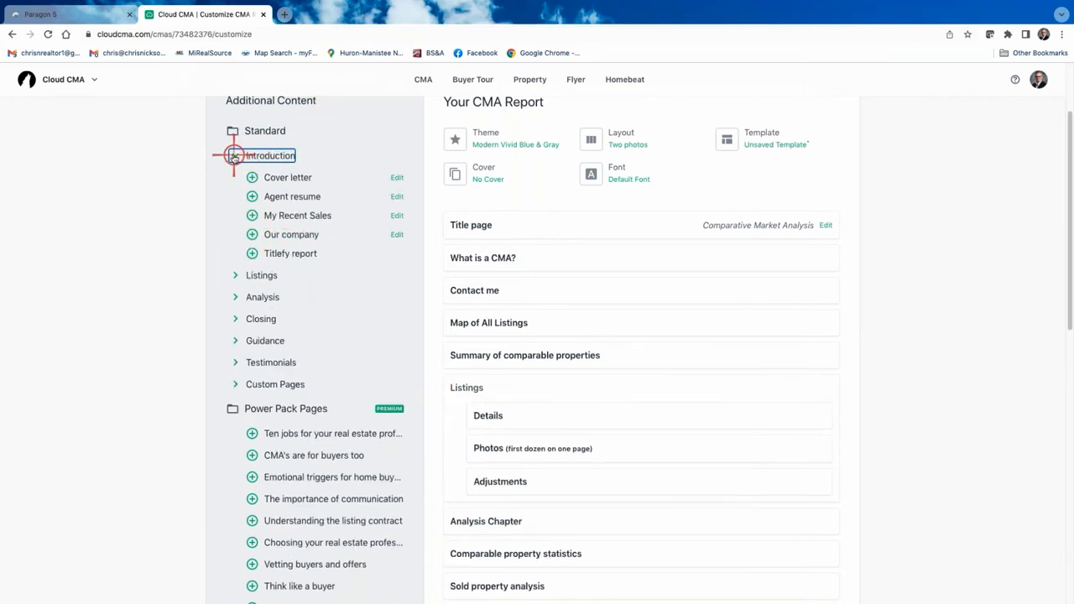
left_click(234, 156)
left_click(236, 177)
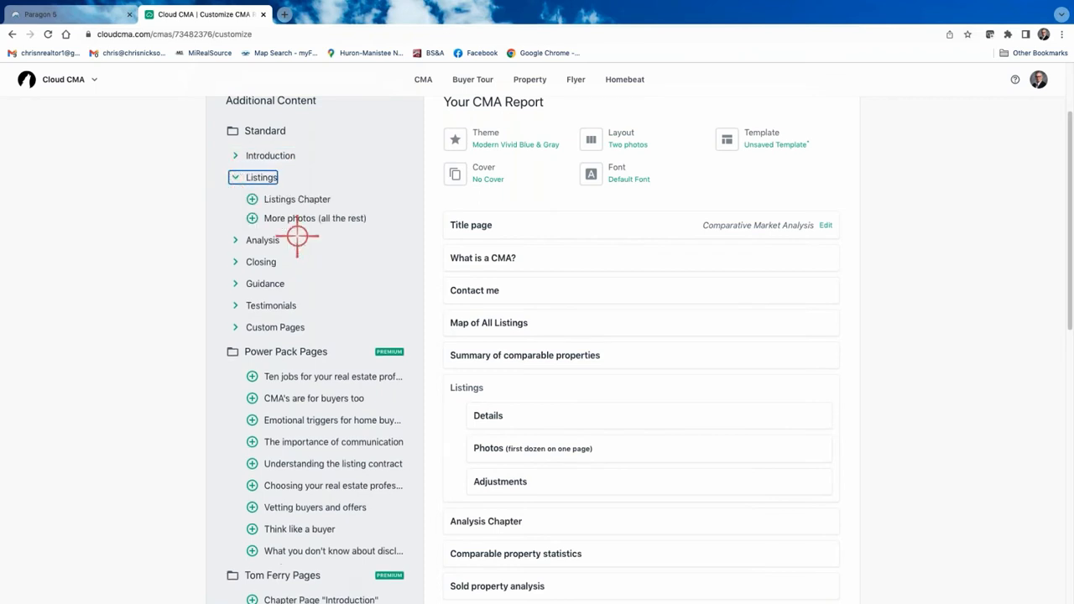
left_click(252, 218)
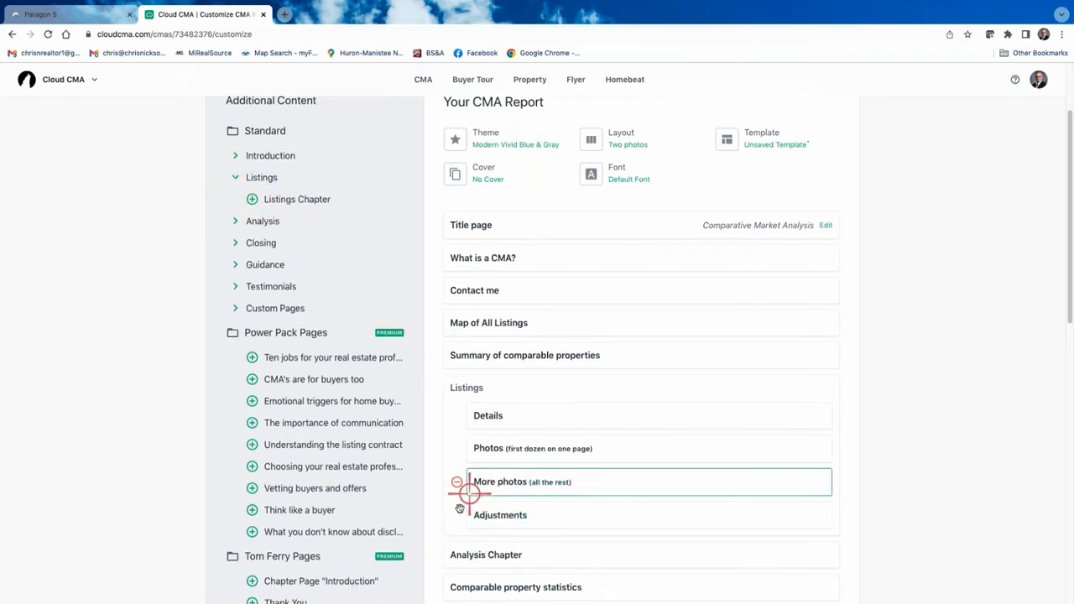
left_click(457, 515)
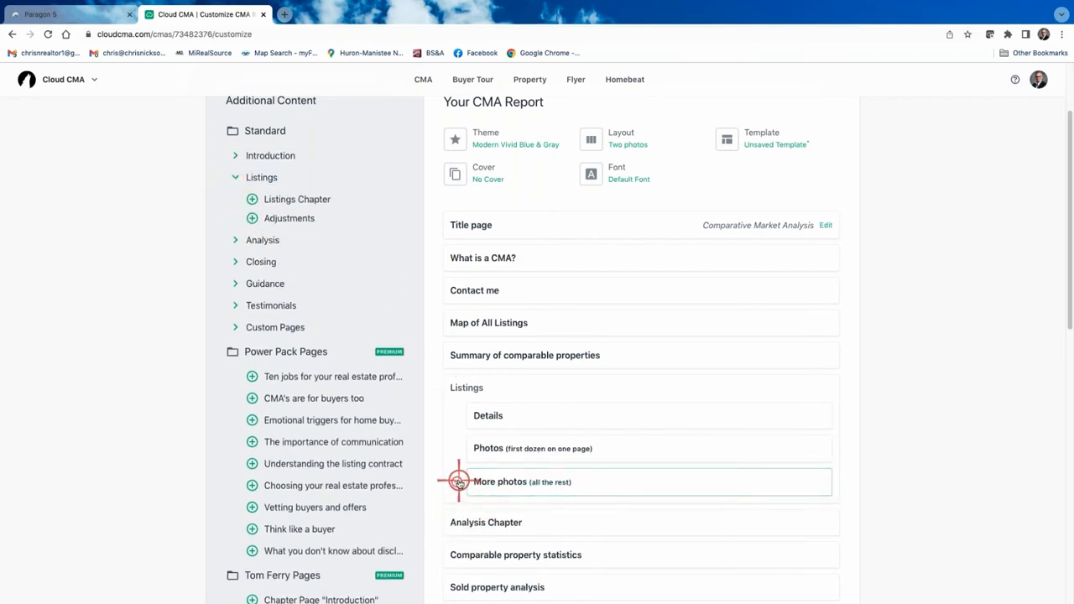
left_click(459, 482)
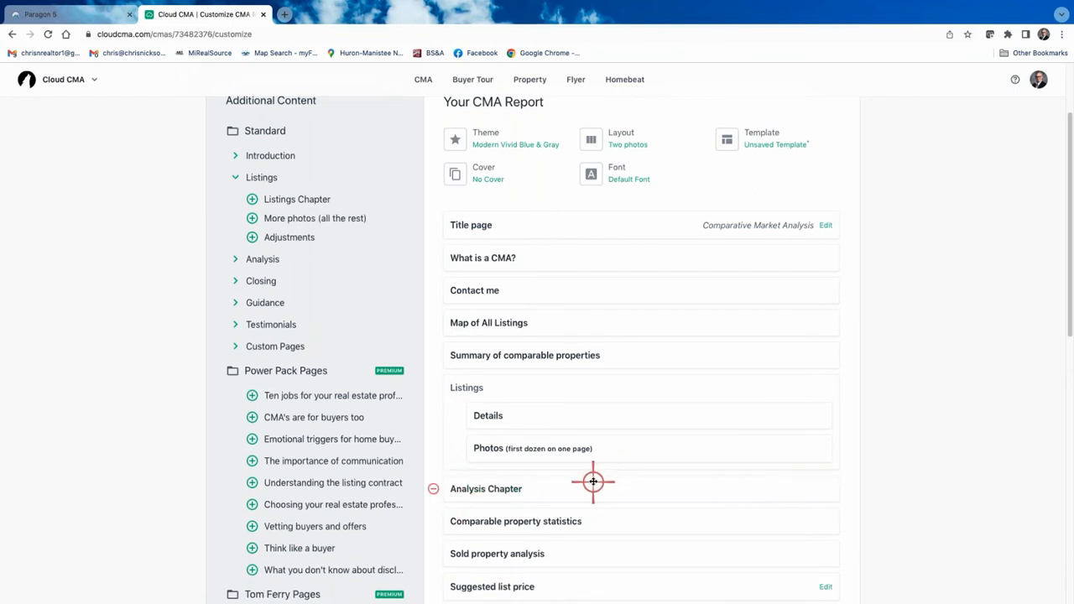
scroll(594, 470, "up", 3)
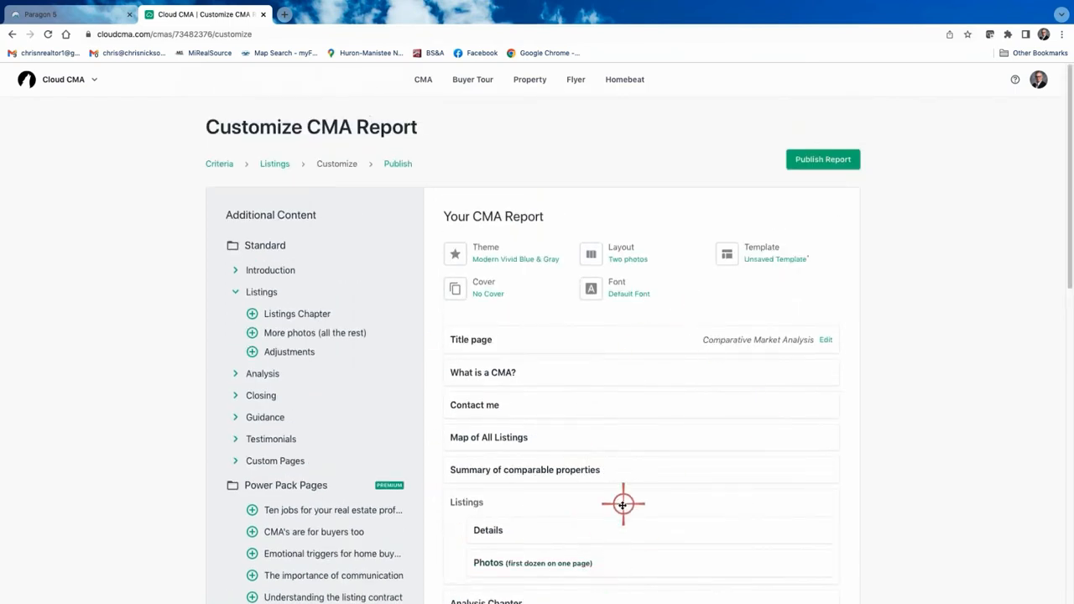
Set the listing layout to Two column comparison instead of Two photos.
left_click(773, 257)
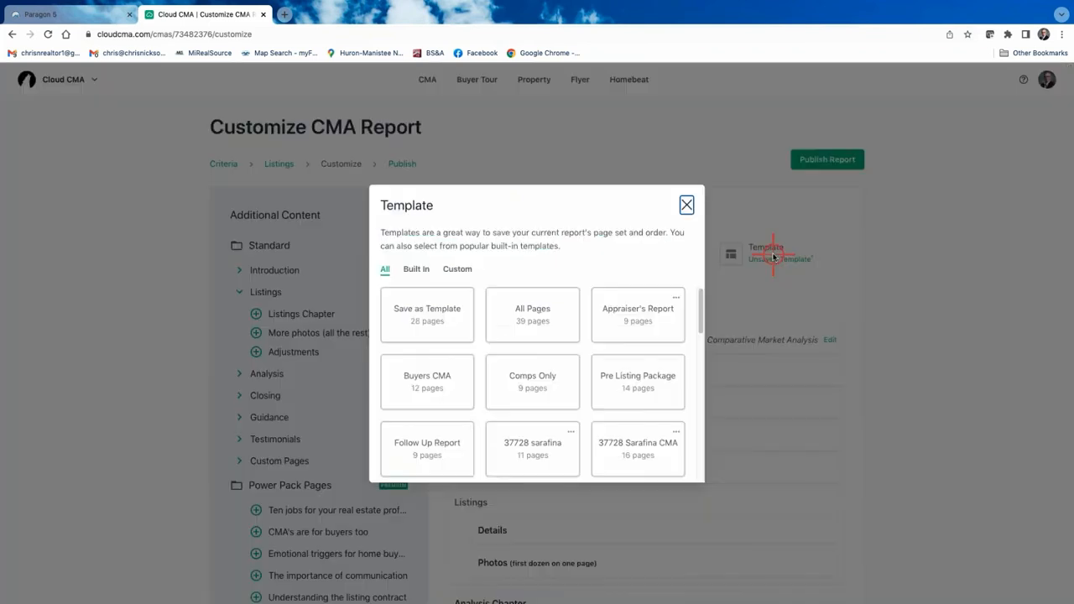
left_click(687, 204)
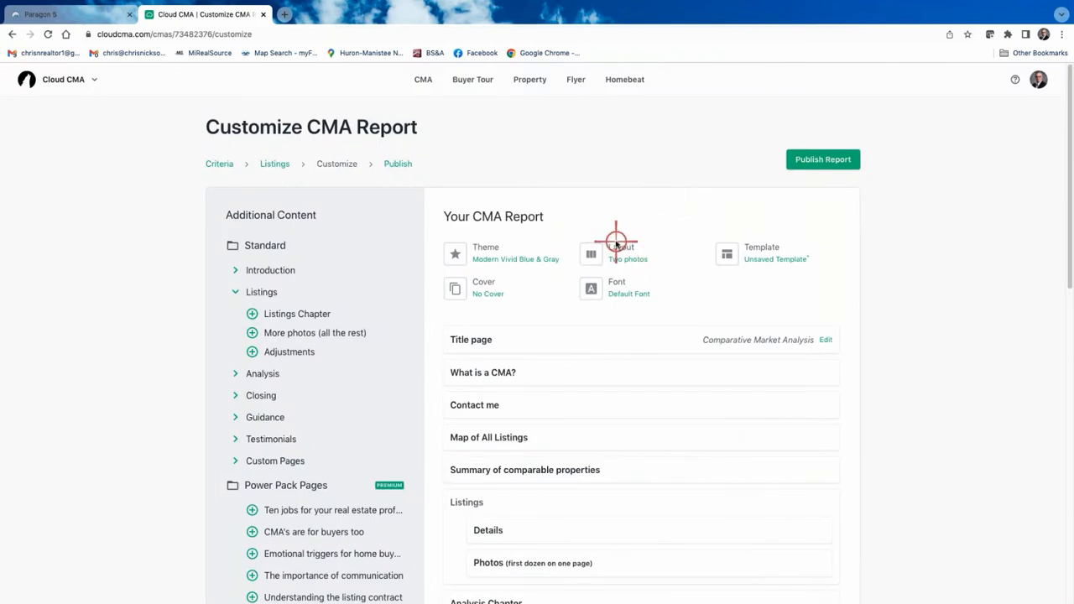
left_click(616, 247)
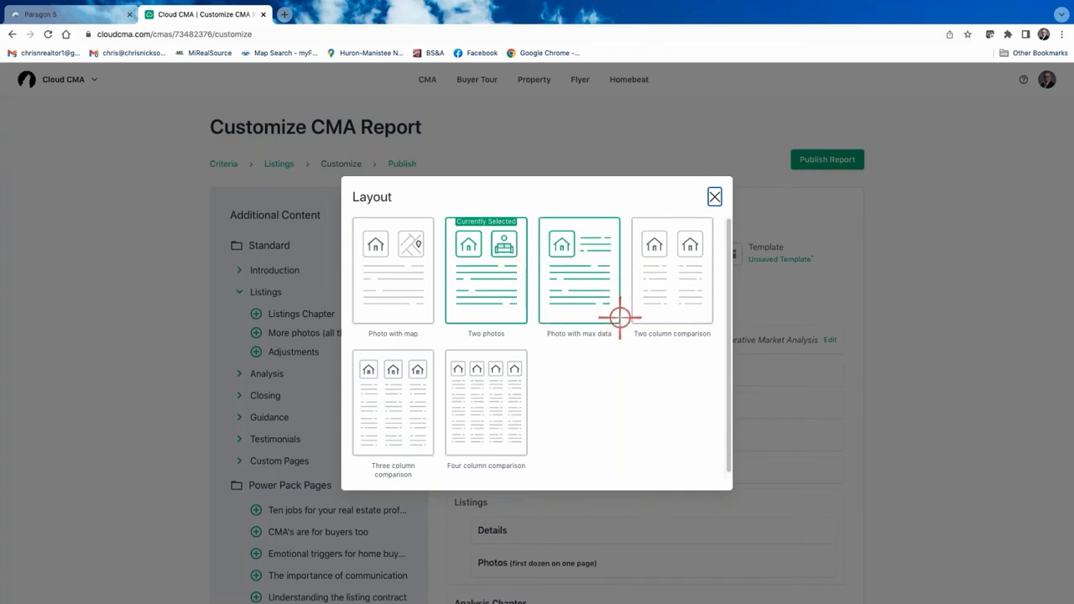
left_click(671, 284)
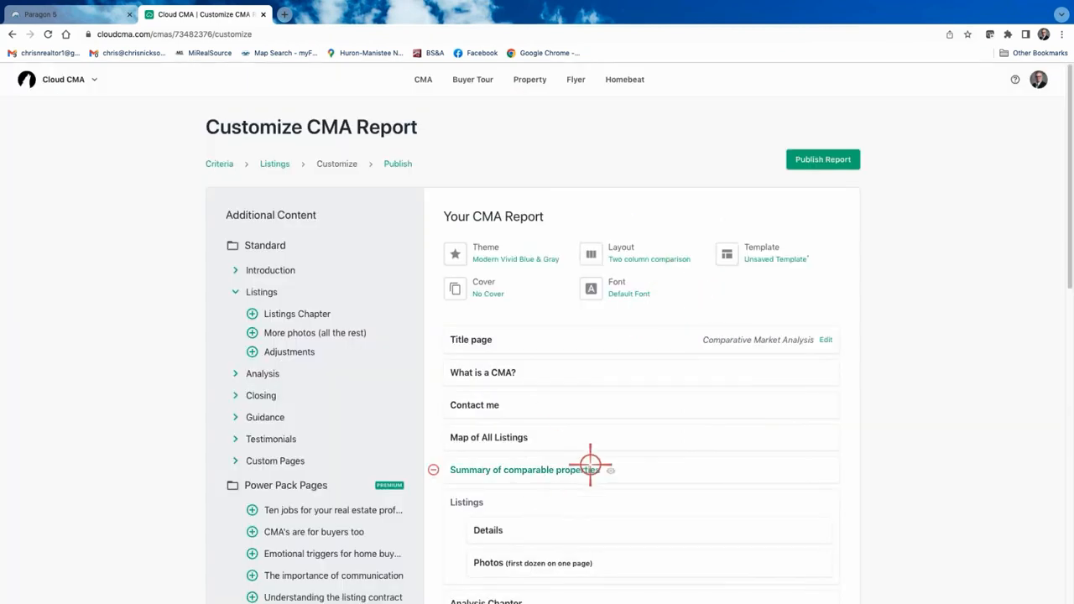
Remove the Analysis Chapter, Suggested list price, Sellers net sheet, Time to Sell and Average Price/Sq. Ft. pages.
scroll(470, 487, "down", 3)
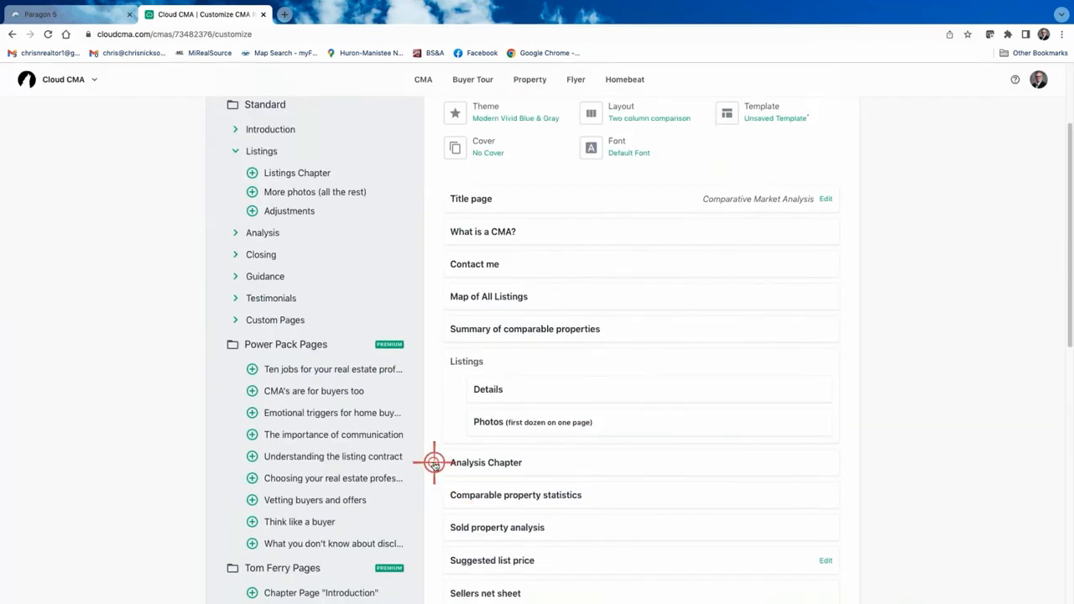
left_click(434, 463)
scroll(629, 482, "down", 3)
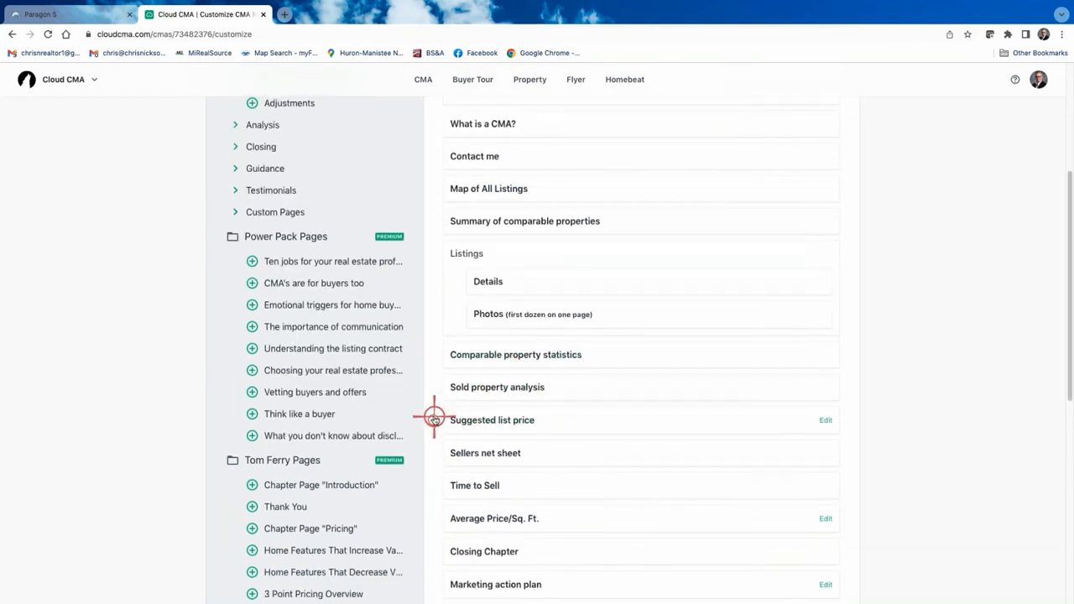
left_click(434, 418)
left_click(433, 420)
left_click(434, 422)
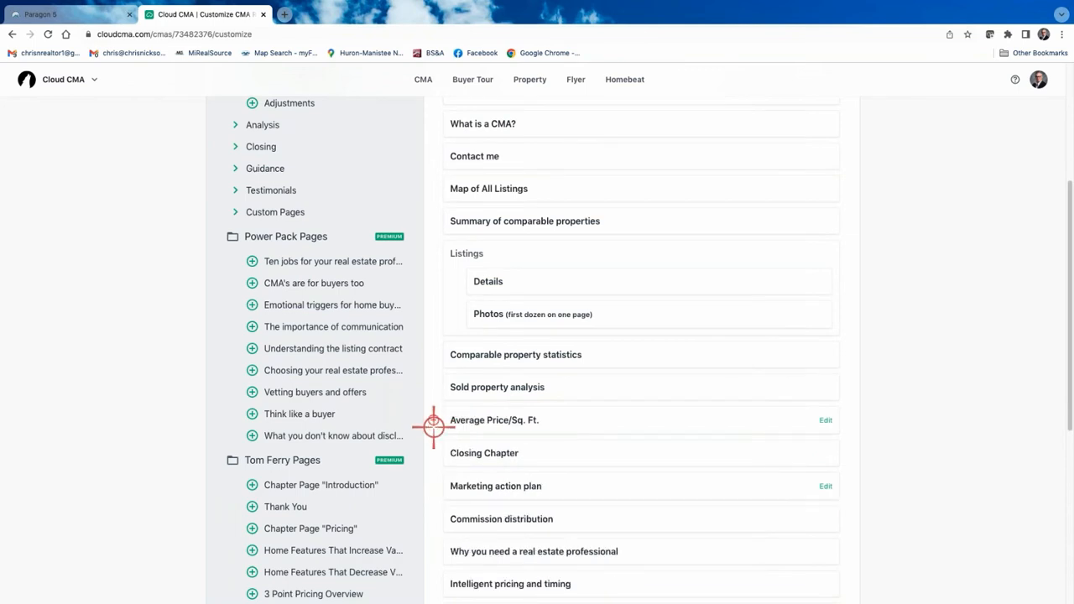
left_click(434, 422)
Remove the Closing Chapter and all closing and guidance pages, then move Contact me last.
left_click(434, 420)
left_click(434, 420)
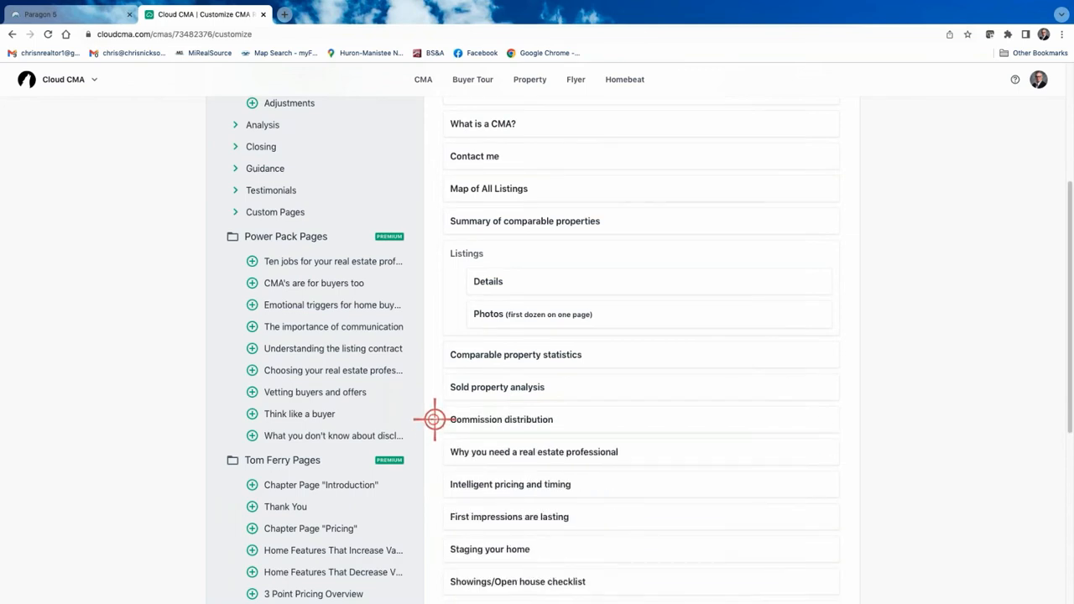
left_click(434, 419)
left_click(434, 419)
left_click(434, 420)
left_click(434, 420)
left_click(434, 420)
left_click(434, 419)
left_click(434, 420)
left_click(434, 420)
left_click(434, 419)
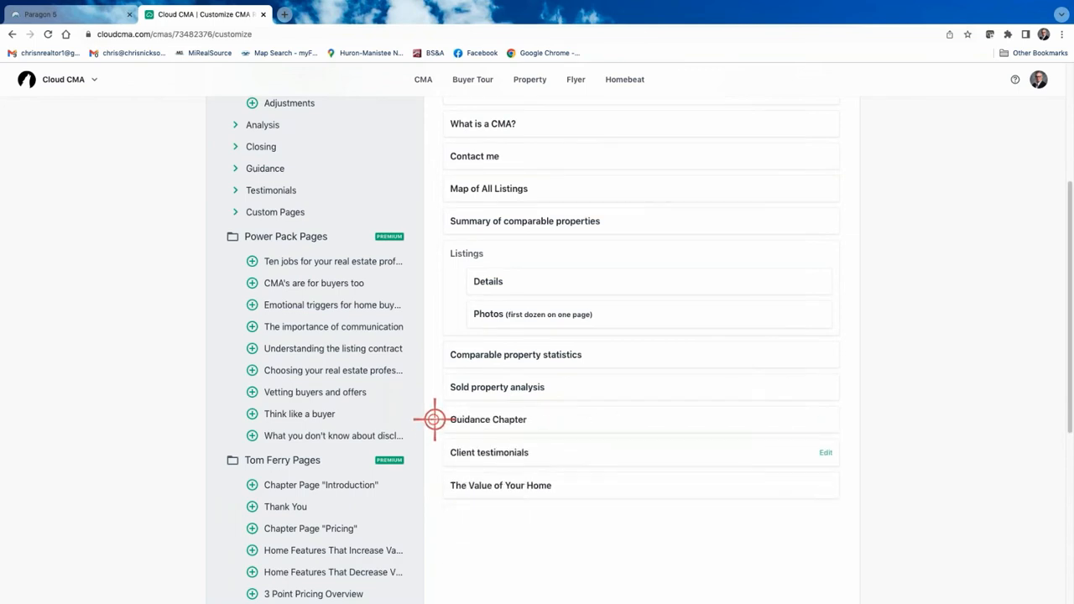
left_click(434, 419)
left_click(434, 420)
left_click(434, 419)
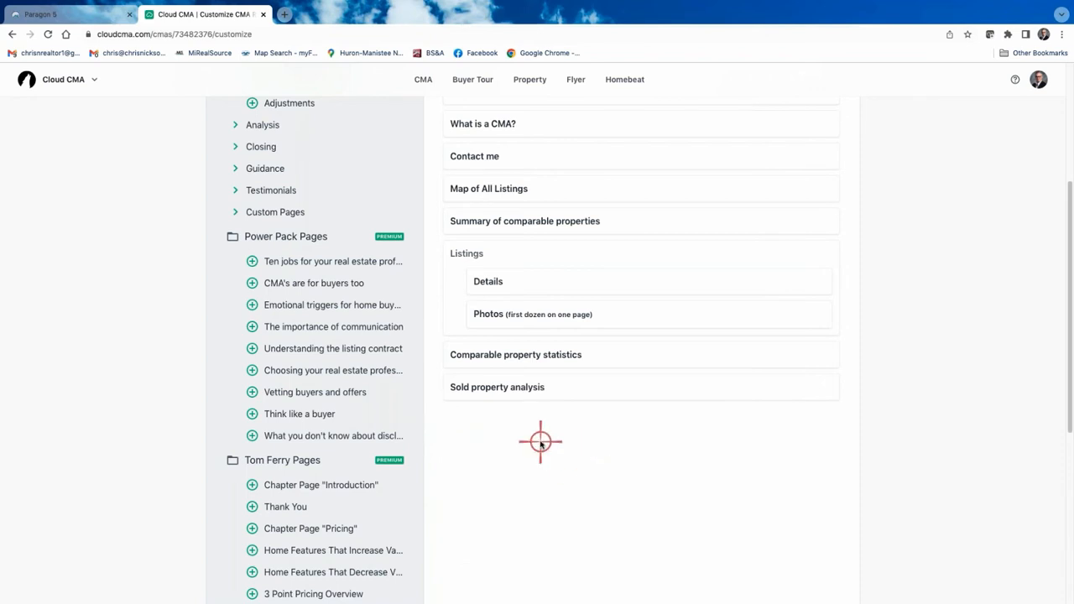
scroll(542, 439, "up", 5)
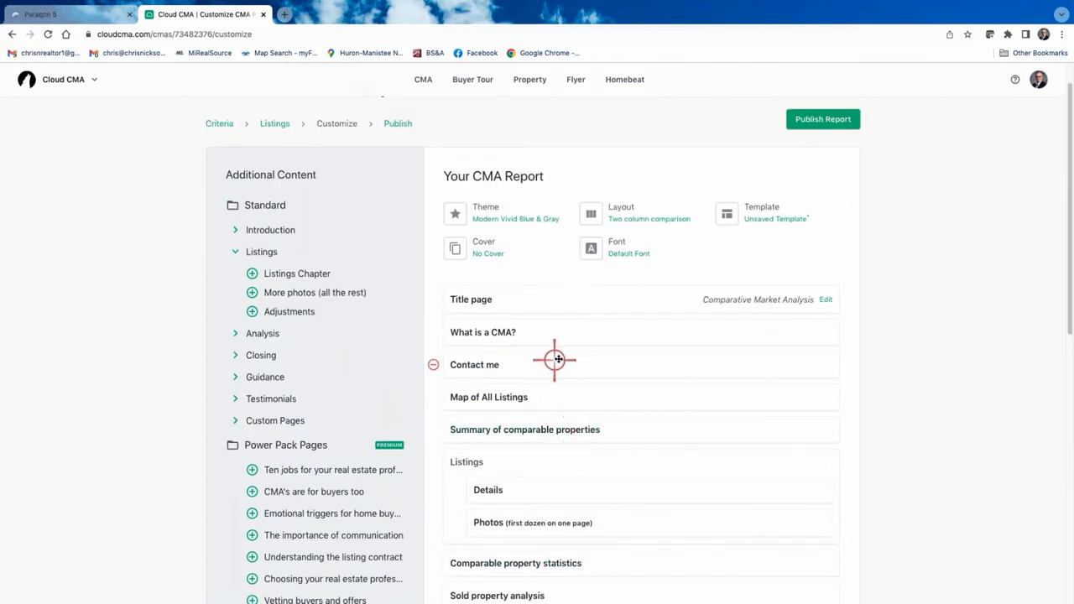
mouse_move(566, 361)
left_mouse_down()
mouse_move(587, 492)
mouse_move(576, 585)
mouse_move(566, 328)
mouse_move(568, 342)
left_mouse_up()
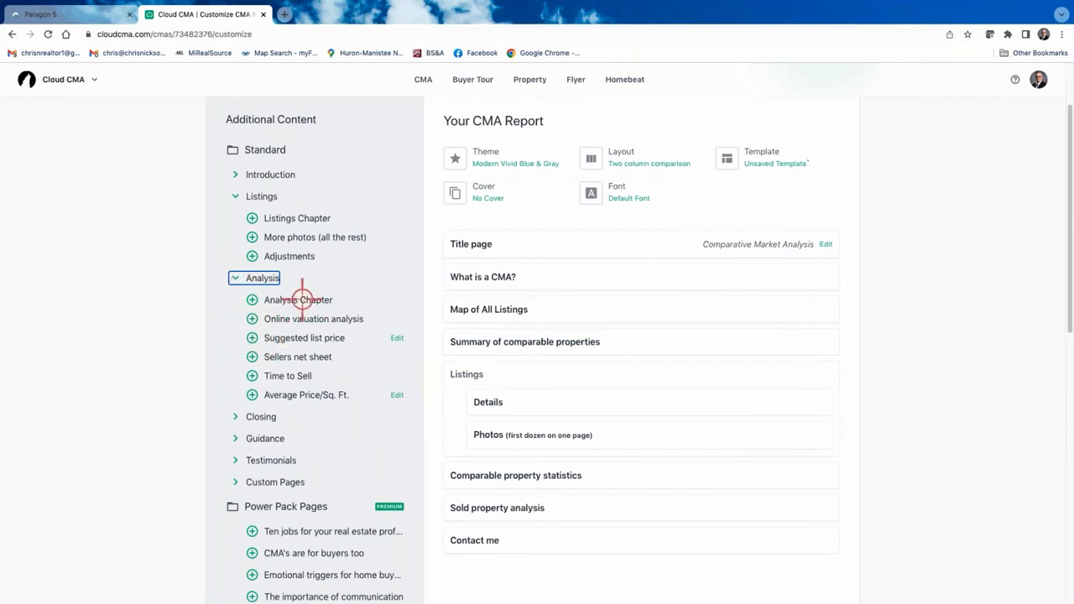
Add Online valuation analysis after Comparable property statistics and preview its Zestimate accuracy page.
left_click(253, 319)
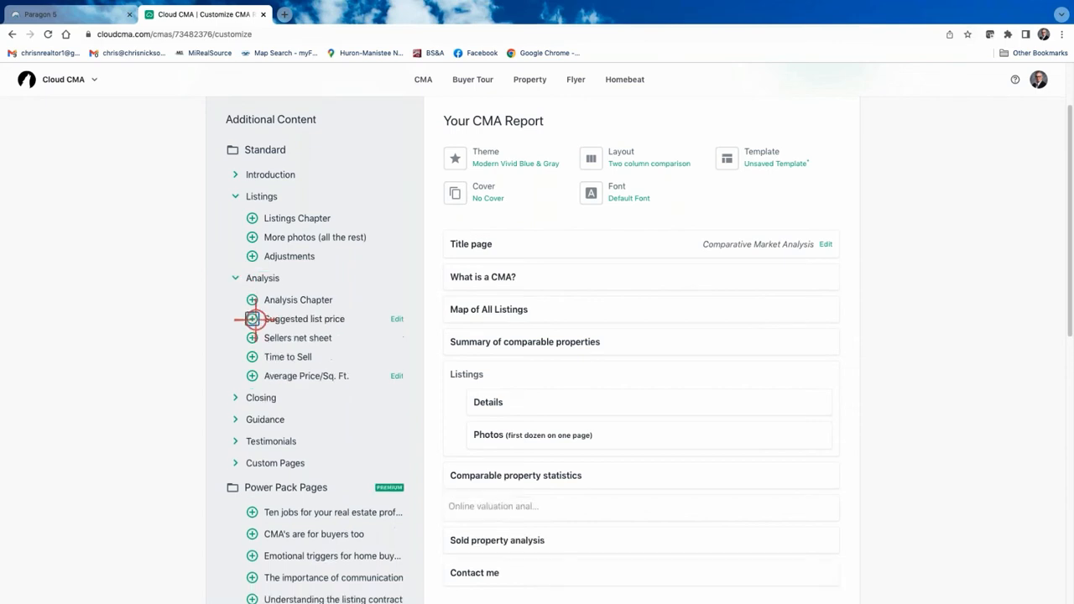
left_click(516, 506)
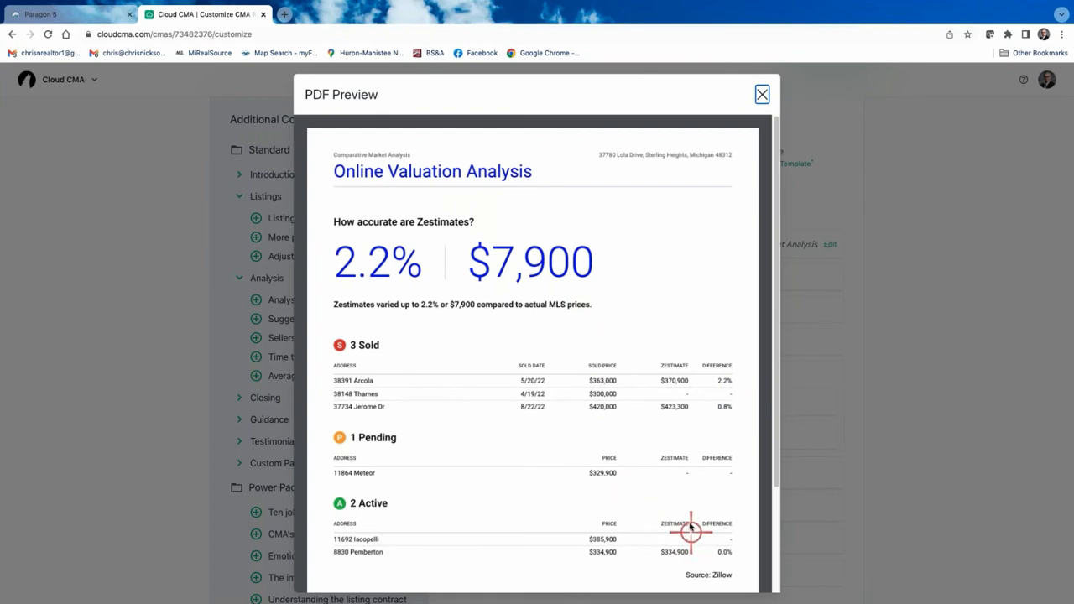
scroll(690, 516, "down", 1)
scroll(690, 516, "down", 3)
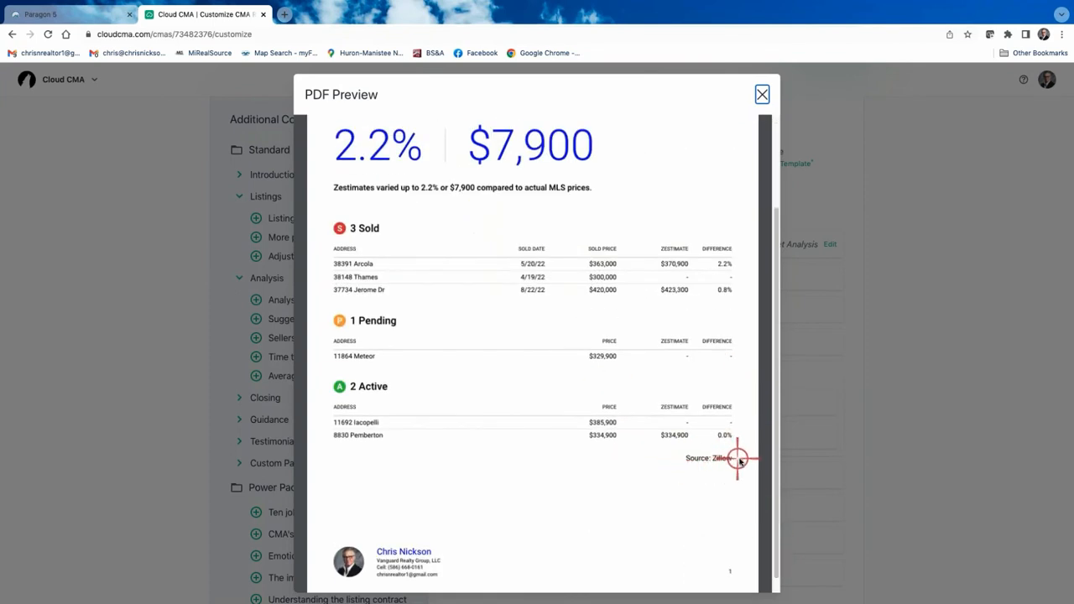
scroll(630, 473, "up", 3)
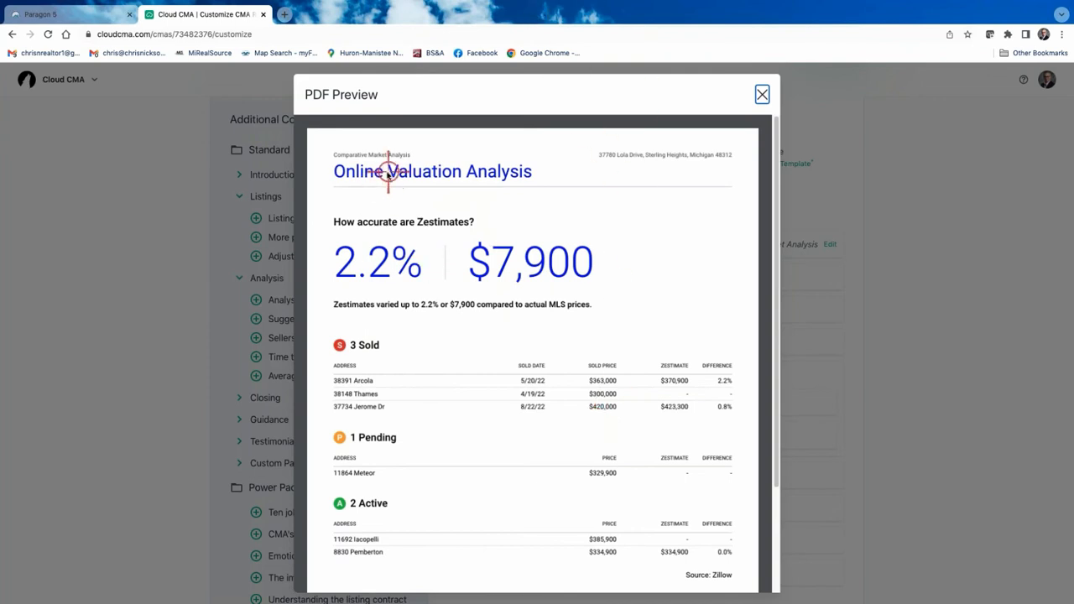
left_click(762, 95)
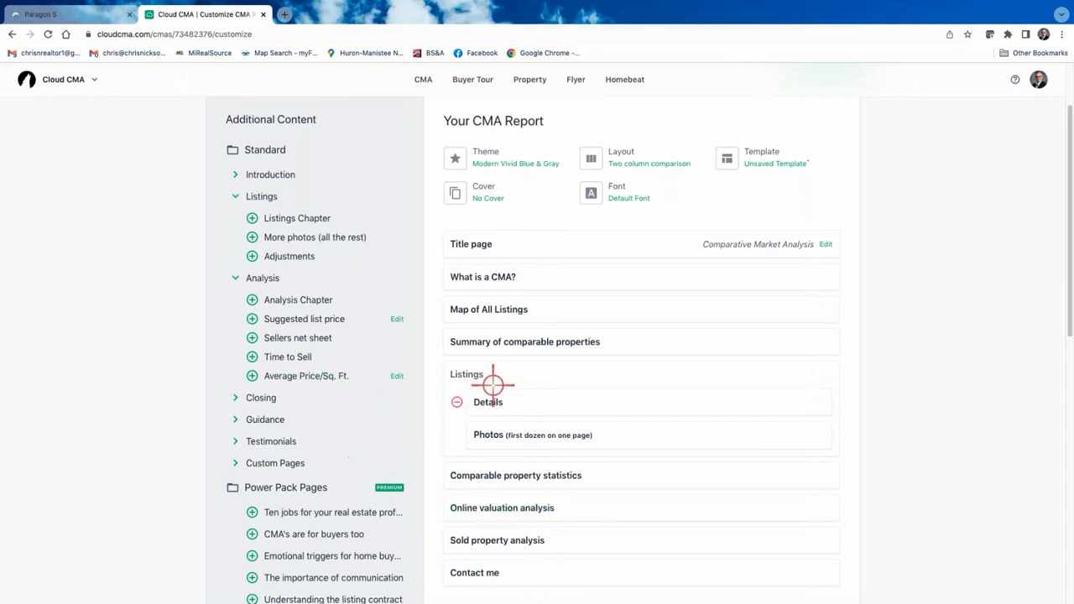
scroll(596, 324, "down", 1)
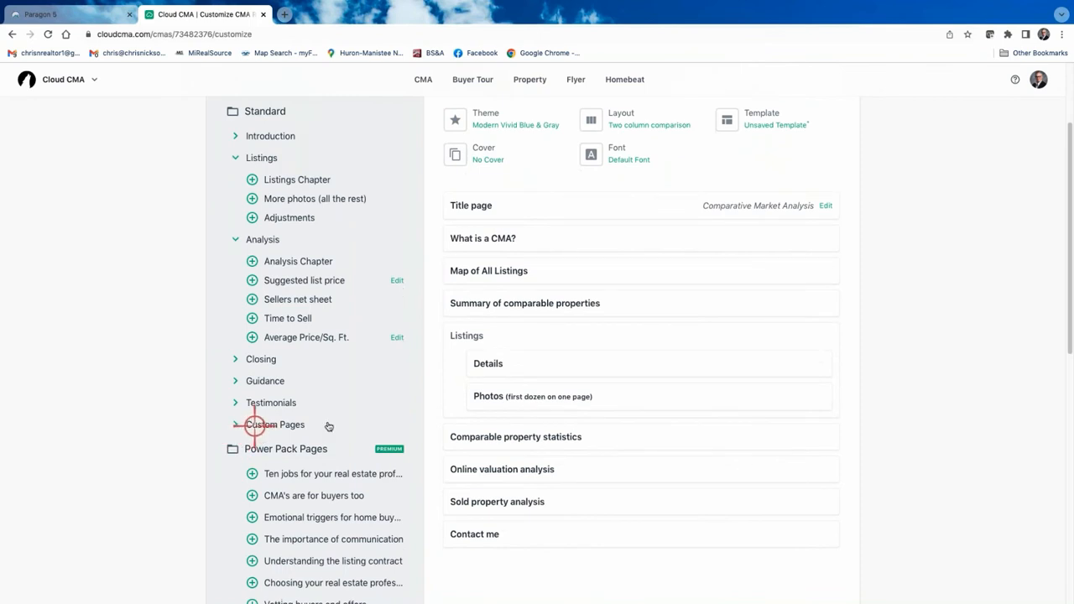
left_click(234, 424)
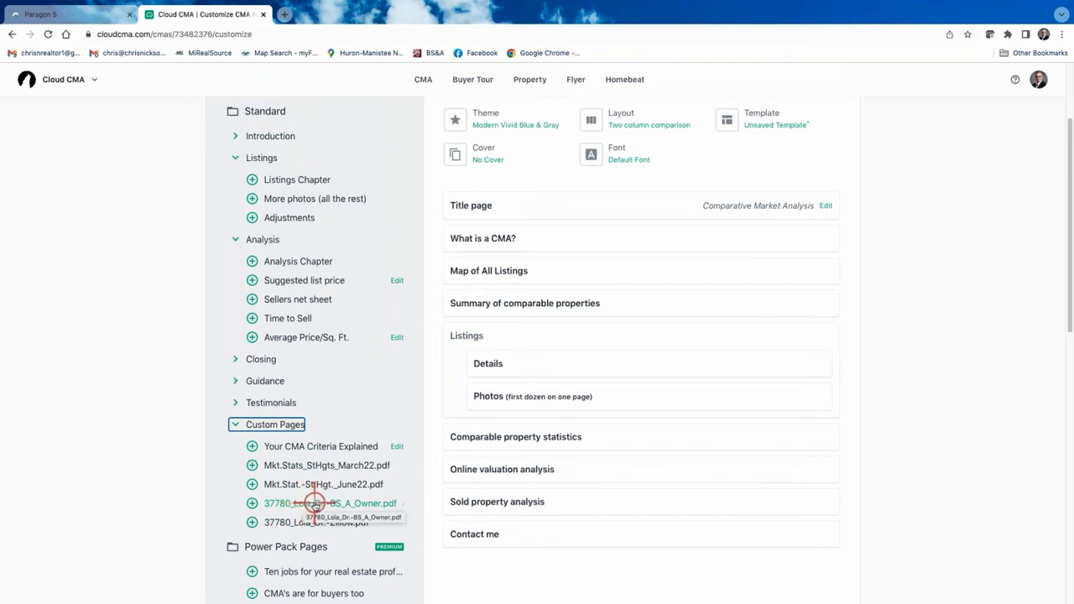
left_click(252, 504)
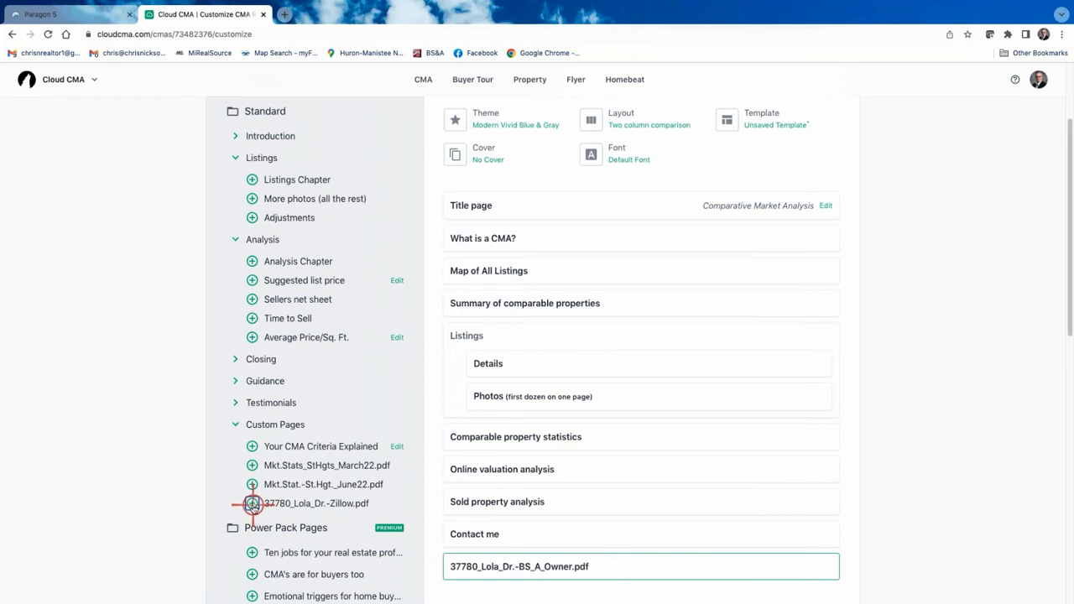
left_click(252, 503)
scroll(667, 566, "down", 3)
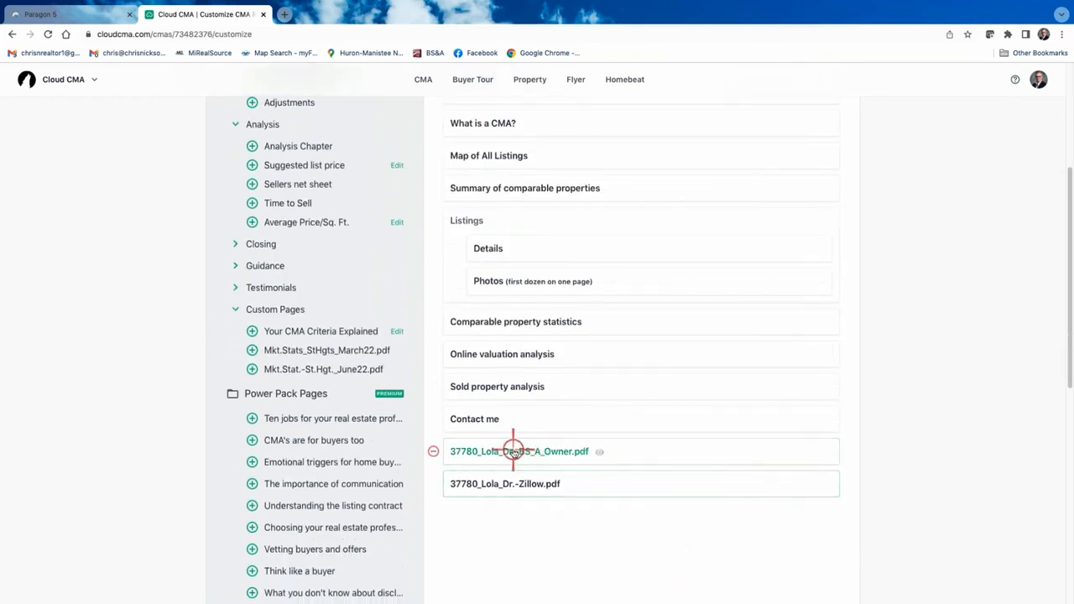
left_click(513, 453)
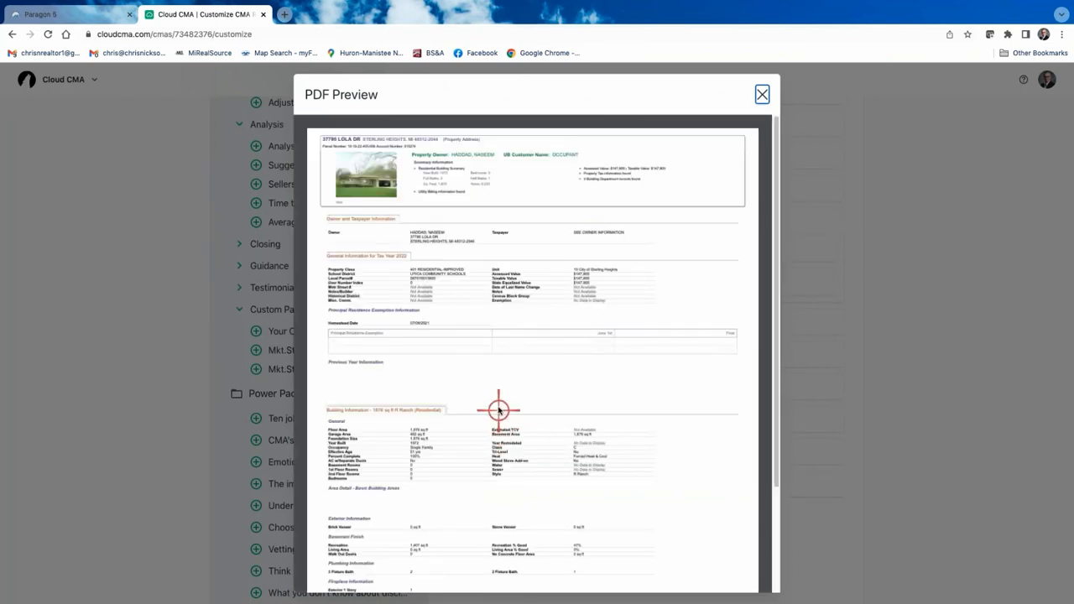
scroll(498, 406, "down", 2)
scroll(498, 401, "up", 2)
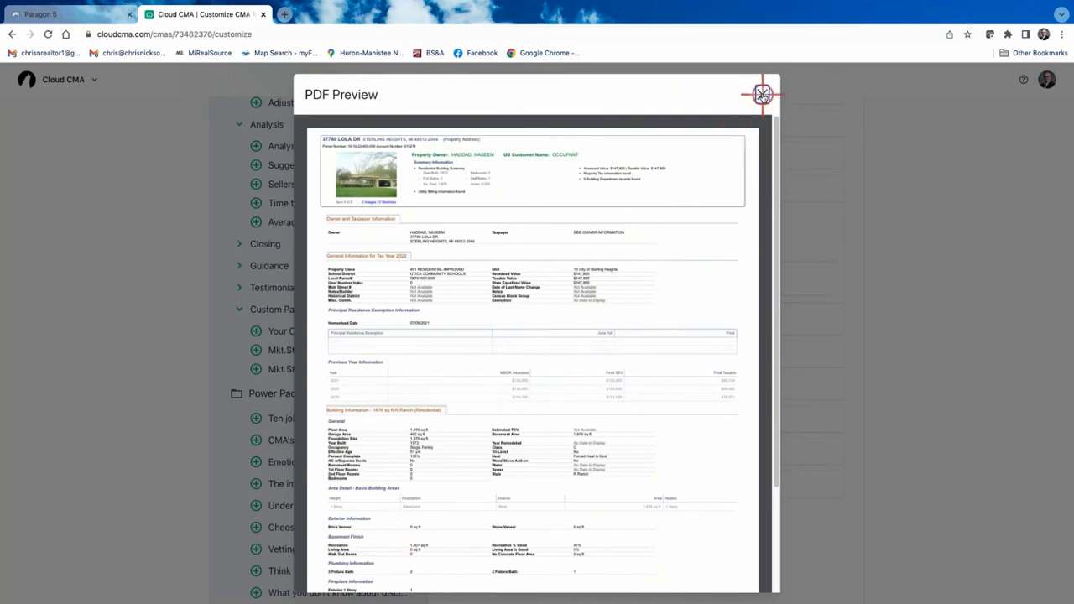
left_click(762, 94)
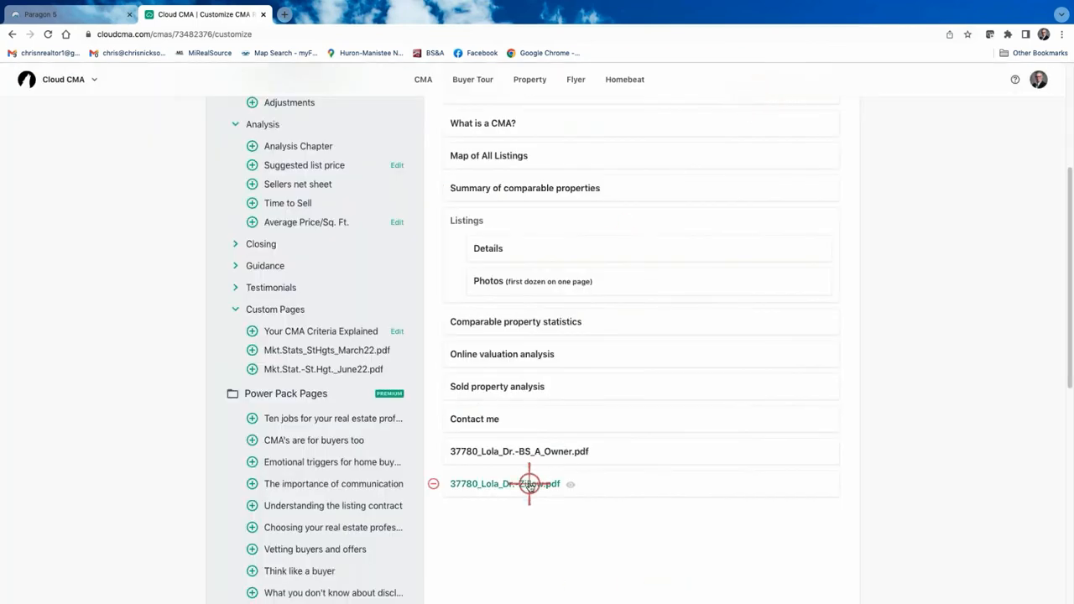
left_click(558, 485)
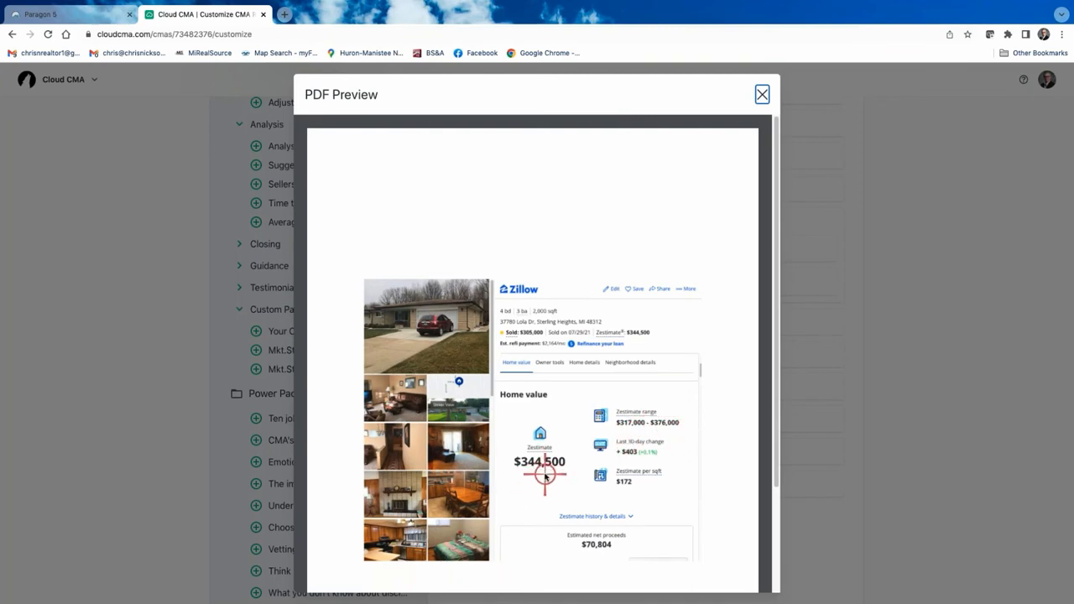
left_click(762, 95)
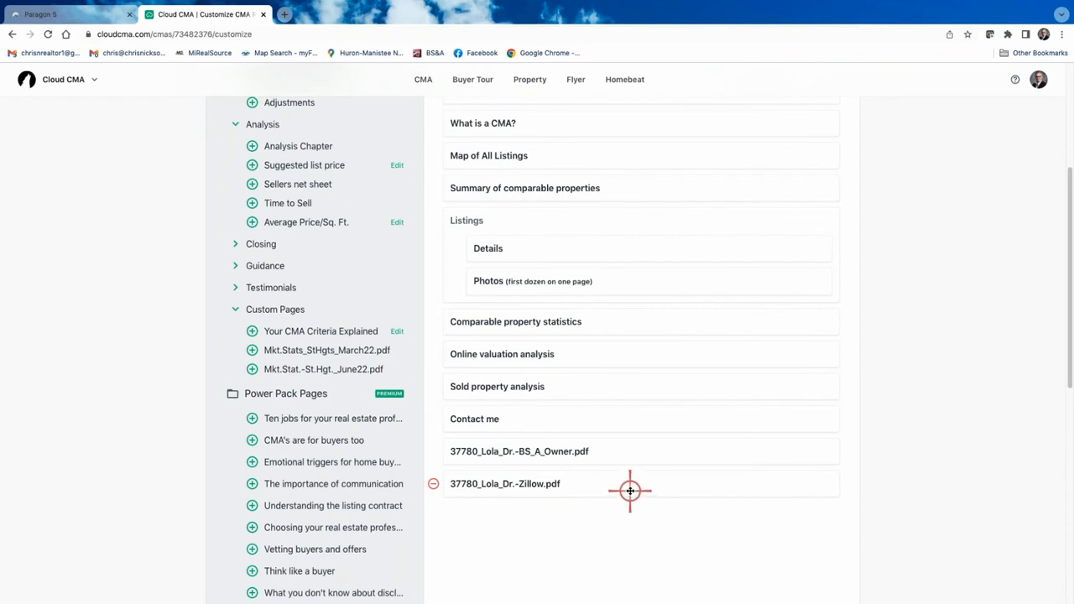
Place the Zillow page after Online valuation analysis and the owner page before Contact me.
left_click_drag(629, 491, 625, 383)
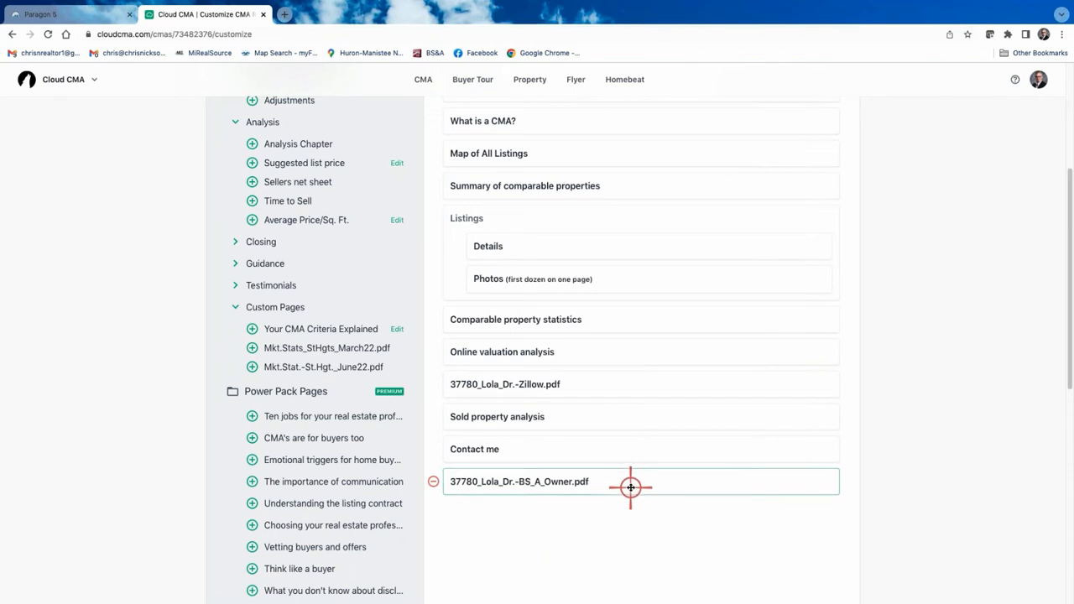
left_click_drag(631, 487, 599, 452)
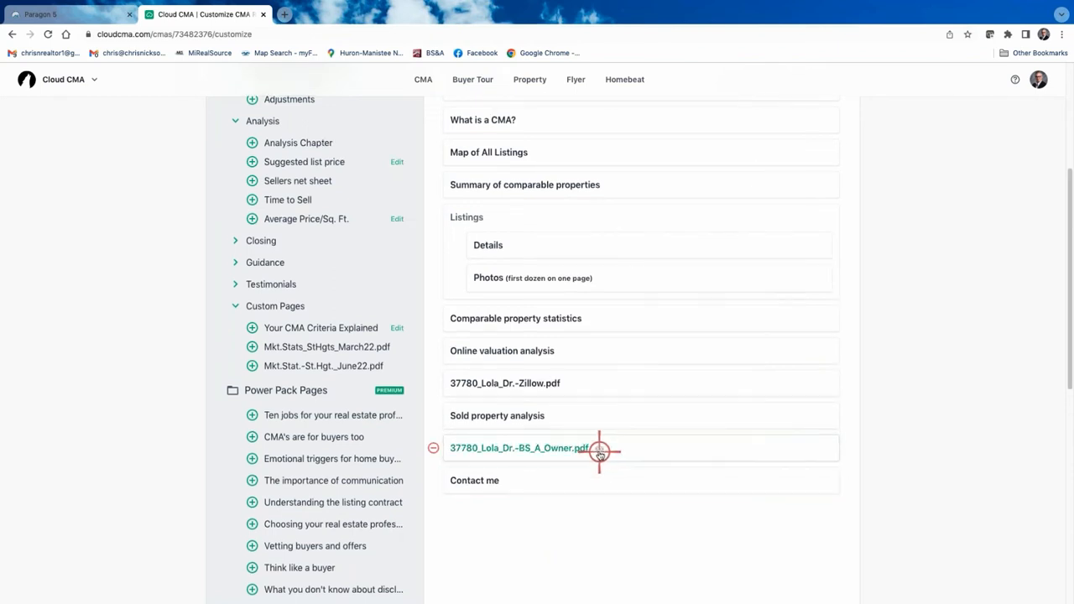
scroll(599, 452, "up", 3)
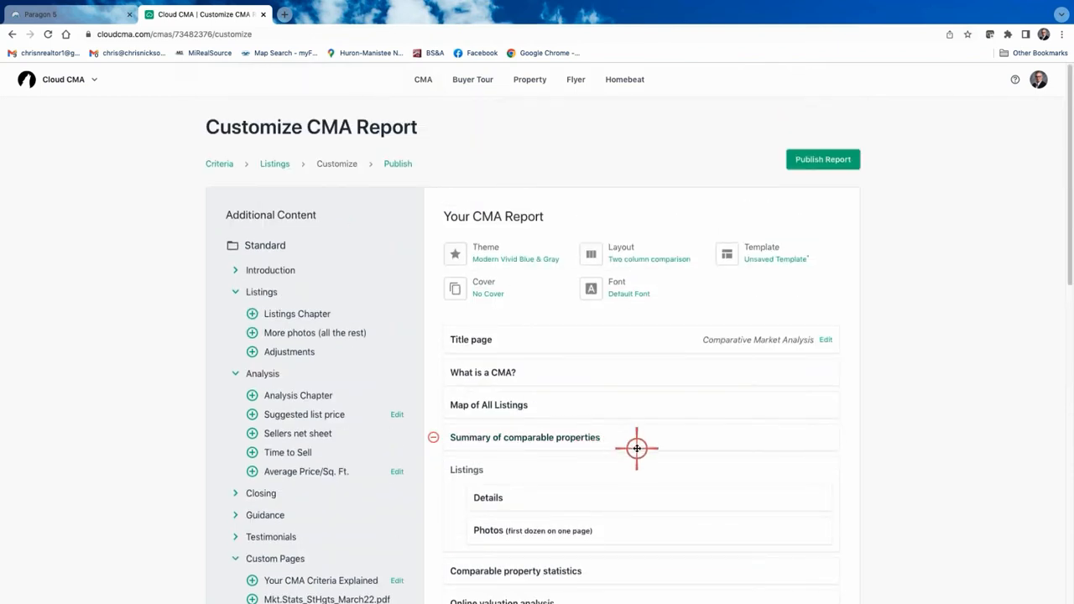
scroll(375, 454, "down", 1)
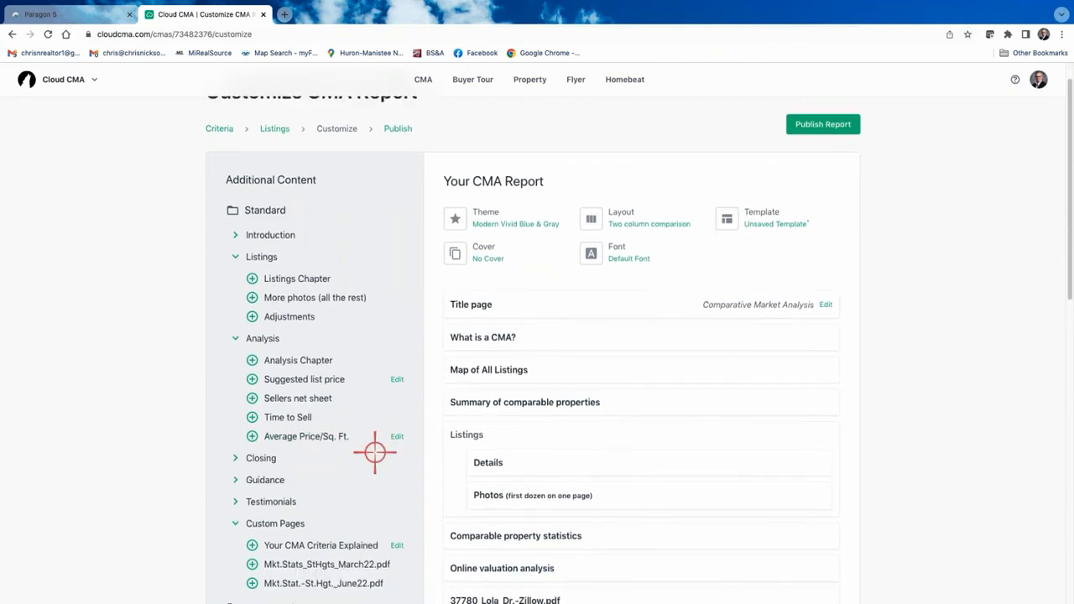
Preview Your CMA Criteria Explained, add it, and drag it up below What is a CMA?
left_click(343, 547)
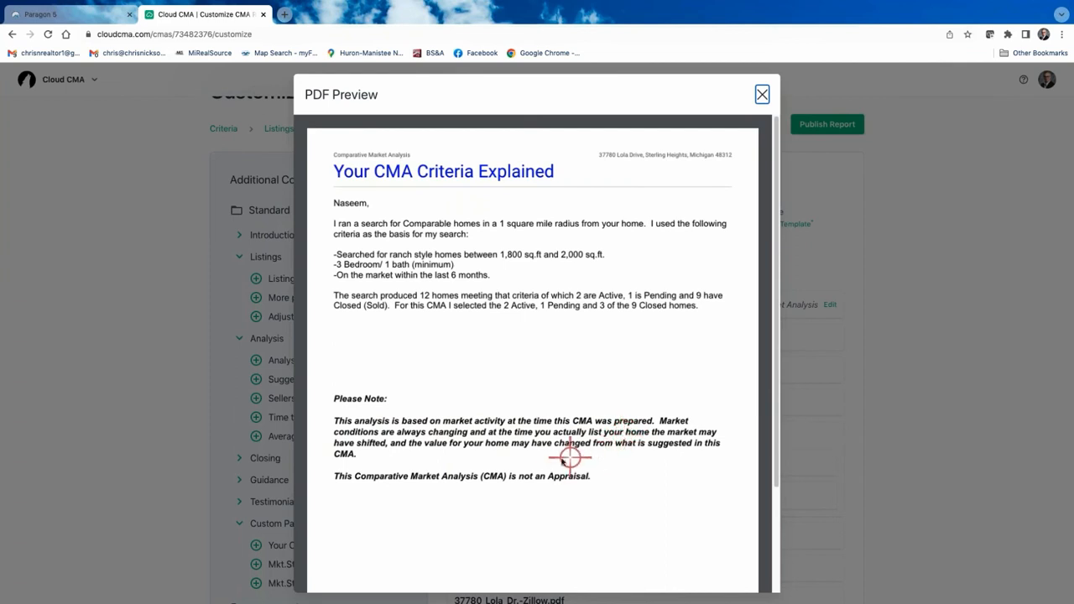
scroll(558, 464, "down", 1)
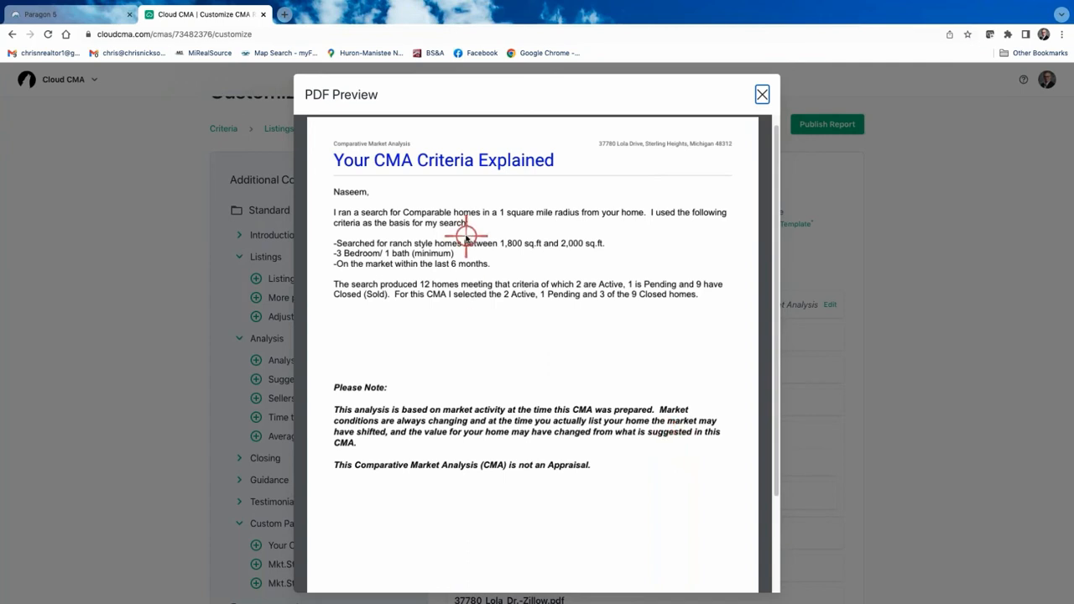
left_click(763, 93)
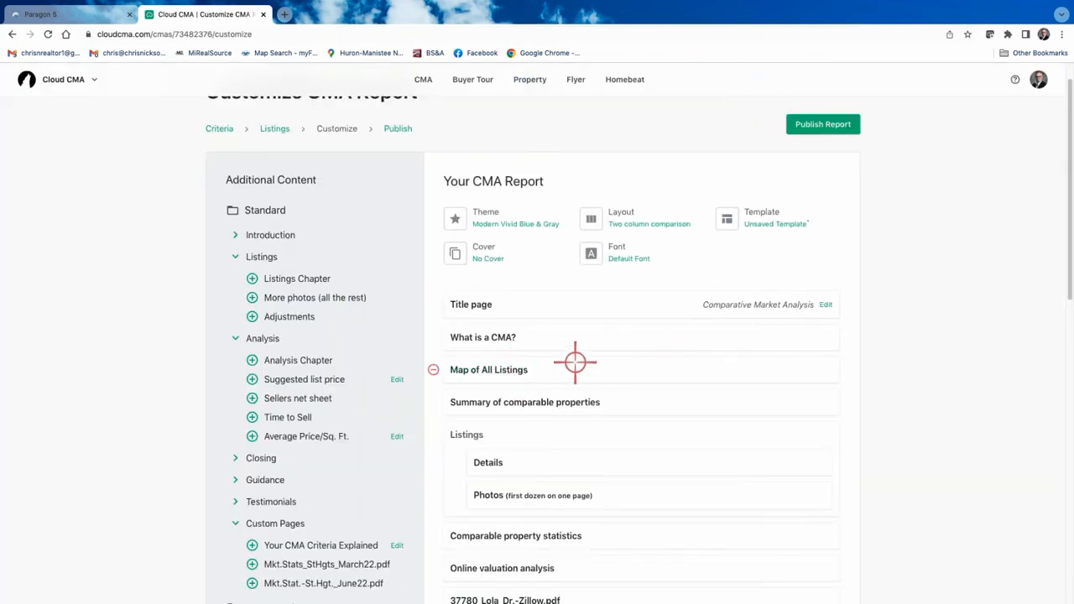
scroll(214, 533, "down", 1)
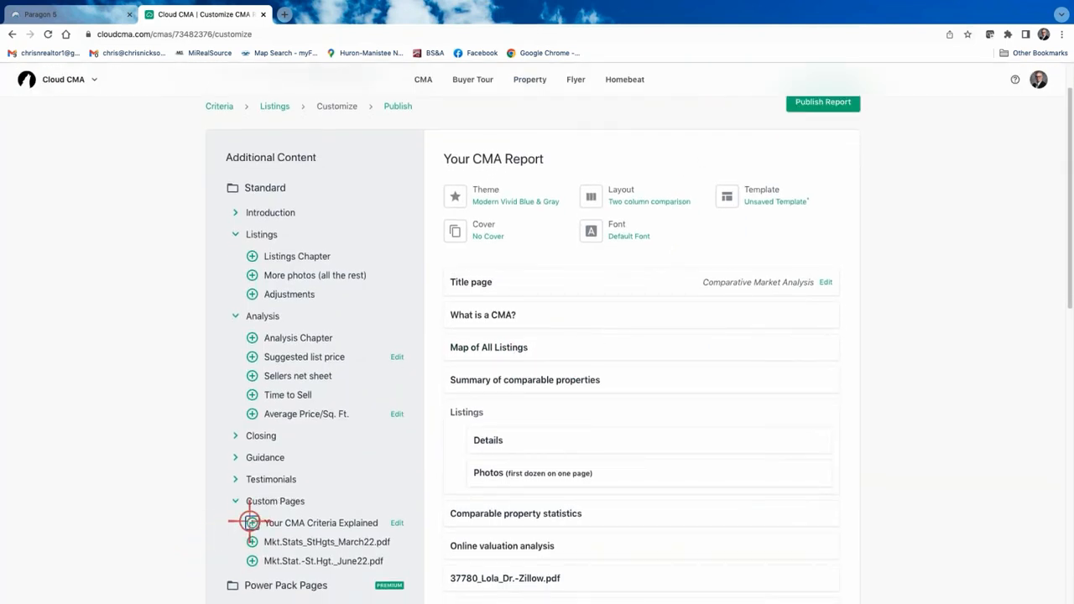
left_click(250, 522)
scroll(588, 473, "down", 3)
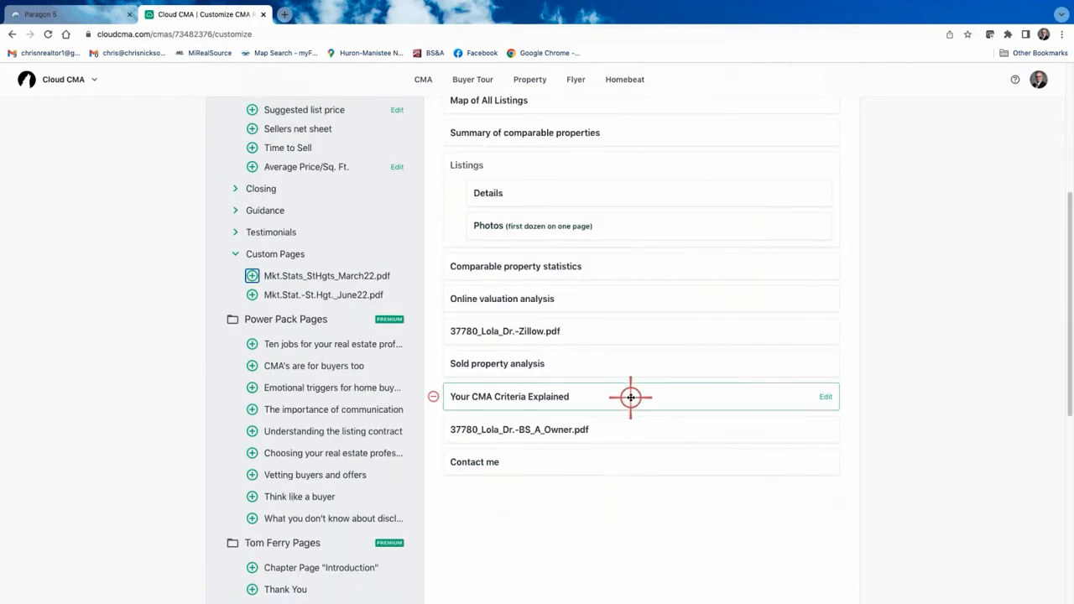
left_click_drag(631, 397, 628, 237)
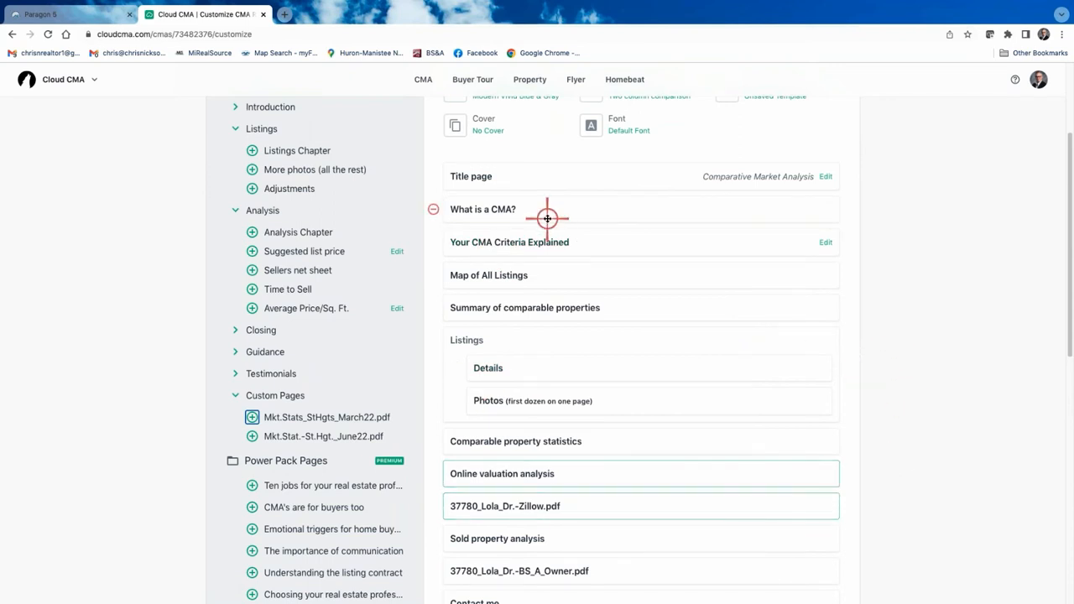
Go to the Custom Pages account settings from the avatar menu.
left_click(1040, 82)
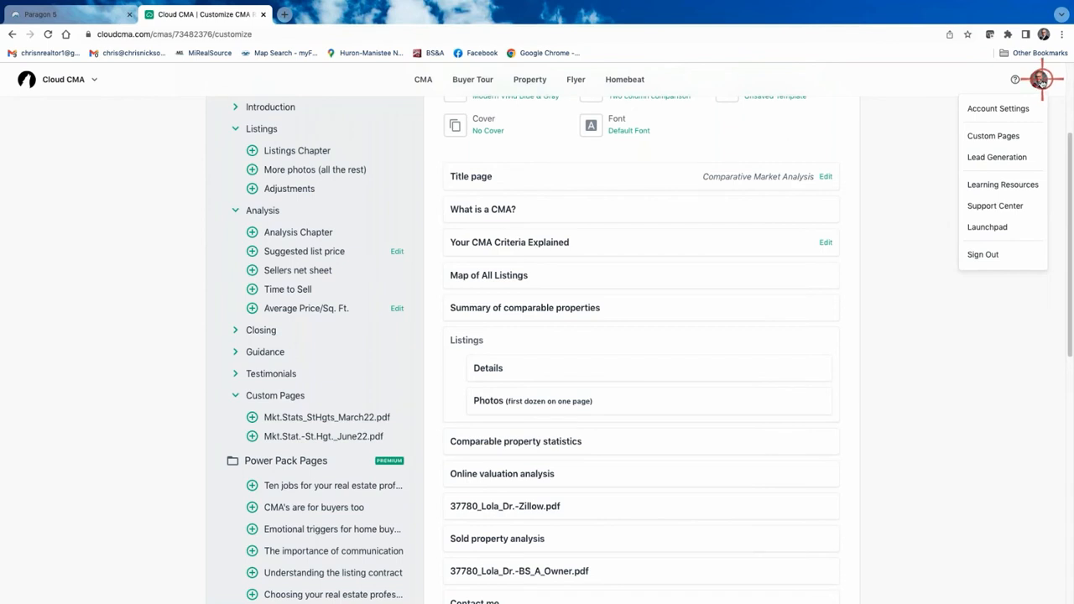
left_click(999, 136)
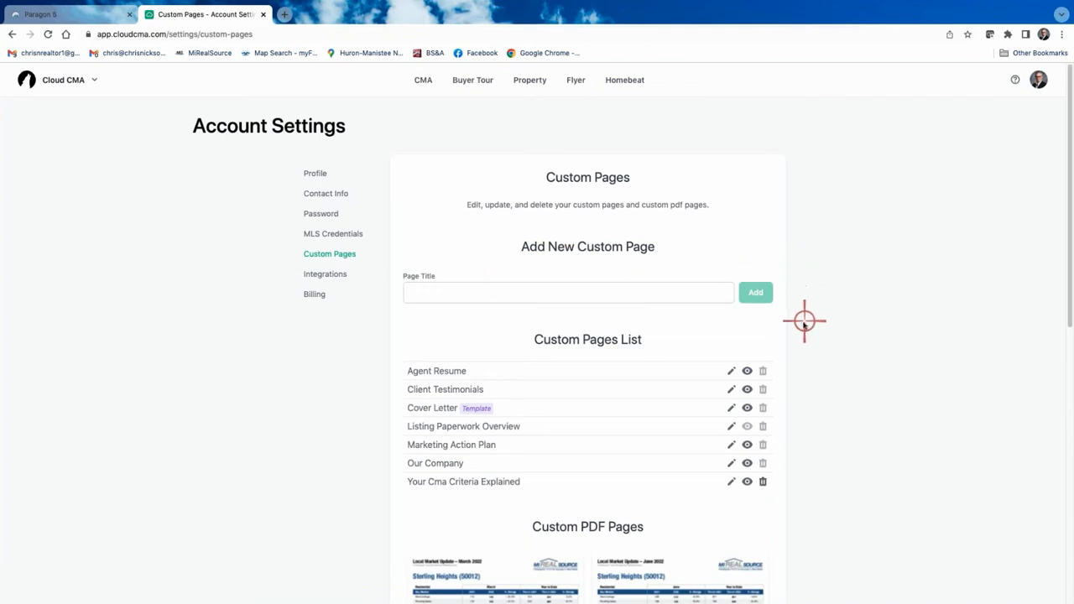
scroll(687, 289, "down", 2)
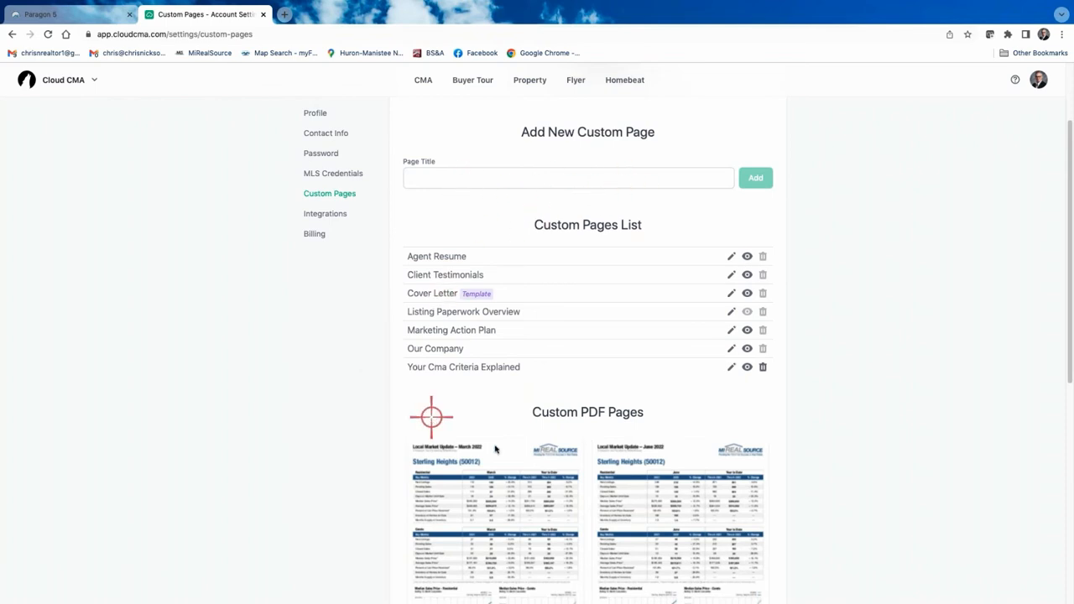
Save the Your Cma Criteria Explained page text and close its editor.
left_click(731, 367)
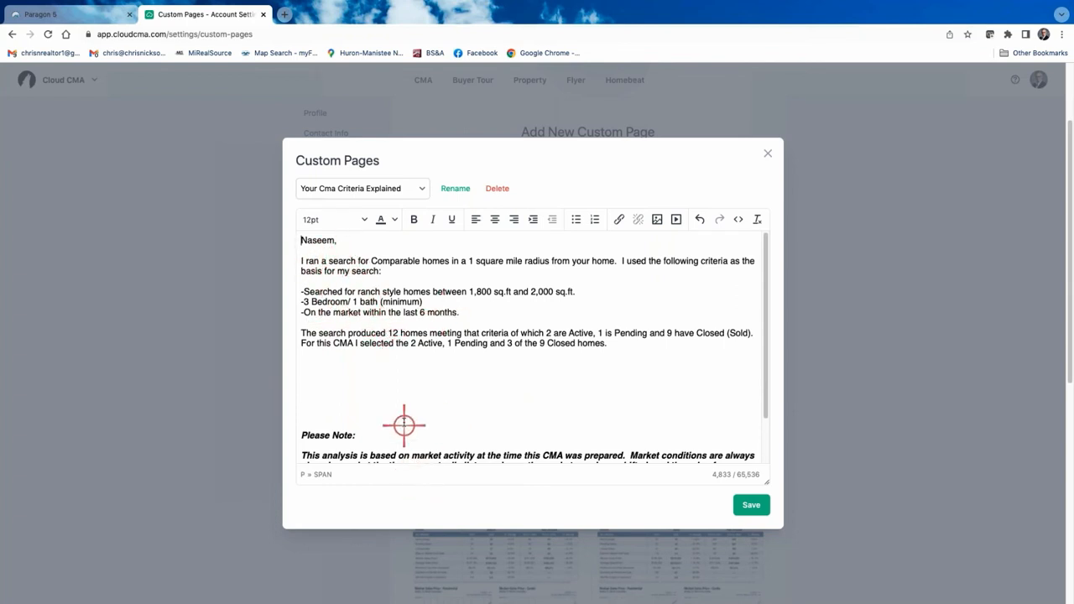
scroll(404, 426, "down", 2)
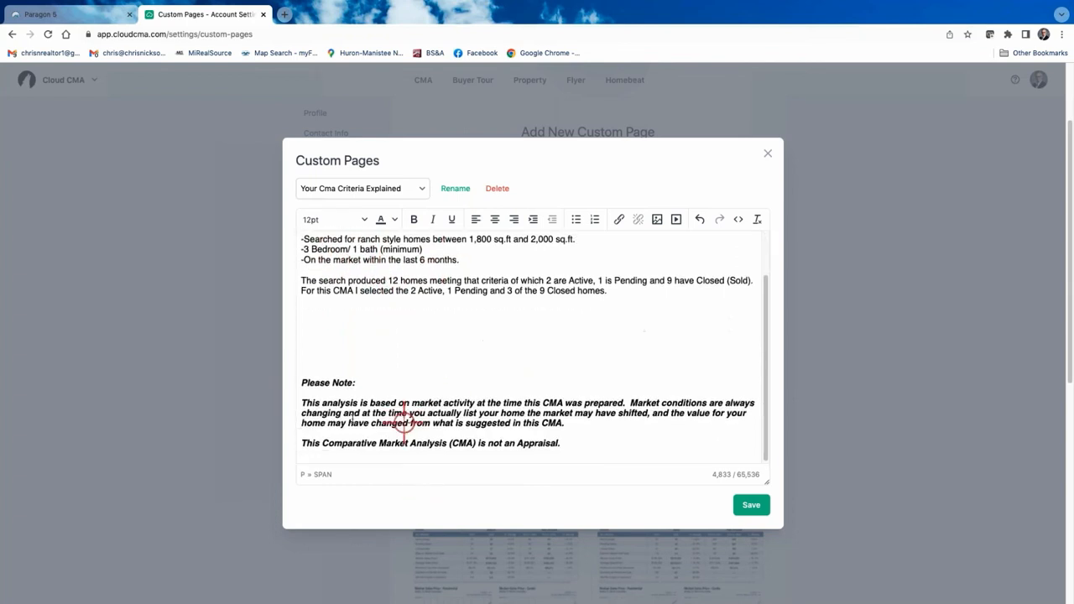
left_click(752, 506)
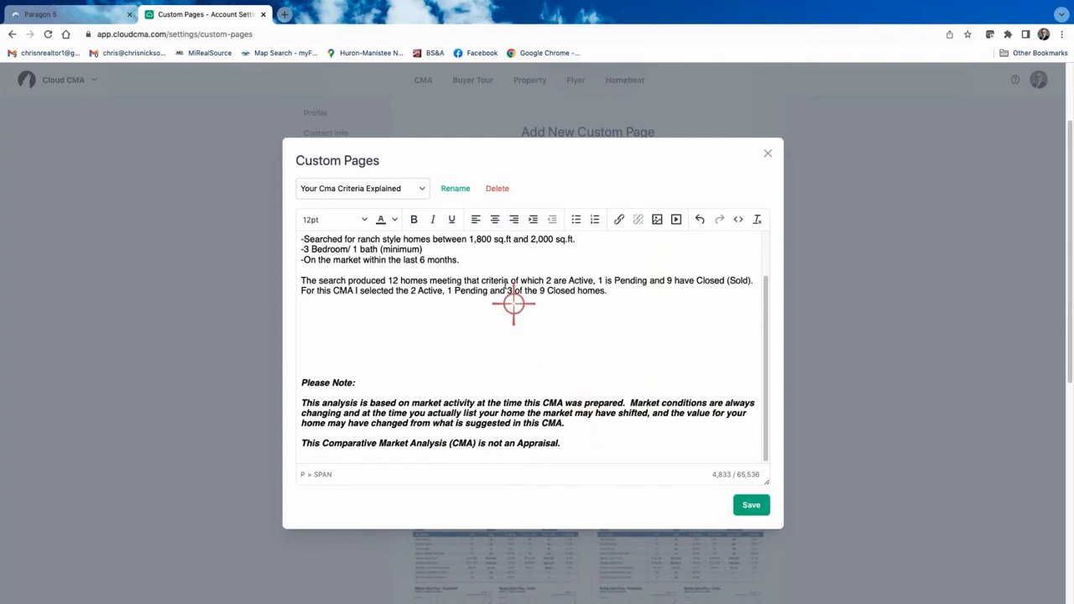
left_click(767, 154)
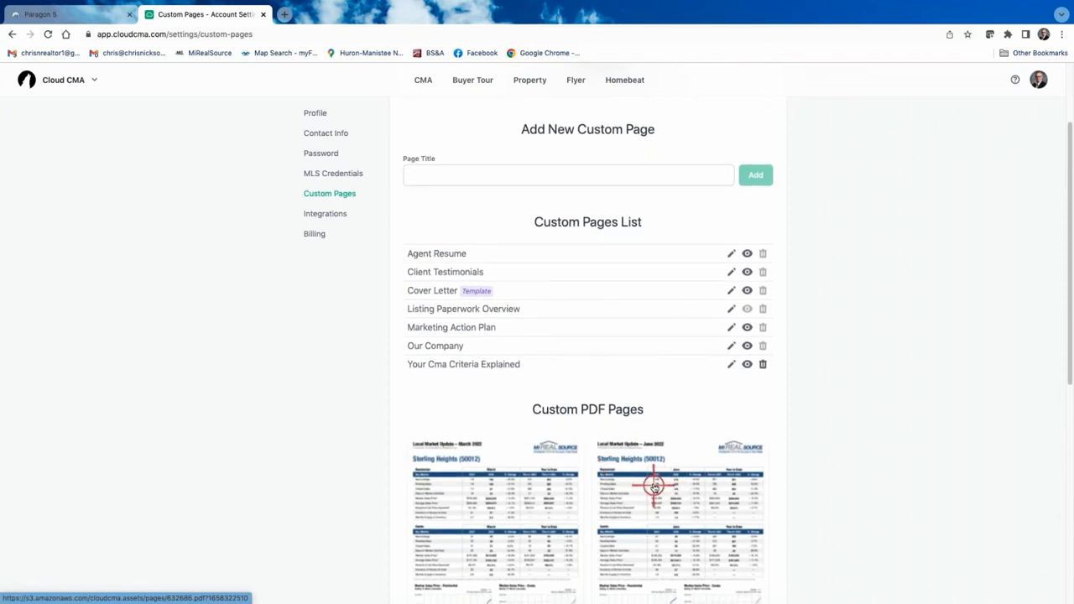
Upload Mkt.Stat.-St.Hgt._Sept22 as a new custom PDF page.
scroll(653, 487, "down", 3)
scroll(640, 493, "down", 3)
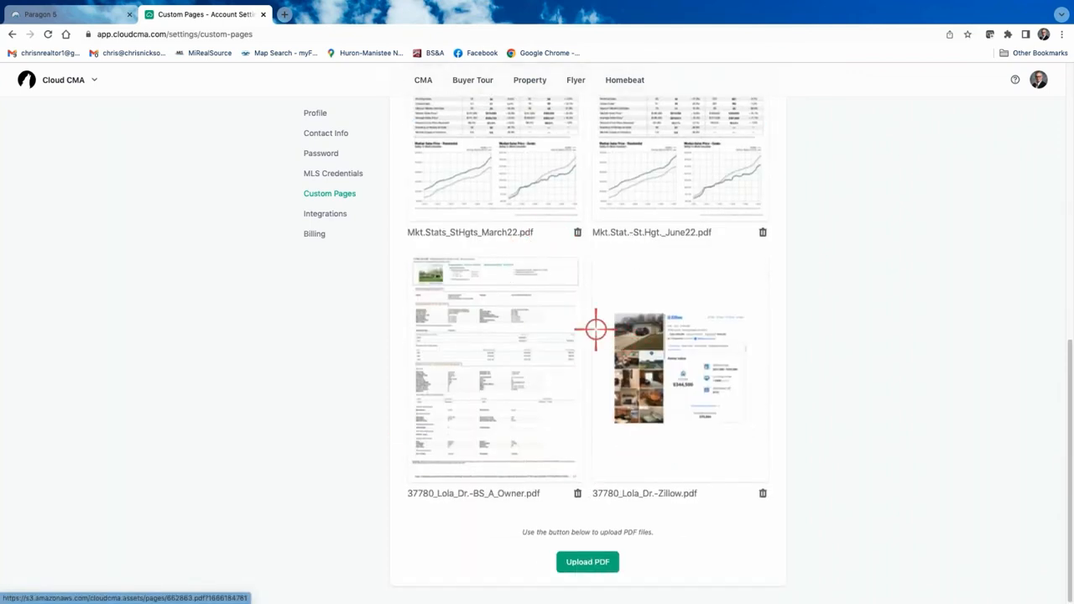
scroll(499, 388, "up", 4)
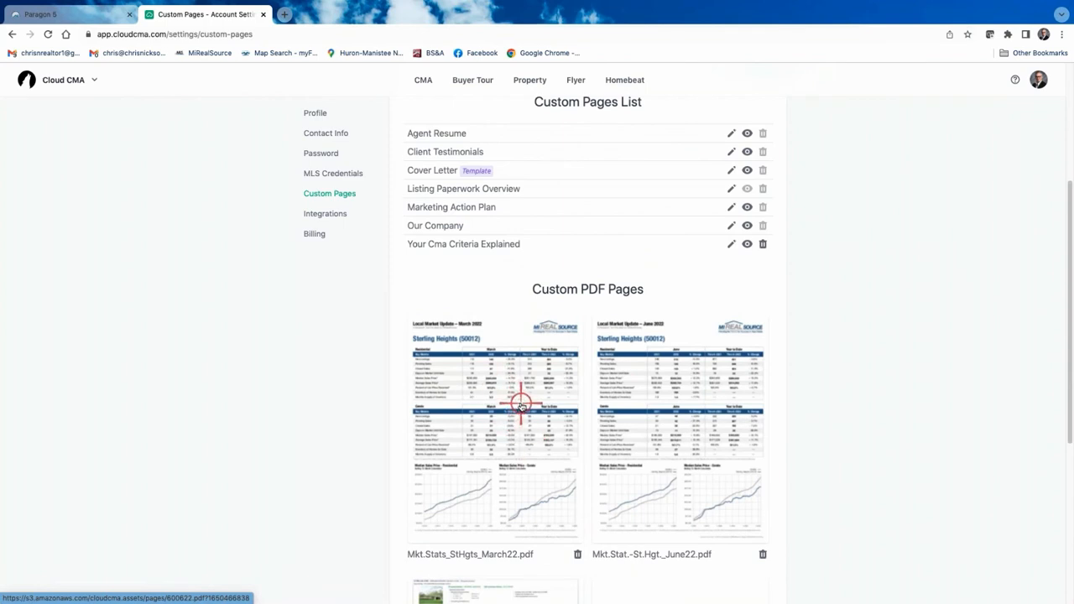
scroll(521, 405, "down", 2)
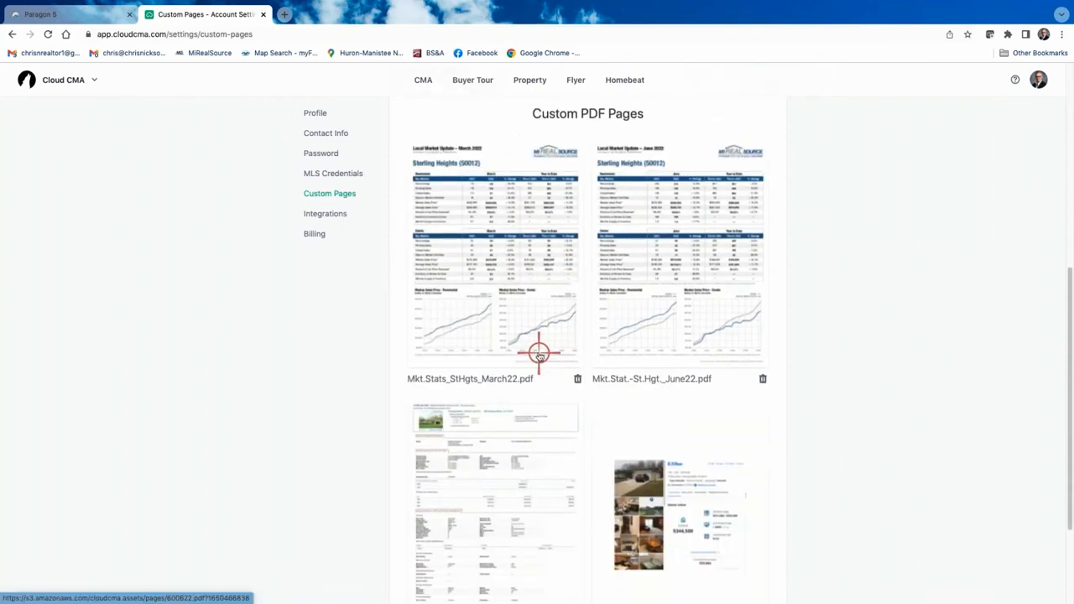
scroll(540, 353, "down", 1)
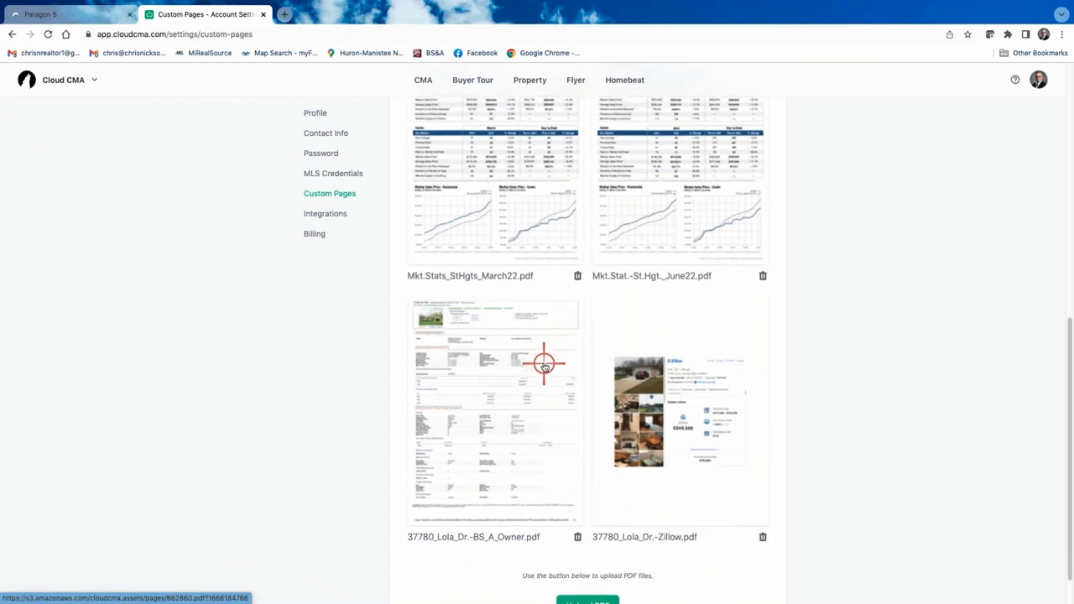
scroll(544, 364, "down", 1)
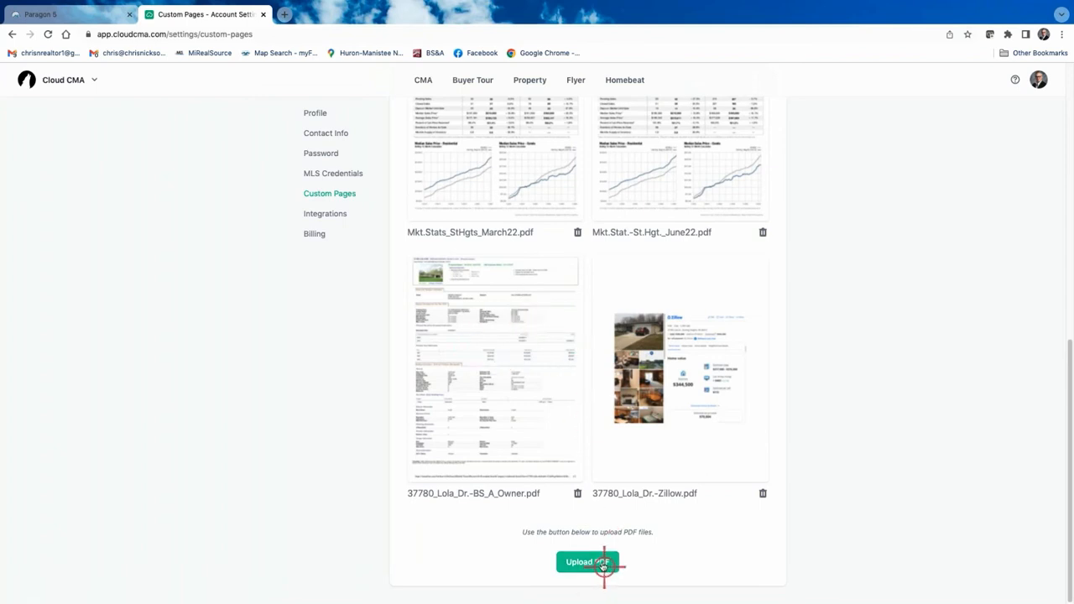
scroll(598, 540, "up", 1)
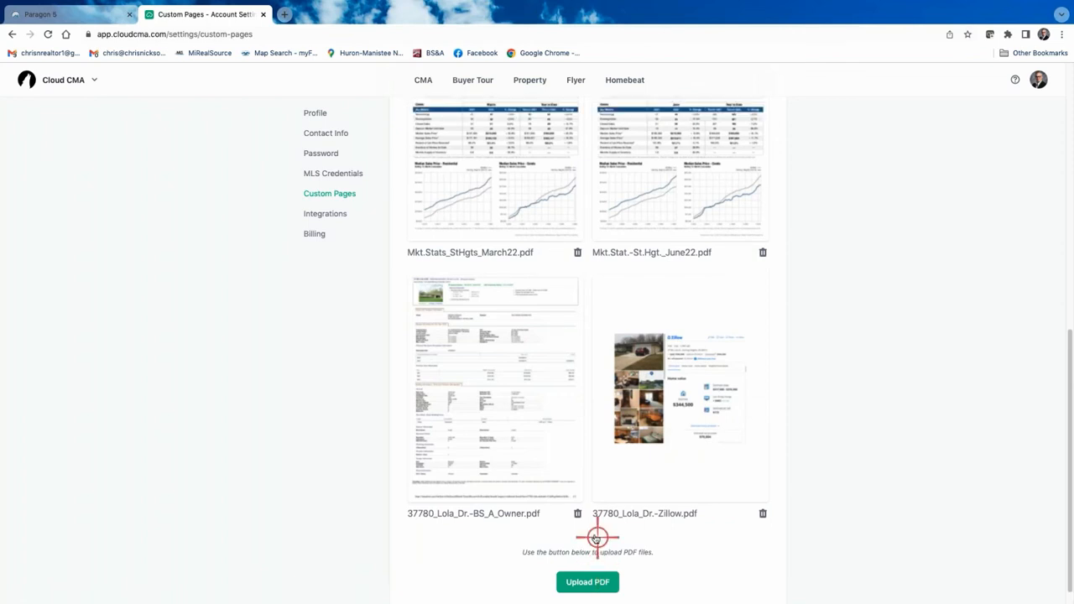
scroll(621, 377, "up", 3)
scroll(623, 377, "down", 3)
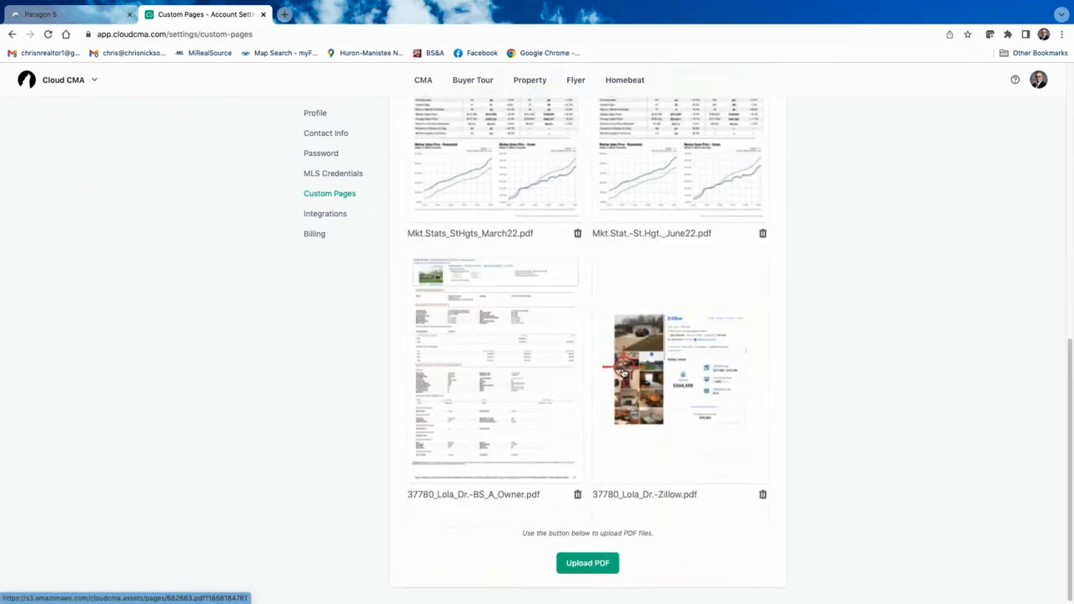
left_click(595, 564)
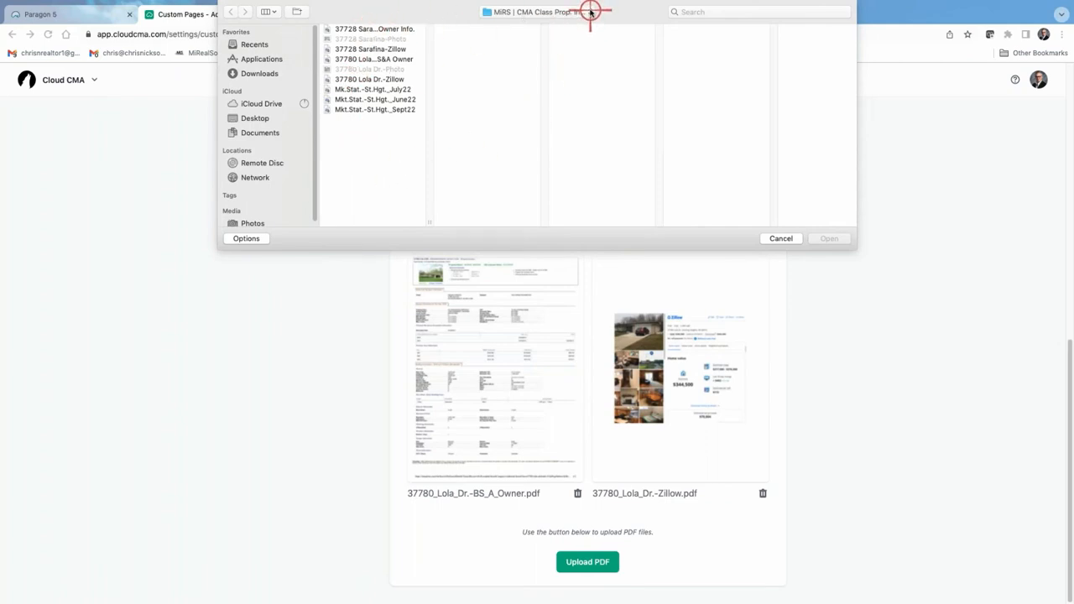
left_click(377, 110)
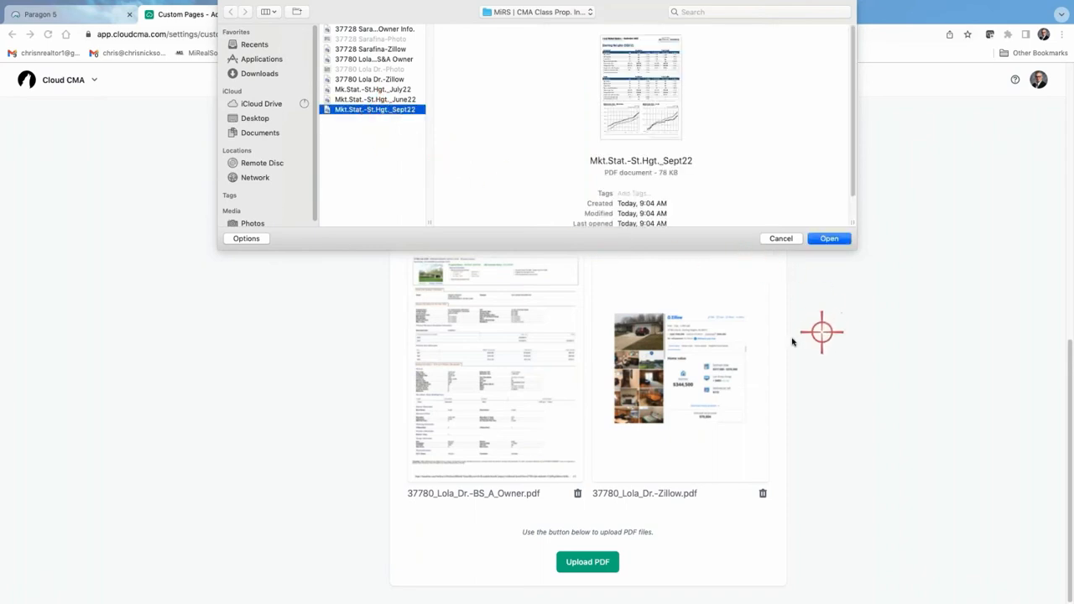
left_click(830, 237)
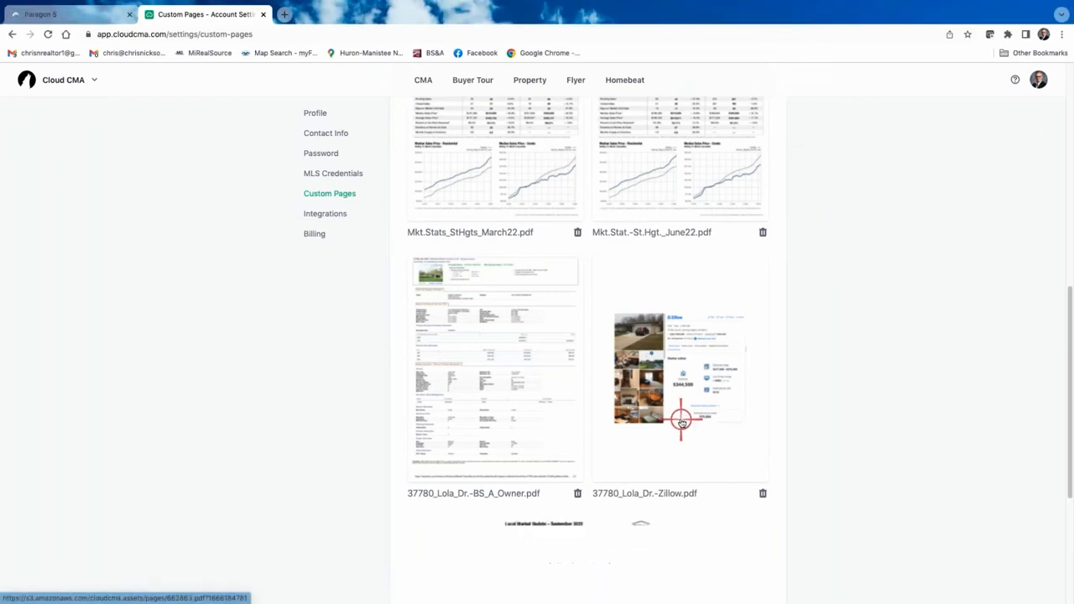
scroll(630, 394, "up", 10)
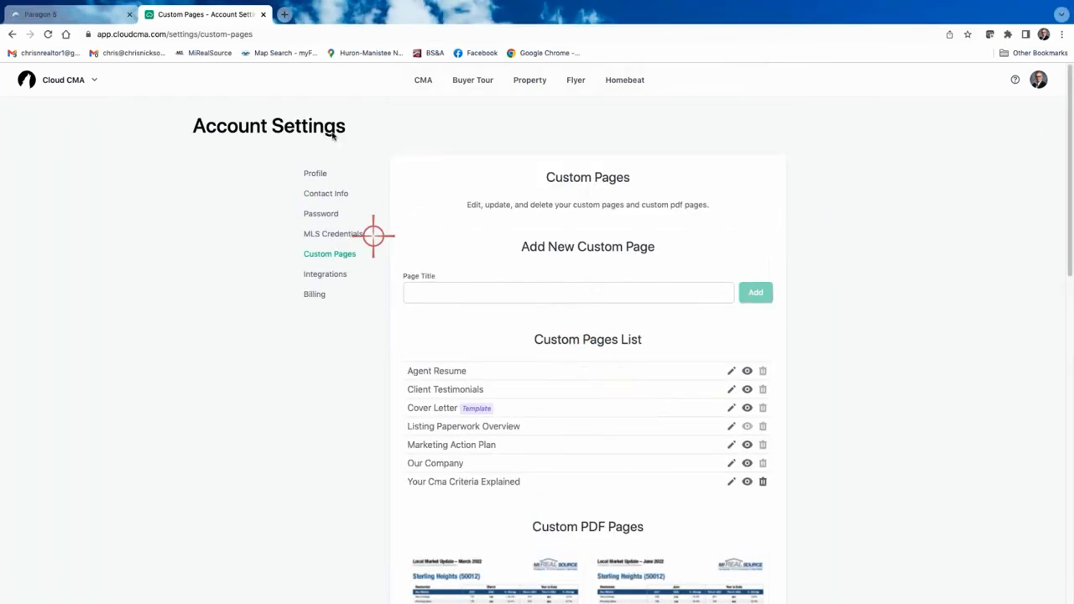
left_click(425, 79)
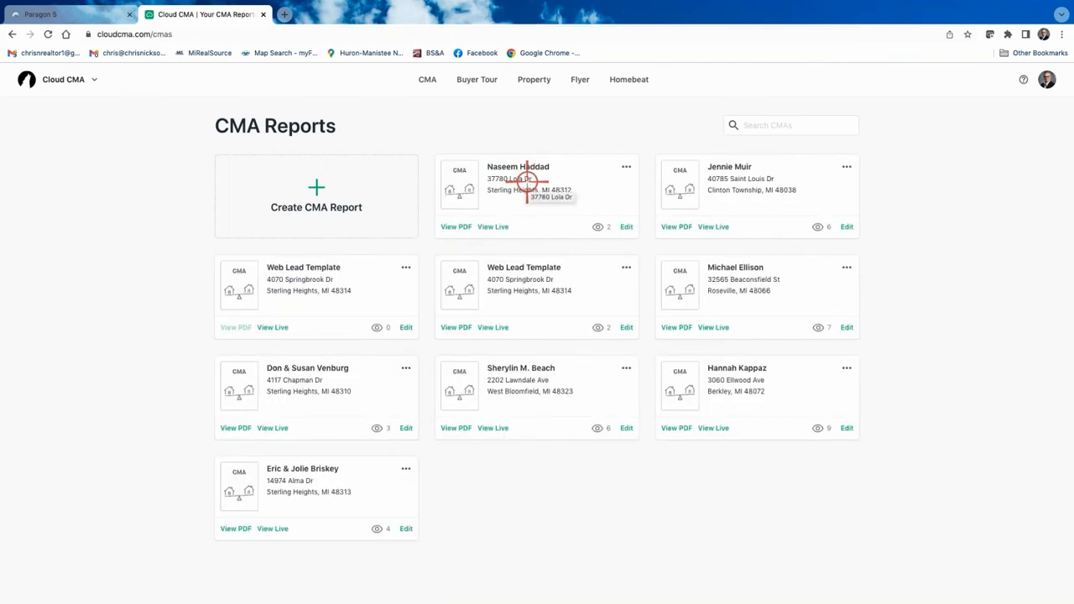
right_click(623, 226)
left_click(626, 227)
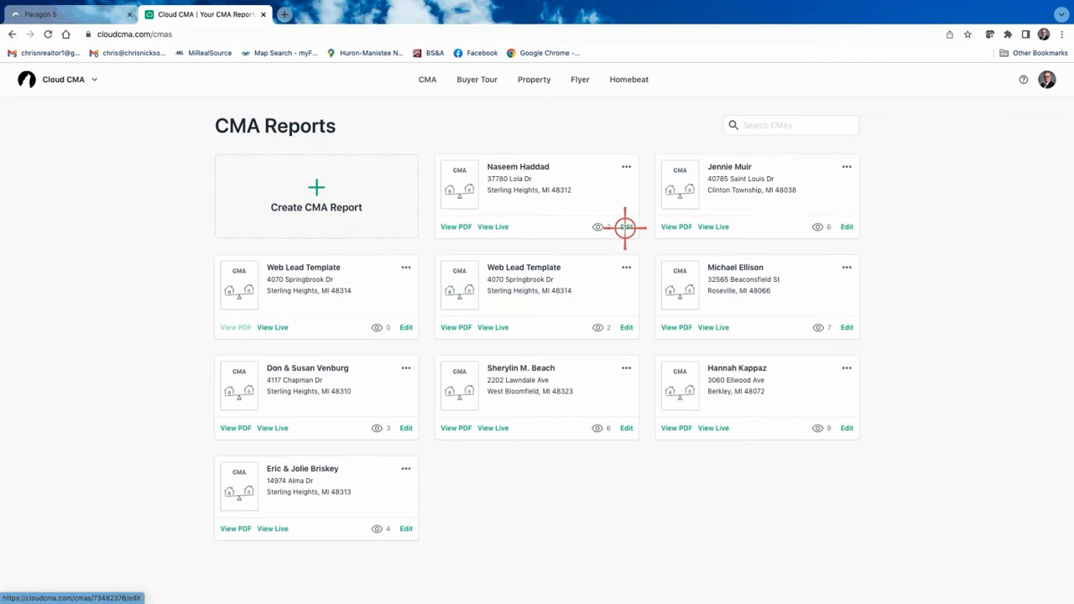
left_click(629, 227)
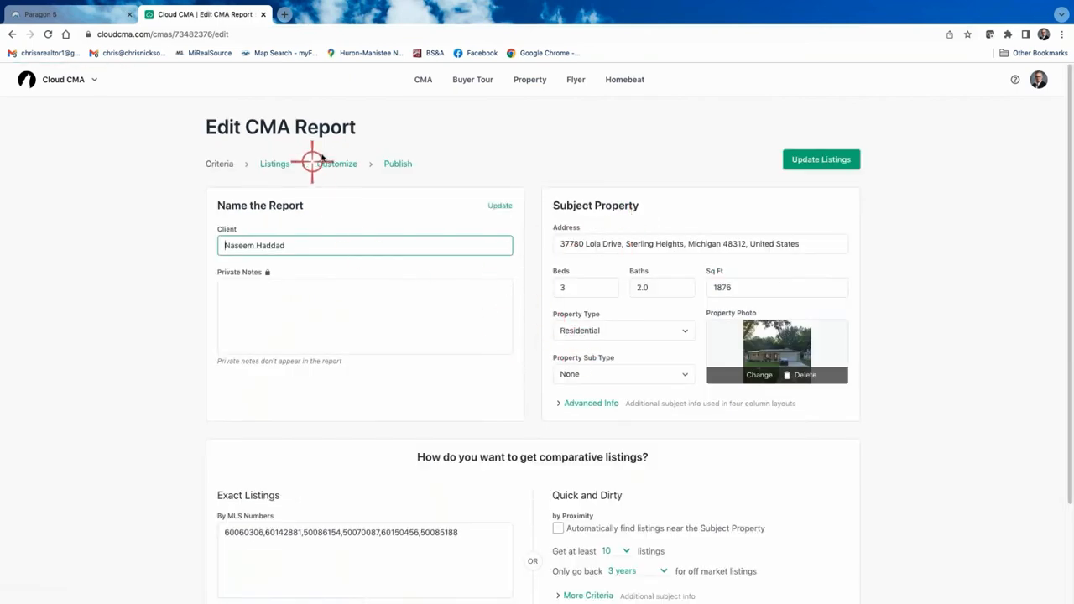
left_click(332, 166)
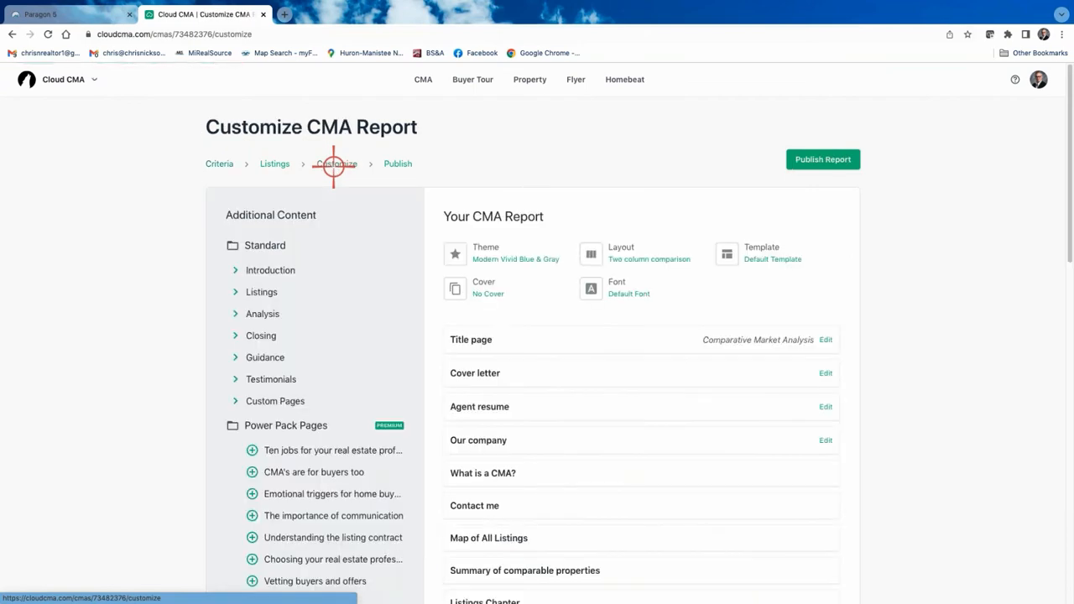
Remove Commission distribution, Marketing action plan, Client testimonials and Closing Chapter pages.
scroll(540, 333, "down", 15)
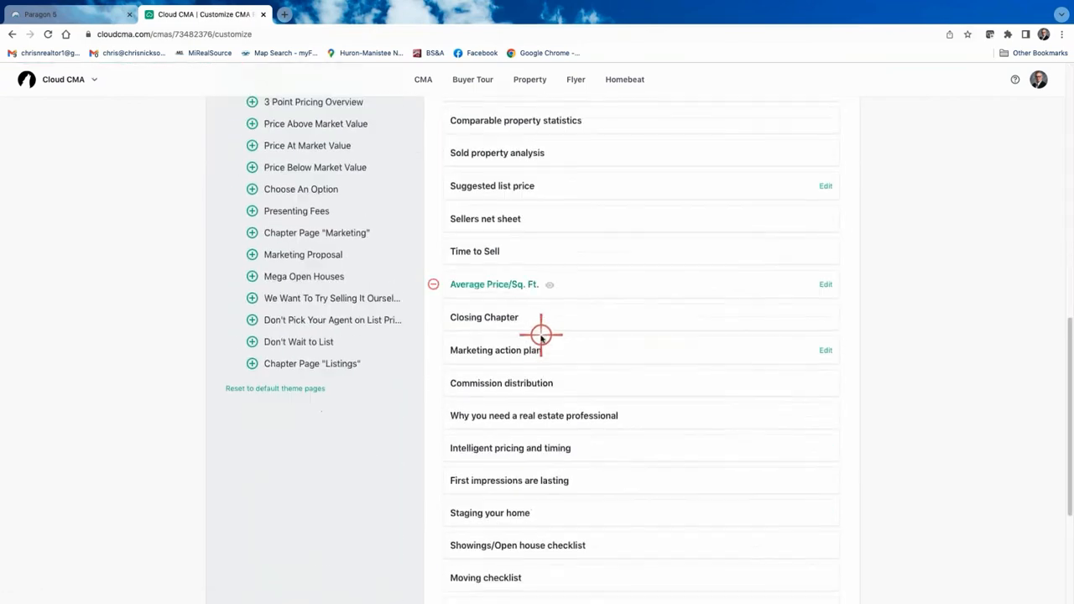
scroll(436, 475, "up", 5)
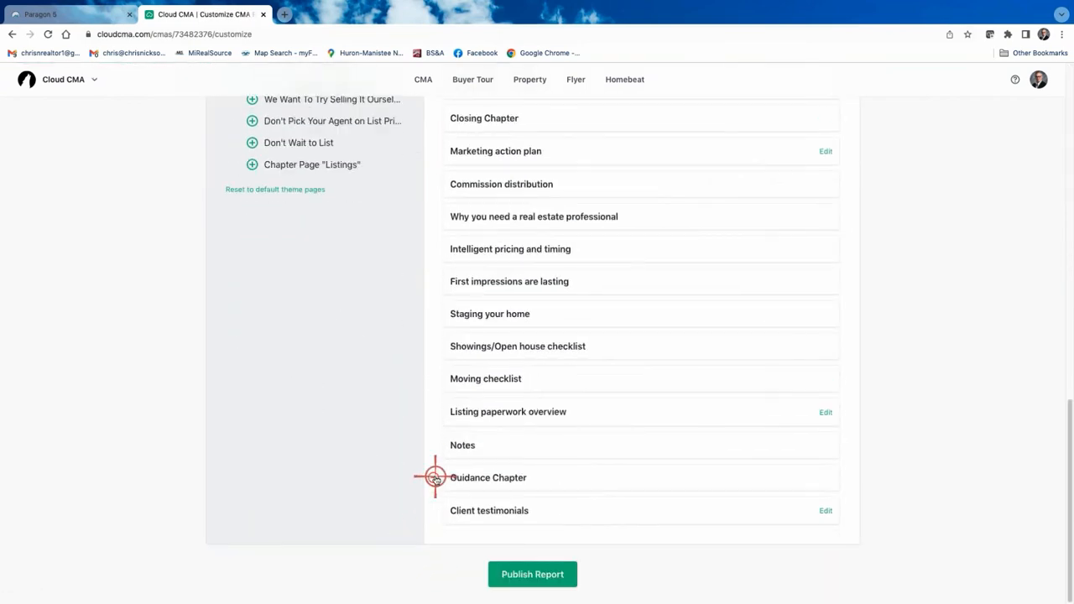
scroll(436, 475, "up", 5)
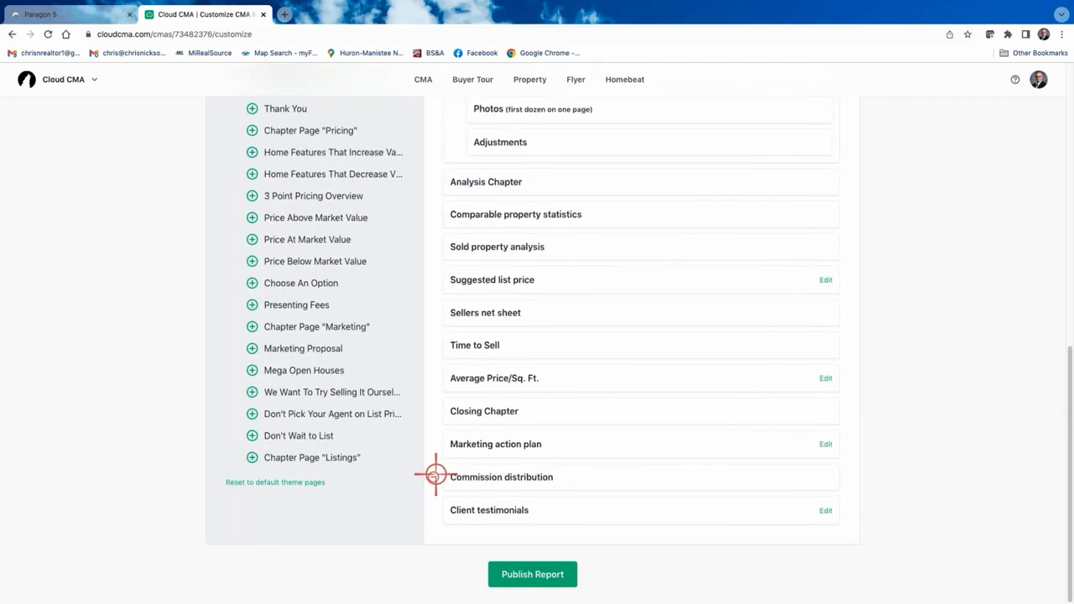
left_click(435, 476)
left_click(435, 475)
left_click(436, 482)
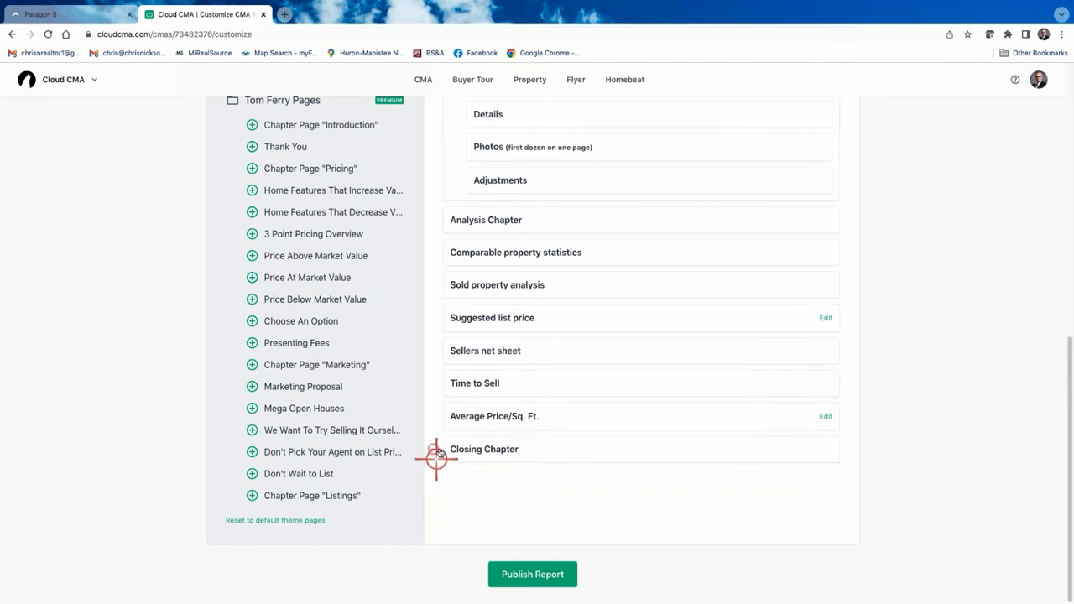
left_click(435, 449)
Remove Average Price/Sq. Ft., Time to Sell, Sellers net sheet, Suggested list price, Analysis and Listings Chapters.
left_click(436, 415)
left_click(436, 387)
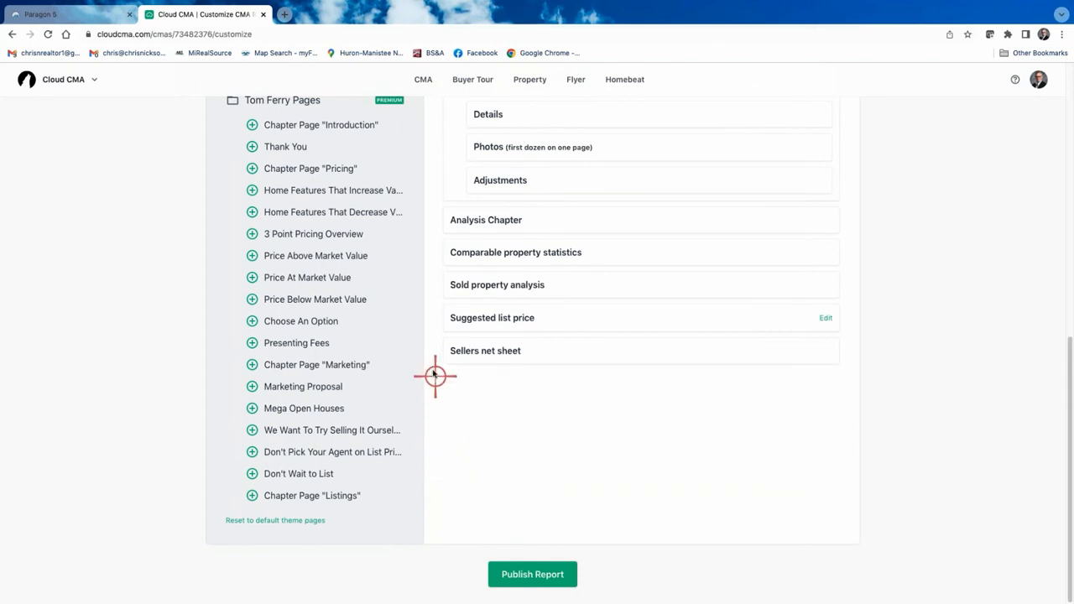
left_click(436, 352)
left_click(435, 319)
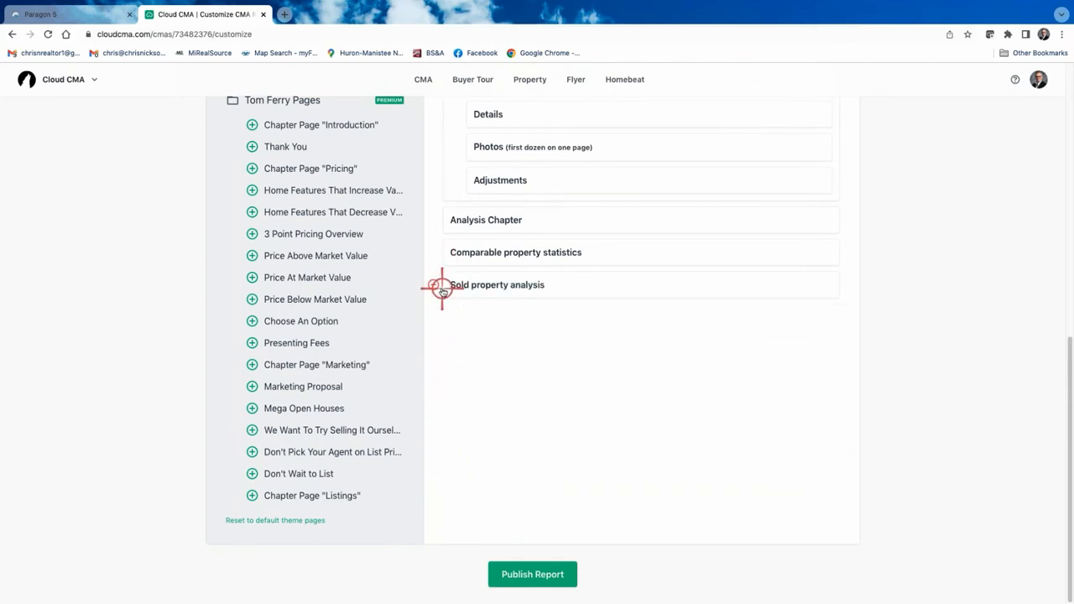
scroll(485, 262, "up", 1)
left_click(436, 228)
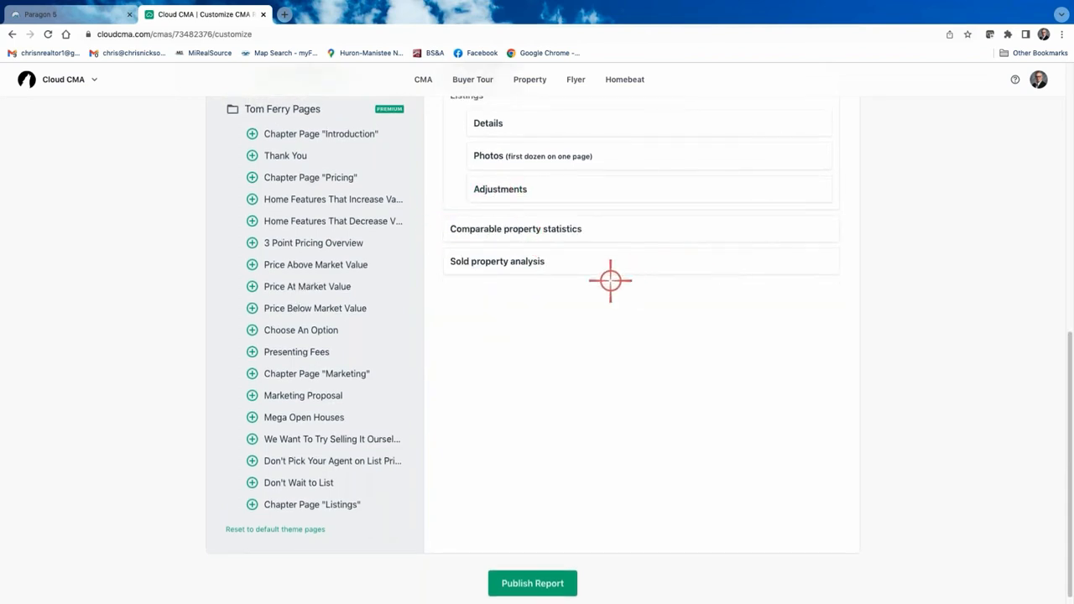
scroll(610, 280, "up", 3)
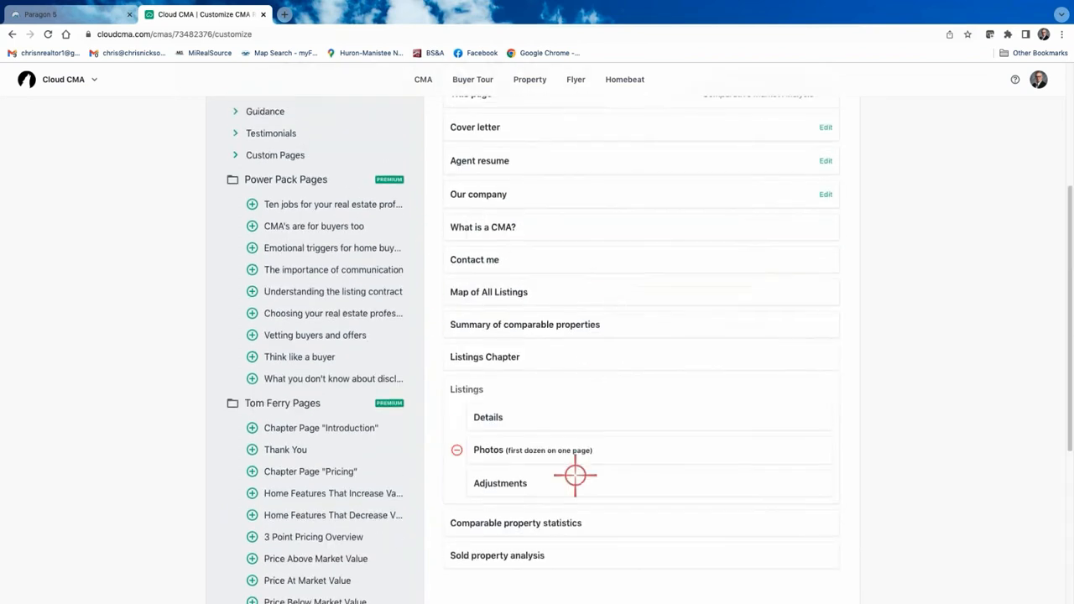
left_click(436, 356)
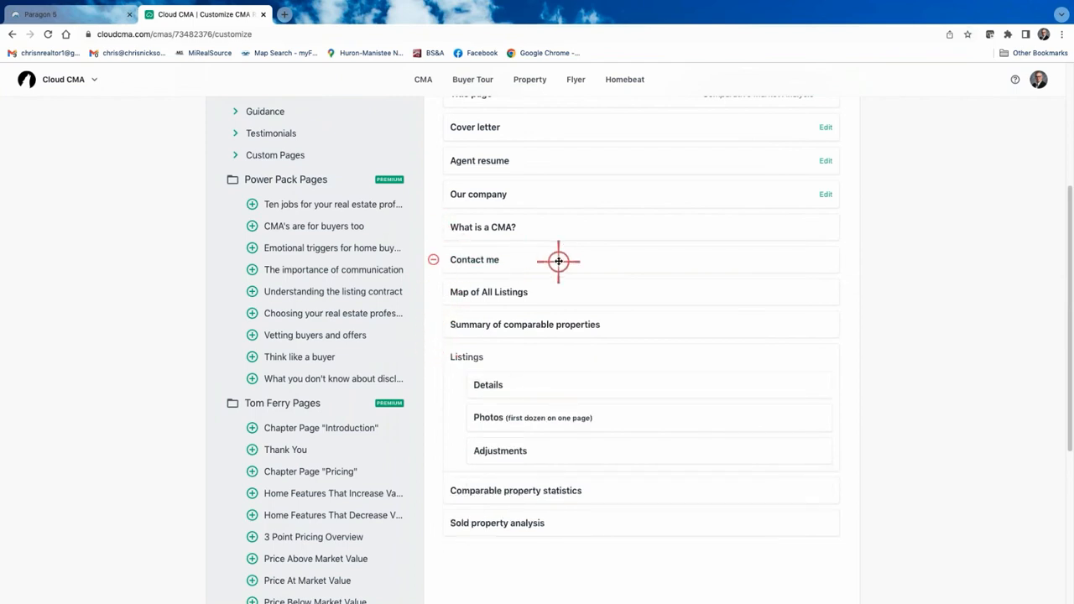
Move the Contact me page to the end of the report.
left_click_drag(559, 265, 497, 434)
scroll(278, 429, "down", 3)
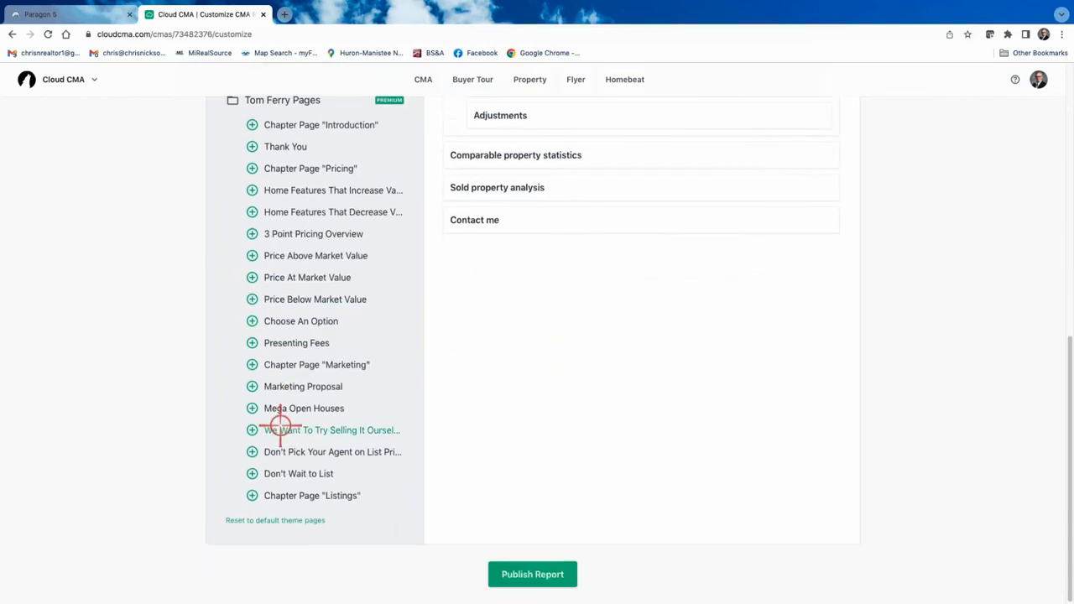
scroll(278, 425, "up", 6)
left_click(238, 328)
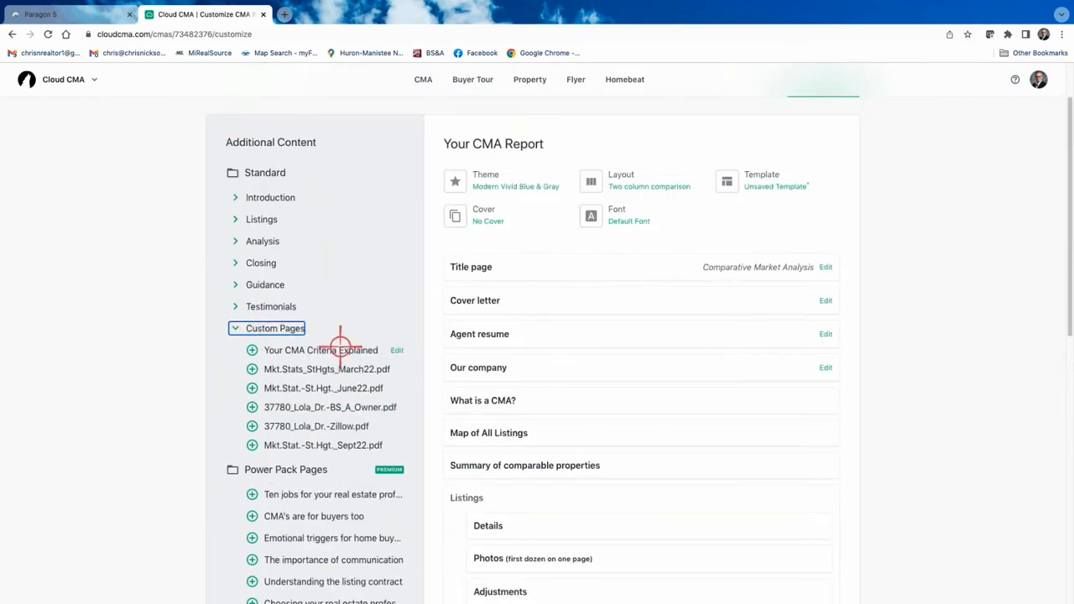
left_click(252, 445)
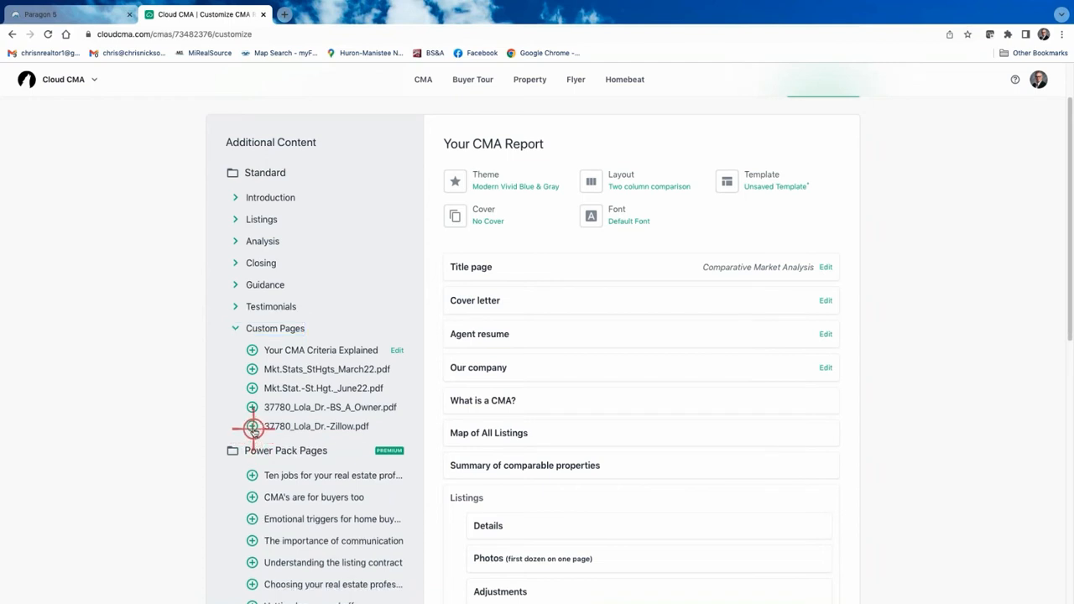
left_click(252, 426)
left_click(252, 407)
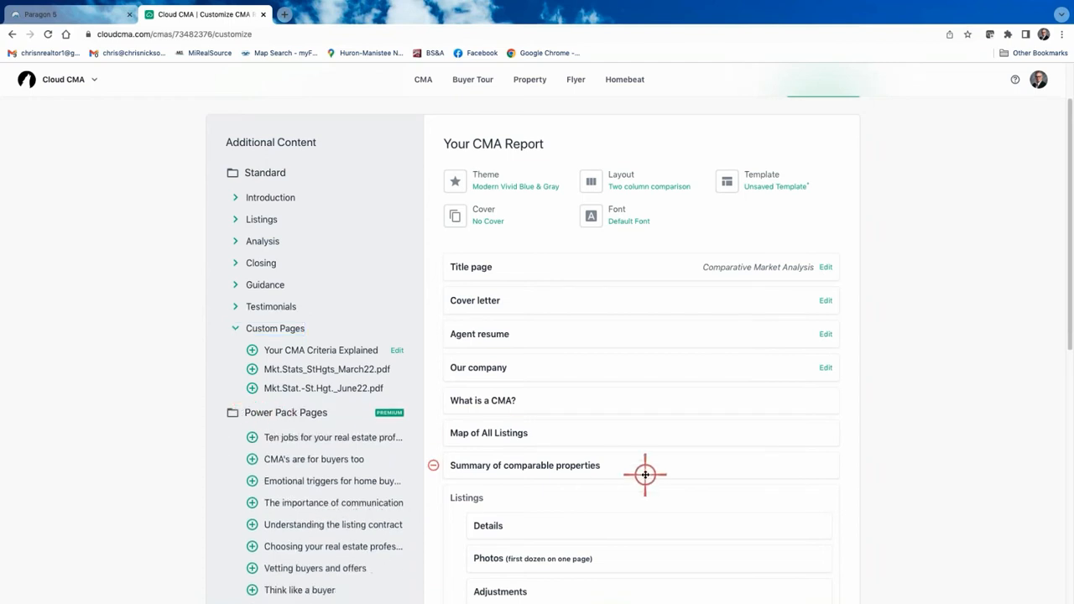
scroll(645, 475, "down", 4)
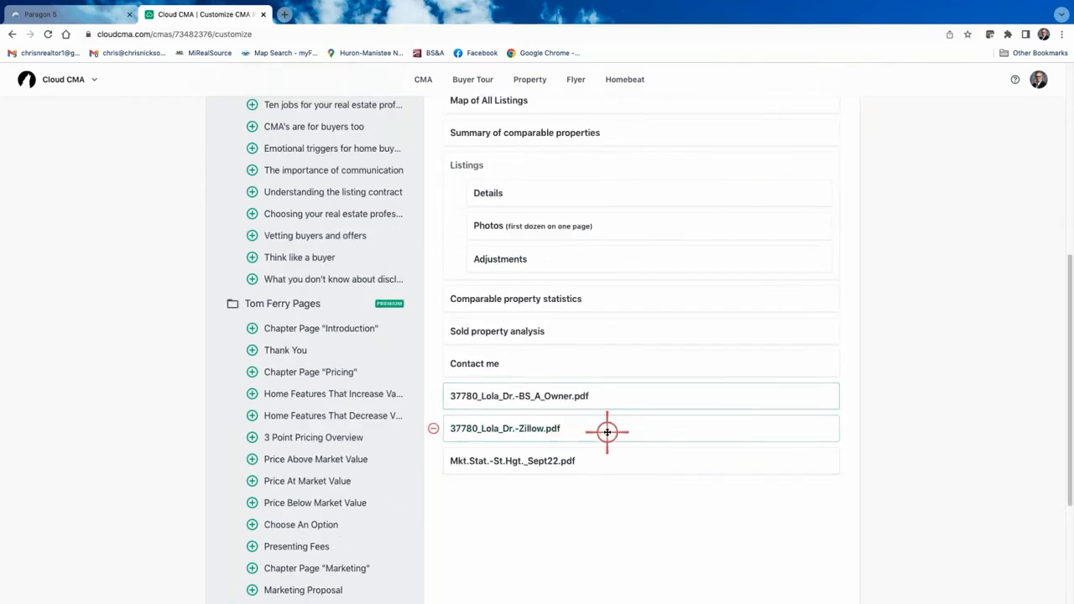
scroll(345, 248, "up", 3)
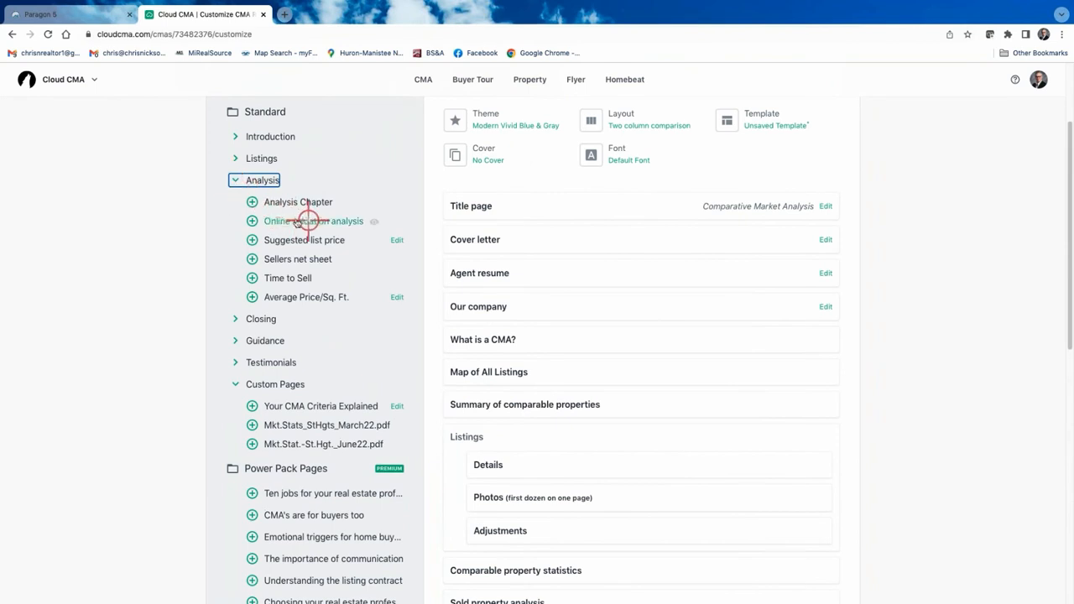
Insert Online valuation analysis after comparable property statistics, followed by the Zillow PDF.
left_click_drag(253, 220, 631, 554)
scroll(638, 546, "down", 2)
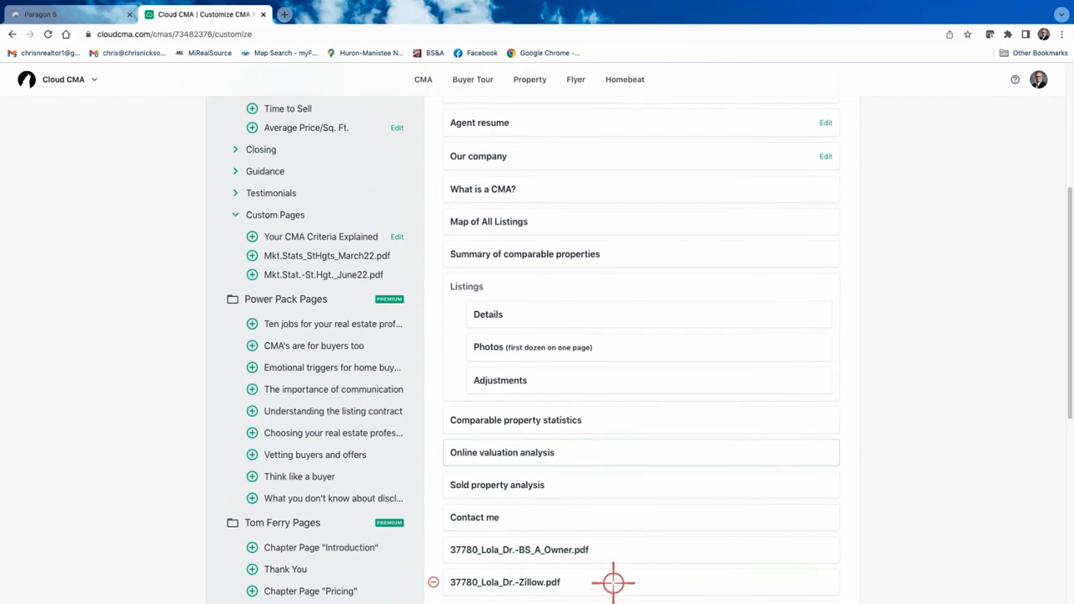
left_click_drag(613, 582, 618, 484)
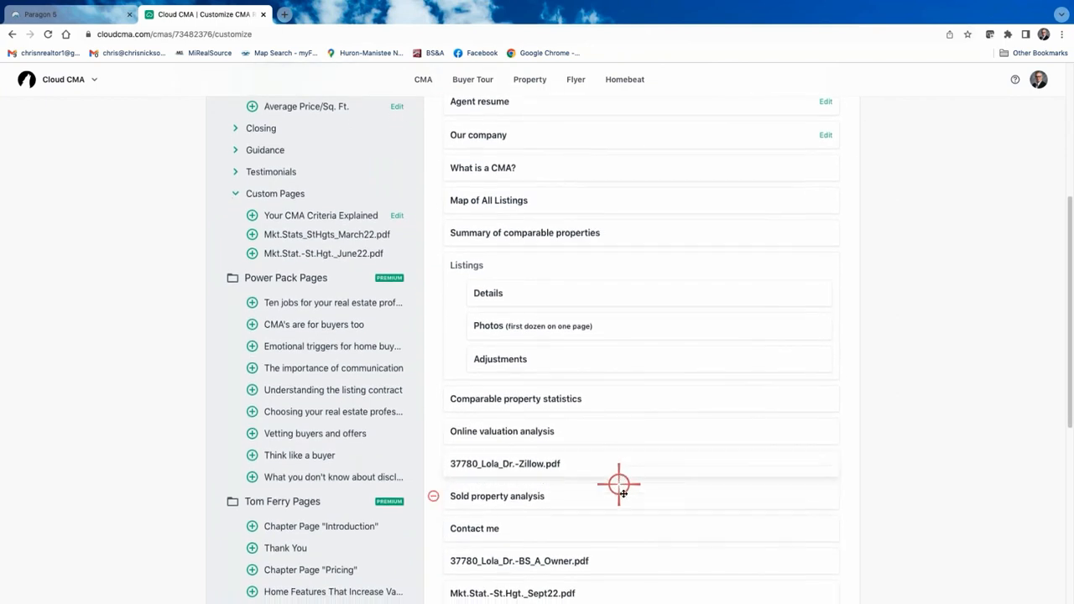
left_click(605, 554)
scroll(623, 539, "down", 1)
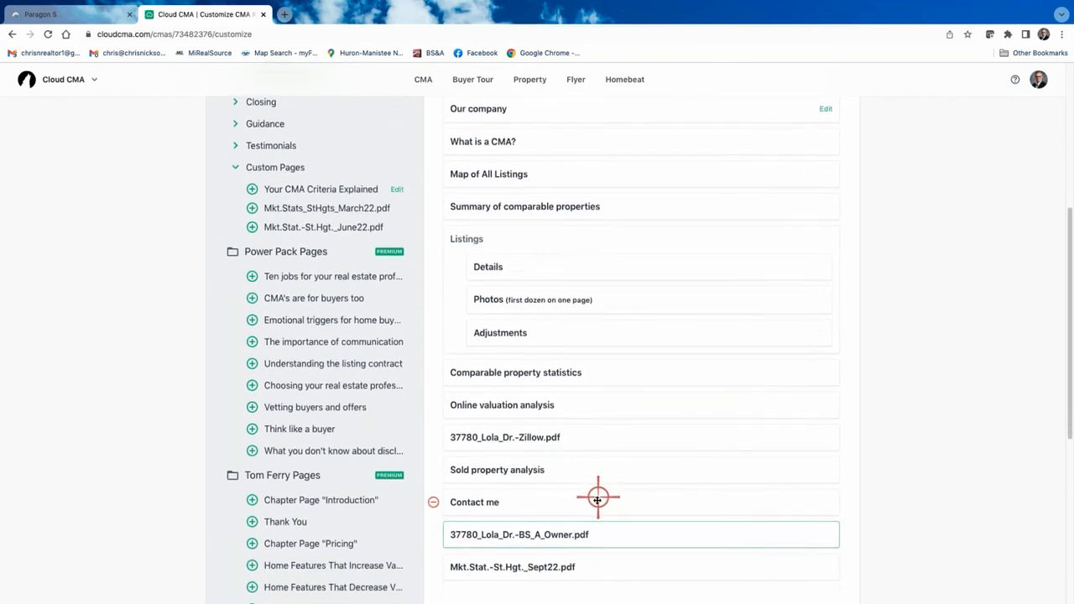
left_click_drag(598, 504, 605, 576)
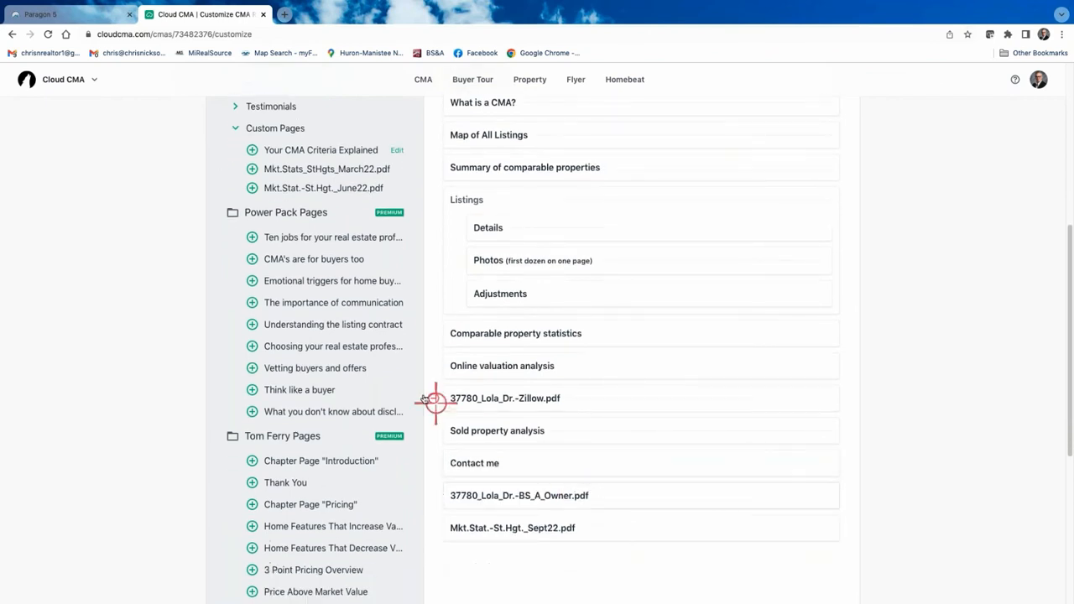
scroll(308, 307, "up", 5)
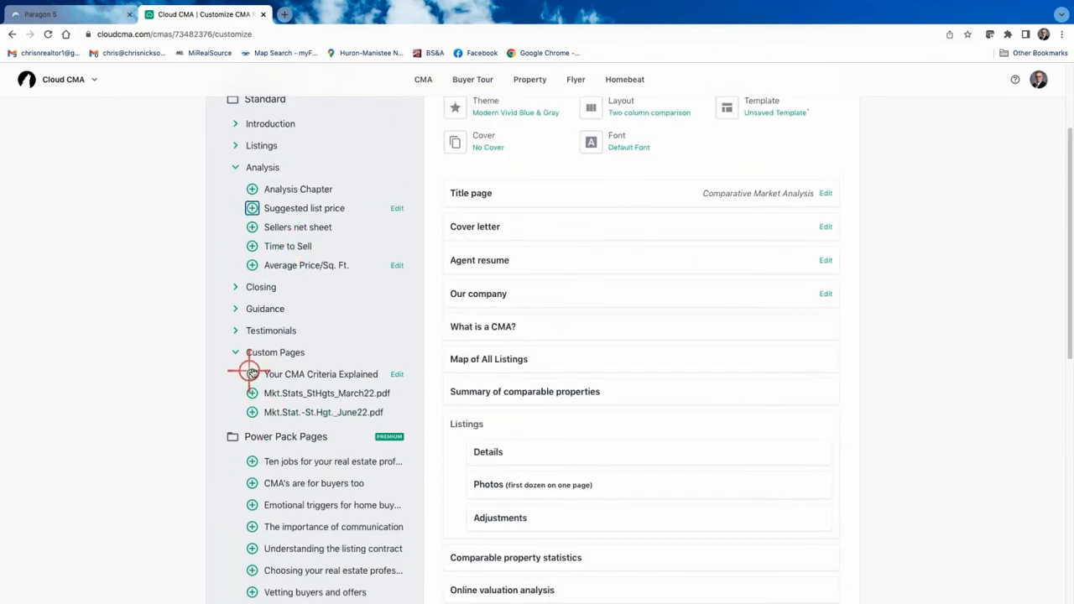
Add Your CMA Criteria Explained directly after What is a CMA?
left_click_drag(252, 370, 554, 571)
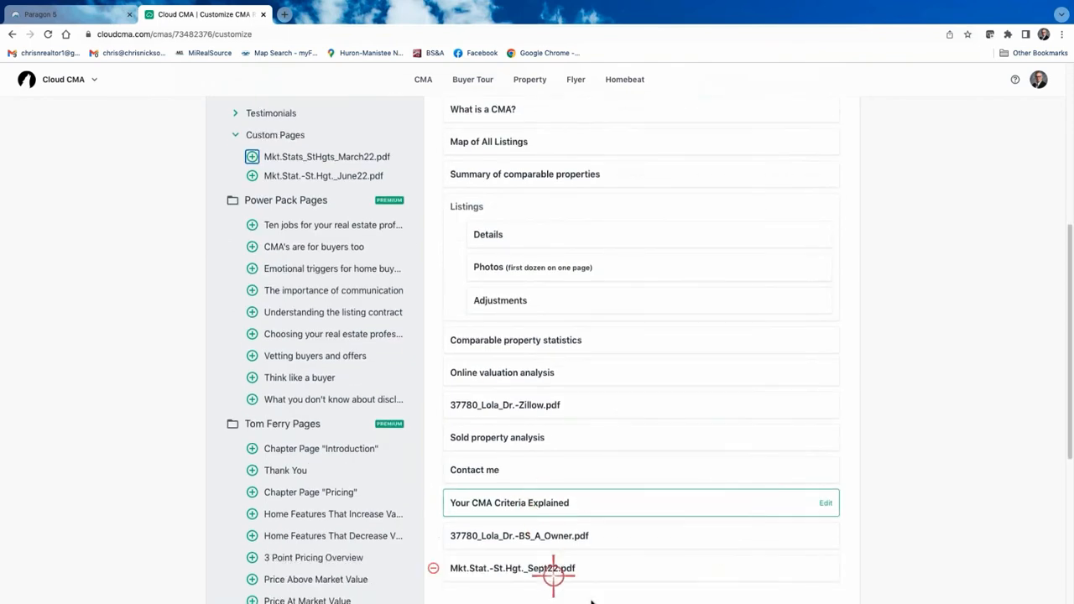
left_click_drag(620, 488, 617, 202)
scroll(668, 306, "up", 2)
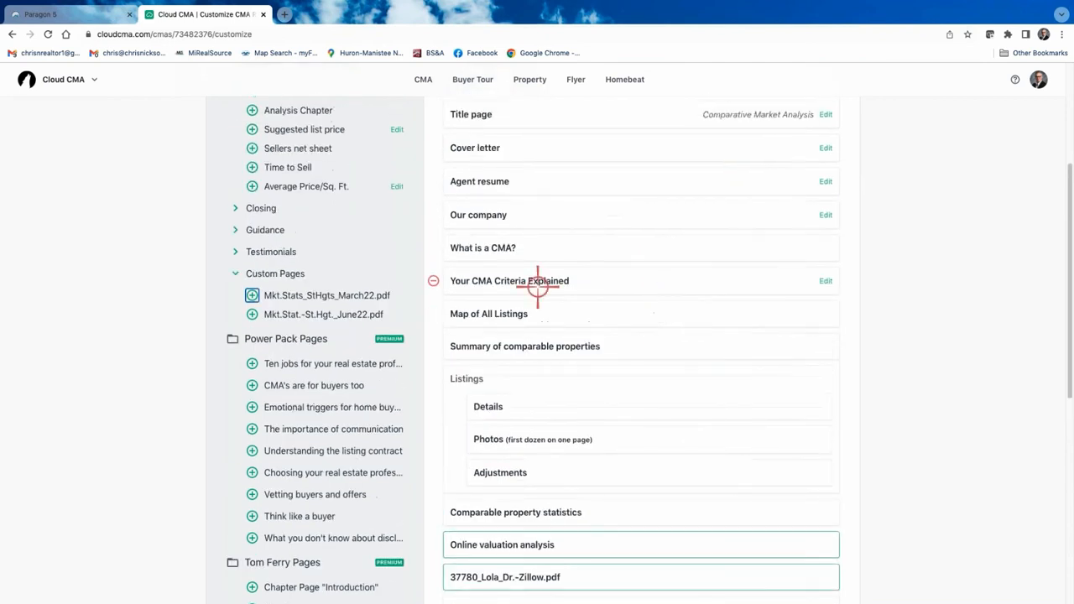
Remove the Our company, Agent resume and Cover letter pages.
left_click(433, 214)
left_click(433, 181)
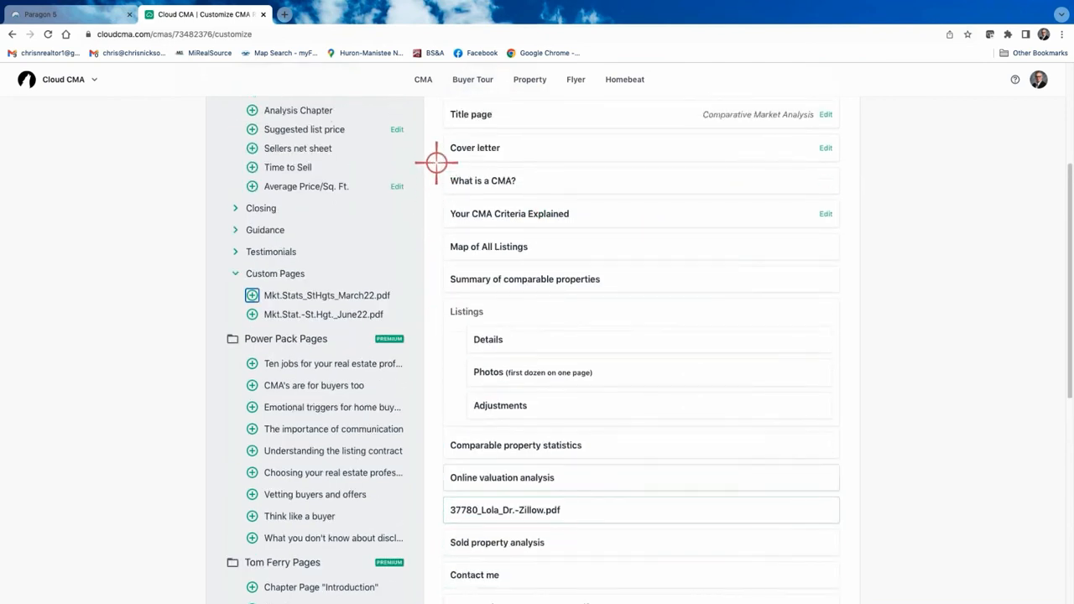
left_click(433, 148)
scroll(537, 181, "up", 1)
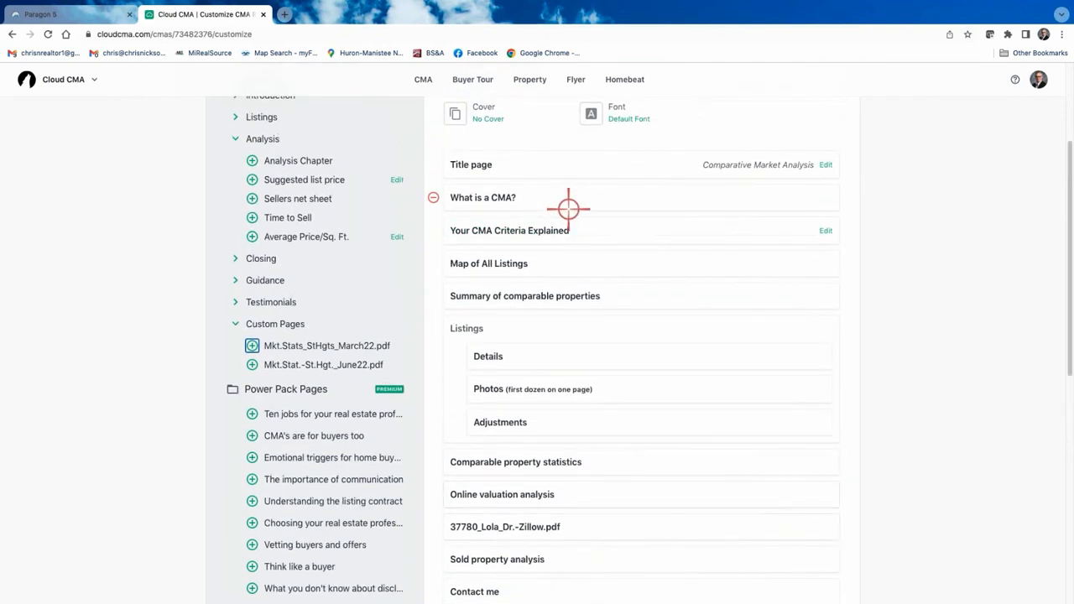
left_click(474, 167)
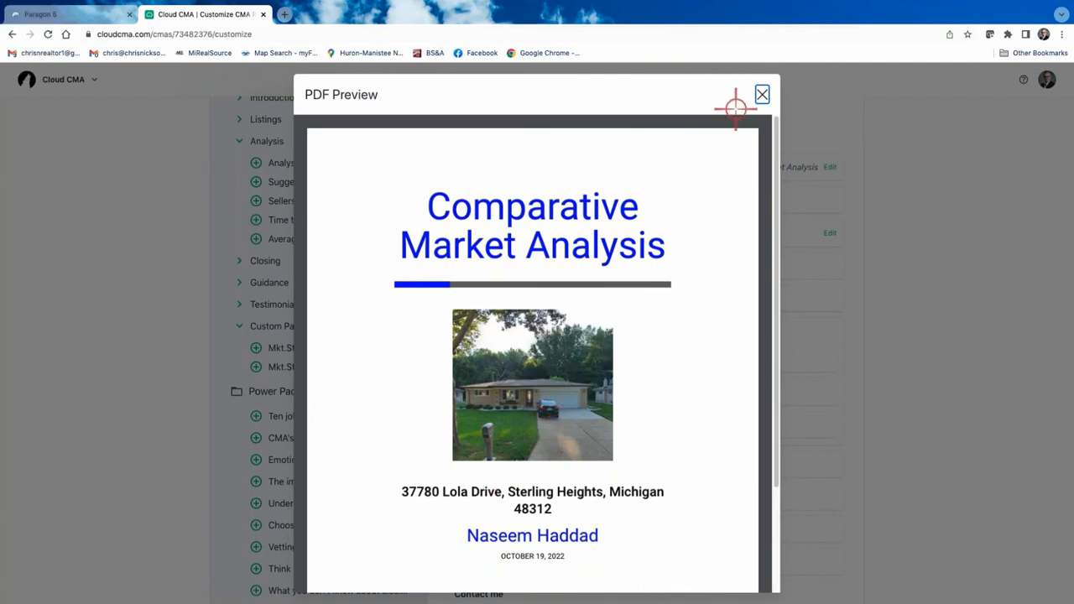
left_click(763, 97)
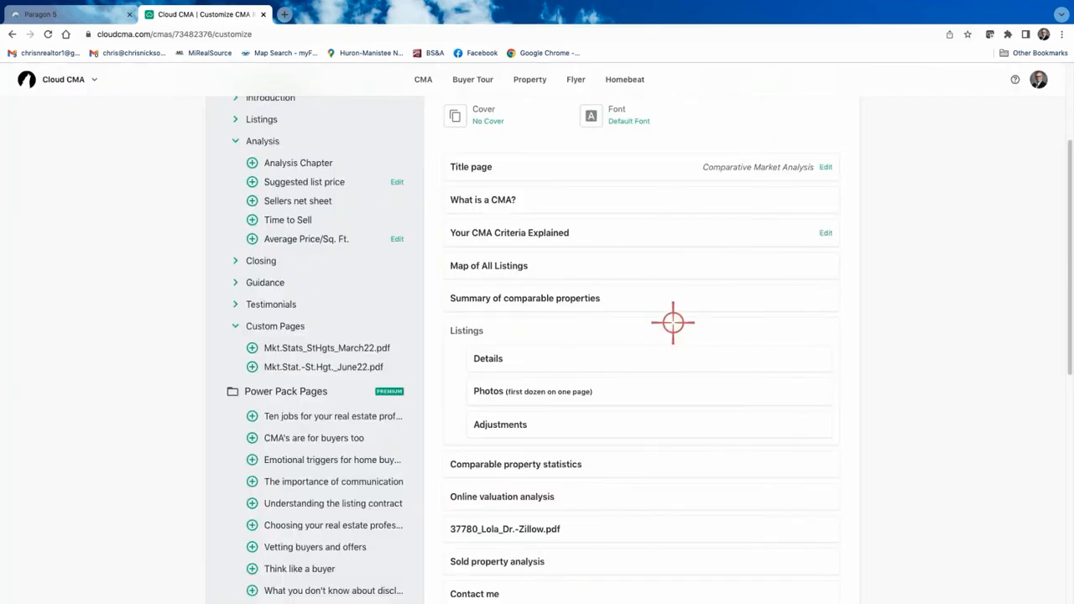
scroll(614, 395, "down", 3)
scroll(614, 389, "up", 5)
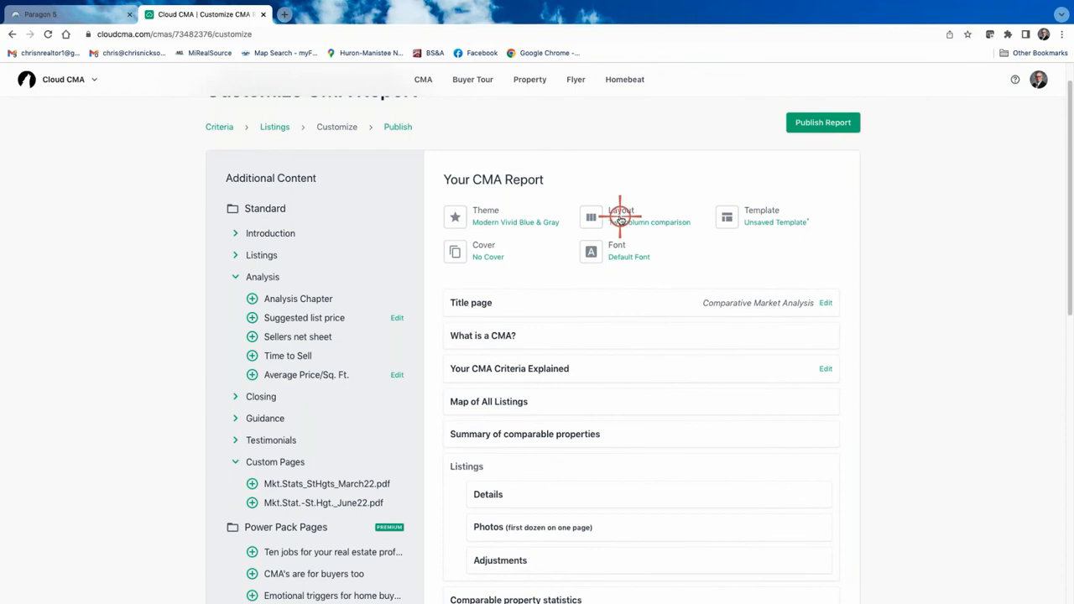
left_click(762, 220)
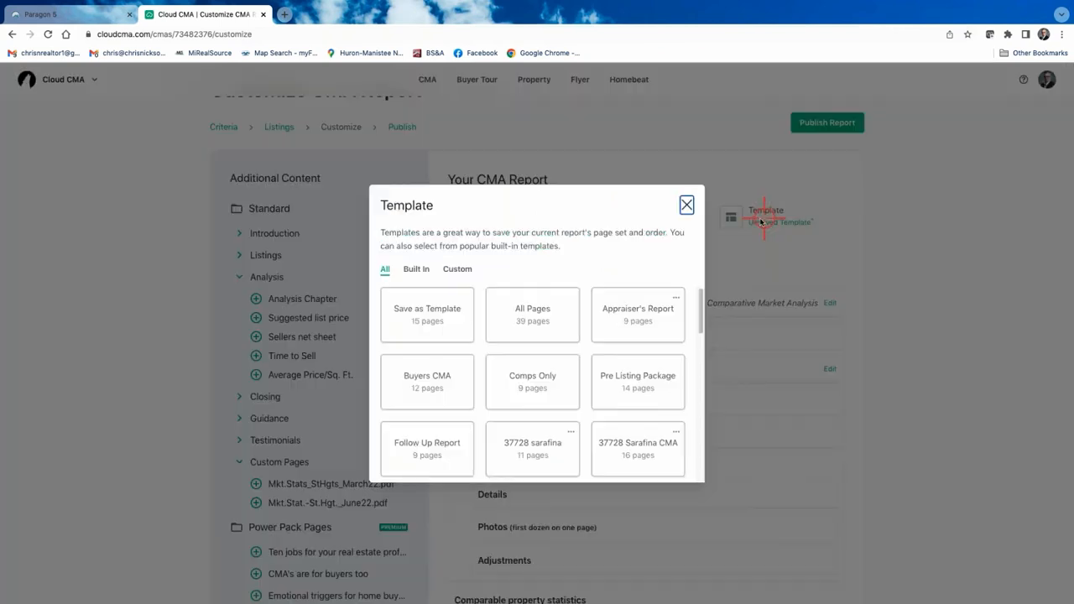
left_click(426, 309)
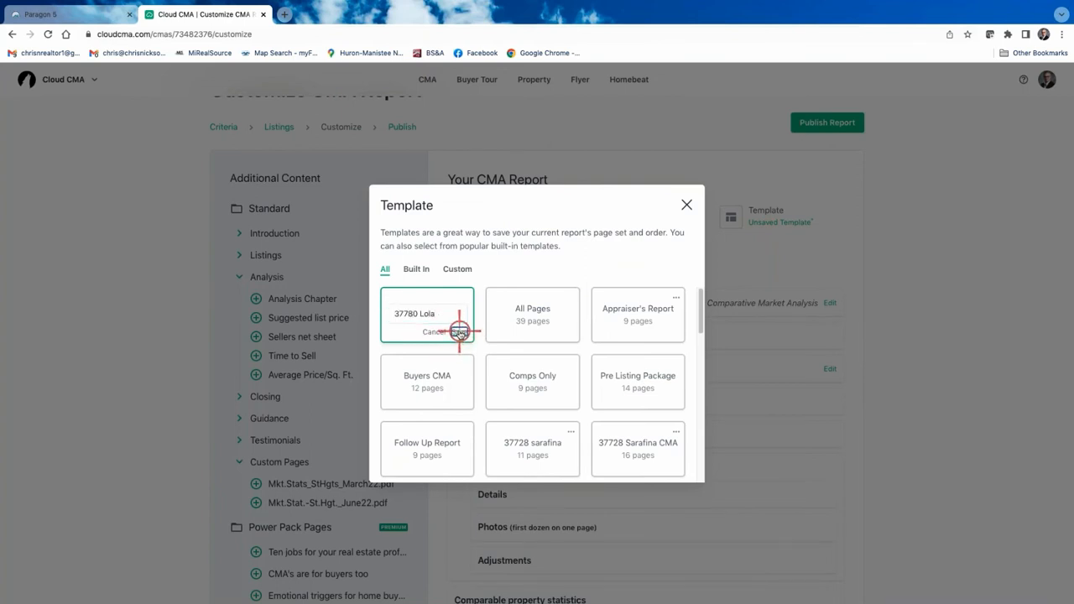
left_click(460, 332)
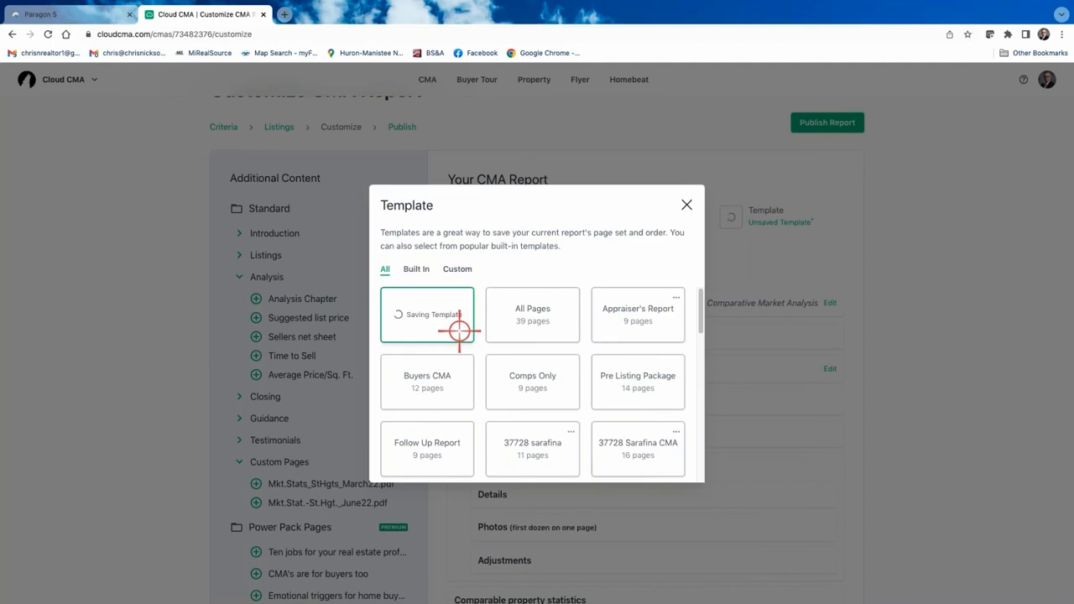
left_click(686, 203)
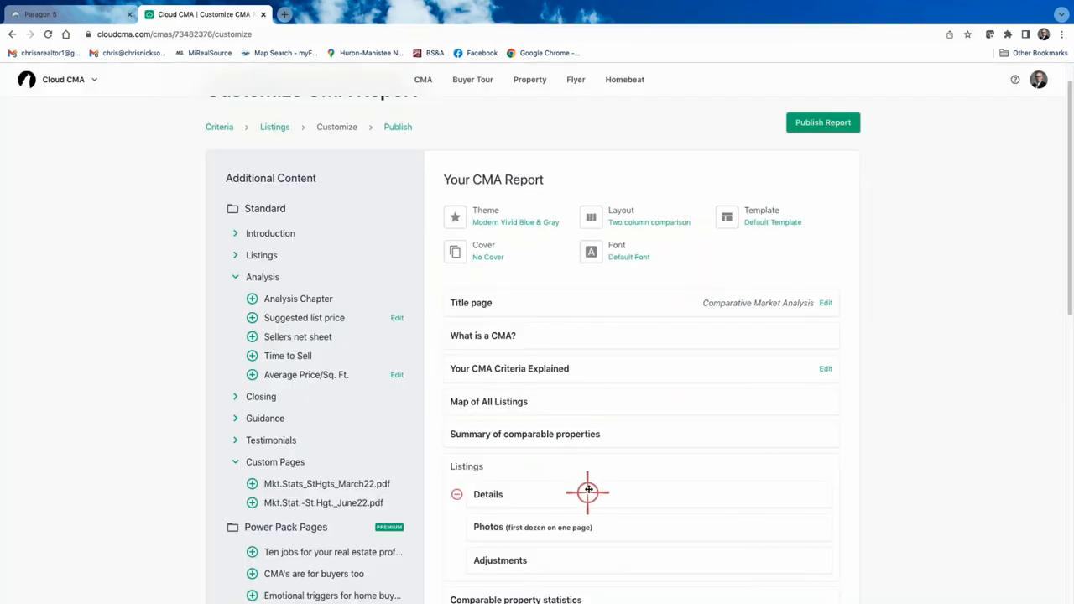
Publish the report and open the published PDF.
scroll(612, 240, "down", 3)
scroll(575, 396, "down", 2)
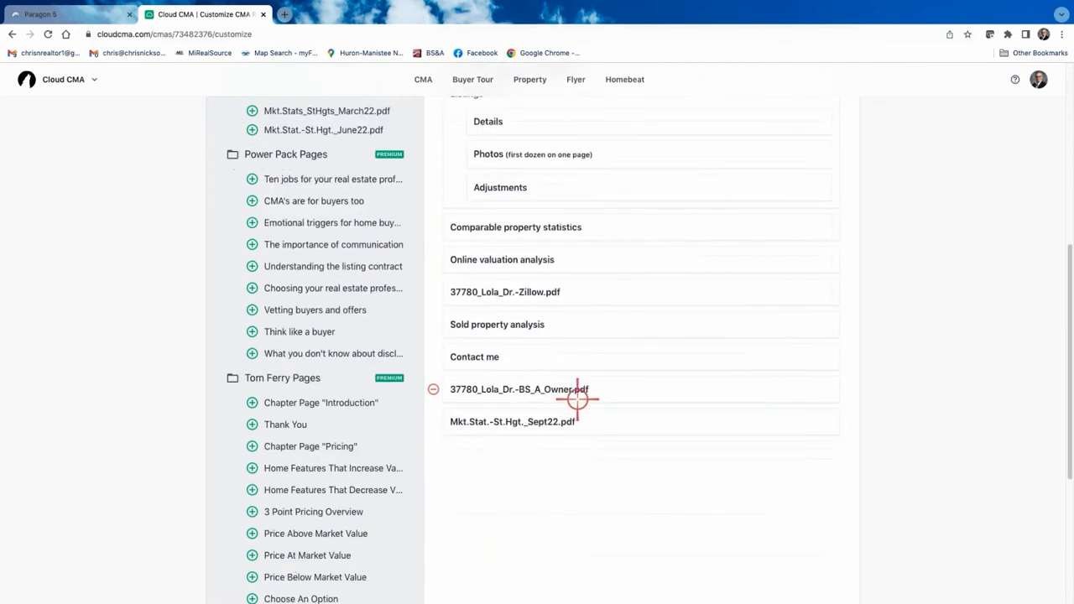
scroll(575, 389, "up", 5)
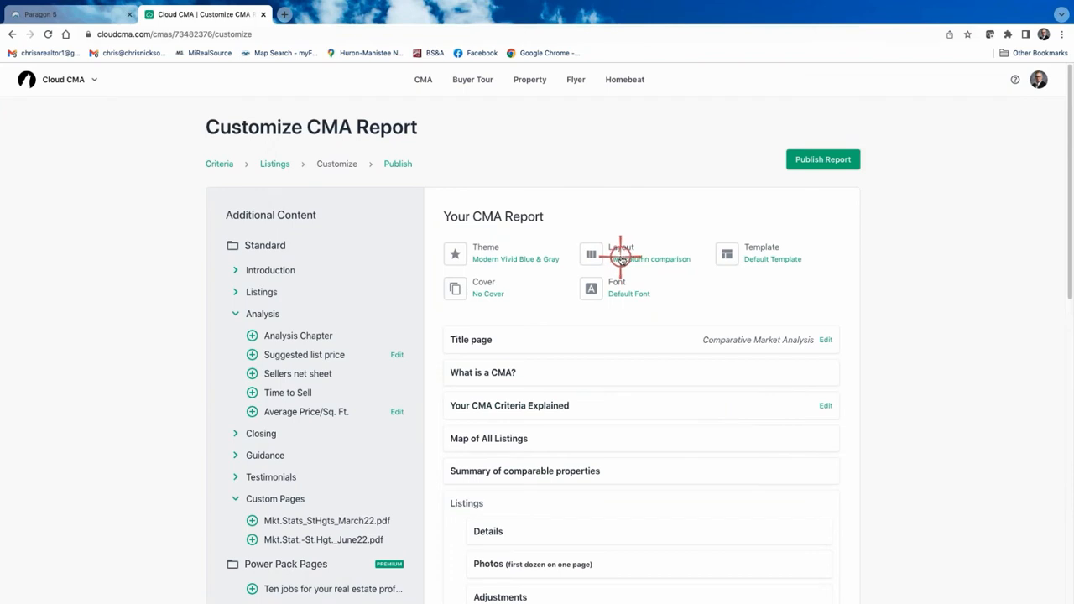
left_click(823, 160)
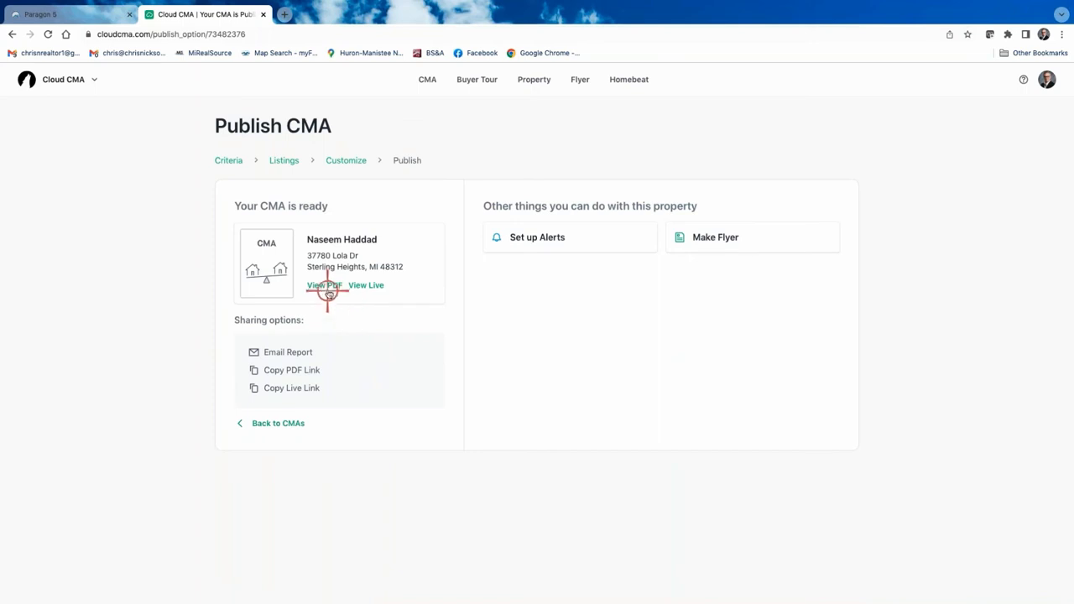
left_click(326, 287)
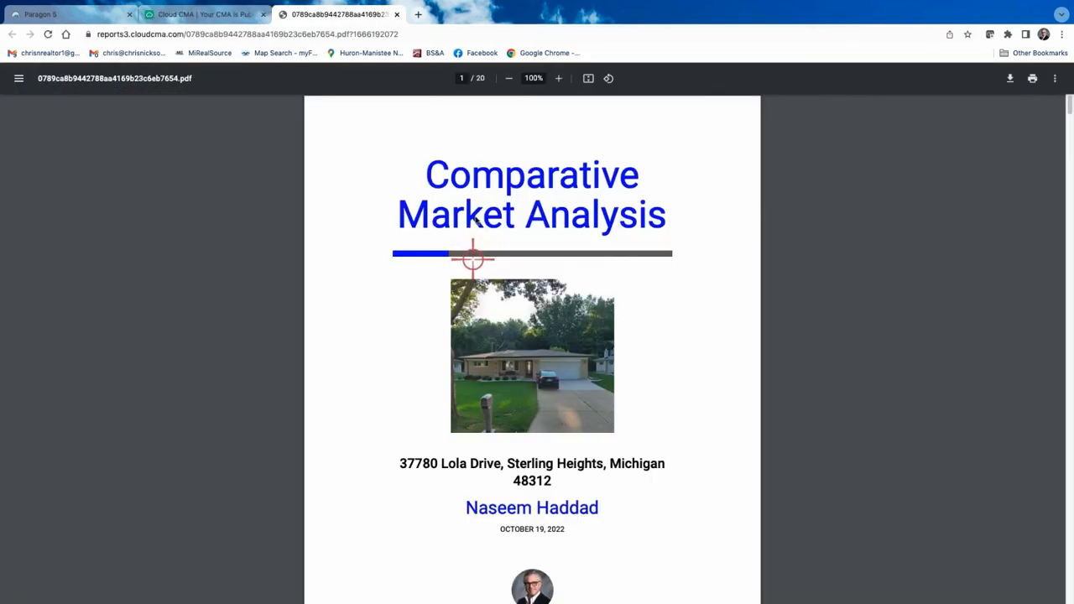
Scroll through the 20-page PDF, ending on page 4's map and comparables table.
scroll(575, 328, "down", 10)
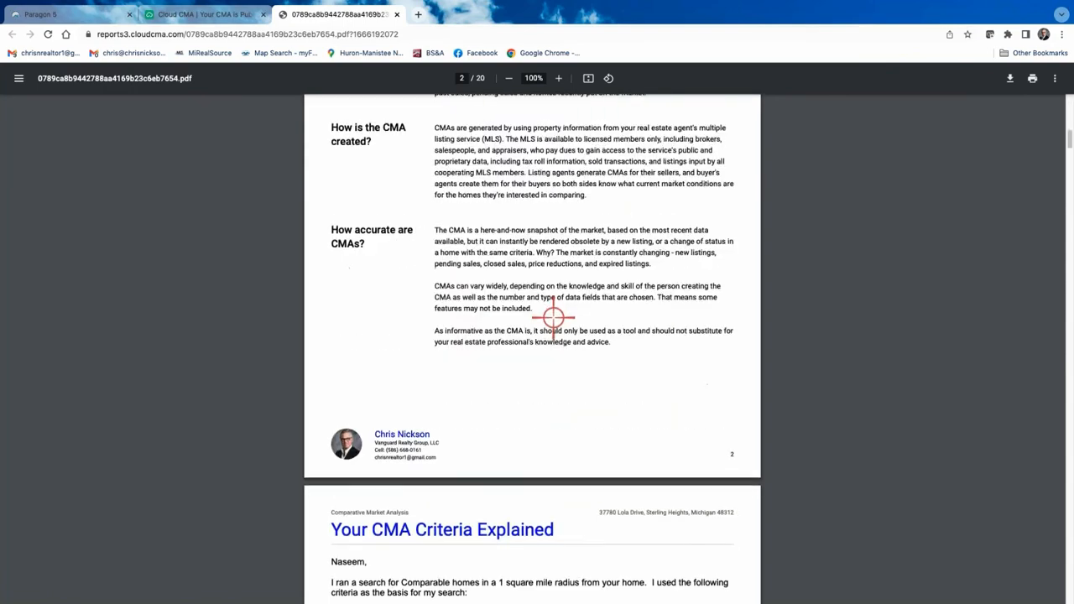
scroll(558, 292, "down", 10)
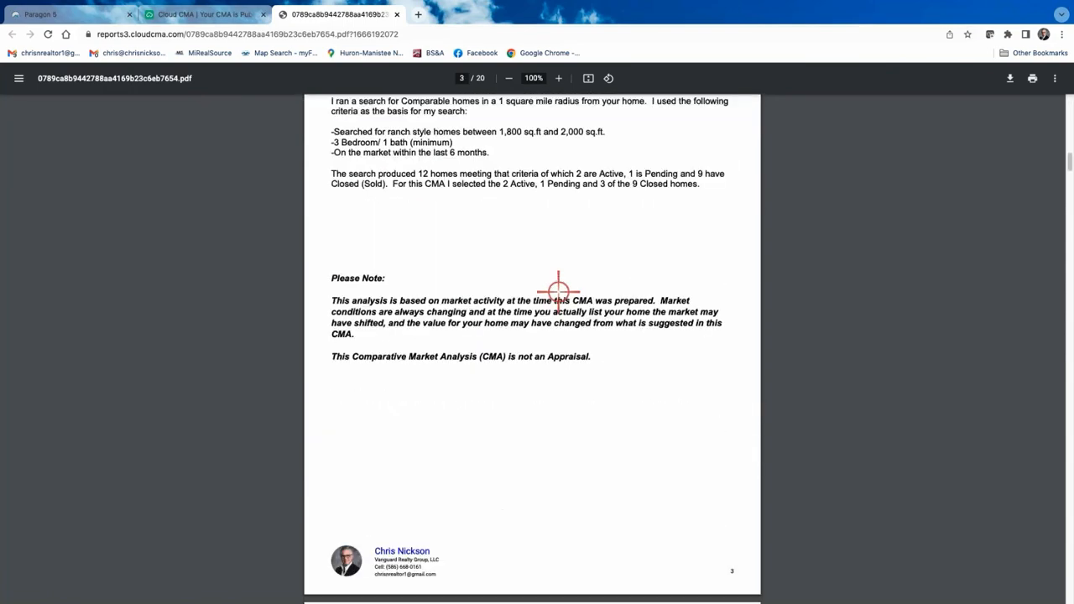
scroll(558, 292, "down", 10)
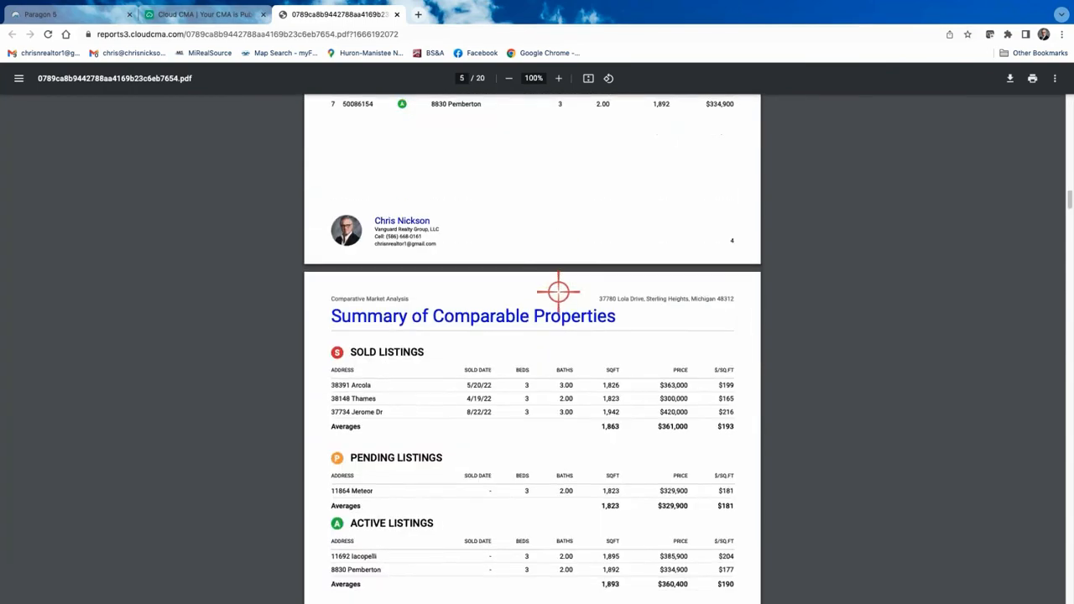
scroll(558, 291, "down", 2)
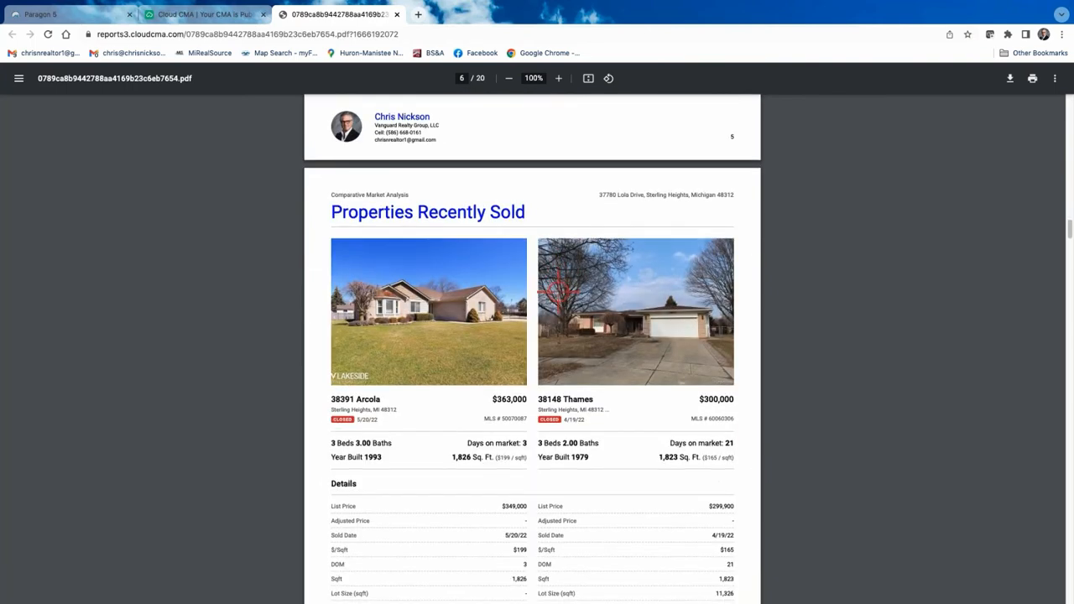
scroll(558, 292, "down", 1)
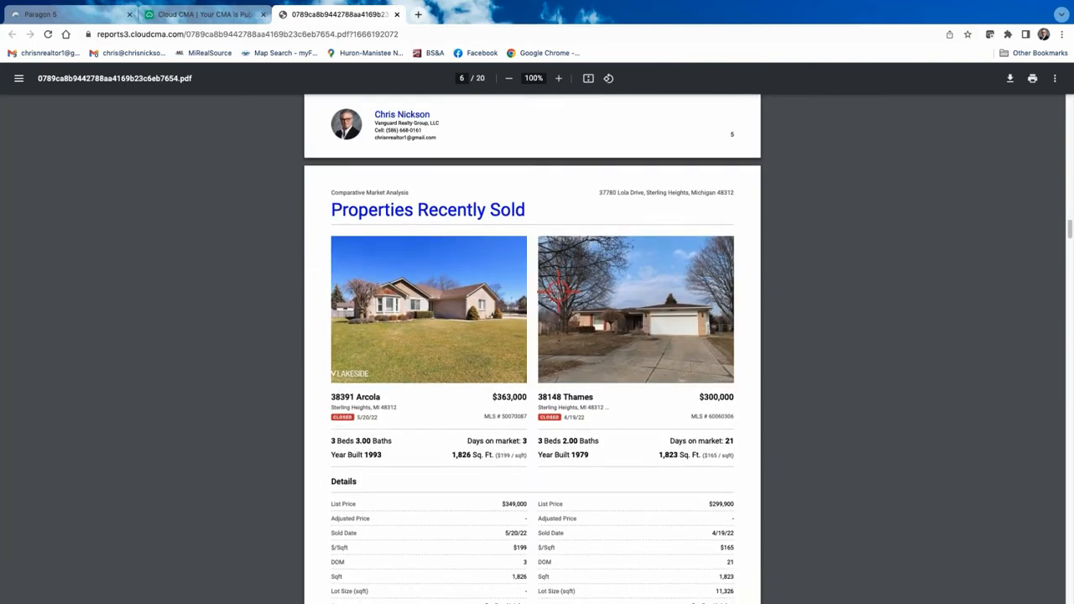
scroll(559, 292, "down", 1)
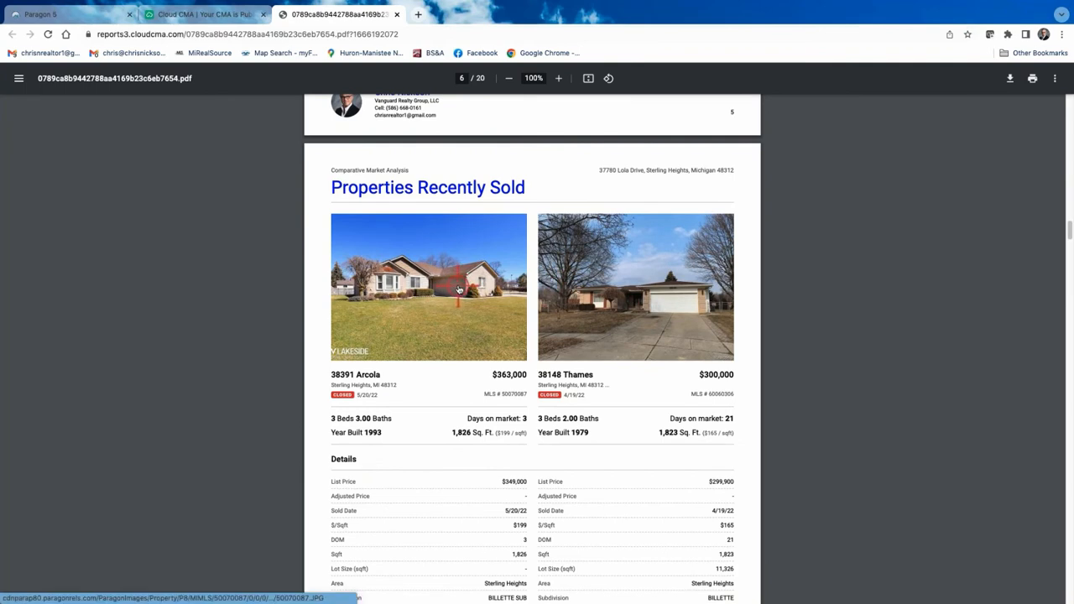
scroll(459, 290, "up", 2)
scroll(459, 289, "down", 1)
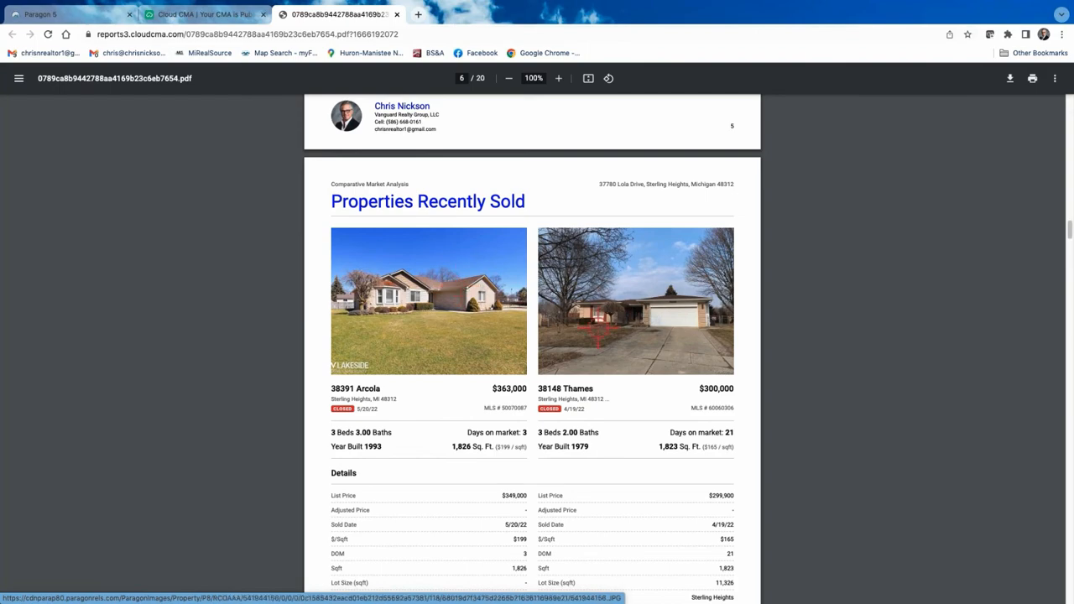
scroll(585, 312, "down", 5)
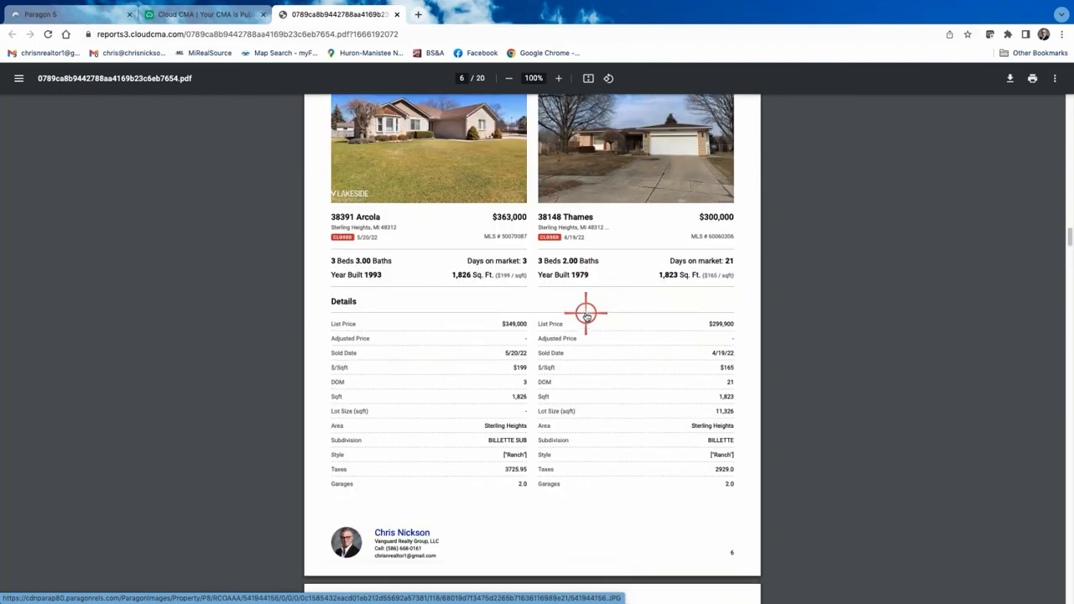
scroll(585, 312, "down", 9)
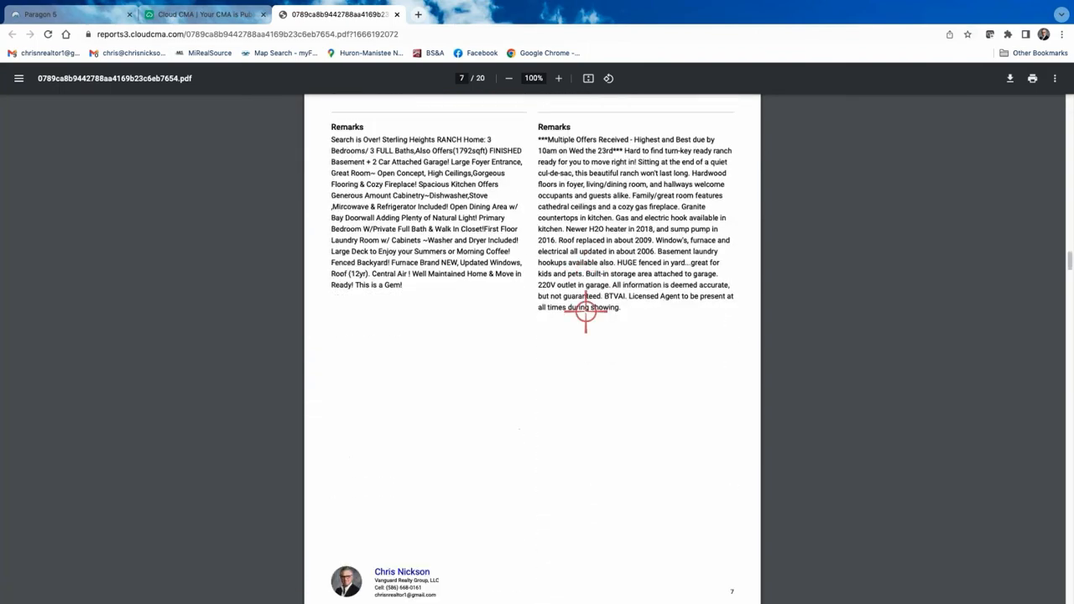
scroll(585, 312, "down", 6)
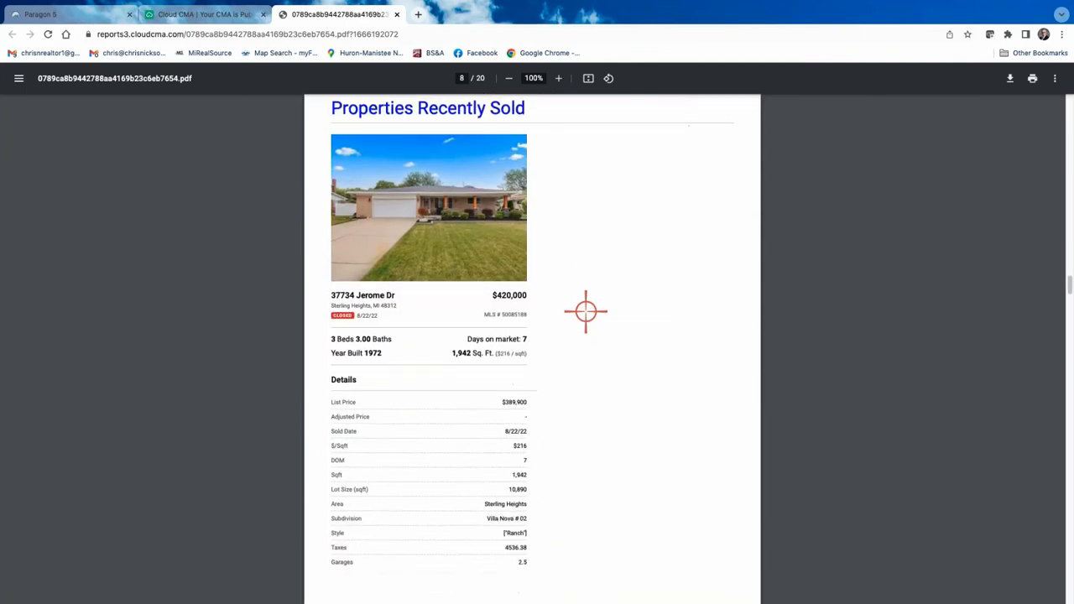
scroll(585, 313, "down", 7)
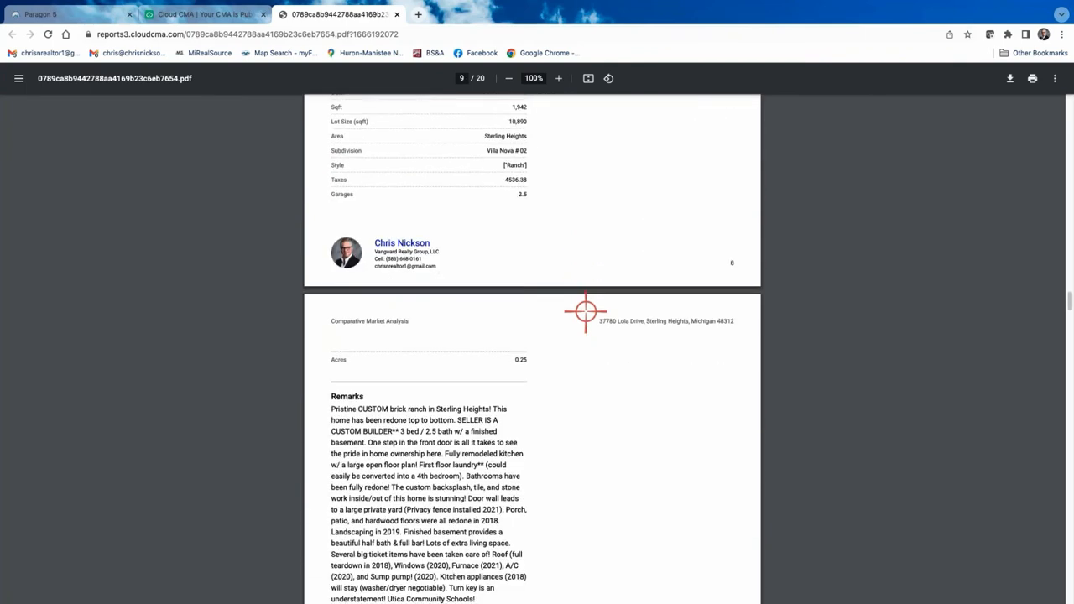
scroll(585, 312, "down", 11)
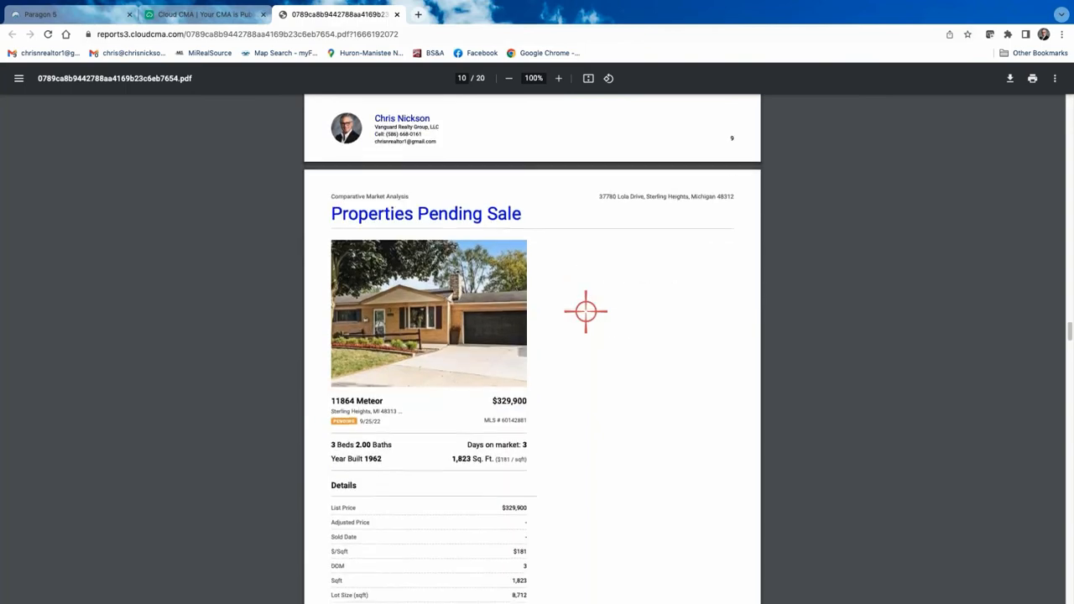
scroll(585, 312, "down", 13)
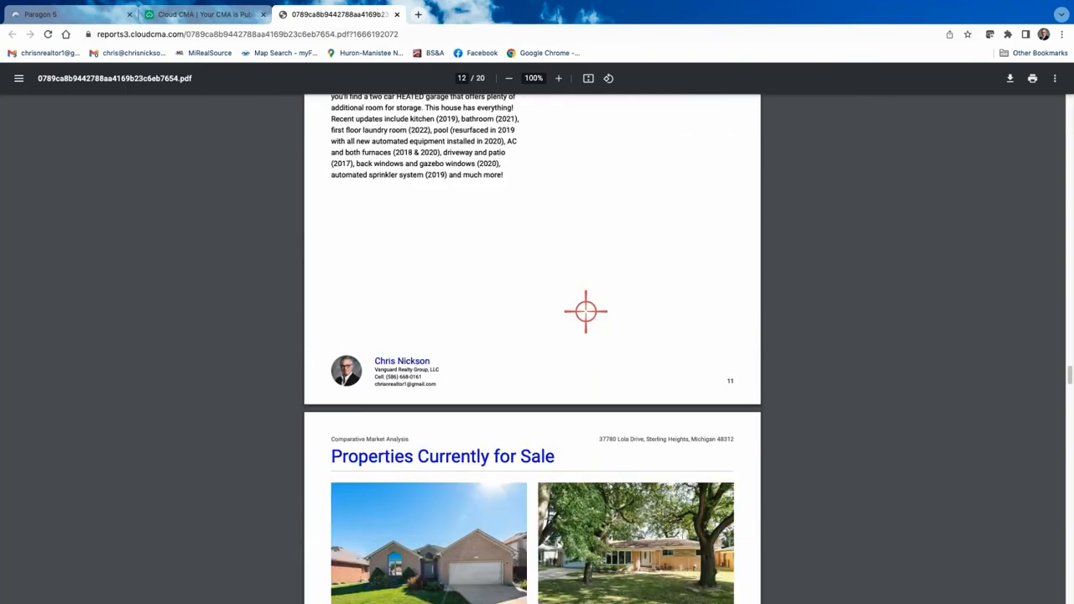
scroll(585, 312, "up", 20)
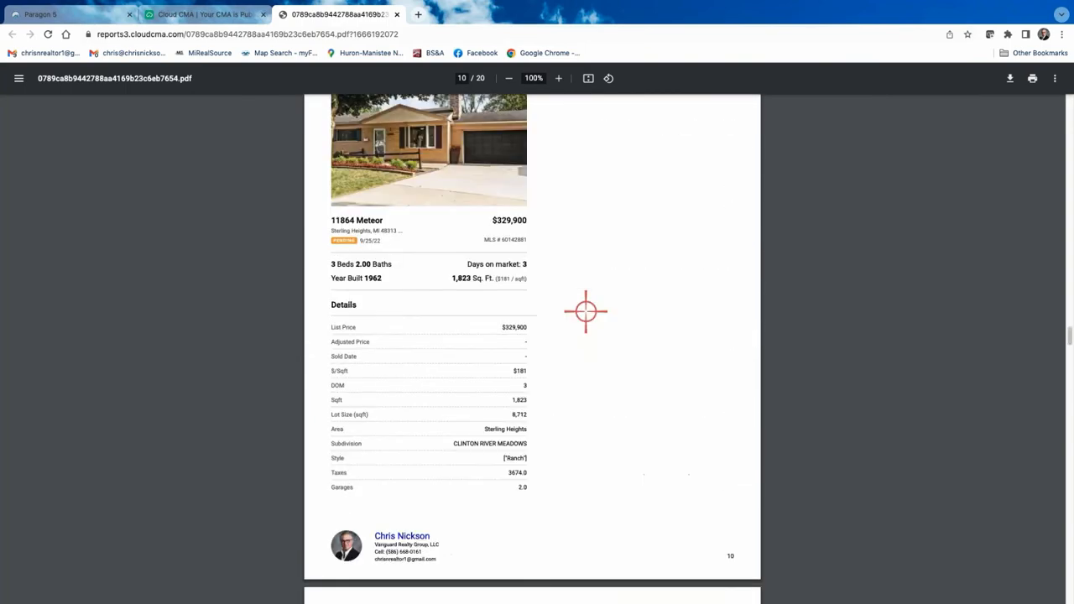
scroll(585, 313, "up", 6)
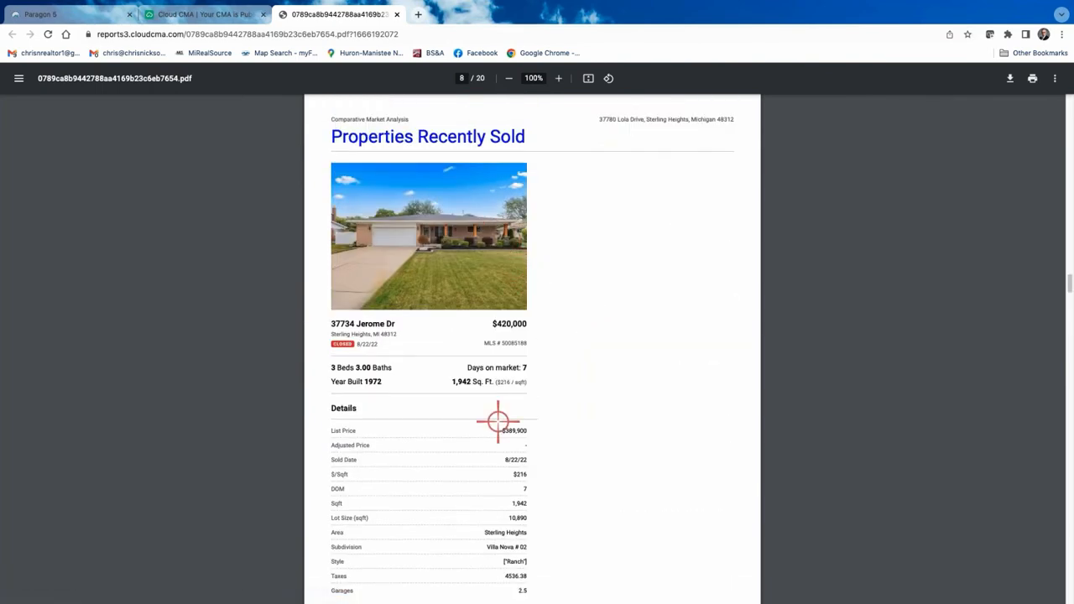
scroll(480, 470, "down", 1)
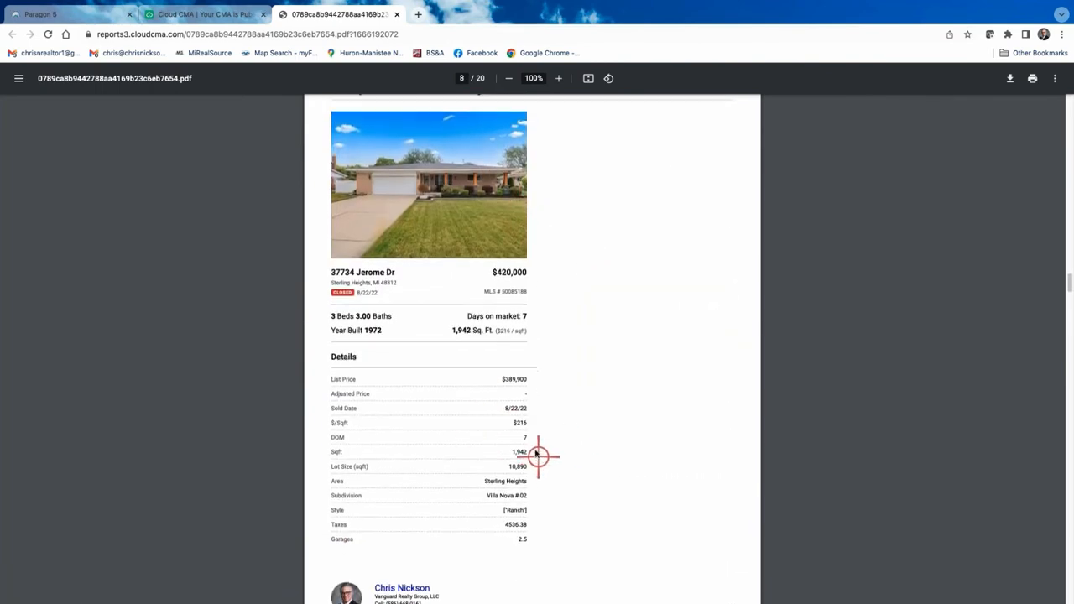
scroll(537, 453, "up", 6)
scroll(534, 449, "up", 15)
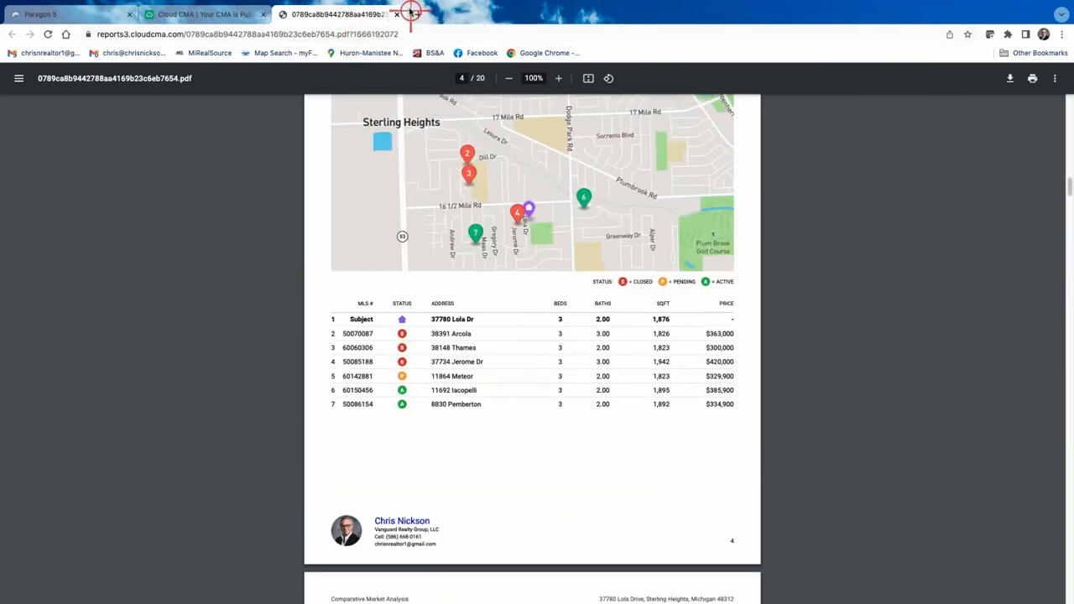
left_click(398, 14)
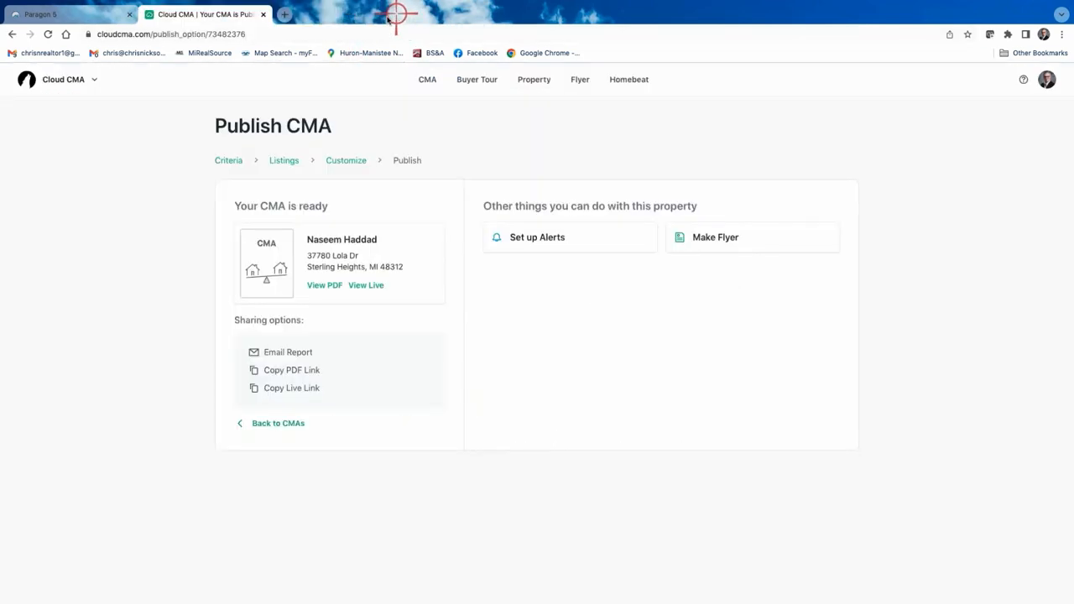
left_click(283, 423)
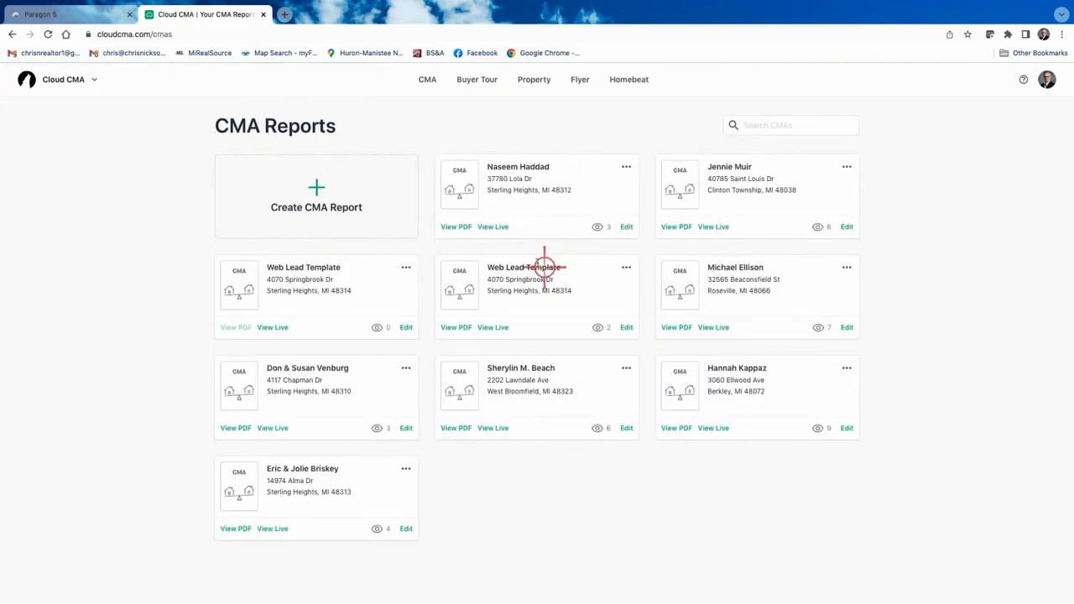
left_click(626, 228)
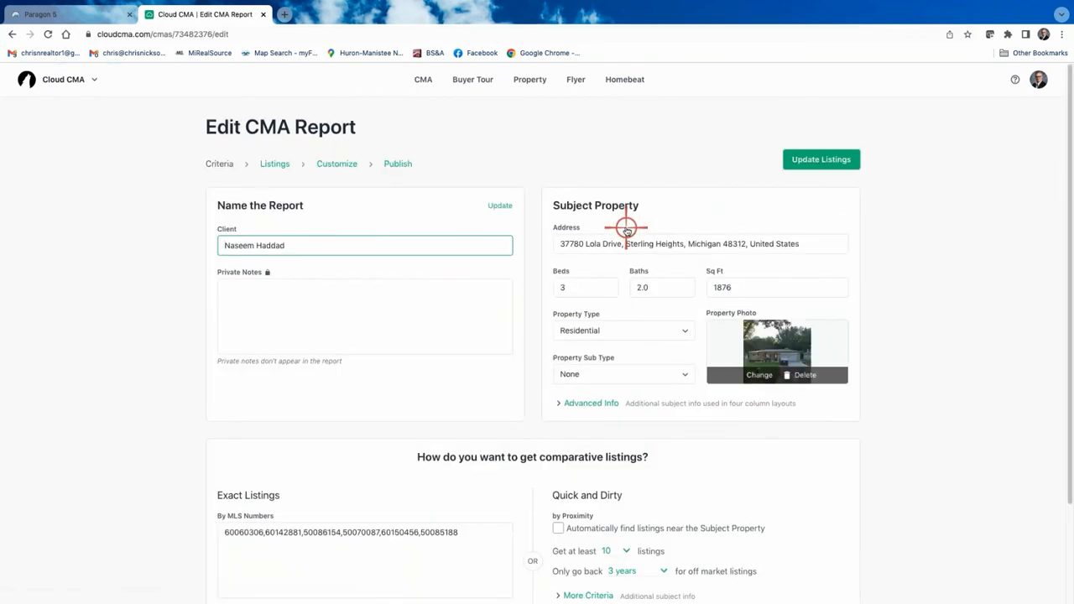
left_click(344, 164)
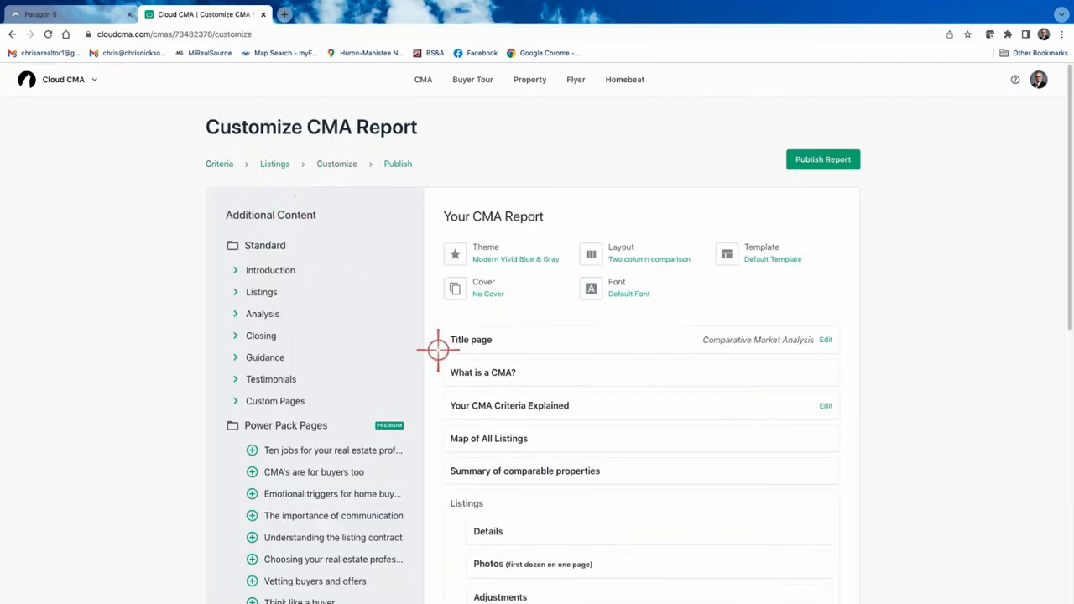
left_click(629, 250)
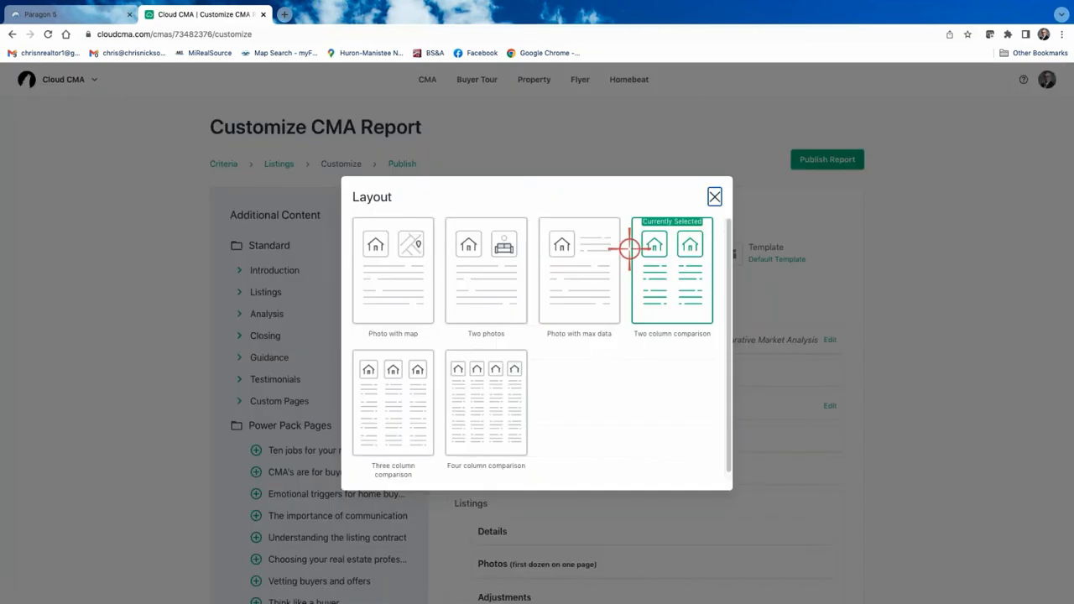
left_click(397, 407)
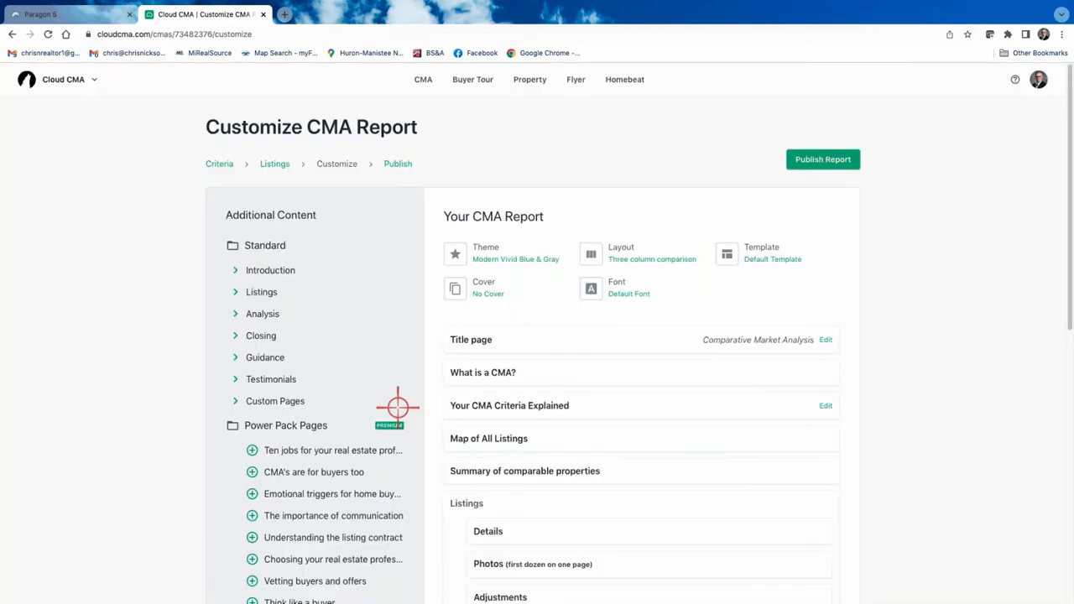
left_click(764, 250)
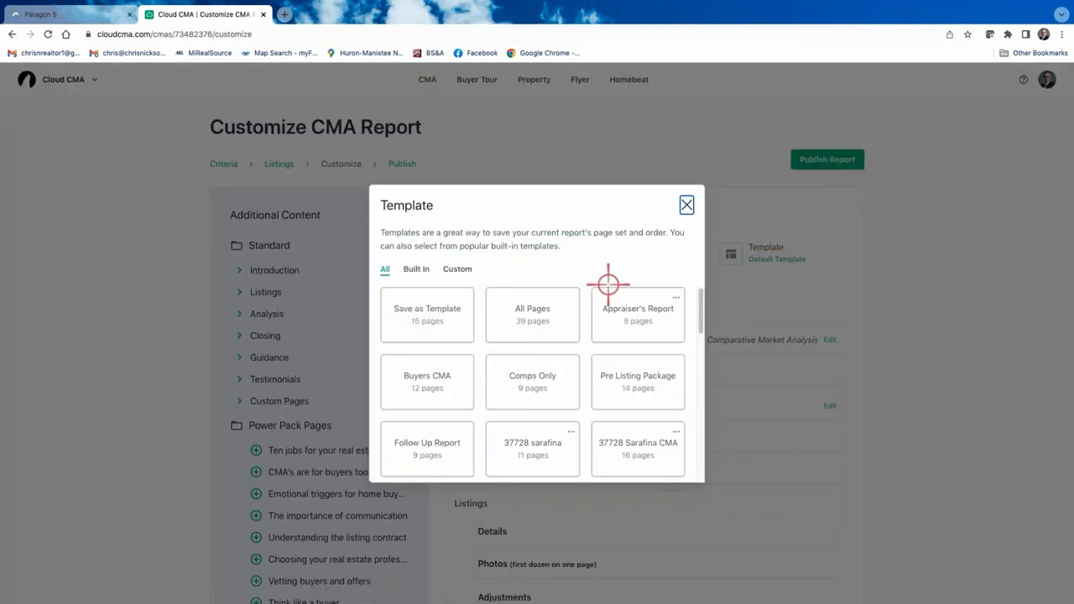
left_click(415, 309)
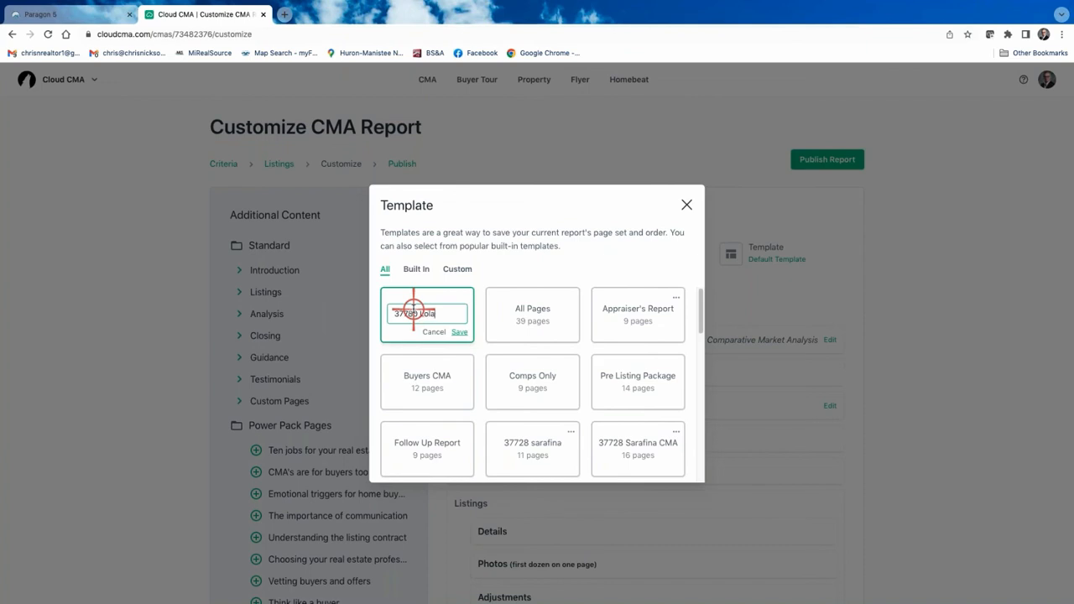
left_click(460, 332)
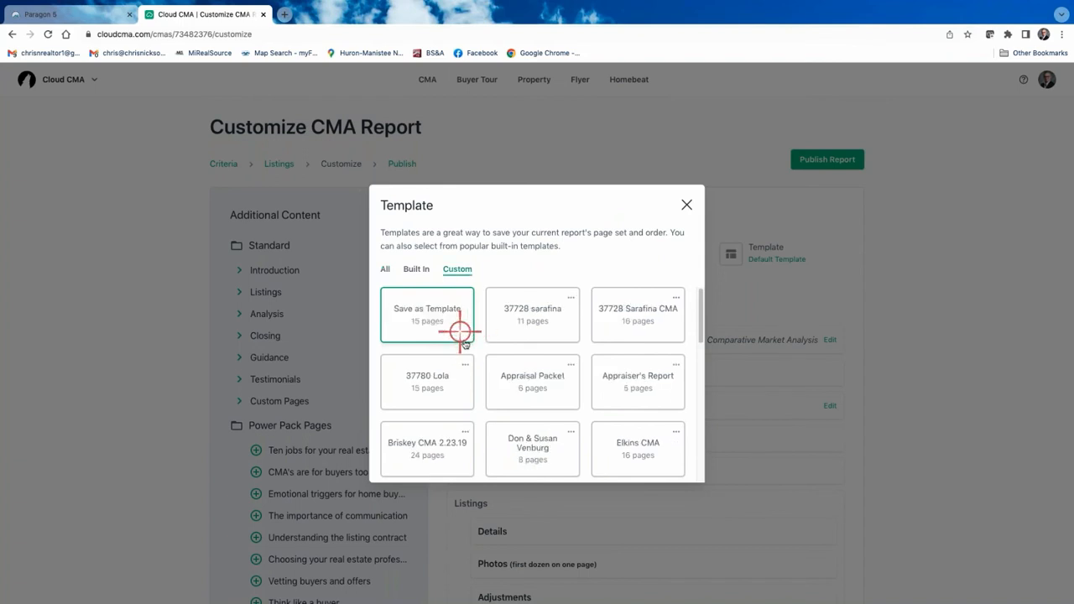
left_click(687, 203)
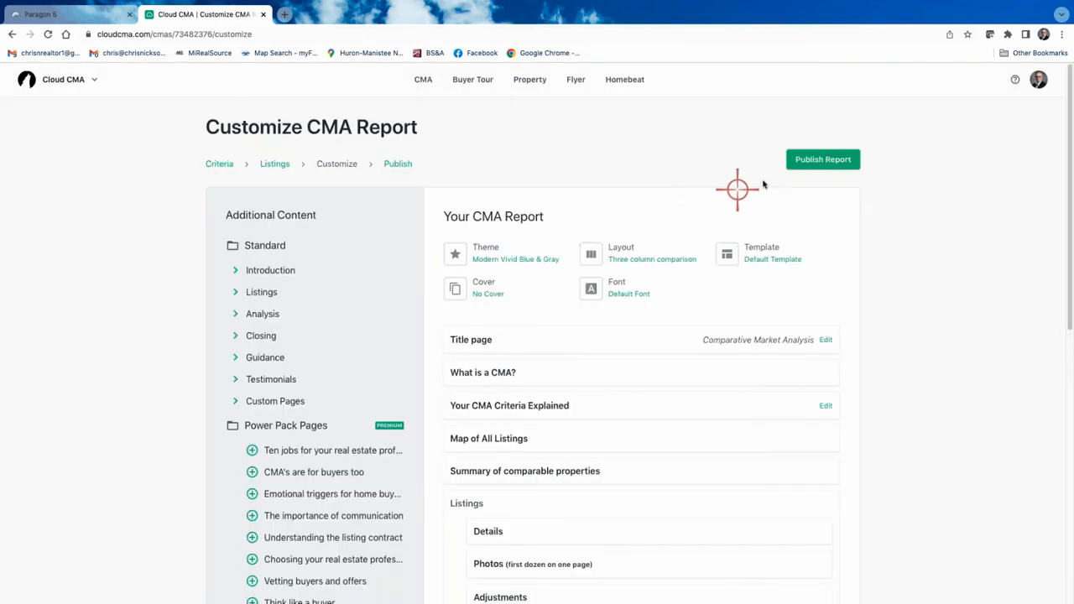
left_click(815, 160)
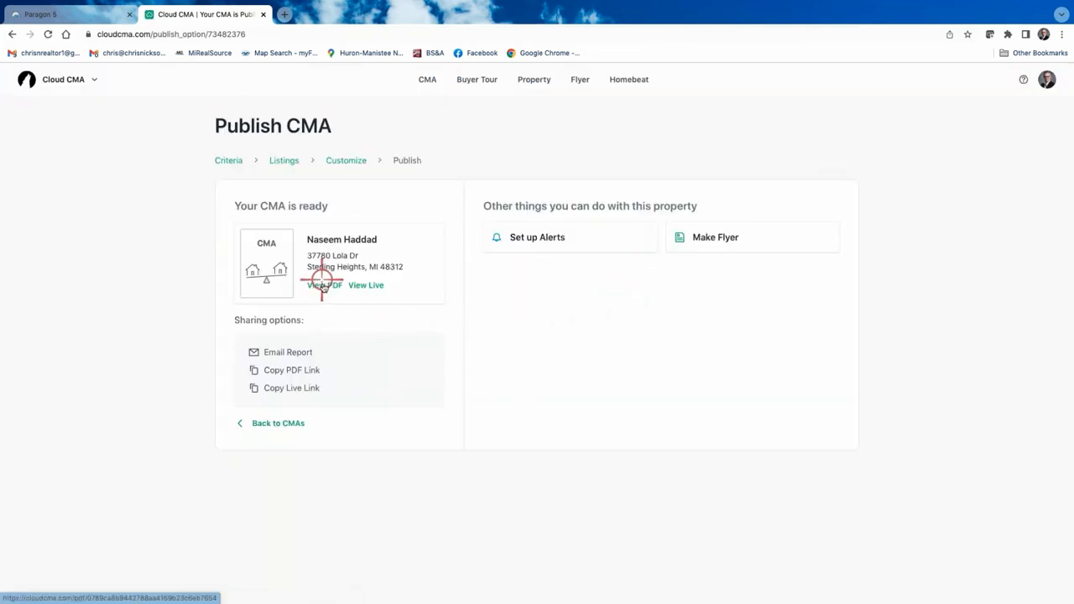
Open the 14-page PDF and review its map, summary, Comparable Properties and statistics pages.
left_click(324, 286)
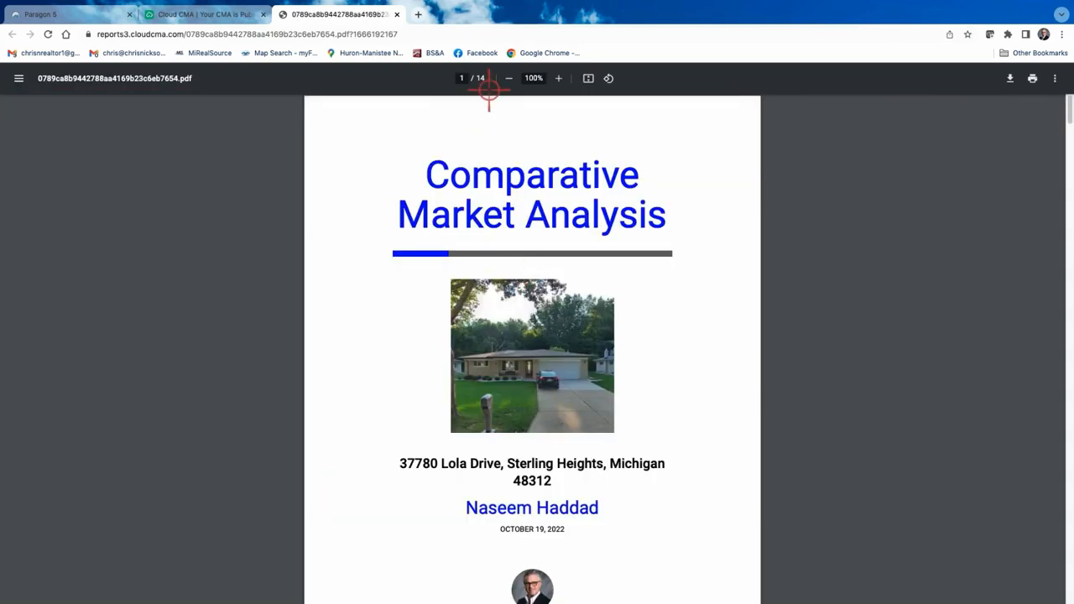
scroll(551, 433, "down", 20)
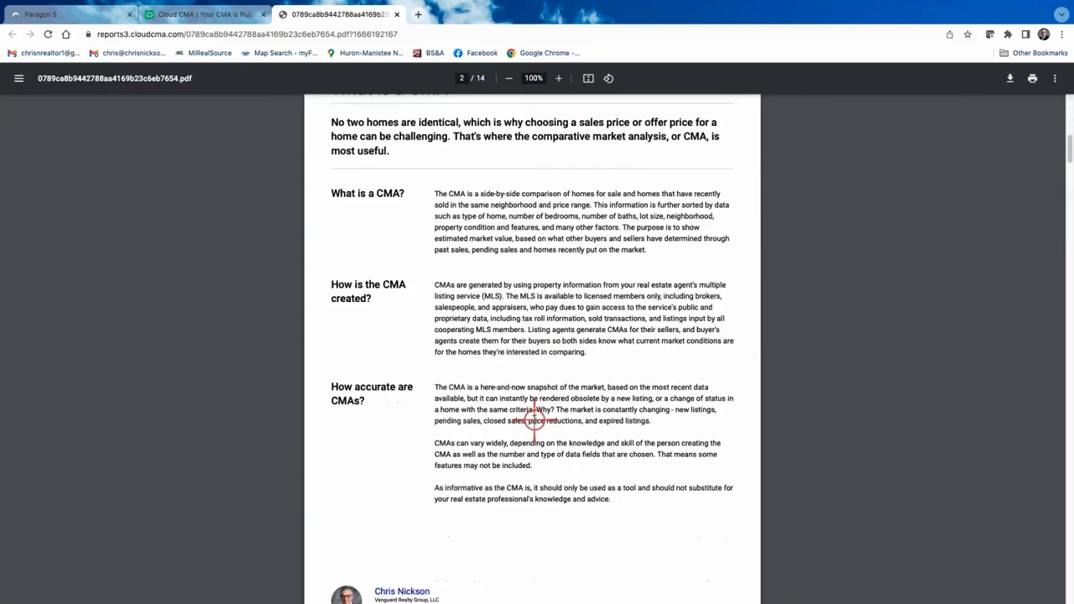
scroll(530, 425, "down", 15)
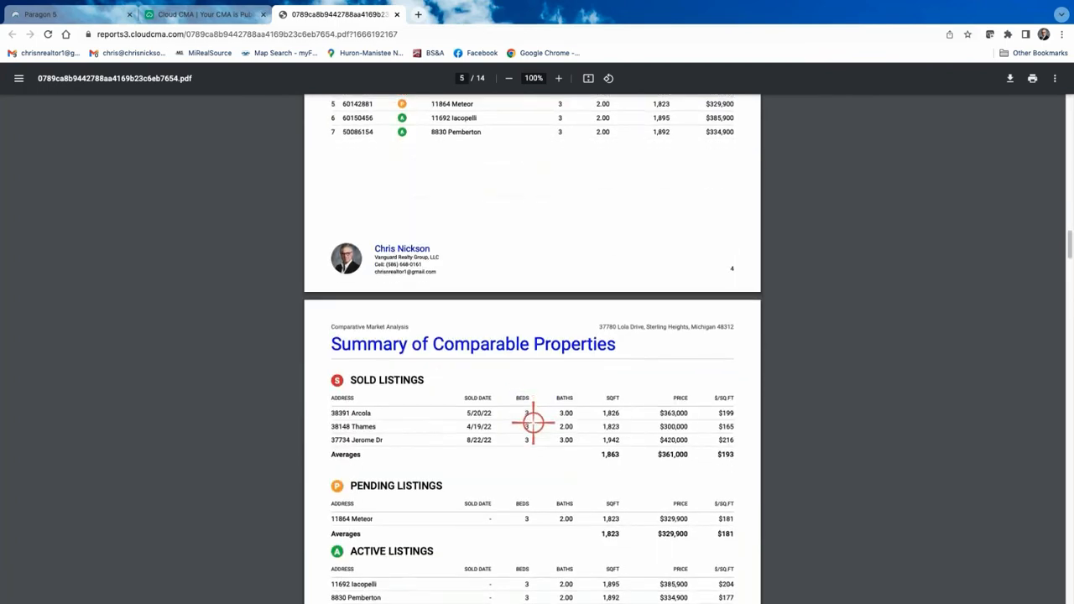
scroll(537, 411, "down", 1)
scroll(425, 338, "up", 3)
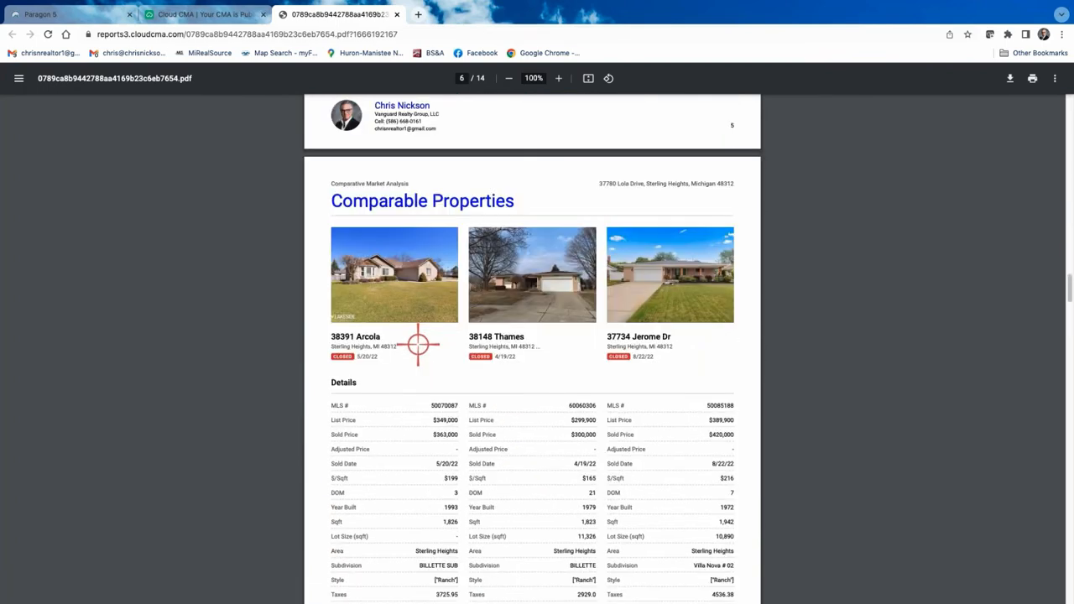
scroll(643, 364, "down", 9)
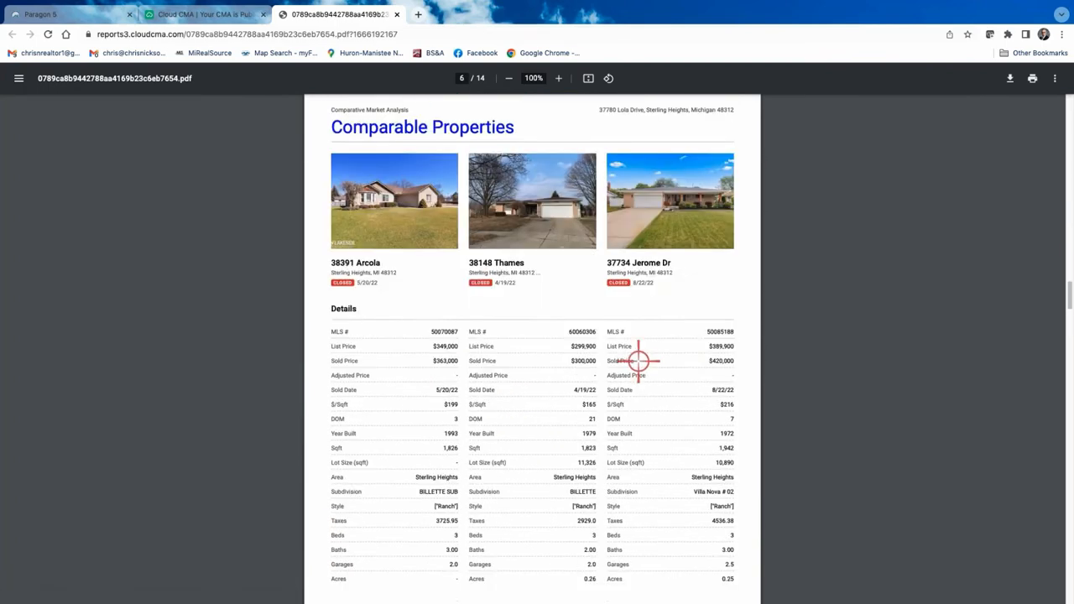
scroll(503, 377, "up", 2)
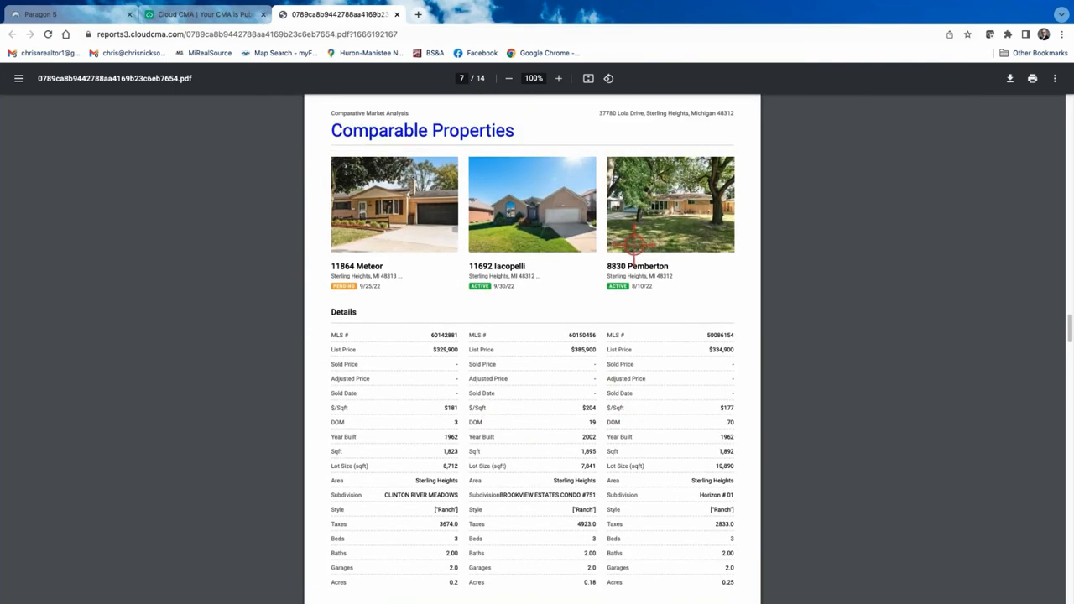
scroll(562, 386, "down", 3)
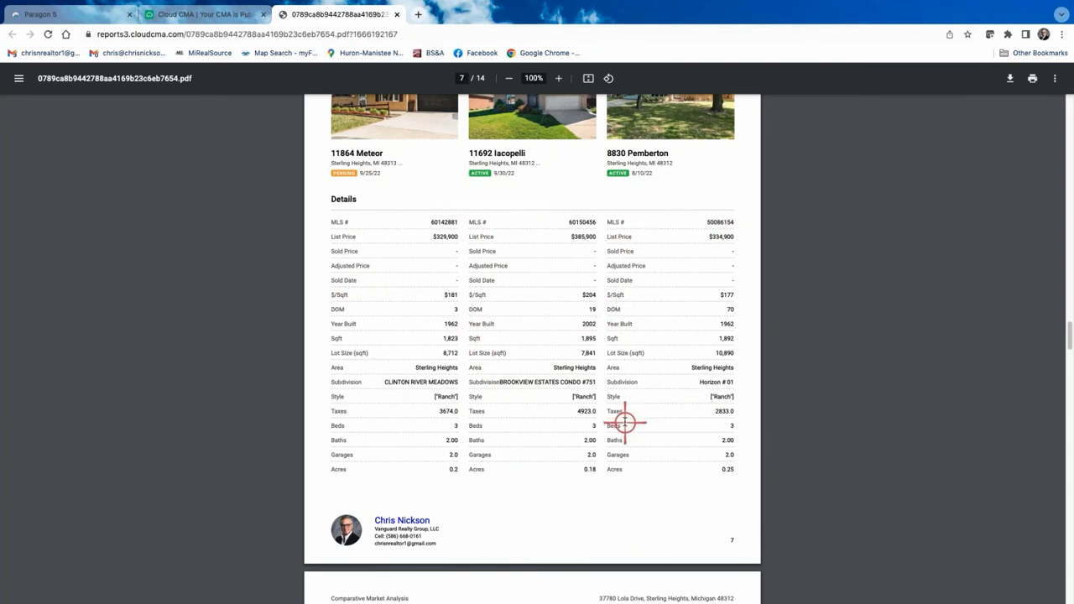
scroll(619, 425, "down", 5)
scroll(597, 429, "down", 2)
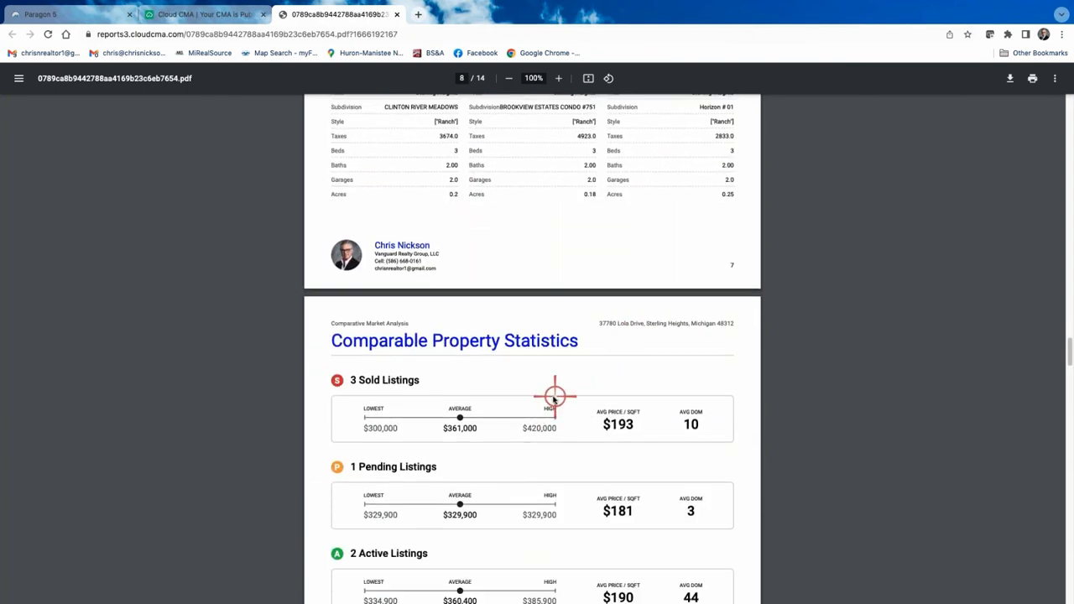
scroll(467, 392, "up", 5)
scroll(605, 235, "up", 1)
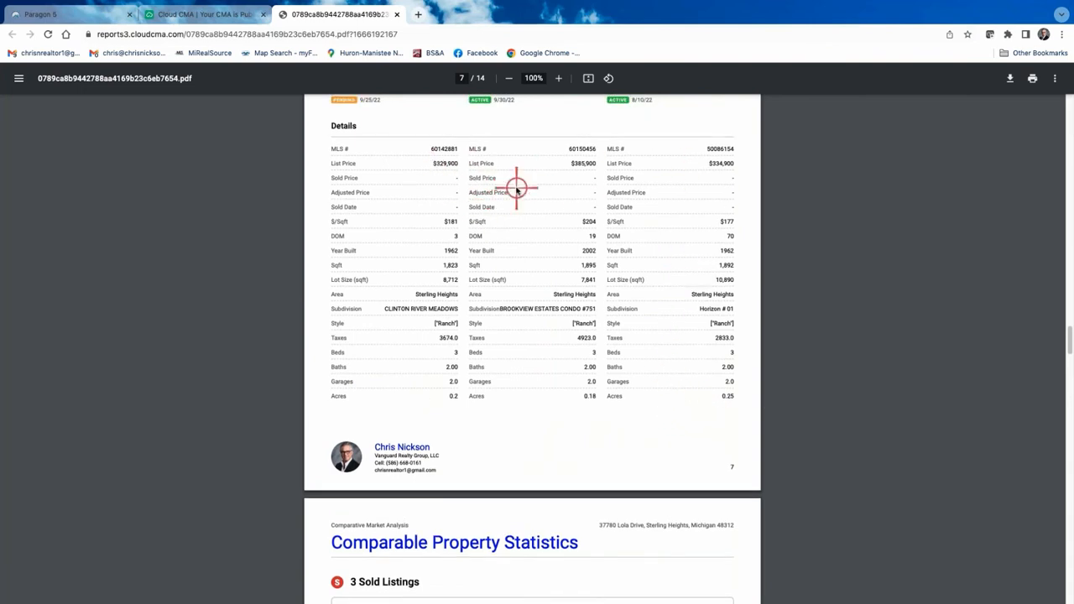
scroll(718, 344, "up", 15)
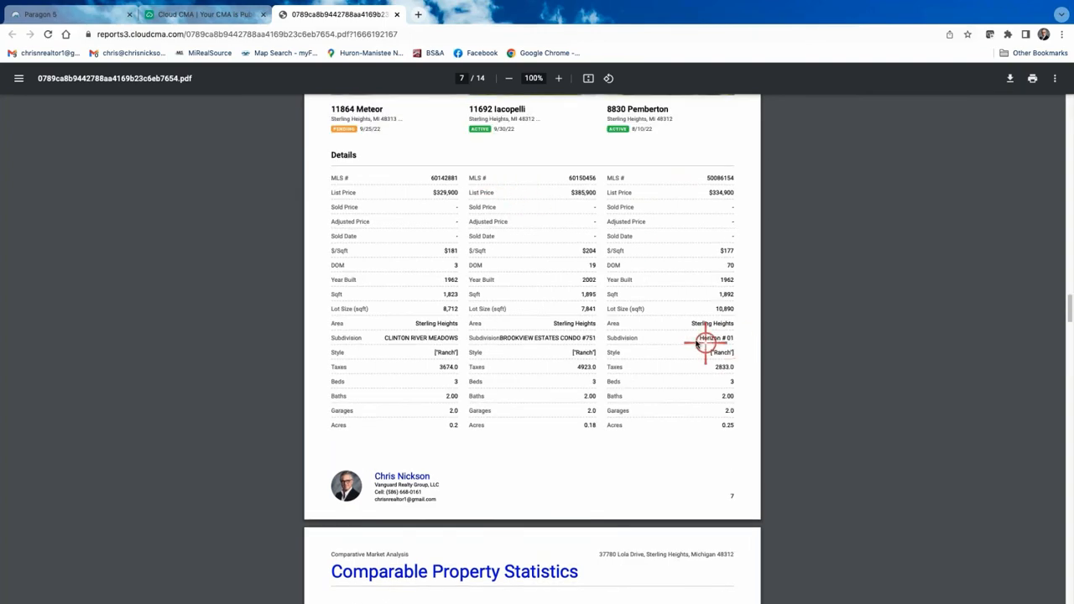
scroll(679, 331, "up", 12)
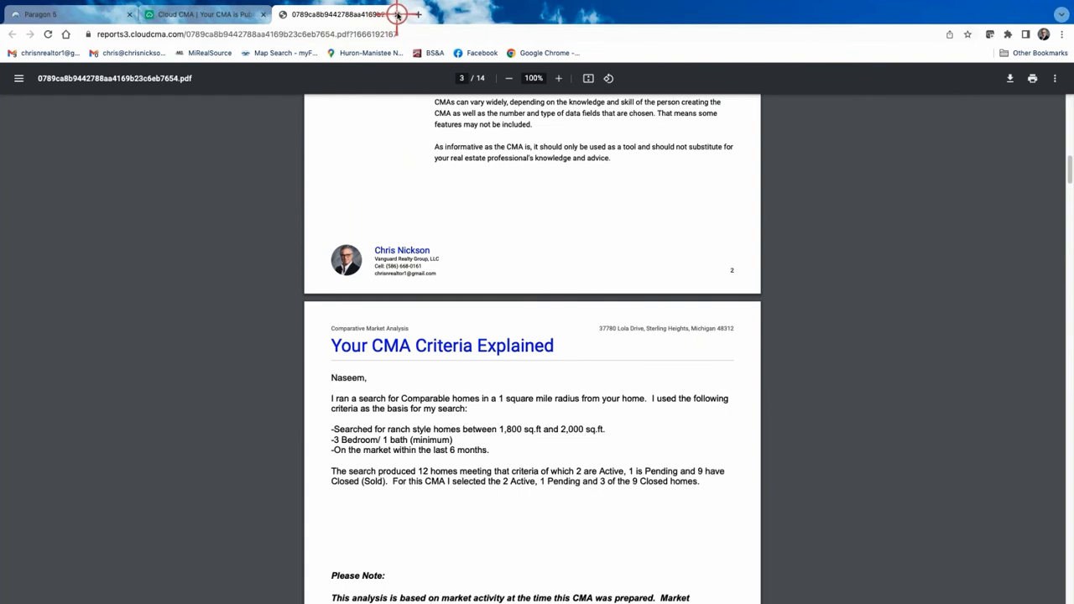
Close the PDF, return to the report's Customize step, and bring up the Layout choices.
left_click(398, 15)
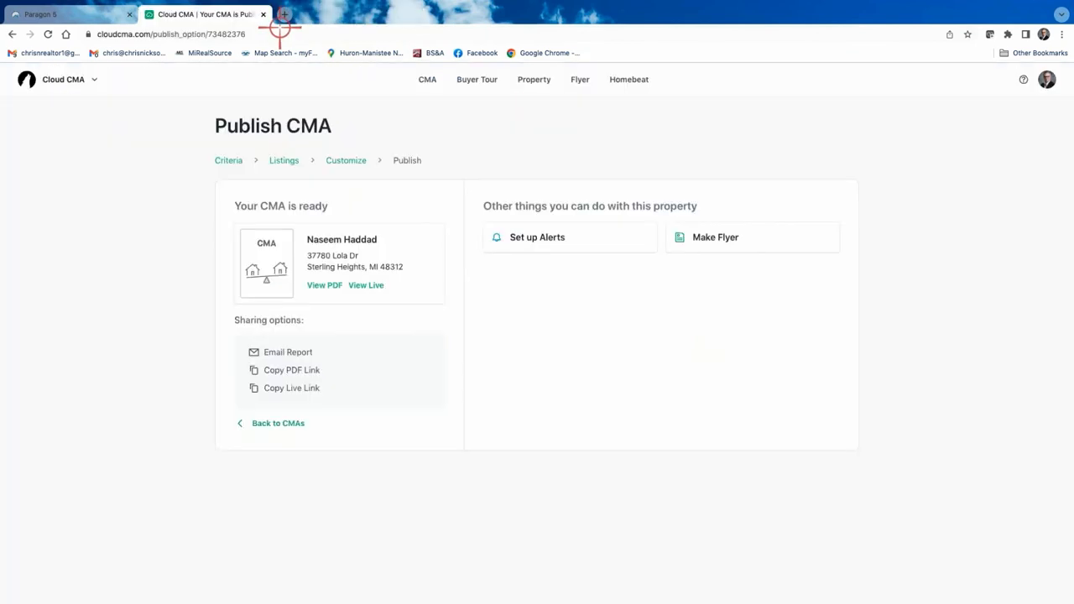
left_click(270, 423)
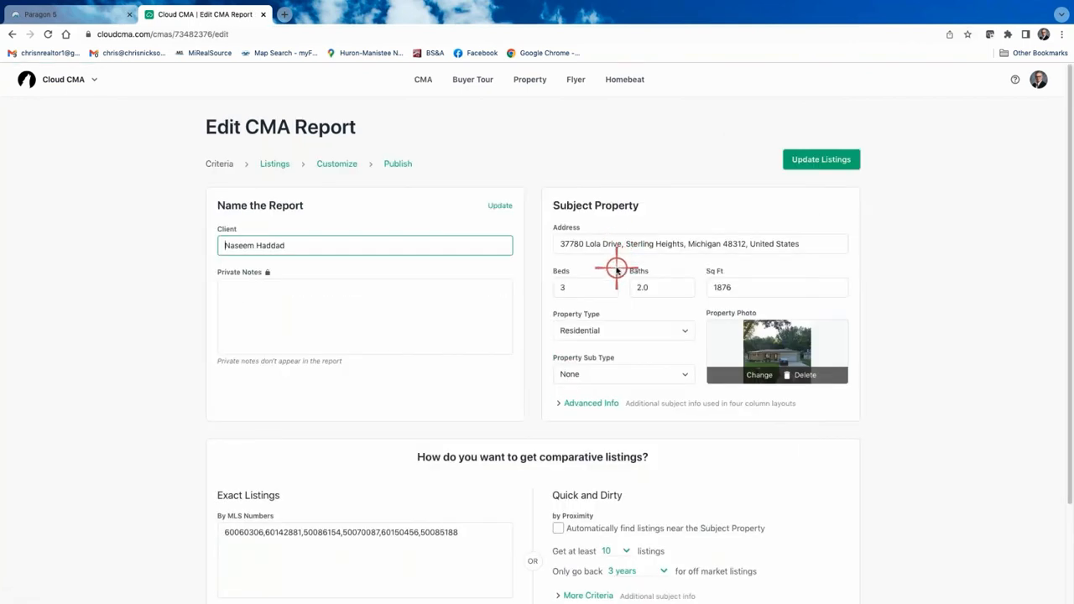
left_click(343, 164)
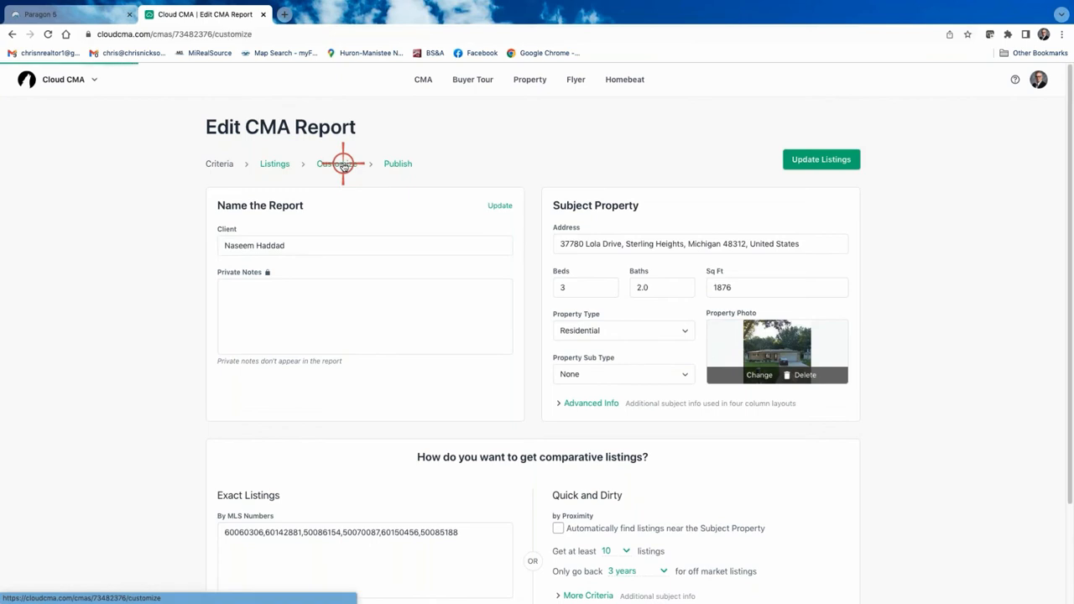
left_click(647, 253)
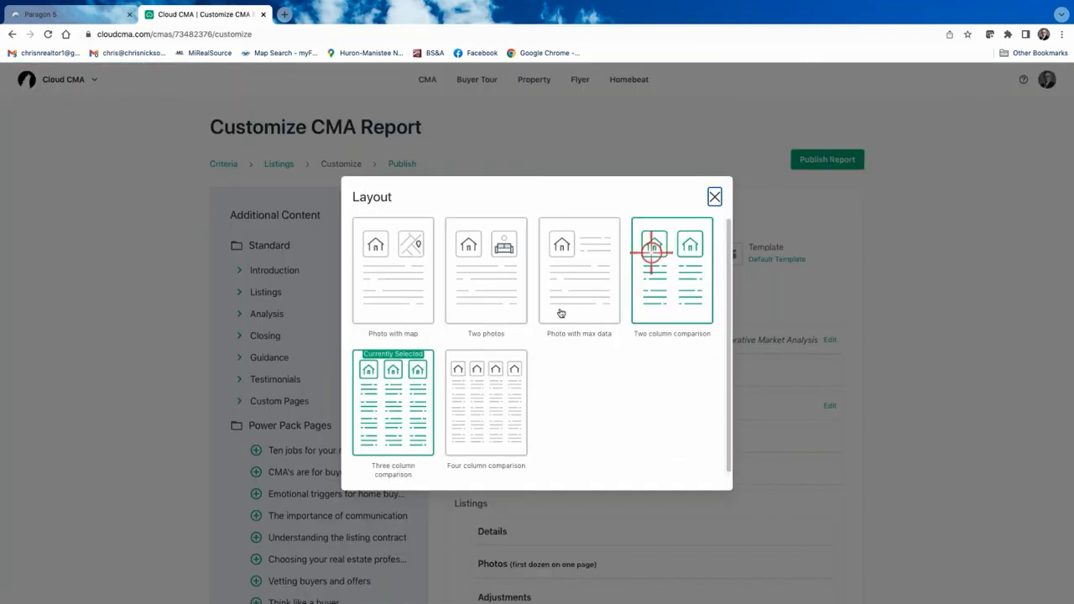
left_click(493, 411)
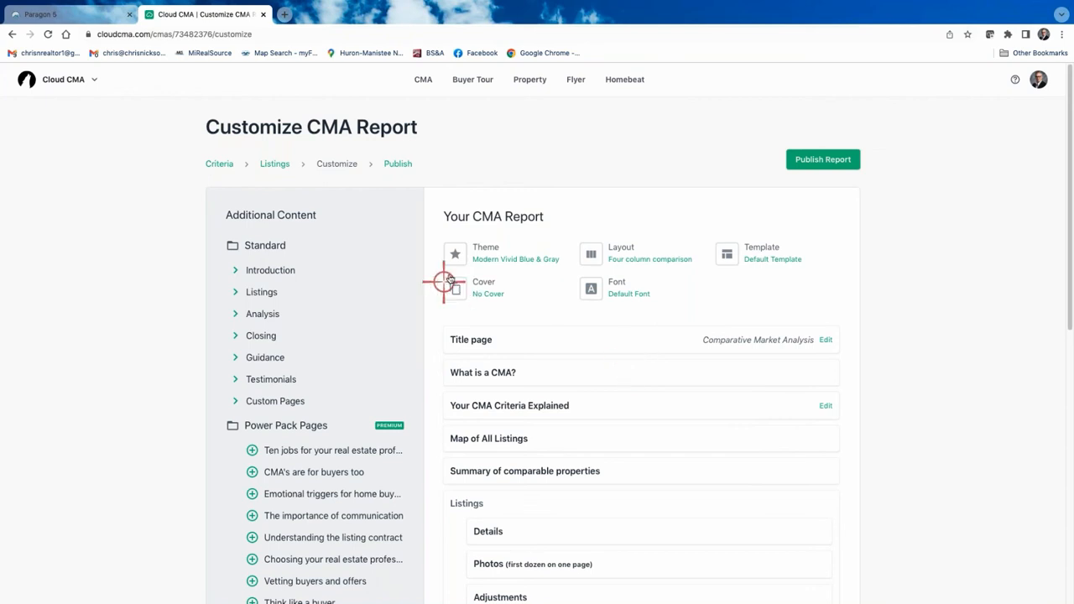
left_click(779, 251)
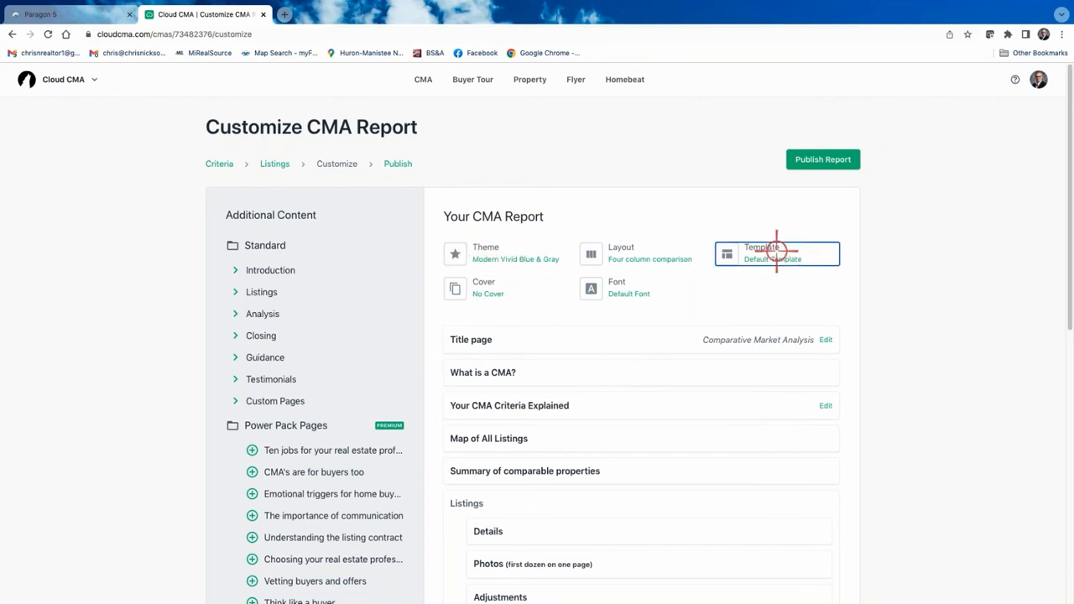
left_click(433, 317)
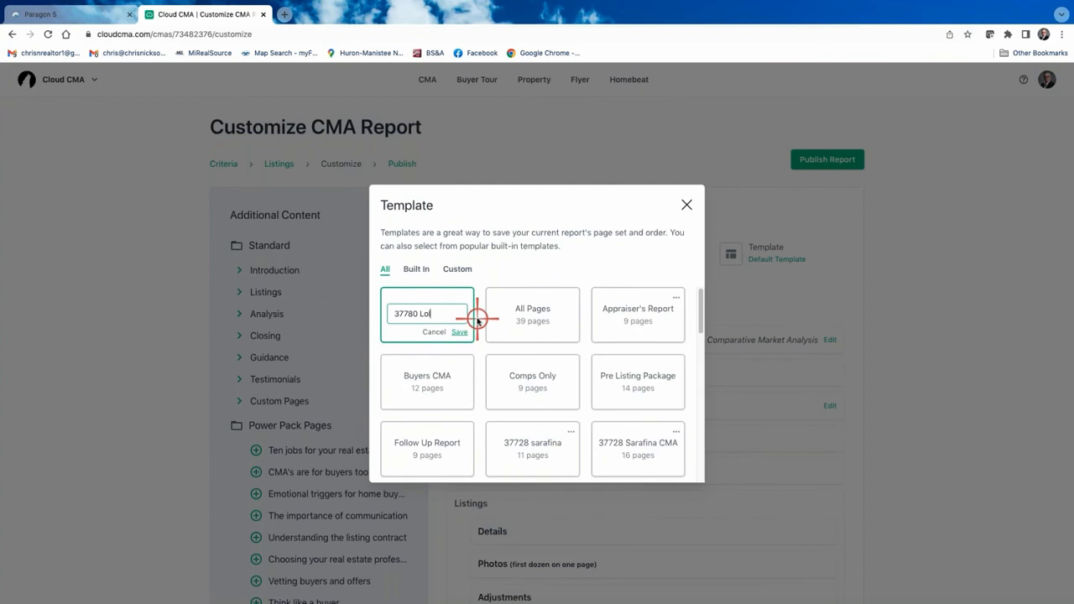
left_click(460, 332)
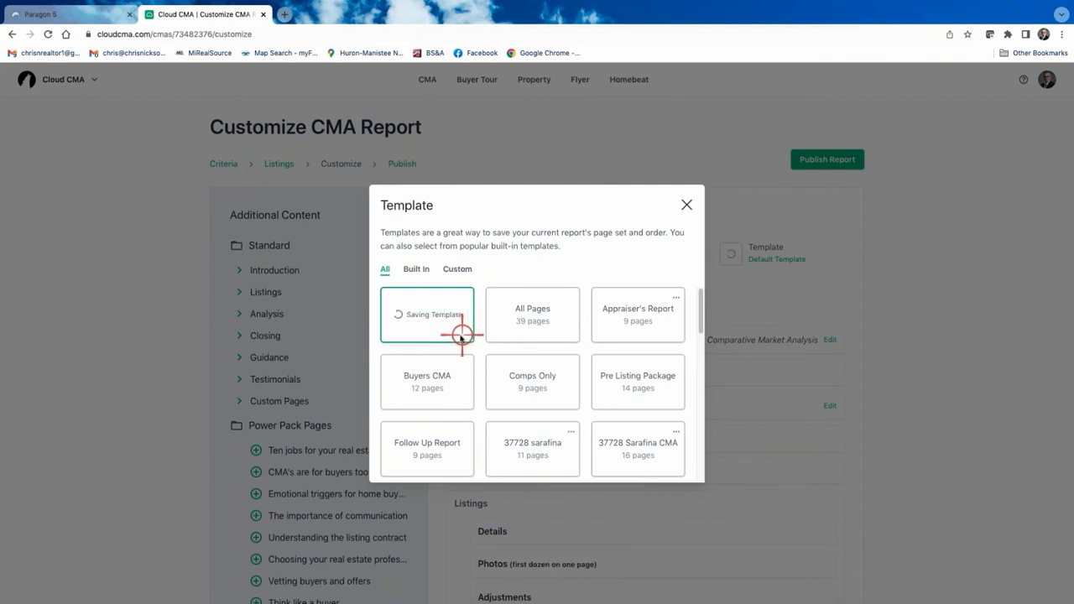
Publish the CMA report and open it as a PDF.
left_click(687, 205)
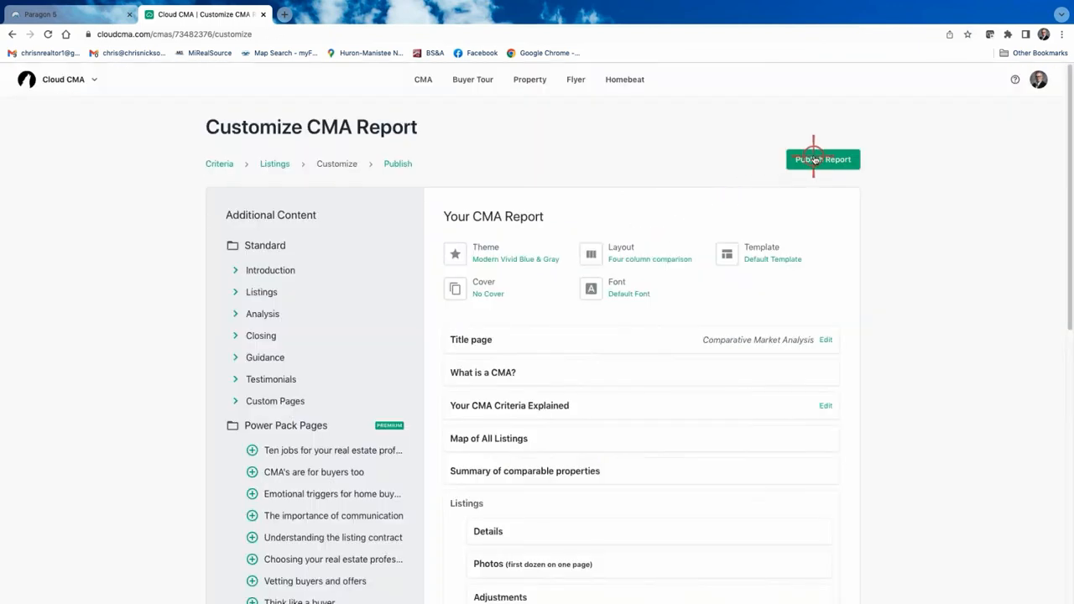
left_click(814, 159)
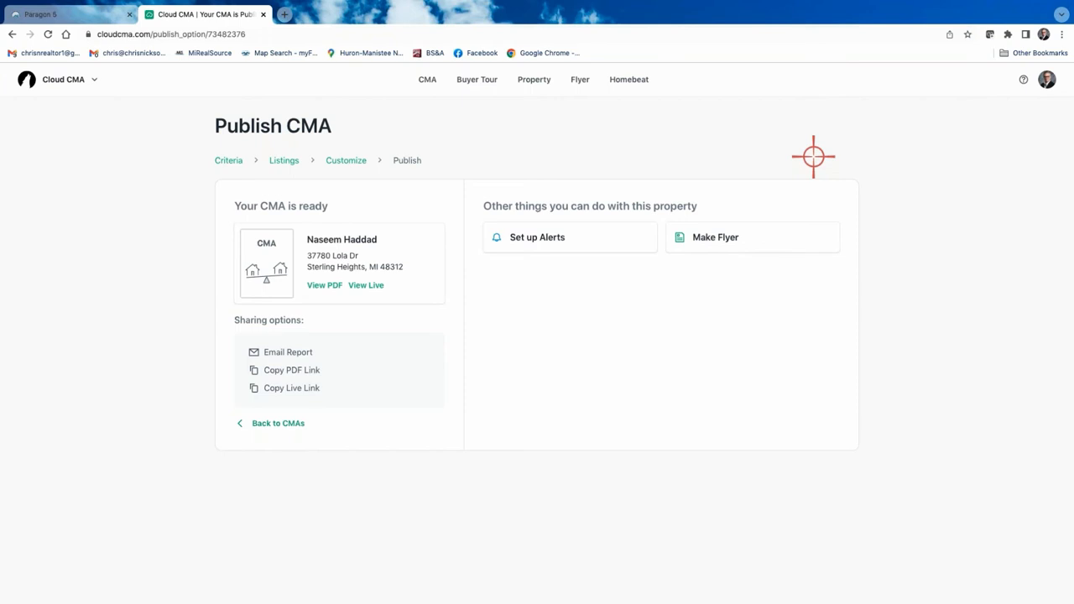
left_click(322, 285)
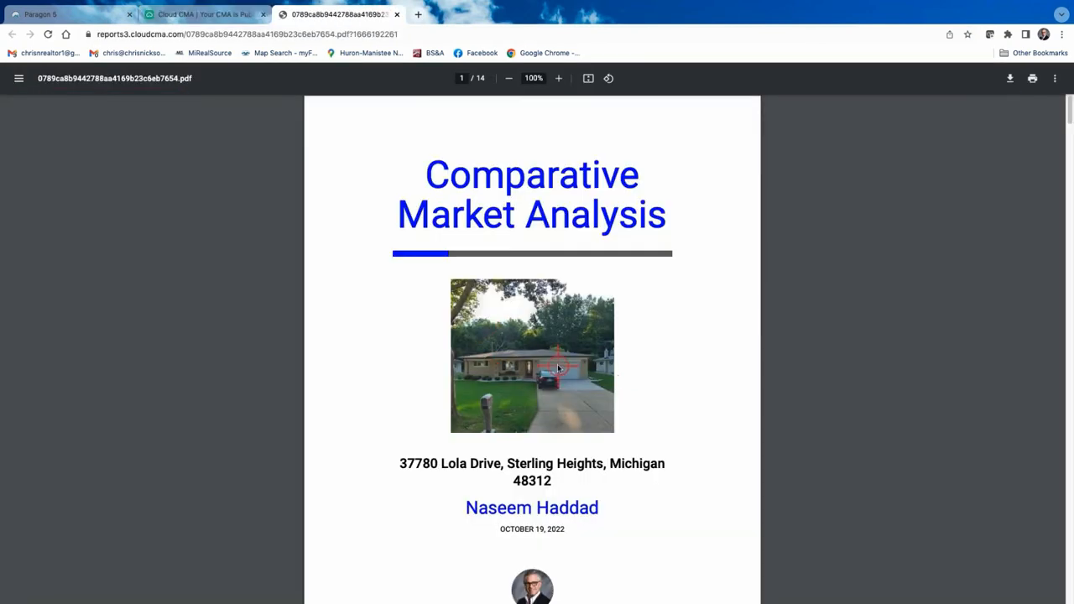
Scroll the PDF from the cover to page 7, rechecking both four-column Comparable Properties pages.
scroll(558, 367, "down", 20)
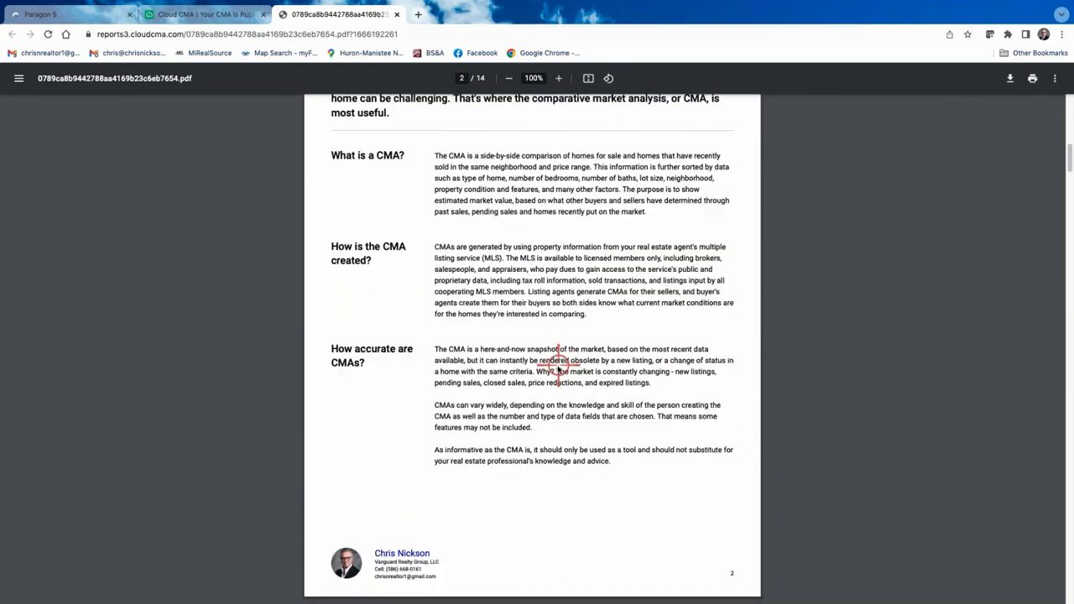
scroll(558, 382, "down", 20)
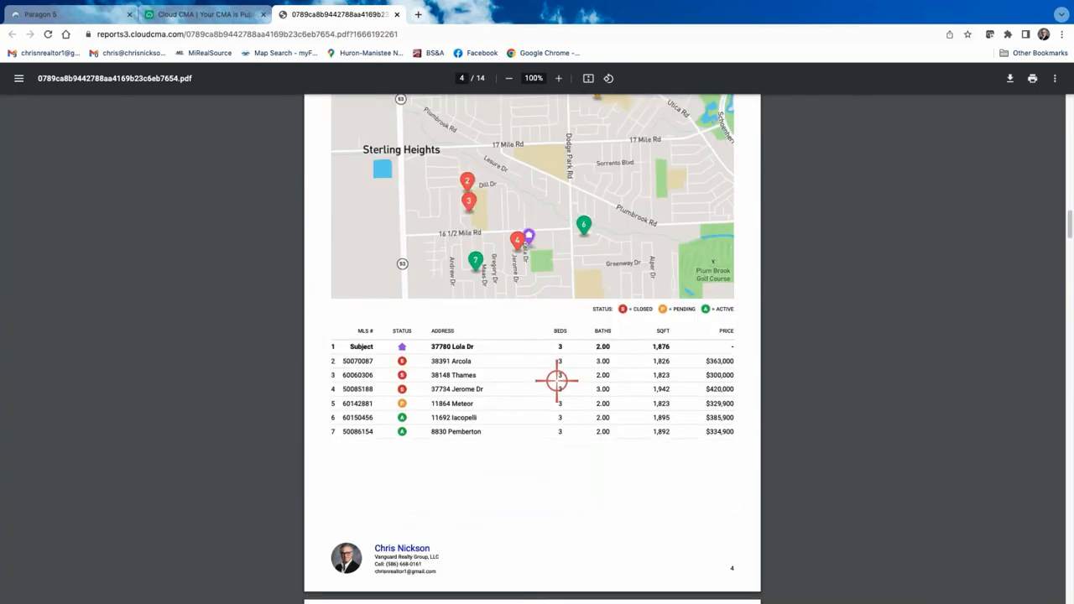
scroll(556, 380, "down", 10)
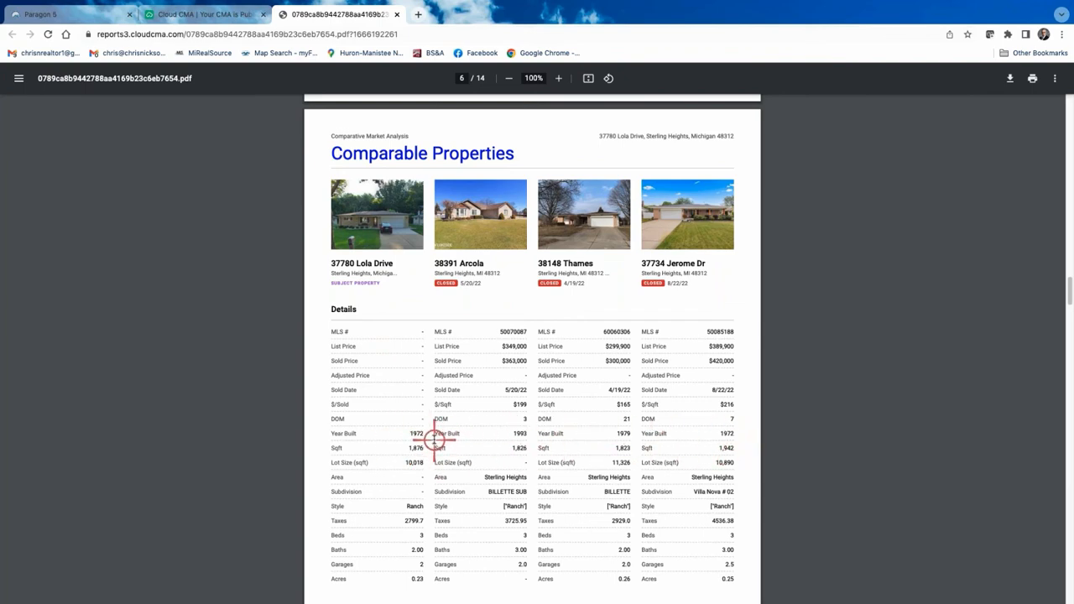
scroll(434, 440, "down", 1)
scroll(434, 440, "down", 1)
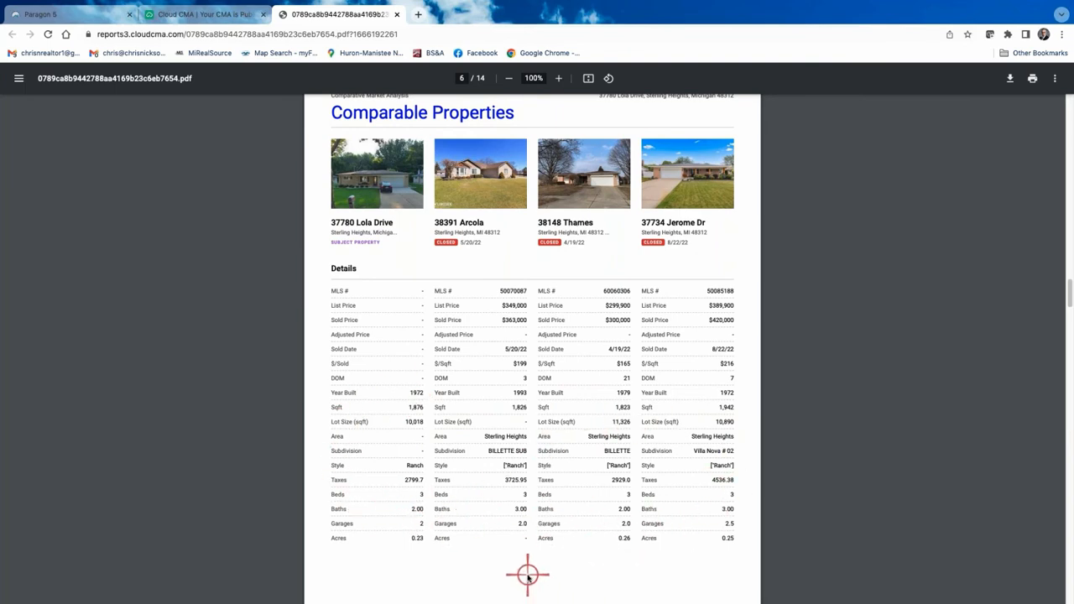
scroll(189, 459, "down", 1)
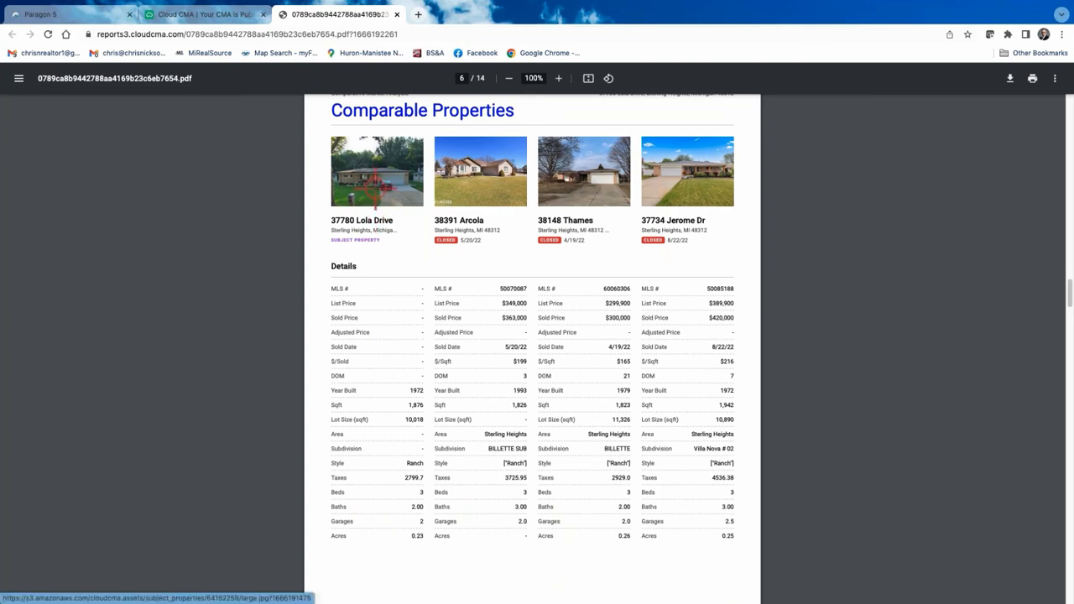
scroll(638, 469, "down", 2)
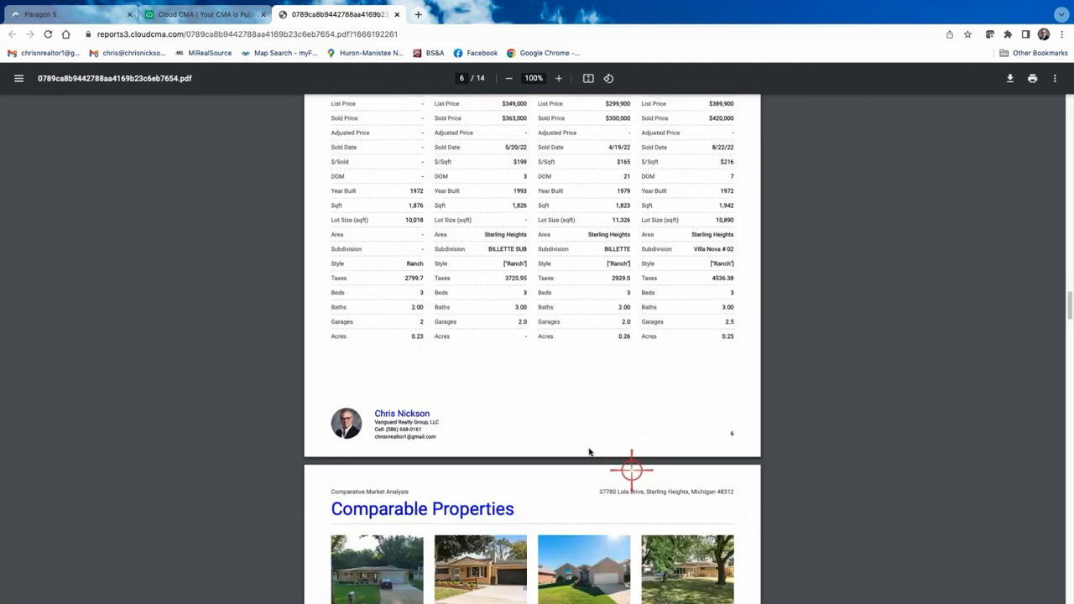
scroll(485, 310, "down", 4)
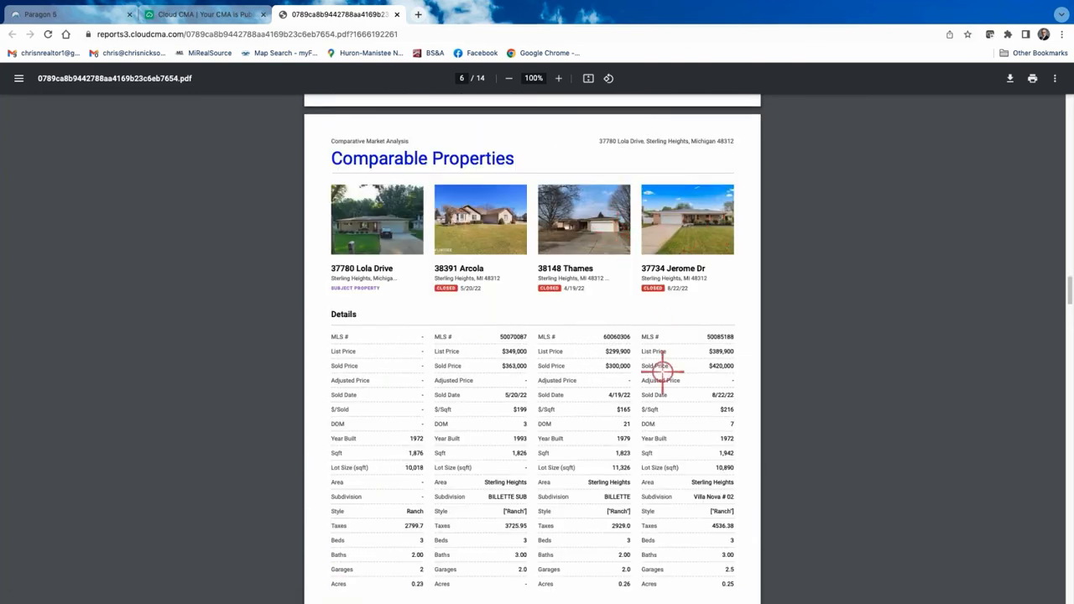
scroll(671, 404, "down", 7)
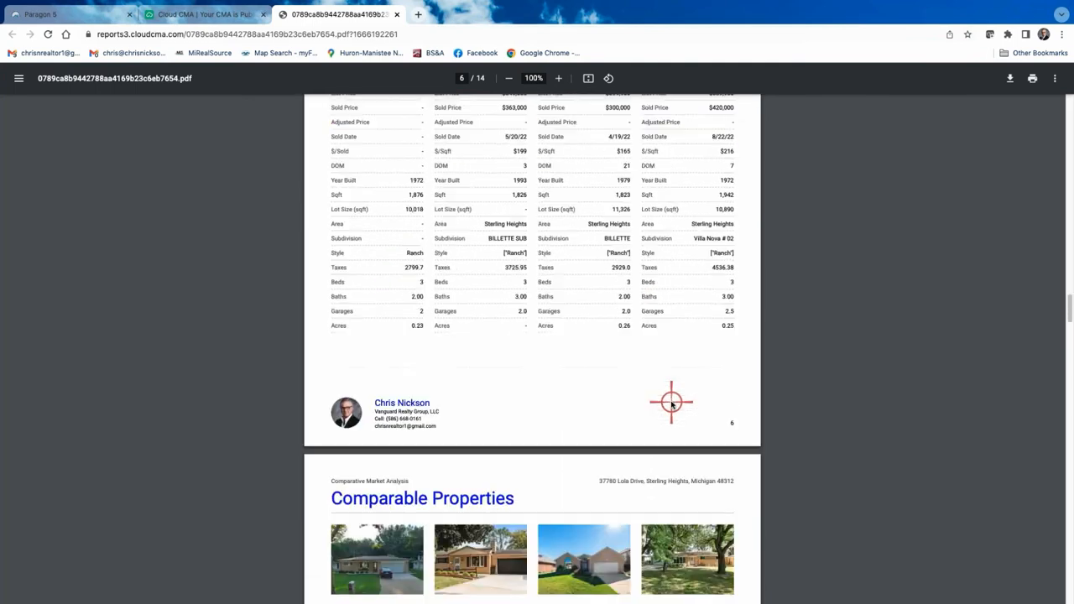
scroll(670, 404, "down", 1)
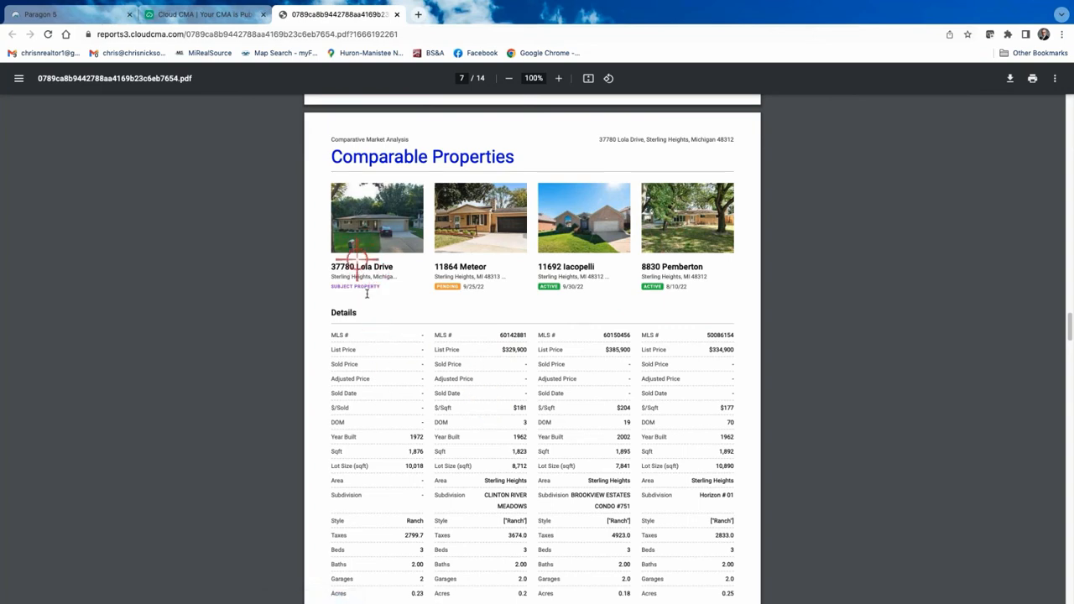
scroll(355, 275, "down", 1)
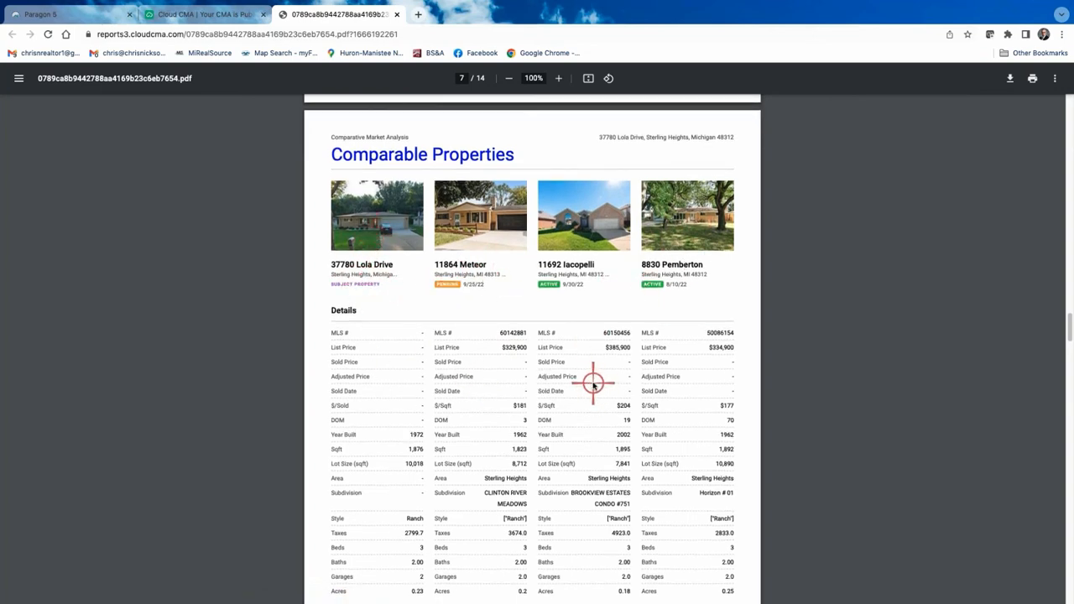
scroll(479, 388, "down", 6)
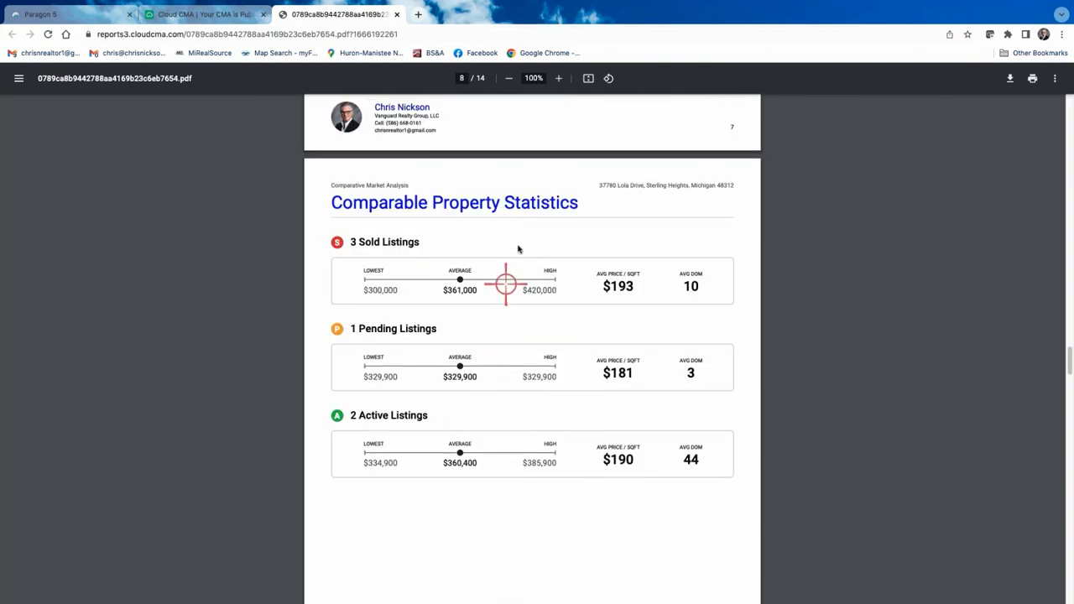
scroll(512, 248, "up", 6)
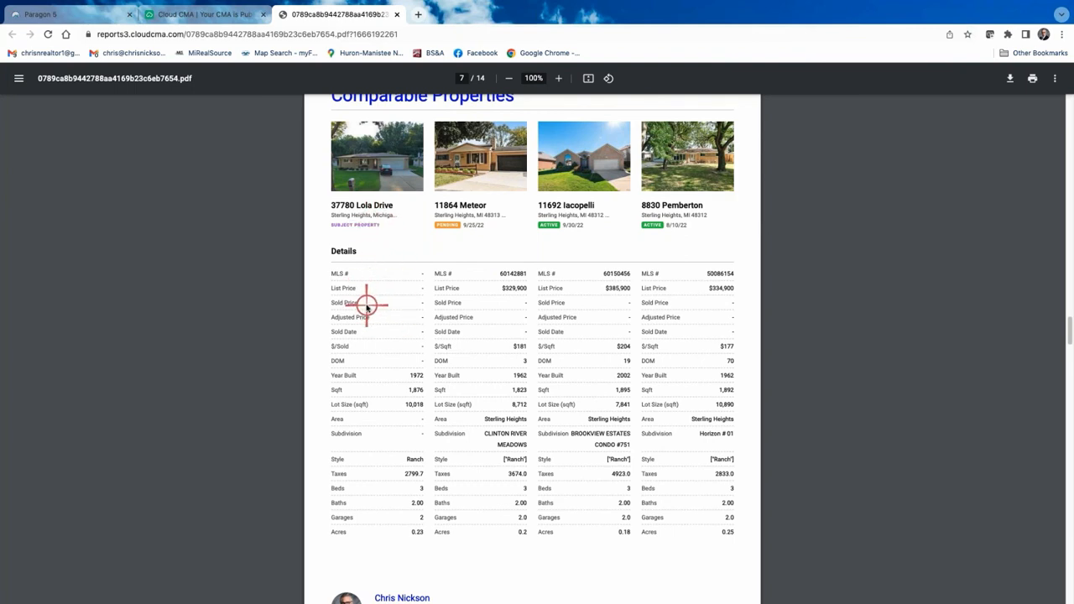
scroll(599, 403, "down", 1)
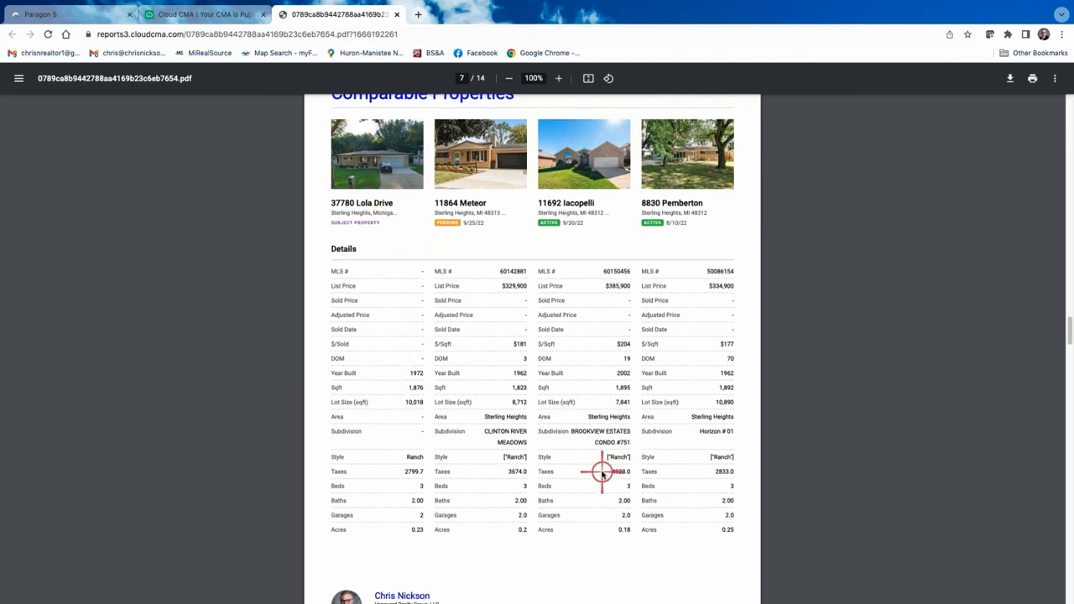
scroll(582, 412, "down", 3)
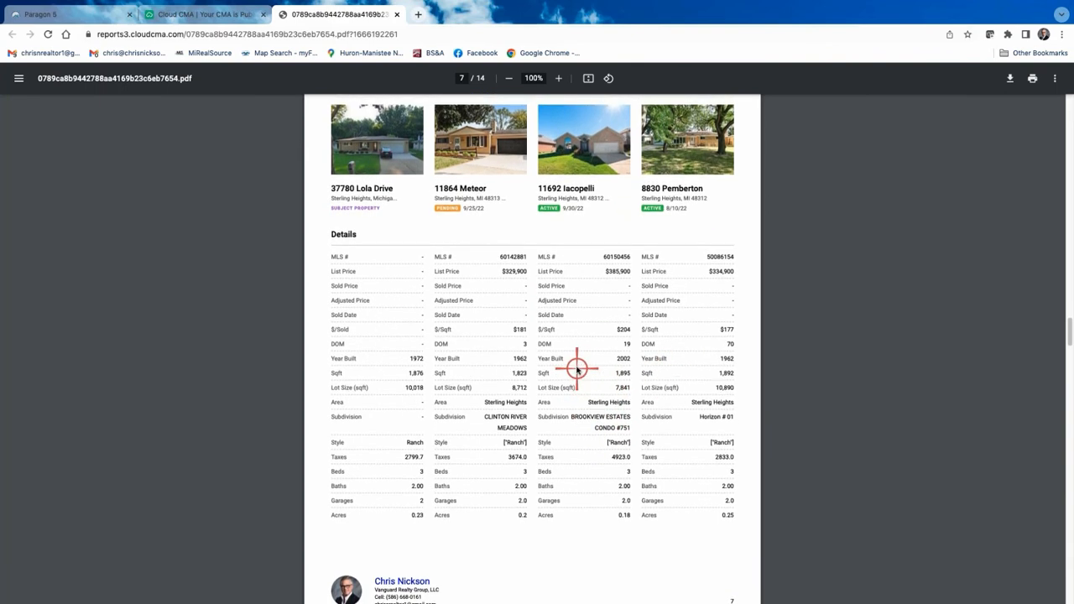
scroll(576, 356, "up", 5)
scroll(576, 356, "up", 6)
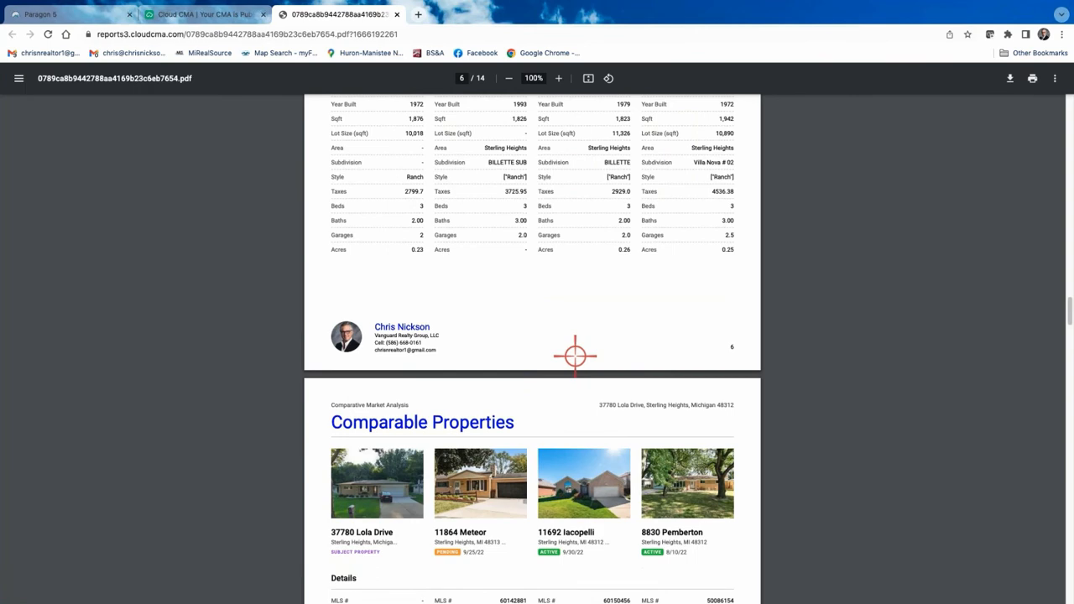
scroll(575, 356, "down", 10)
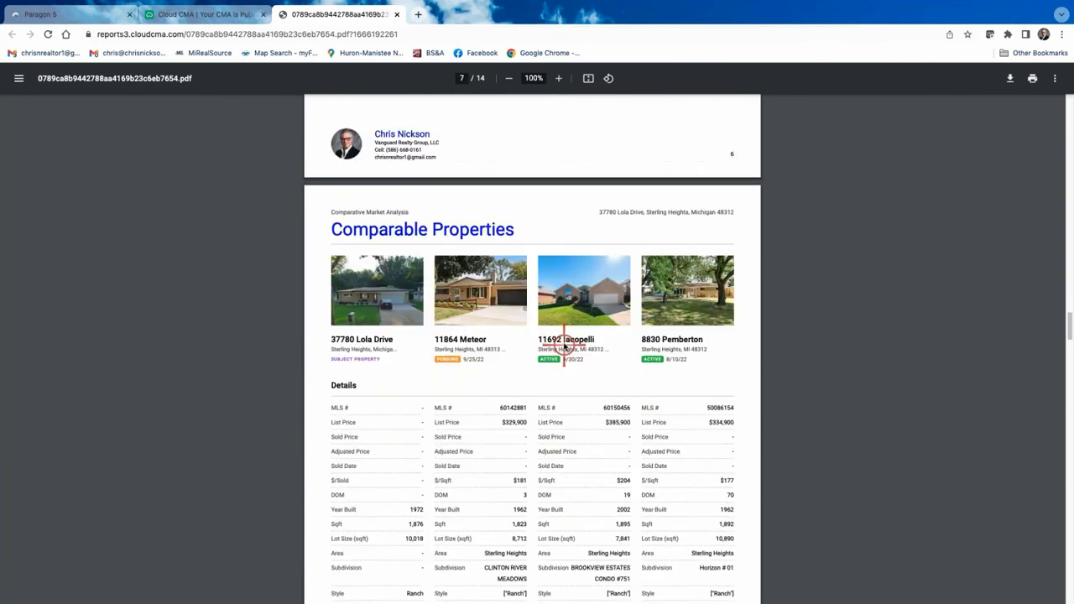
scroll(564, 343, "down", 12)
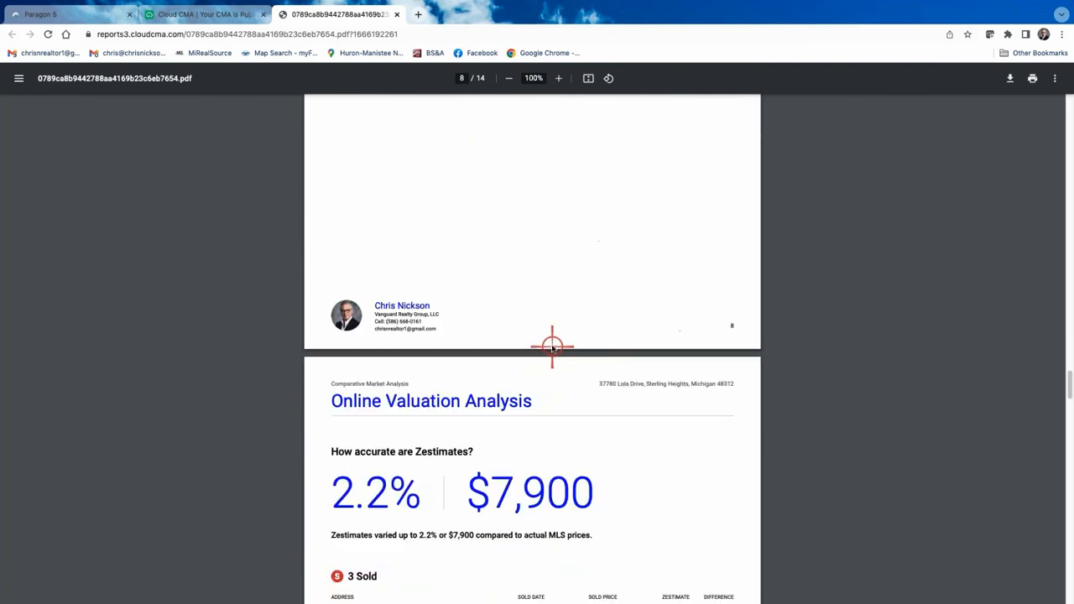
scroll(552, 345, "down", 4)
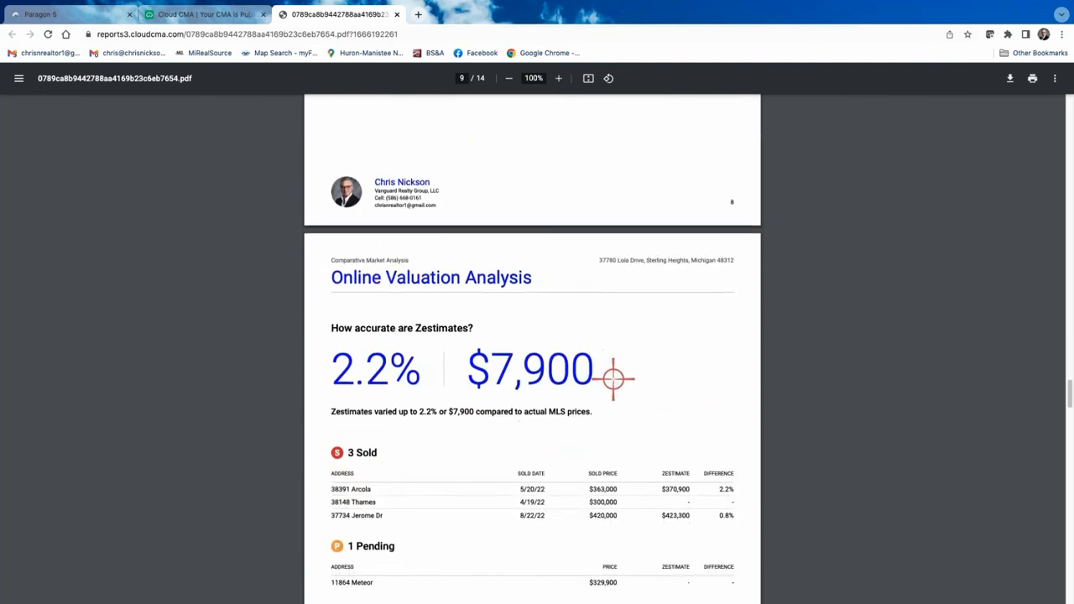
scroll(372, 232, "down", 2)
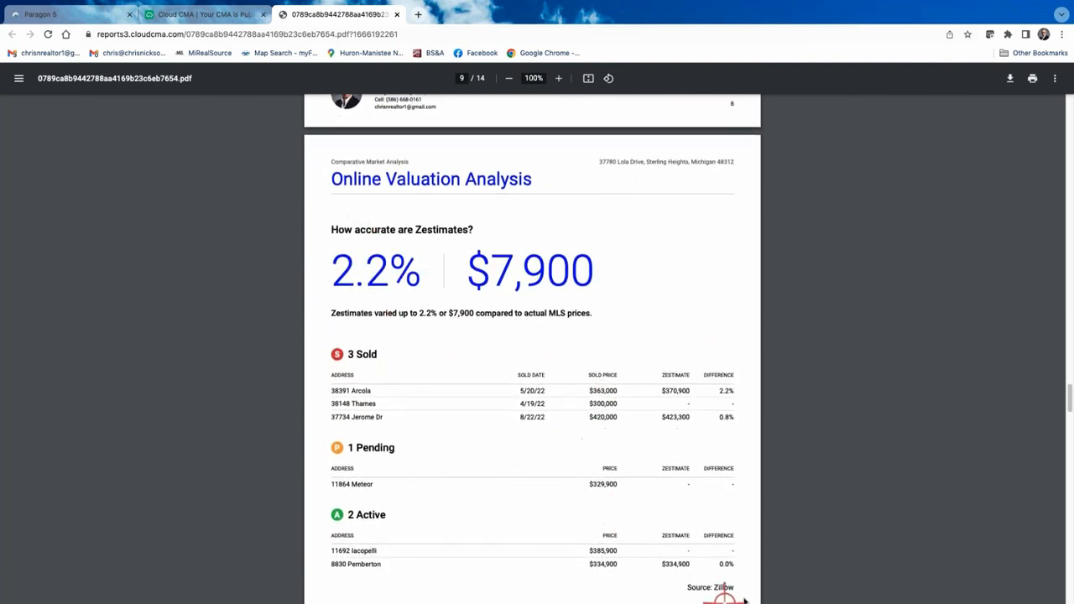
scroll(558, 475, "down", 7)
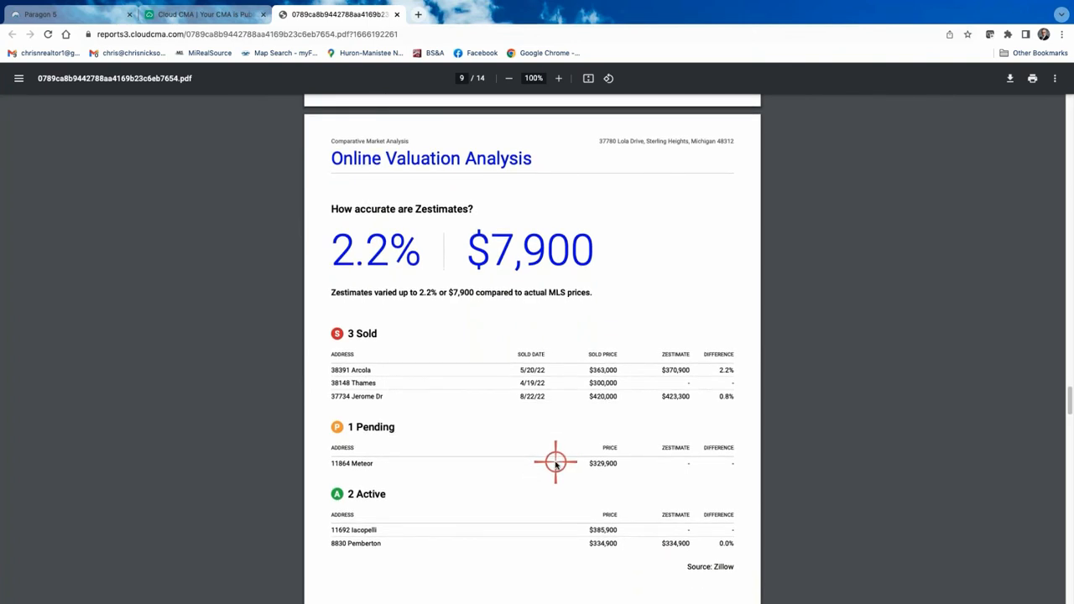
scroll(555, 462, "down", 8)
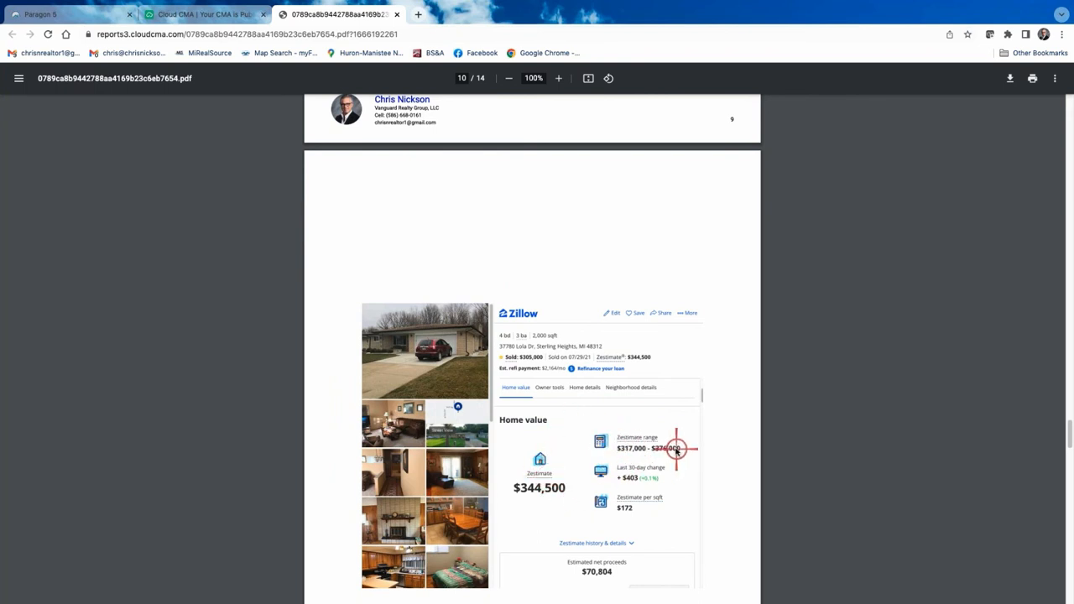
scroll(655, 445, "up", 6)
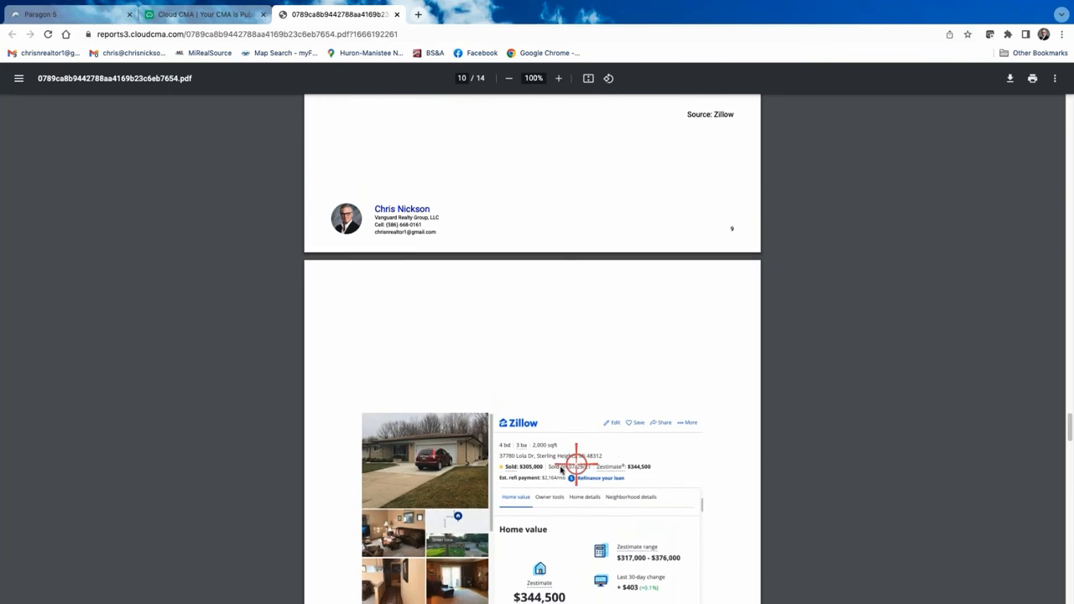
scroll(556, 470, "up", 10)
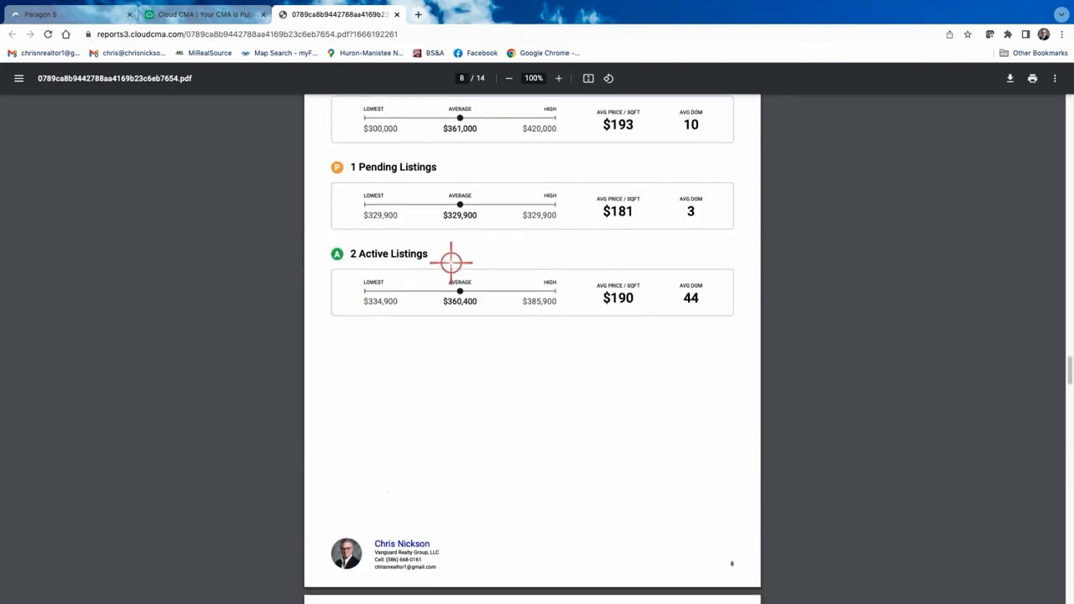
scroll(562, 494, "up", 5)
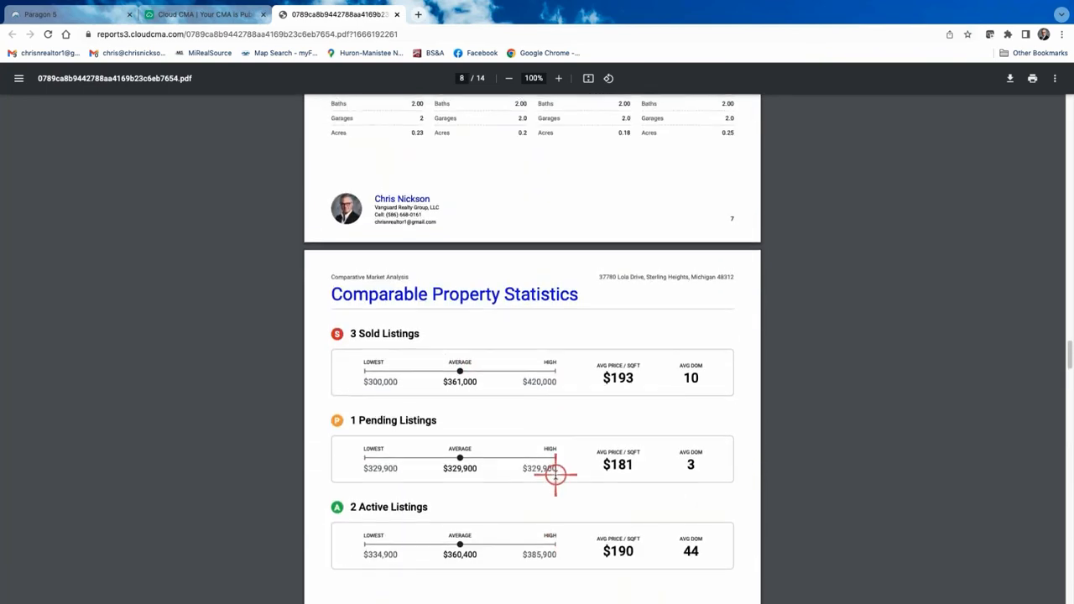
scroll(557, 478, "up", 6)
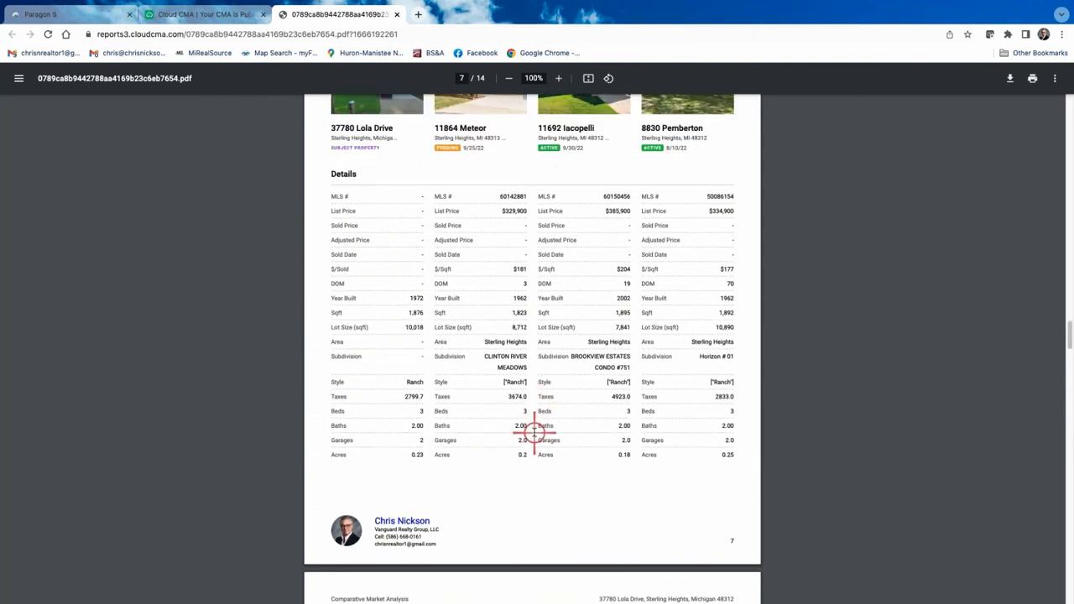
scroll(617, 427, "down", 5)
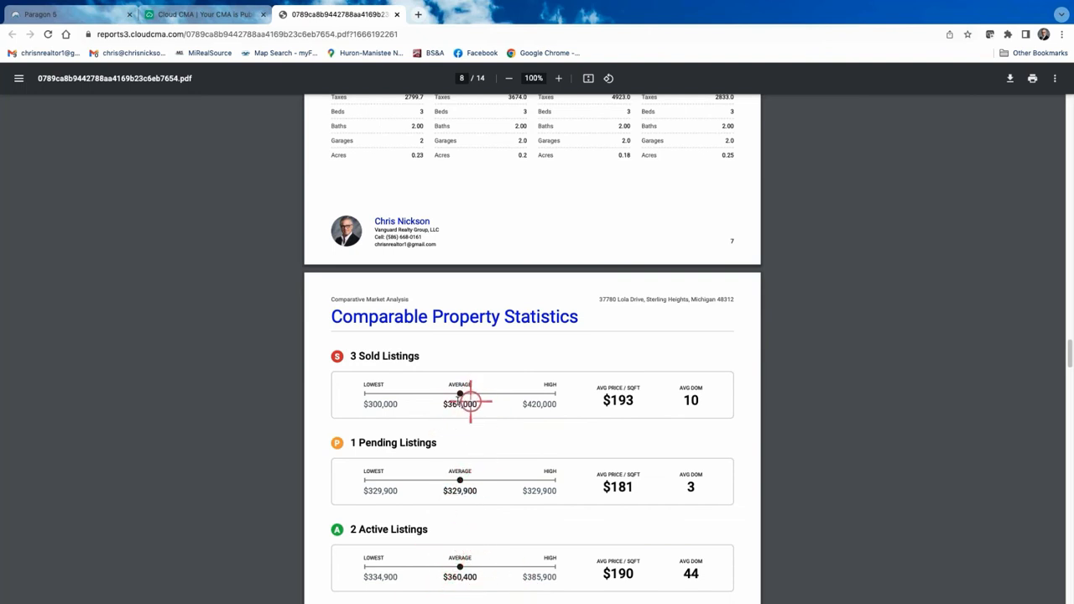
scroll(465, 428, "up", 3)
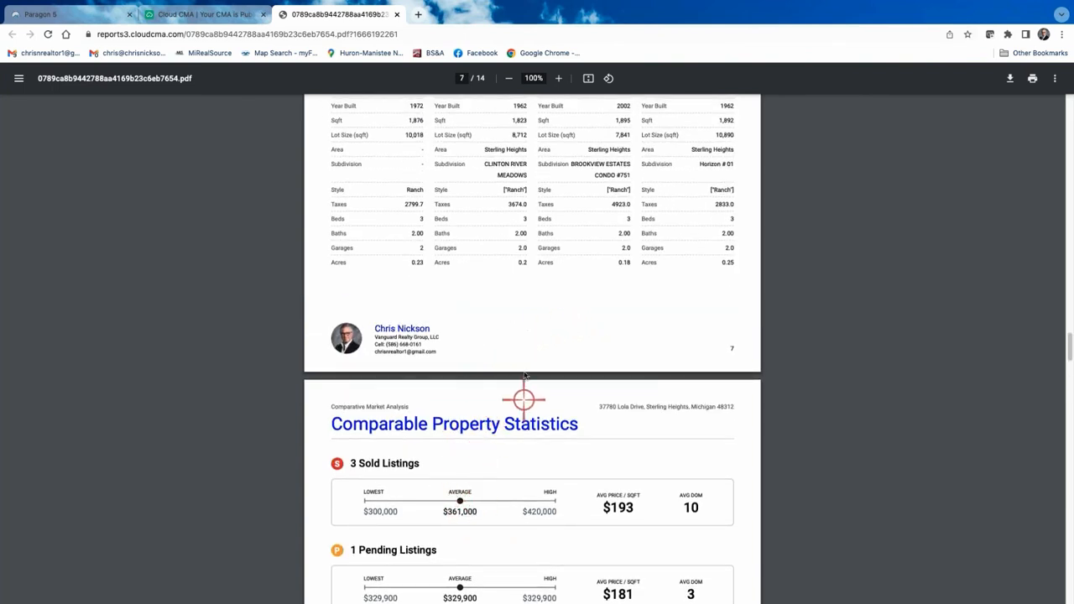
scroll(523, 370, "down", 1)
scroll(523, 361, "up", 4)
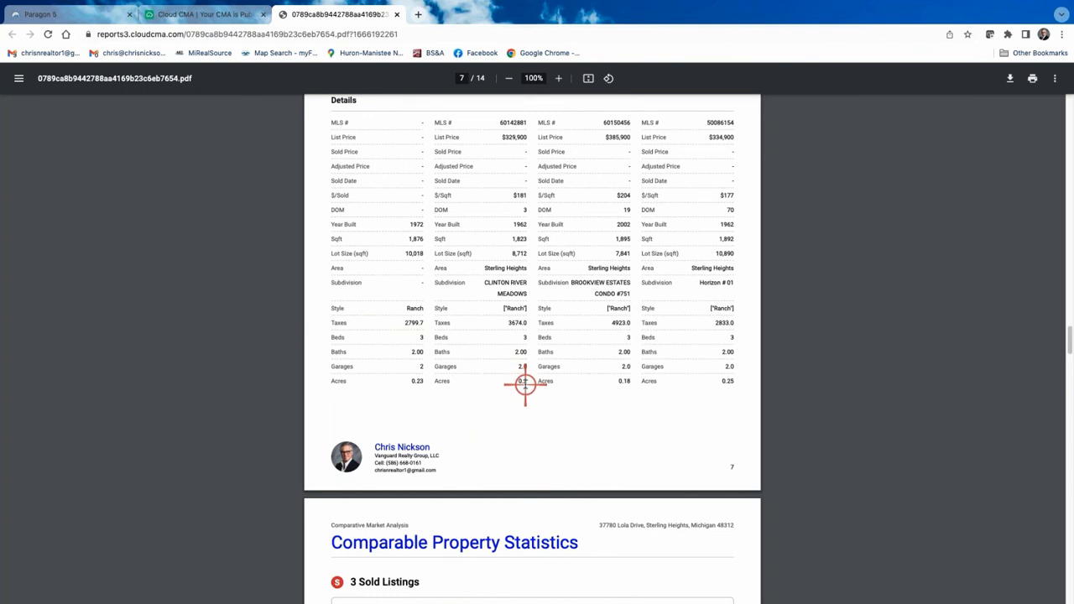
scroll(491, 436, "down", 3)
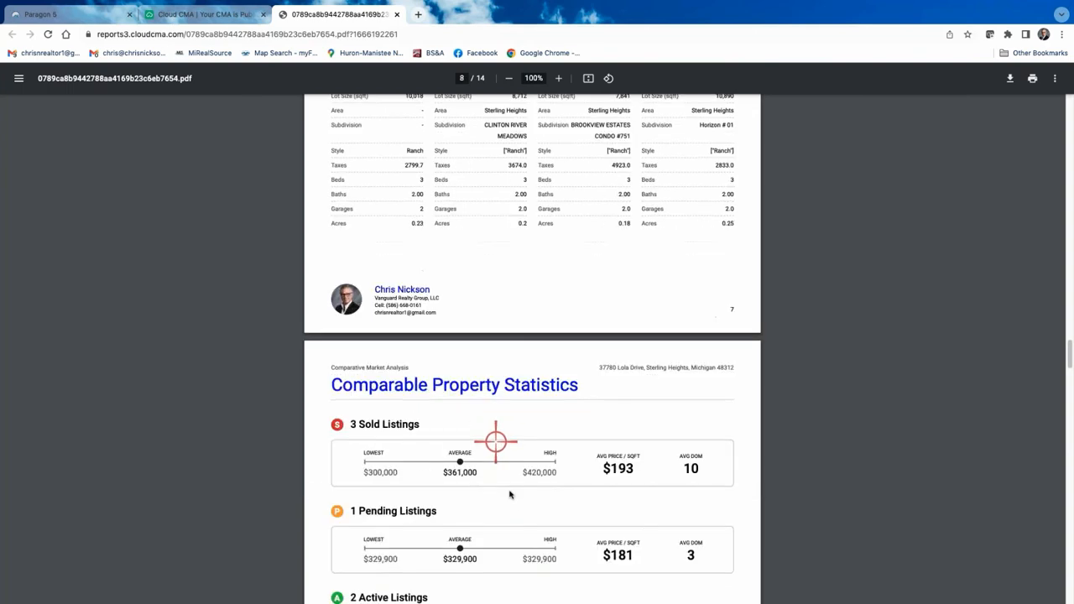
scroll(489, 467, "down", 1)
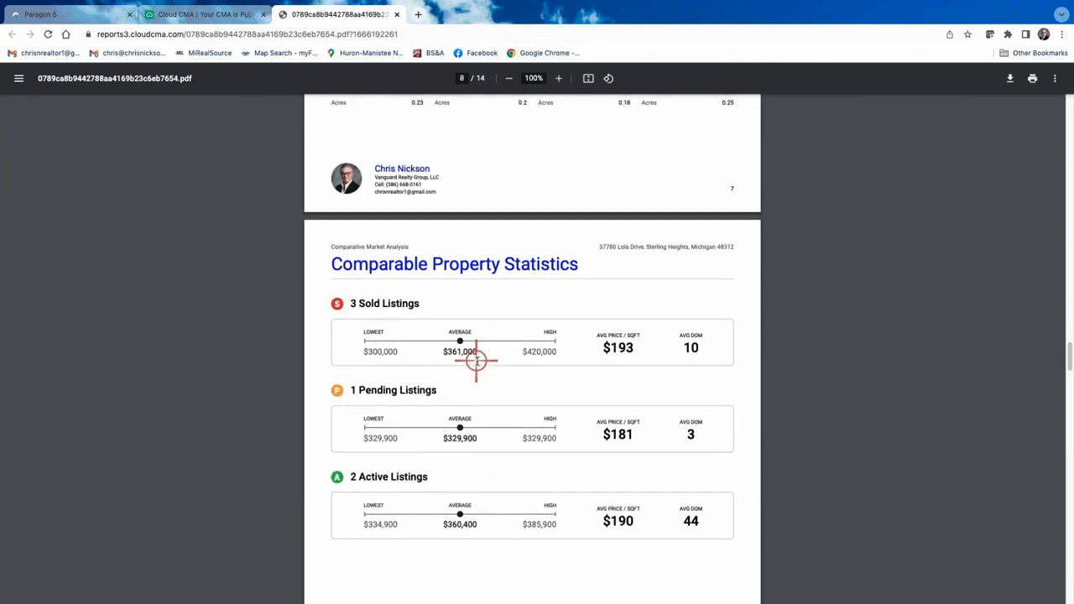
scroll(477, 359, "up", 2)
scroll(478, 358, "up", 10)
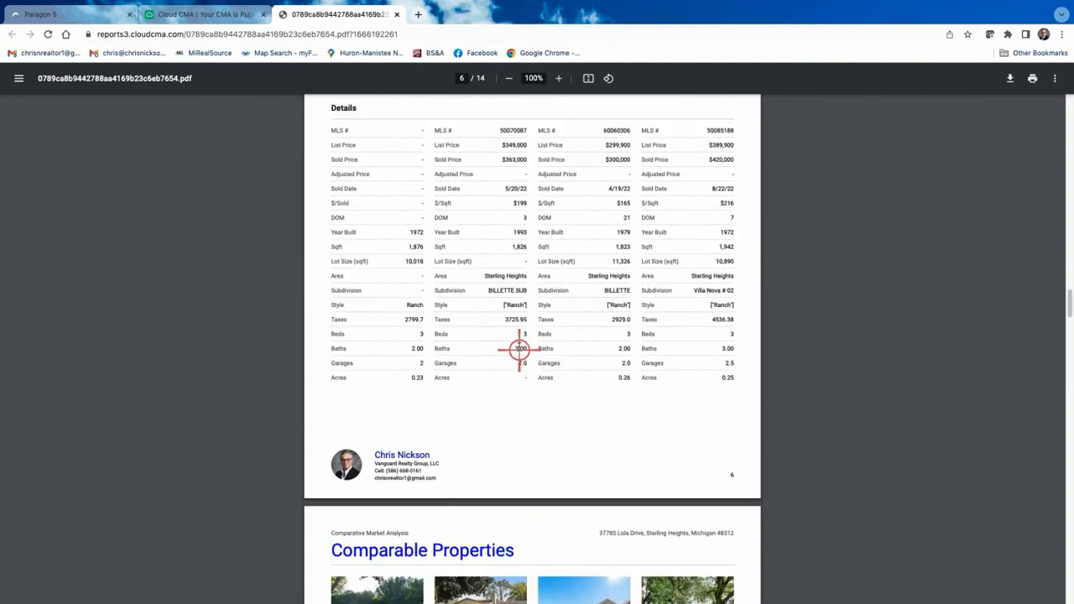
scroll(519, 349, "up", 1)
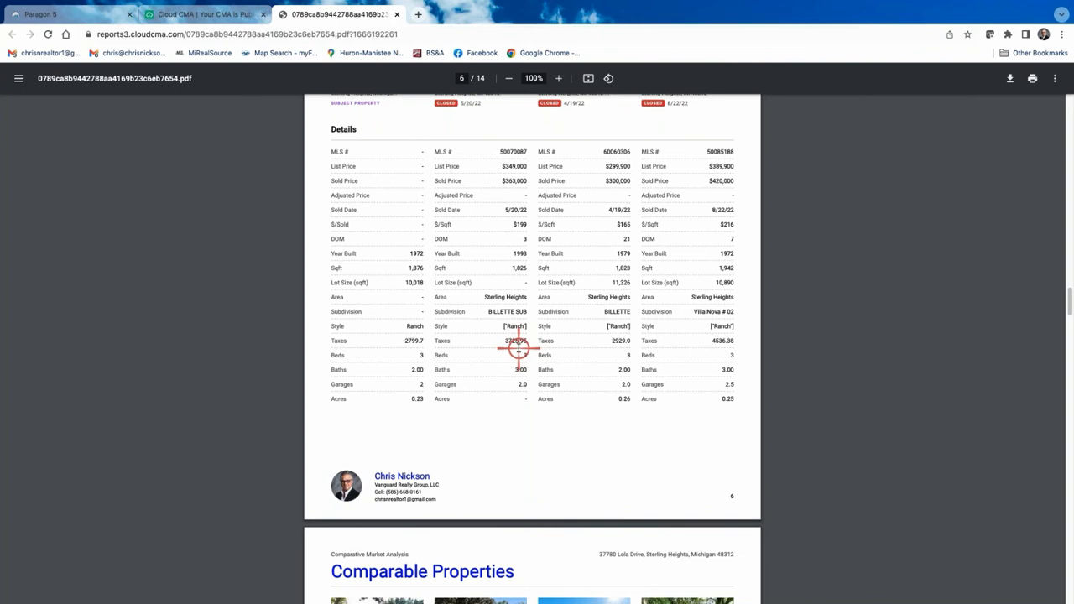
scroll(575, 404, "down", 10)
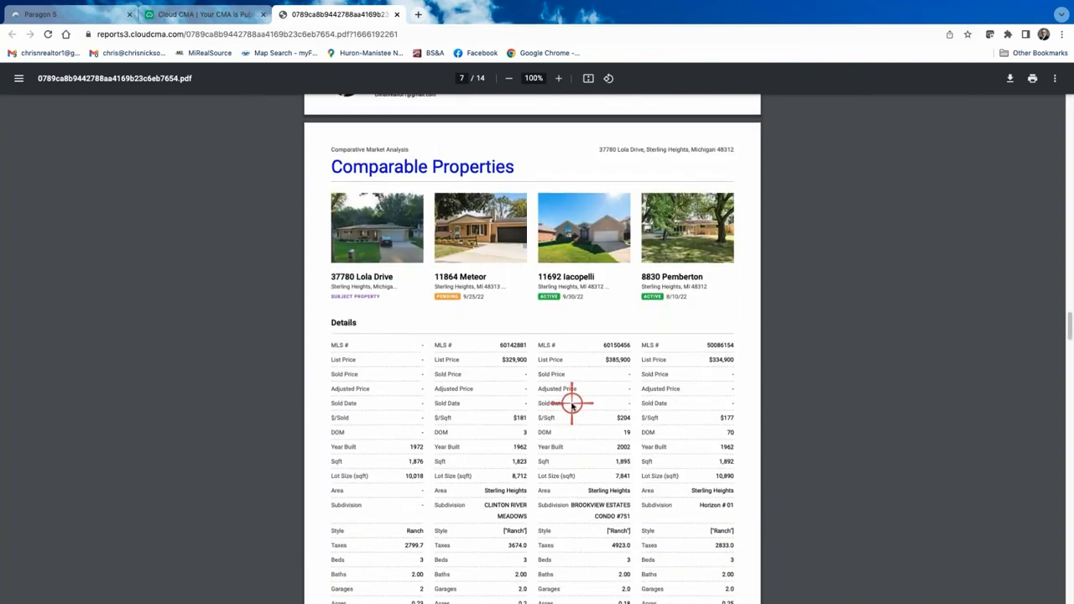
scroll(572, 404, "down", 12)
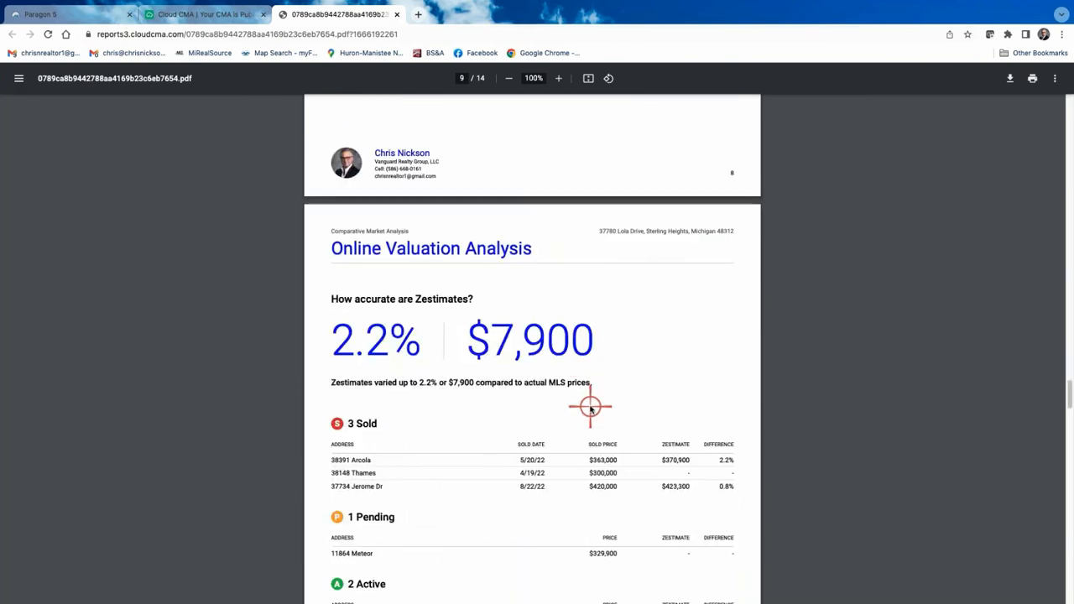
scroll(591, 408, "down", 12)
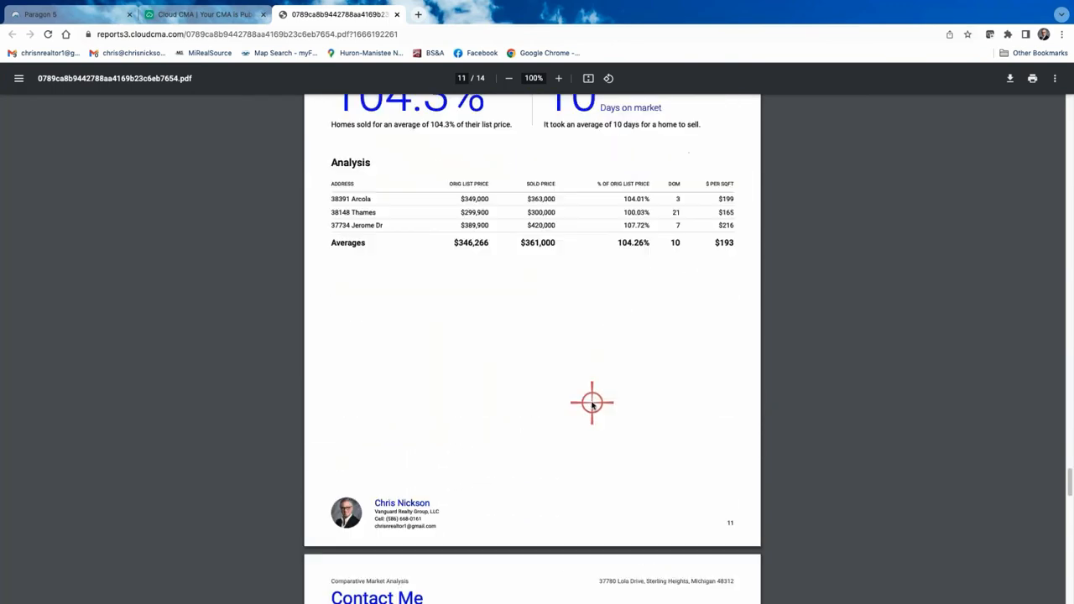
scroll(591, 404, "down", 8)
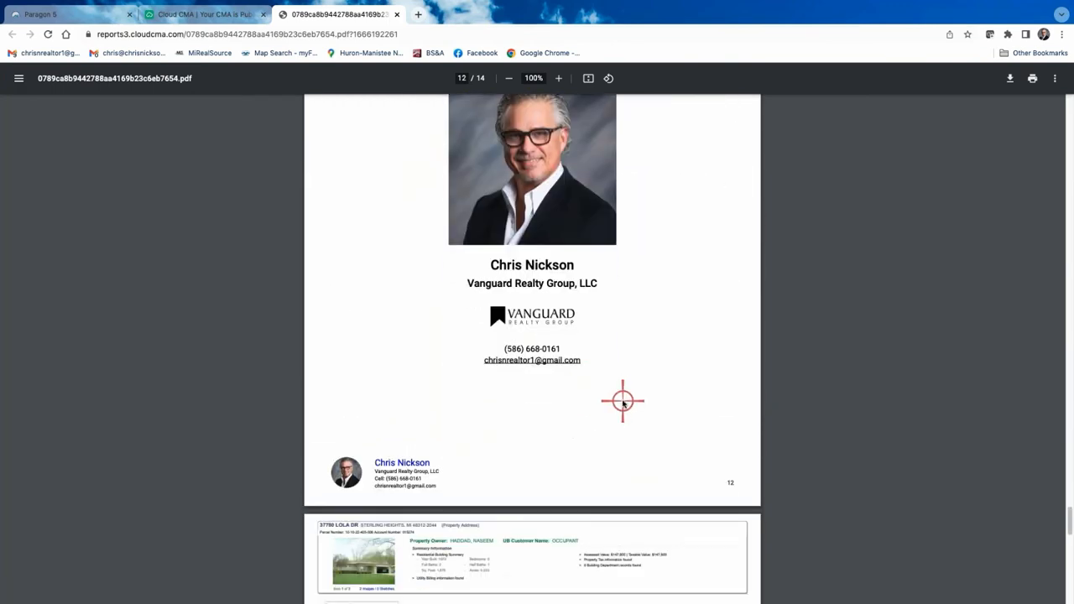
scroll(623, 403, "down", 5)
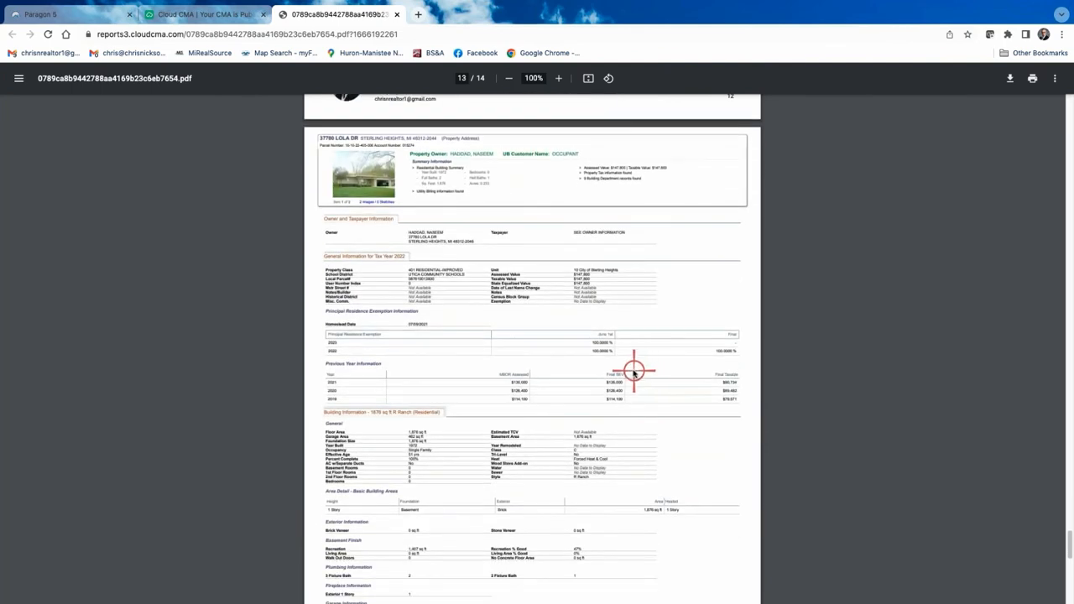
scroll(634, 372, "down", 1)
scroll(634, 370, "up", 2)
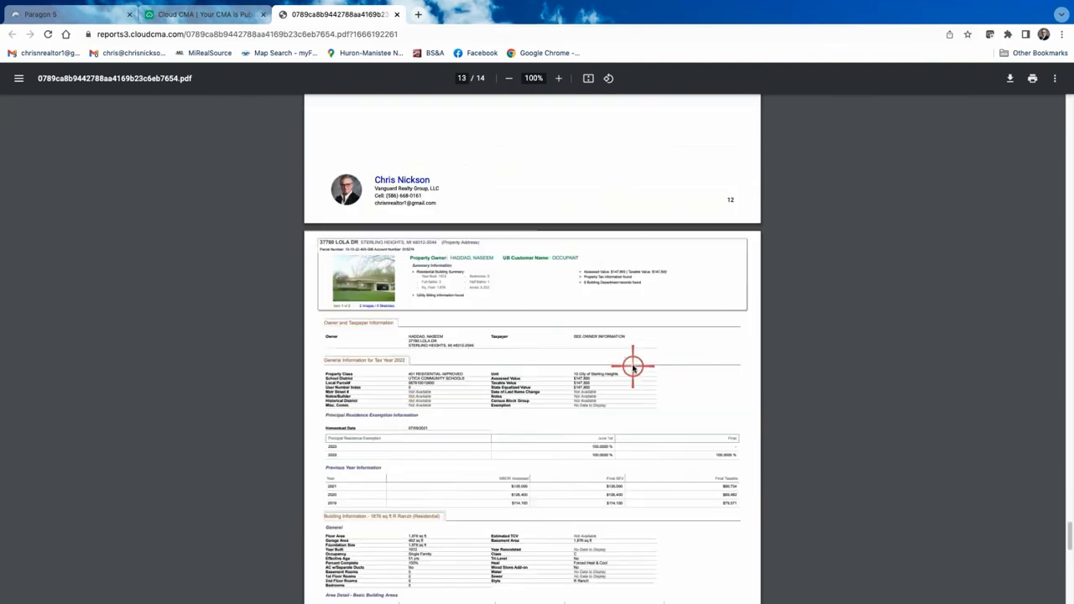
scroll(634, 366, "up", 20)
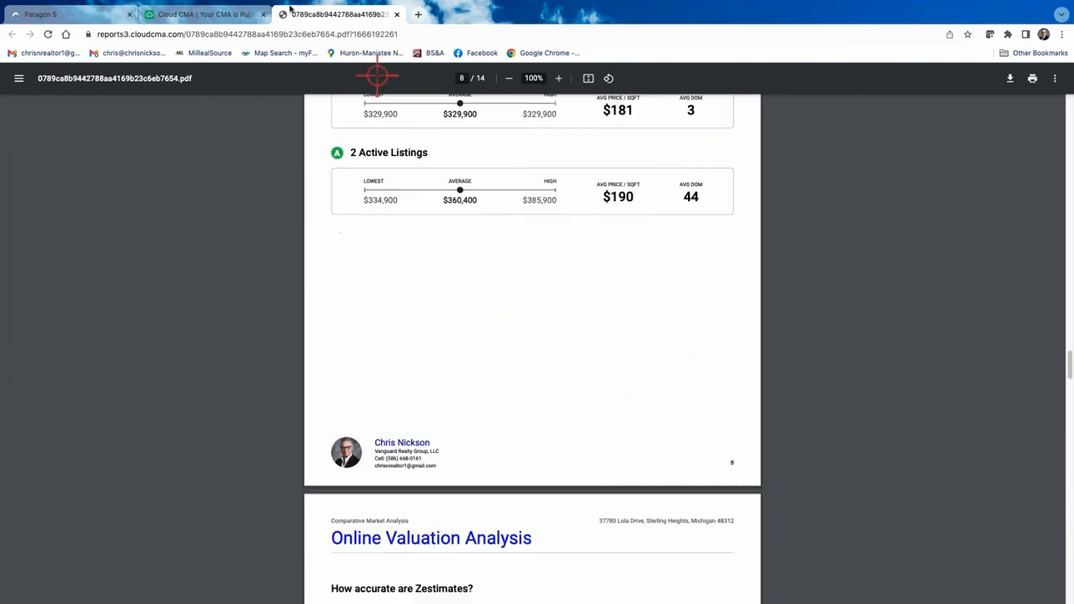
left_click(215, 15)
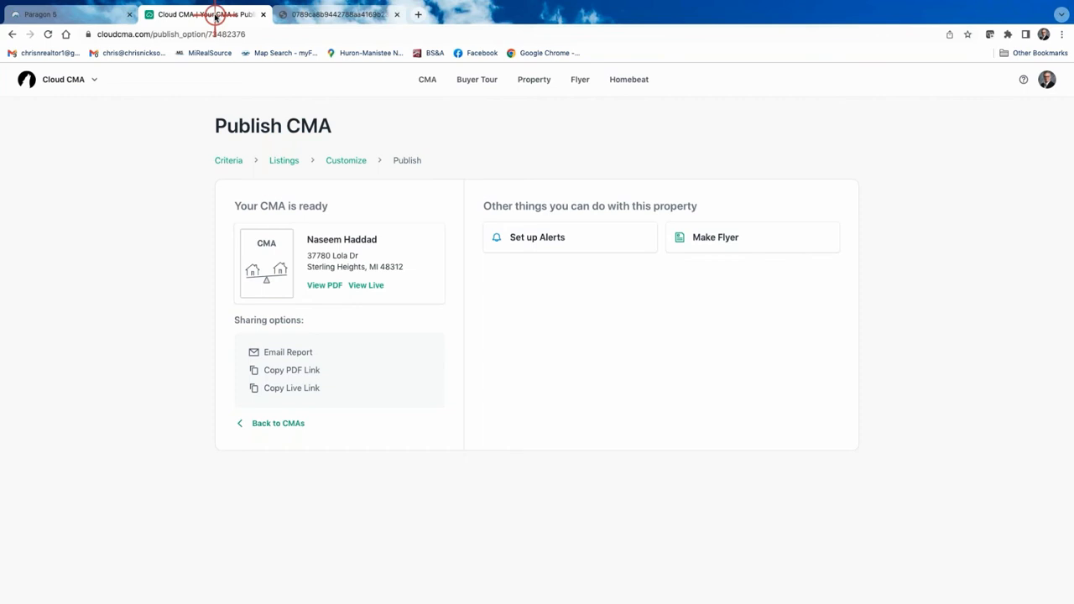
left_click(366, 286)
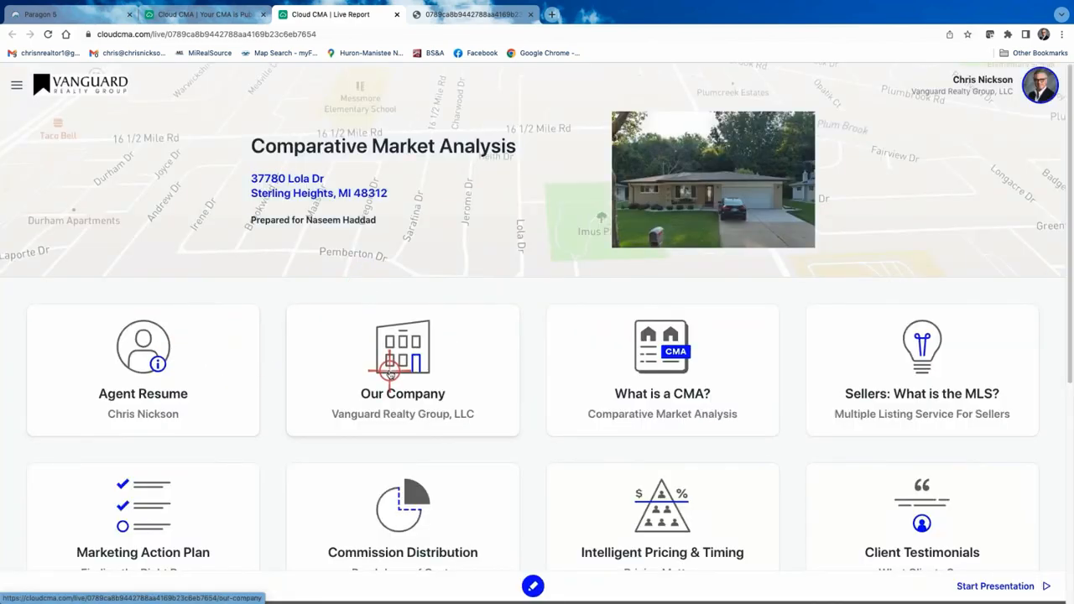
scroll(386, 378, "down", 3)
scroll(611, 373, "down", 3)
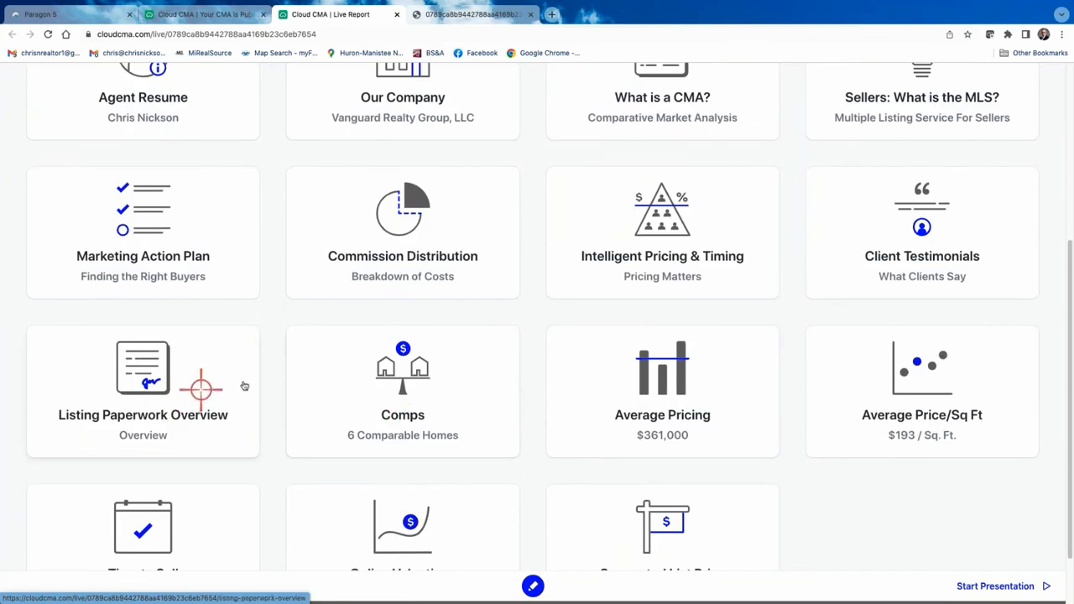
scroll(383, 392, "down", 1)
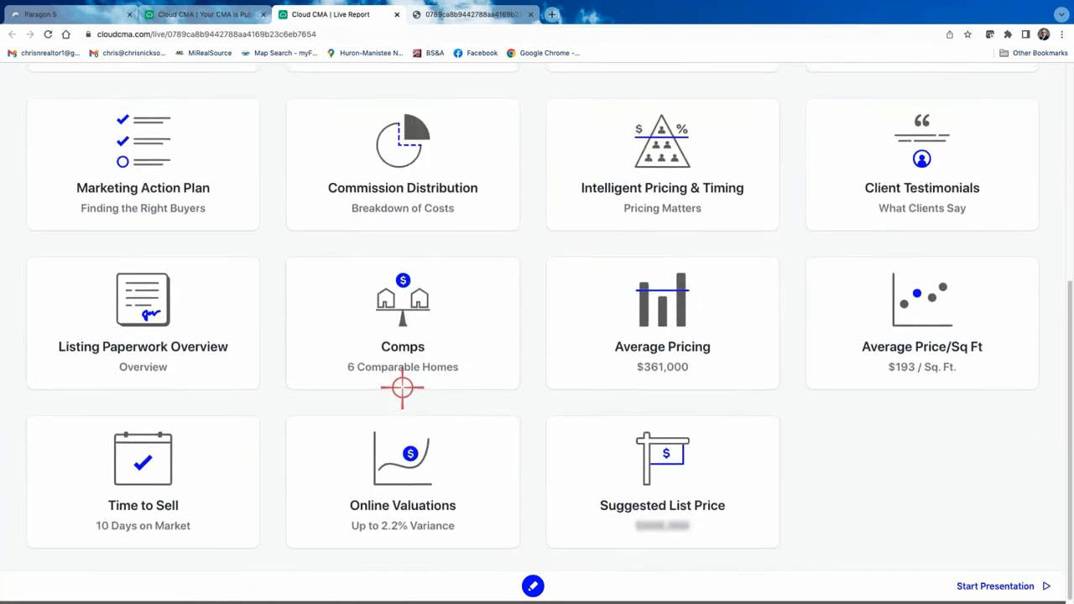
scroll(629, 396, "up", 5)
scroll(657, 386, "up", 2)
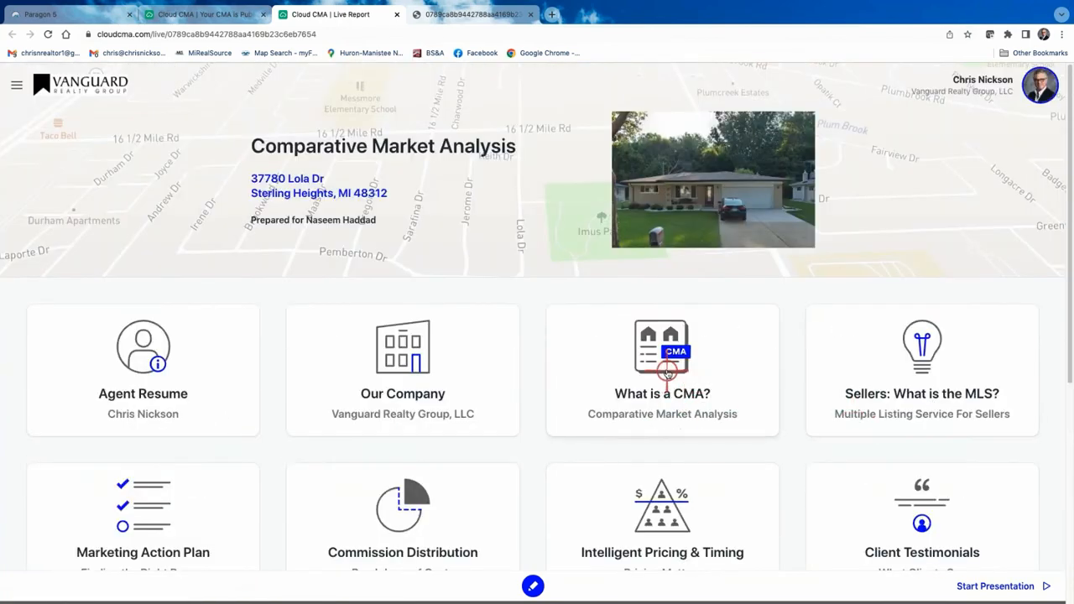
View the What is a CMA? and Sellers: What is the MLS? sections, then close the live report.
left_click(671, 366)
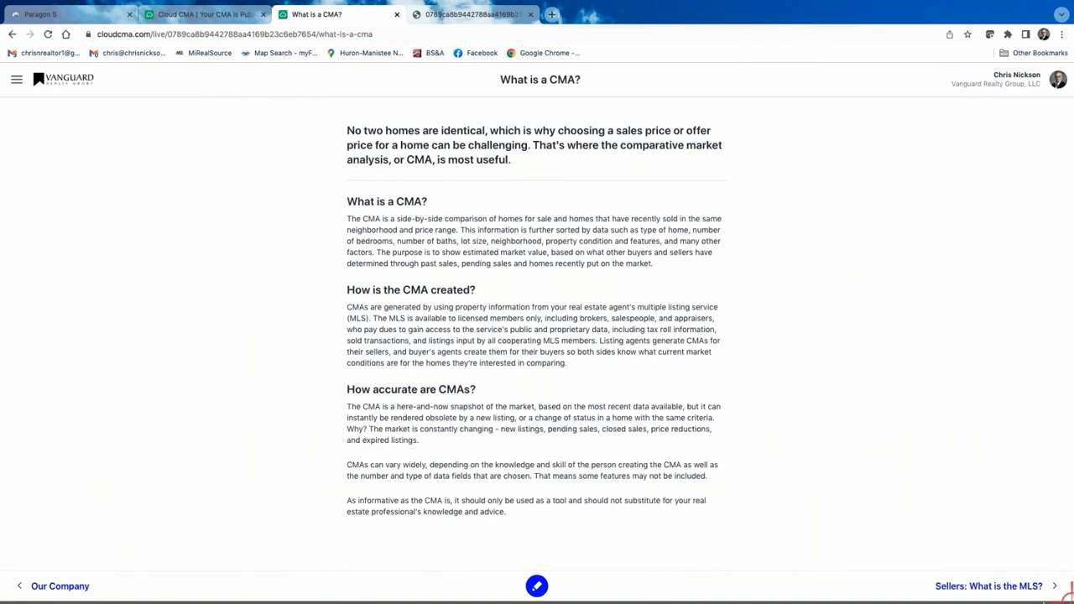
left_click(999, 586)
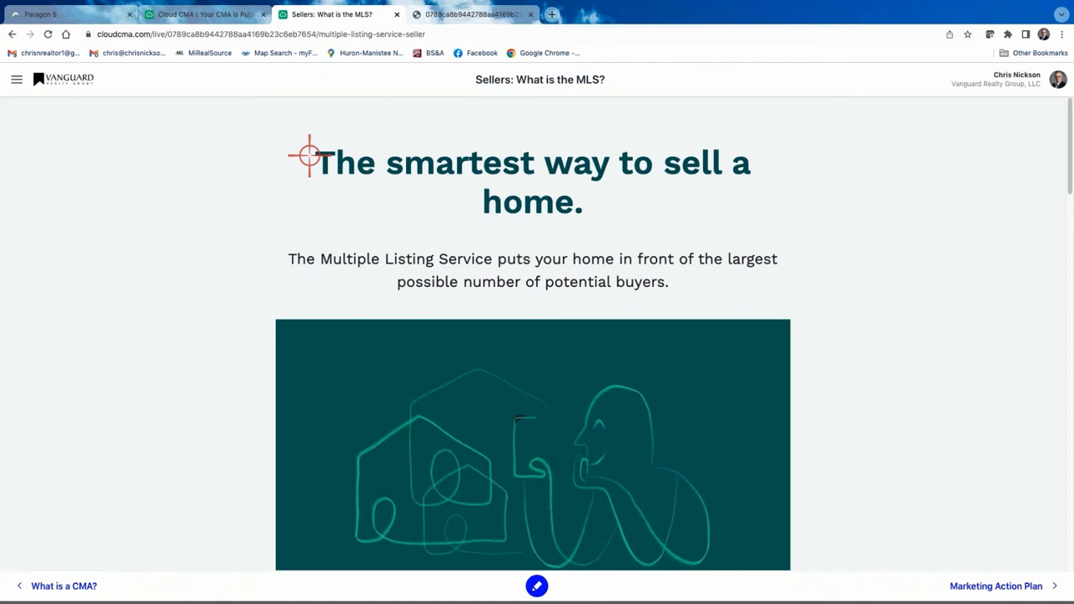
left_click(398, 15)
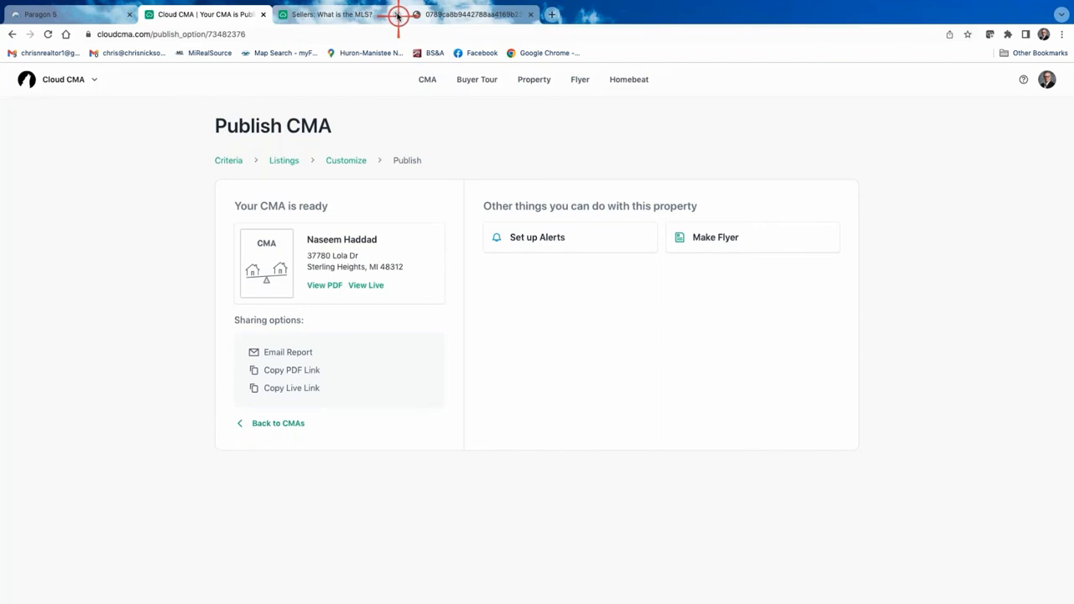
left_click(398, 15)
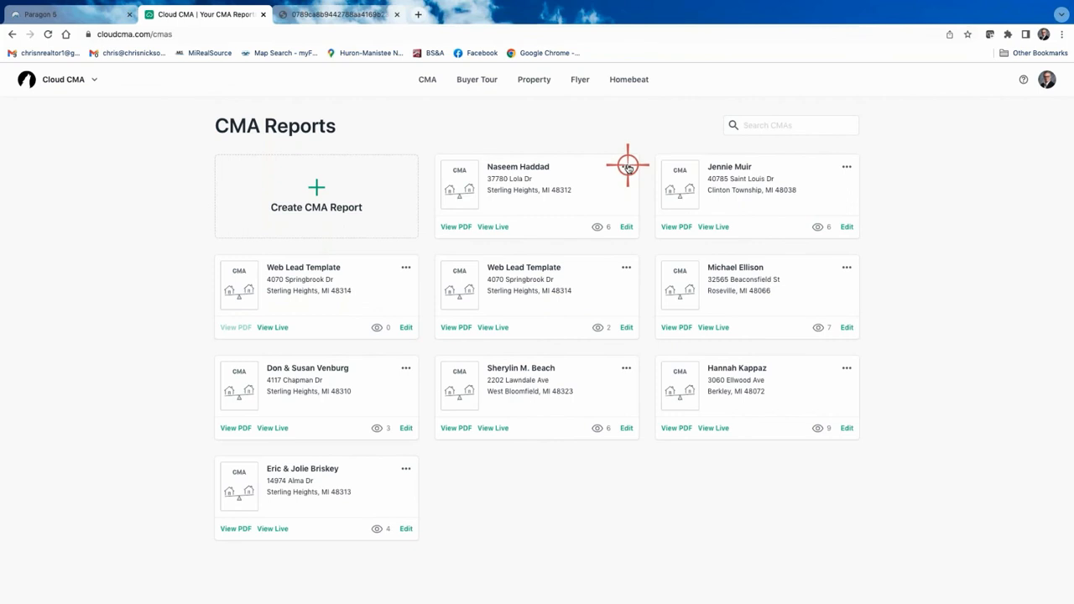
left_click(627, 166)
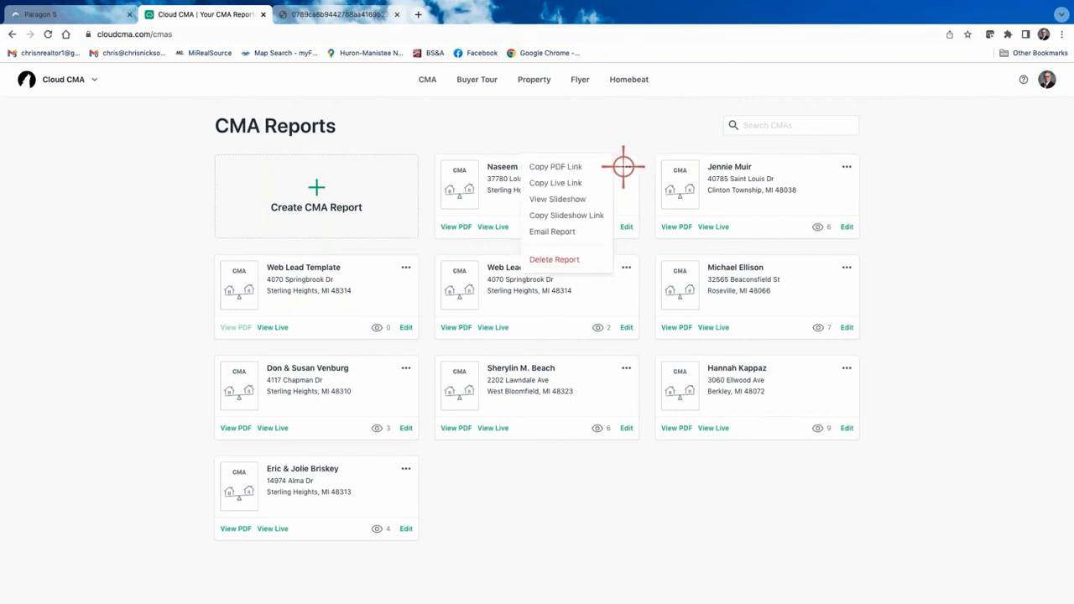
left_click(570, 200)
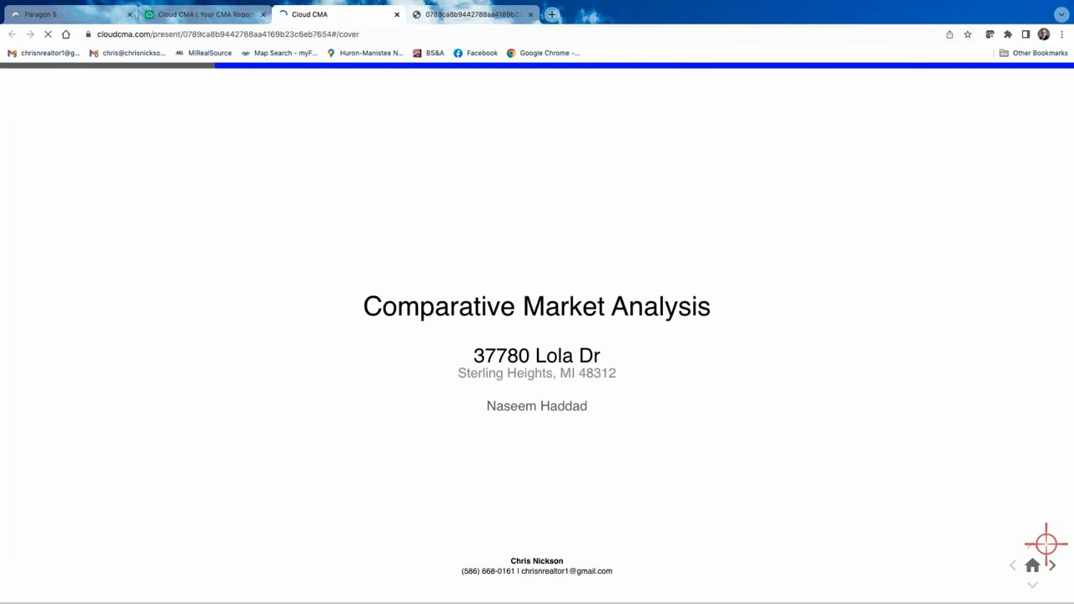
left_click(1033, 583)
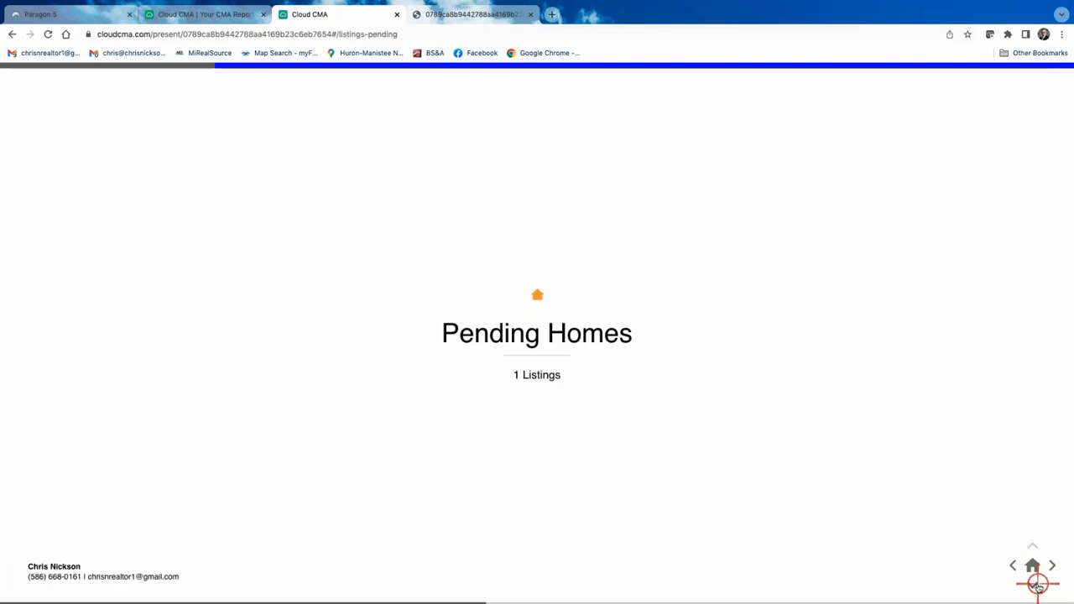
left_click(1032, 584)
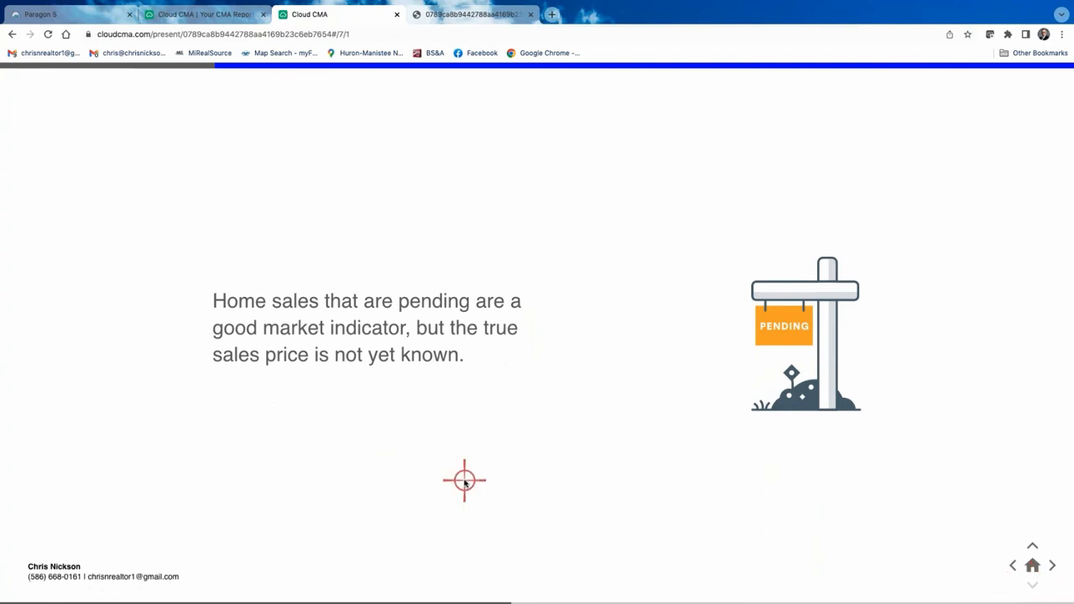
left_click(1053, 566)
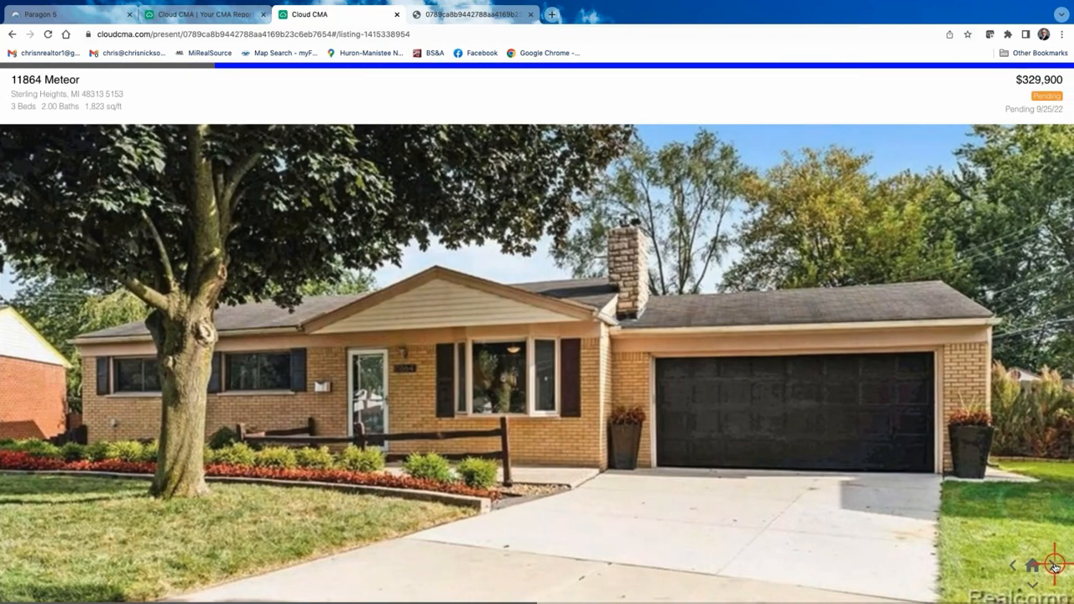
left_click(1055, 567)
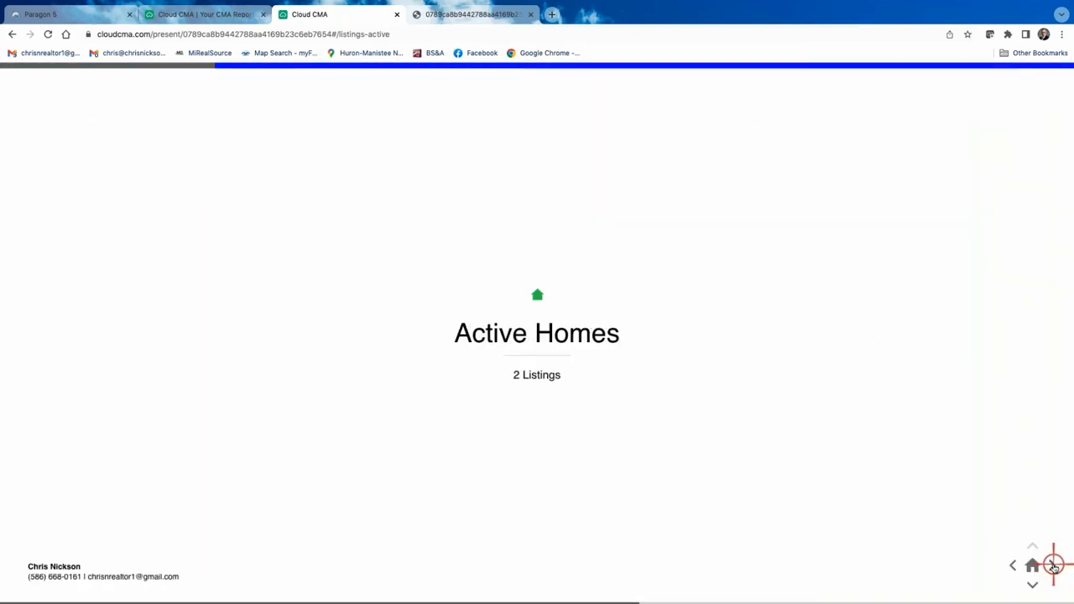
left_click(1055, 567)
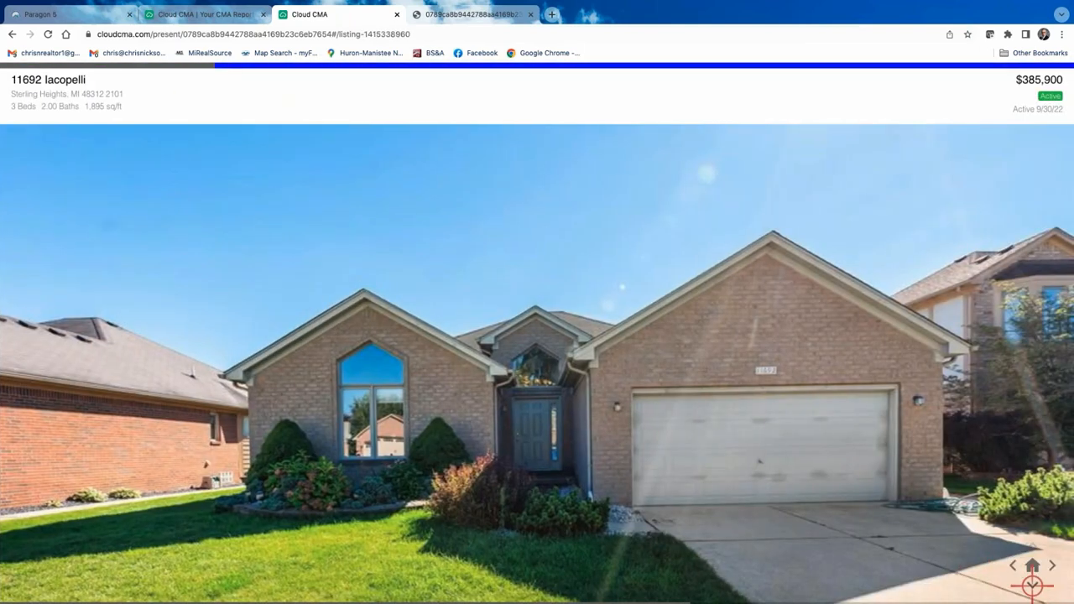
left_click(1032, 585)
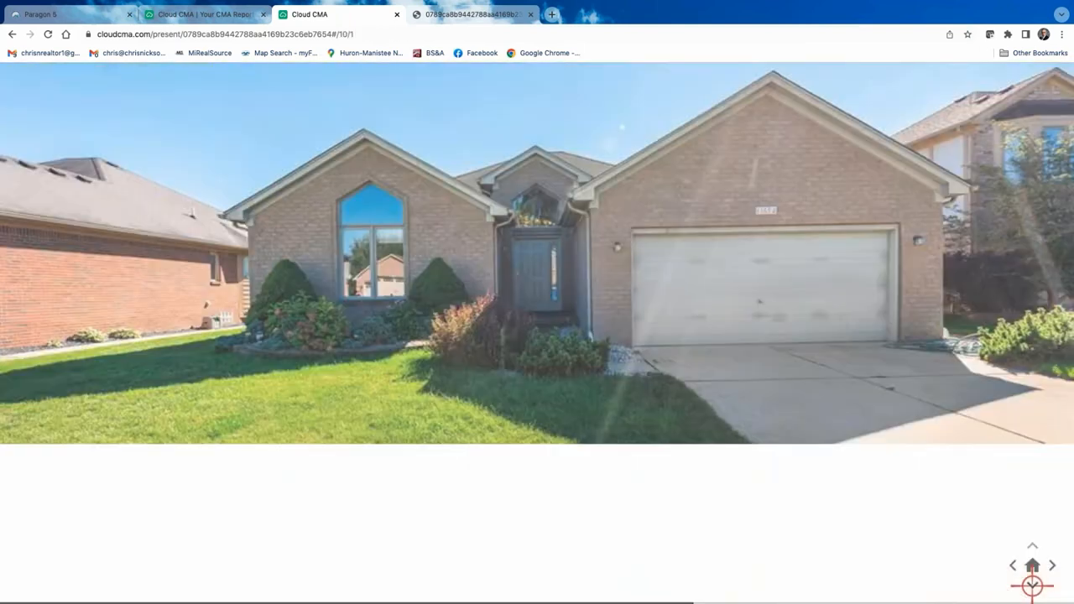
left_click(1032, 585)
left_click(1032, 585)
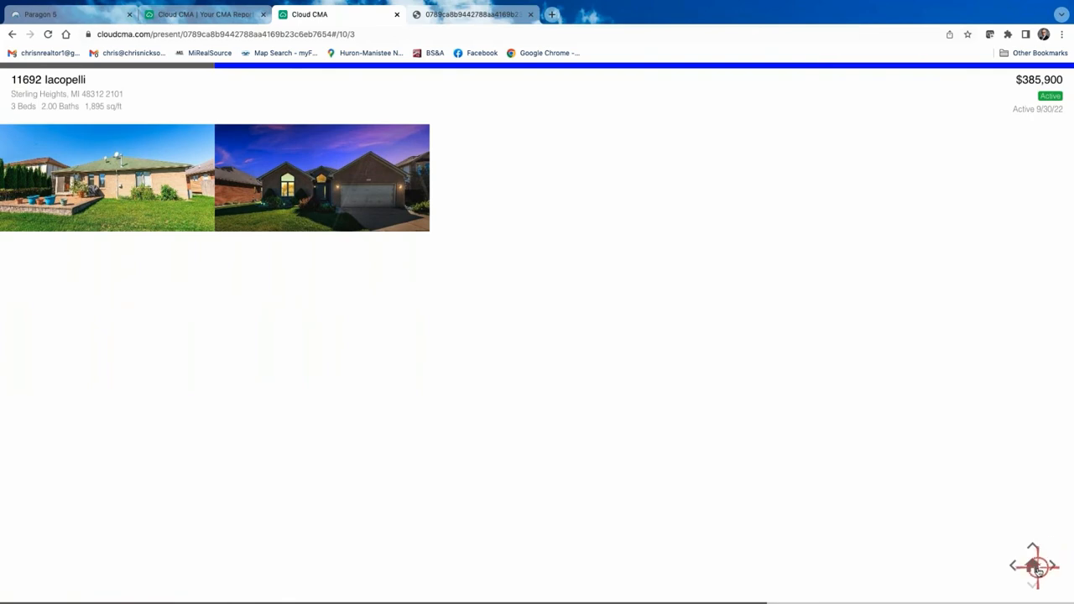
Continue past the comparables map to the first sold listing, then return to the CMA Reports tab.
left_click(1033, 566)
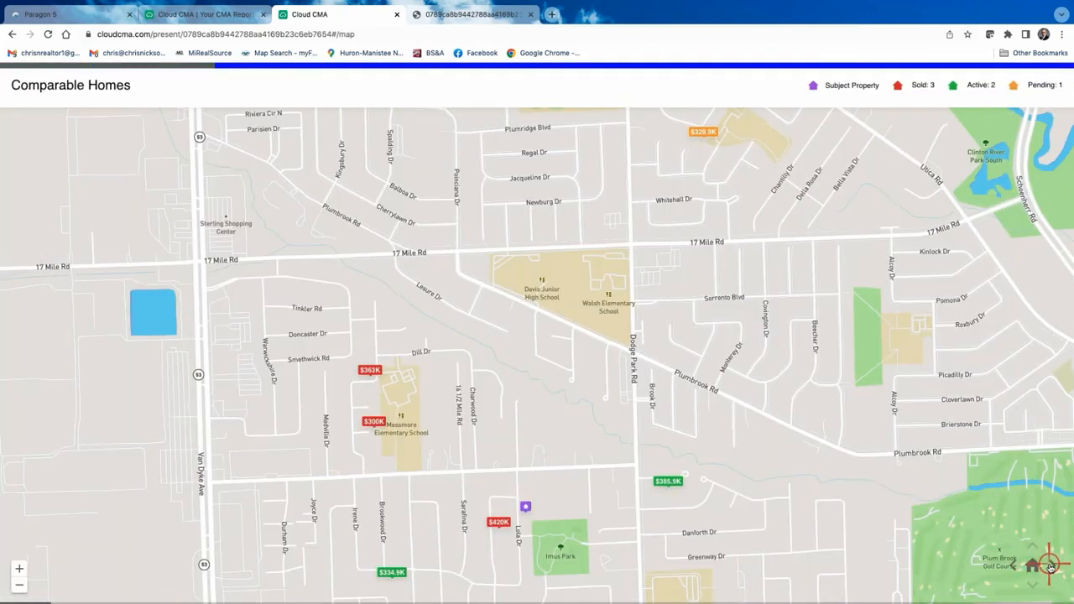
left_click(1051, 567)
left_click(1052, 566)
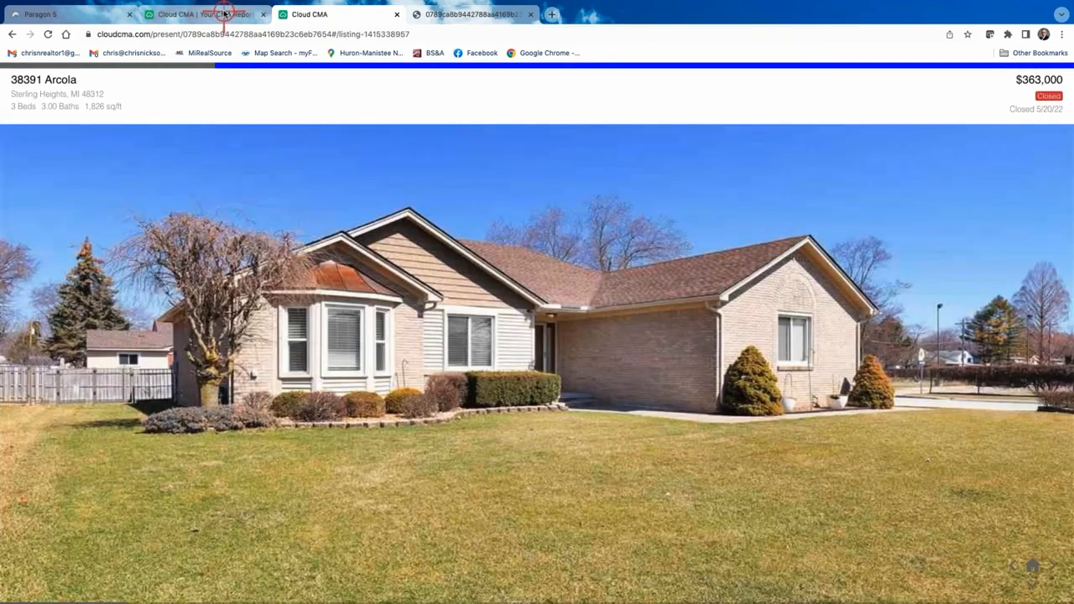
left_click(206, 15)
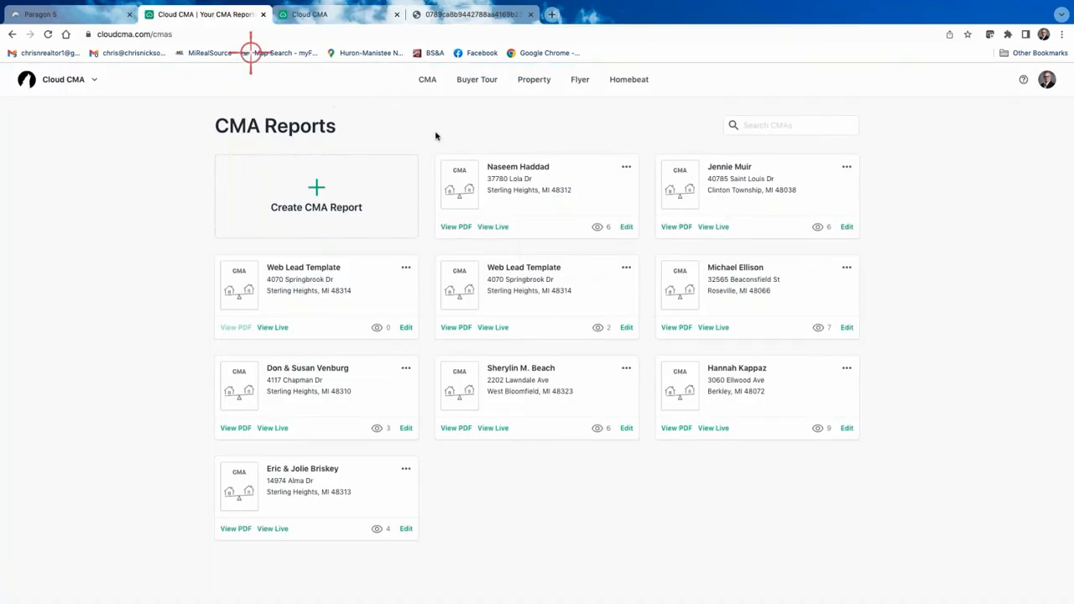
Open and dismiss the Lola Dr card's options twice, then close the slideshow and other report tabs.
left_click(626, 167)
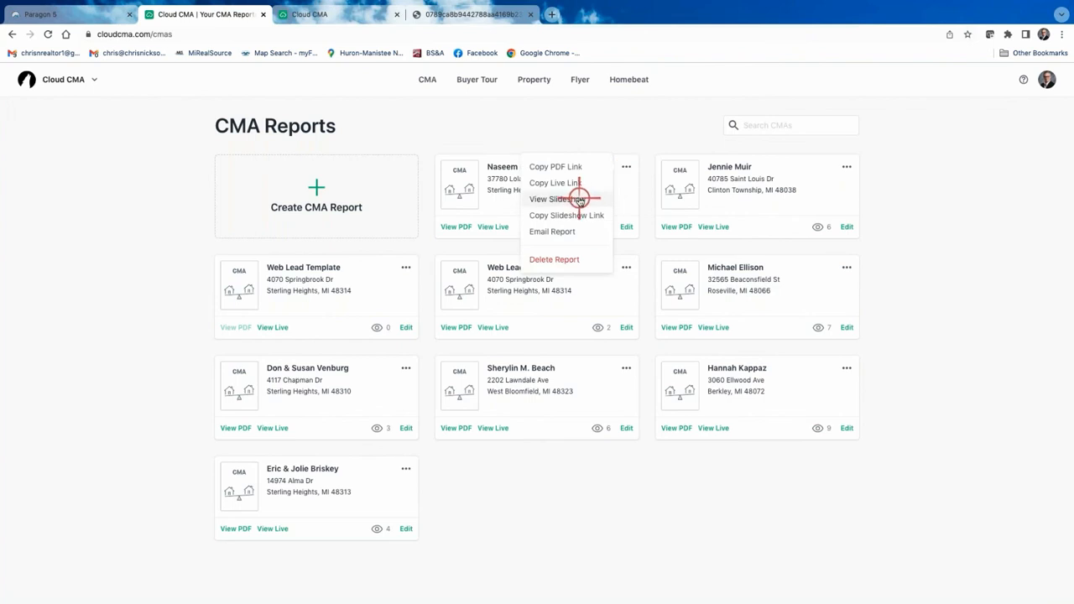
left_click(648, 120)
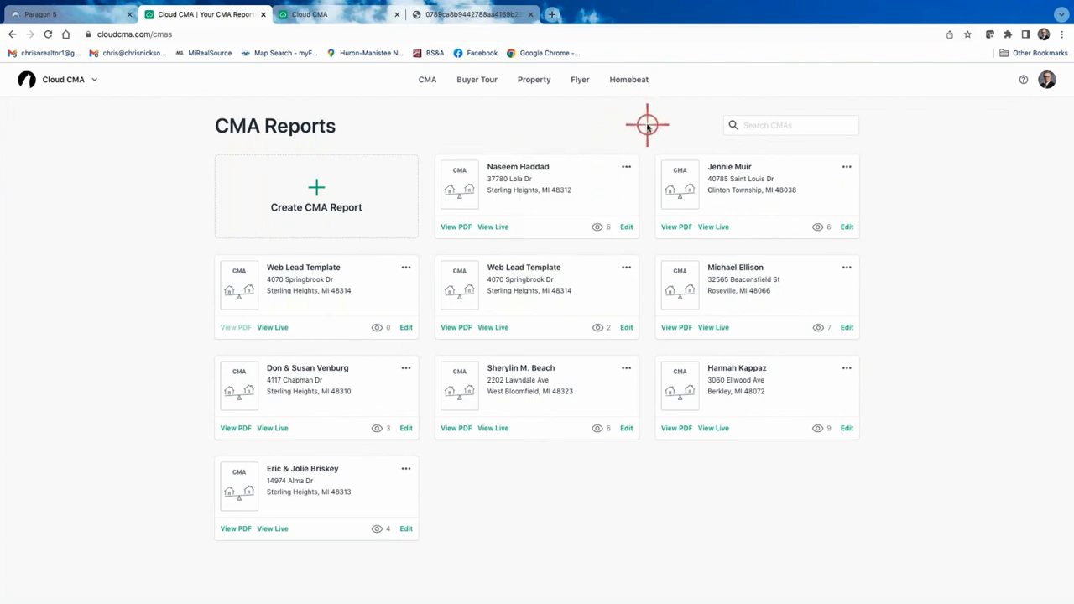
left_click(628, 166)
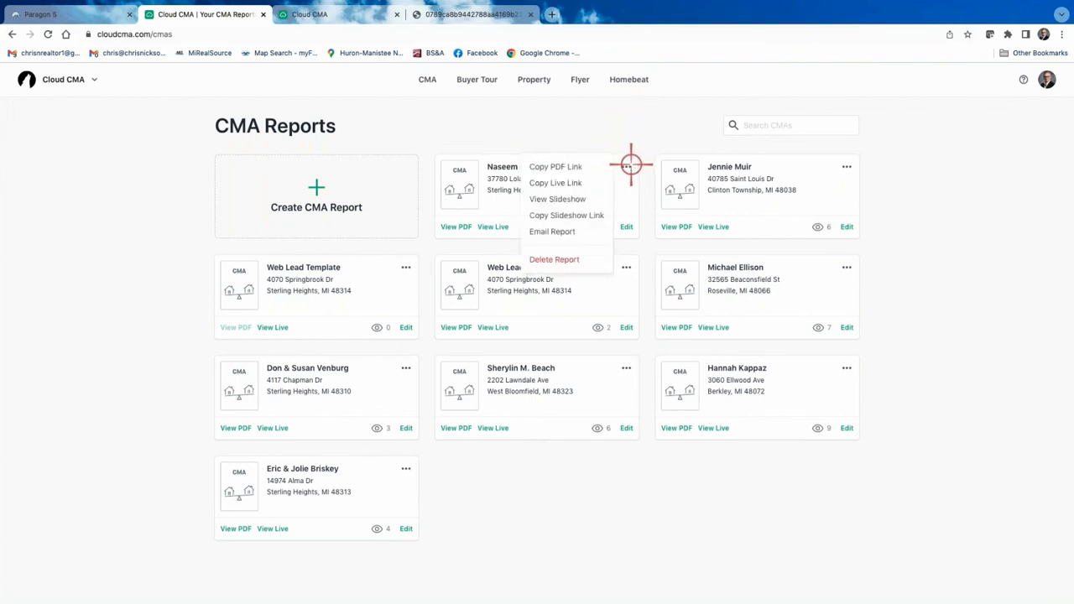
left_click(637, 121)
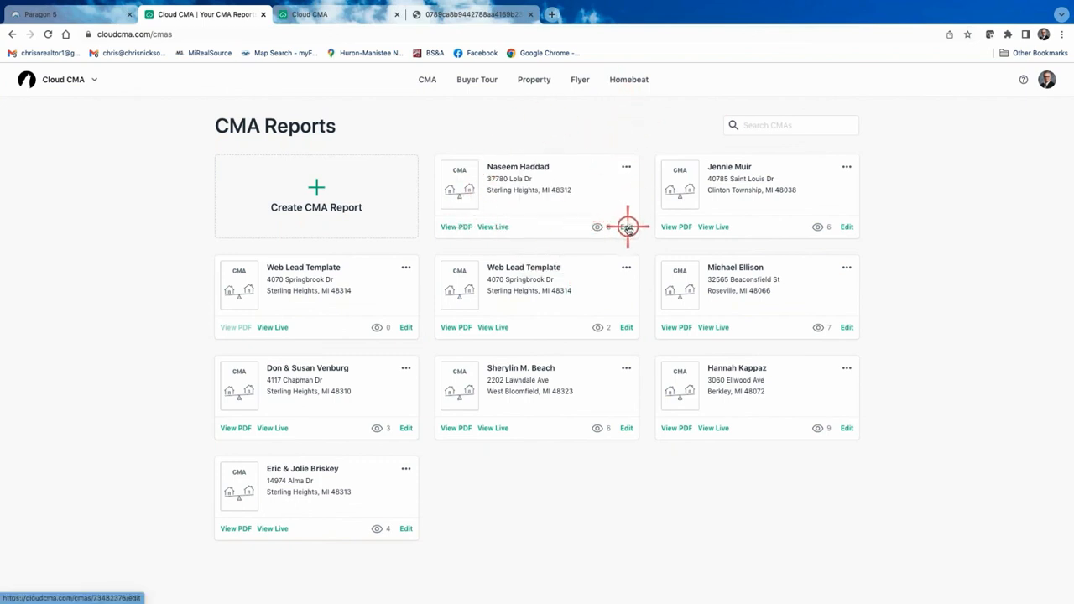
left_click(395, 15)
left_click(395, 14)
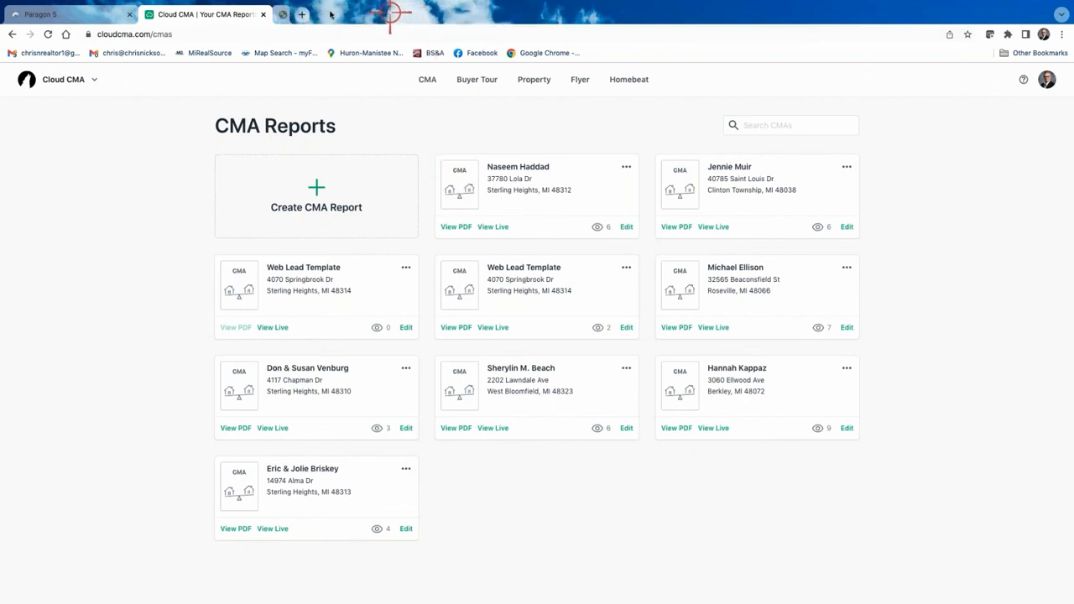
Back in Paragon, dismiss Actions, close the Cloud CMA tab, and list all 13 search results.
left_click(97, 14)
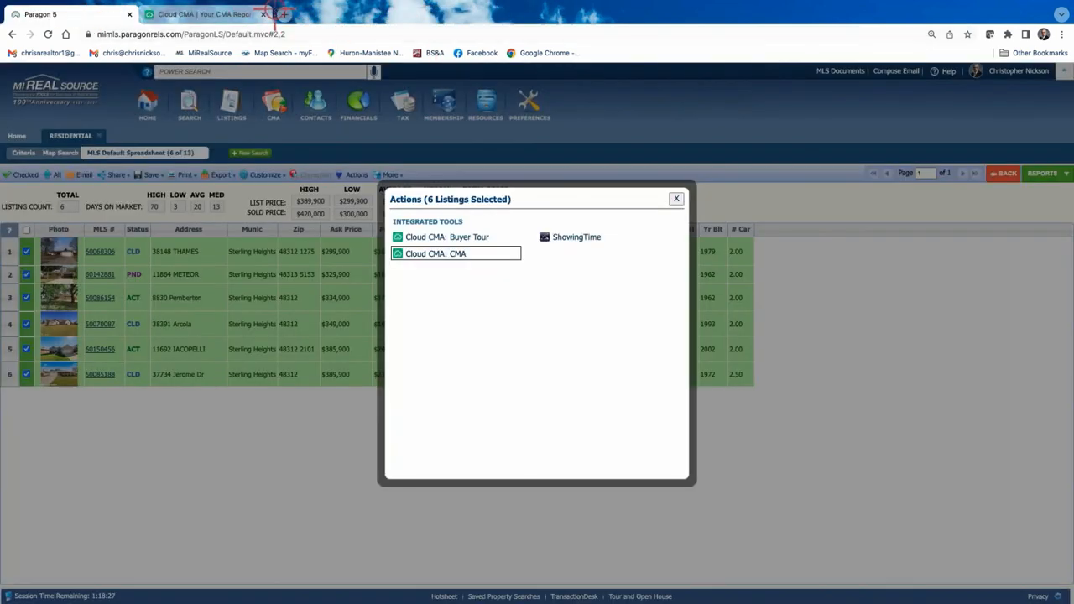
left_click(678, 200)
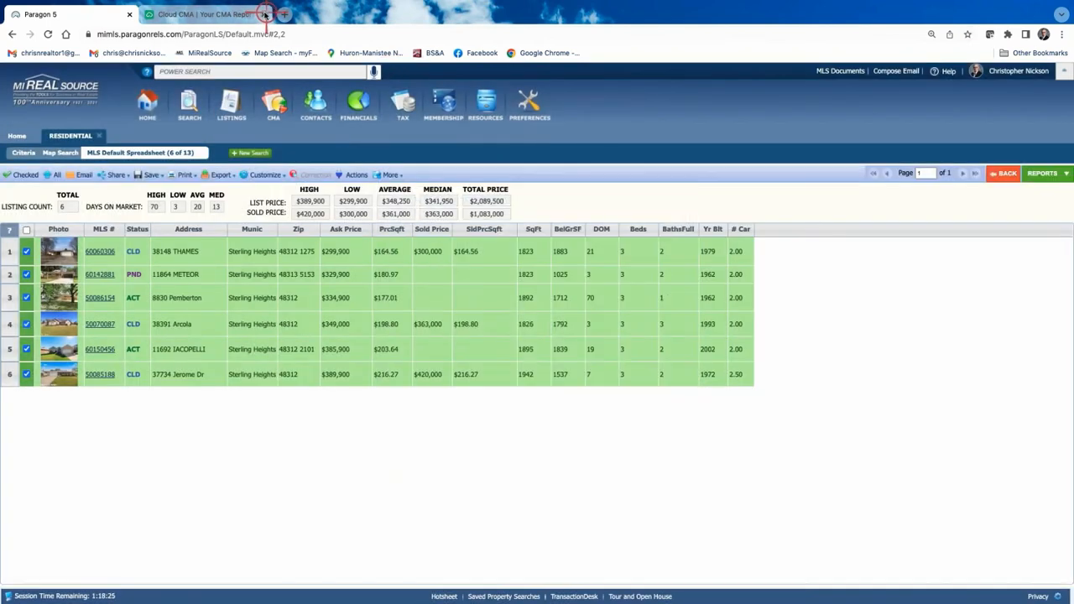
left_click(263, 14)
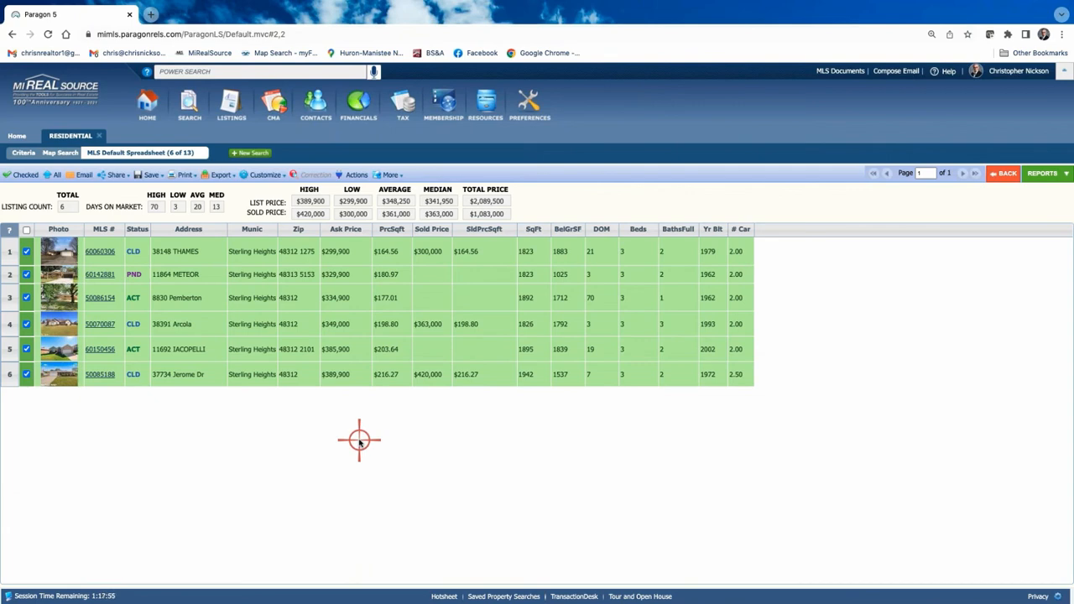
left_click(52, 175)
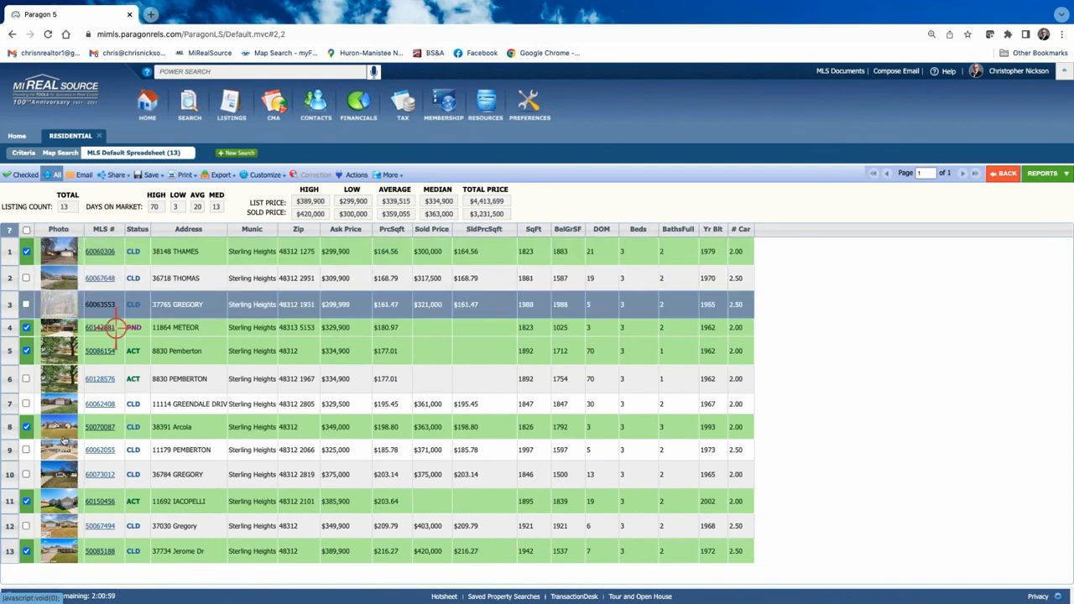
Run the CMA Summary report for the six checked listings, then go back to the spreadsheet.
left_click(20, 177)
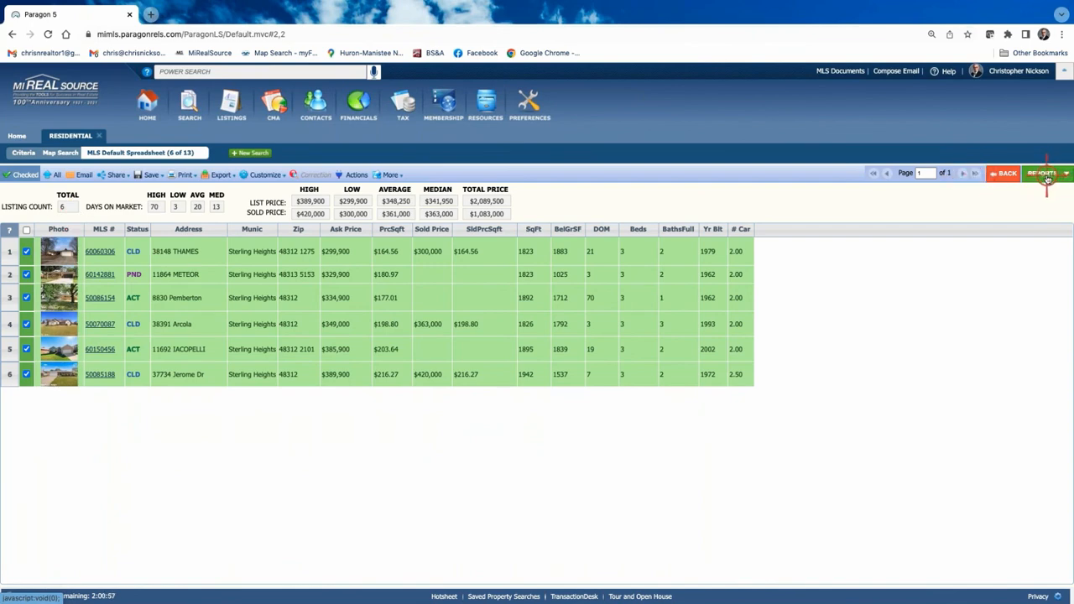
left_click(1047, 177)
left_click(938, 361)
left_click(957, 398)
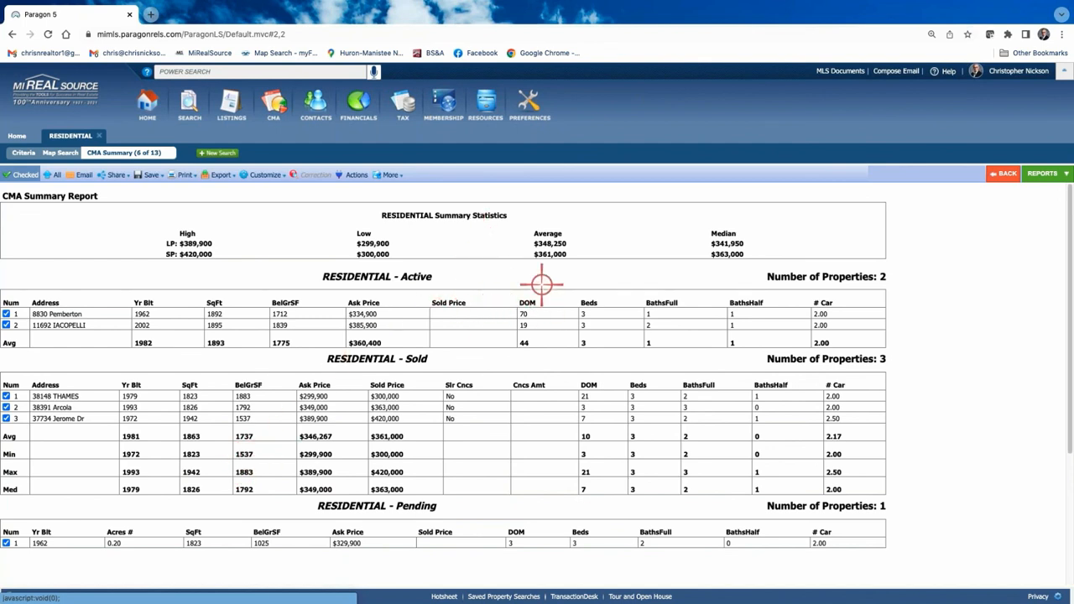
left_click(255, 175)
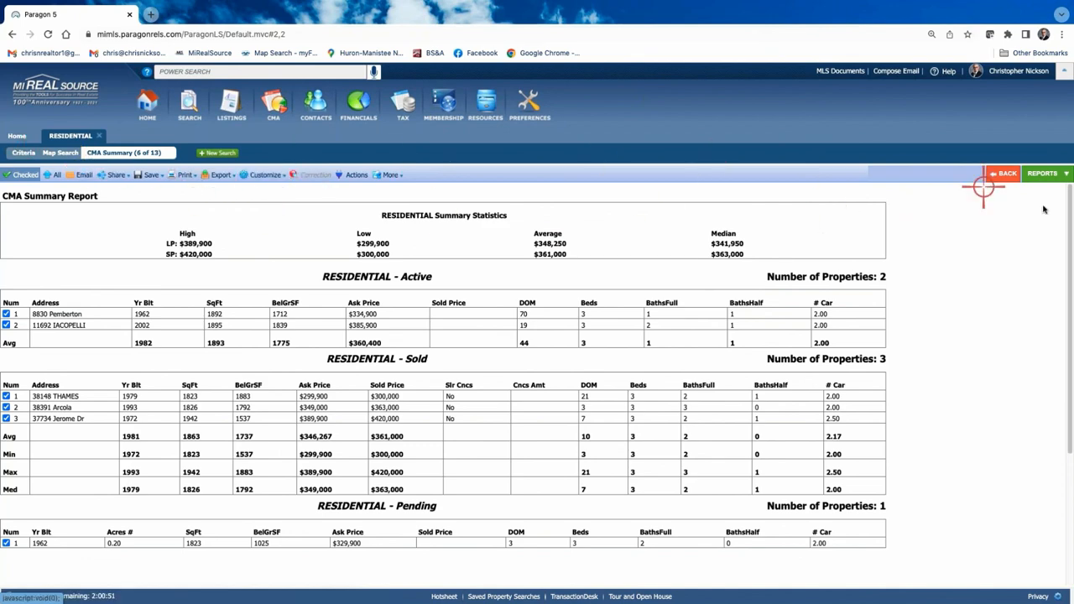
left_click(1001, 175)
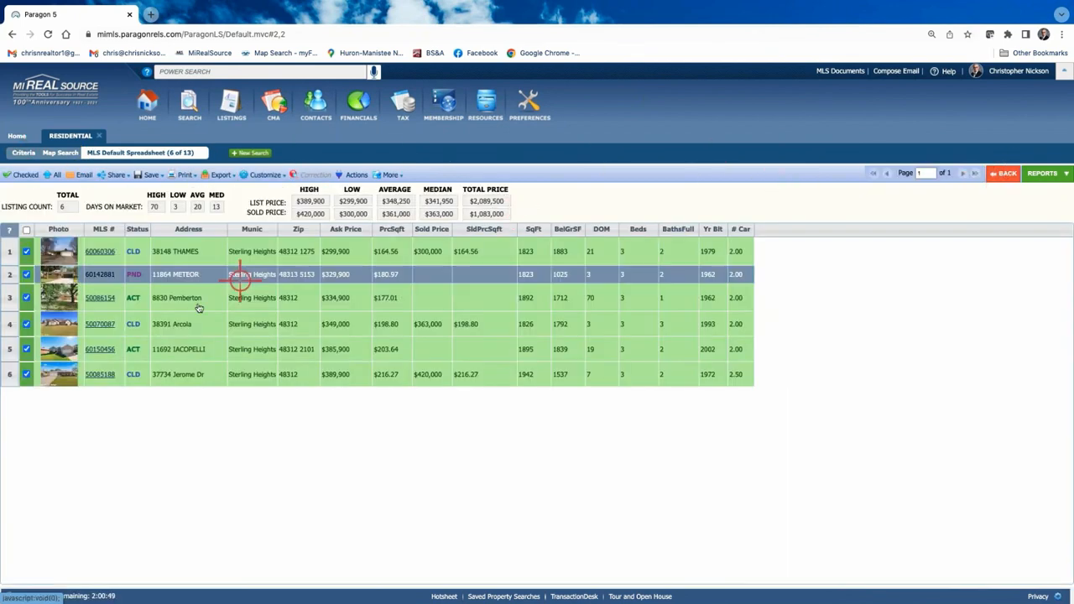
Dismiss the Actions dialog, launch CloudCMA from the CMA menu, and return to the Paragon spreadsheet.
left_click(351, 176)
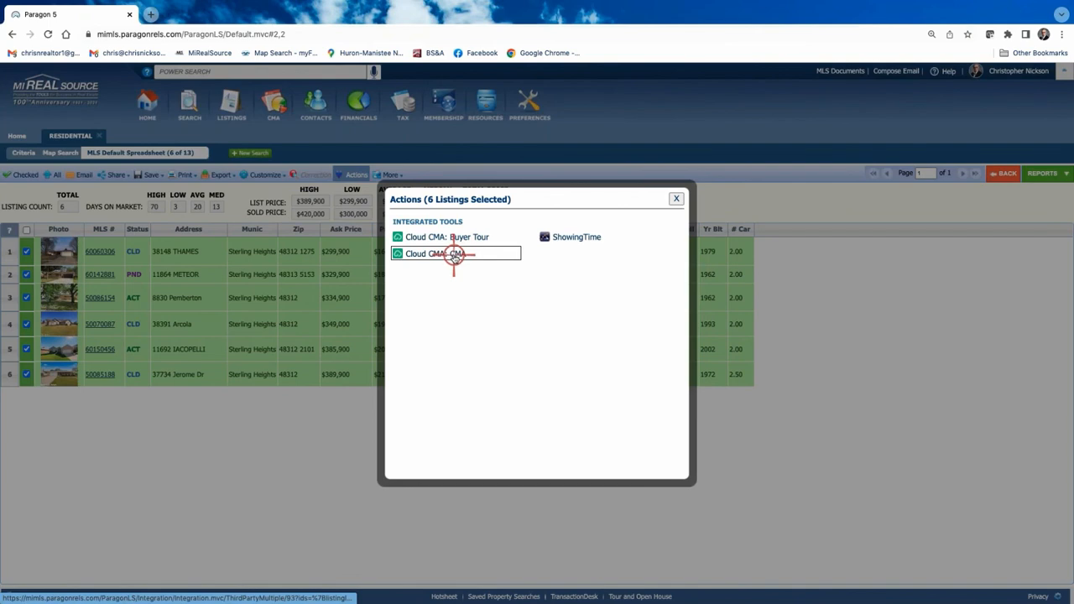
left_click(678, 198)
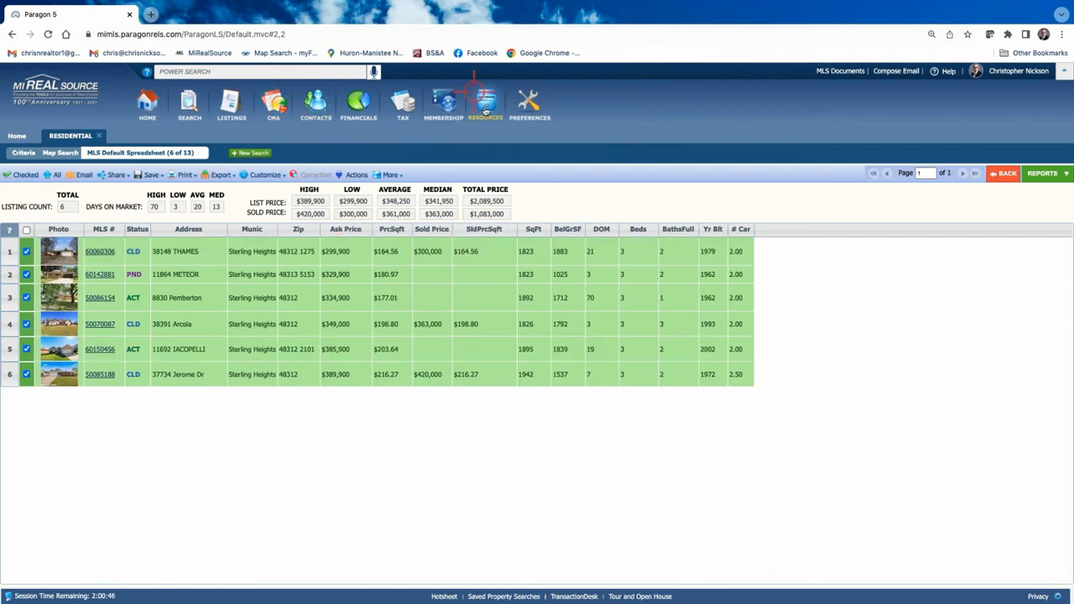
left_click(269, 105)
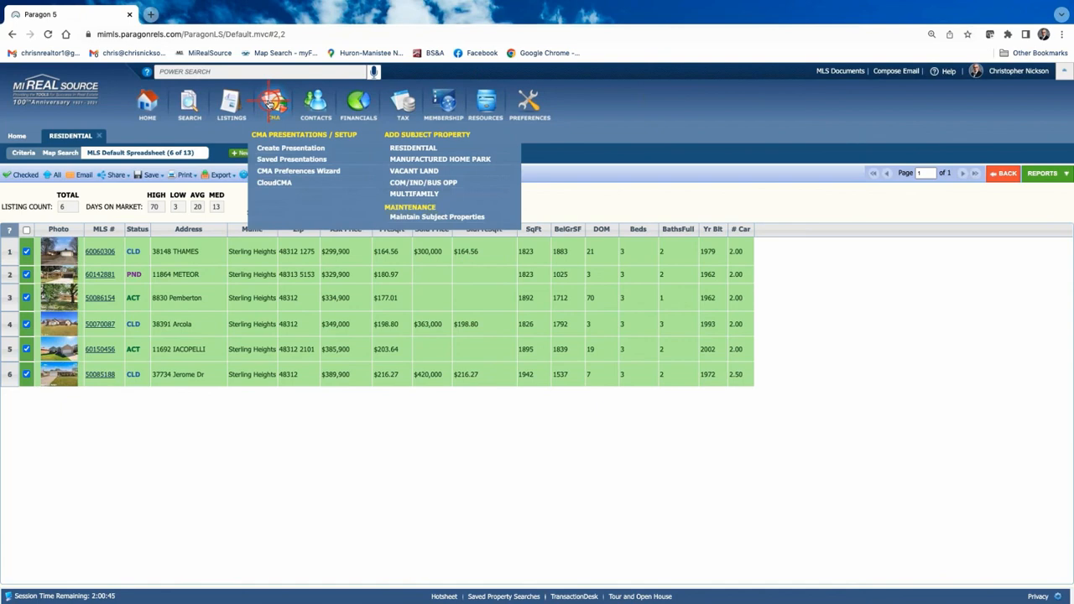
left_click(280, 181)
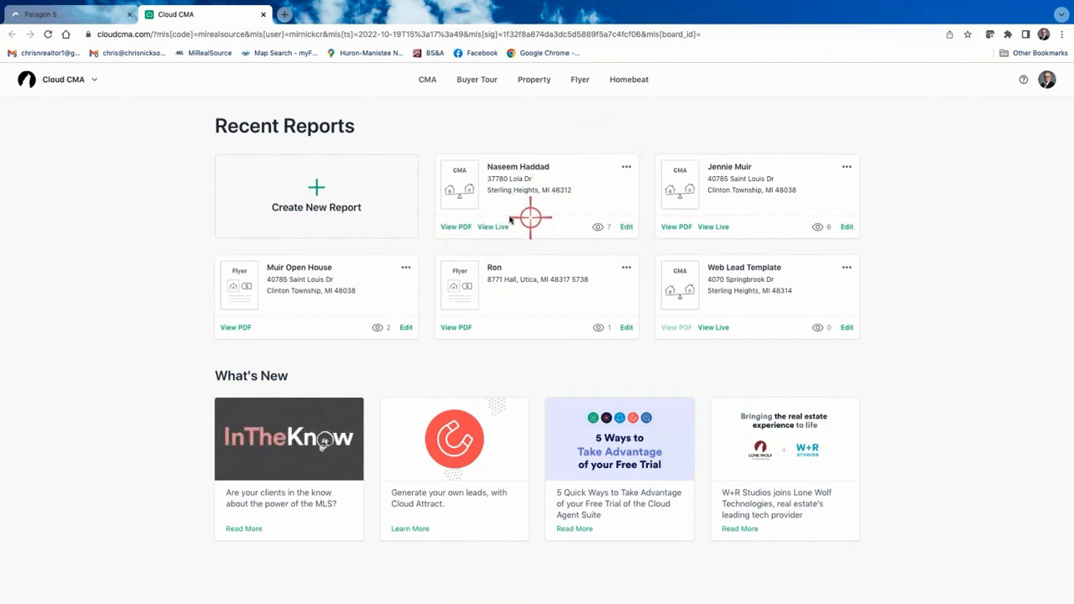
left_click(60, 14)
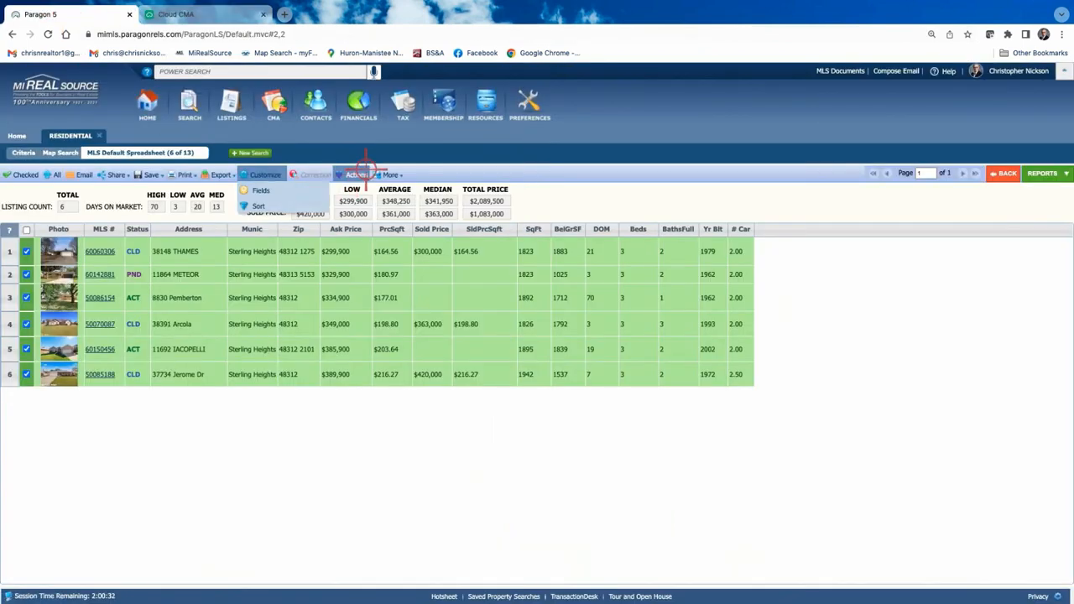
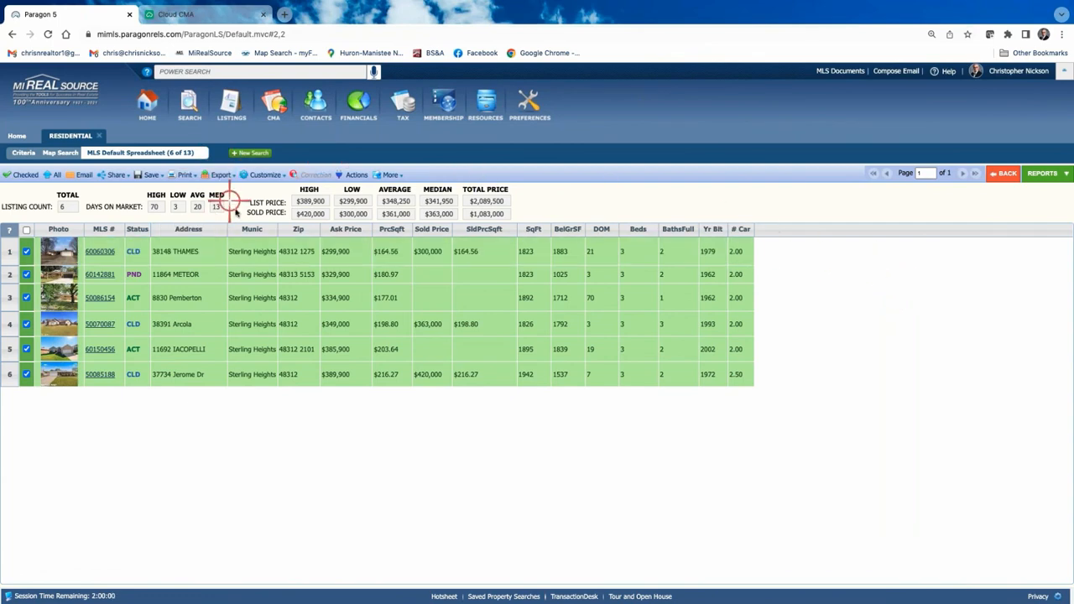
Leave the comparables spreadsheet for the Paragon home page and launch the MIRS YouTube training channel.
left_click(145, 108)
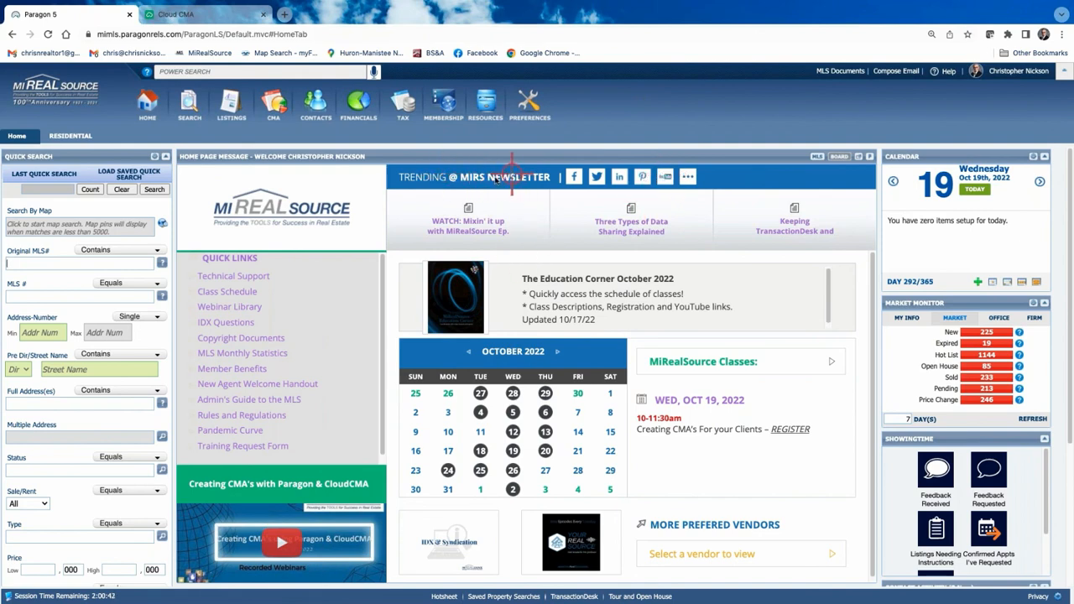
left_click(666, 178)
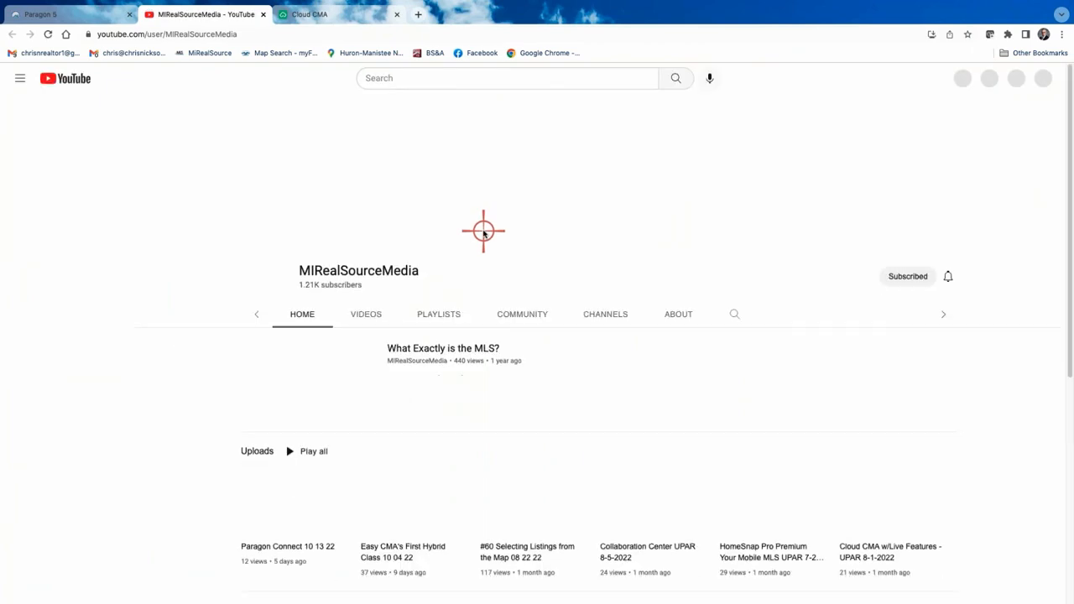
Browse the MIRealSourceMedia channel's uploads and subscribed channels, then return to the Paragon 5 tab.
scroll(504, 403, "down", 3)
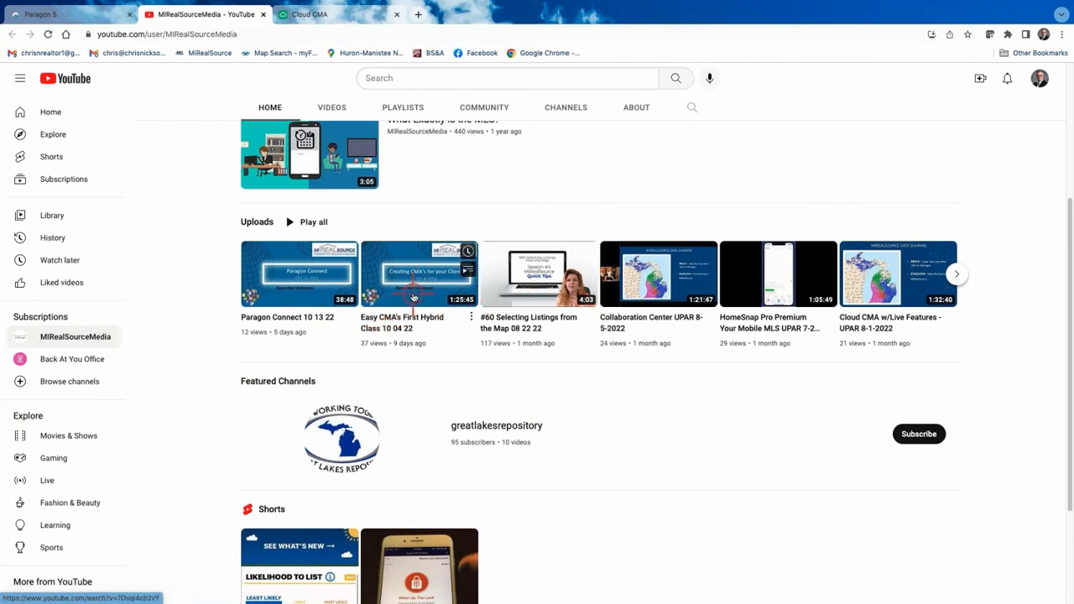
scroll(411, 295, "down", 1)
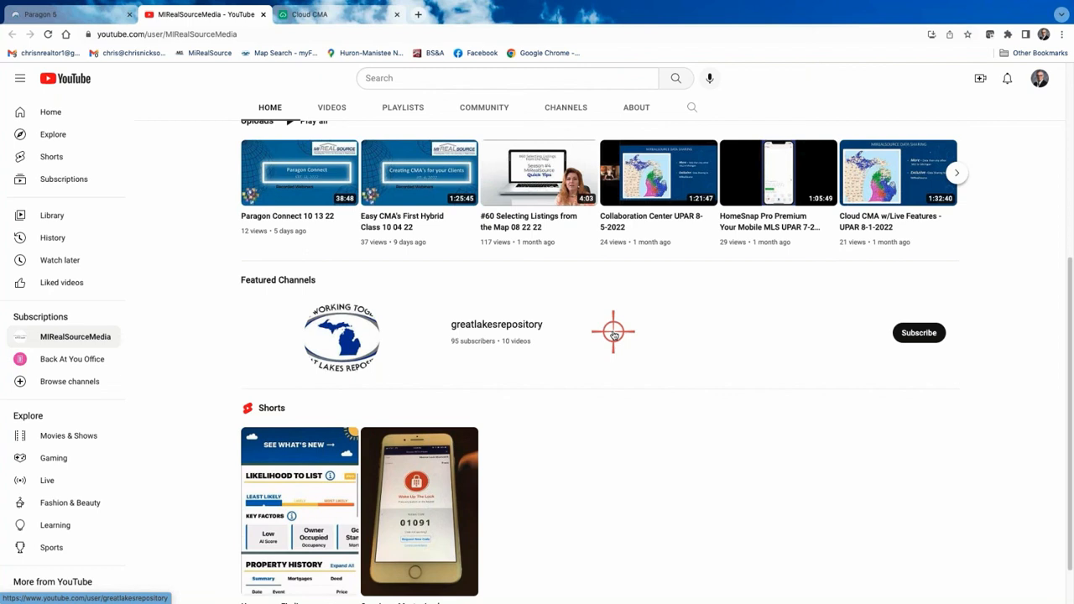
scroll(462, 163, "up", 1)
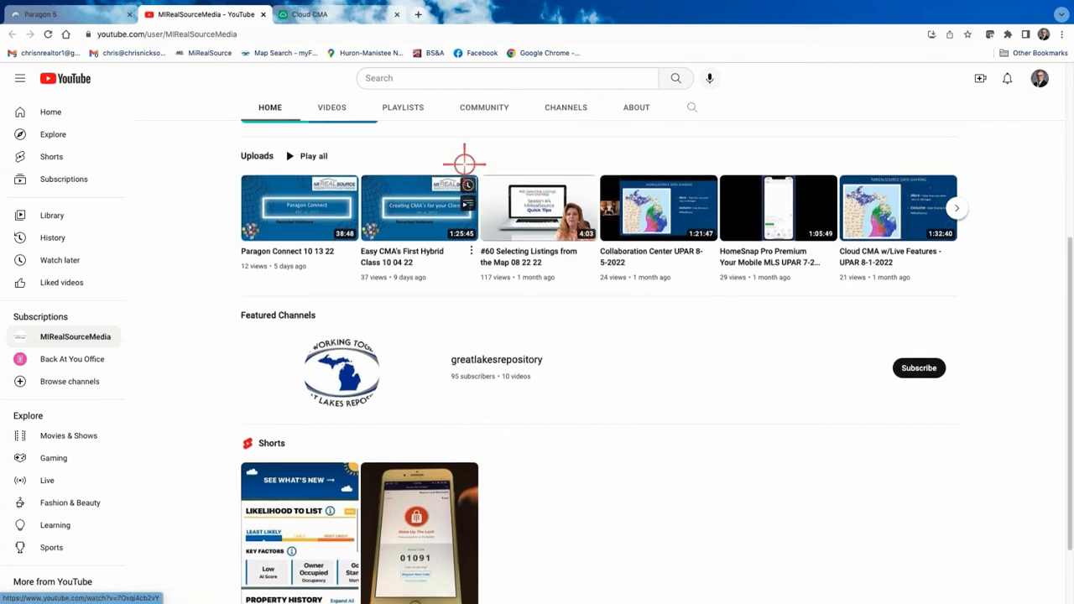
scroll(386, 225, "up", 1)
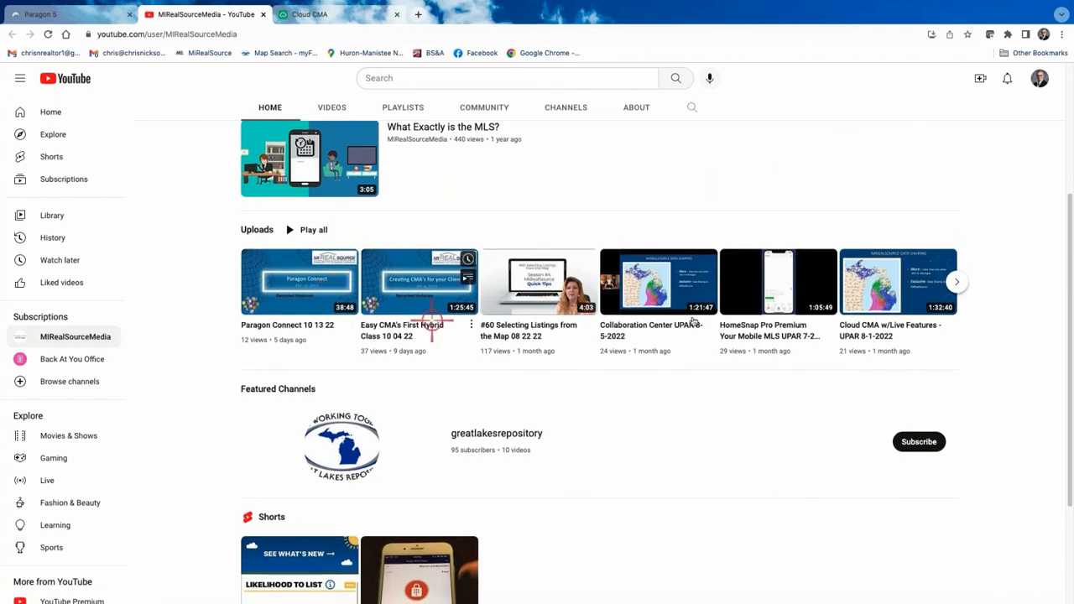
scroll(412, 221, "up", 1)
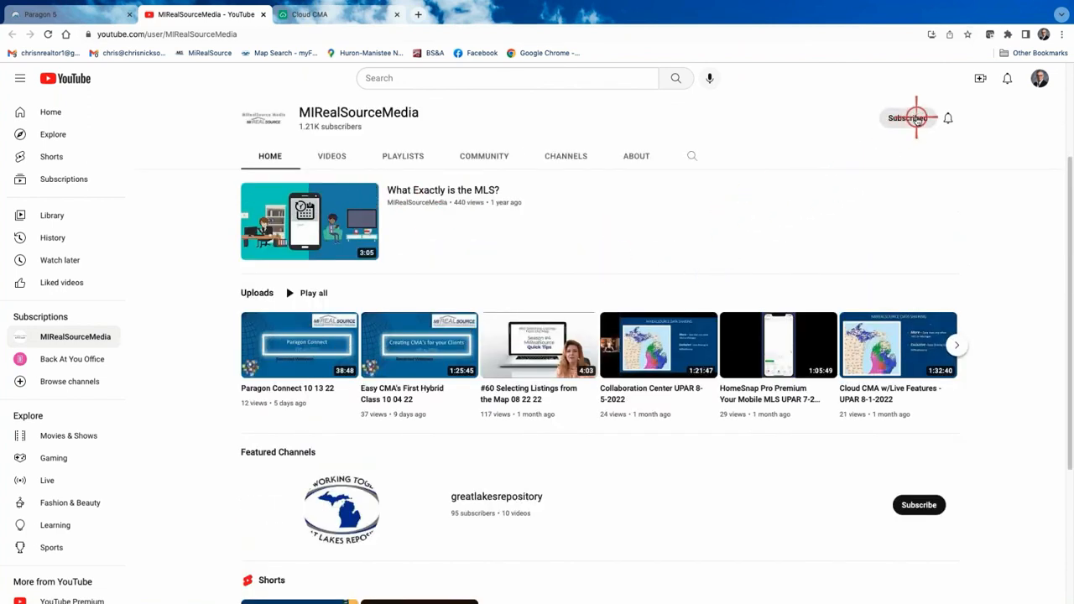
left_click(921, 119)
scroll(156, 211, "up", 1)
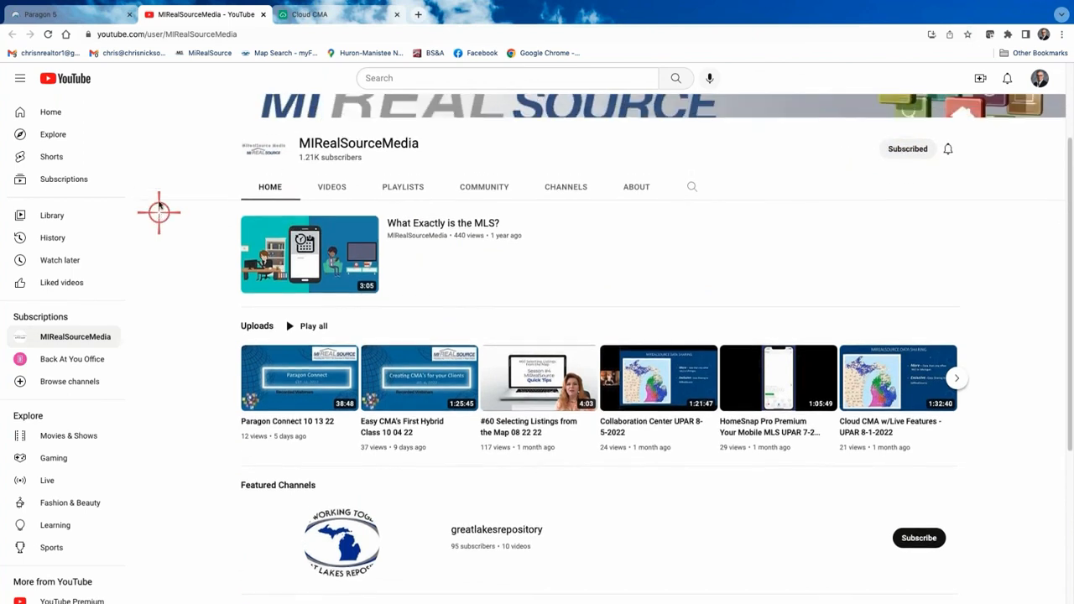
left_click(100, 16)
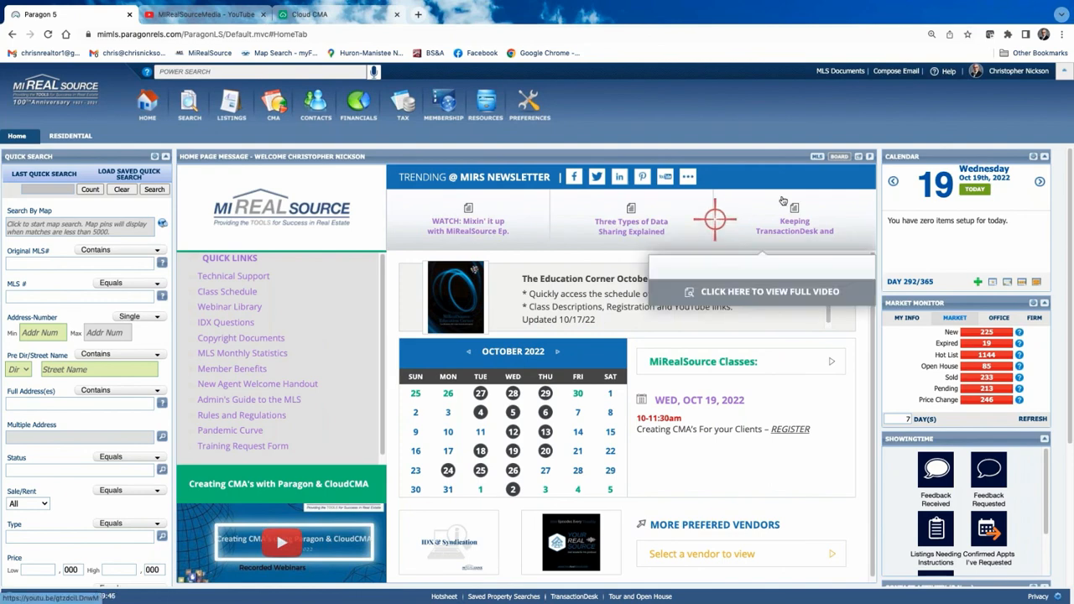
Open MLS Documents, view the Education folder, dismiss the duplicate-tab alert, and close Education.
left_click(842, 71)
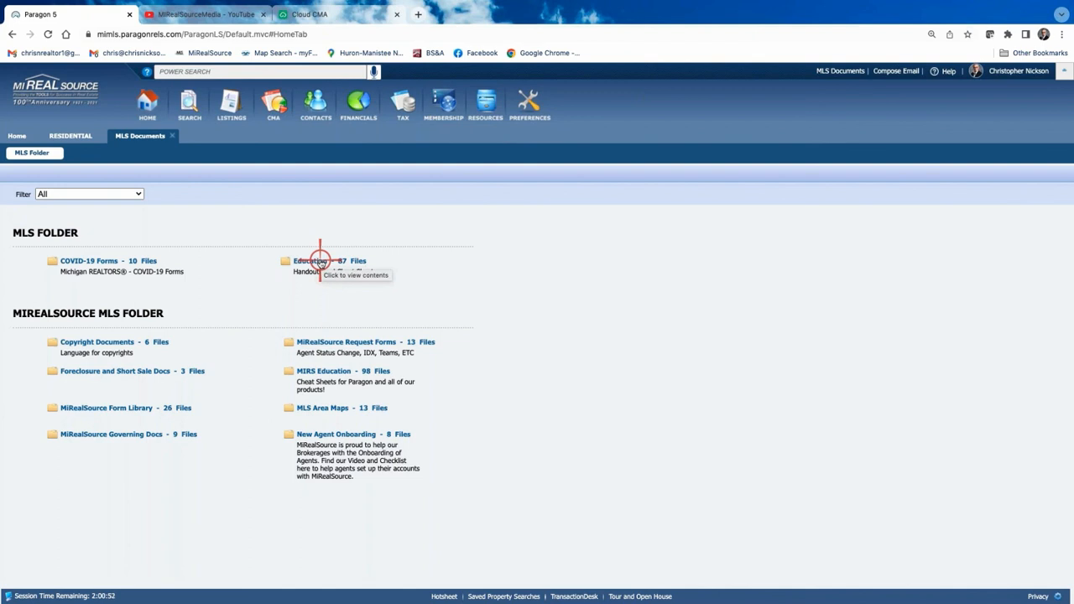
left_click(320, 261)
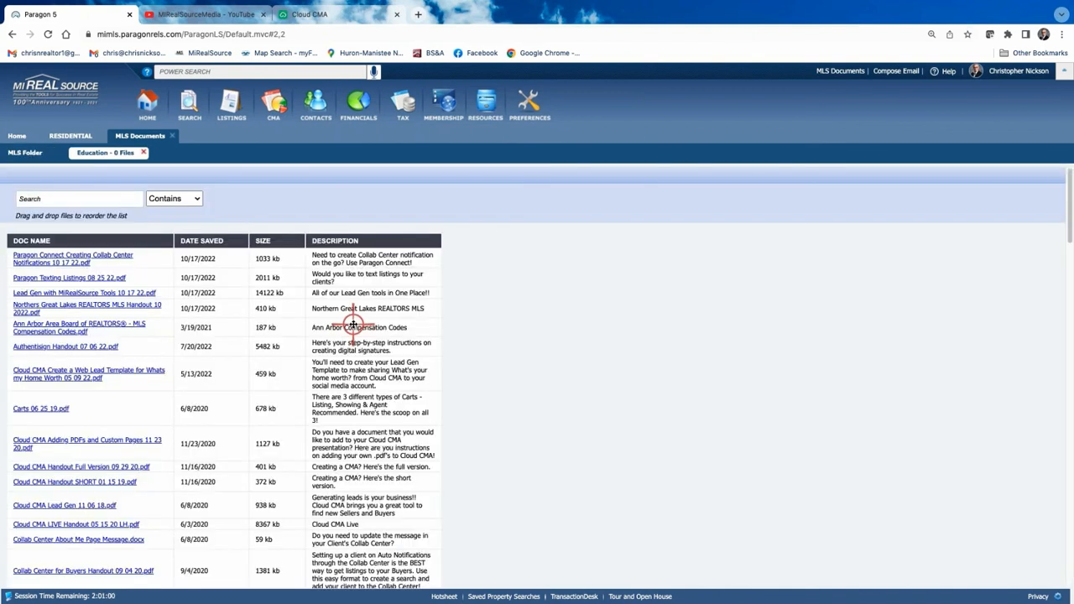
left_click(837, 72)
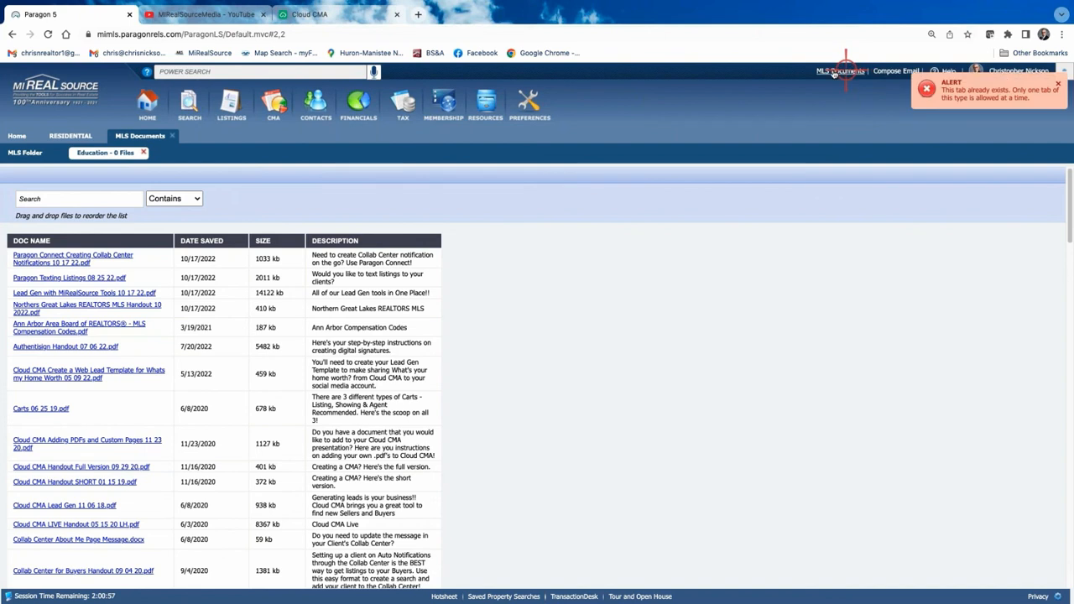
left_click(1058, 84)
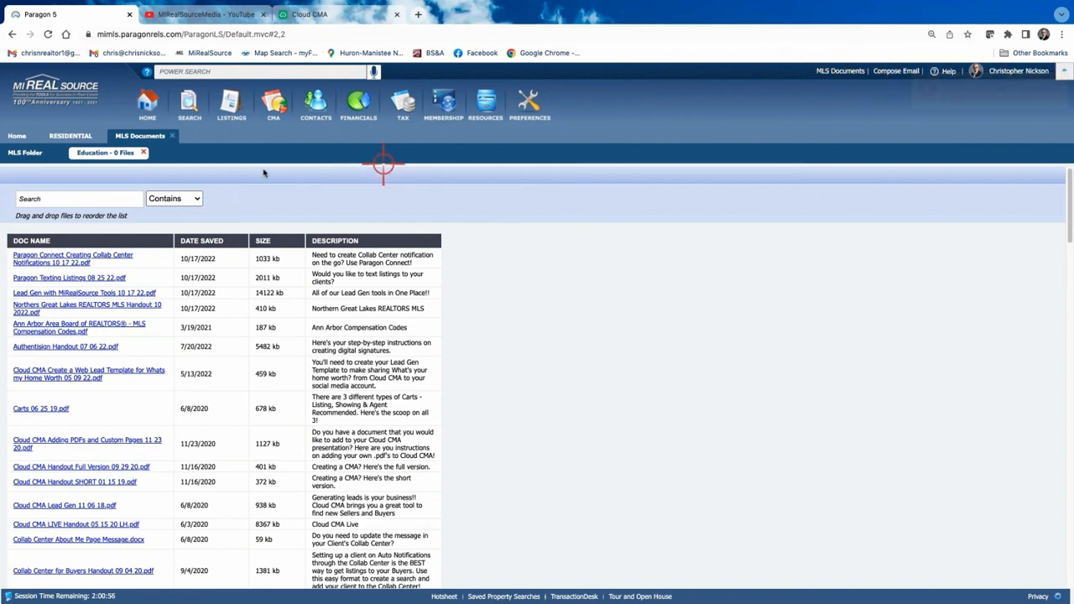
left_click(143, 153)
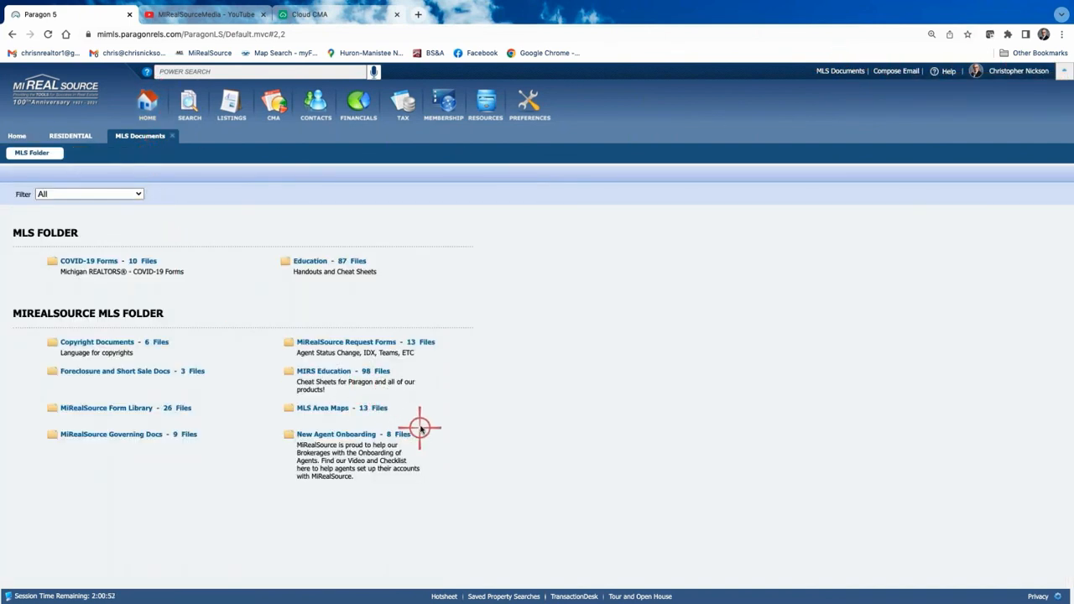
Open the MIRS Education folder and scroll through its files.
left_click(333, 371)
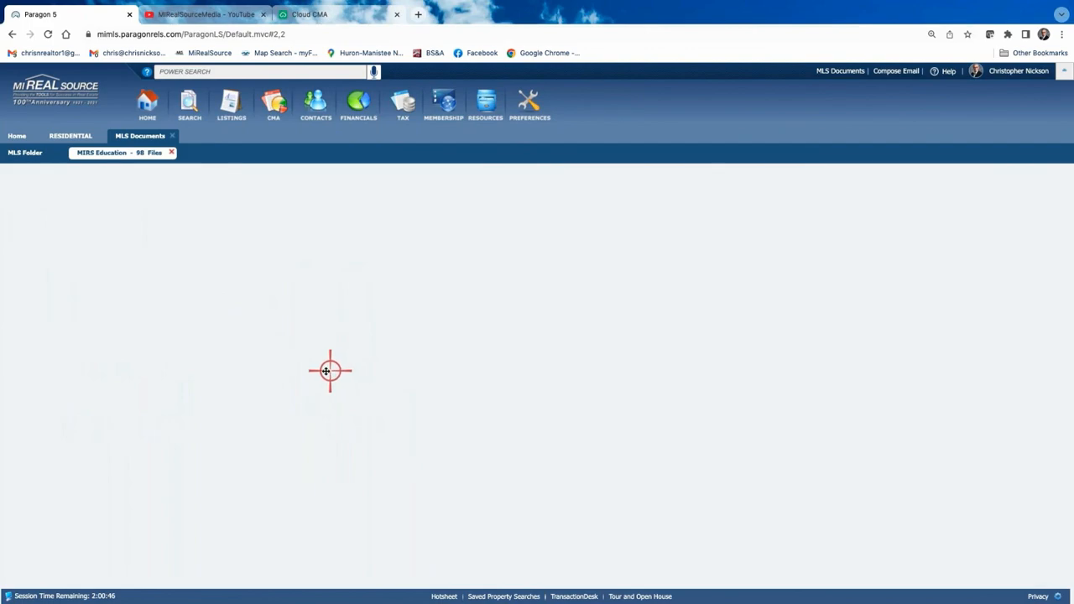
scroll(115, 271, "down", 2)
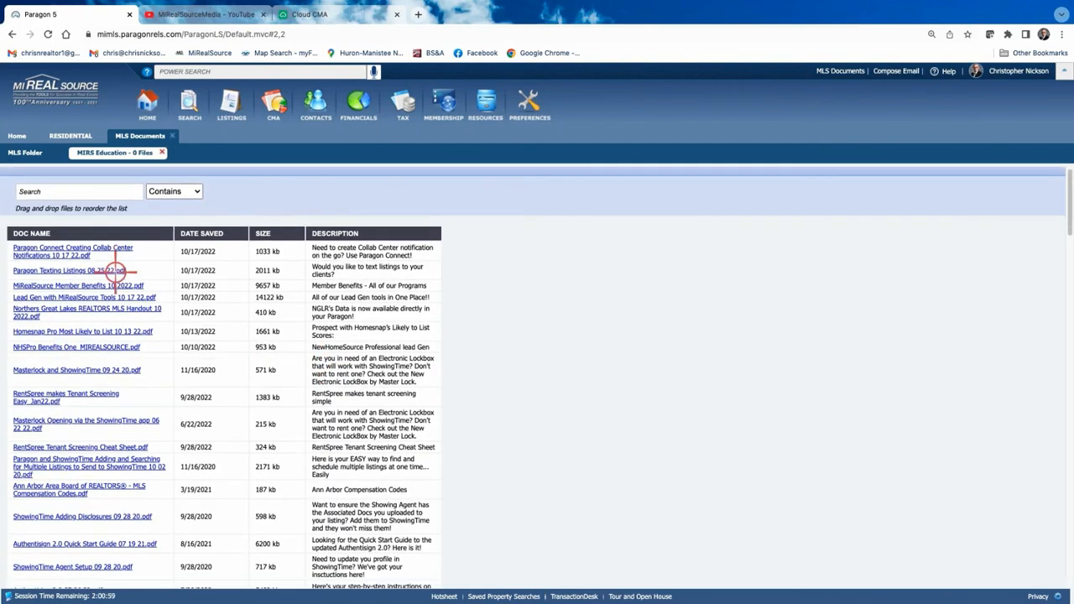
scroll(130, 384, "down", 15)
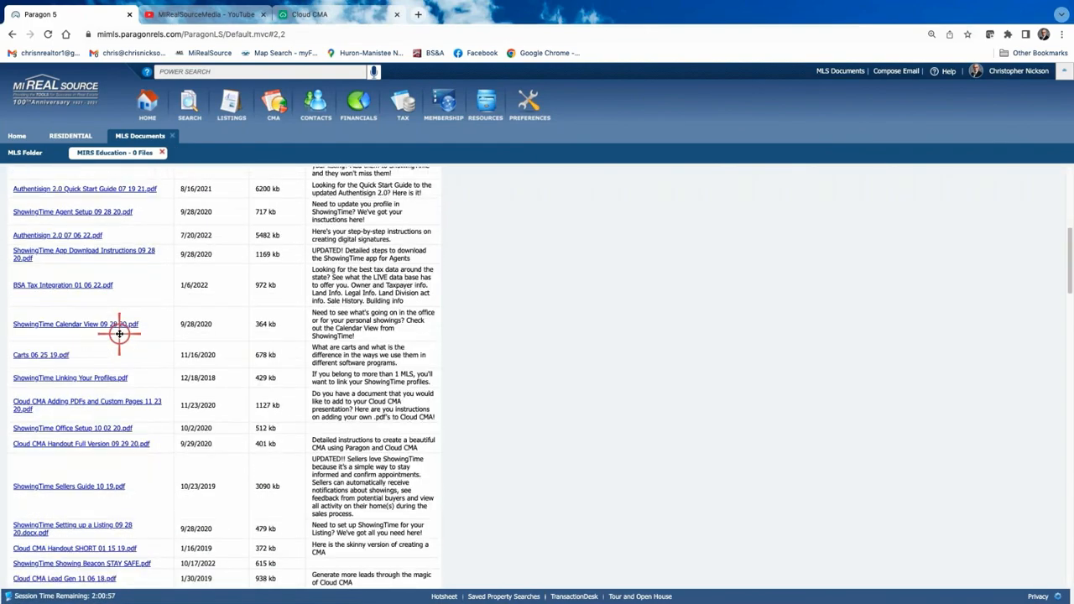
scroll(117, 329, "down", 2)
scroll(115, 315, "up", 15)
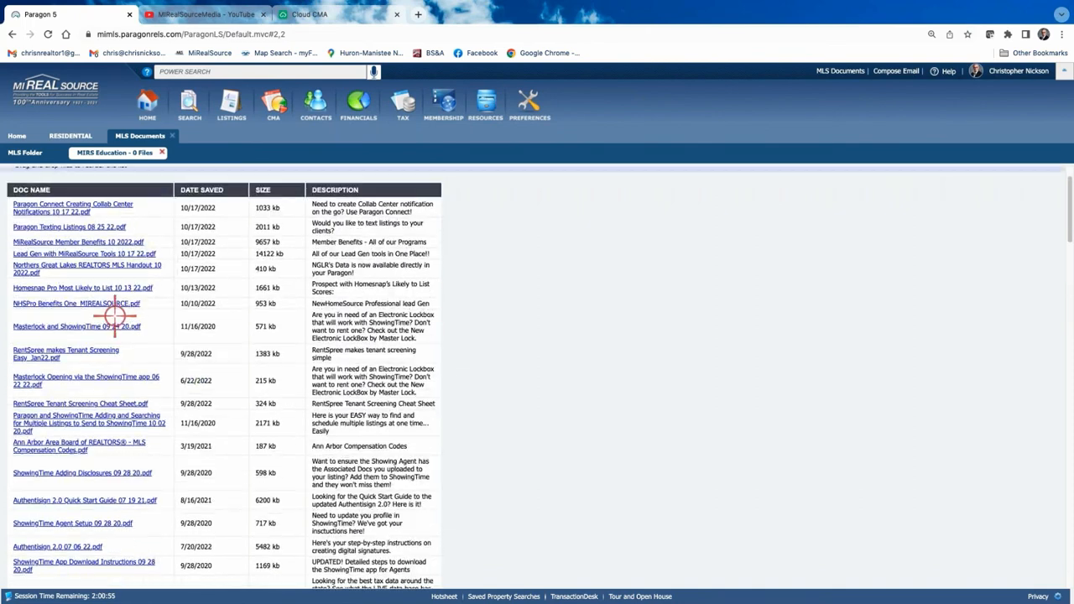
Filter the files by 'cma' and open the Cloud CMA Lead Gen 11 06 18.pdf handout.
left_click(63, 194)
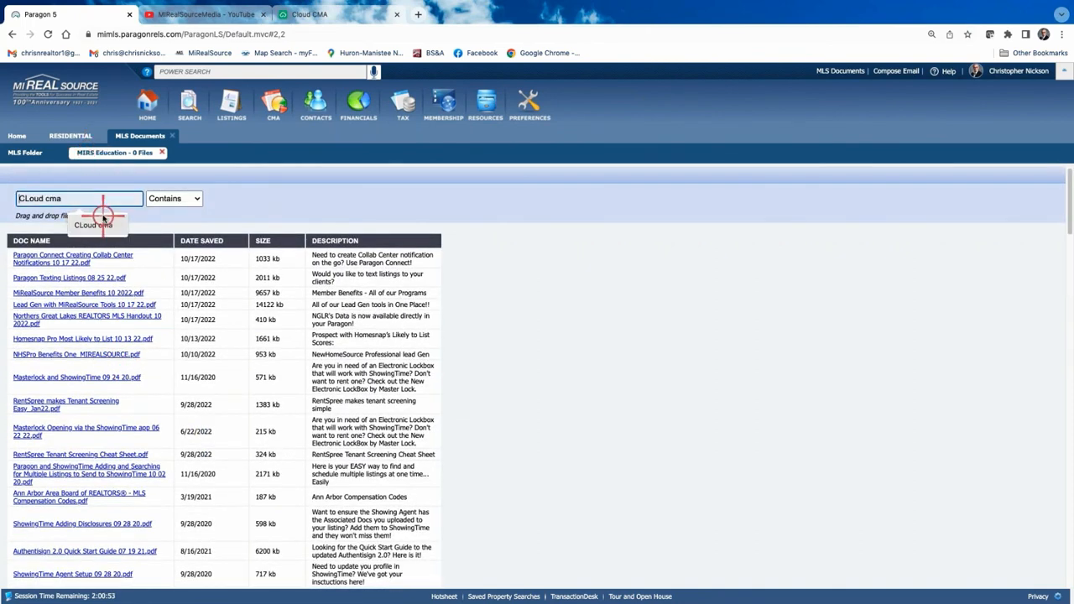
type("cma")
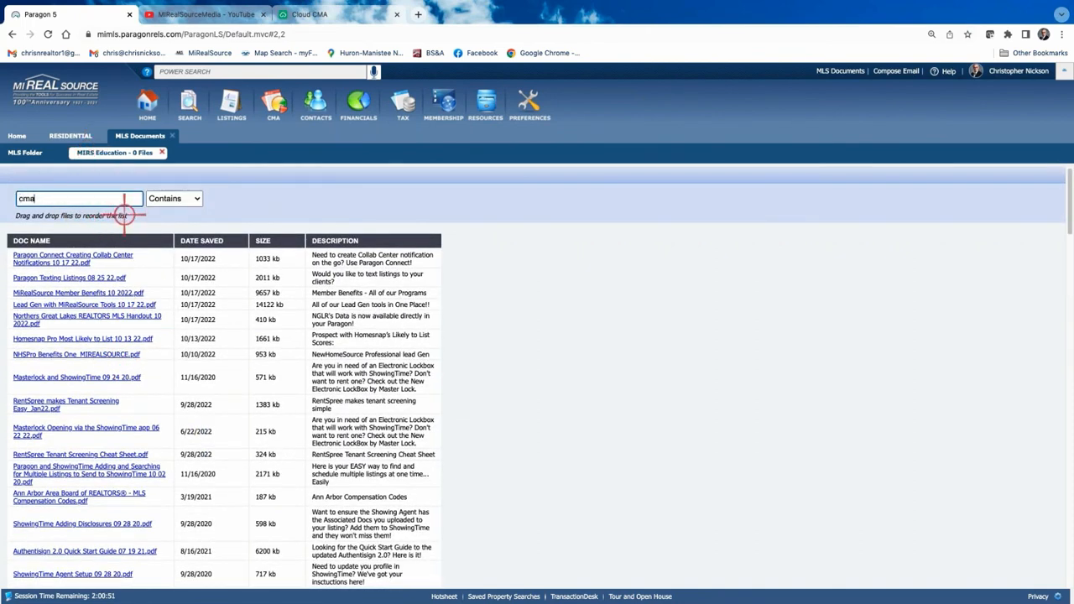
key("Return")
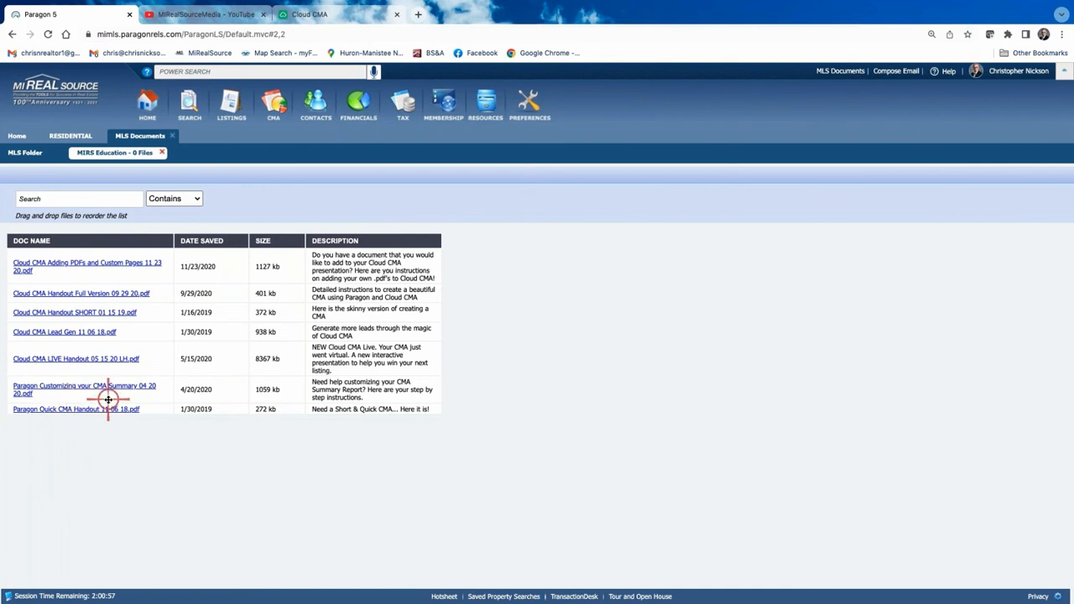
left_click(71, 333)
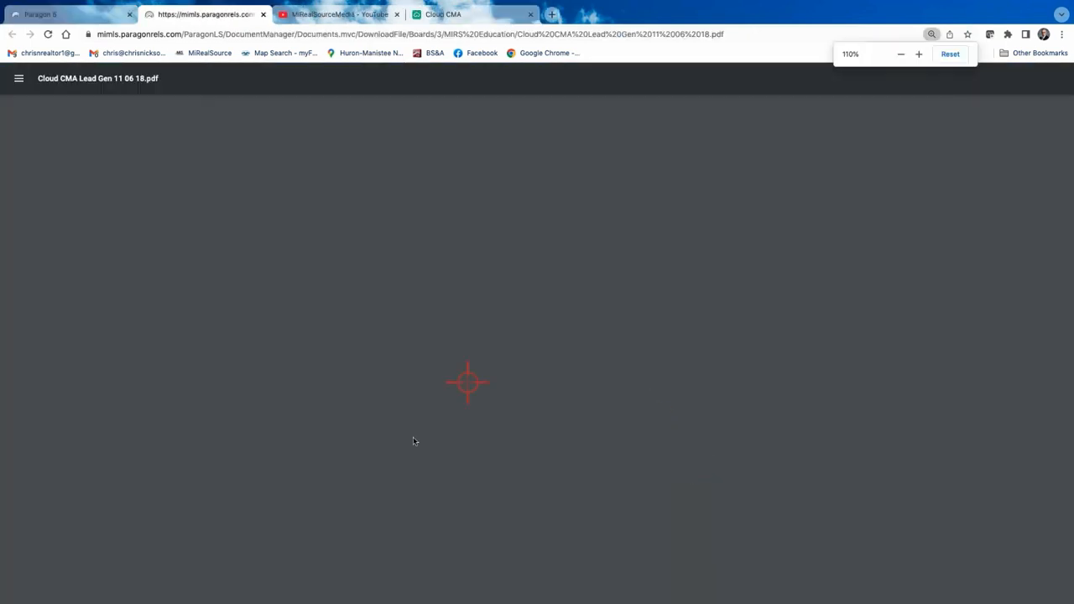
Scroll through the Cloud CMA Lead Gen handout PDF, then switch back to the Paragon 5 tab.
scroll(502, 395, "down", 8)
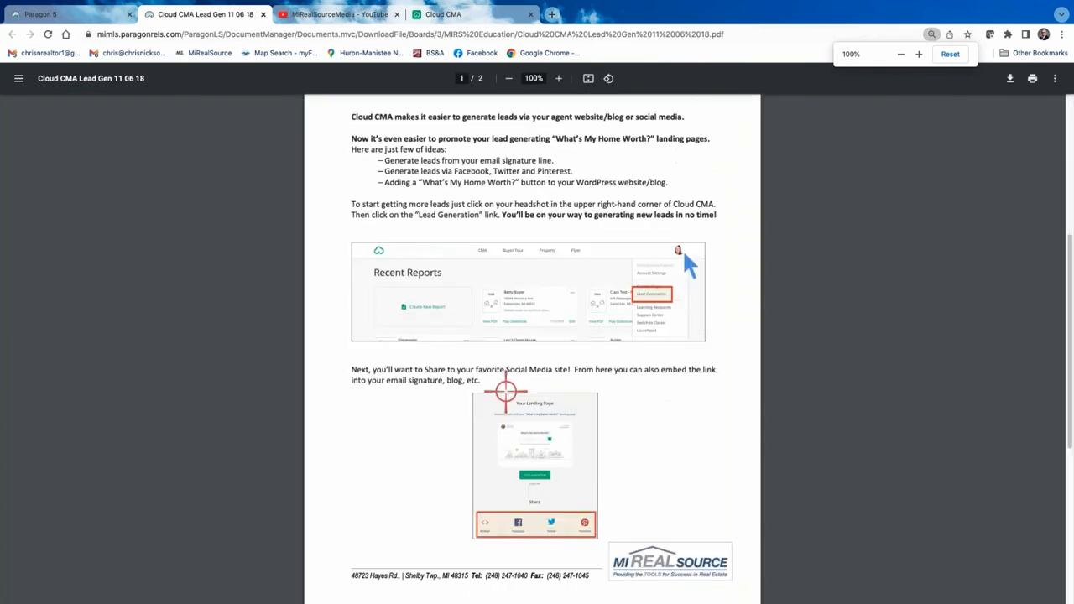
scroll(504, 384, "up", 1)
scroll(492, 355, "up", 8)
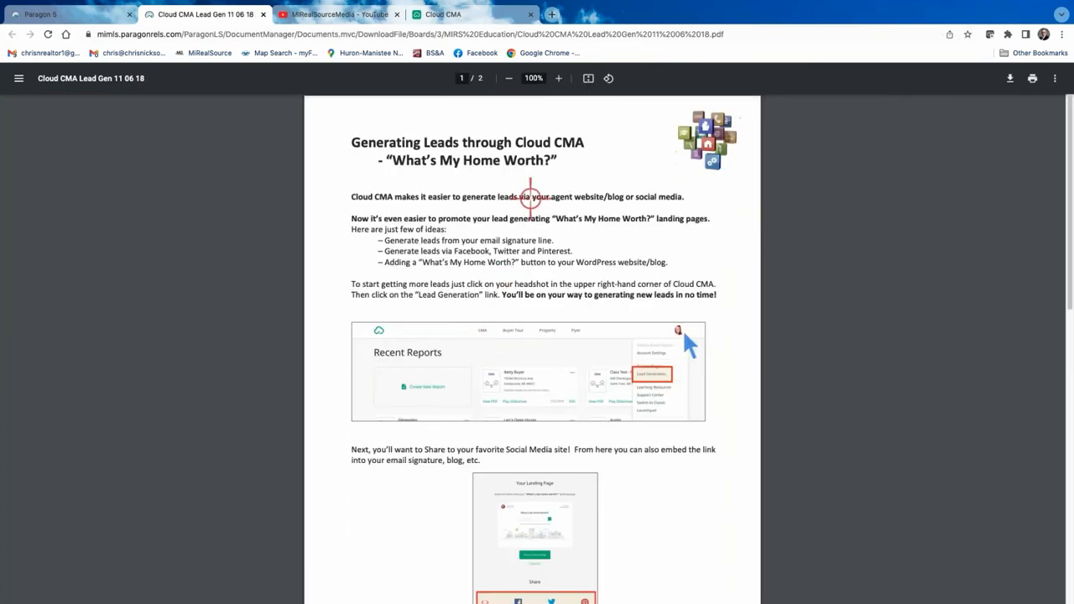
left_click(87, 17)
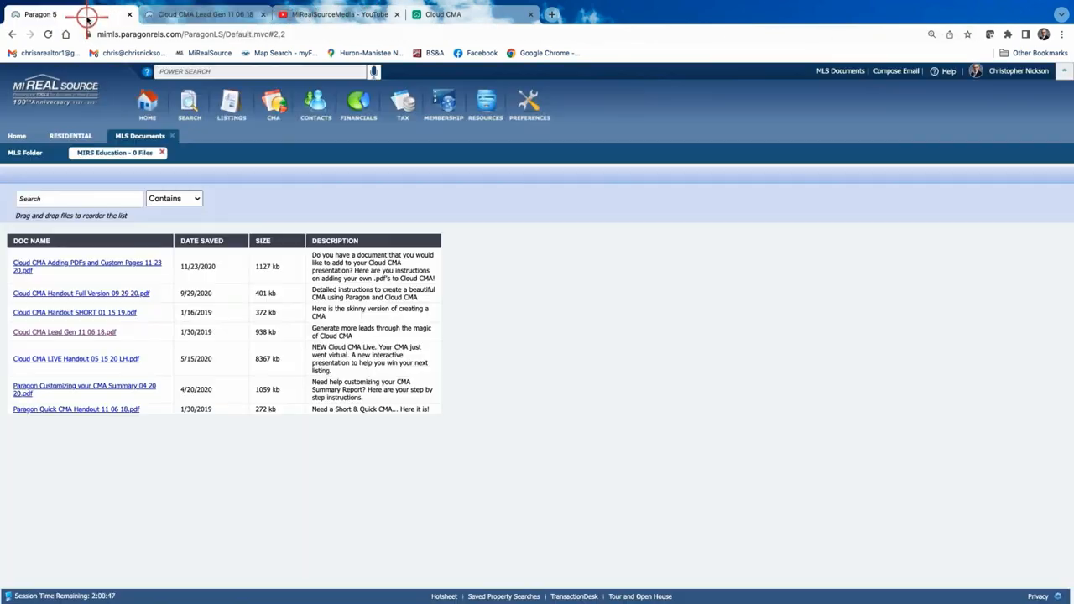
Return to the MLS folder list and scroll through the MIRS Education files.
left_click(36, 154)
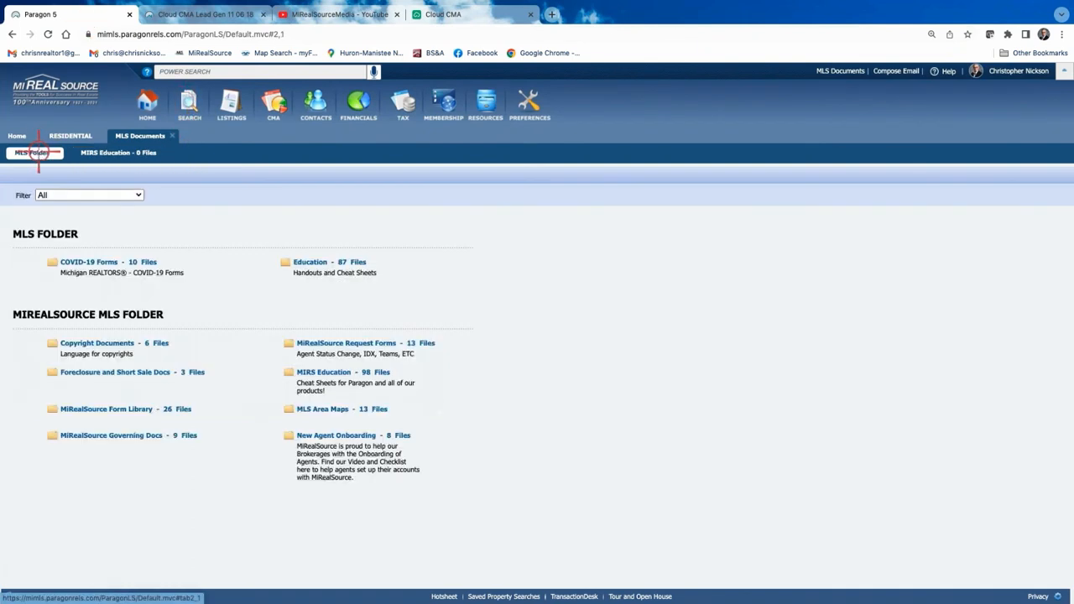
left_click(334, 373)
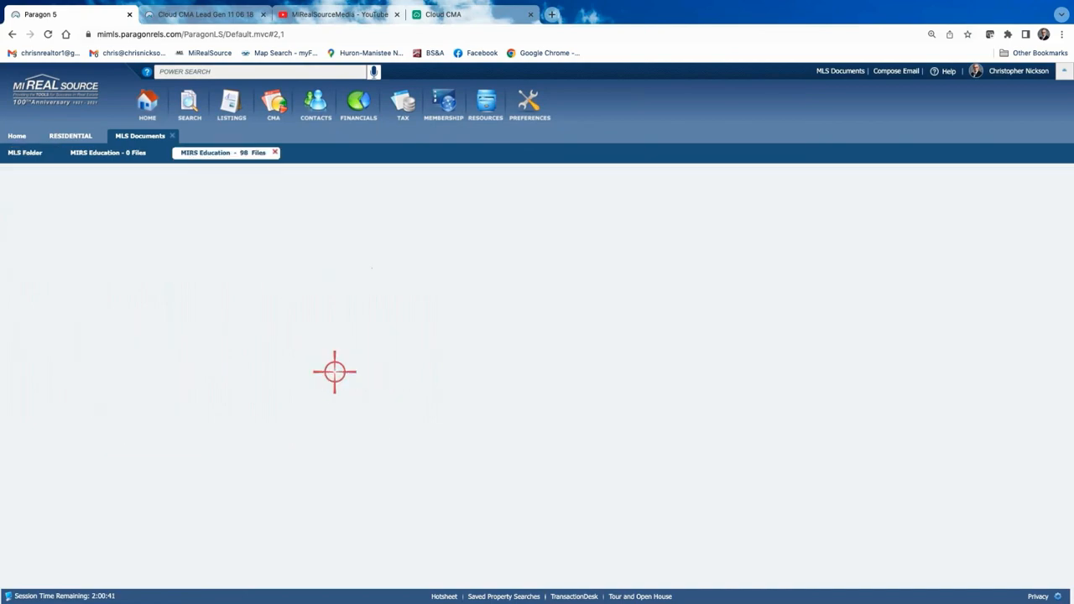
scroll(112, 338, "down", 15)
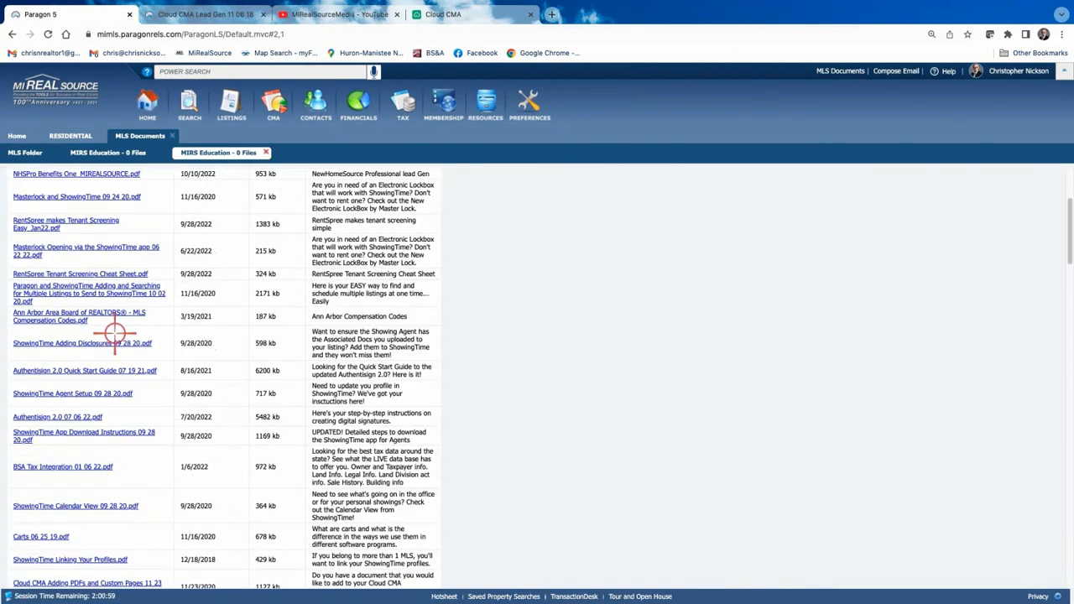
scroll(109, 332, "down", 6)
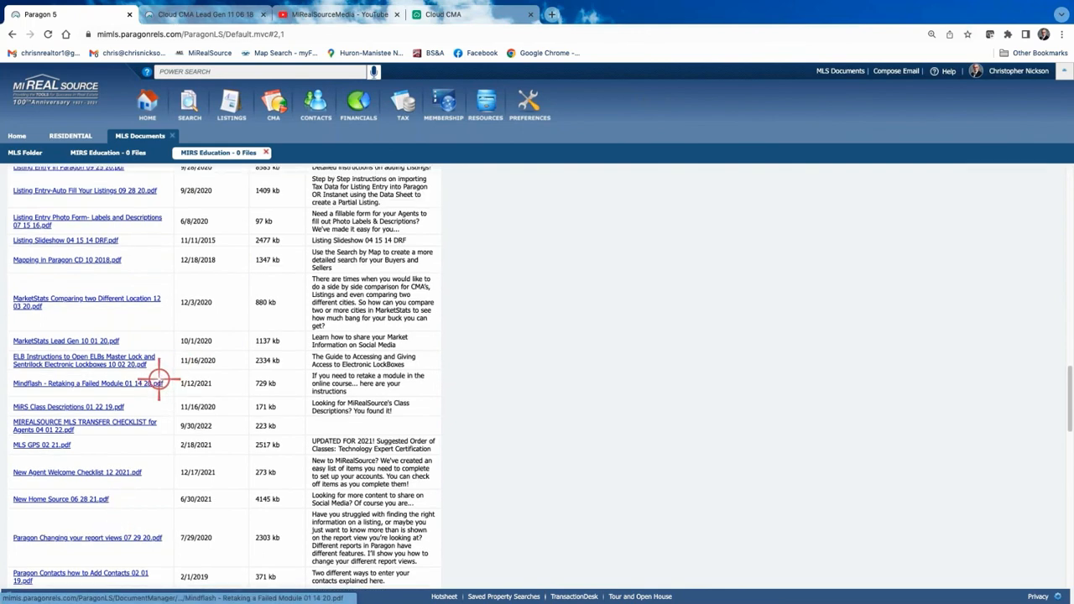
scroll(159, 380, "up", 20)
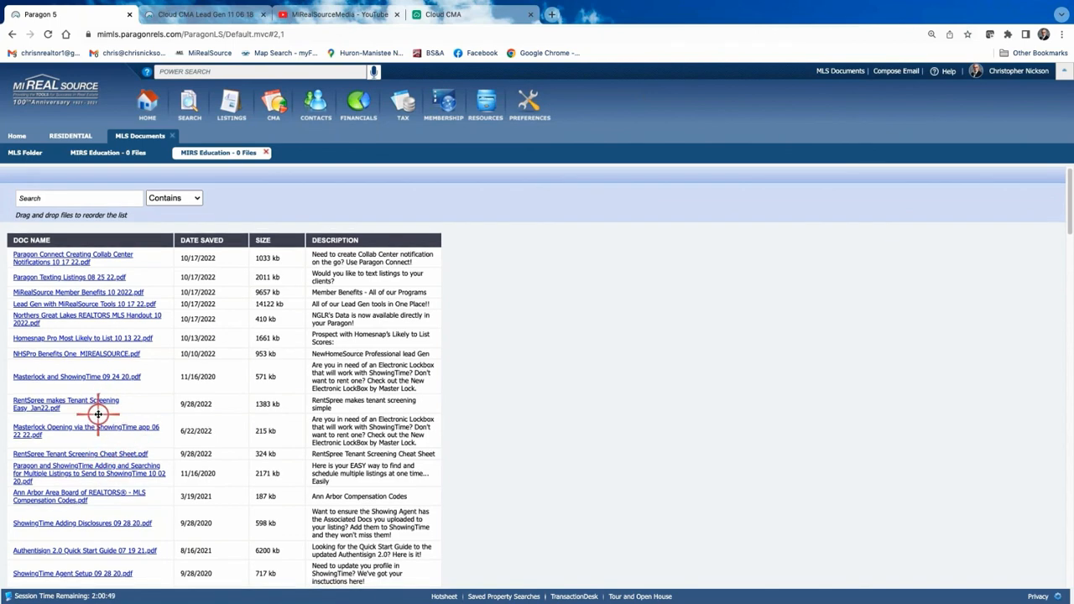
Close the MLS Documents tab to return to the six-listing Residential spreadsheet.
left_click(172, 136)
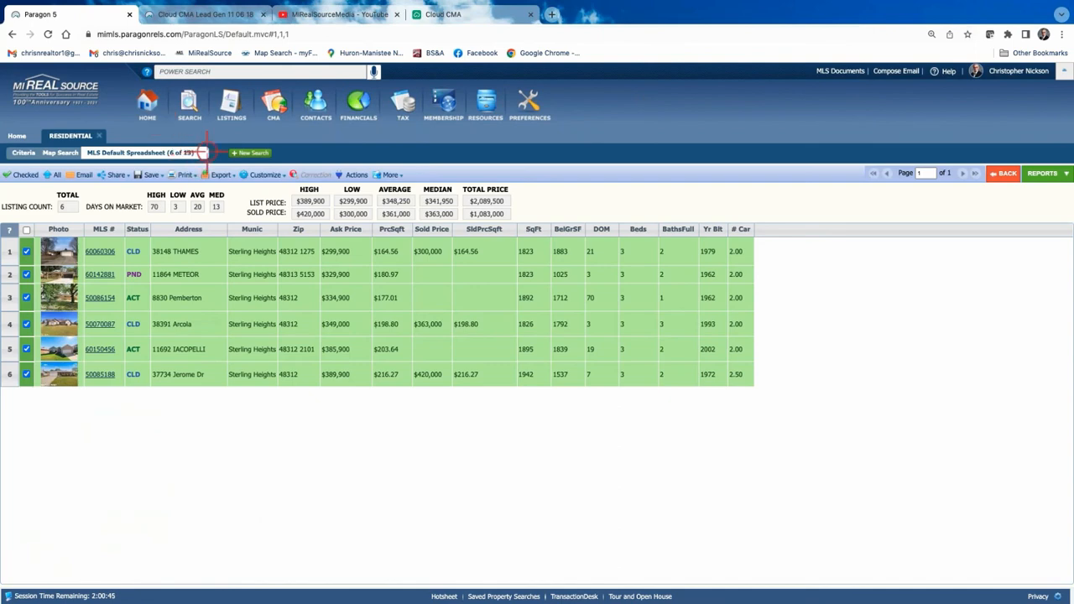
left_click(840, 73)
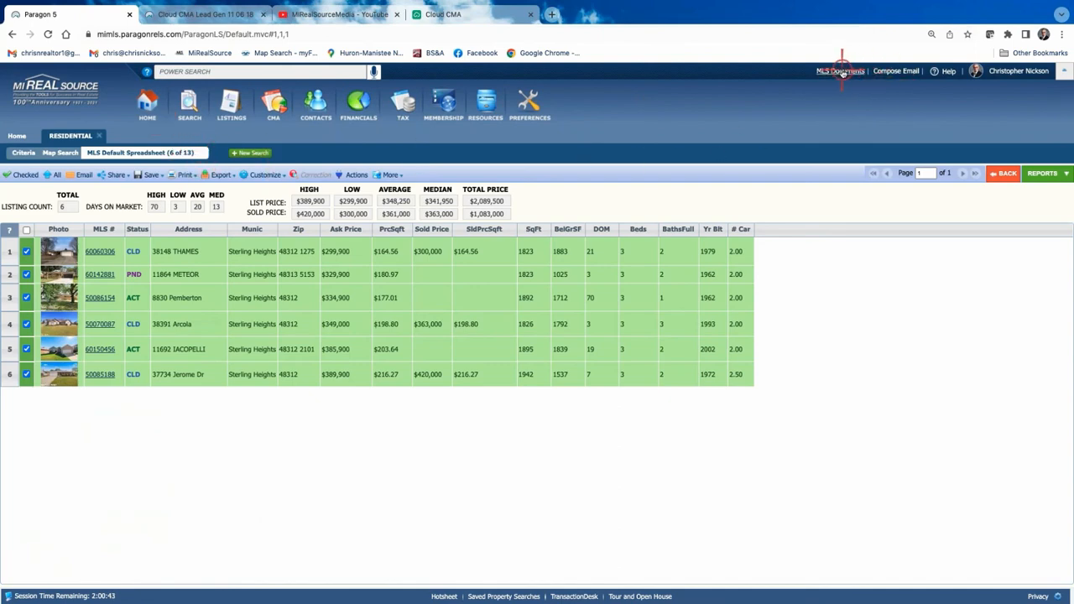
left_click(509, 148)
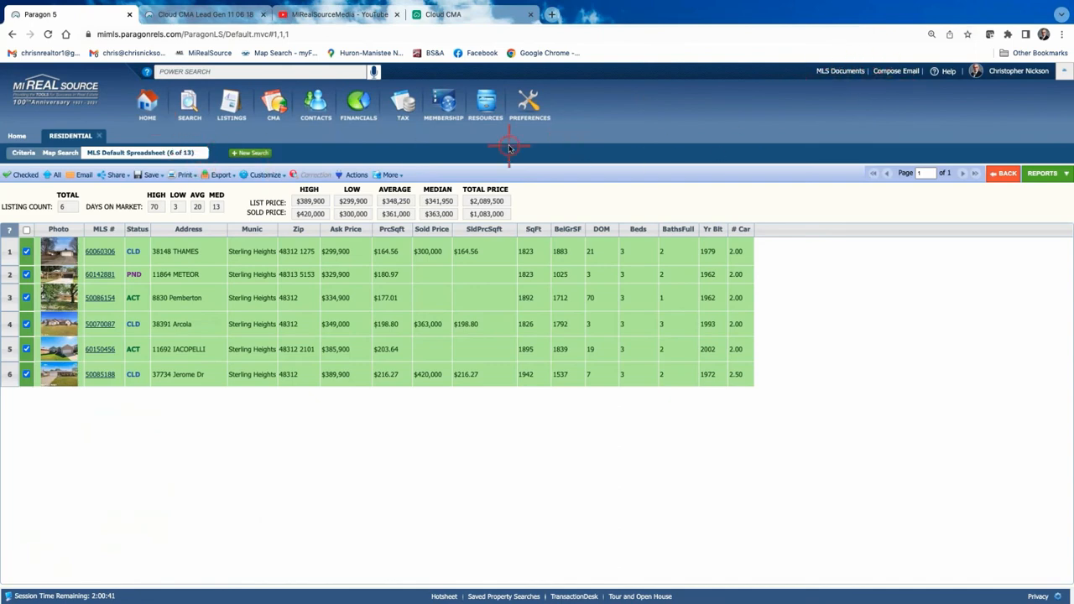